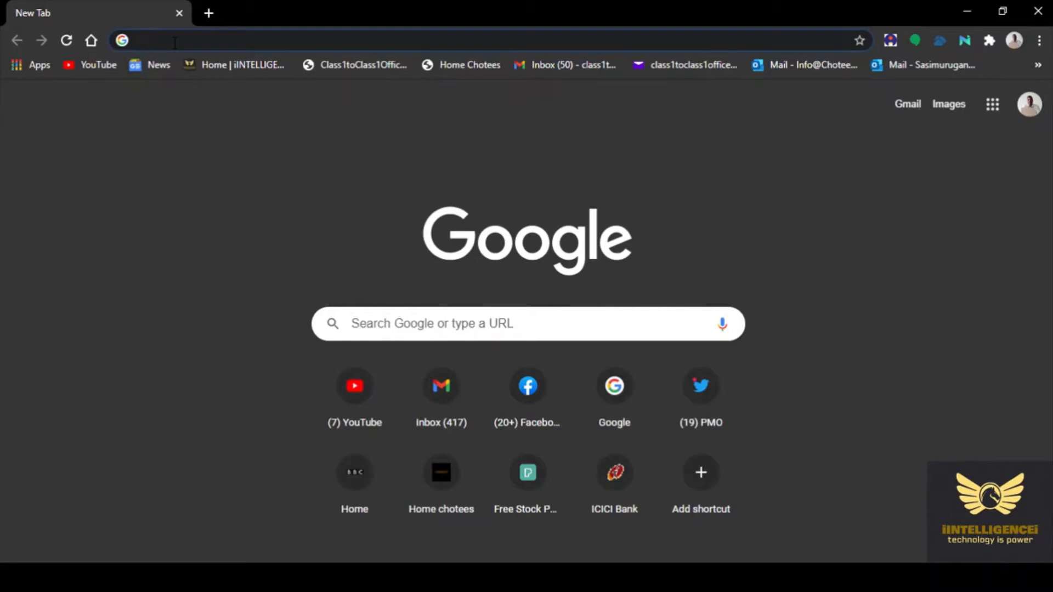
Load wix.com in the Chrome address bar
type("wix.c")
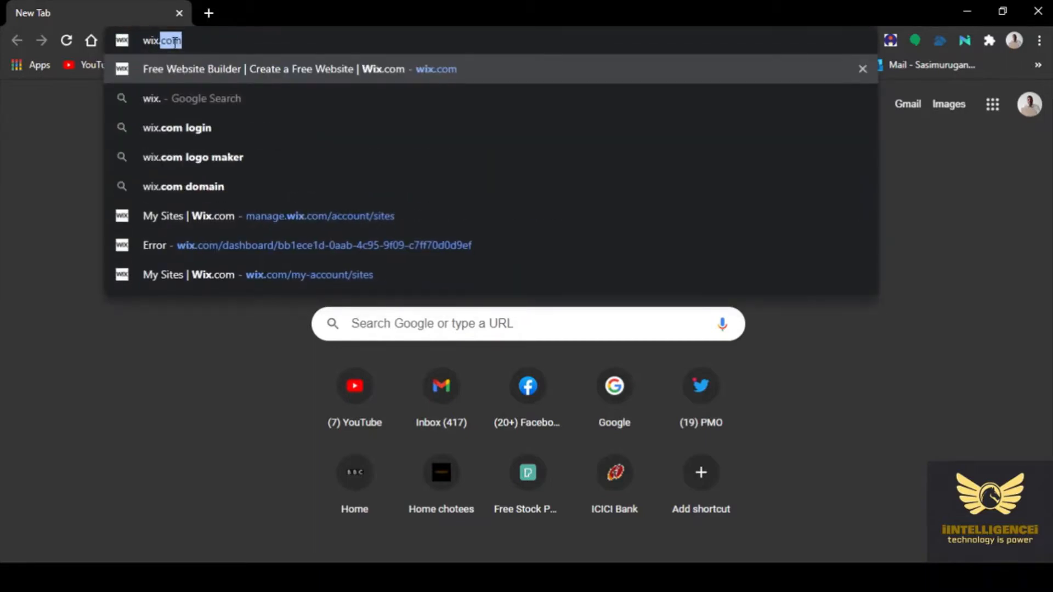
type("om")
key("Return")
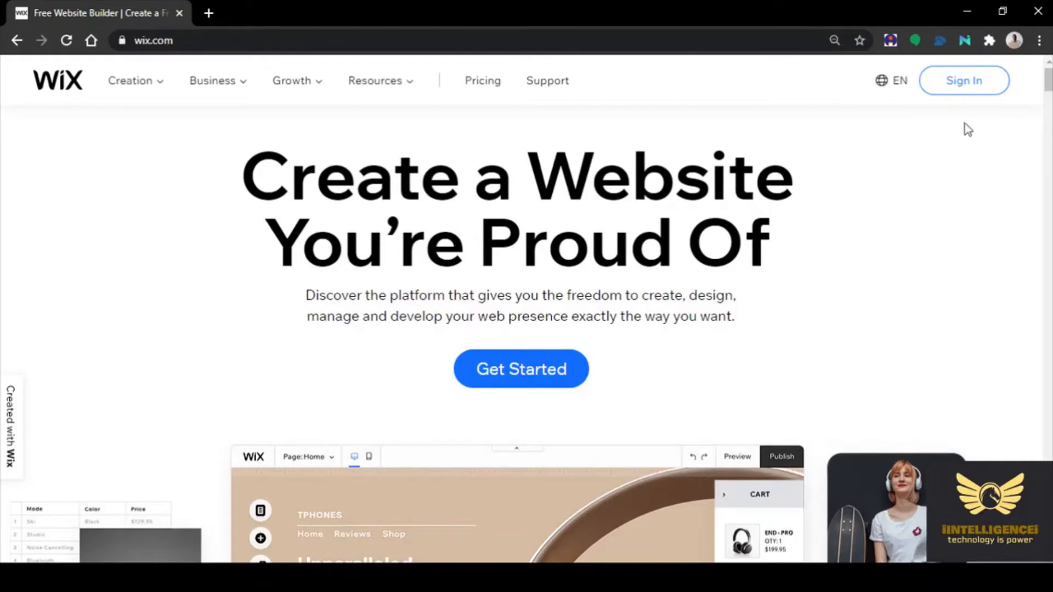
Sign in to Wix through Continue with Google, picking the Google account from the list
left_click(966, 85)
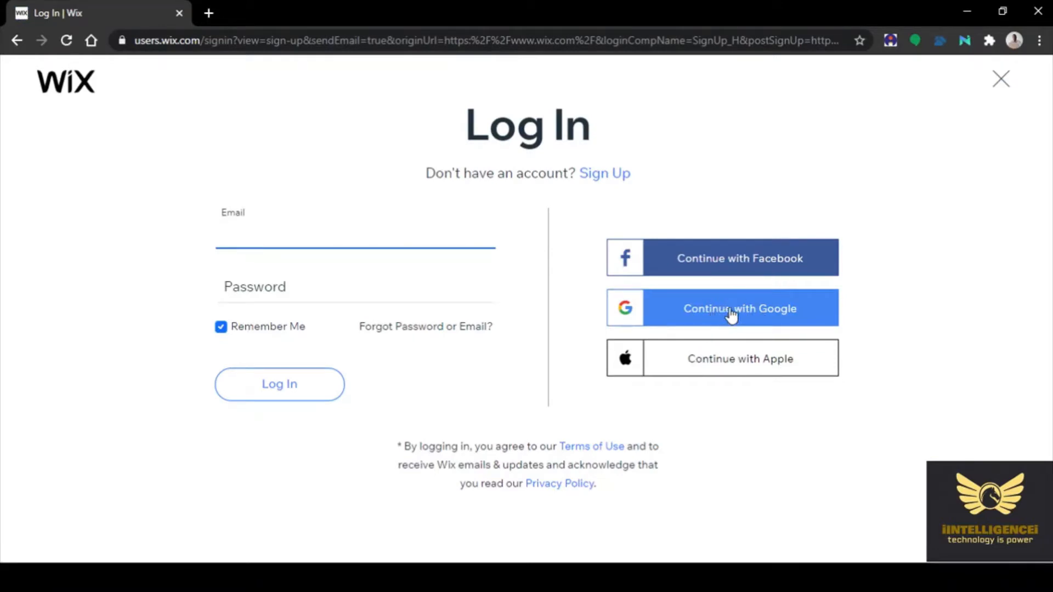
left_click(730, 311)
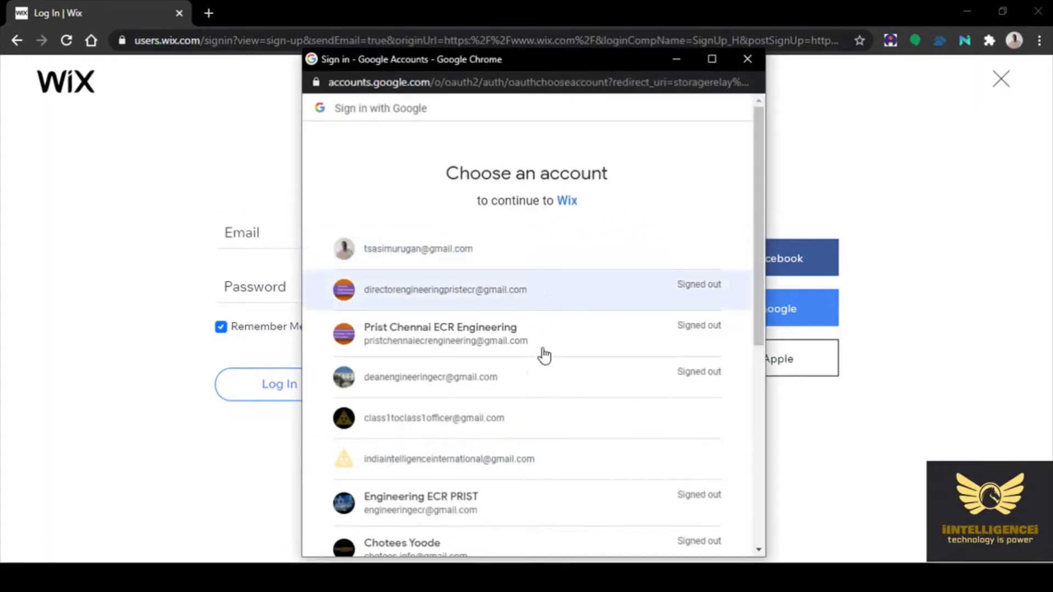
scroll(516, 224, "down", 5)
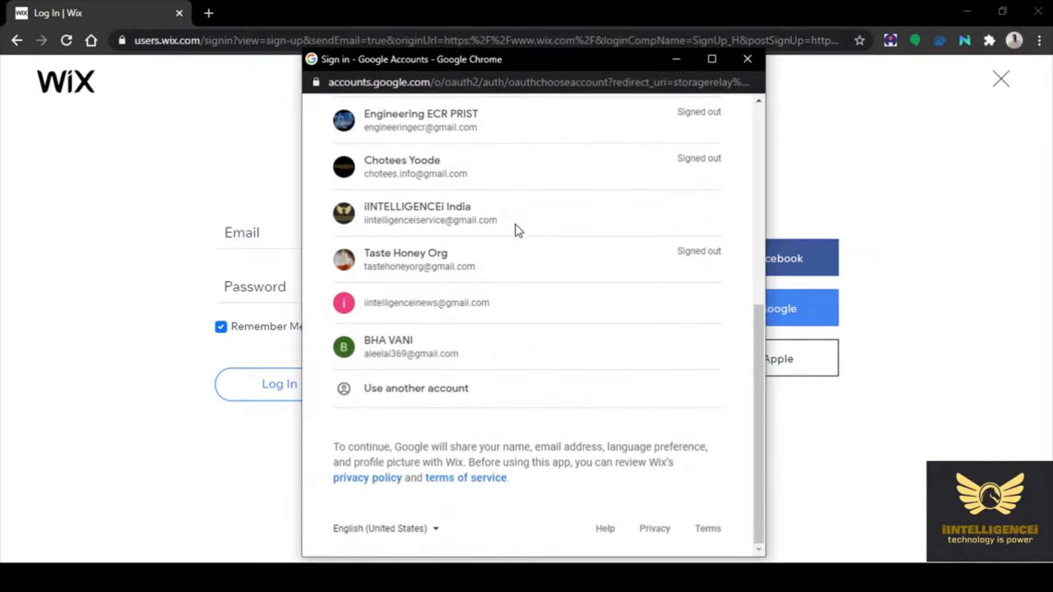
left_click(398, 350)
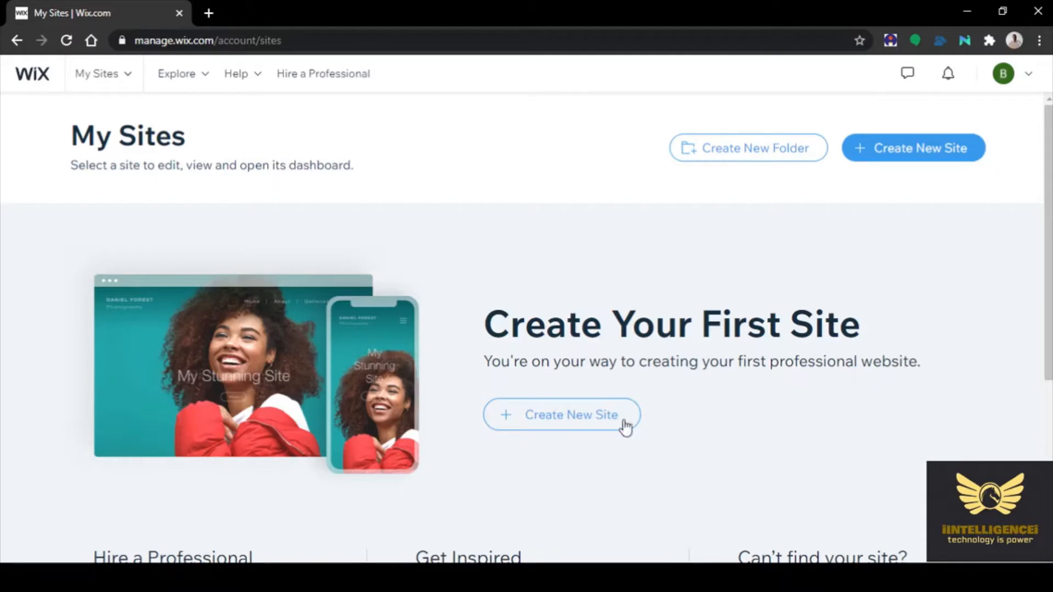
Create a new Online Store site and choose to start from a template
left_click(583, 424)
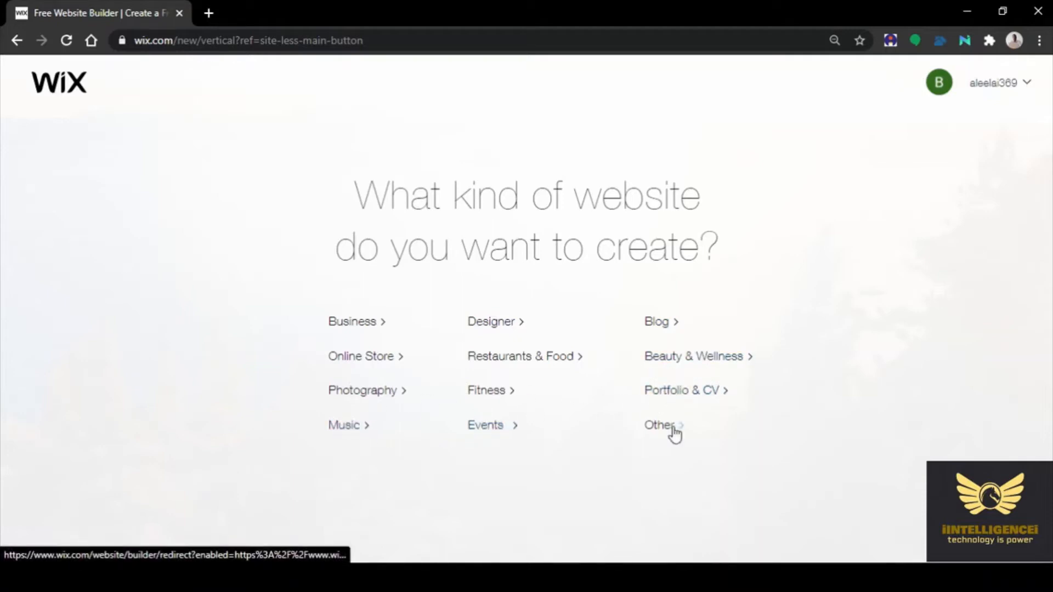
left_click(372, 360)
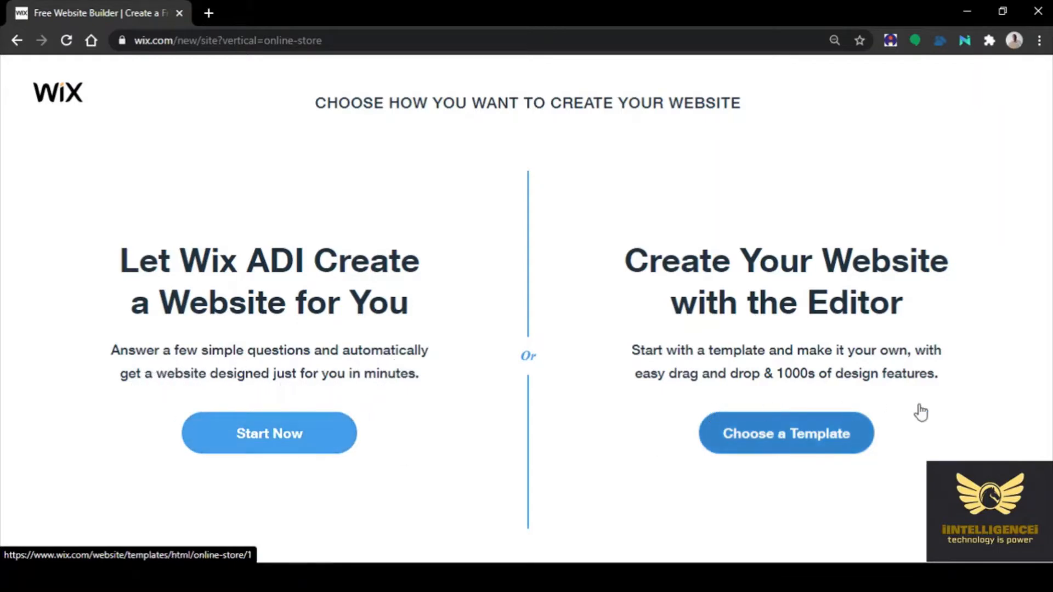
left_click(787, 442)
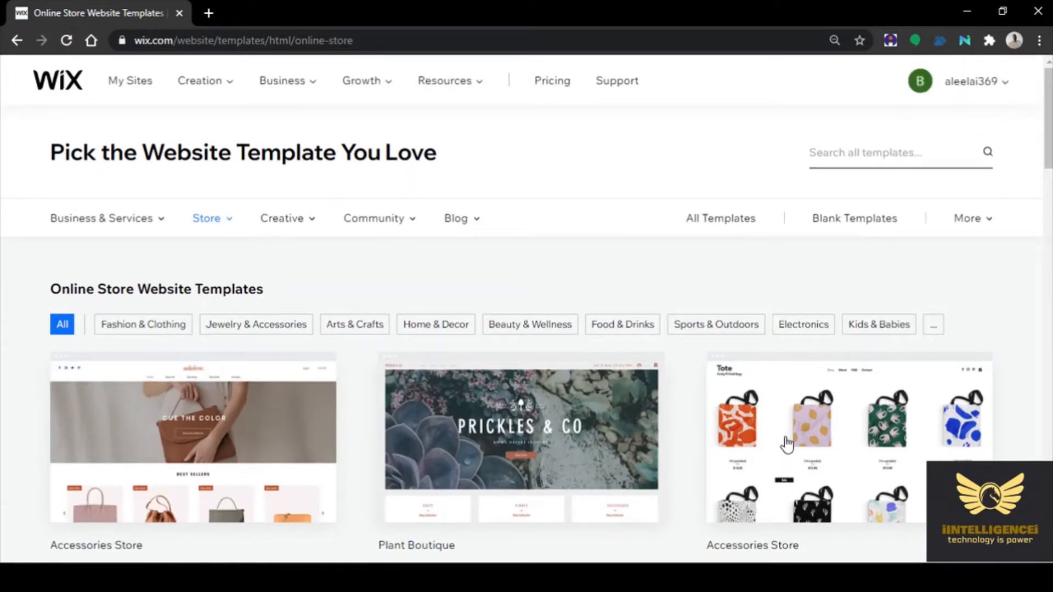
Search the template gallery for 'grocery'
mouse_move(781, 441)
left_click(854, 157)
type("grocery")
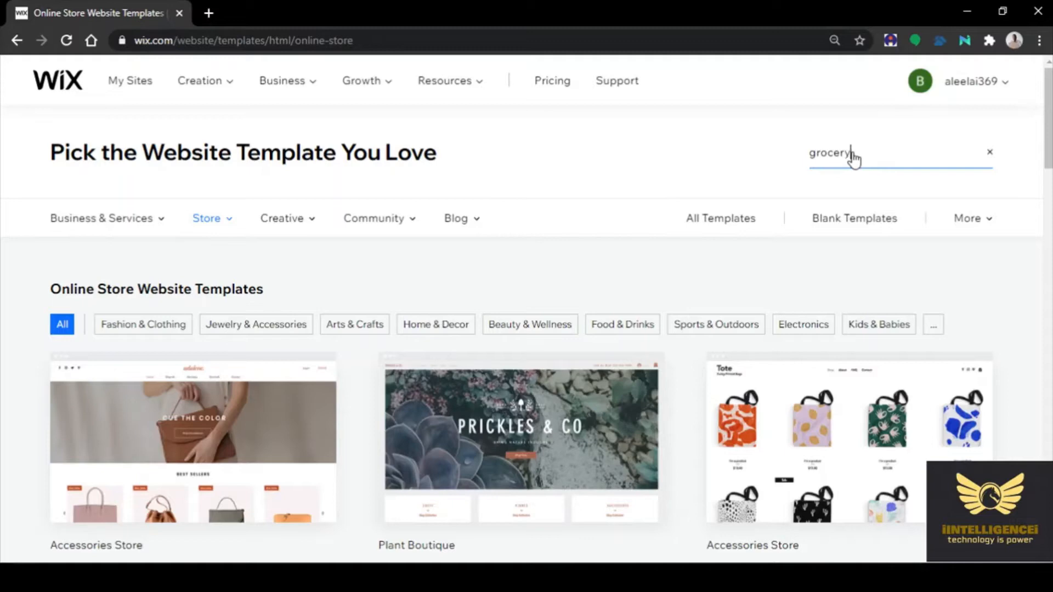
key("Return")
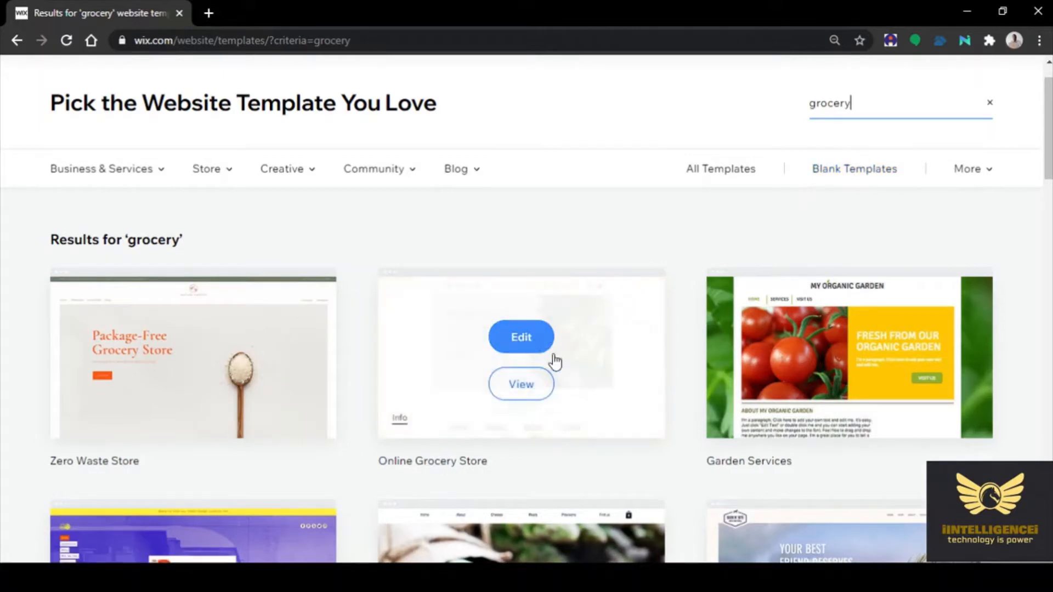
Browse the results and preview the Online Grocery Store (Fresh Market) template
scroll(748, 240, "down", 7)
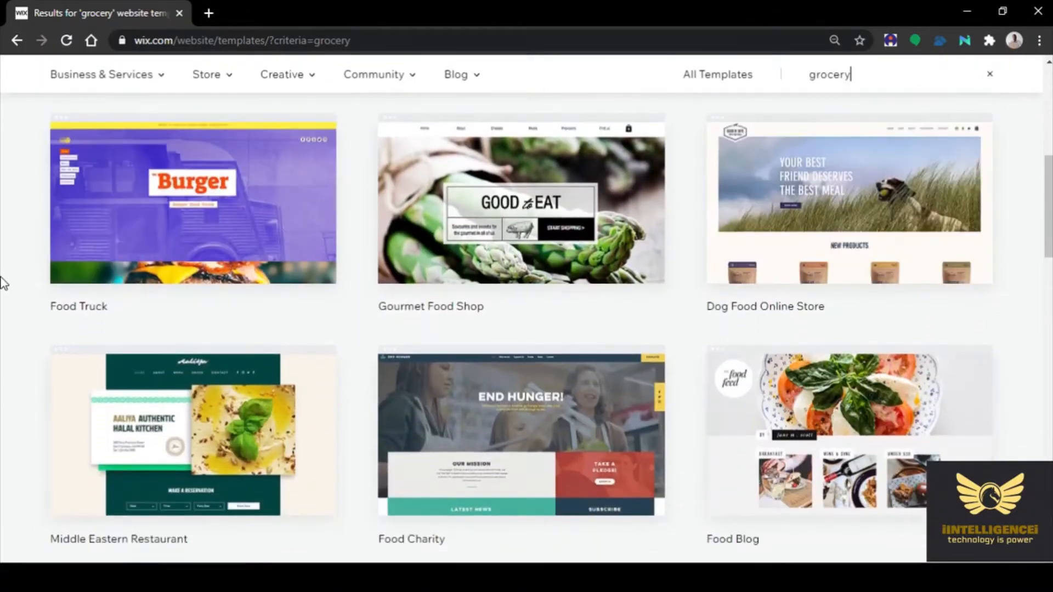
scroll(2, 280, "down", 4)
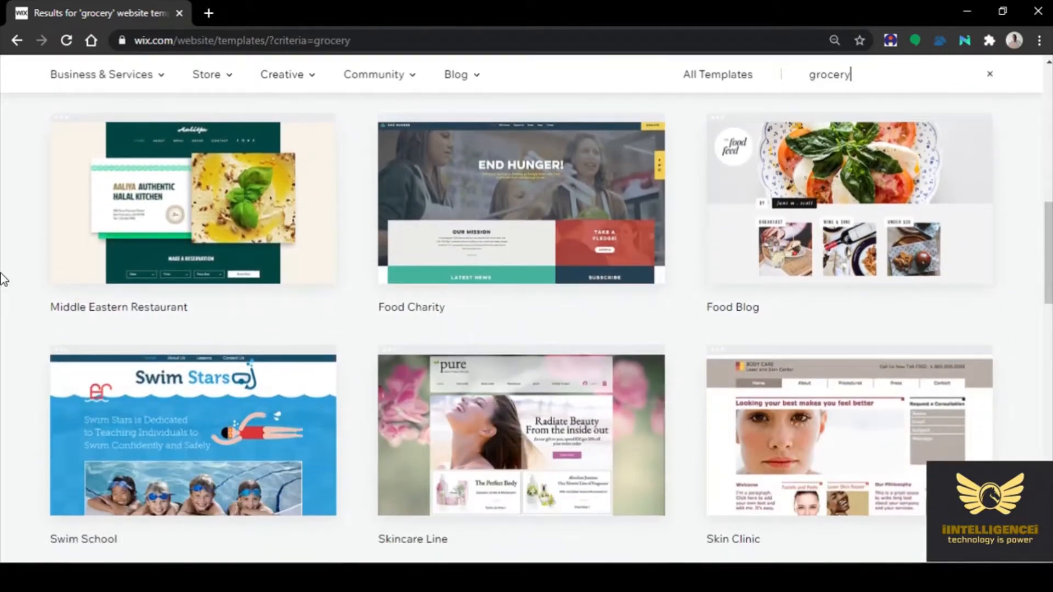
scroll(3, 280, "down", 5)
scroll(3, 280, "up", 8)
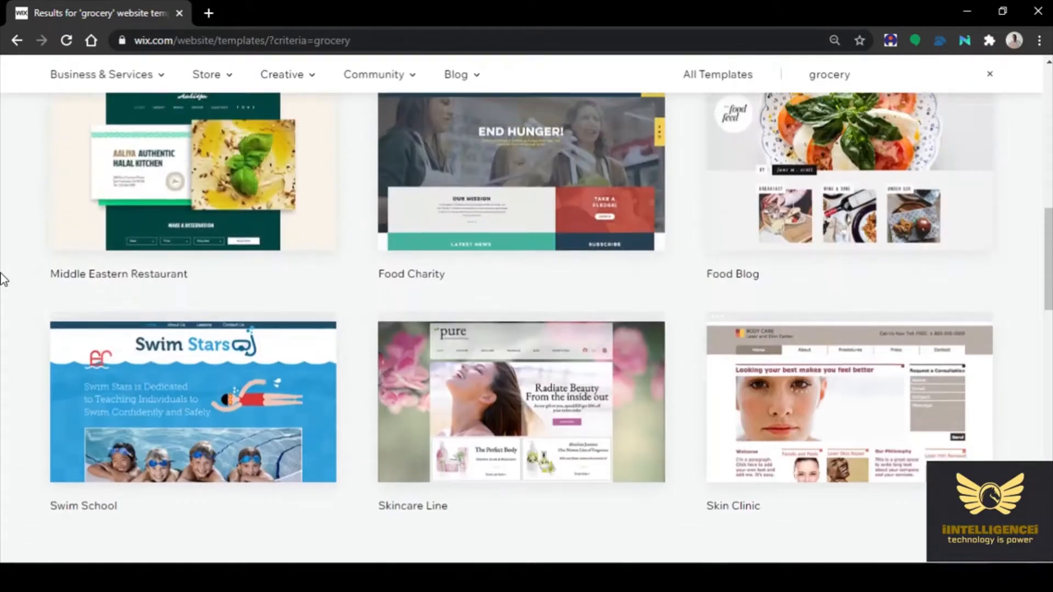
scroll(3, 279, "up", 4)
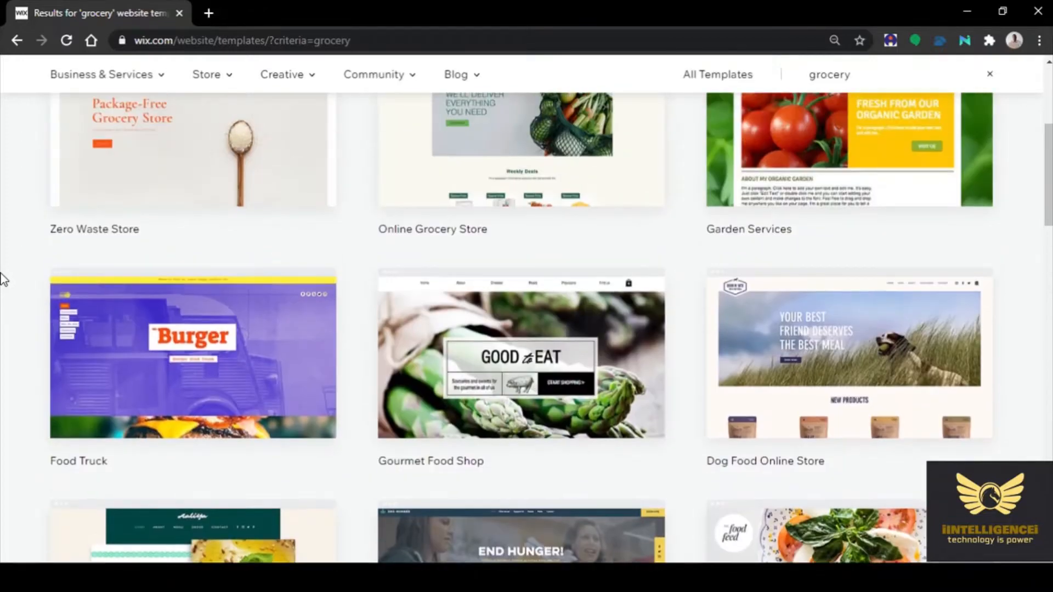
scroll(3, 279, "up", 4)
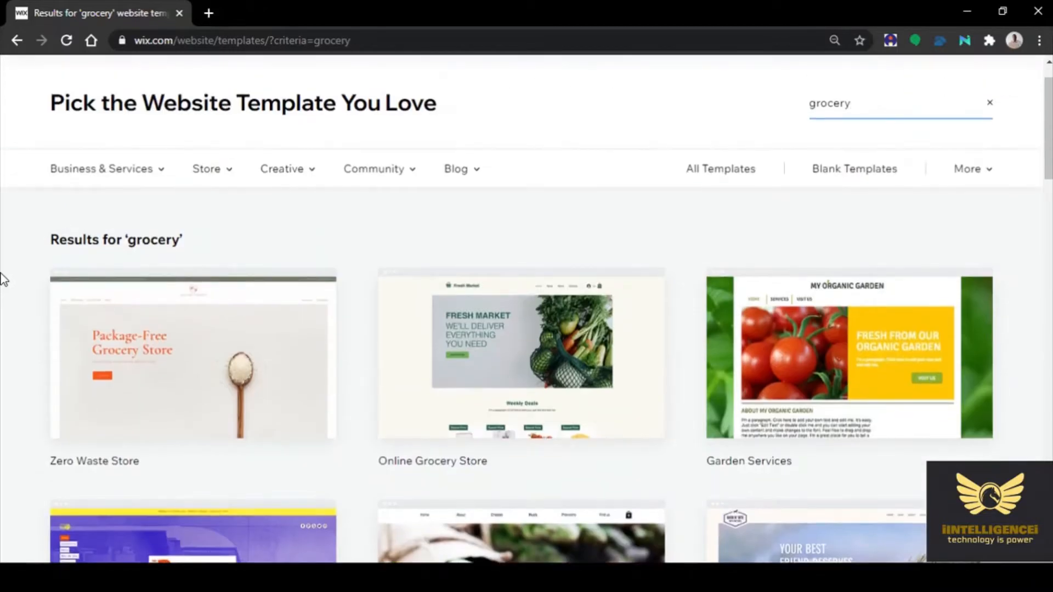
mouse_move(583, 403)
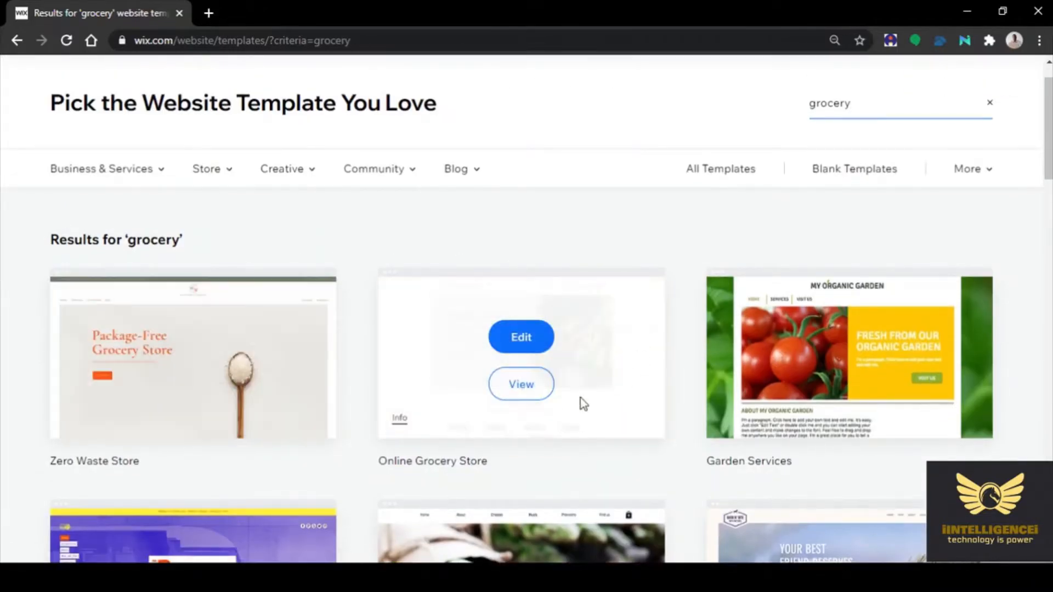
left_click(518, 384)
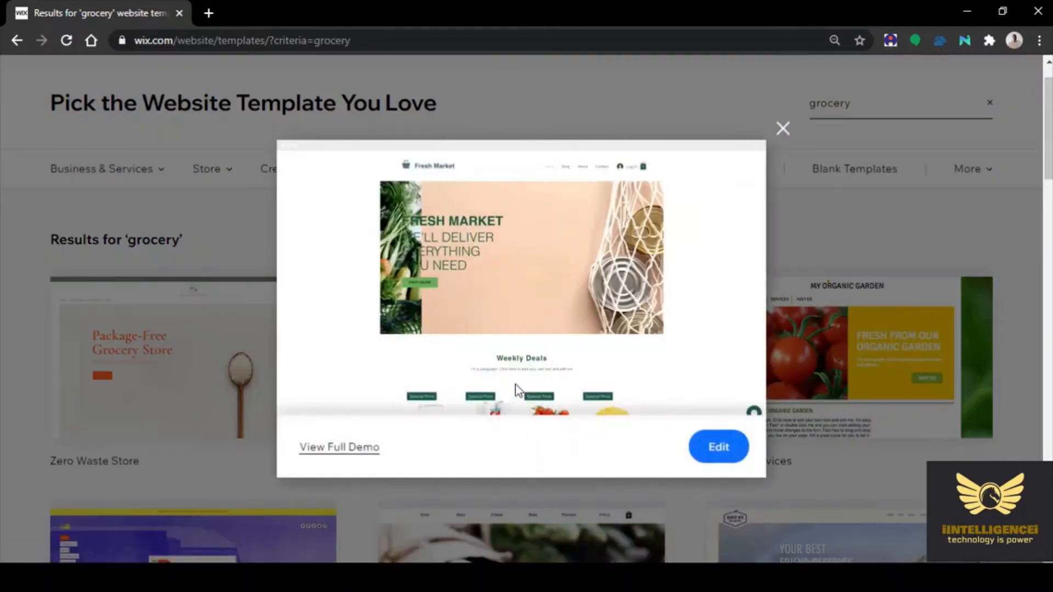
left_click(333, 451)
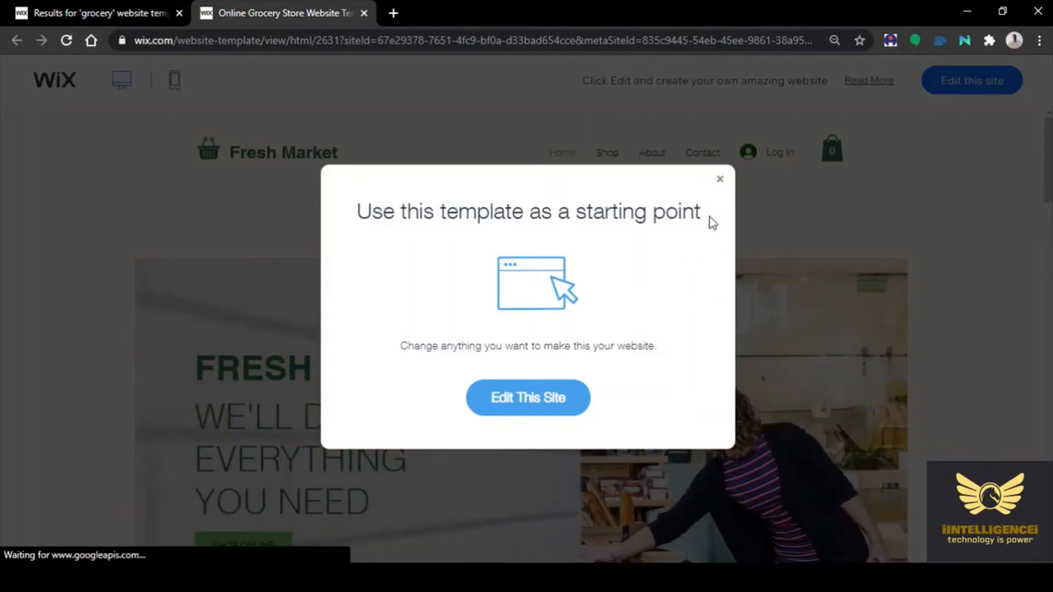
left_click(720, 178)
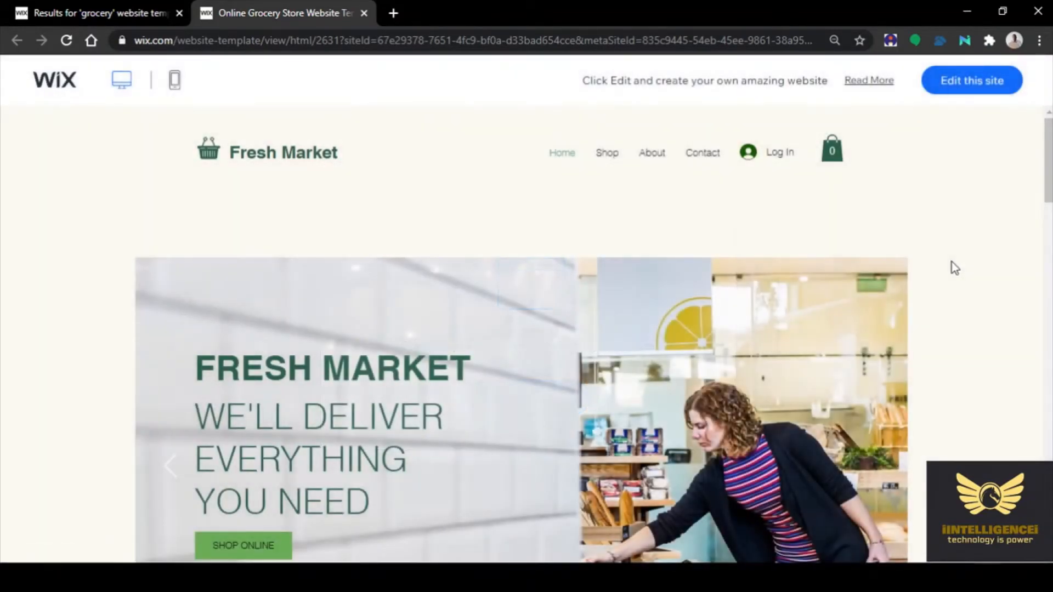
scroll(914, 291, "down", 5)
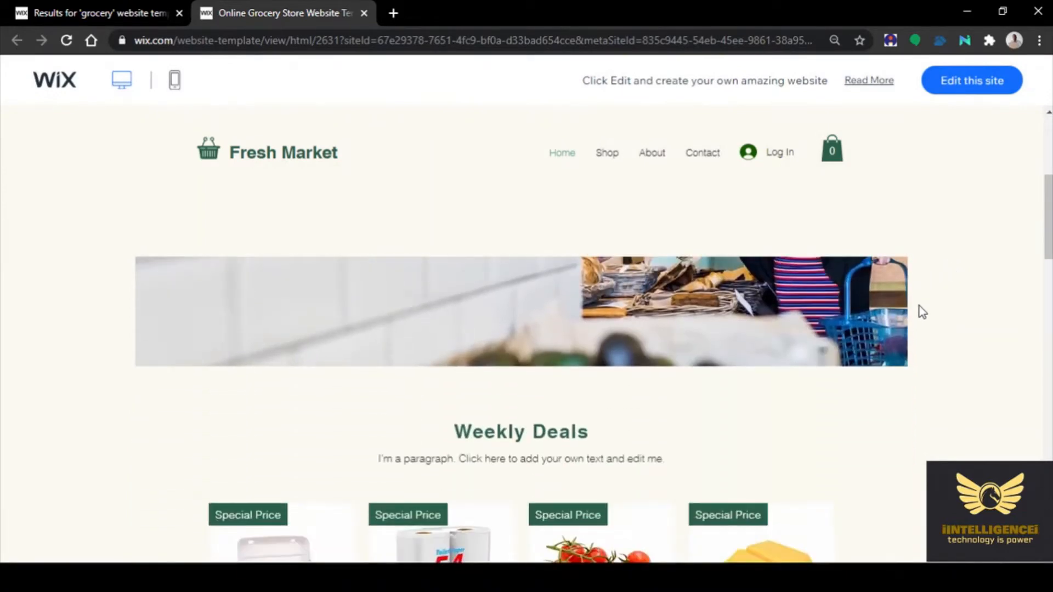
scroll(844, 299, "up", 5)
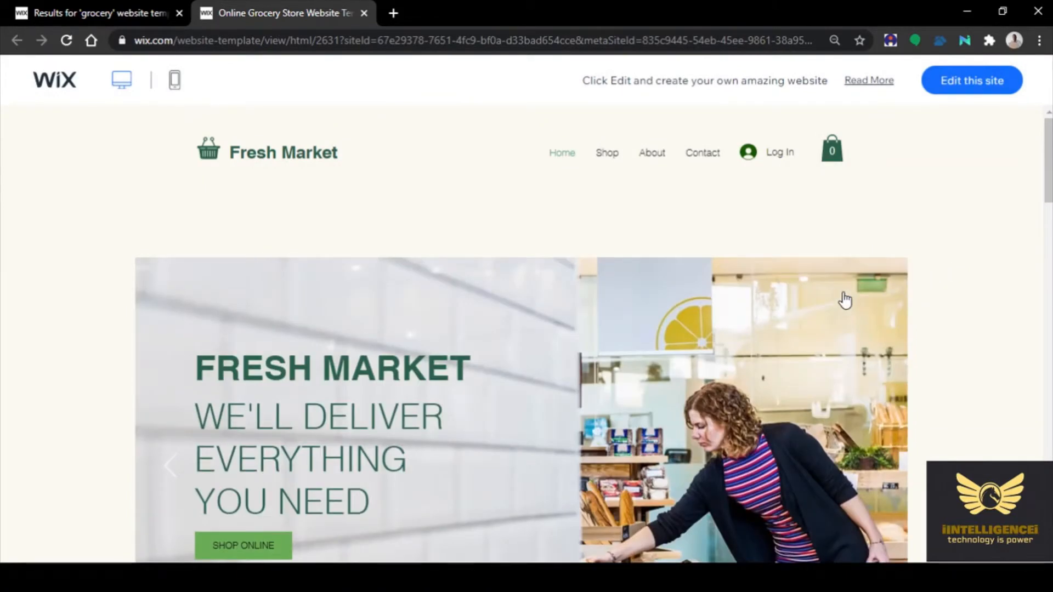
scroll(845, 299, "down", 5)
scroll(844, 299, "up", 3)
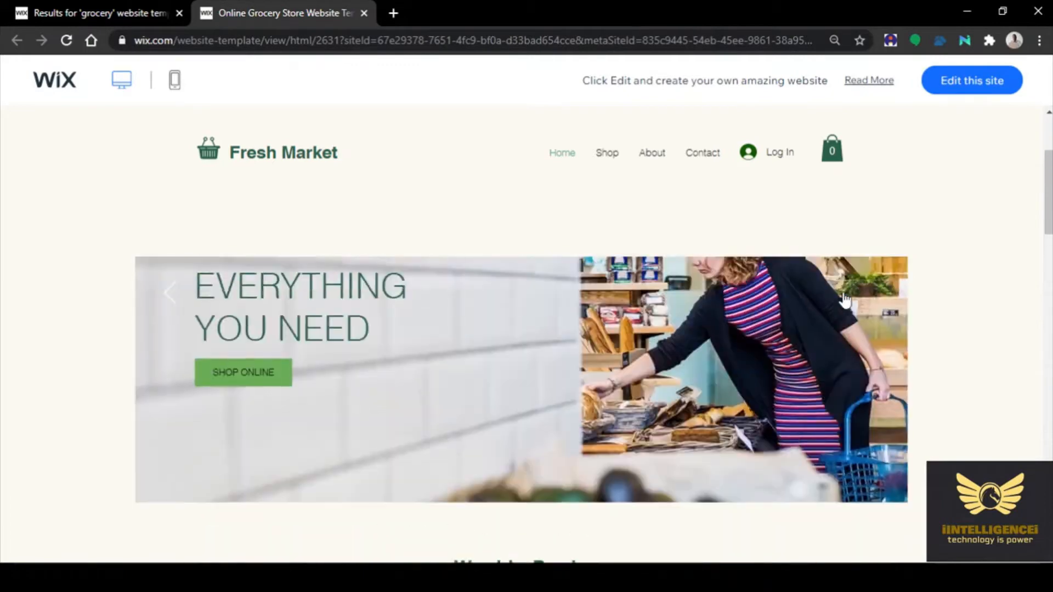
scroll(845, 299, "down", 6)
scroll(895, 313, "down", 10)
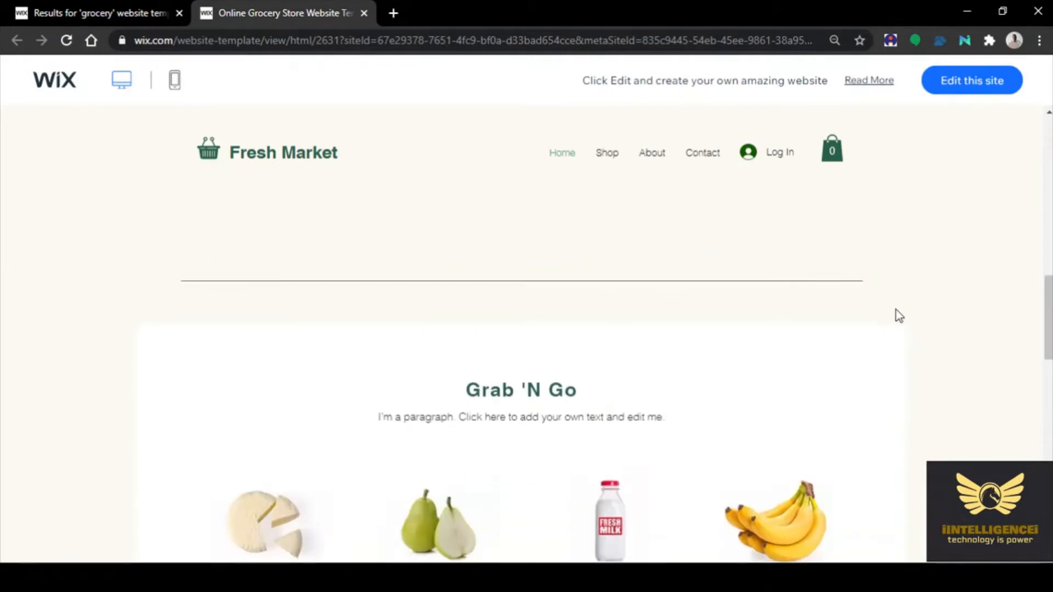
scroll(892, 317, "down", 2)
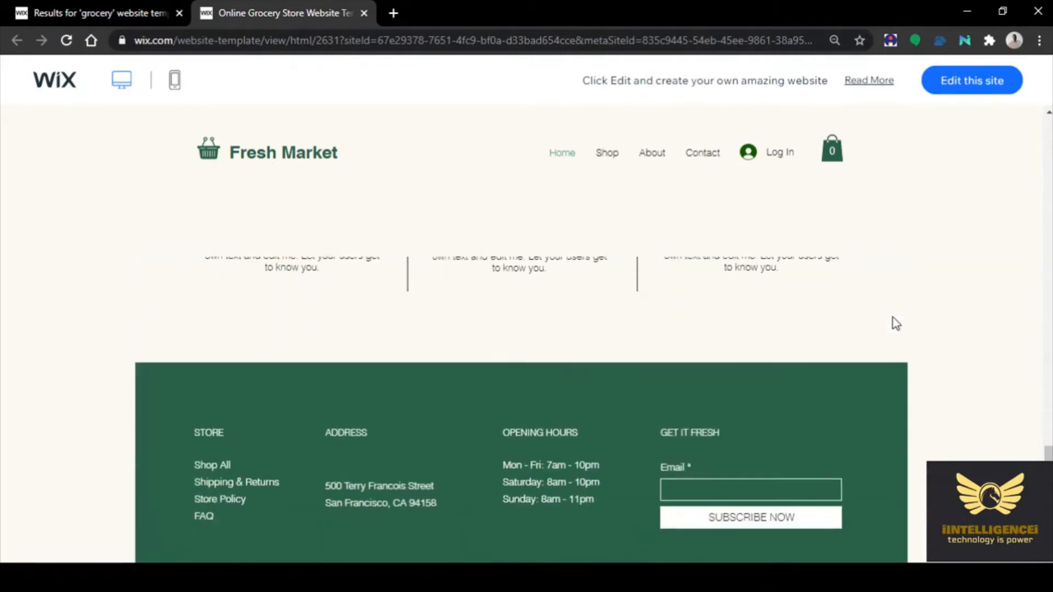
scroll(892, 317, "up", 3)
scroll(893, 317, "down", 4)
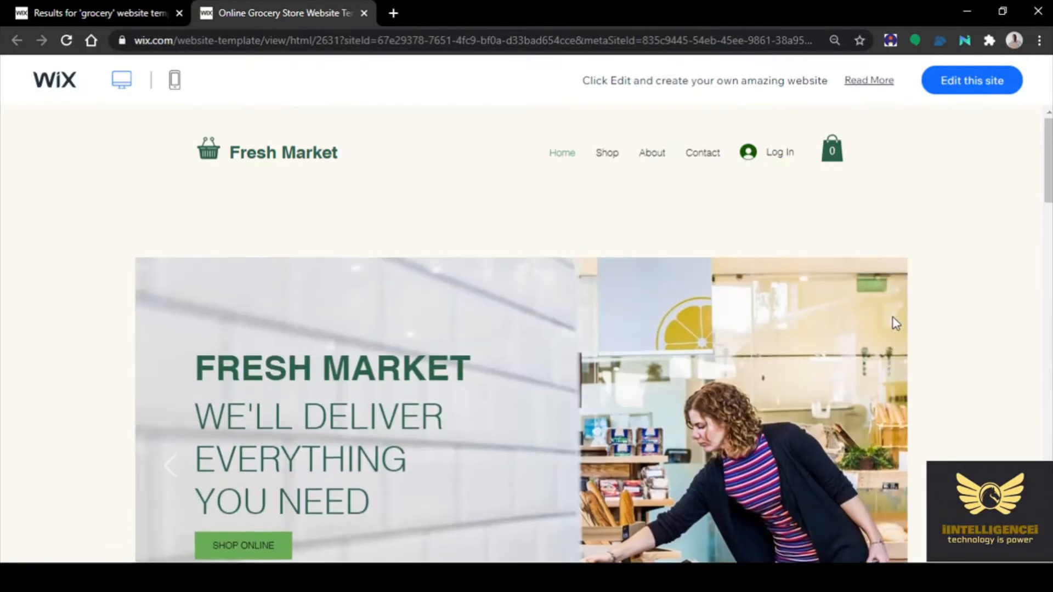
Open the Fresh Market template in the Wix Editor and scroll through its Home page
left_click(954, 81)
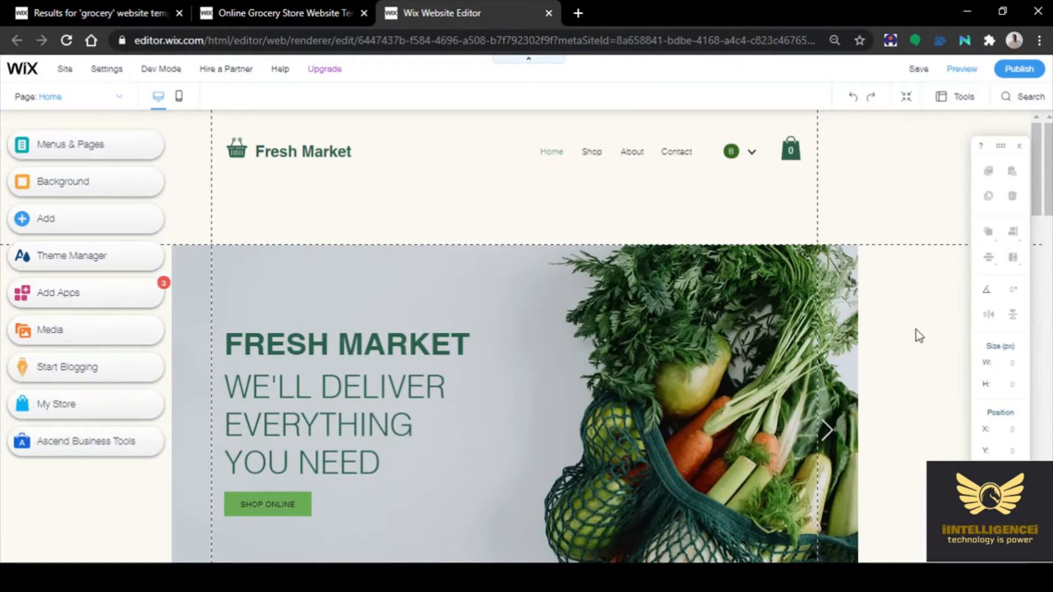
scroll(905, 323, "down", 5)
scroll(879, 332, "down", 10)
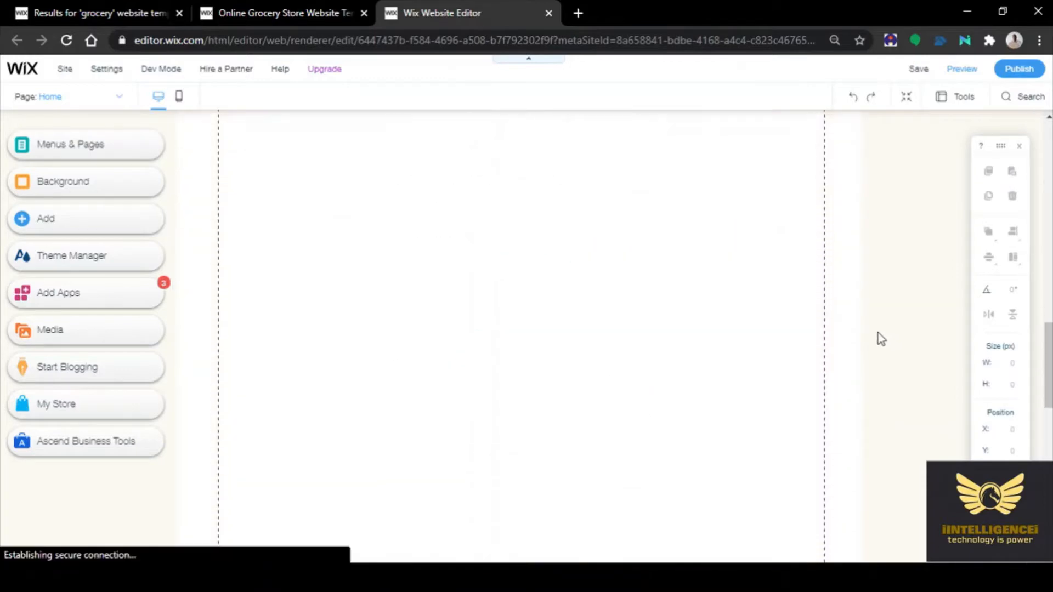
scroll(877, 331, "down", 5)
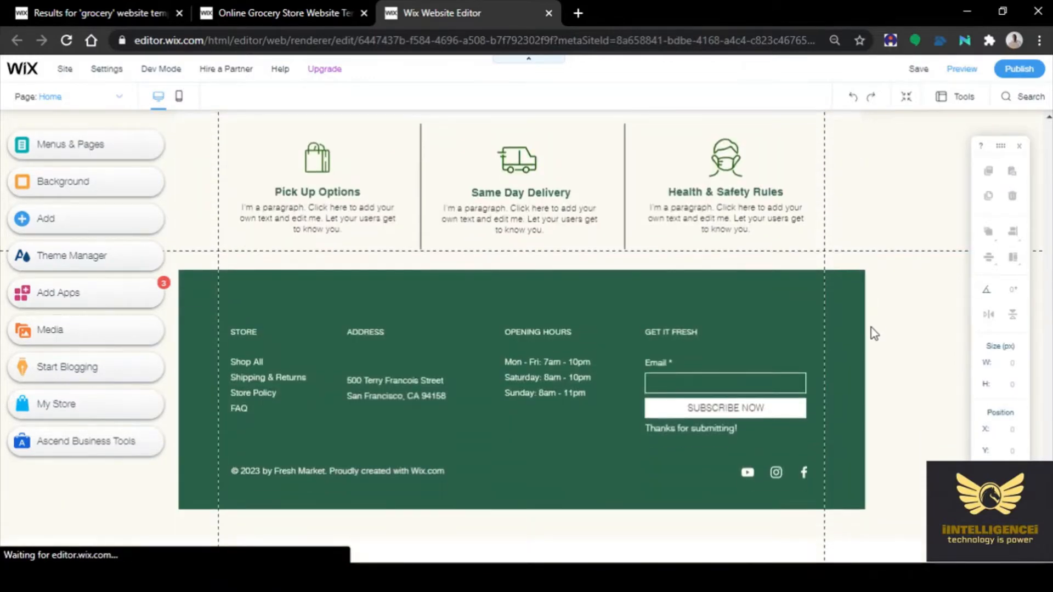
scroll(874, 334, "up", 10)
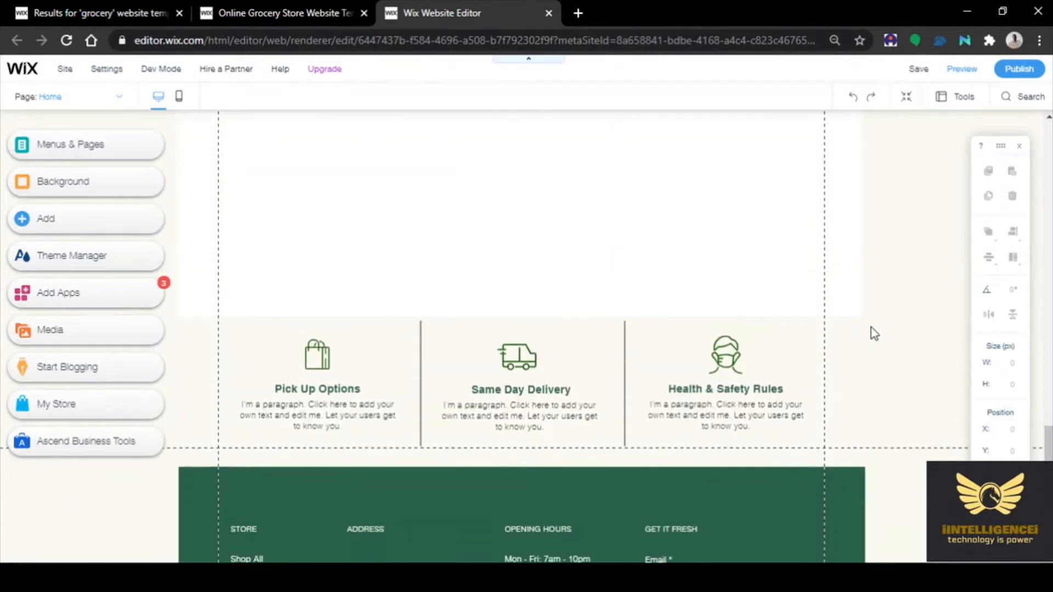
scroll(874, 333, "up", 15)
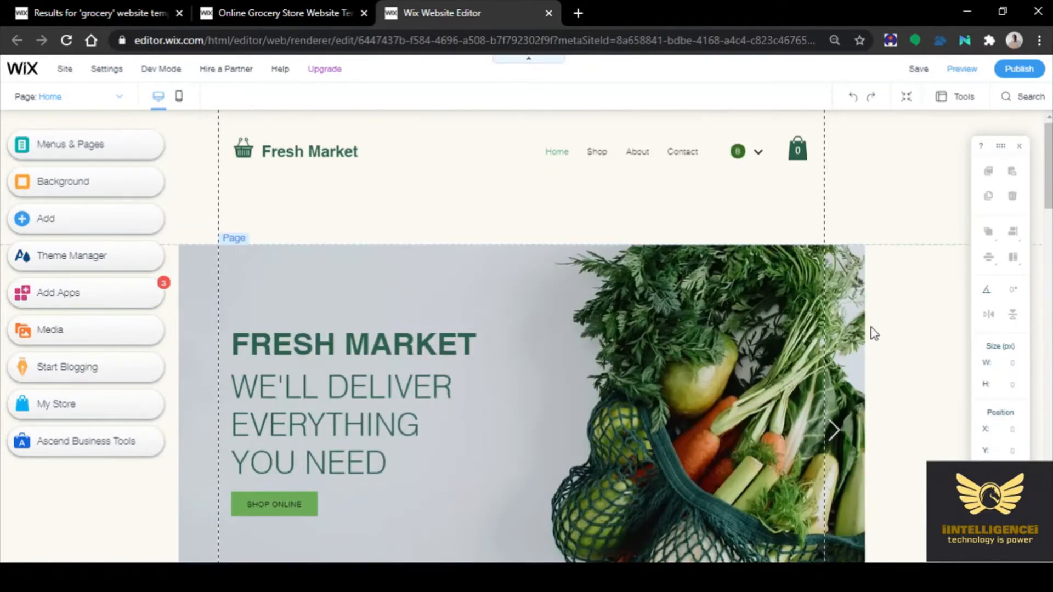
Publish with 'Connect your own customized domain' chosen, saving the site as mysite
left_click(1016, 71)
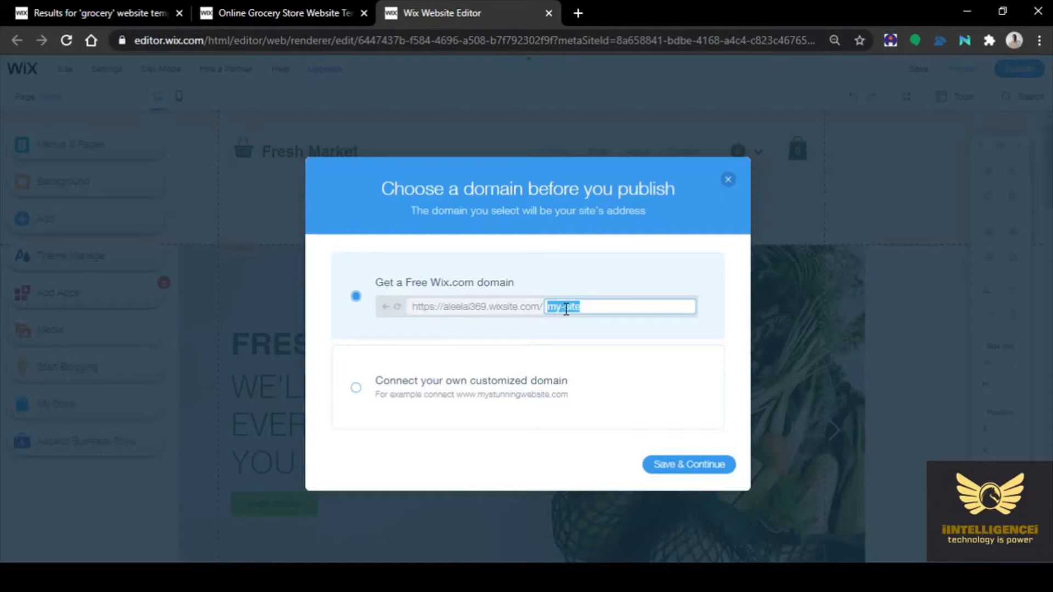
left_click(356, 388)
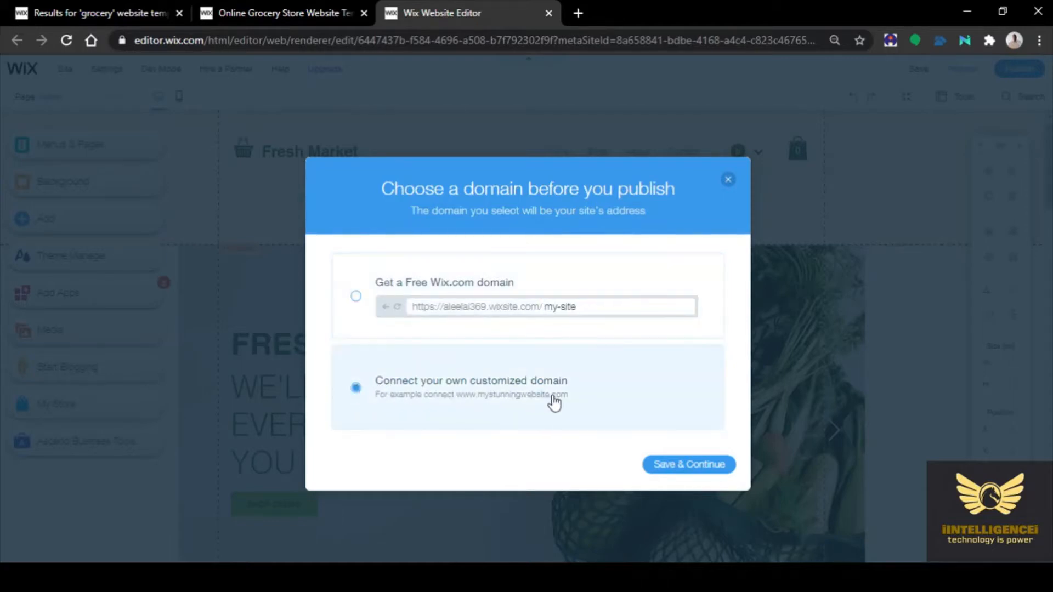
left_click(700, 466)
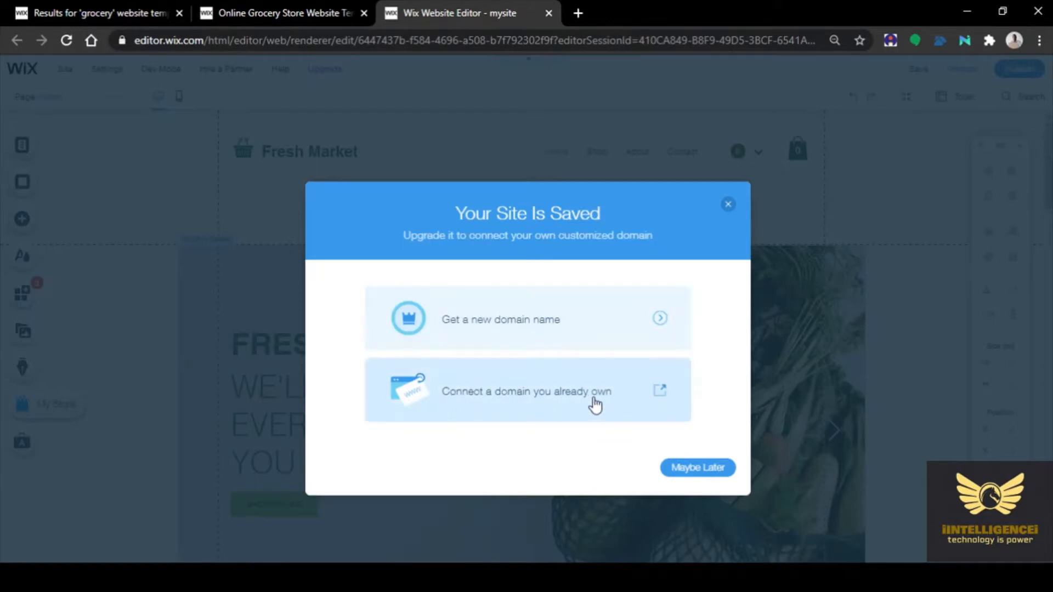
Choose 'Get a new domain name' and review the VIP, Unlimited, Combo and Connect Domain plans
left_click(546, 326)
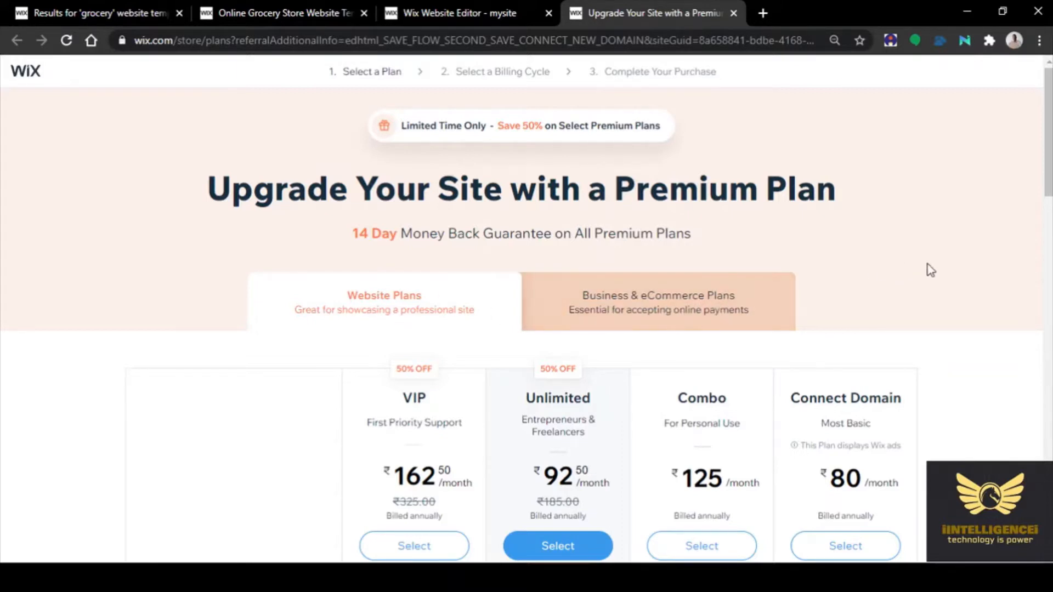
scroll(959, 213, "down", 1)
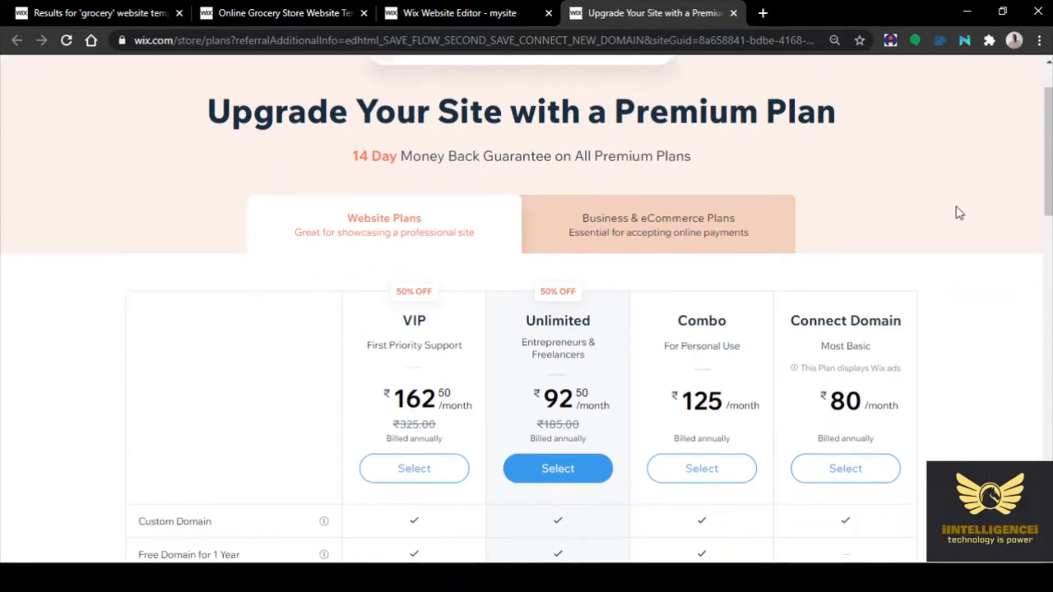
scroll(959, 213, "down", 1)
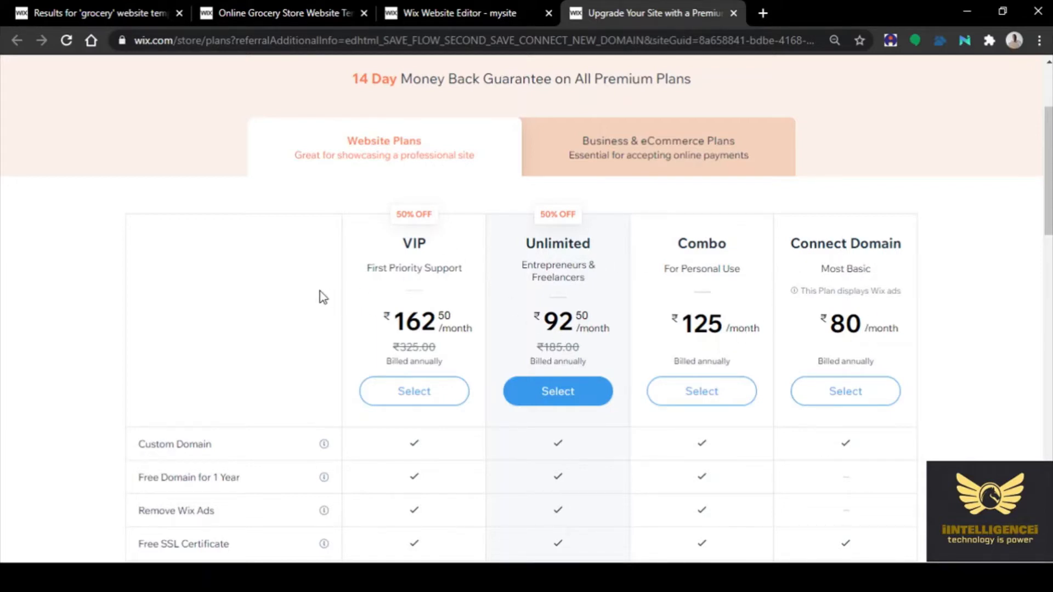
scroll(301, 295, "down", 5)
scroll(231, 216, "up", 3)
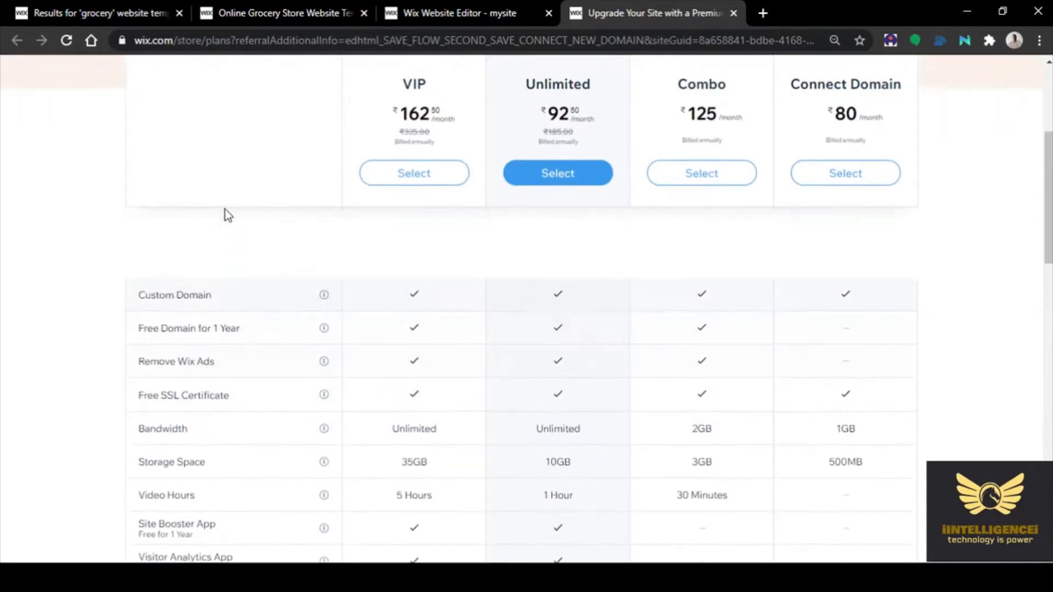
scroll(224, 214, "up", 2)
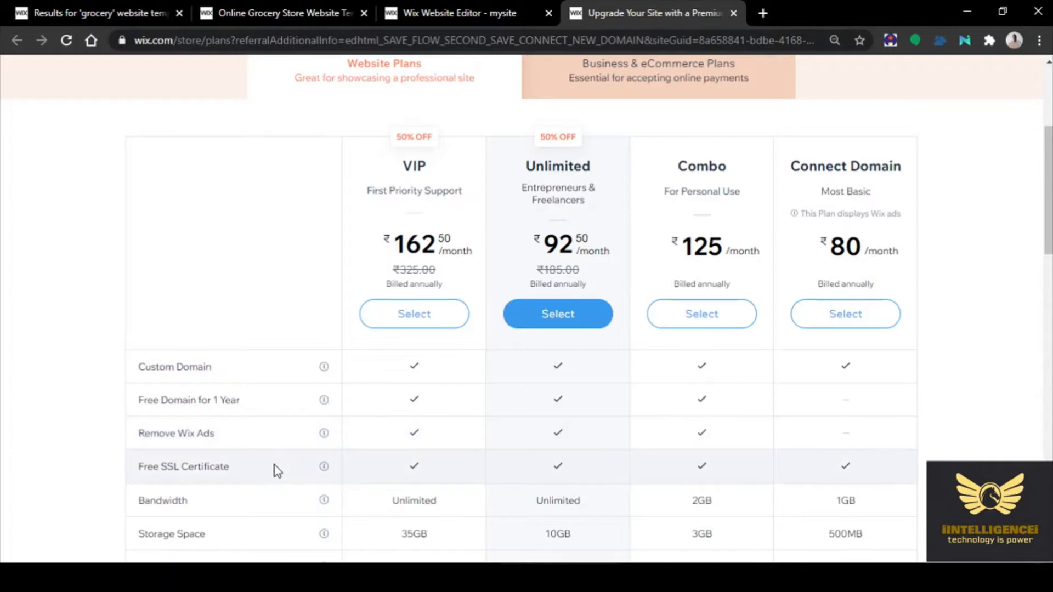
scroll(277, 470, "down", 3)
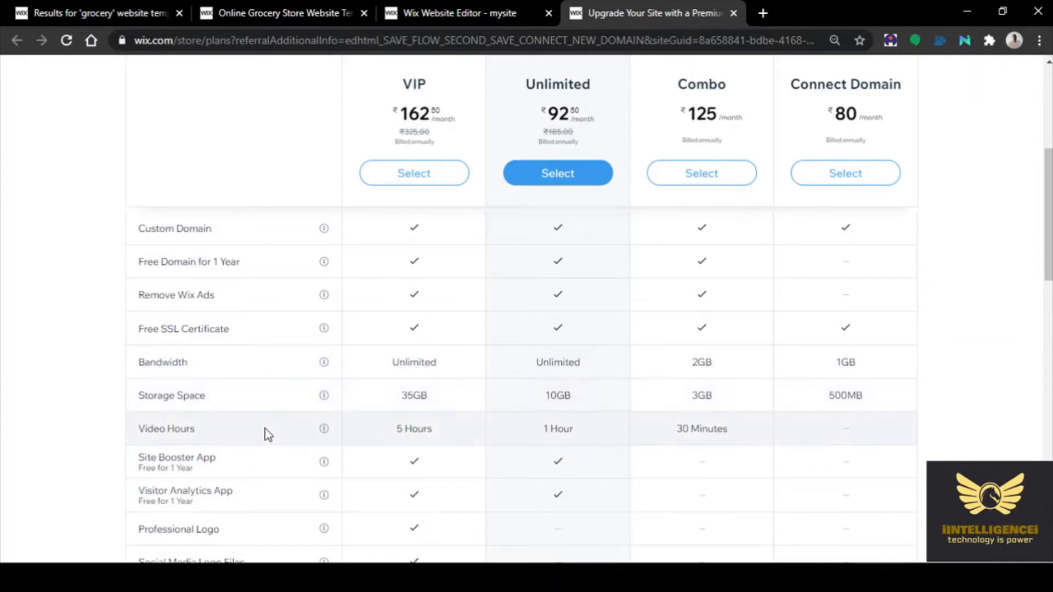
scroll(265, 433, "down", 2)
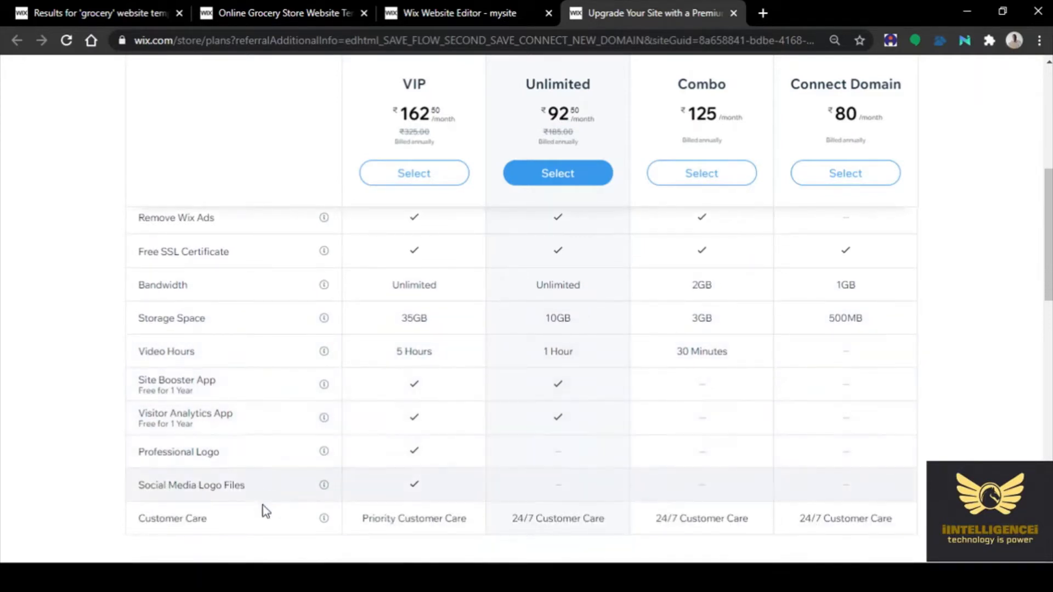
scroll(264, 514, "down", 4)
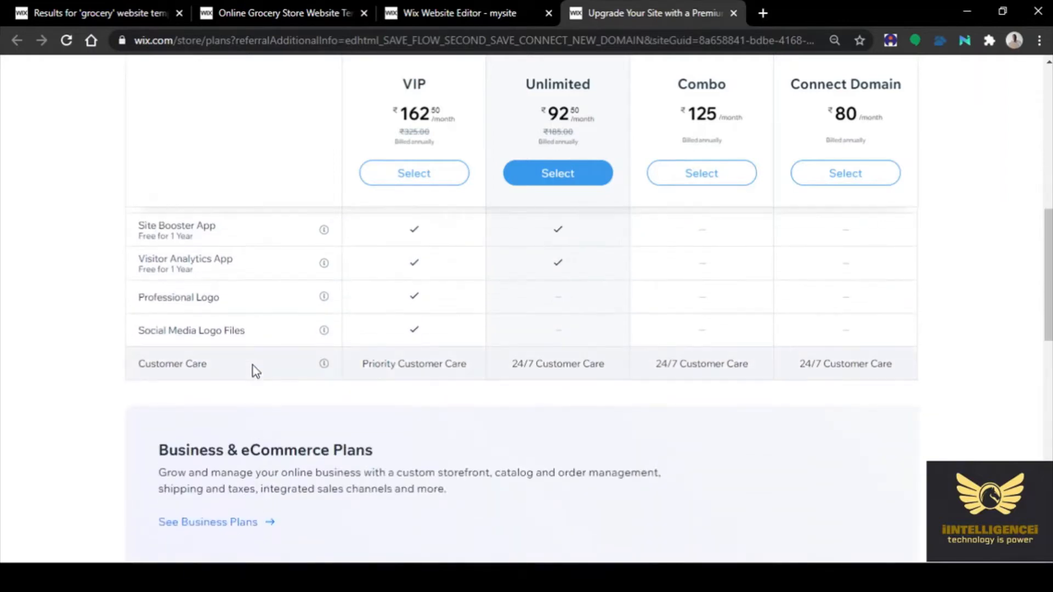
scroll(255, 370, "down", 4)
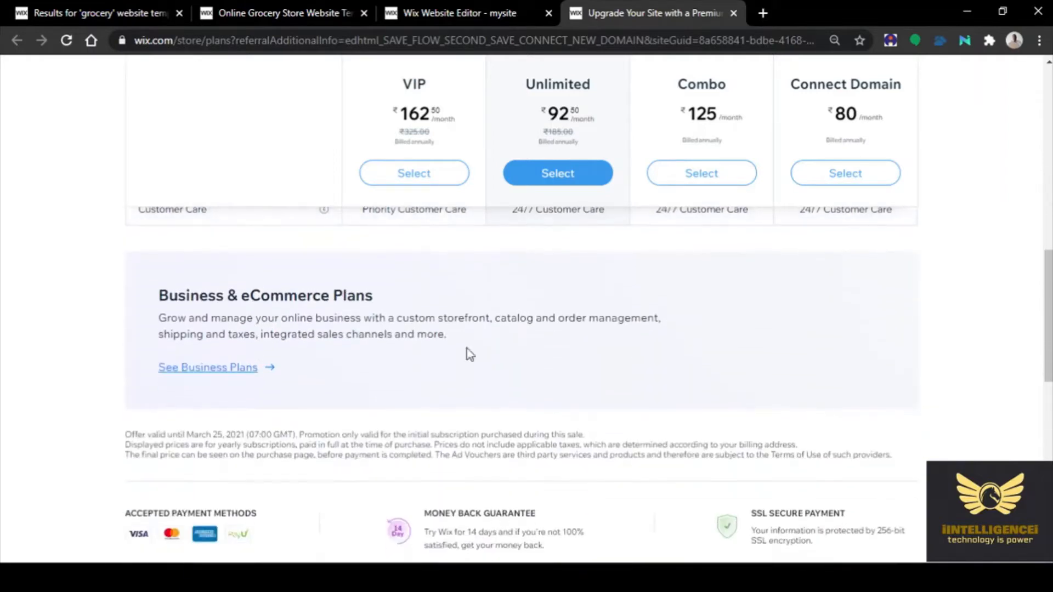
scroll(1007, 362, "down", 8)
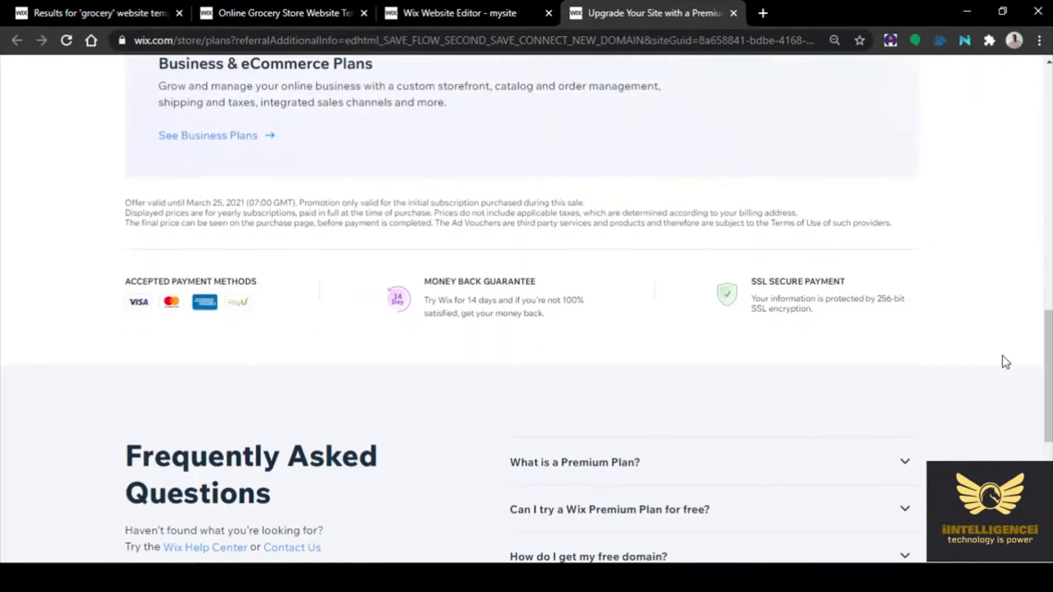
scroll(1006, 362, "up", 15)
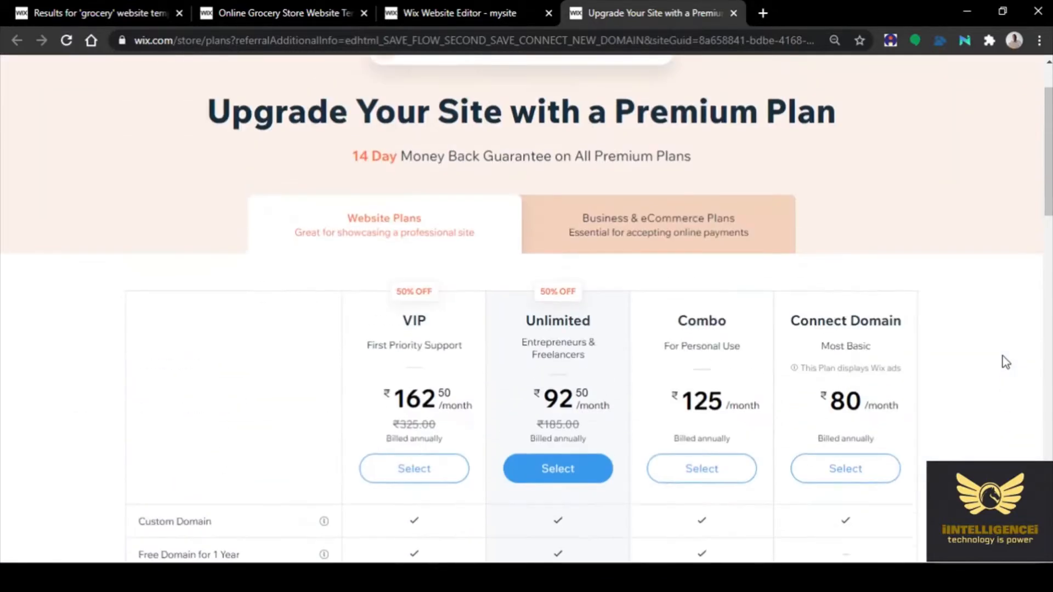
Switch the pricing page to Business & eCommerce Plans and view VIP, Unlimited and Basic
left_click(647, 301)
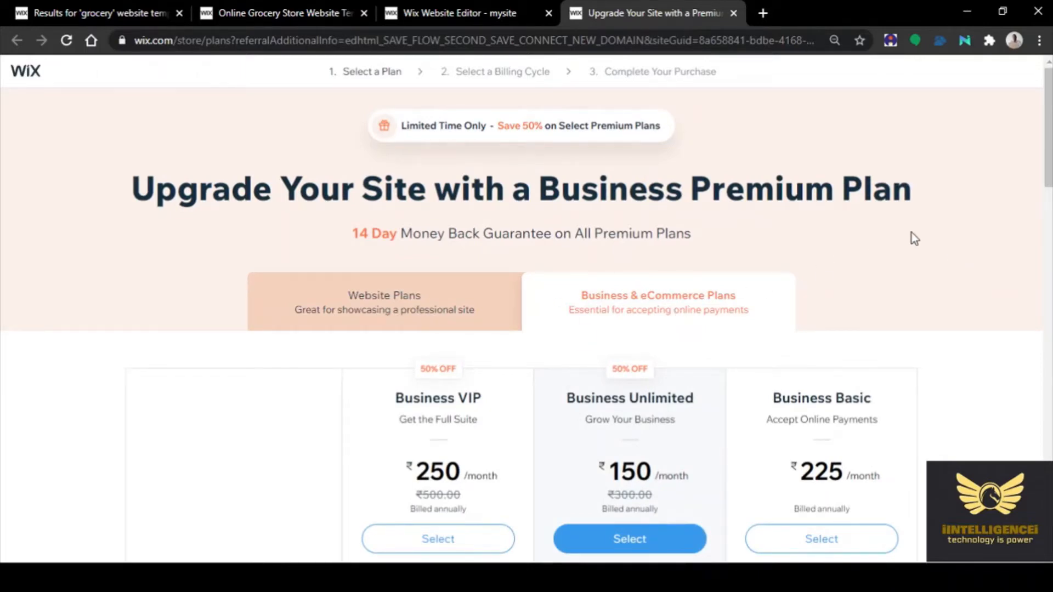
scroll(877, 235, "down", 3)
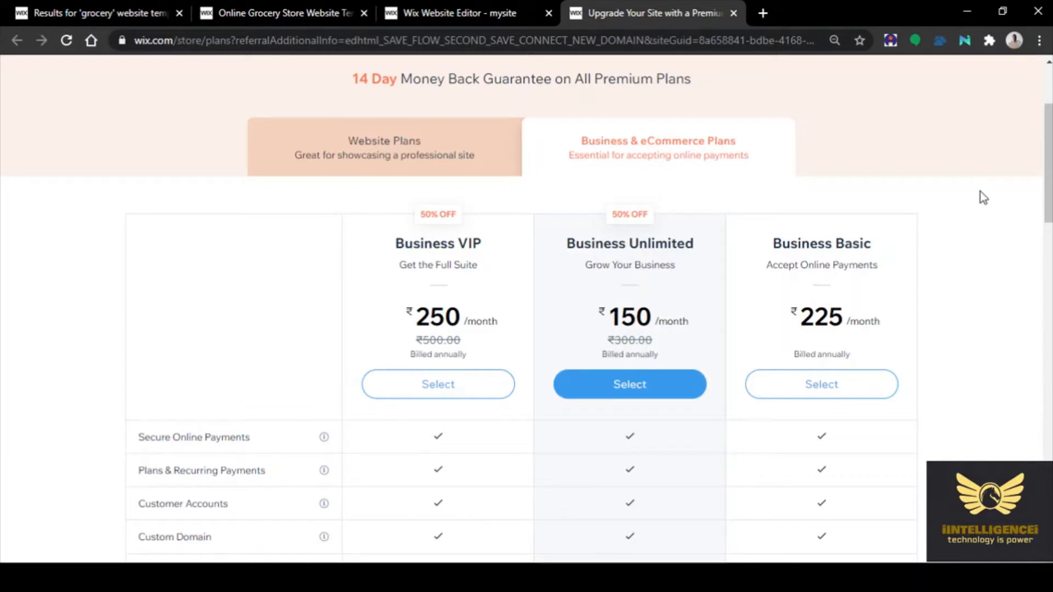
scroll(978, 307, "down", 2)
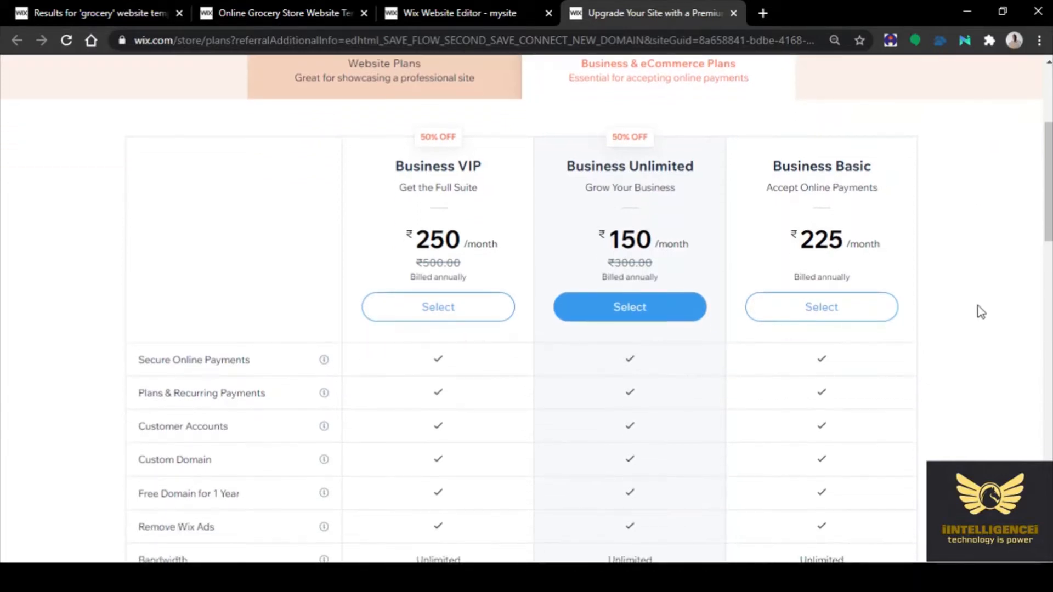
scroll(980, 308, "down", 3)
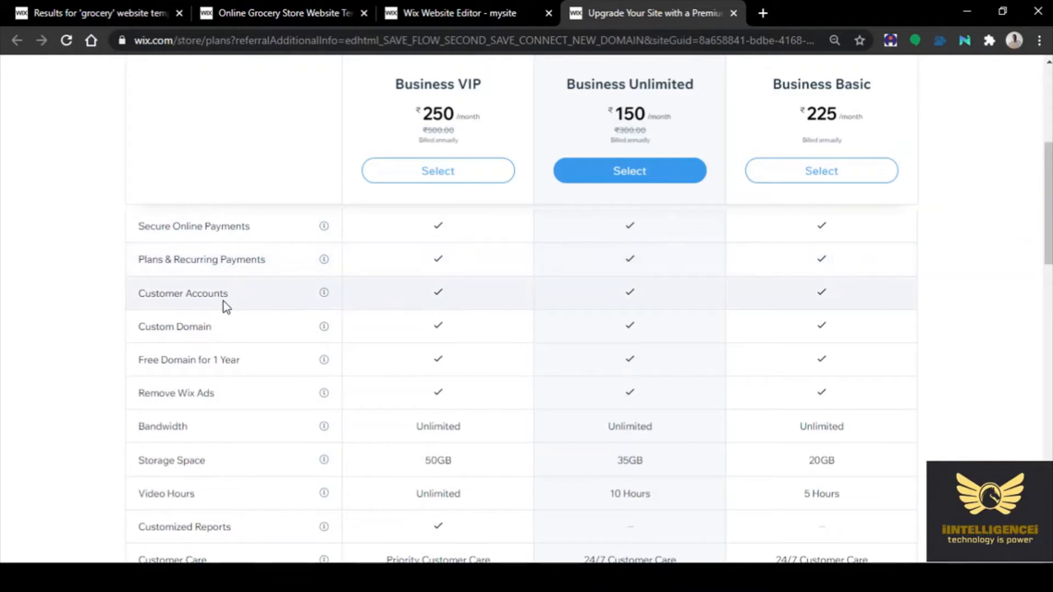
mouse_move(324, 326)
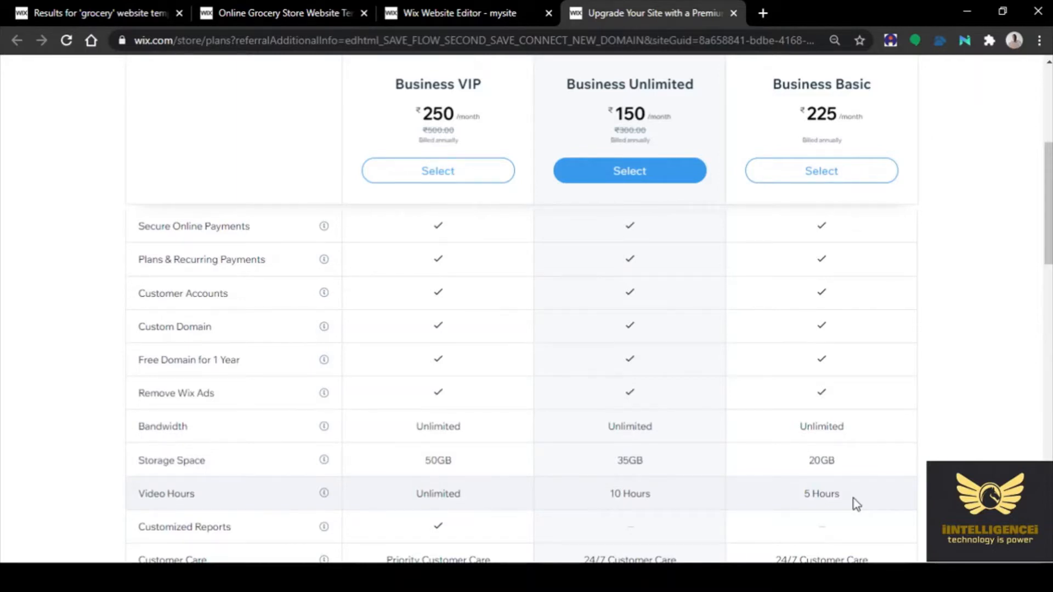
scroll(853, 498, "down", 3)
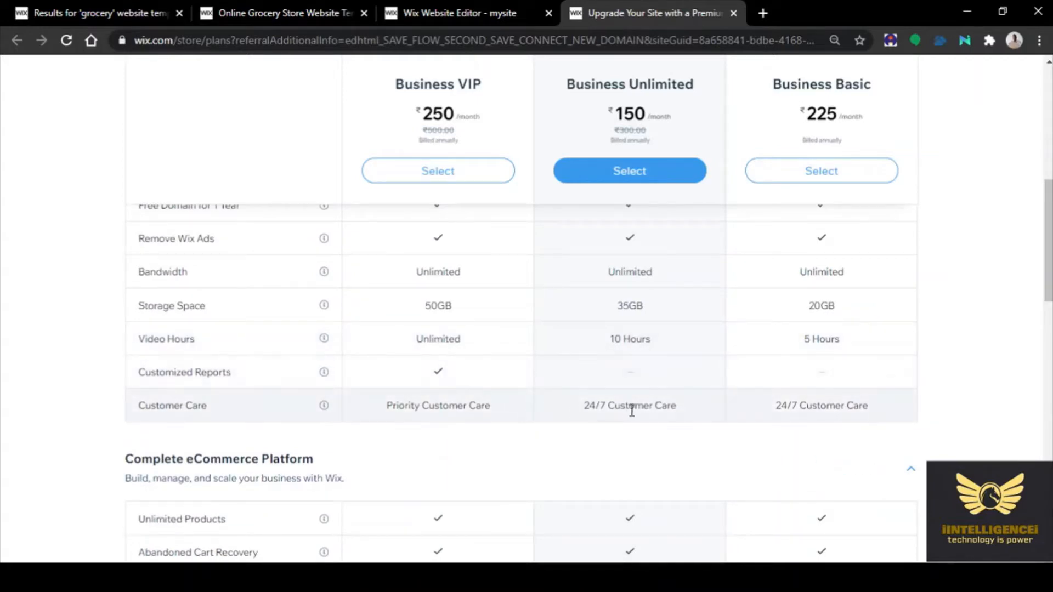
scroll(819, 420, "down", 1)
scroll(821, 424, "down", 2)
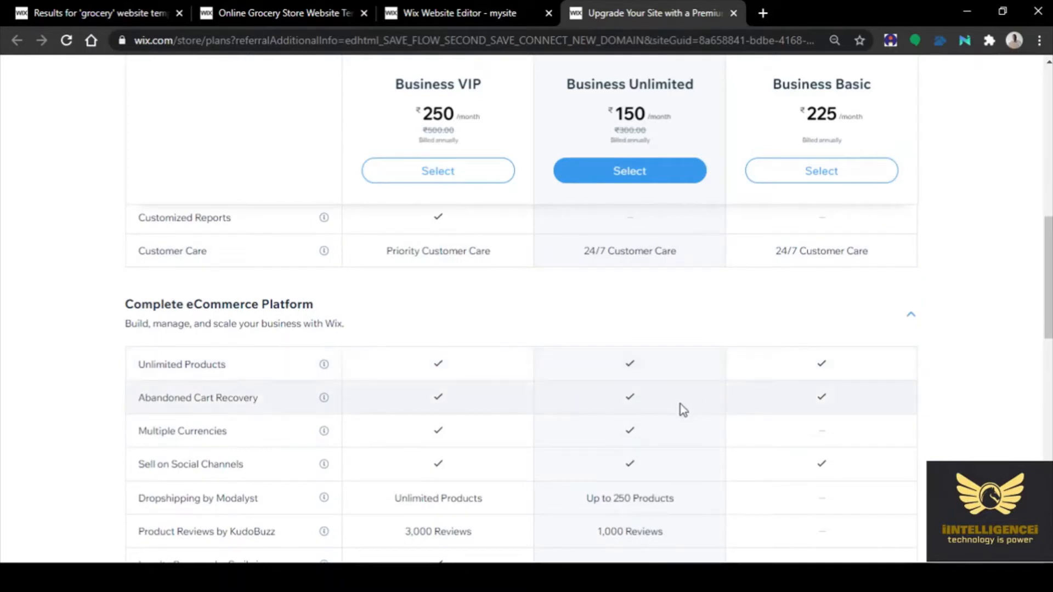
scroll(670, 433, "down", 1)
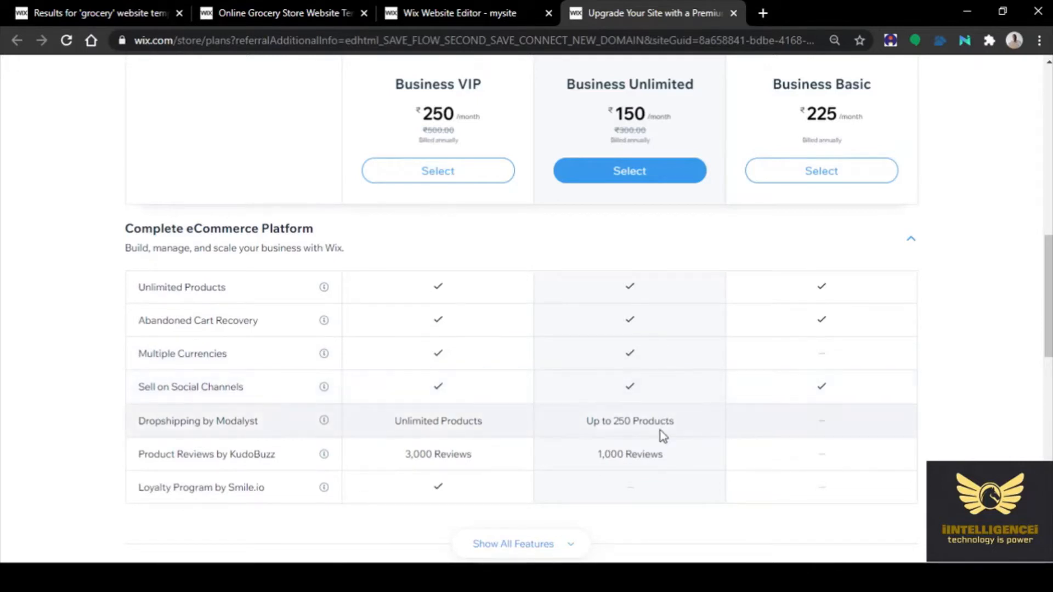
scroll(663, 430, "down", 1)
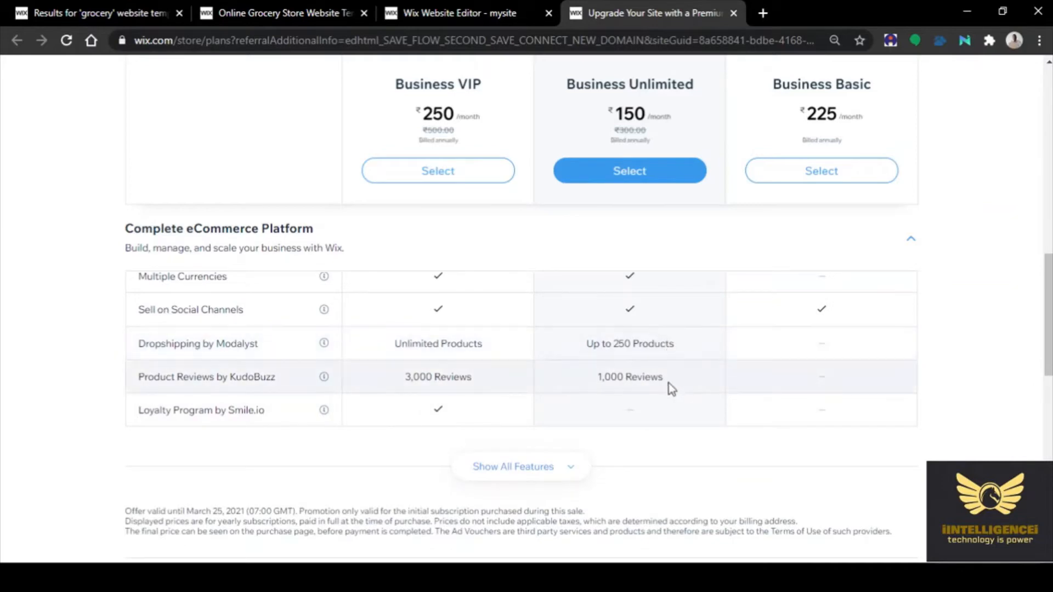
scroll(655, 453, "down", 3)
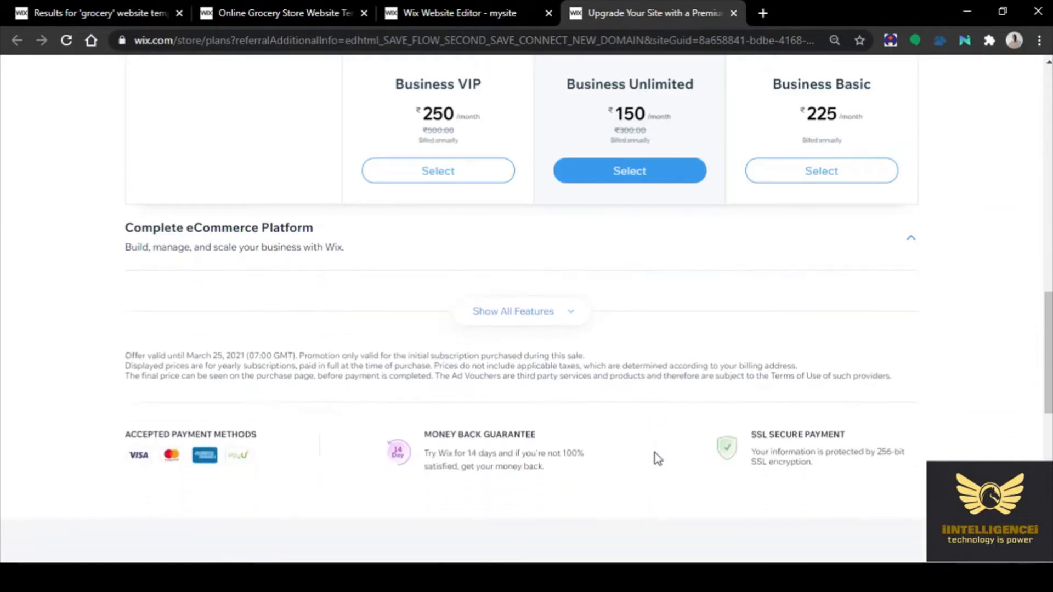
scroll(655, 453, "up", 2)
left_click(554, 392)
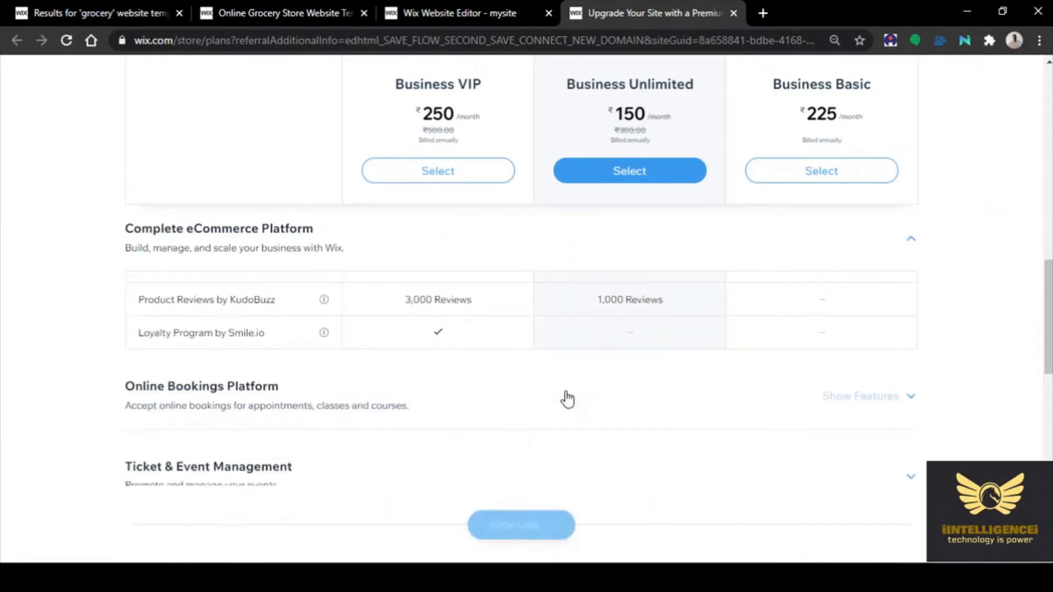
scroll(847, 331, "down", 1)
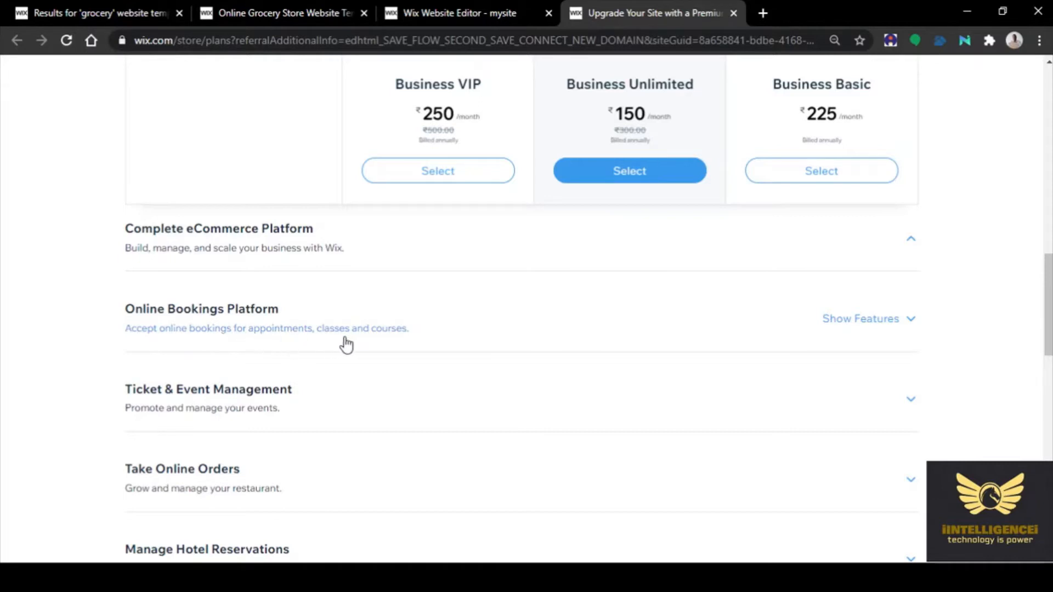
scroll(483, 357, "down", 1)
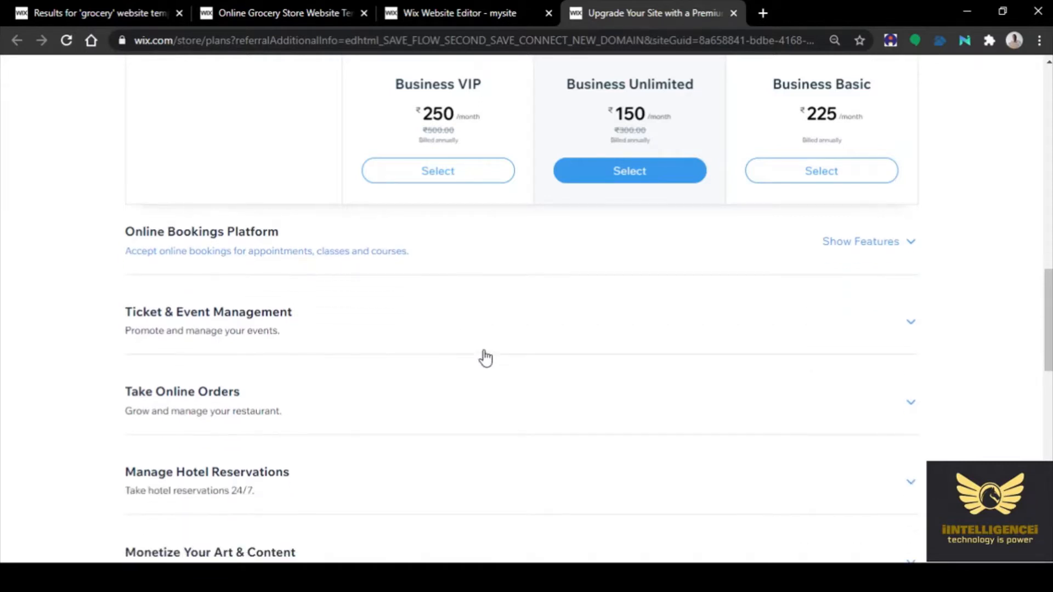
scroll(746, 419, "down", 2)
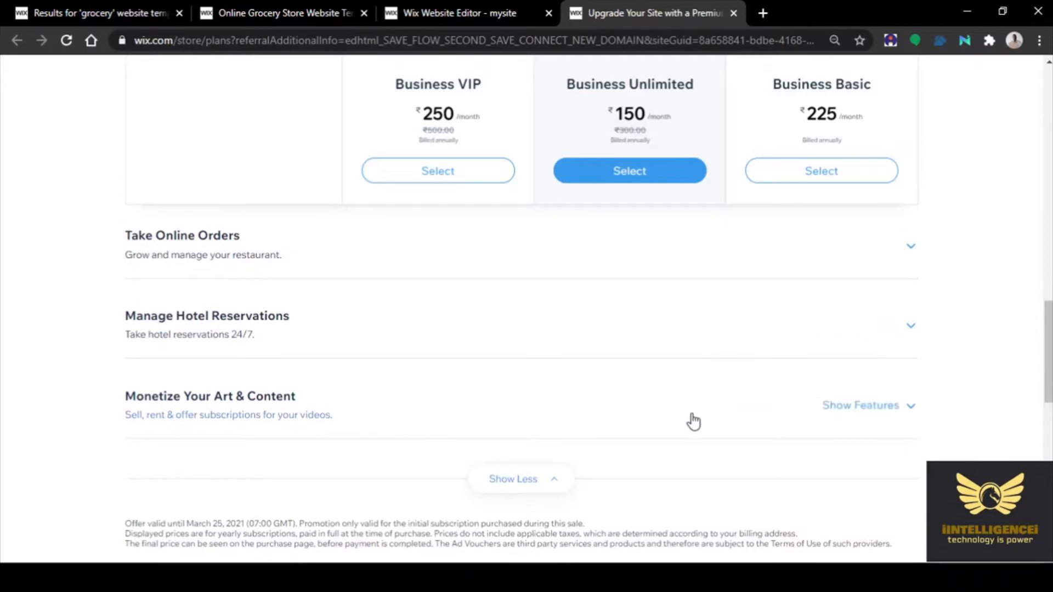
scroll(693, 420, "down", 2)
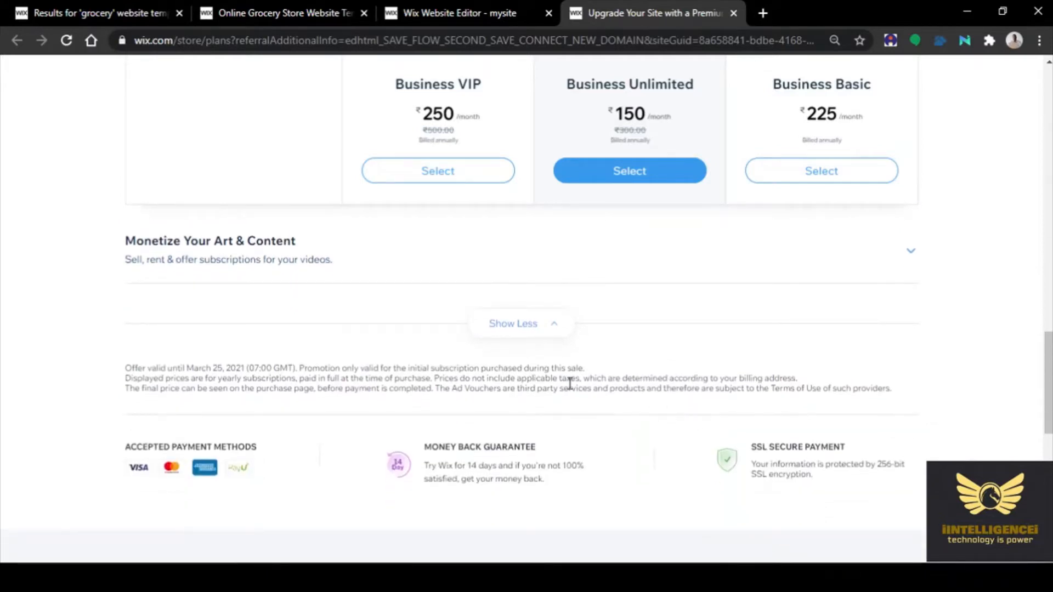
left_click(528, 323)
scroll(1031, 390, "down", 2)
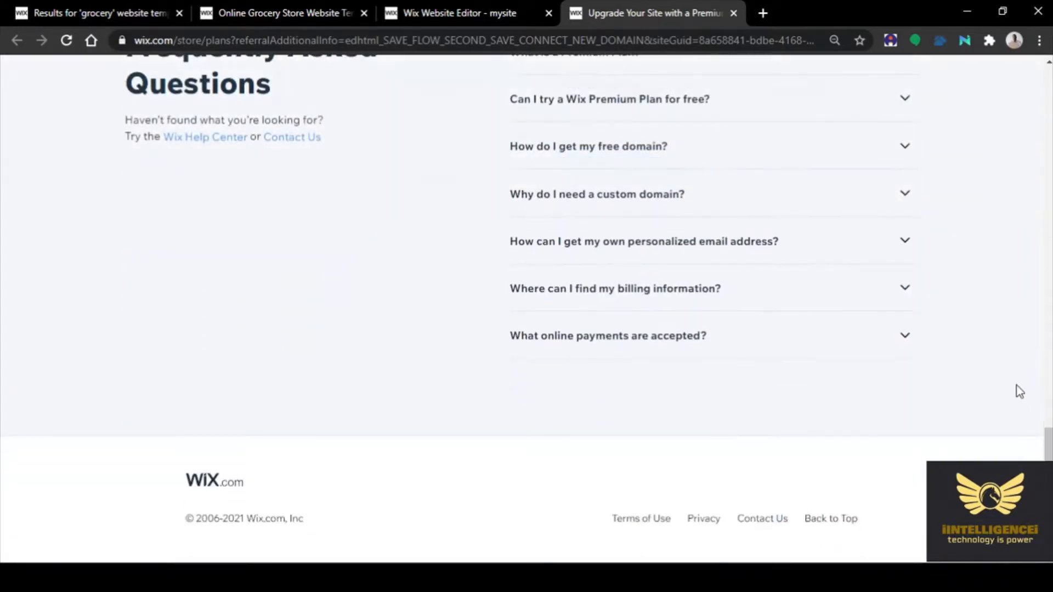
scroll(994, 386, "up", 4)
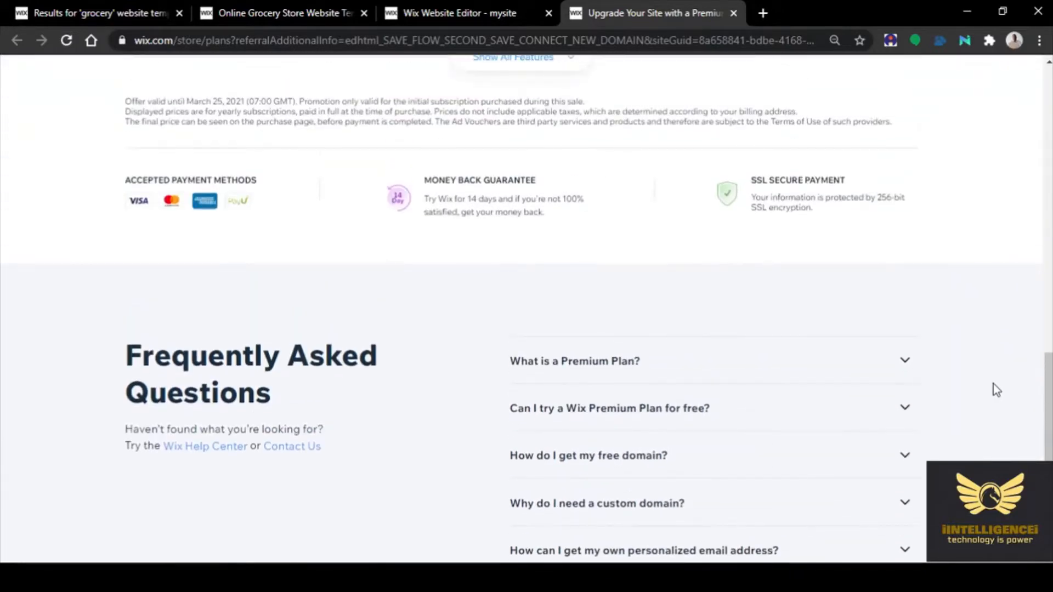
scroll(996, 389, "up", 4)
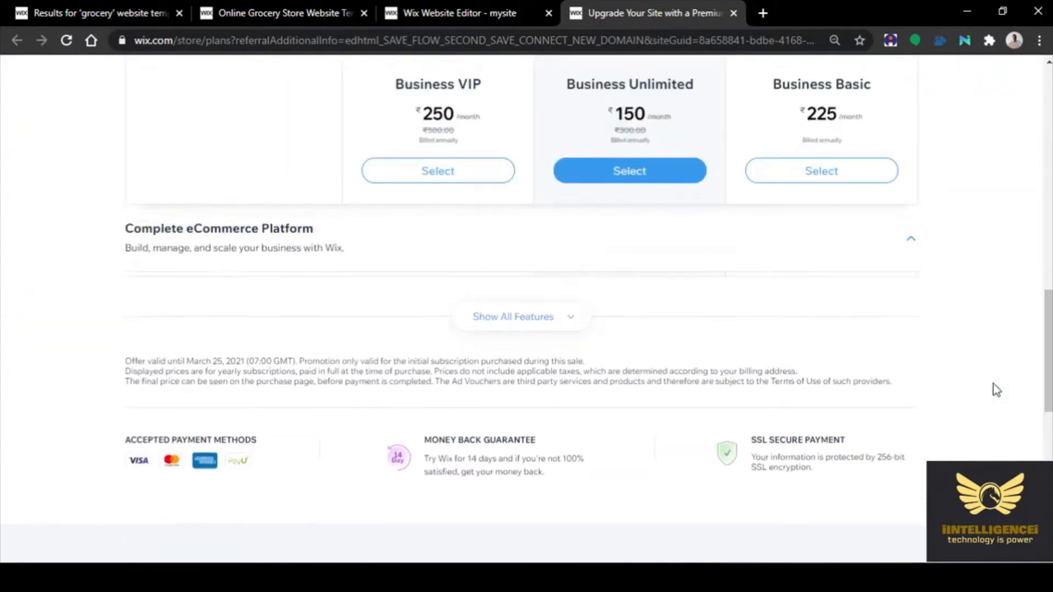
scroll(996, 390, "up", 10)
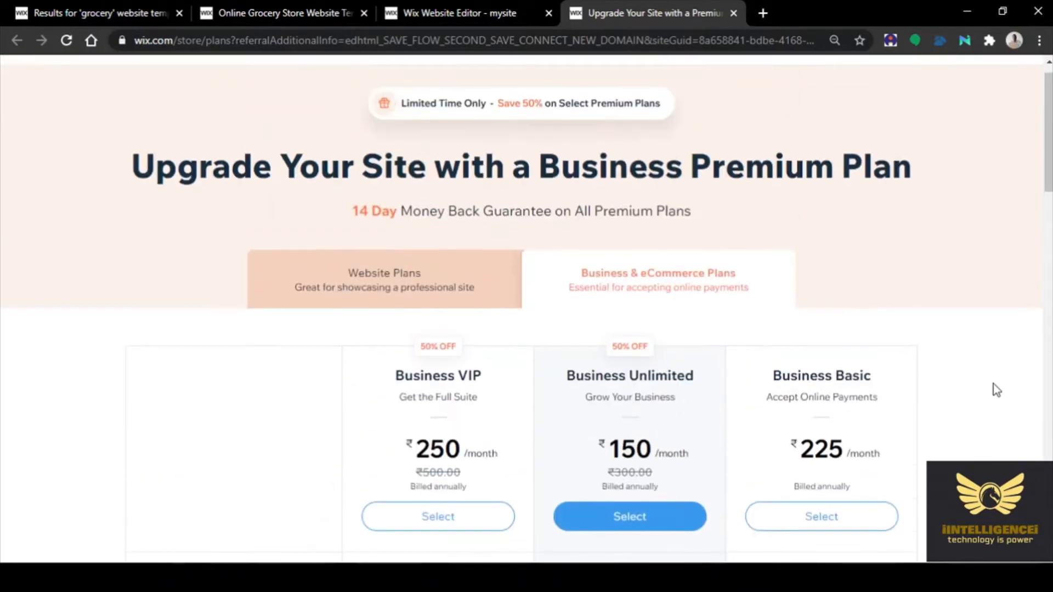
scroll(996, 390, "down", 3)
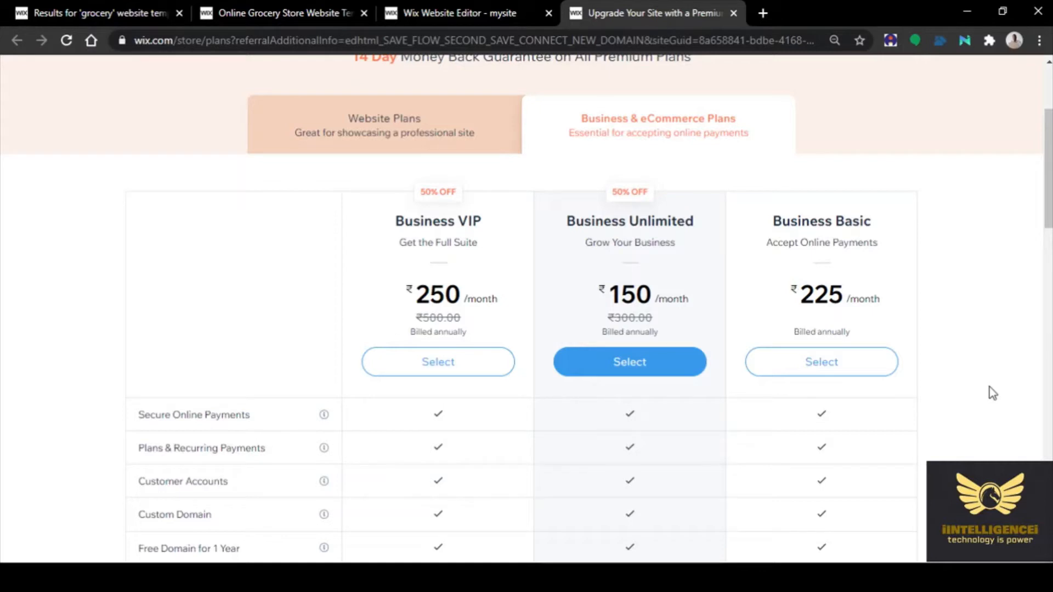
left_click(647, 369)
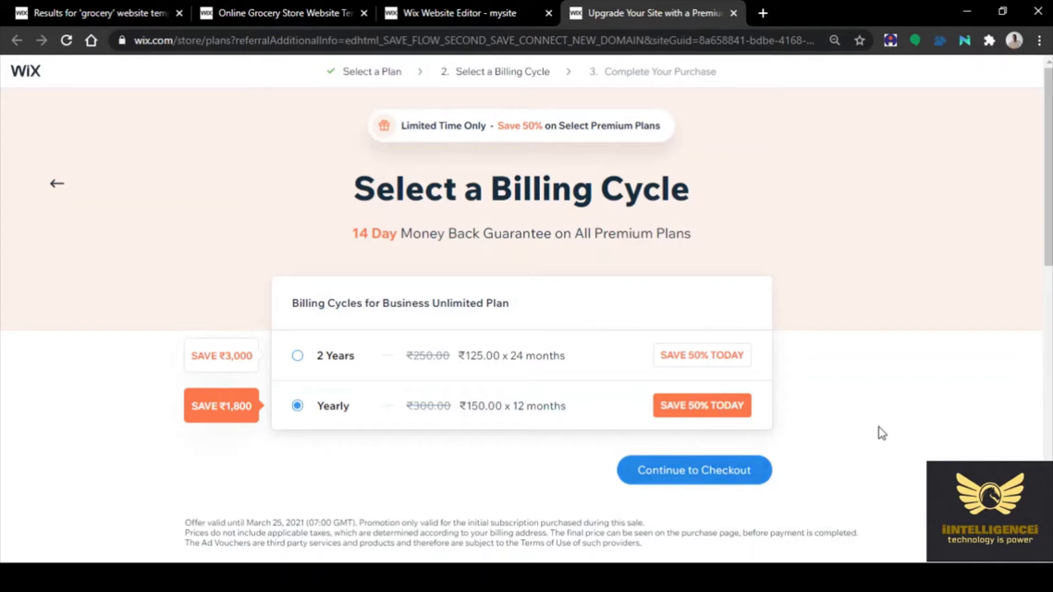
Keep Yearly billing at ₹150.00 x 12 months for Business Unlimited and proceed to checkout
scroll(908, 417, "down", 10)
scroll(908, 422, "down", 3)
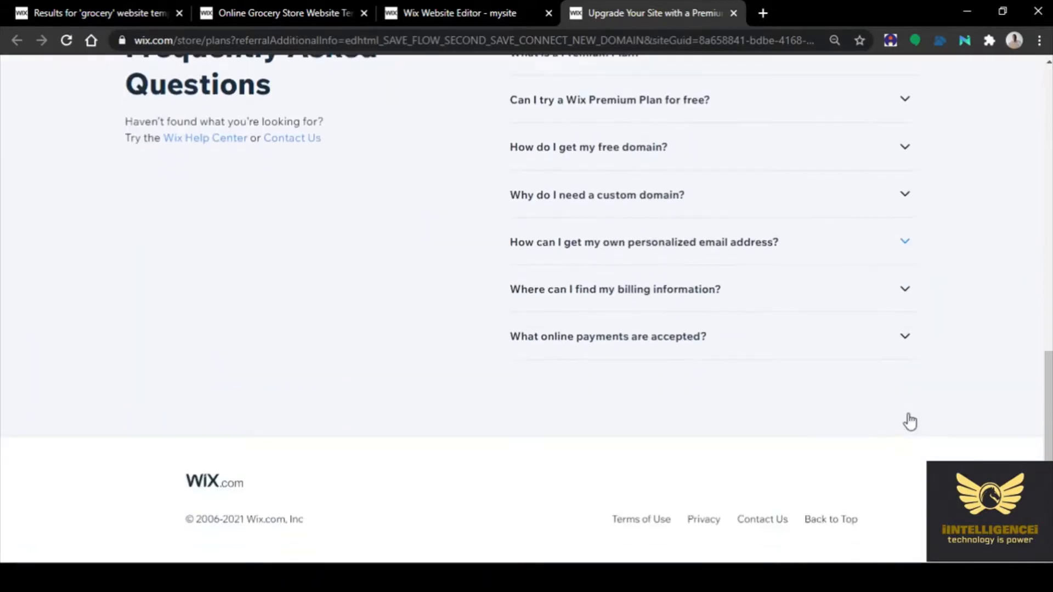
scroll(909, 423, "up", 13)
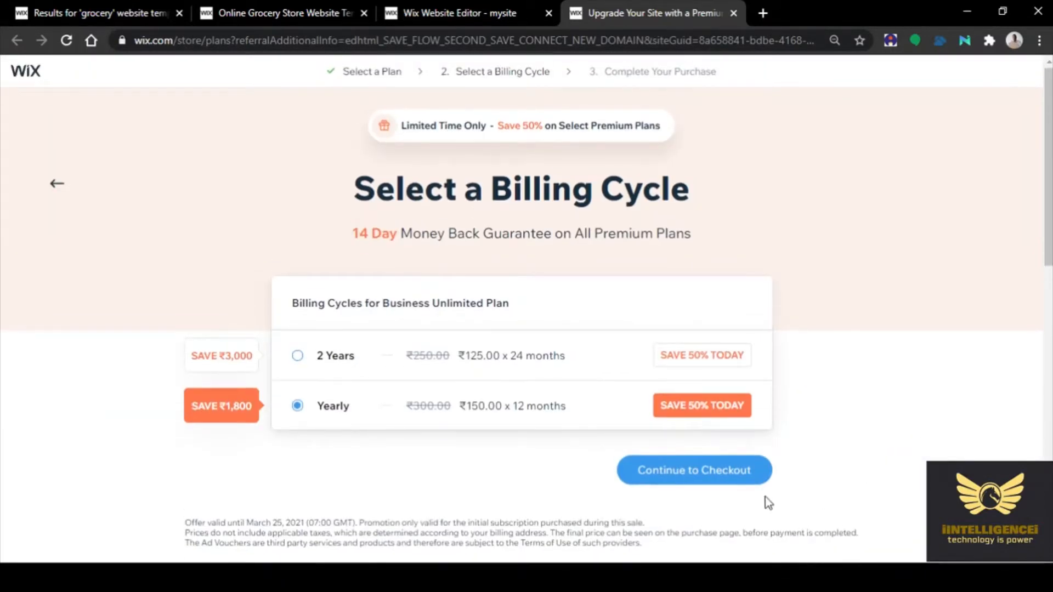
left_click(688, 477)
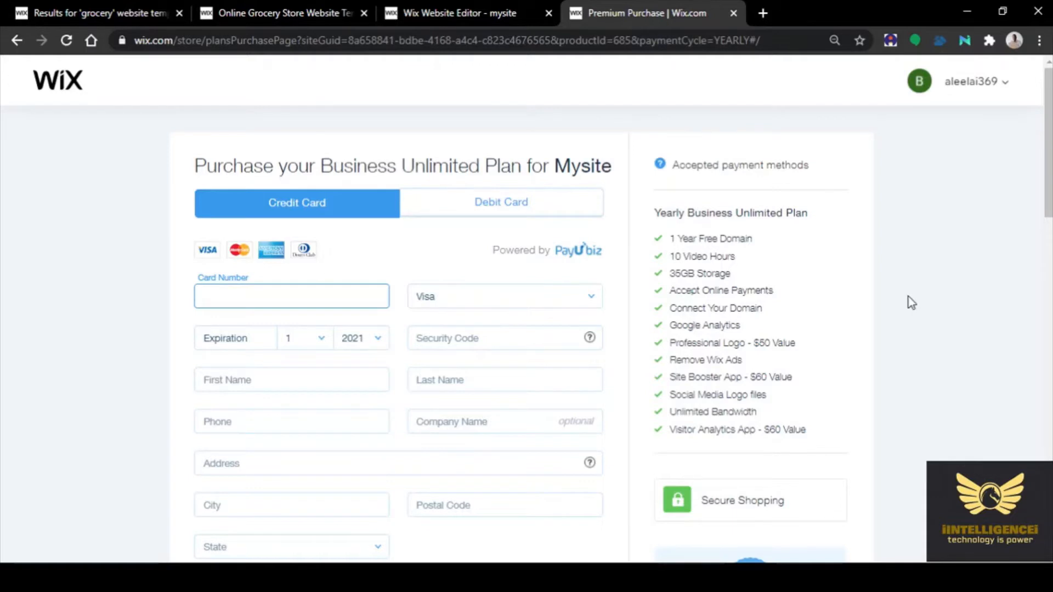
Scroll the checkout page to review the card form and the ₹1,800 total after the sale
scroll(912, 302, "down", 4)
scroll(911, 303, "up", 3)
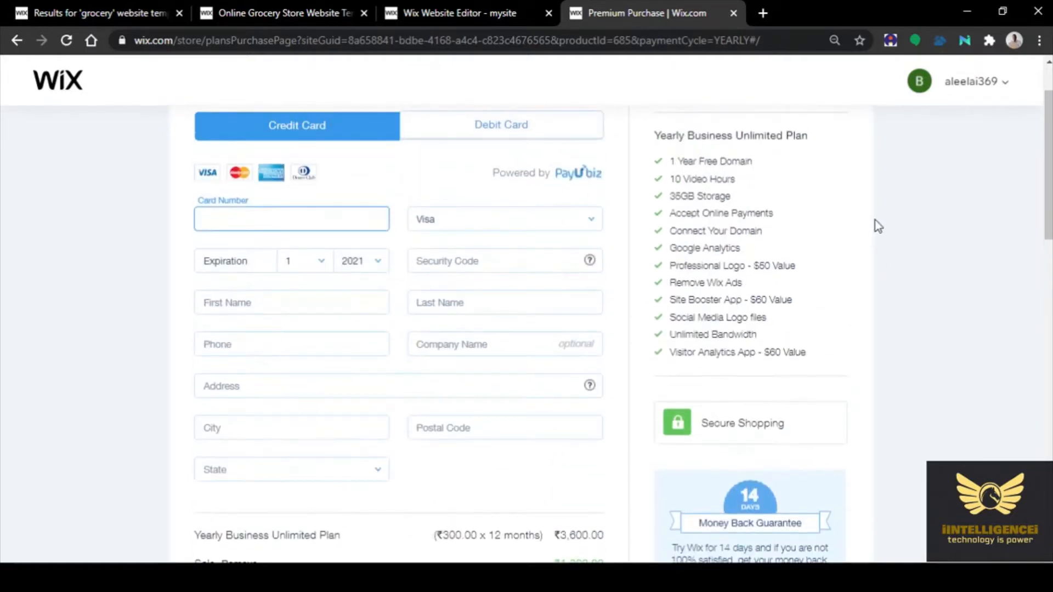
scroll(877, 226, "up", 1)
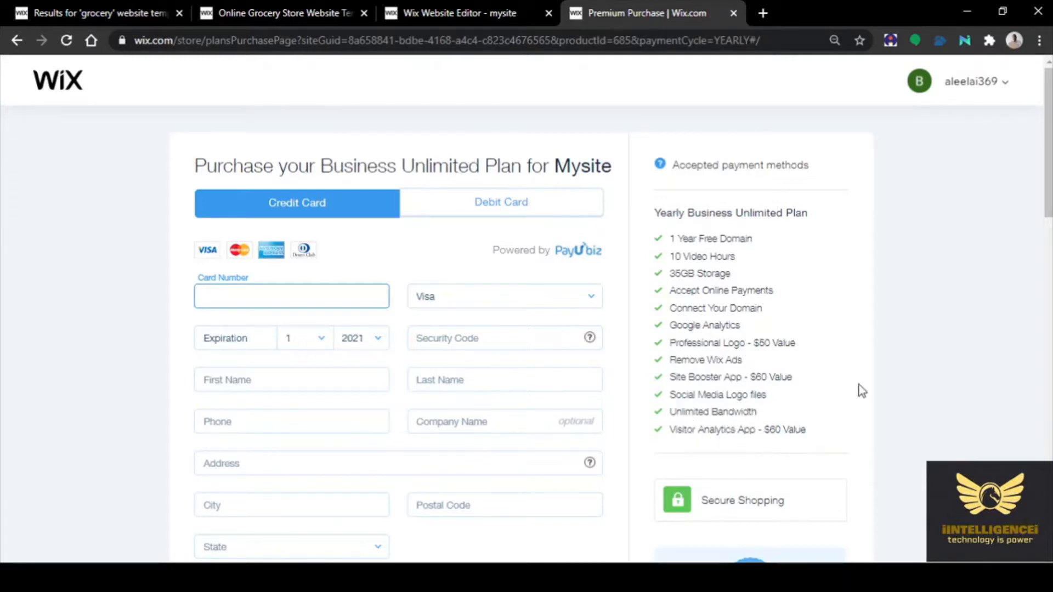
scroll(861, 390, "down", 5)
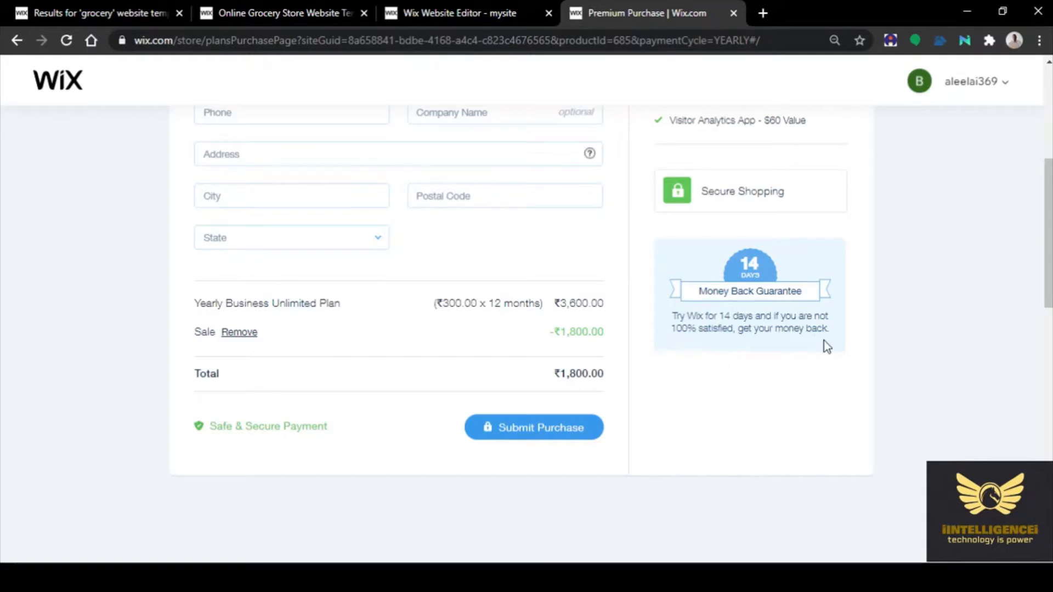
scroll(823, 340, "down", 7)
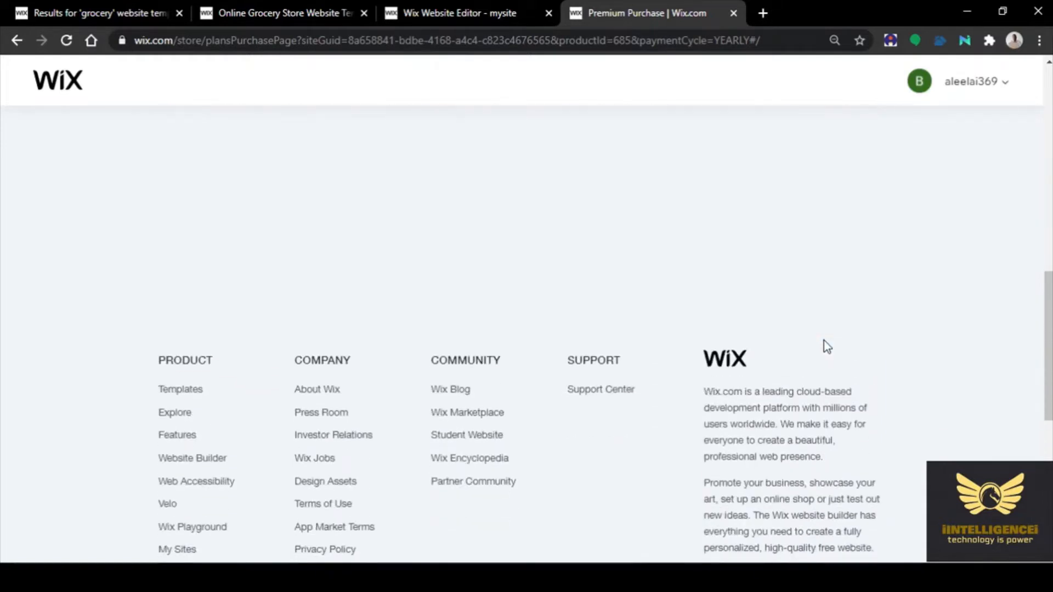
scroll(823, 340, "up", 3)
scroll(823, 340, "up", 8)
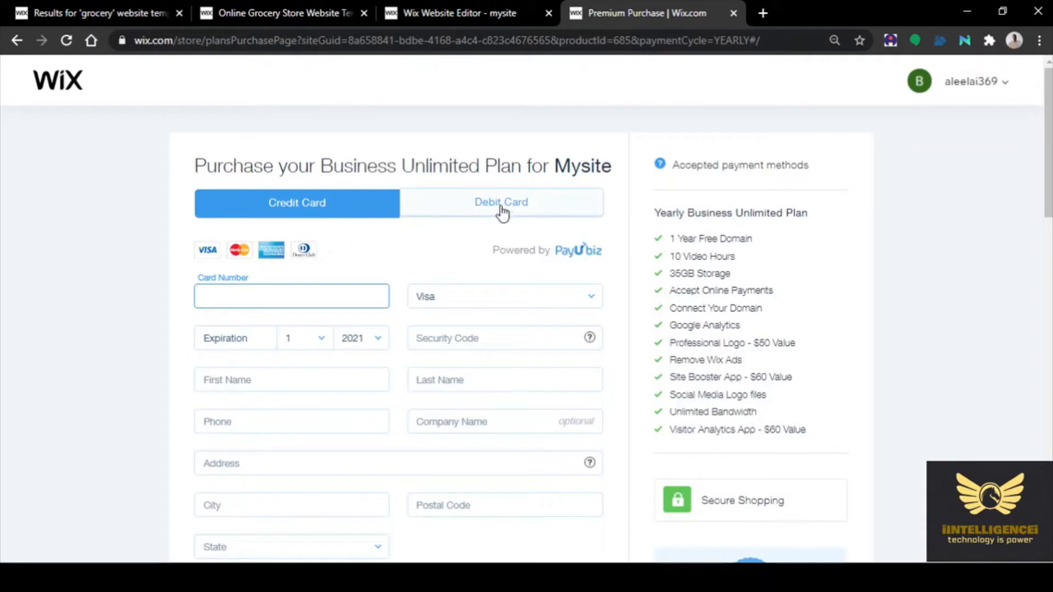
Pay the ₹1,800.00 Business Unlimited plan by debit card, filling the checkout form and submitting
left_click(344, 214)
left_click(459, 209)
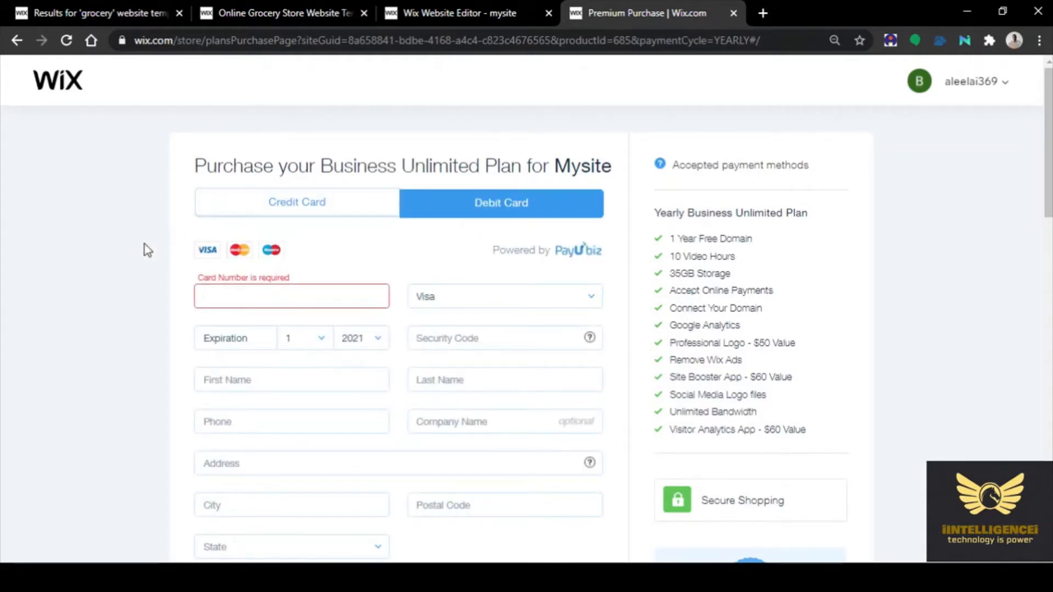
scroll(138, 239, "down", 3)
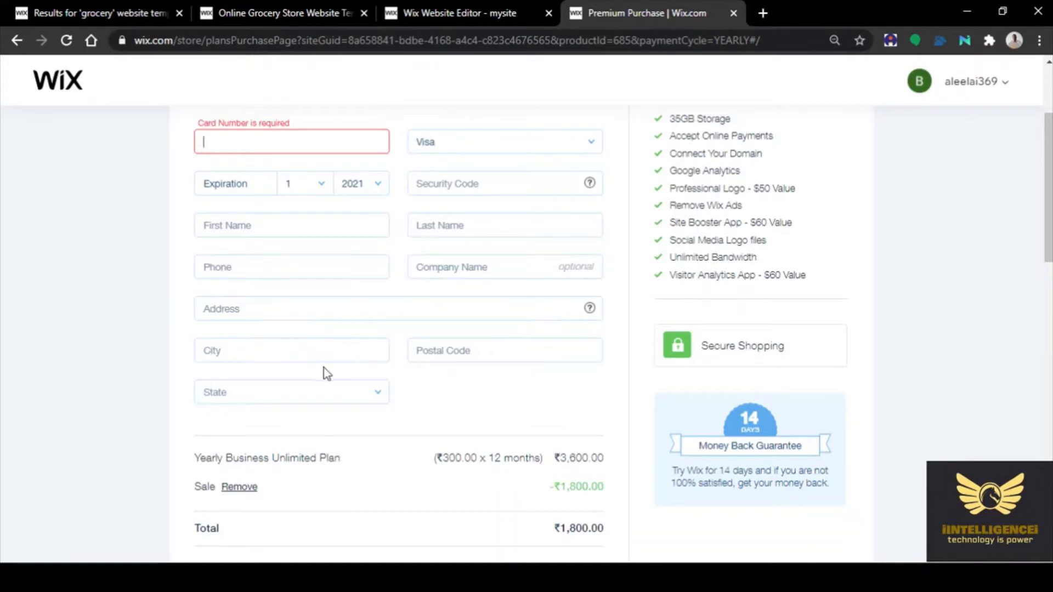
scroll(140, 363, "down", 1)
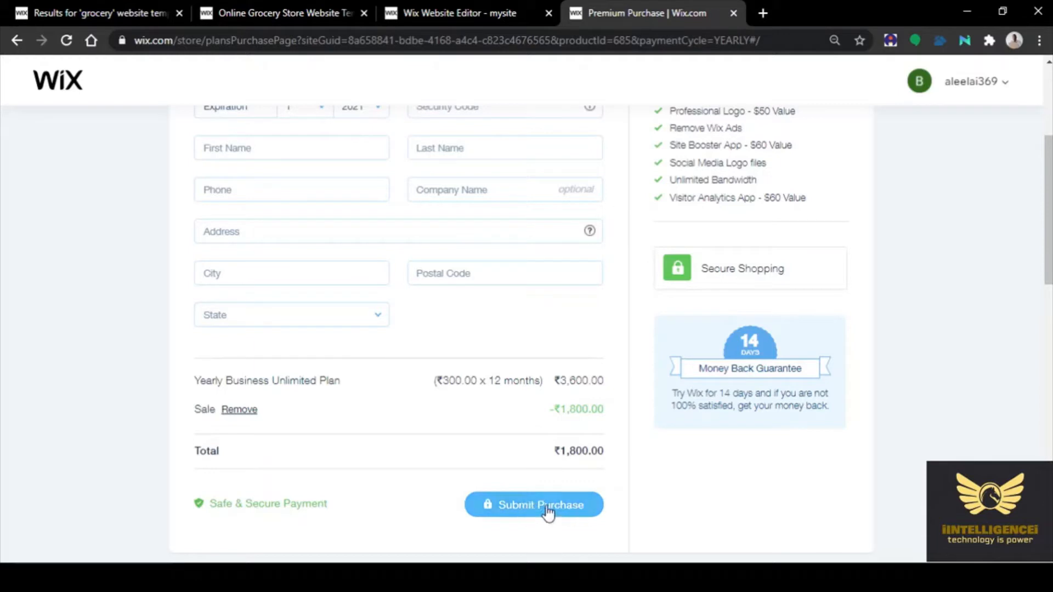
scroll(440, 340, "up", 3)
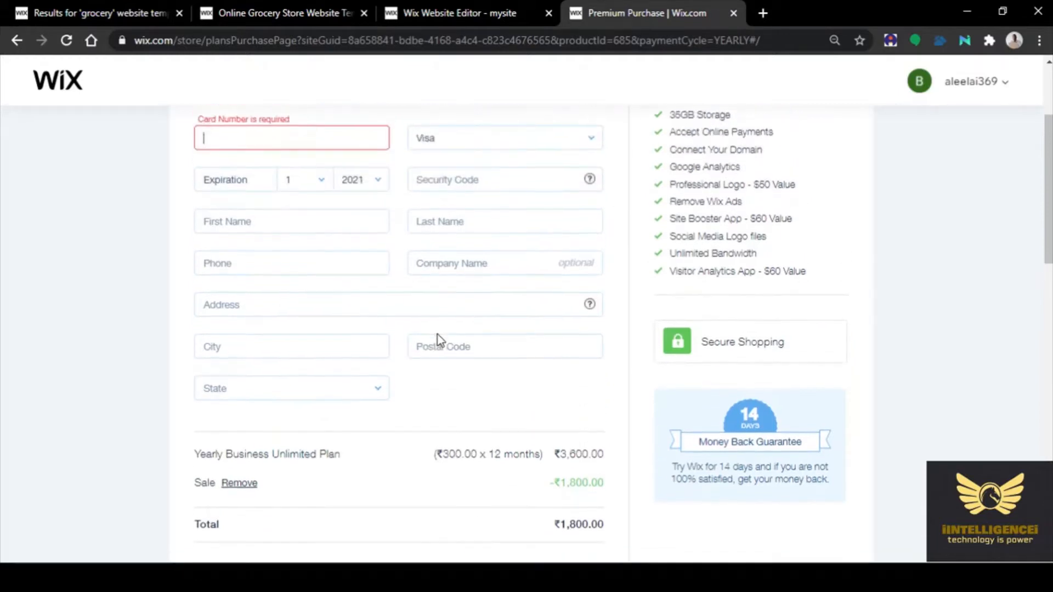
left_click(482, 341)
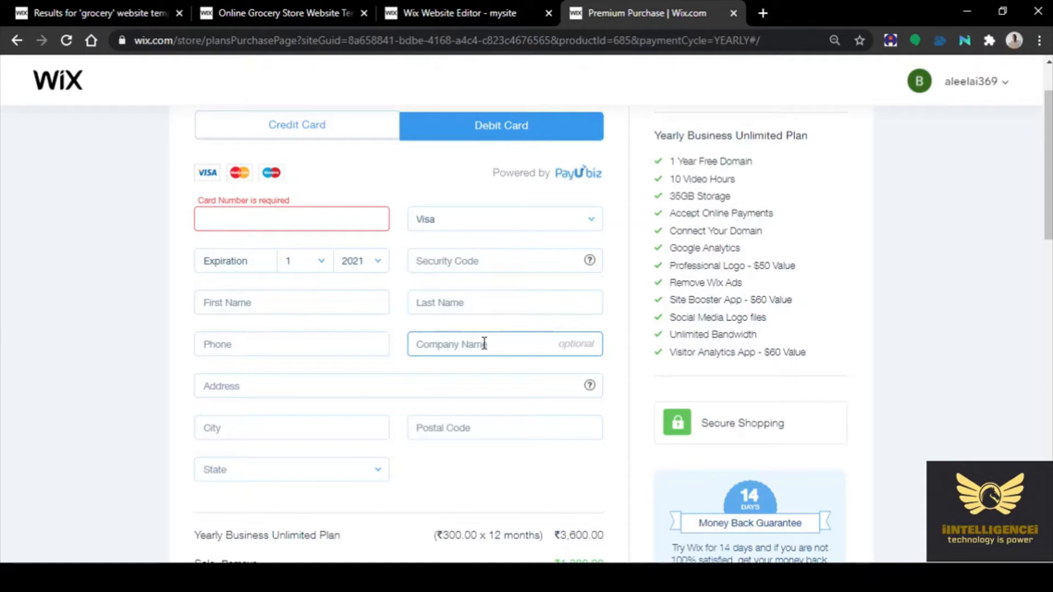
scroll(158, 301, "down", 3)
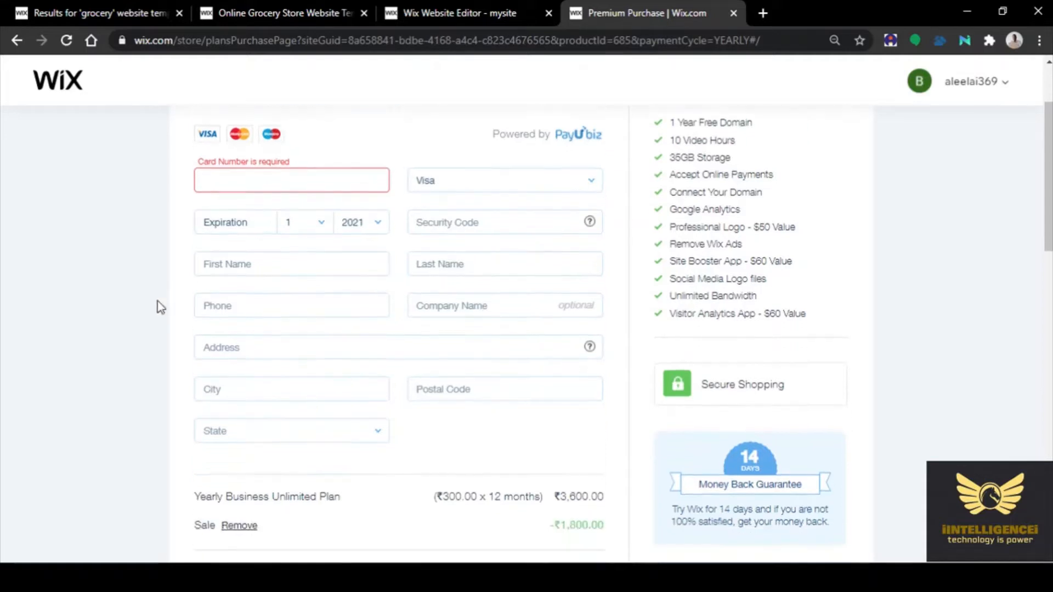
scroll(159, 306, "up", 3)
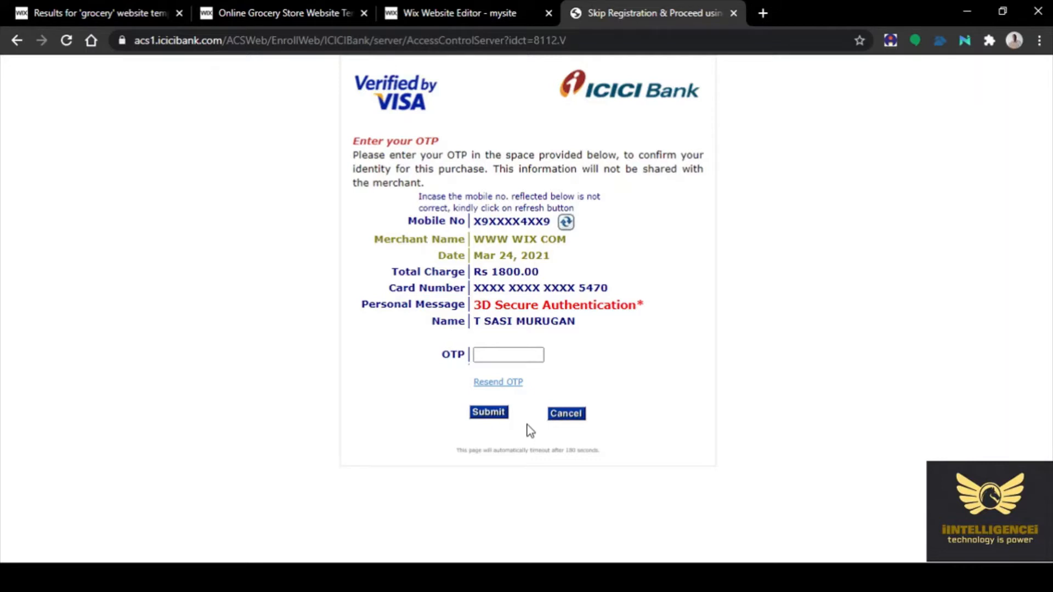
Enter and submit the one-time password on the ICICI Bank page, declining to save it
left_click(490, 354)
type("12")
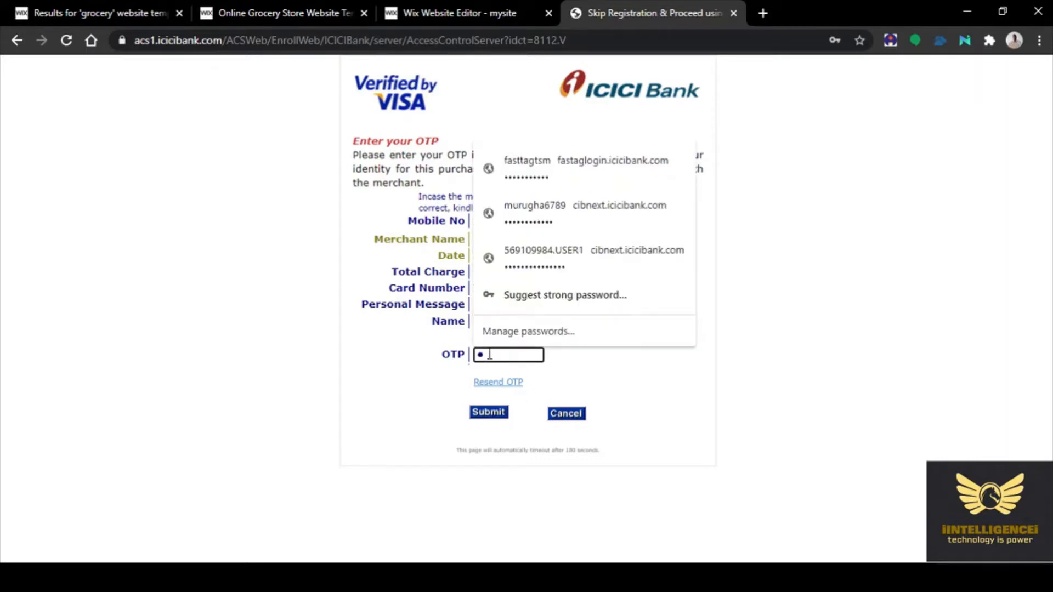
type("3456")
left_click(617, 373)
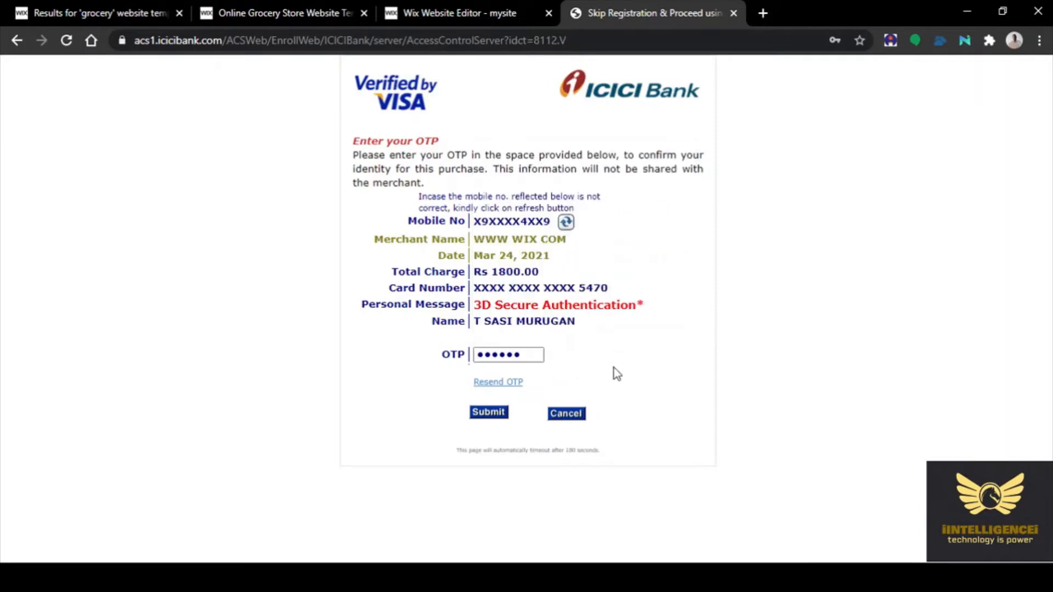
left_click(490, 415)
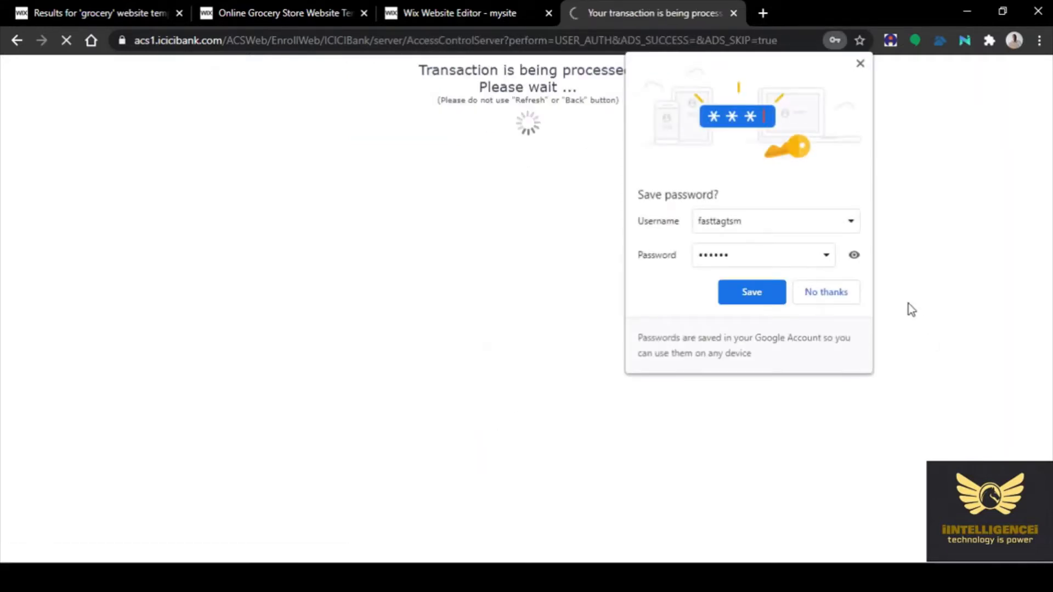
left_click(827, 293)
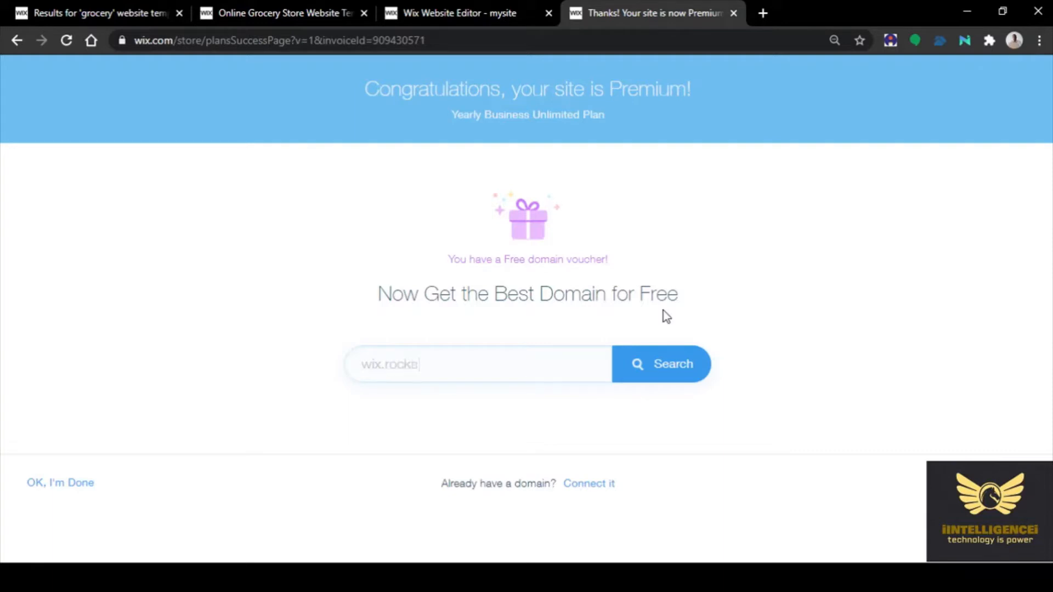
Search the free domain voucher for the availability of aleelai.online
type("com")
key("BackSpace")
key("BackSpace")
key("BackSpace")
type("net")
left_click(404, 362)
type("a")
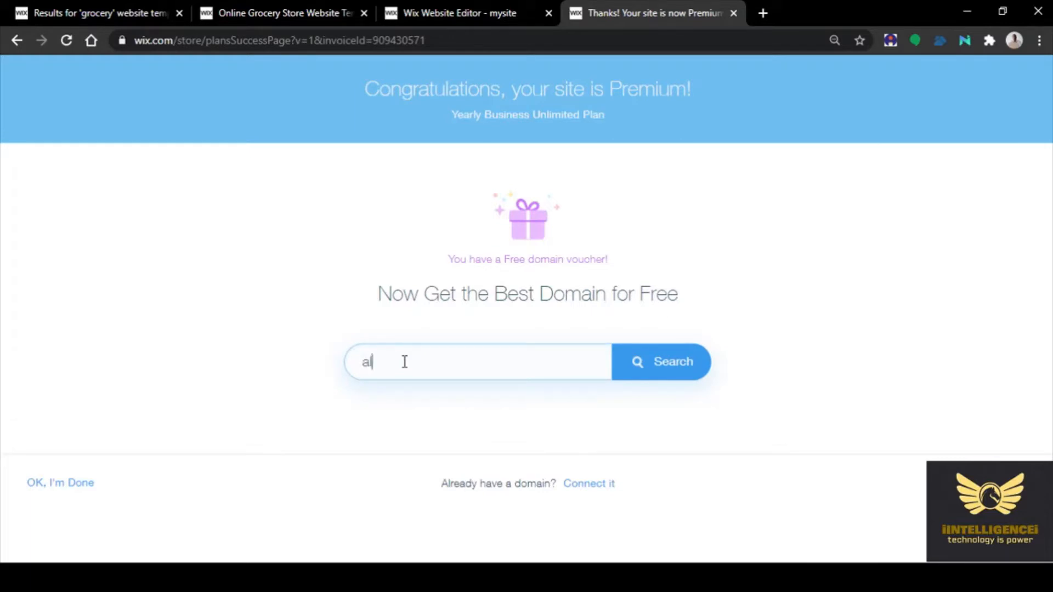
type("leelai.online")
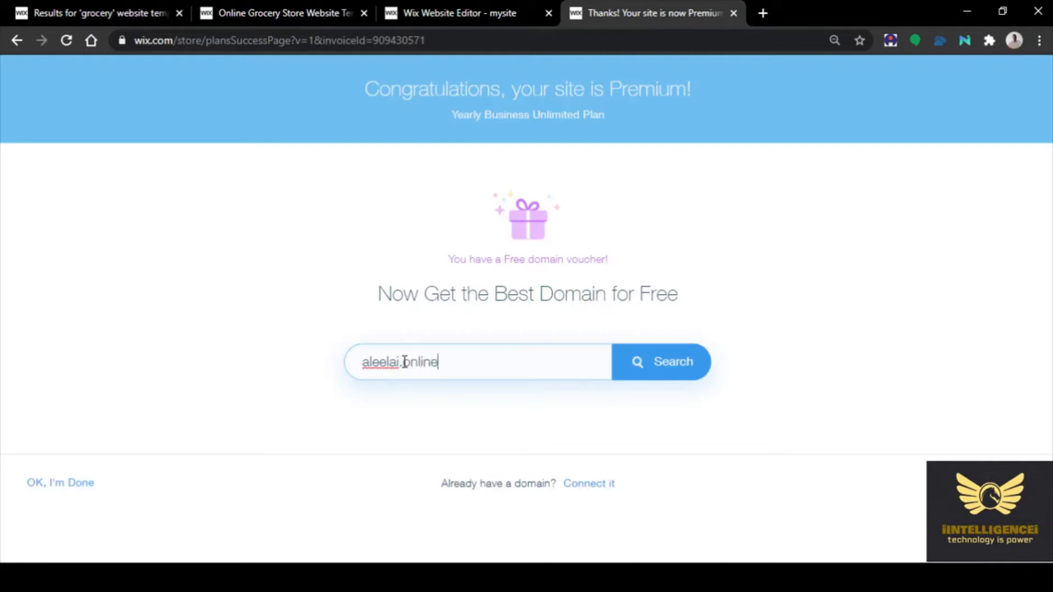
left_click(662, 364)
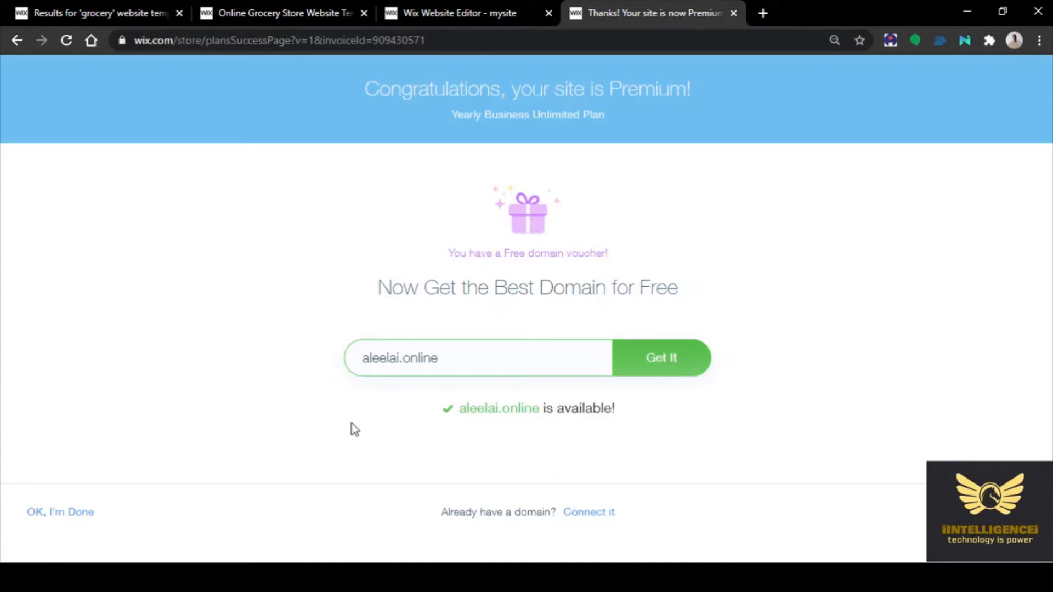
Claim aleelai.online with a 1-year registration at ₹0.00 via the voucher, and continue to Contact Info
left_click(658, 366)
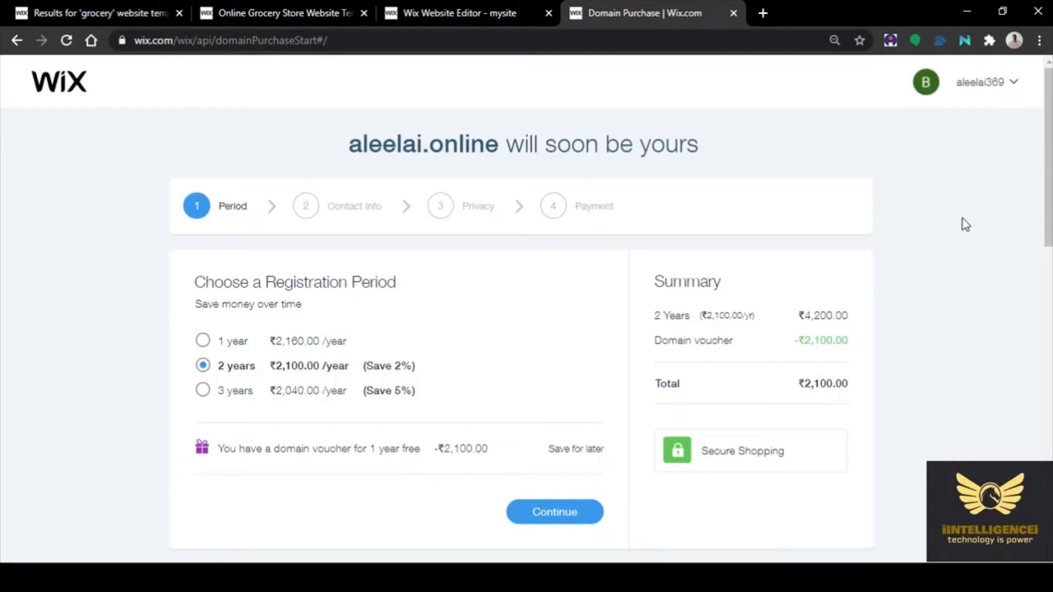
left_click(202, 341)
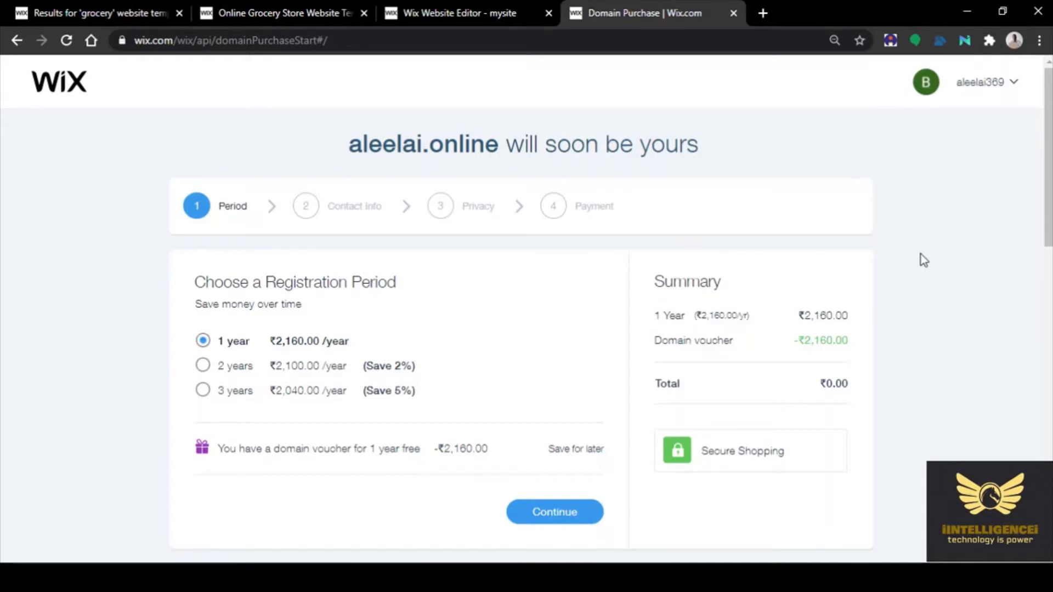
left_click(565, 512)
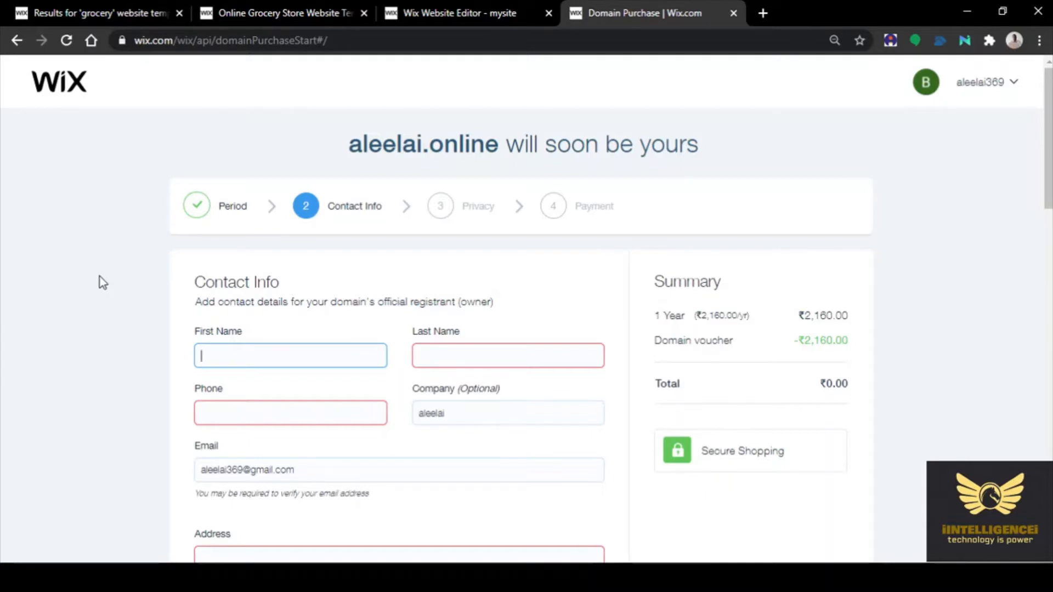
Enter the owner's first name, last name and phone number on the domain contact form
left_click(437, 356)
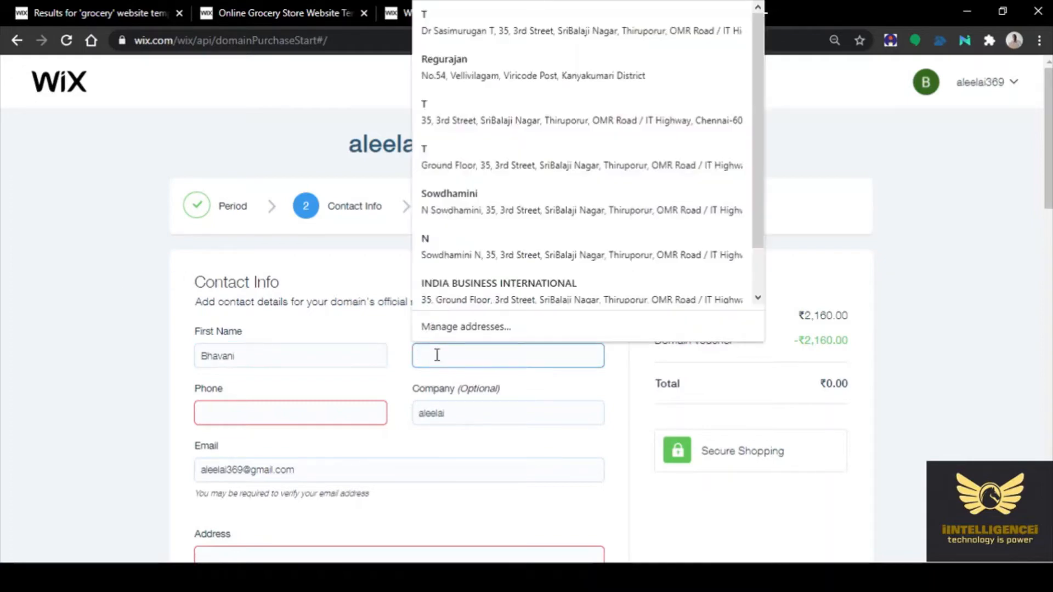
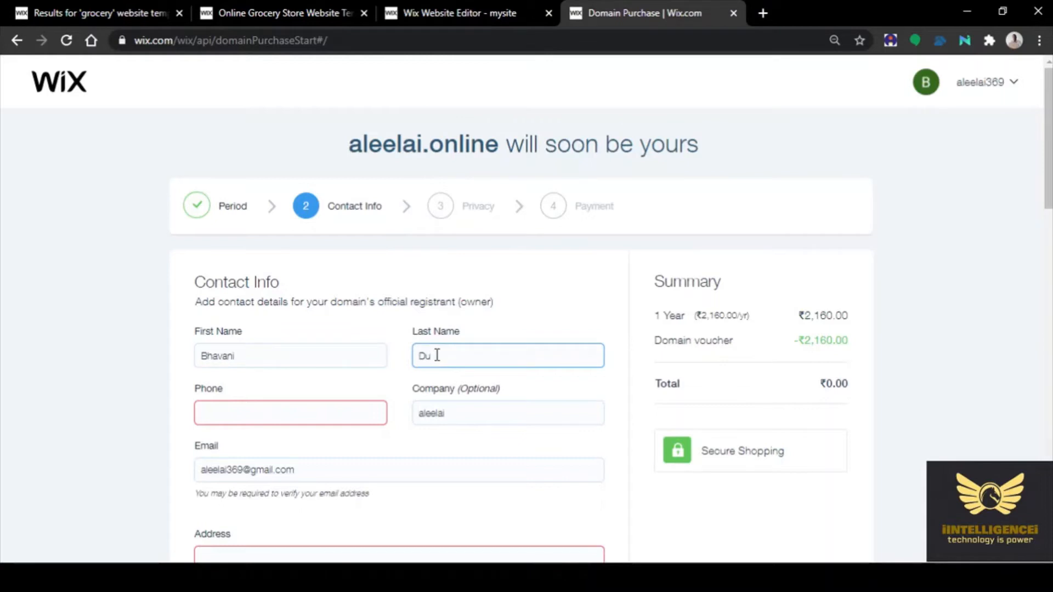
left_click(259, 416)
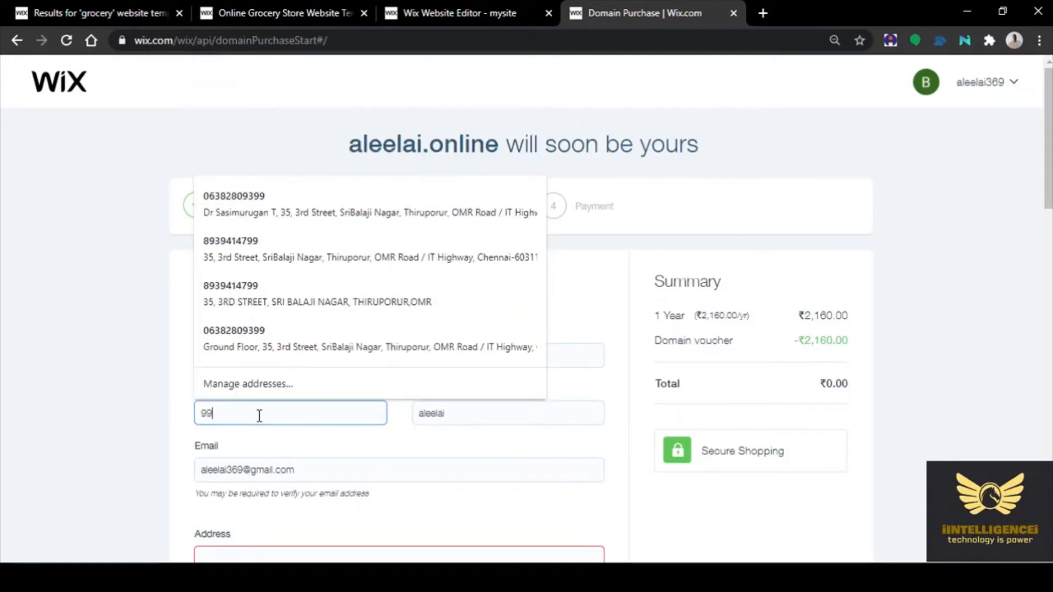
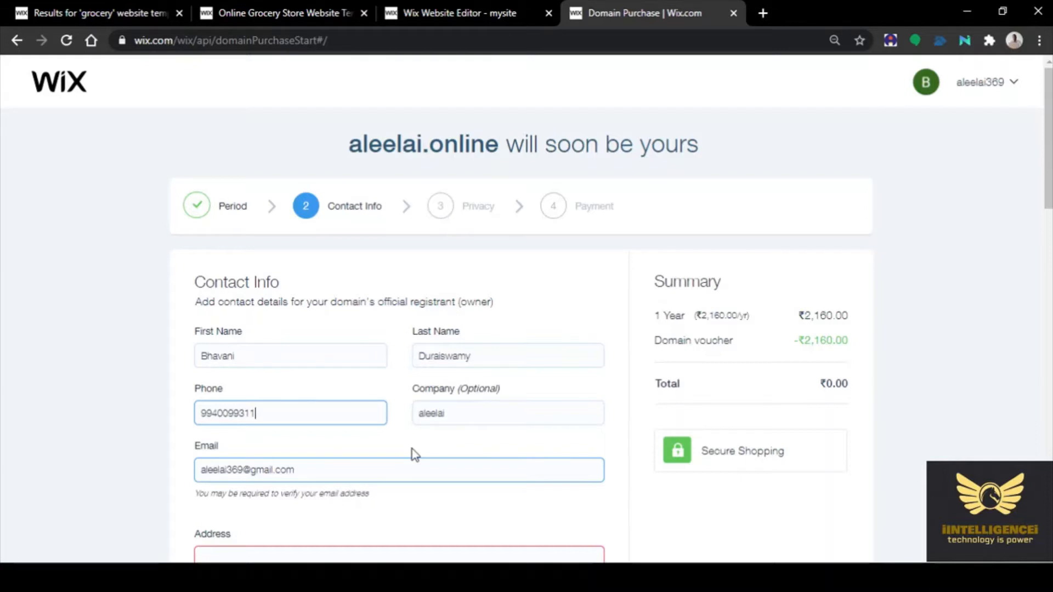
Replace the company name with 'ALEELAI' and finish the e-mail entry
left_click(462, 413)
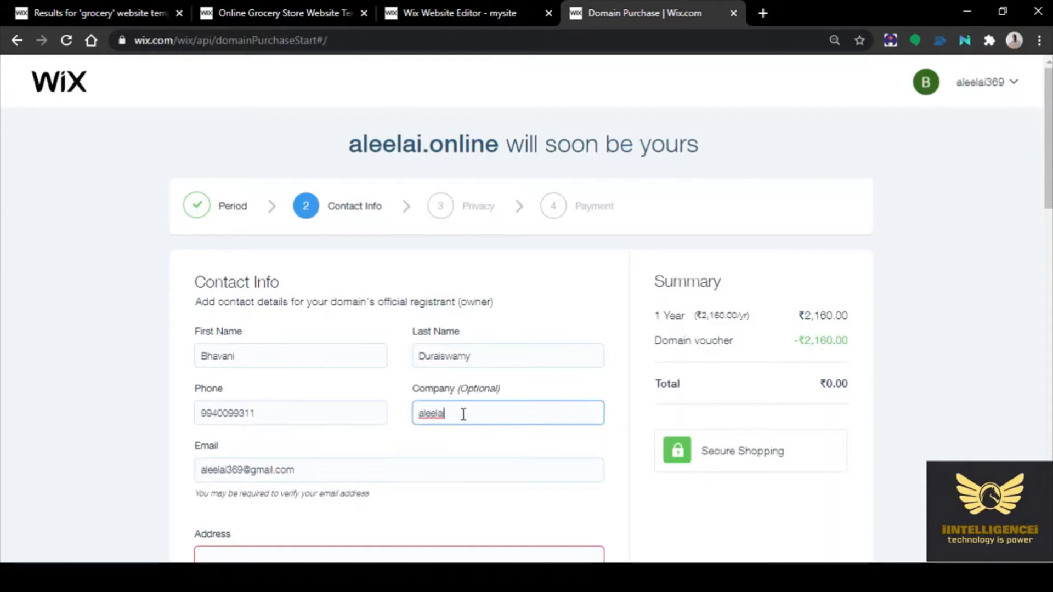
key("BackSpace")
key("BackSpace")
key("BackSpace")
key("BackSpace")
key("BackSpace")
key("BackSpace")
key("BackSpace")
type("ALEELAI")
key("Tab")
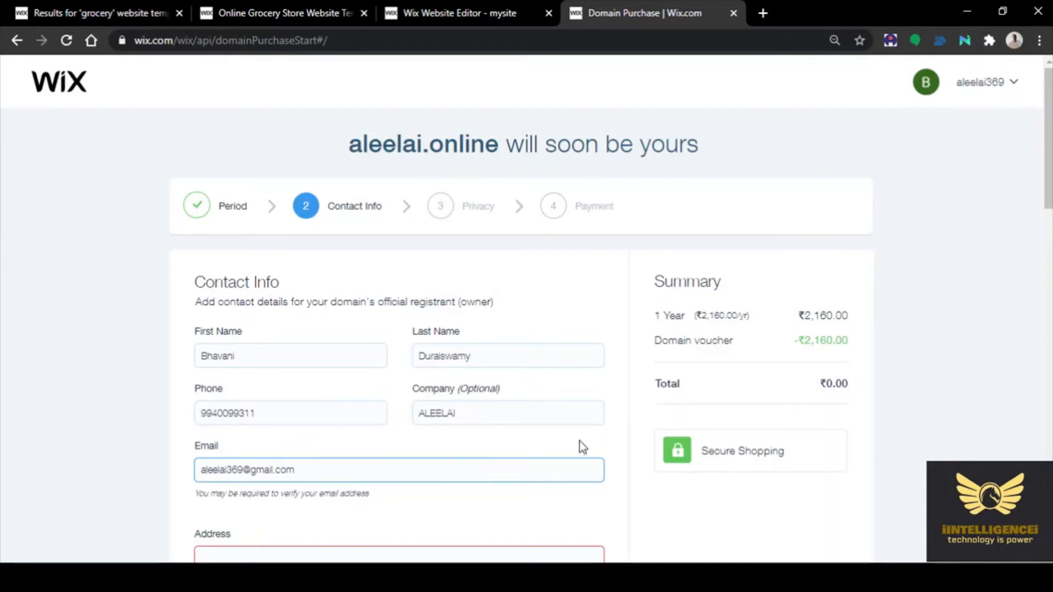
left_click(570, 517)
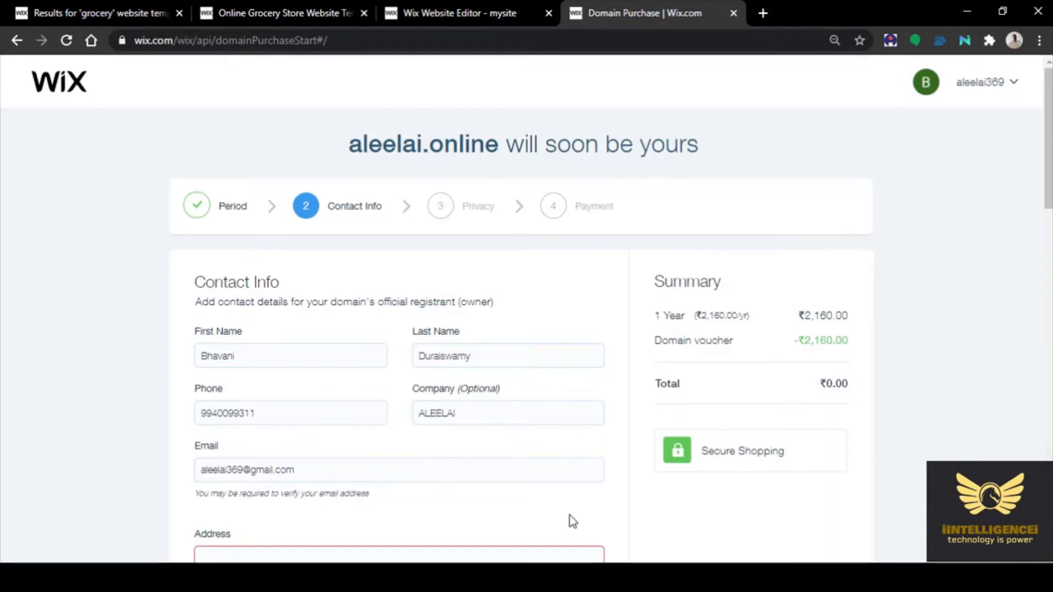
Fill in the registrant's street address, city and postal code
scroll(570, 521, "down", 3)
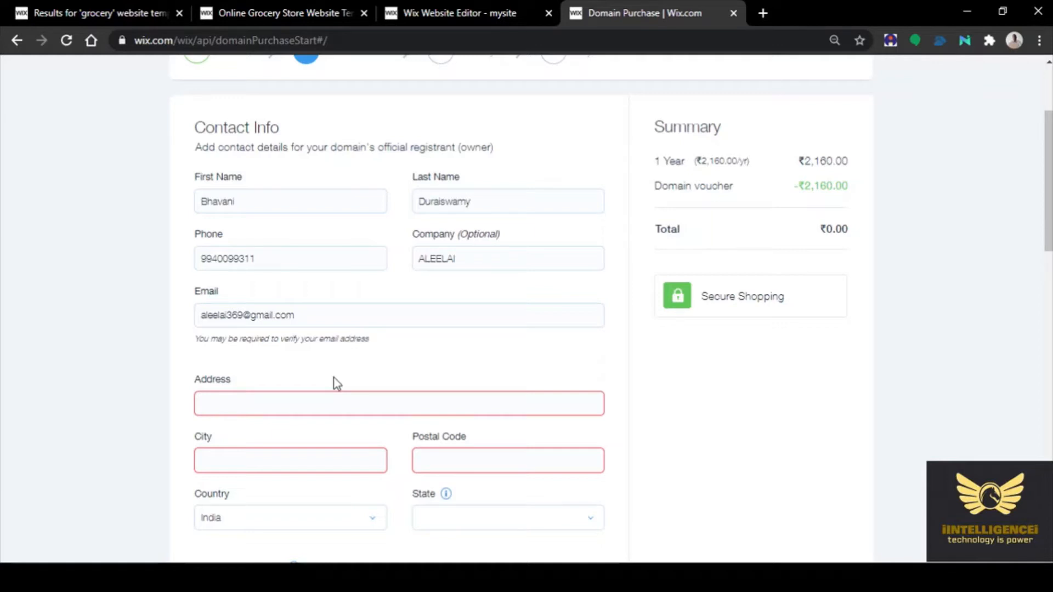
left_click(224, 406)
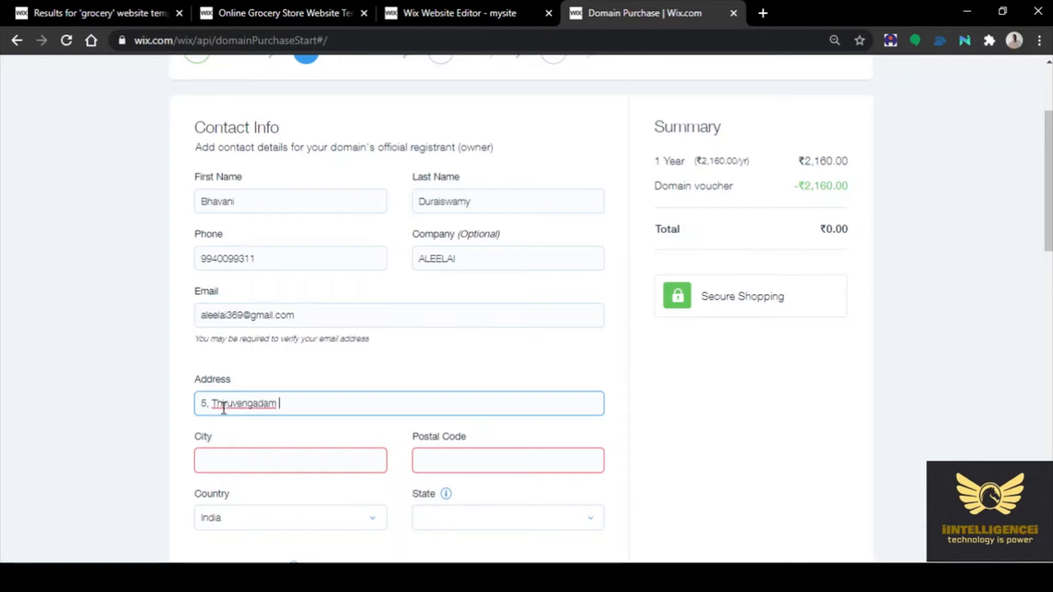
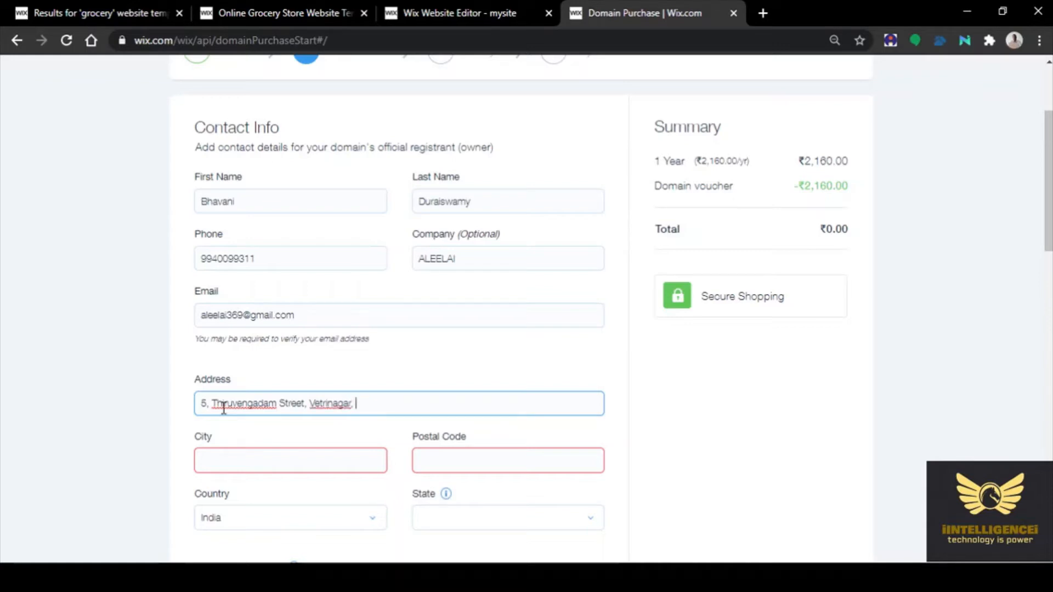
left_click(223, 459)
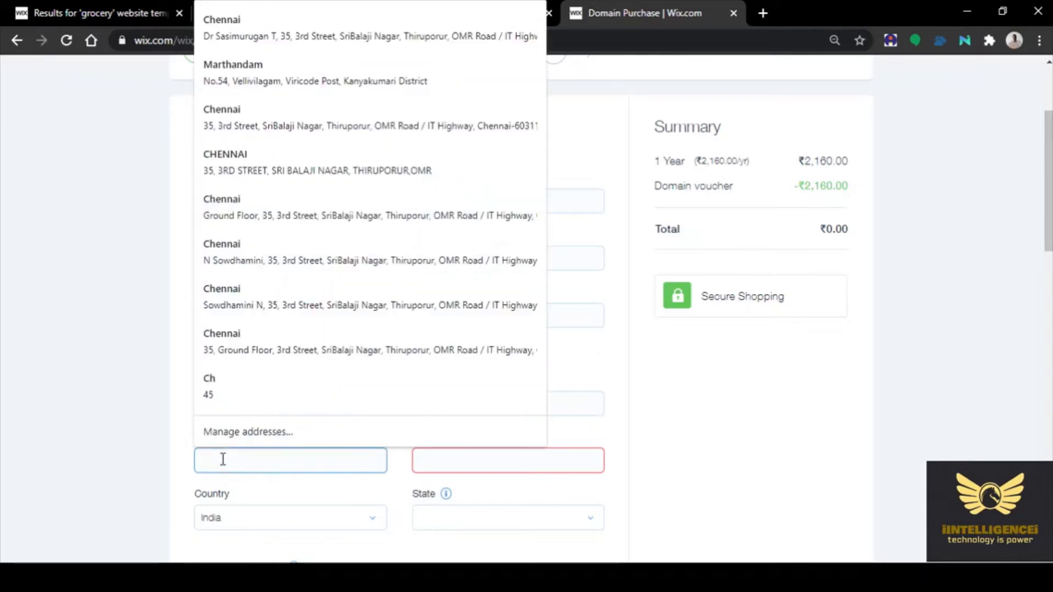
type("Chennai")
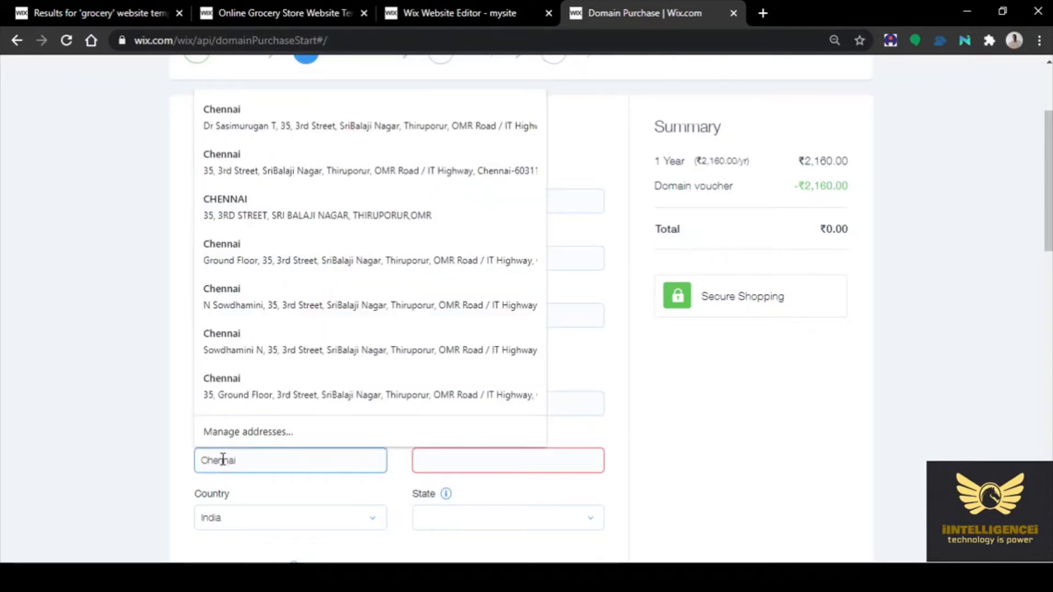
left_click(297, 484)
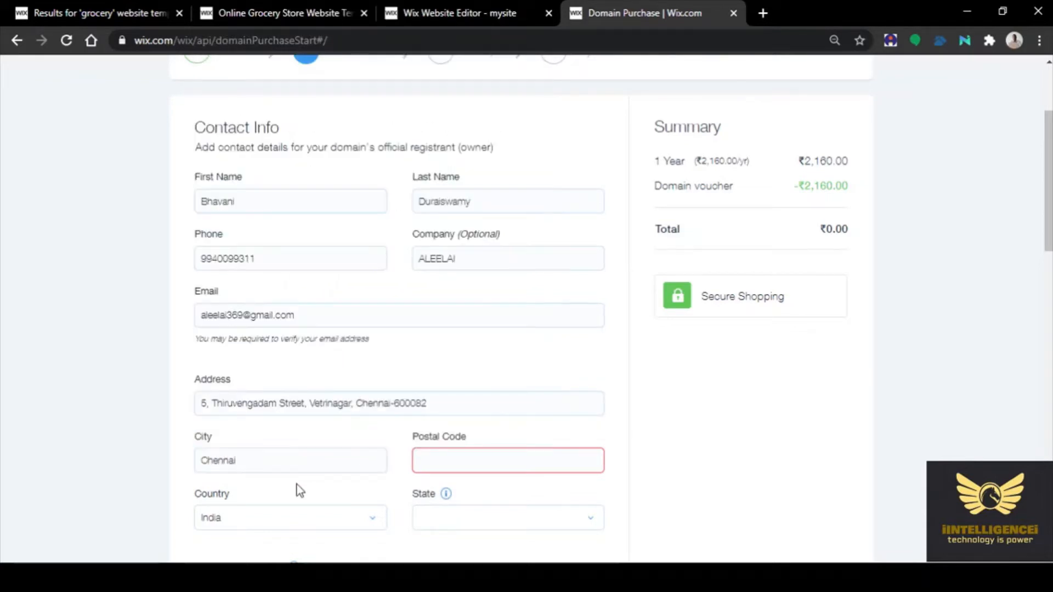
left_click(465, 462)
type("600082")
Set the registrant's state to Tamil Nadu
left_click(607, 427)
scroll(605, 426, "down", 2)
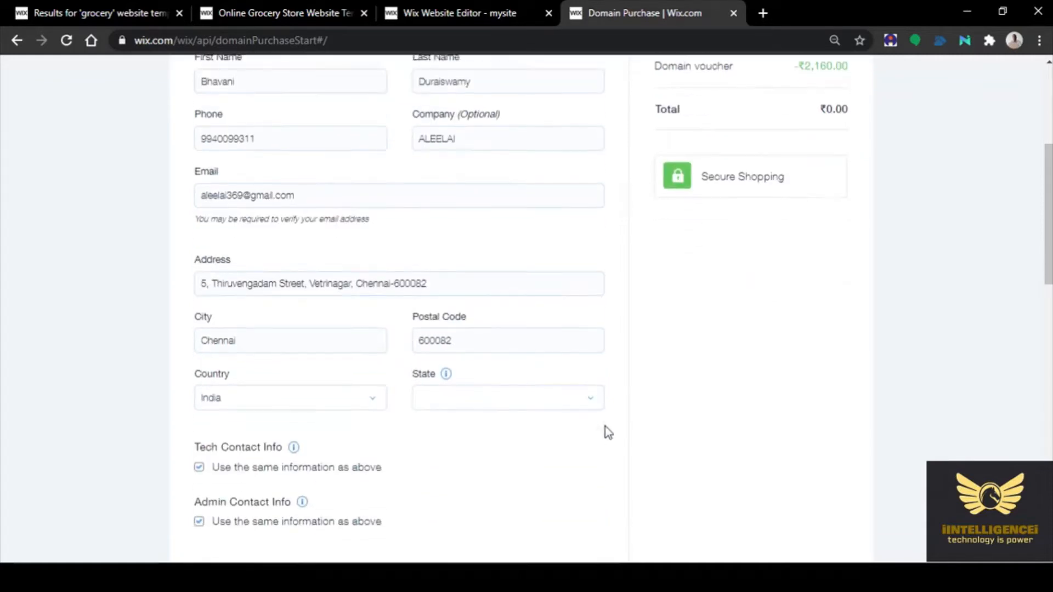
left_click(450, 365)
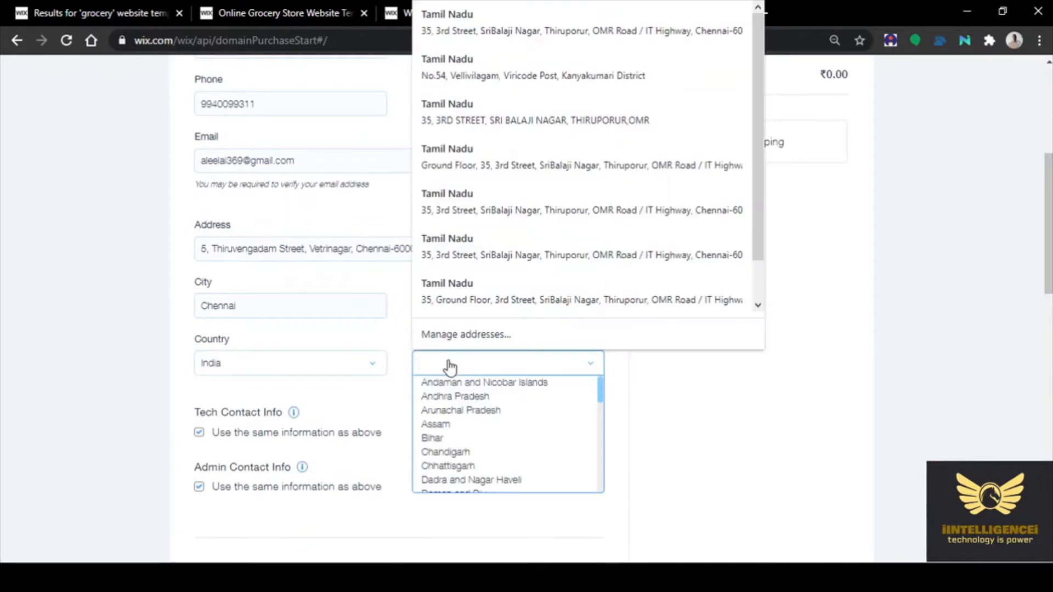
type("Tamil Nadu")
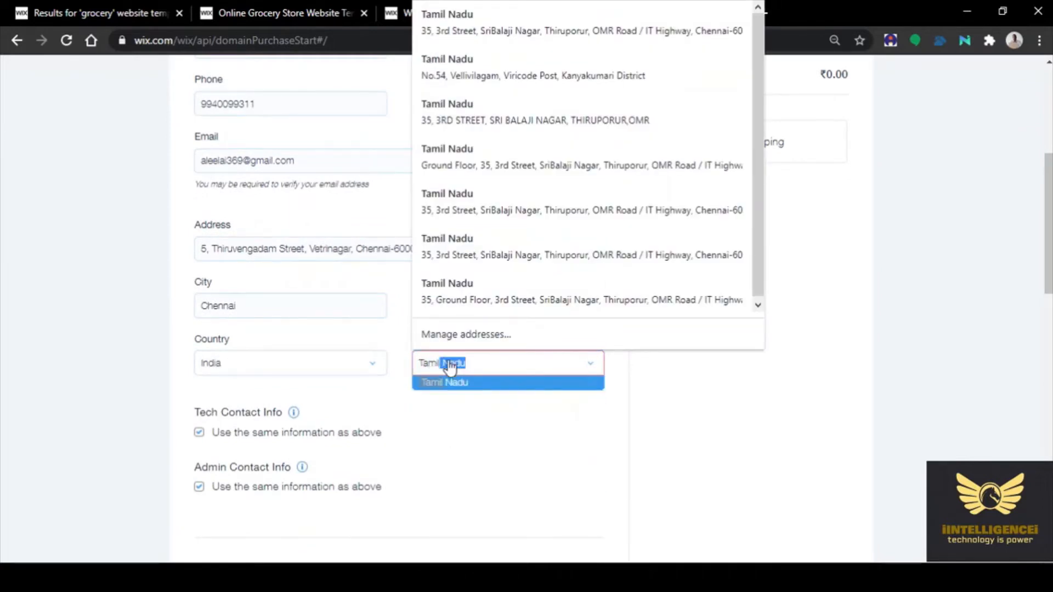
key("Return")
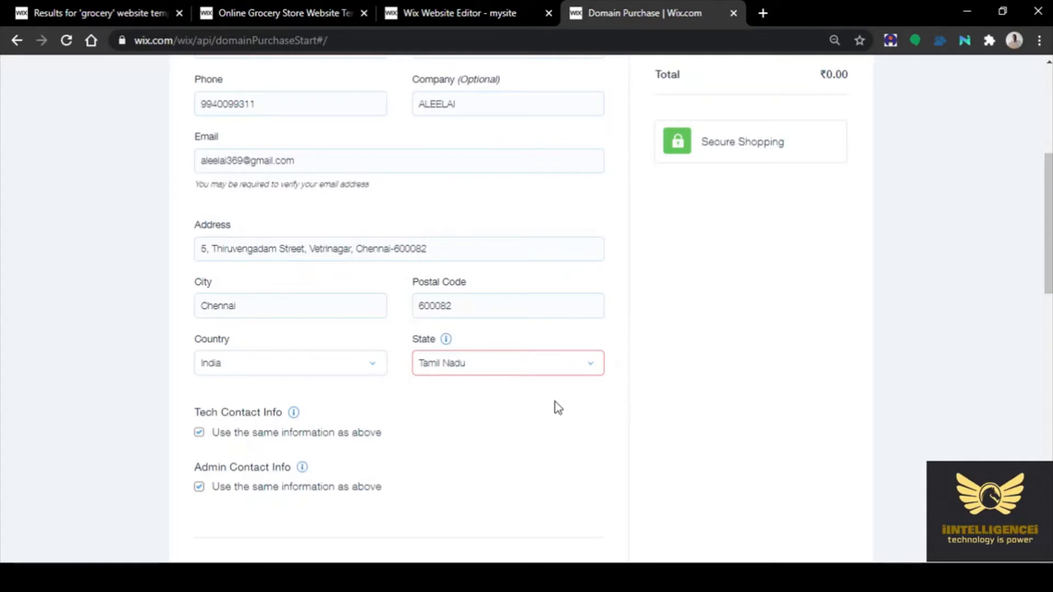
left_click(472, 364)
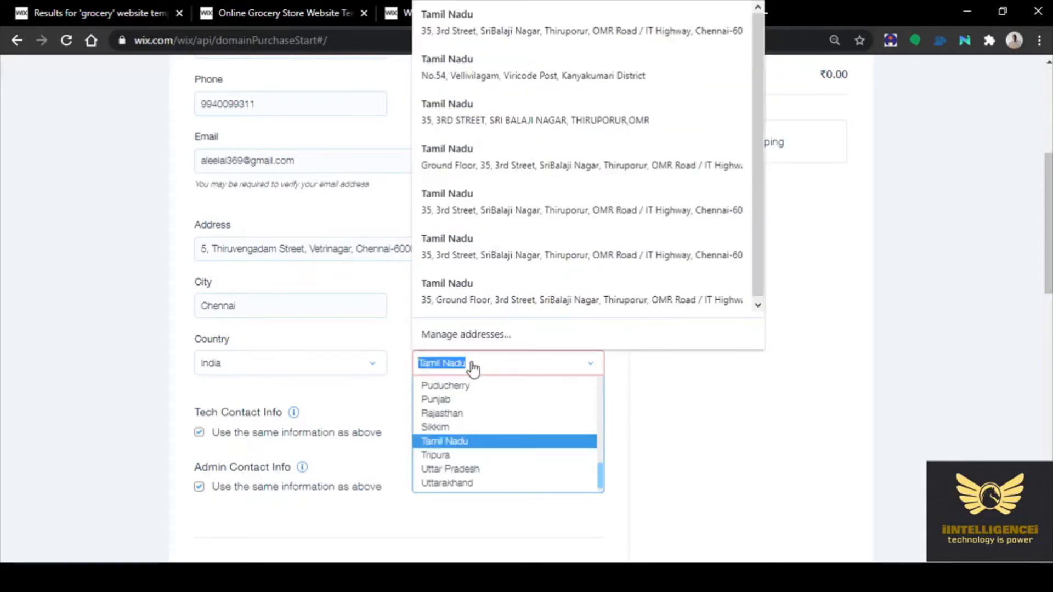
left_click(465, 442)
left_click(554, 410)
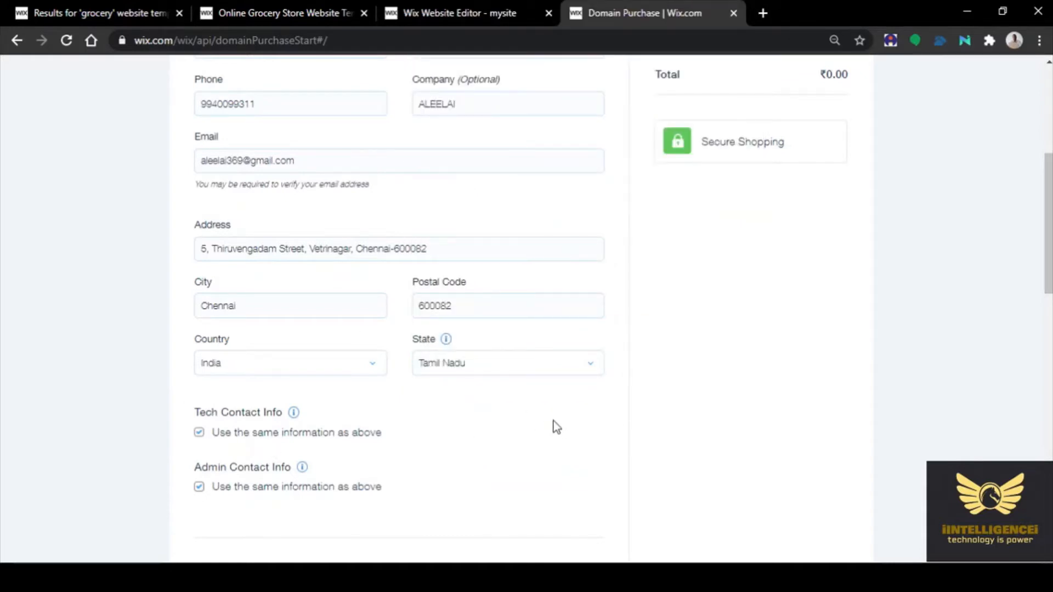
Submit the contact details to reach the Privacy step
scroll(556, 427, "down", 2)
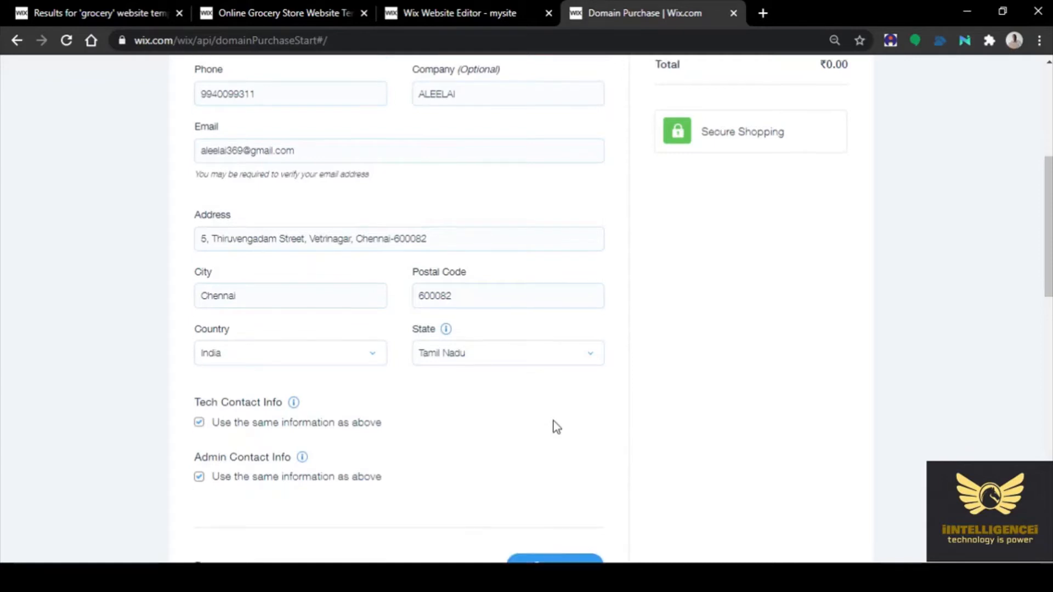
scroll(643, 370, "up", 4)
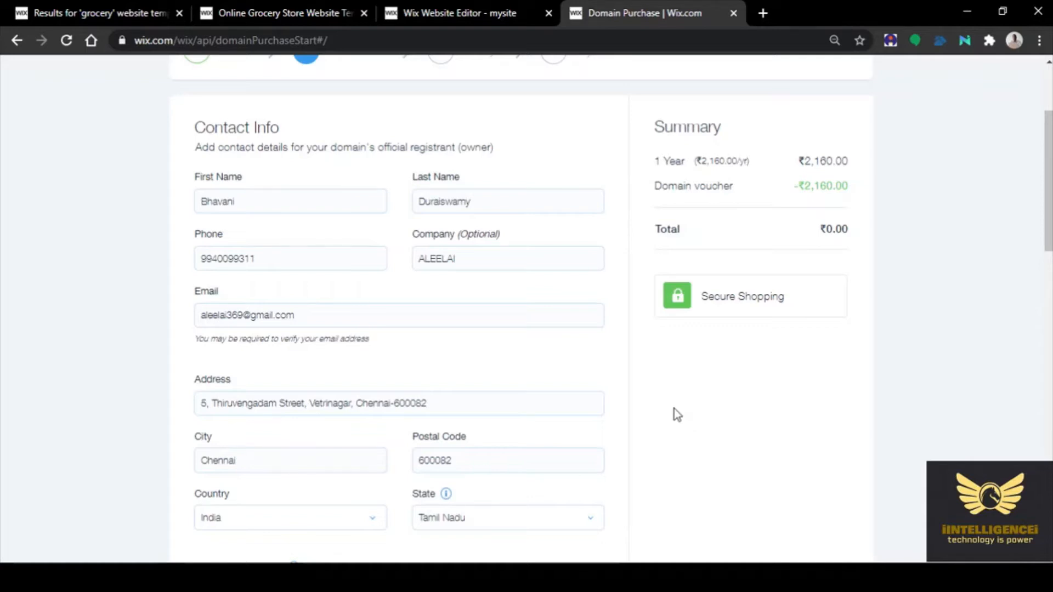
scroll(673, 409, "down", 4)
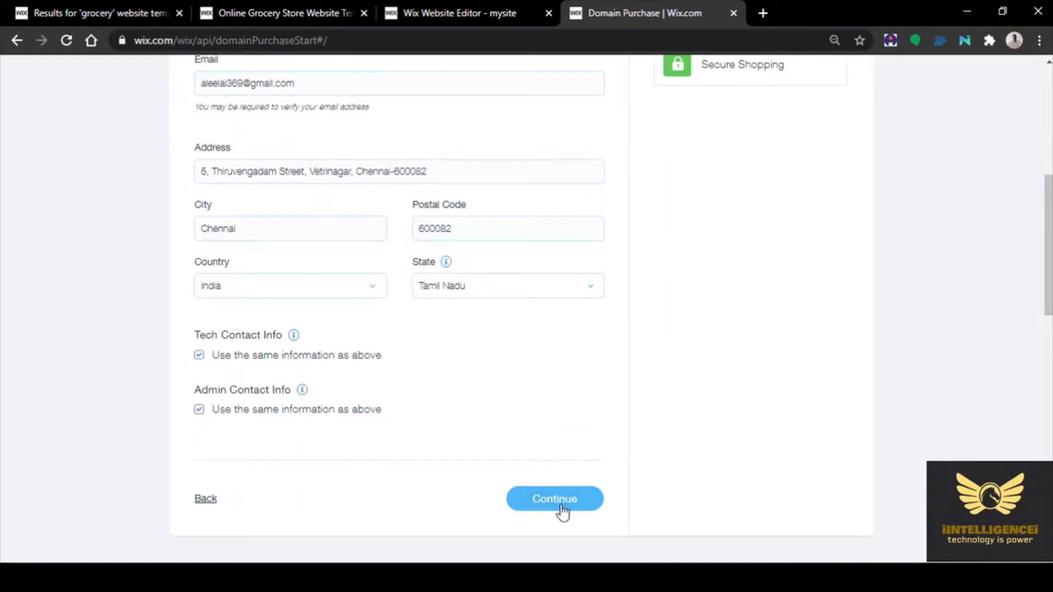
scroll(597, 388, "up", 5)
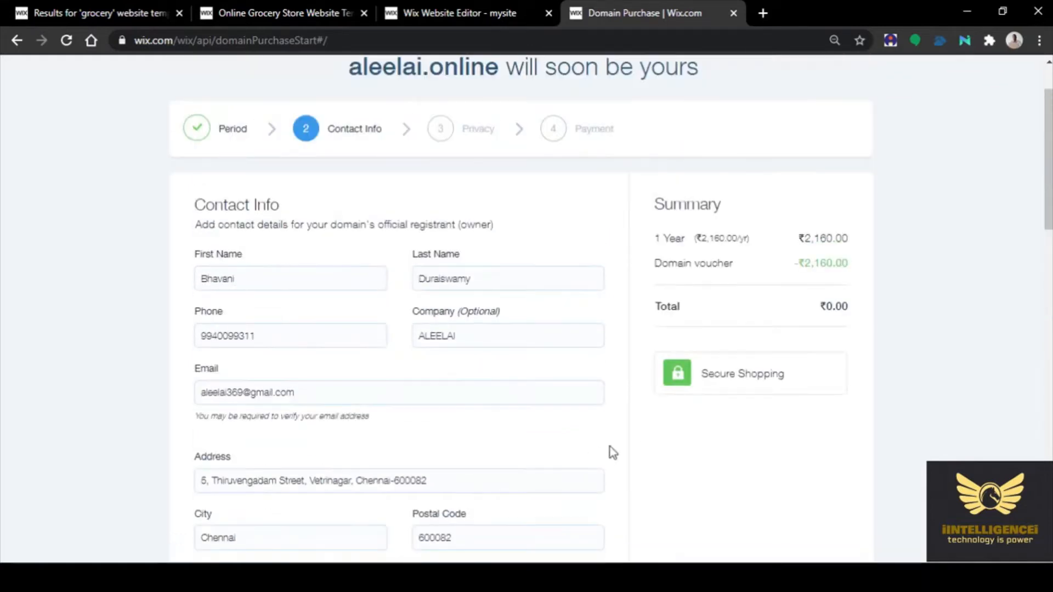
scroll(616, 458, "down", 7)
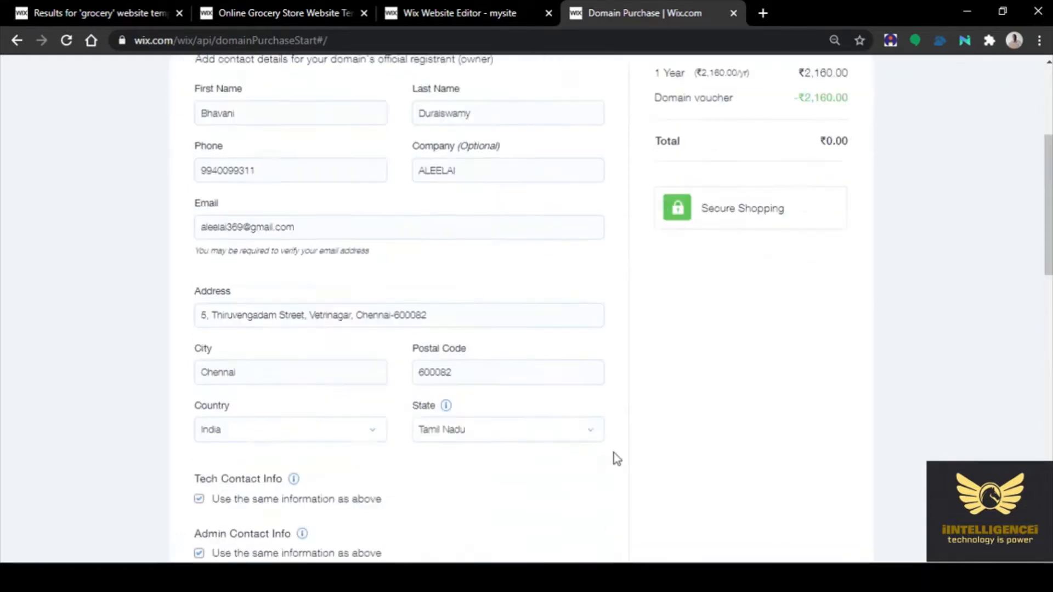
left_click(565, 422)
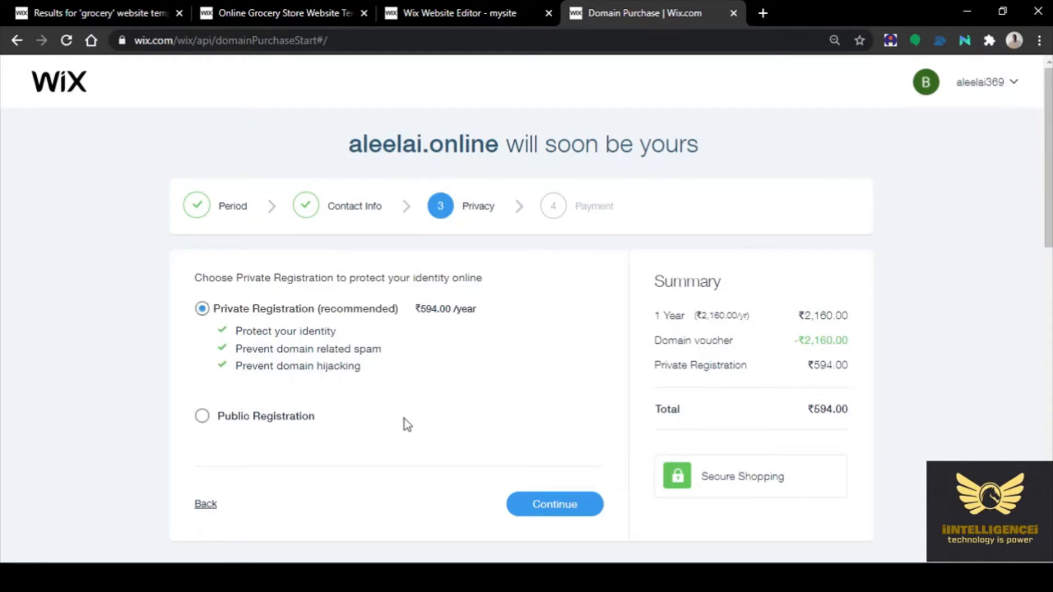
Choose Public Registration, keeping the total at ₹0.00, and continue to payment
left_click(200, 418)
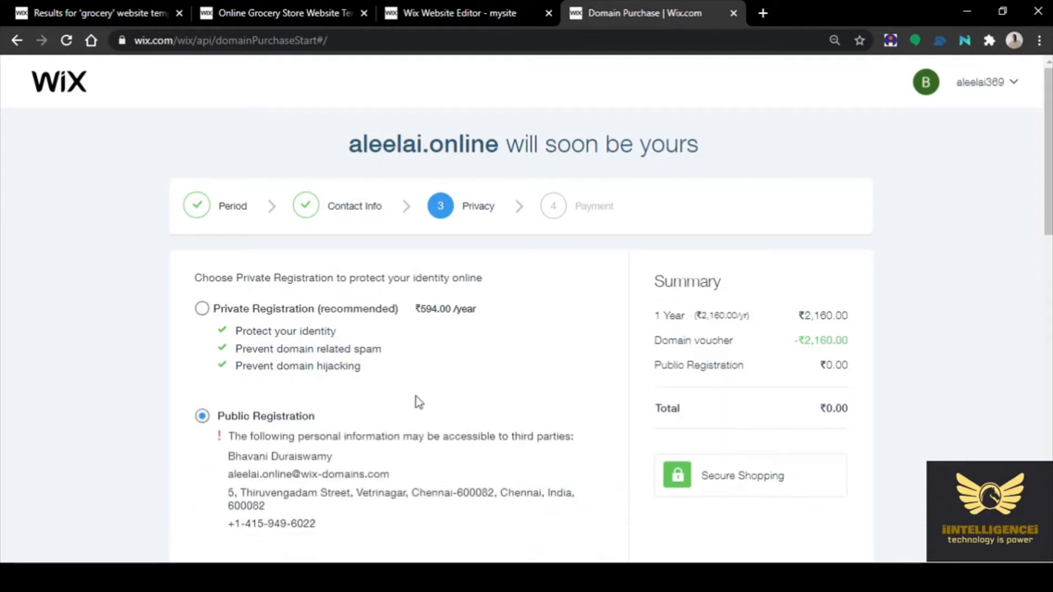
scroll(416, 396, "down", 2)
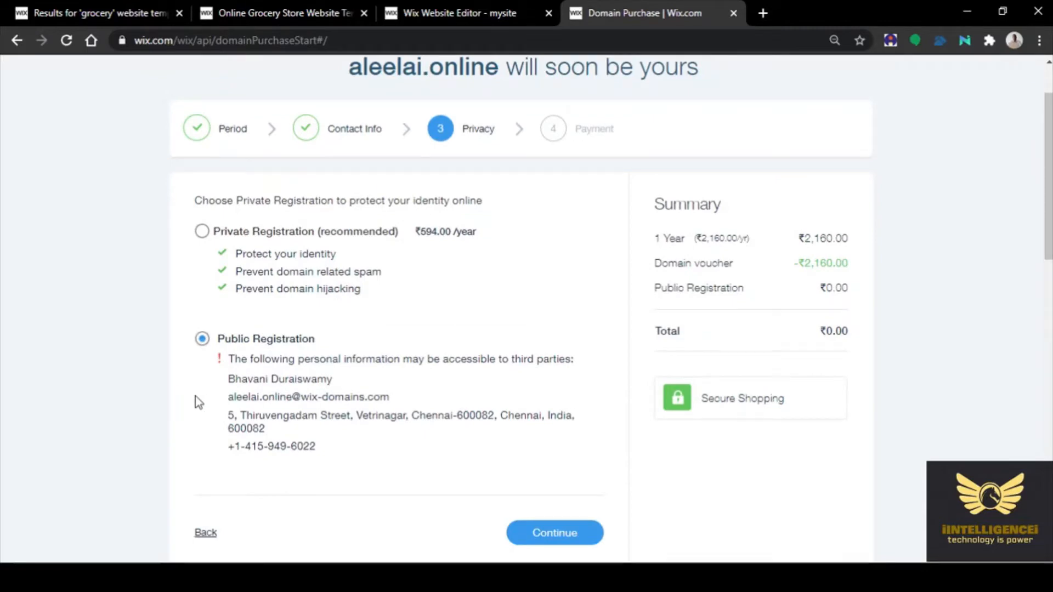
scroll(195, 396, "down", 2)
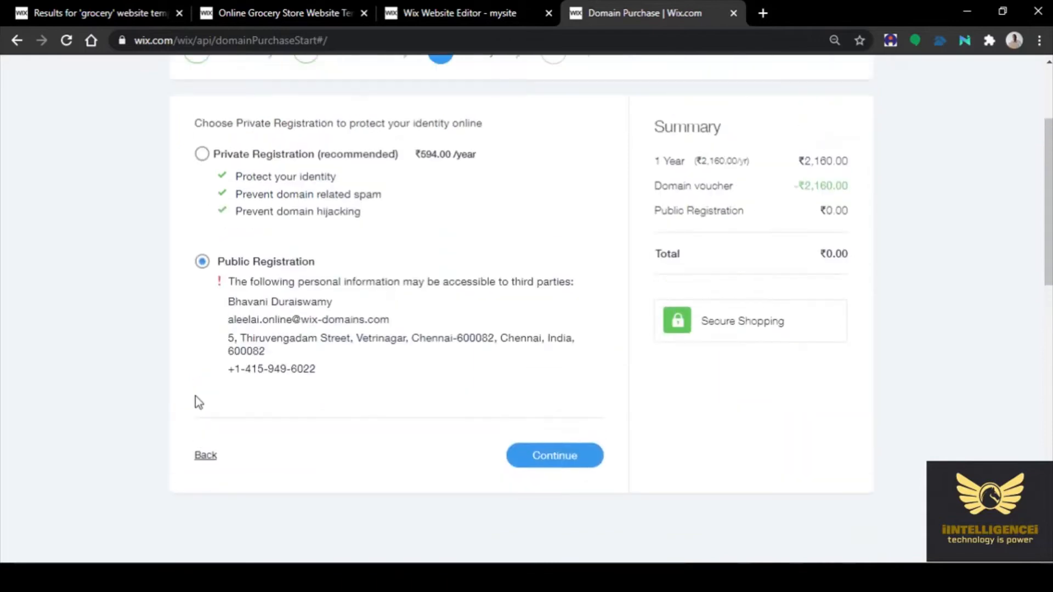
scroll(195, 396, "up", 2)
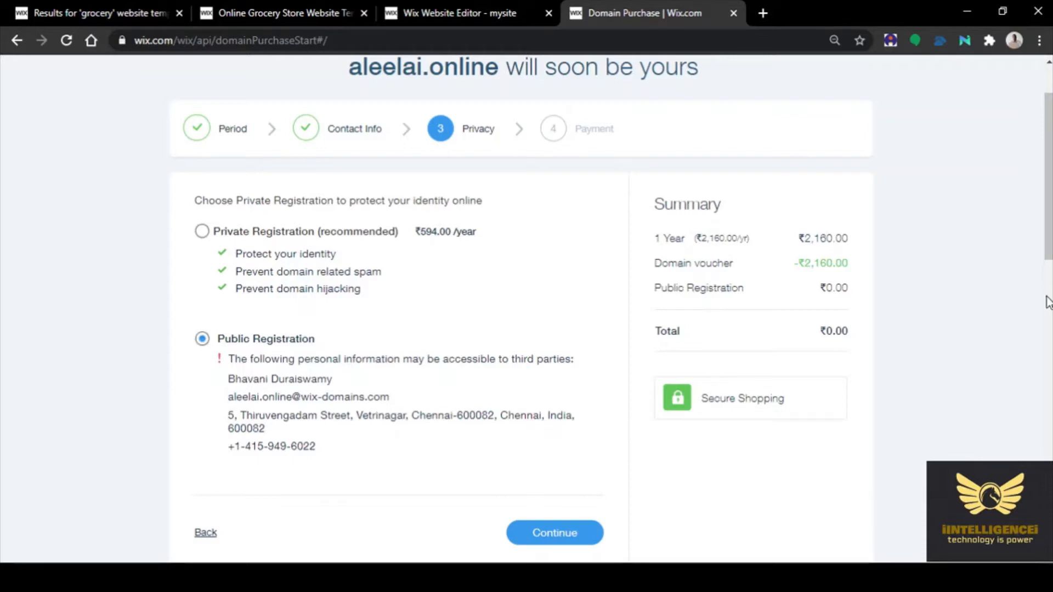
left_click_drag(1048, 192, 1049, 188)
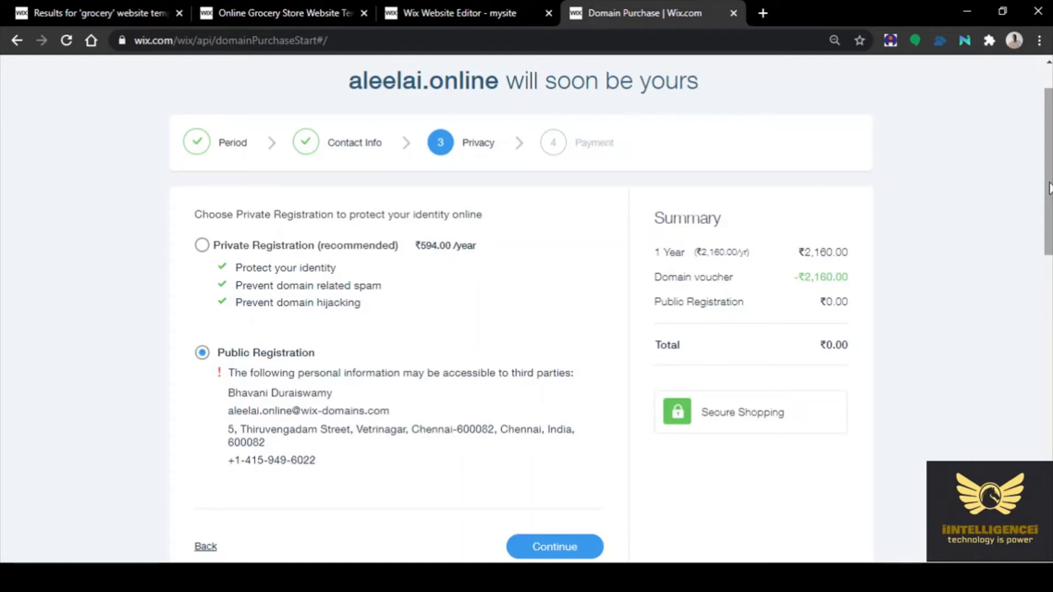
scroll(528, 478, "down", 2)
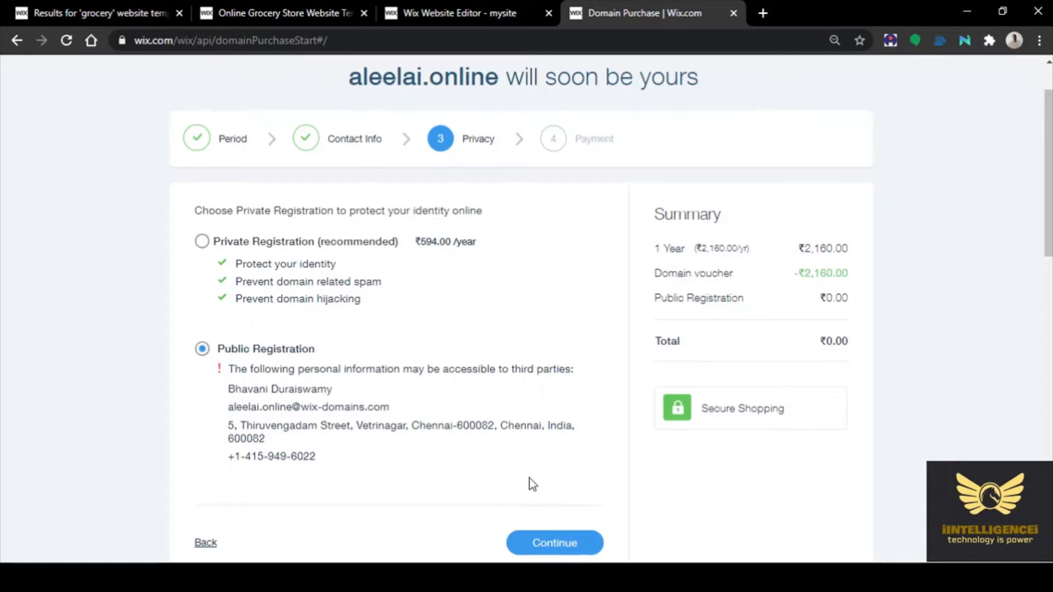
left_click(551, 478)
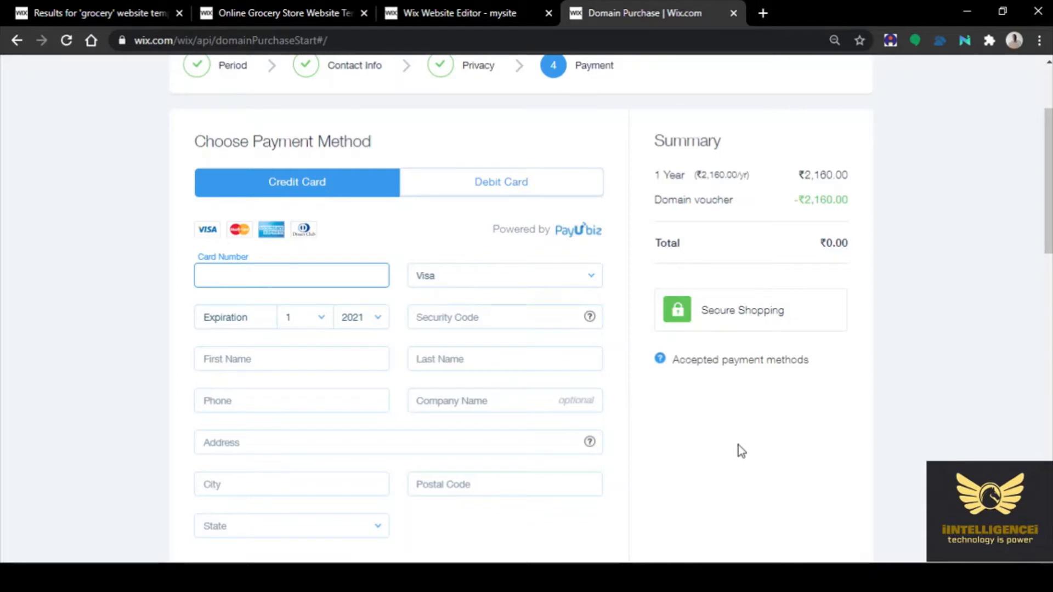
scroll(738, 445, "up", 3)
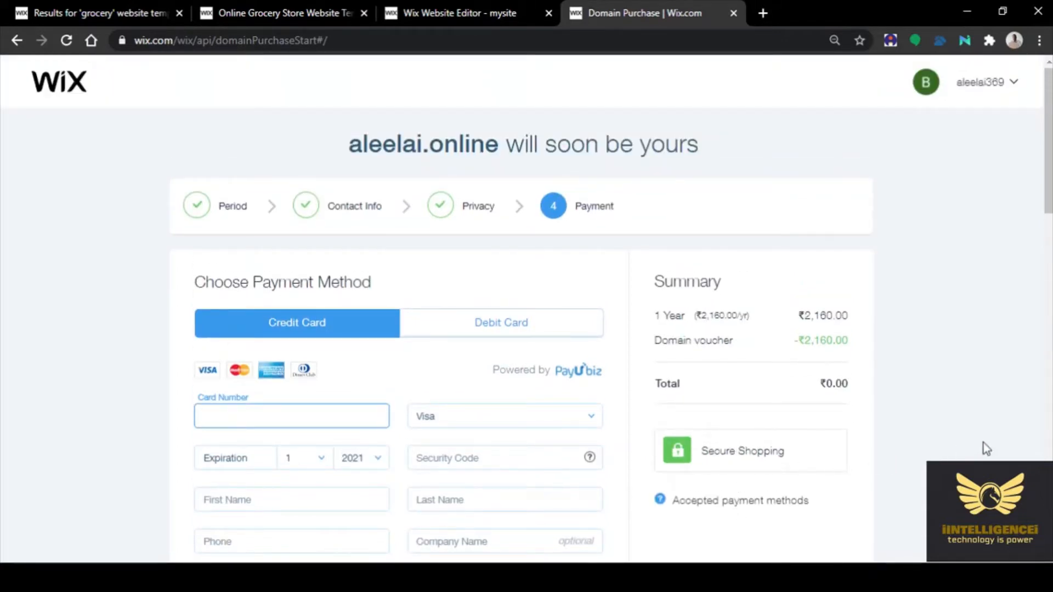
scroll(983, 443, "down", 1)
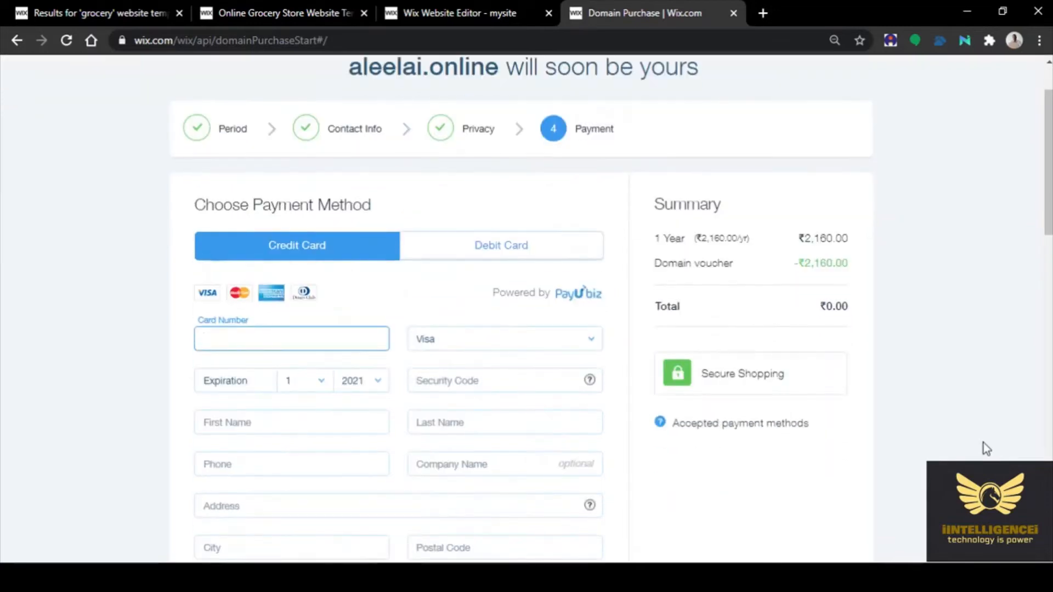
scroll(982, 443, "down", 3)
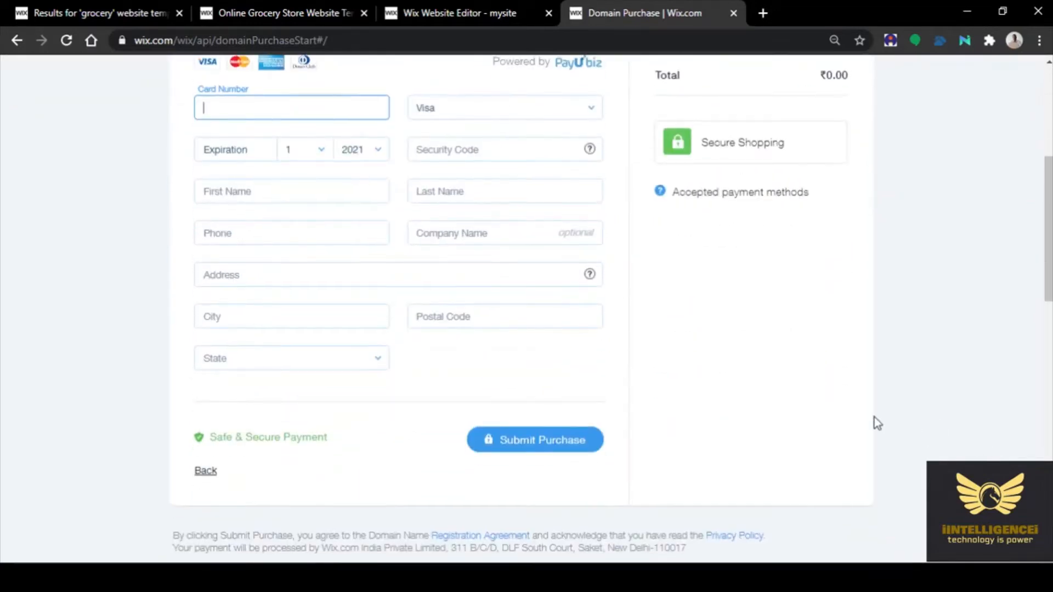
scroll(874, 417, "up", 2)
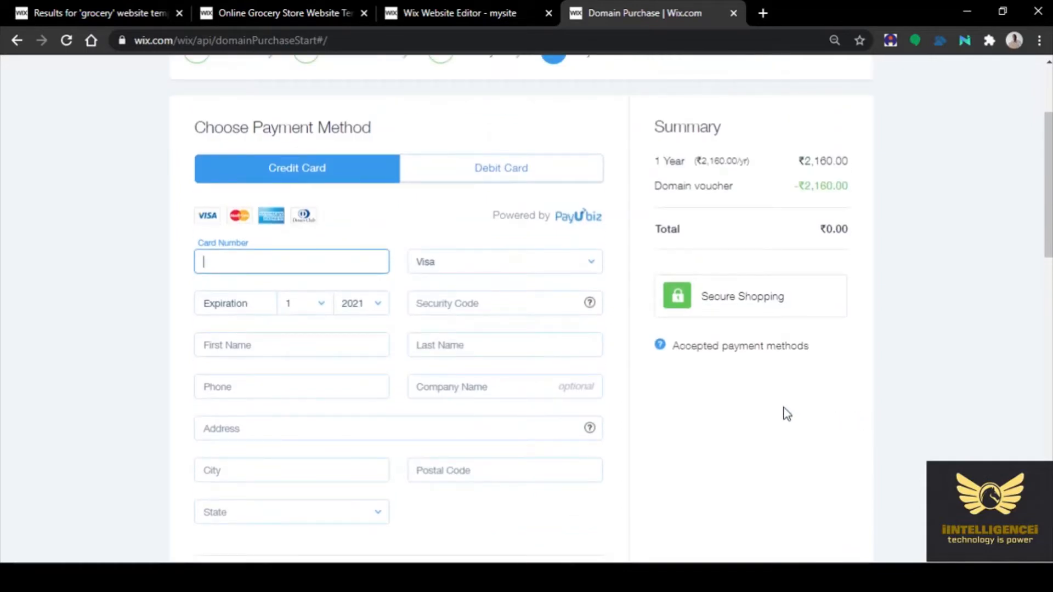
scroll(775, 416, "up", 3)
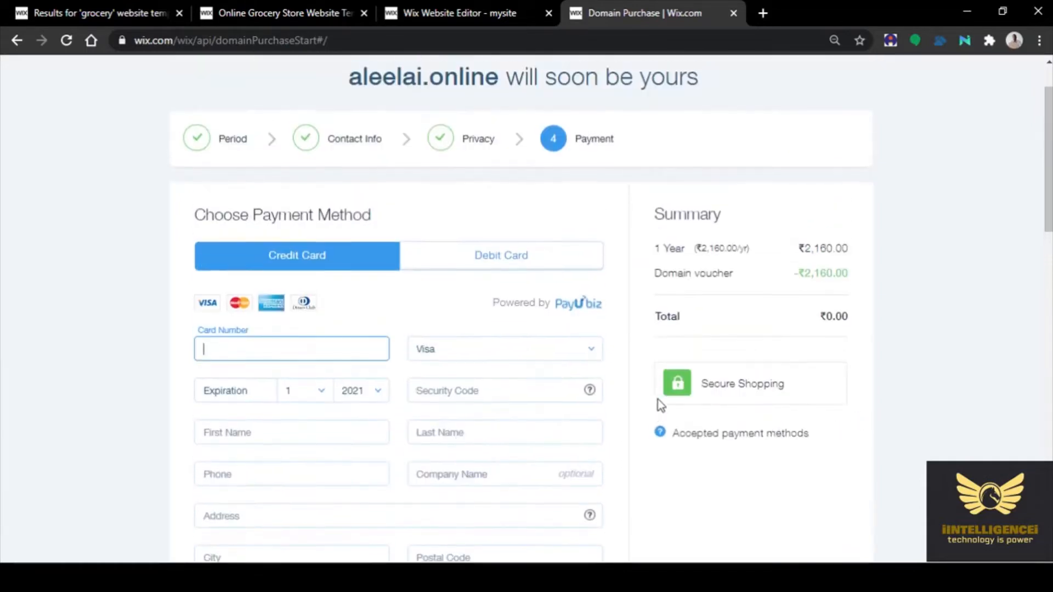
scroll(952, 442, "down", 2)
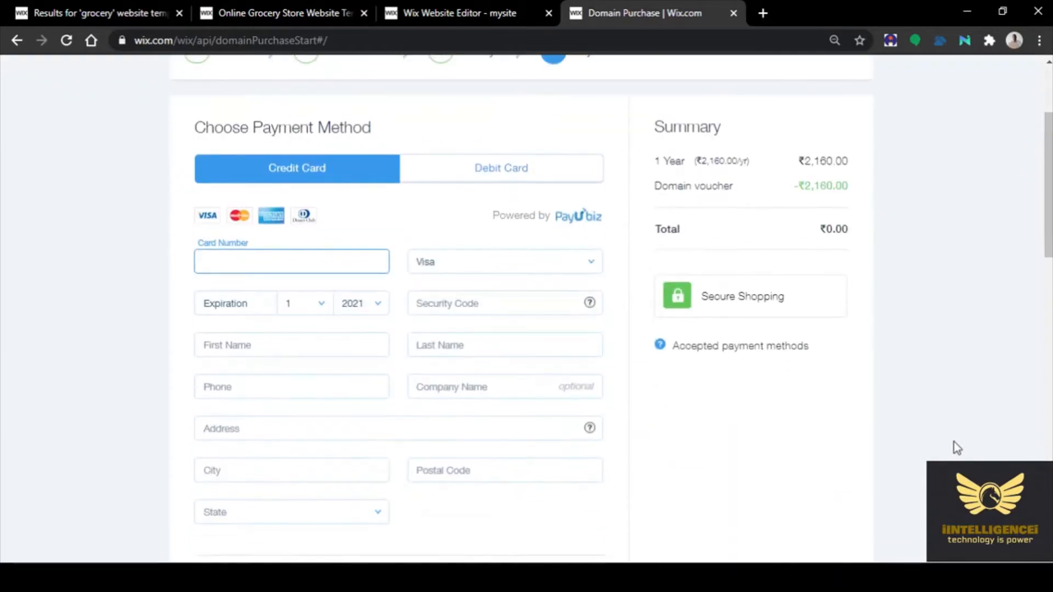
scroll(953, 442, "down", 4)
scroll(953, 442, "up", 4)
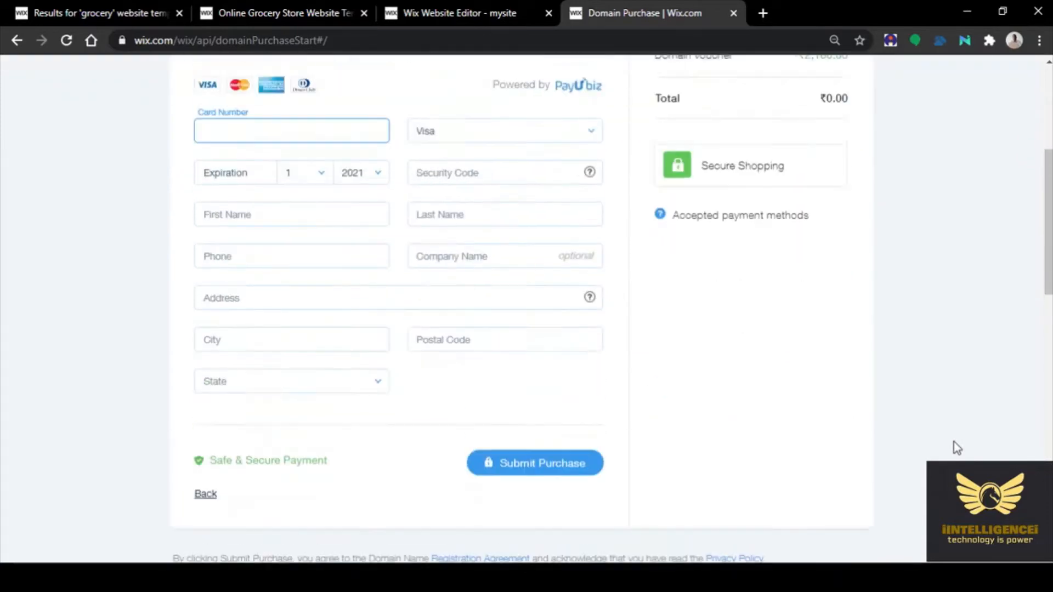
scroll(953, 442, "up", 3)
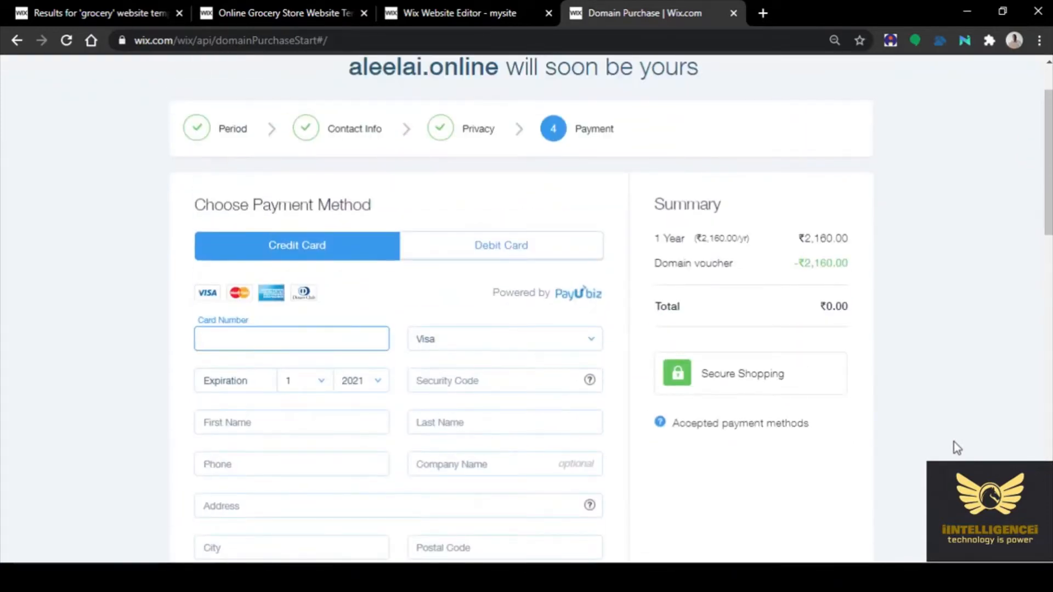
scroll(953, 442, "up", 1)
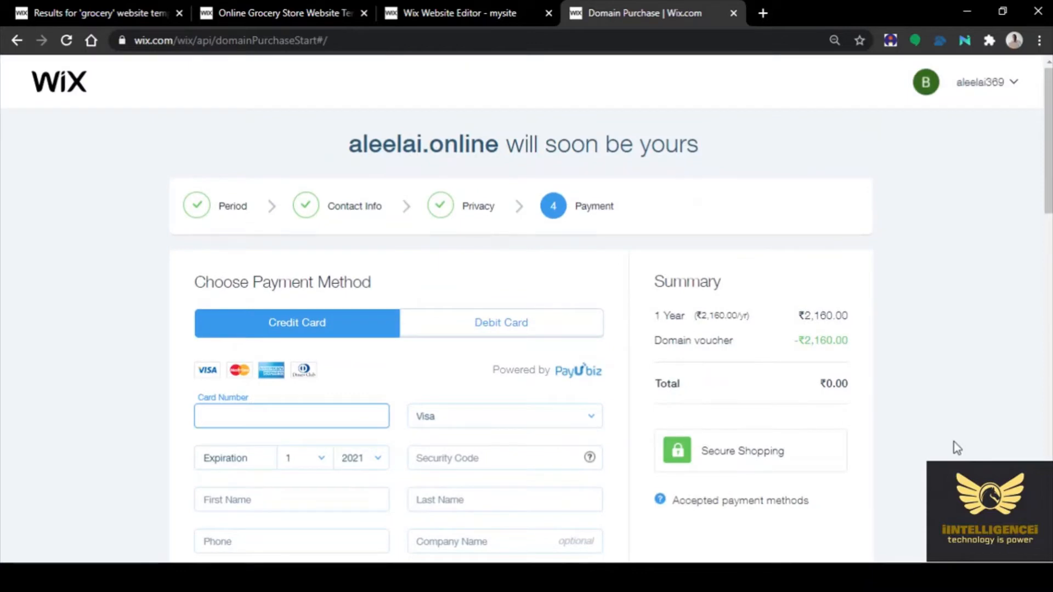
Pay for aleelai.online by debit card, start the card number and submit the ₹0.00 purchase
left_click(489, 329)
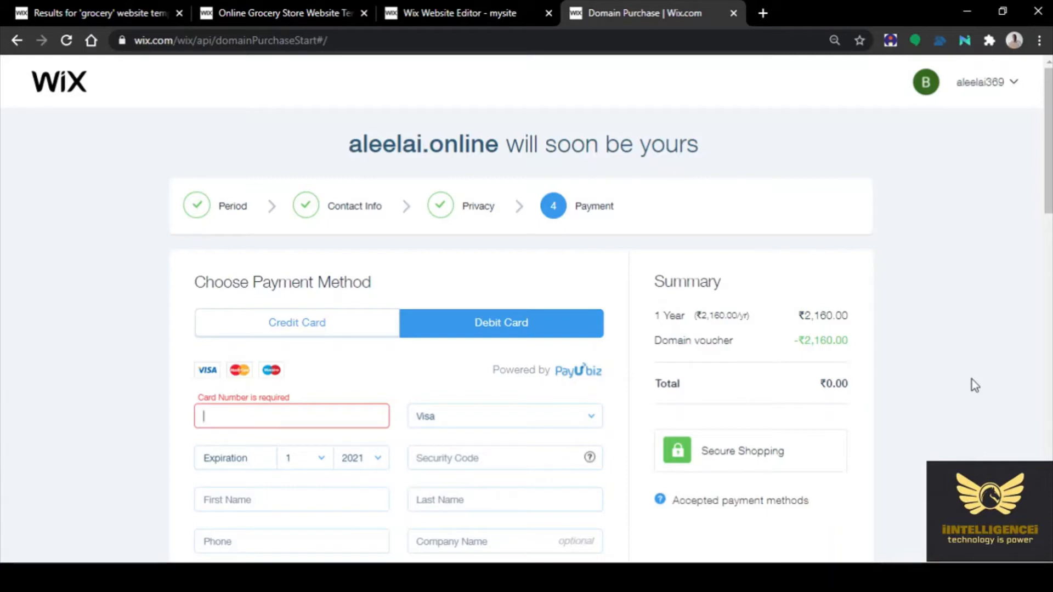
scroll(971, 380, "down", 7)
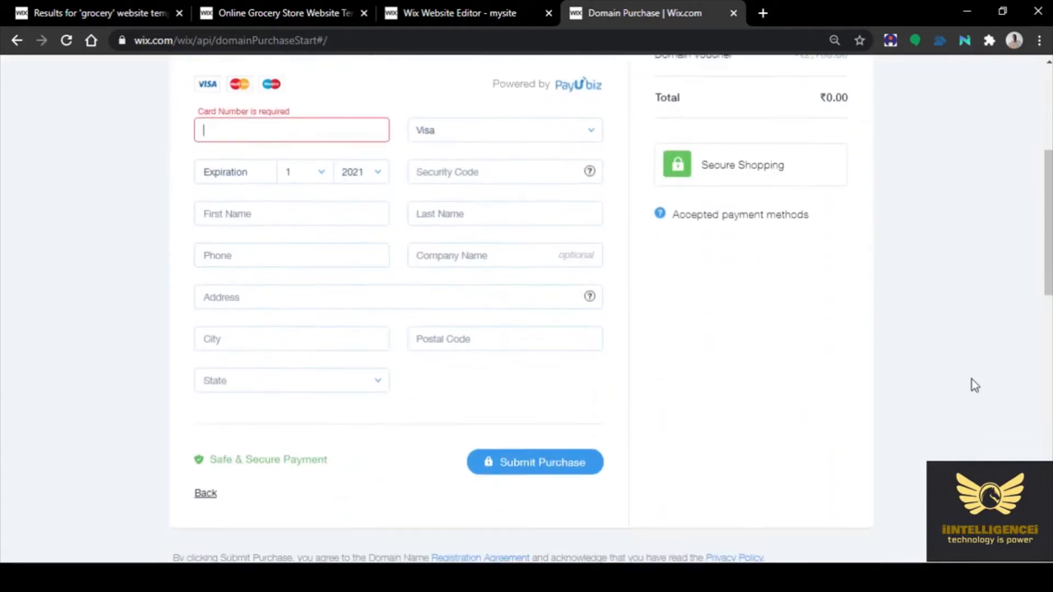
scroll(972, 379, "up", 1)
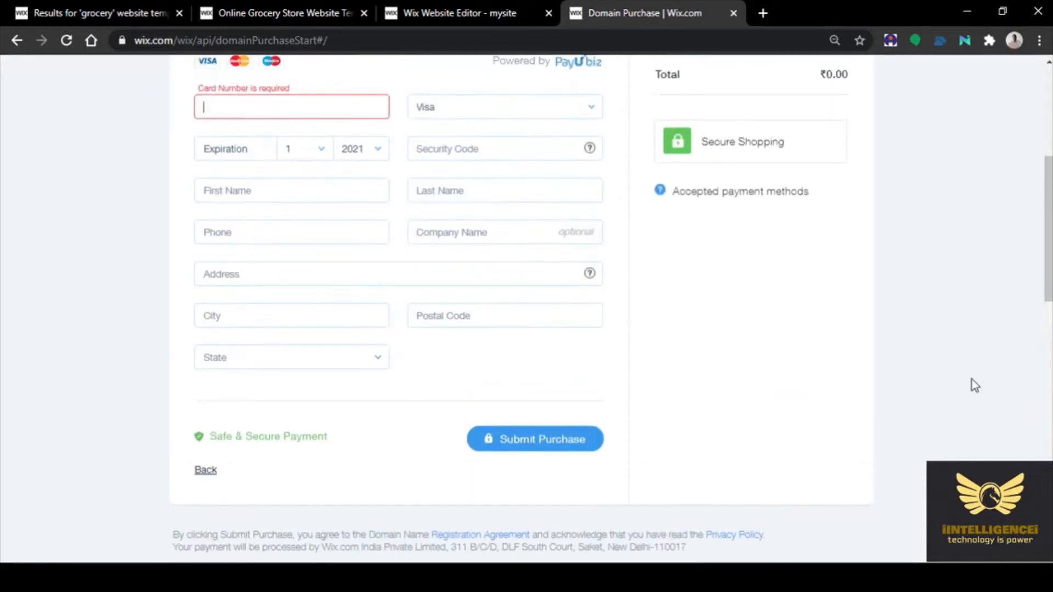
scroll(971, 379, "down", 1)
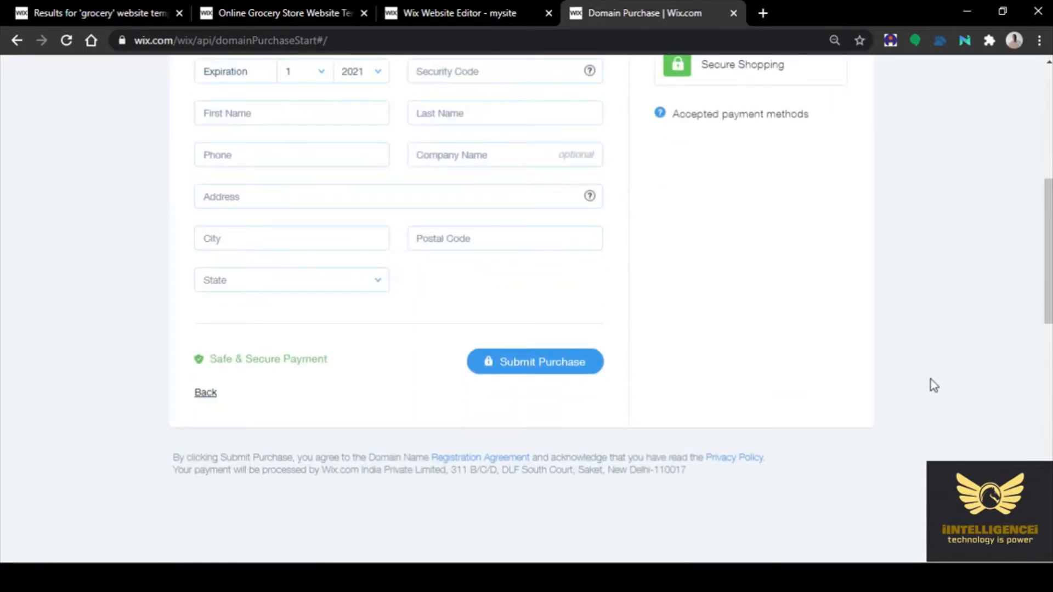
scroll(929, 380, "up", 3)
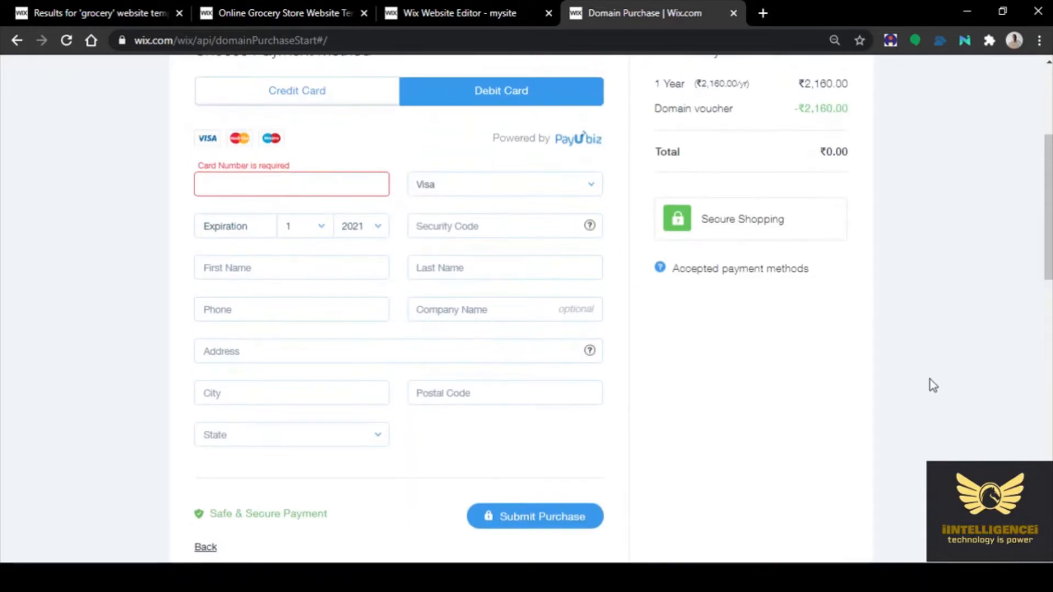
scroll(930, 380, "up", 1)
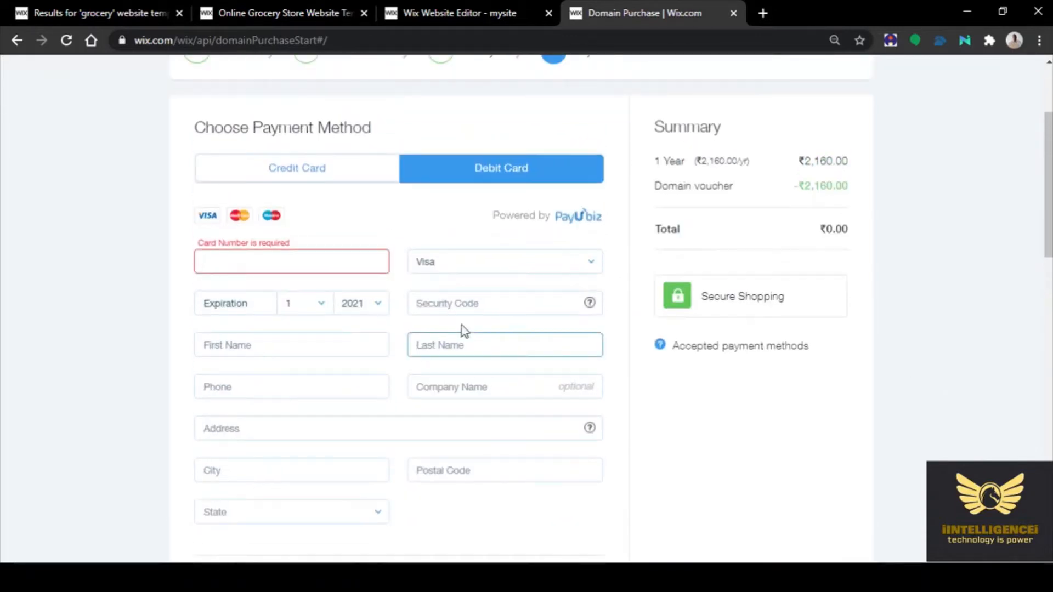
scroll(329, 311, "up", 1)
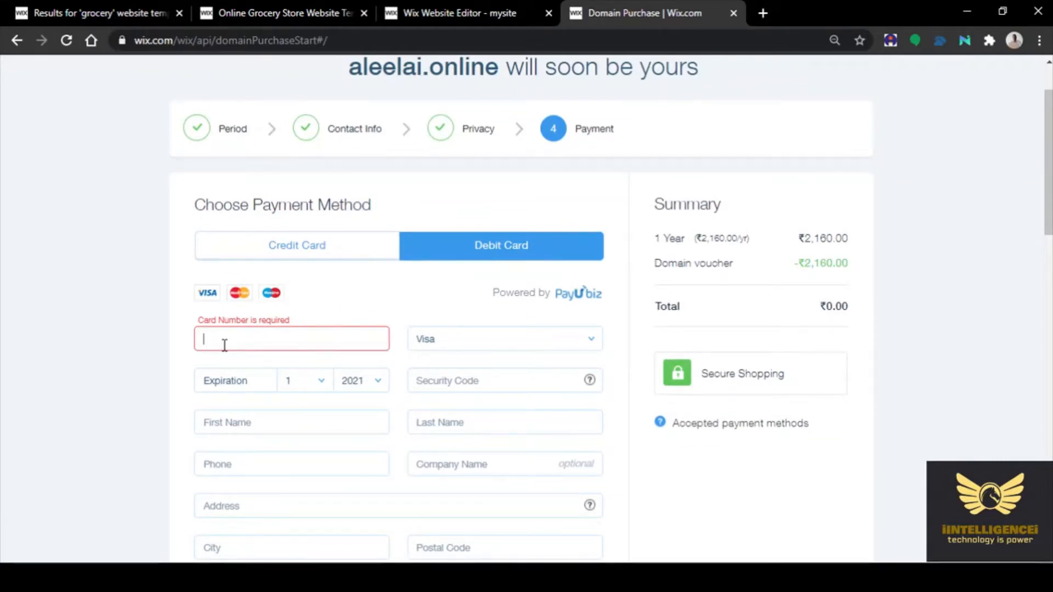
type("4")
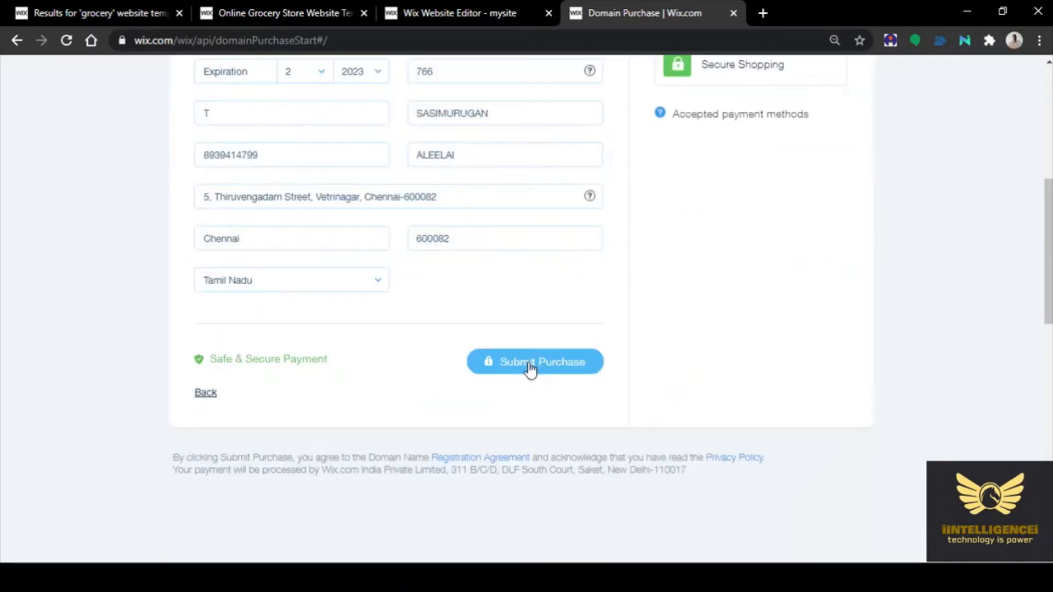
left_click(531, 366)
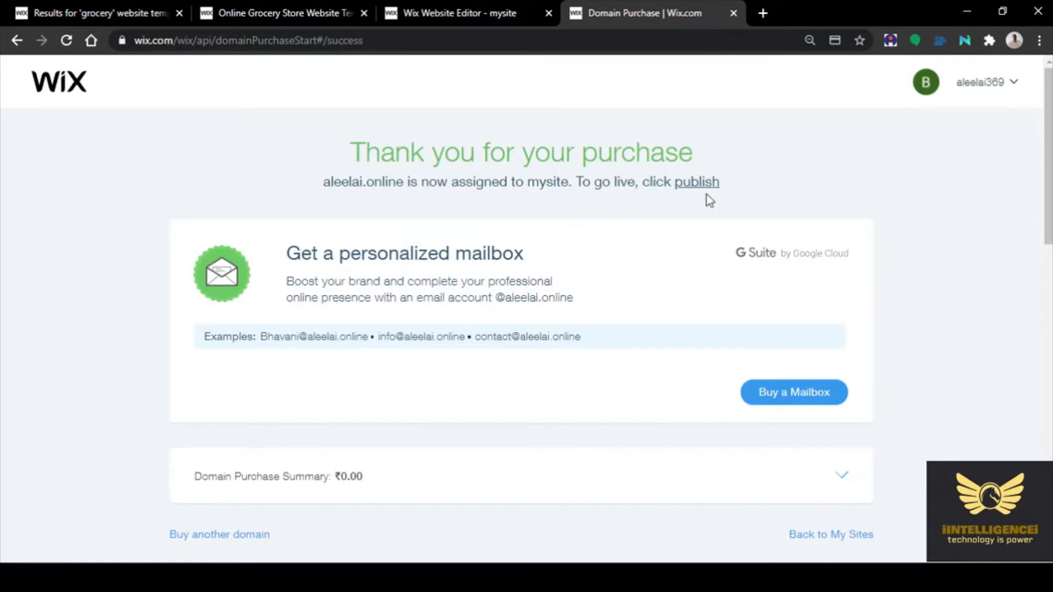
Review the ₹0.00 aleelai.online confirmation for mysite, then follow the publish link to the editor
scroll(928, 308, "down", 4)
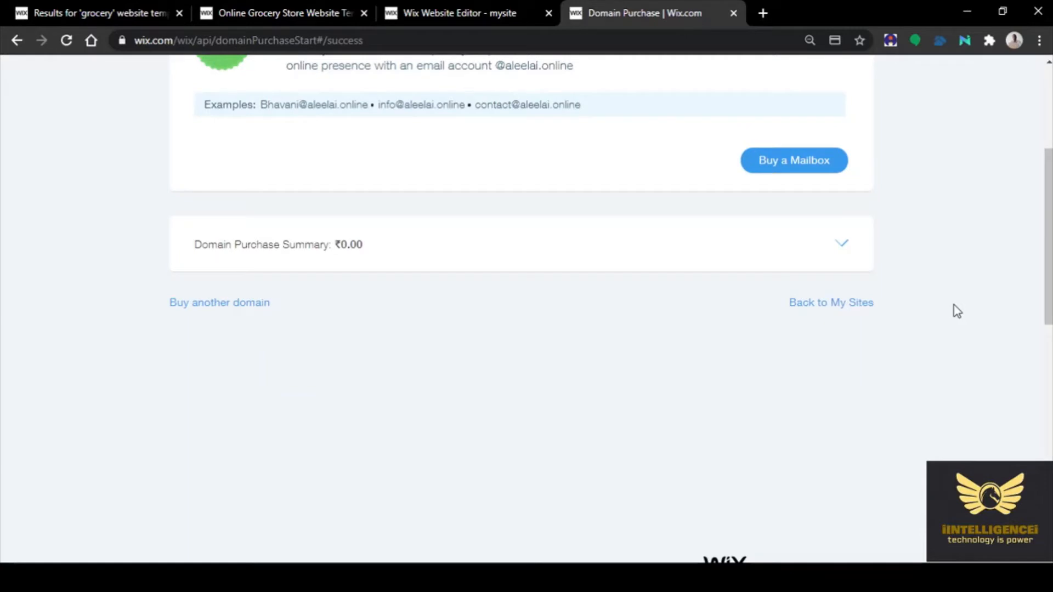
scroll(953, 305, "up", 3)
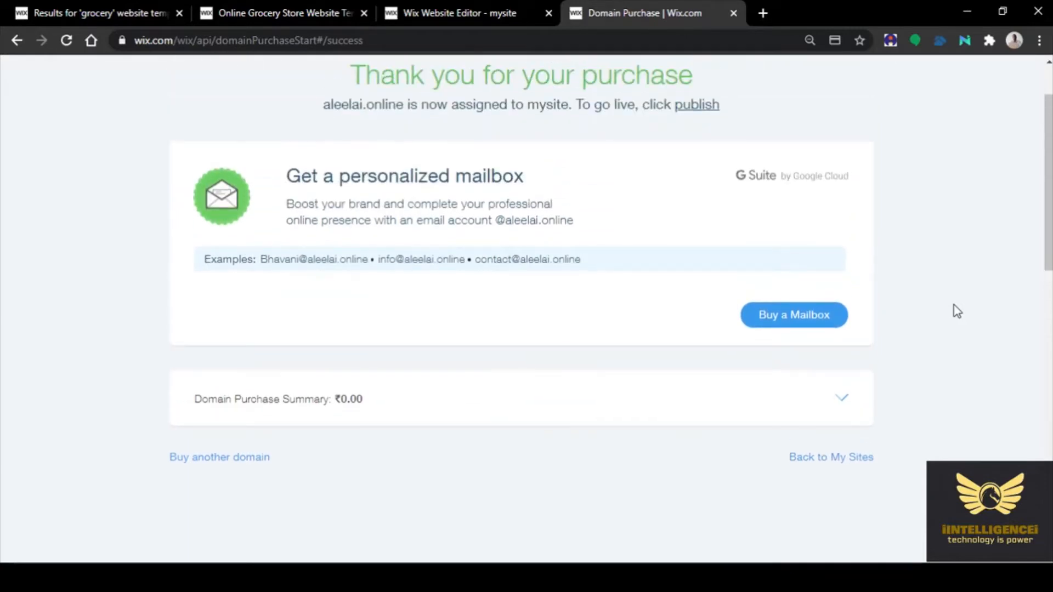
scroll(953, 304, "up", 2)
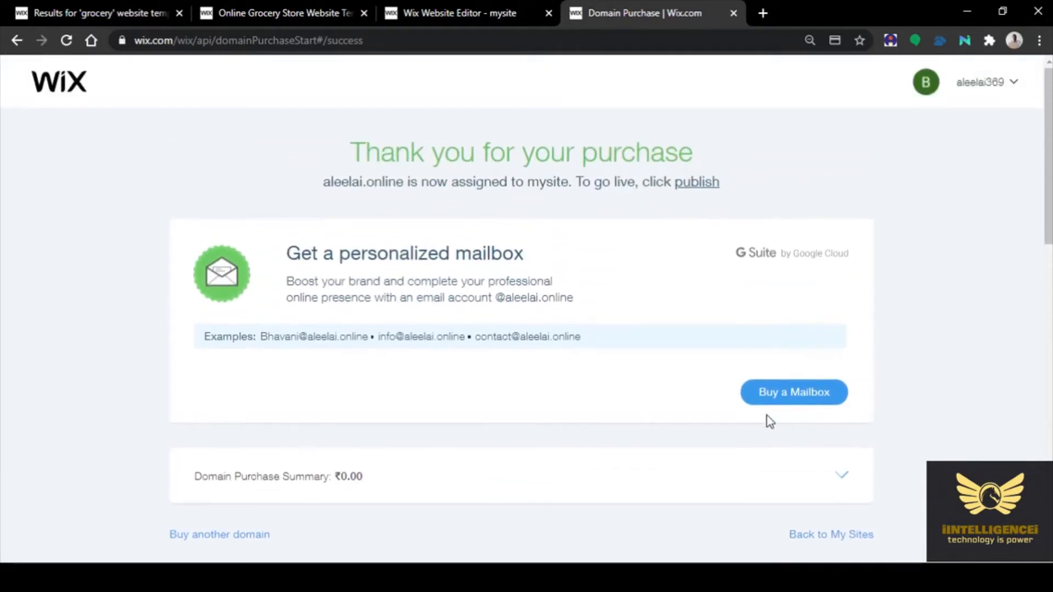
scroll(674, 292, "down", 1)
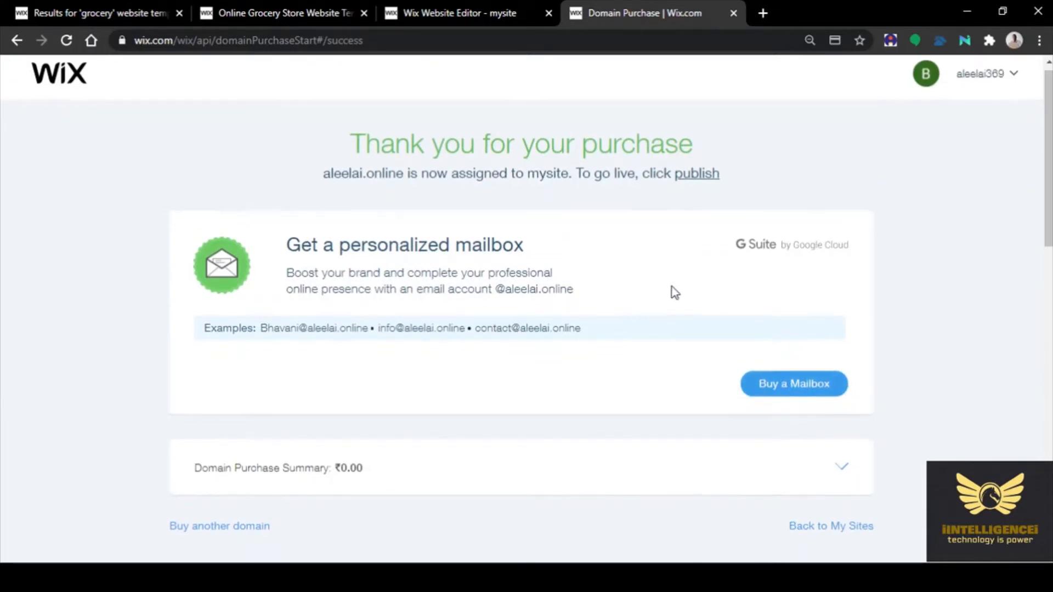
scroll(674, 293, "up", 1)
left_click(695, 191)
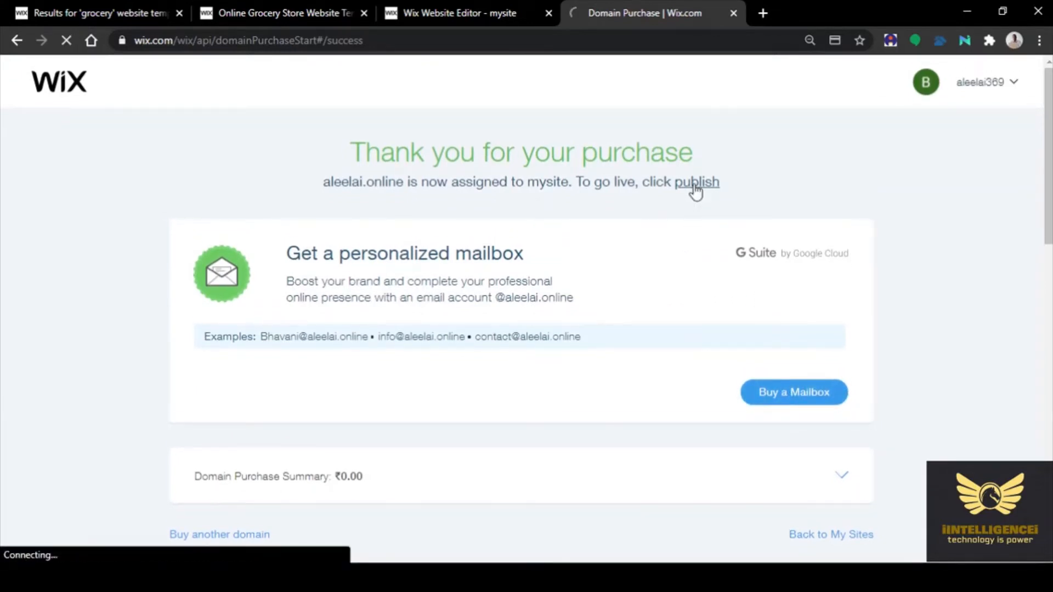
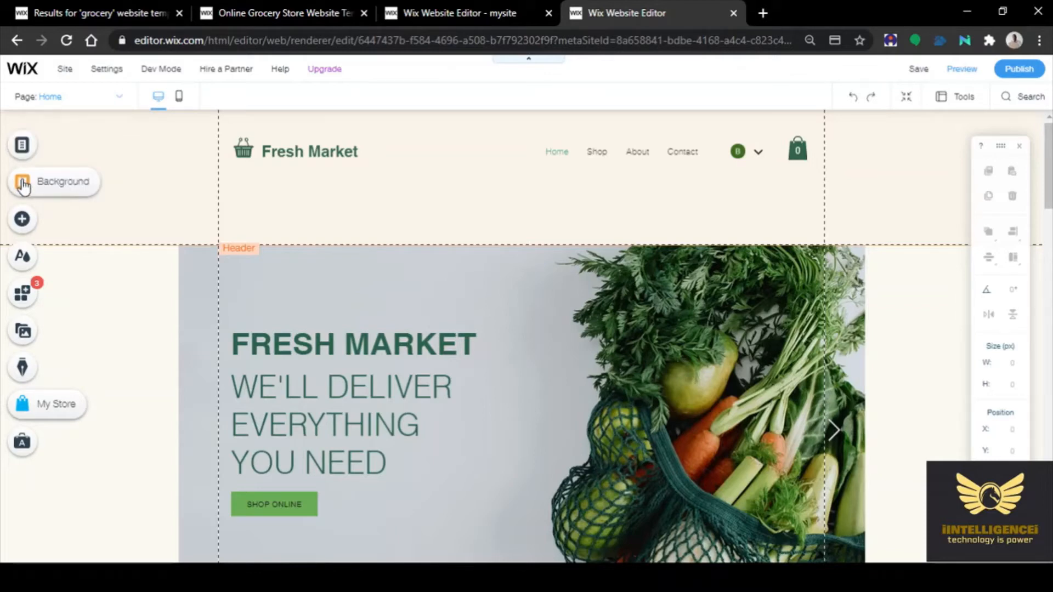
Browse the Pages, colour theme, Add Elements buttons and page background panels, then select the header
left_click(23, 146)
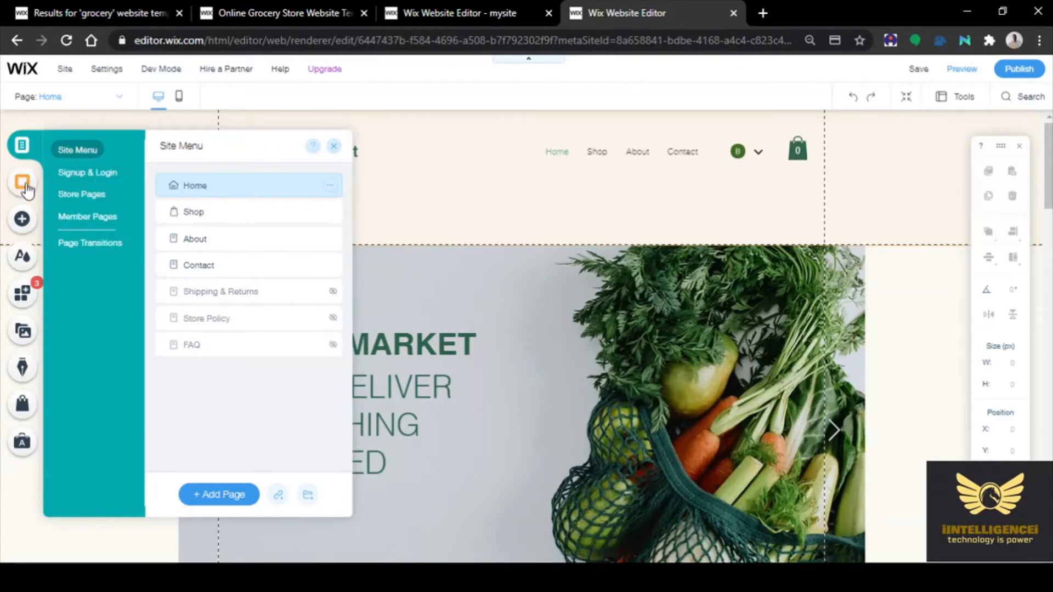
left_click(22, 259)
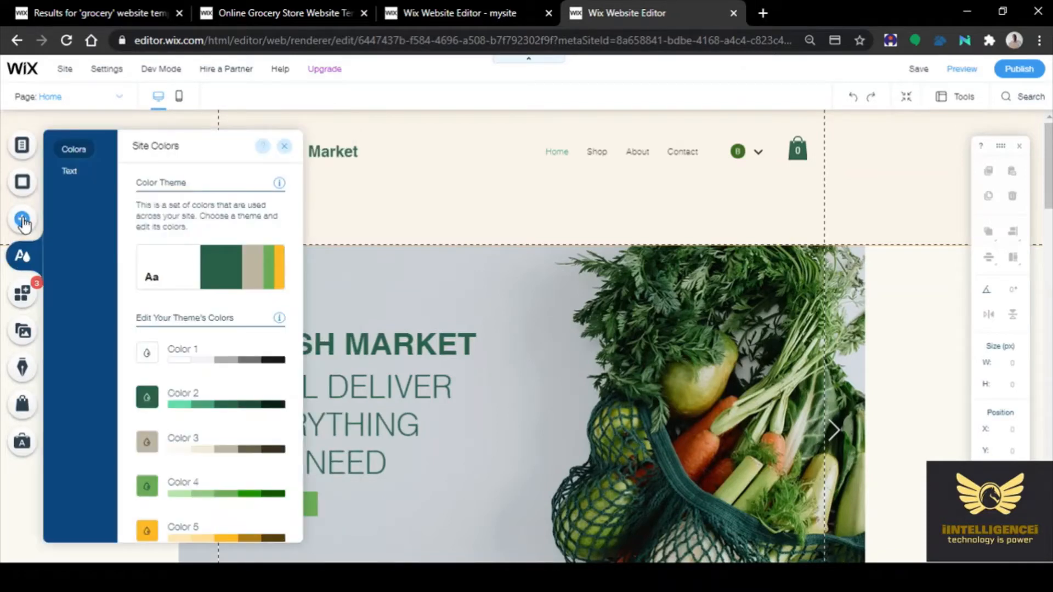
left_click(22, 221)
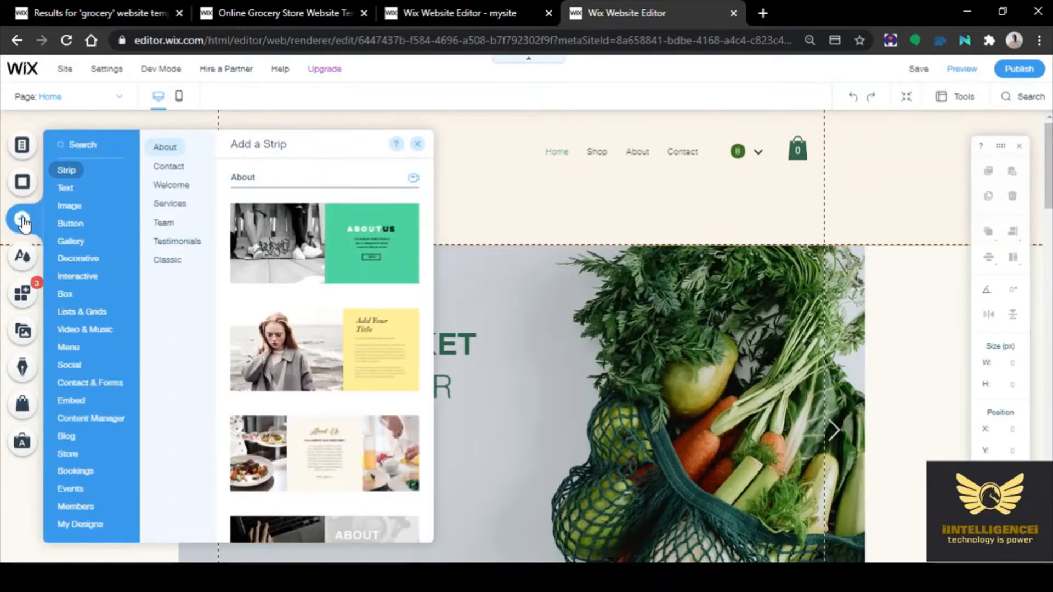
left_click(71, 223)
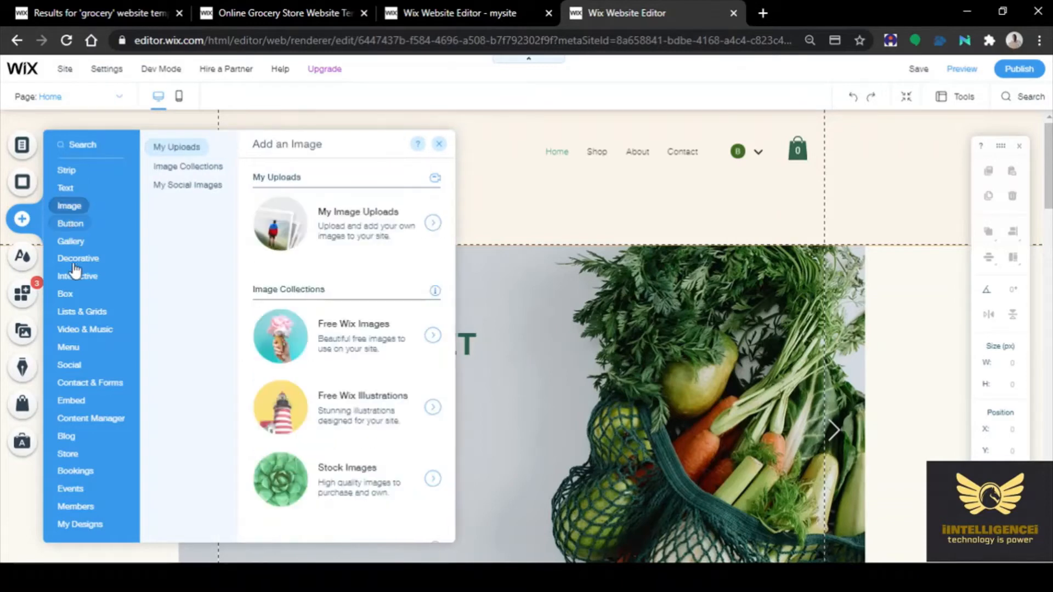
mouse_move(82, 366)
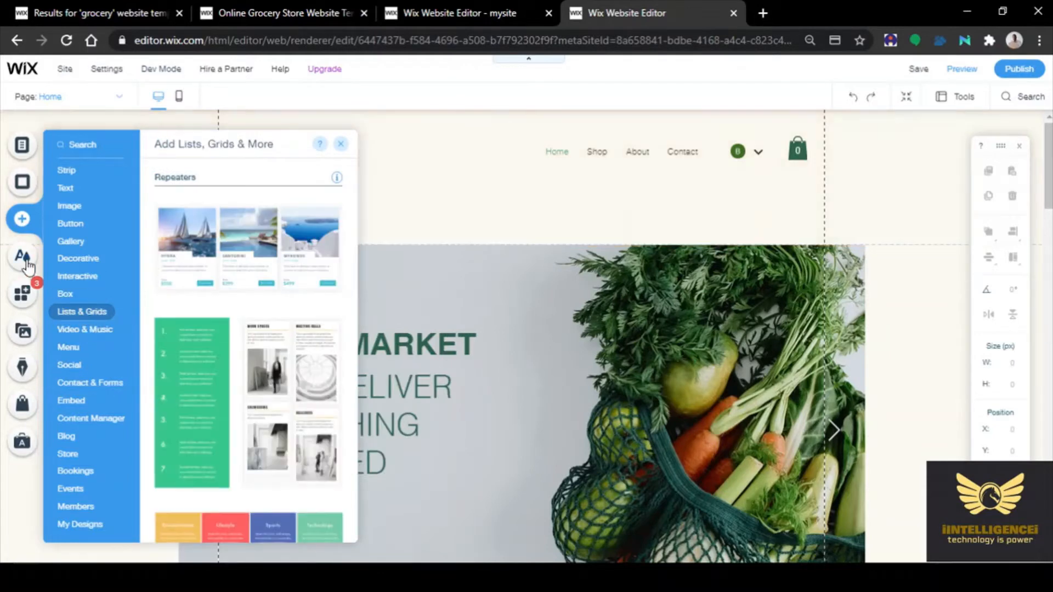
left_click(21, 186)
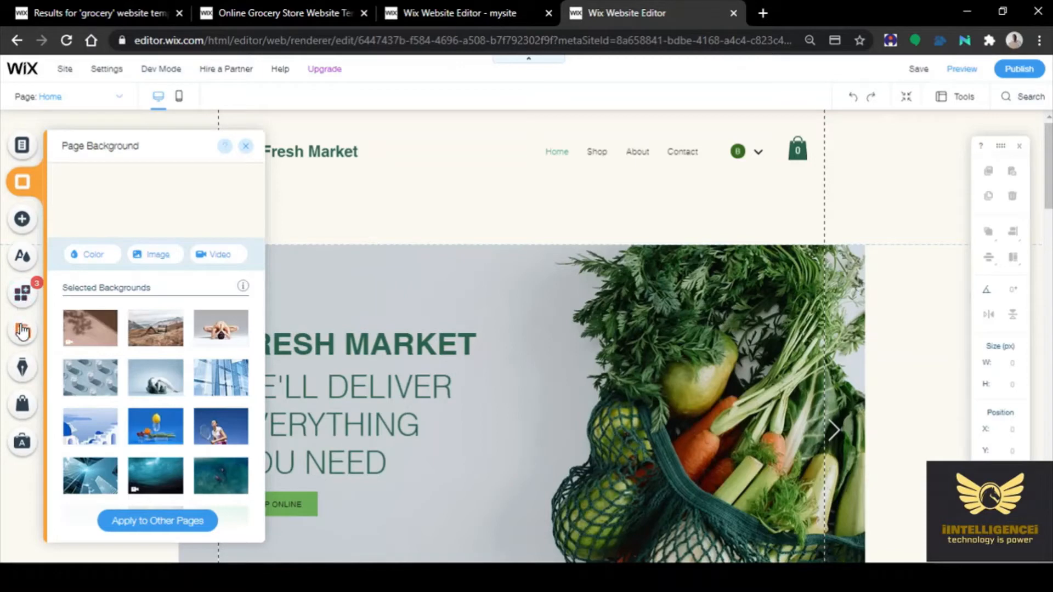
left_click(22, 145)
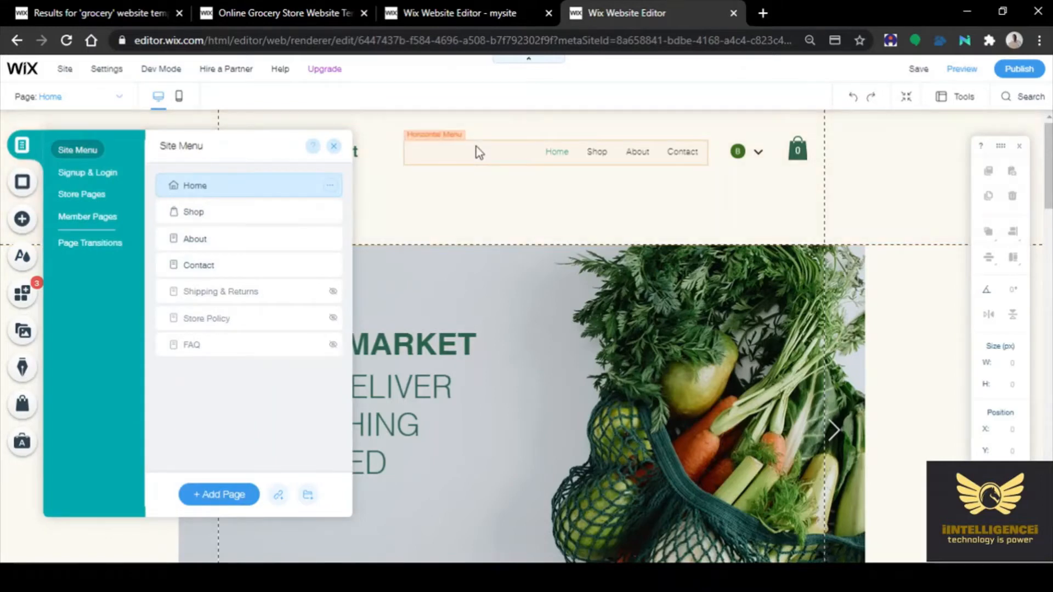
left_click(541, 216)
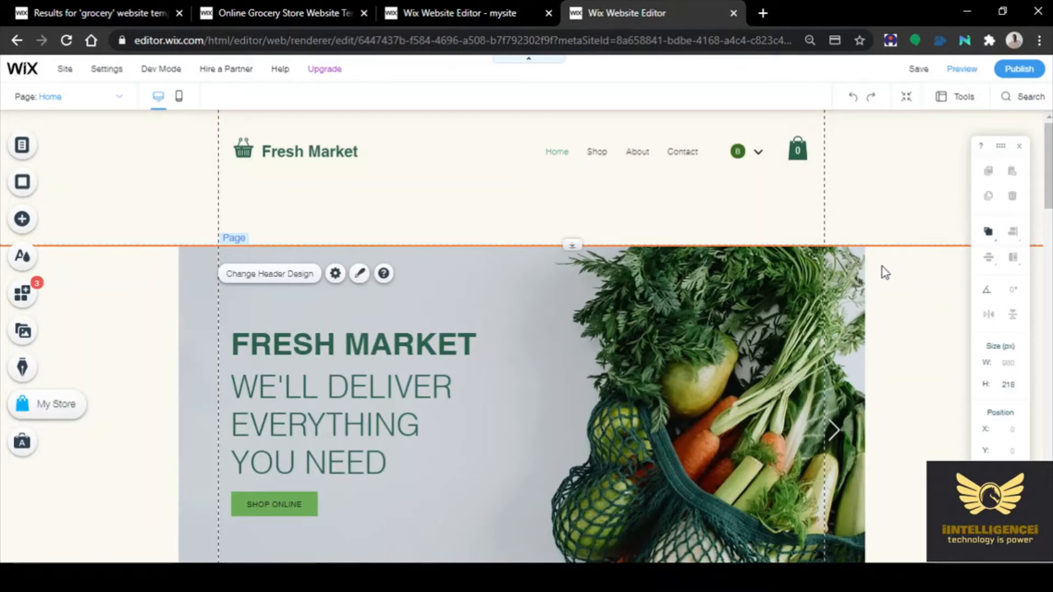
Switch to mobile, keeping the fixed header, floating quick actions and back-to-top button
left_click(178, 99)
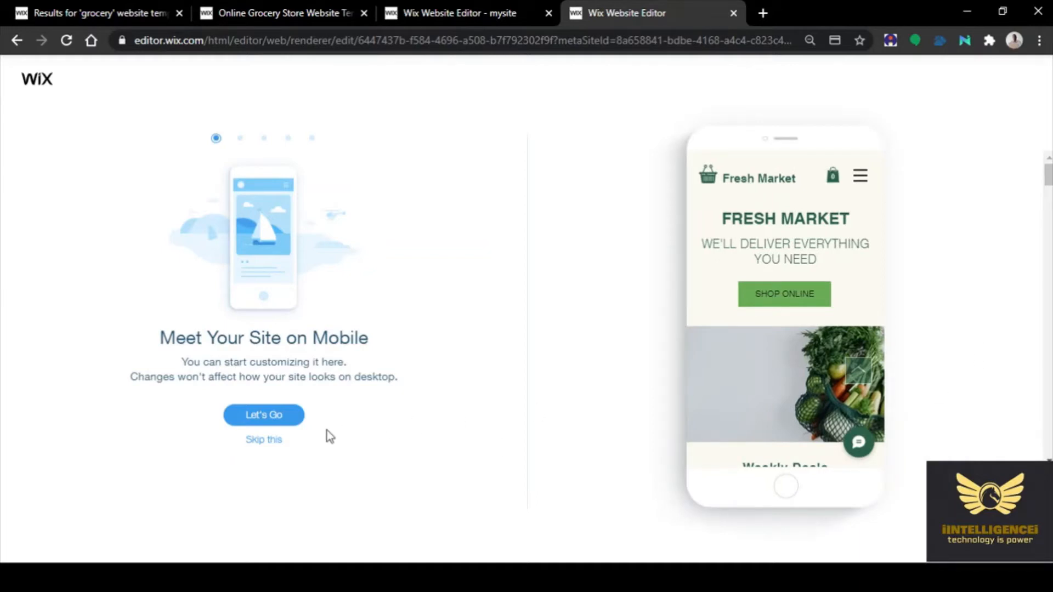
left_click(281, 422)
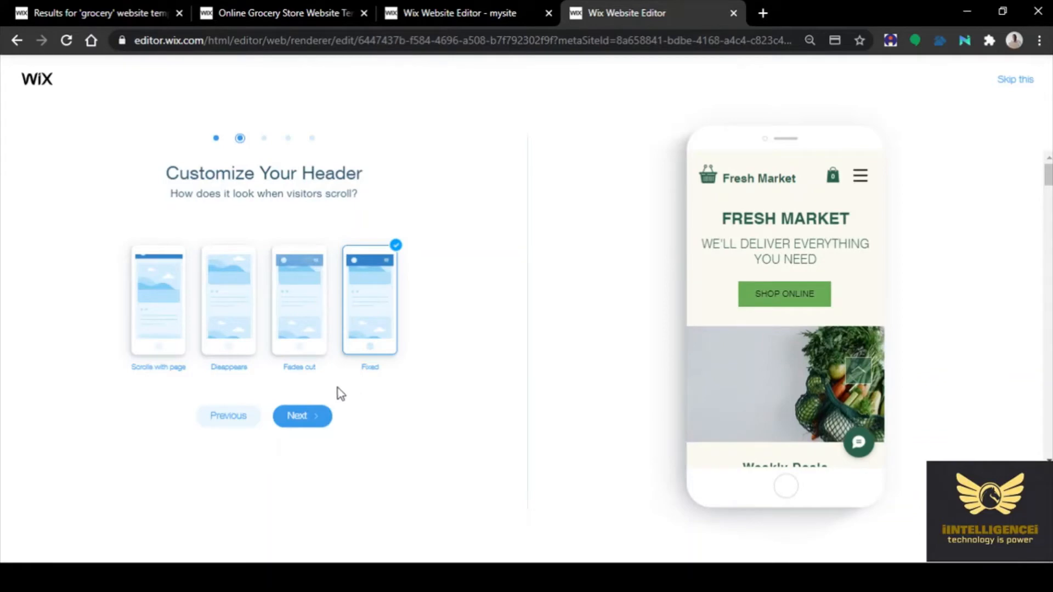
left_click(308, 420)
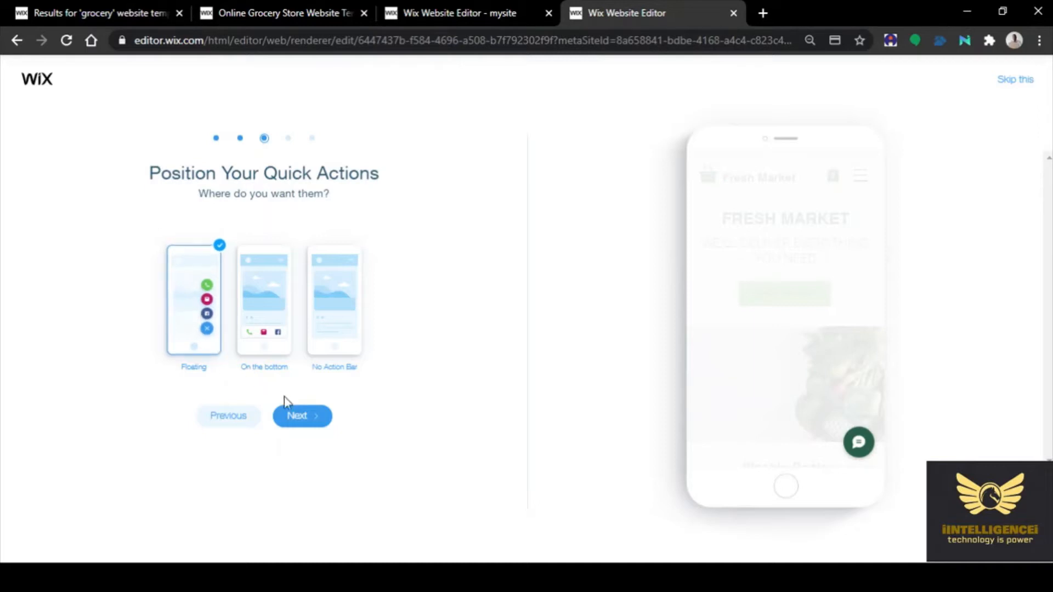
left_click(309, 424)
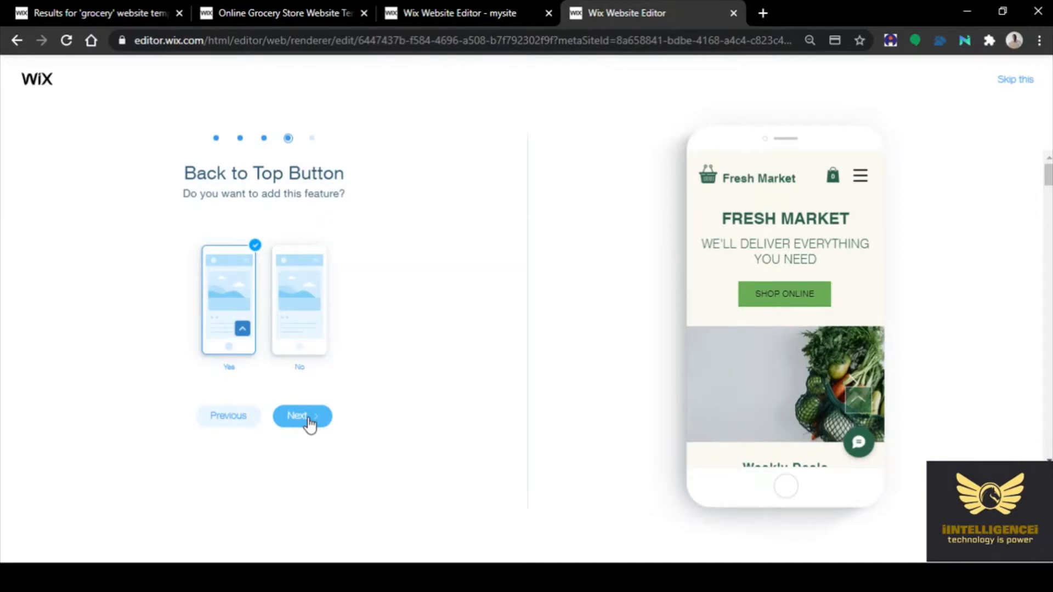
left_click(308, 424)
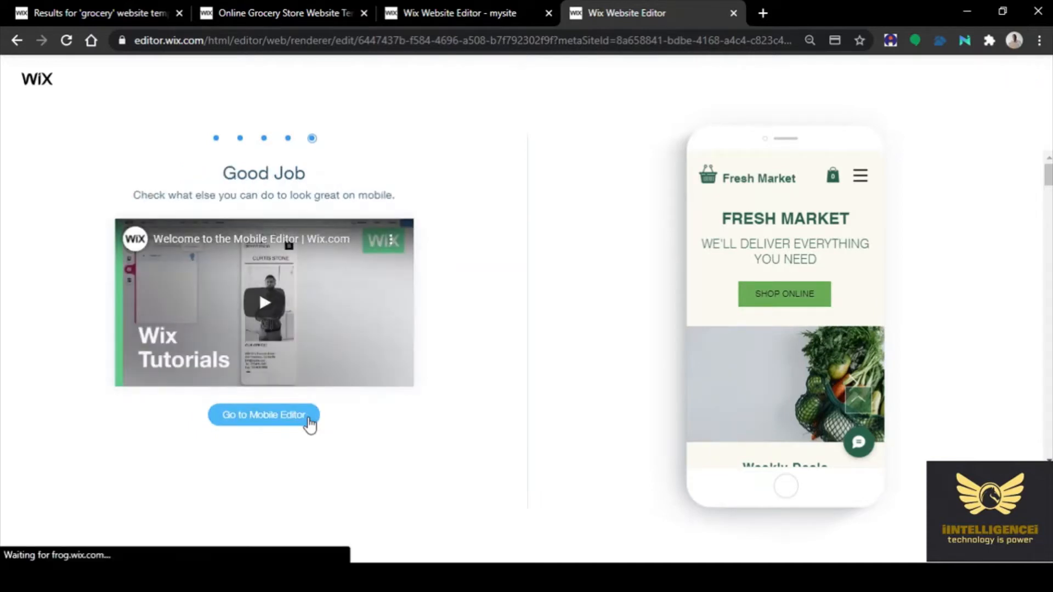
left_click(286, 418)
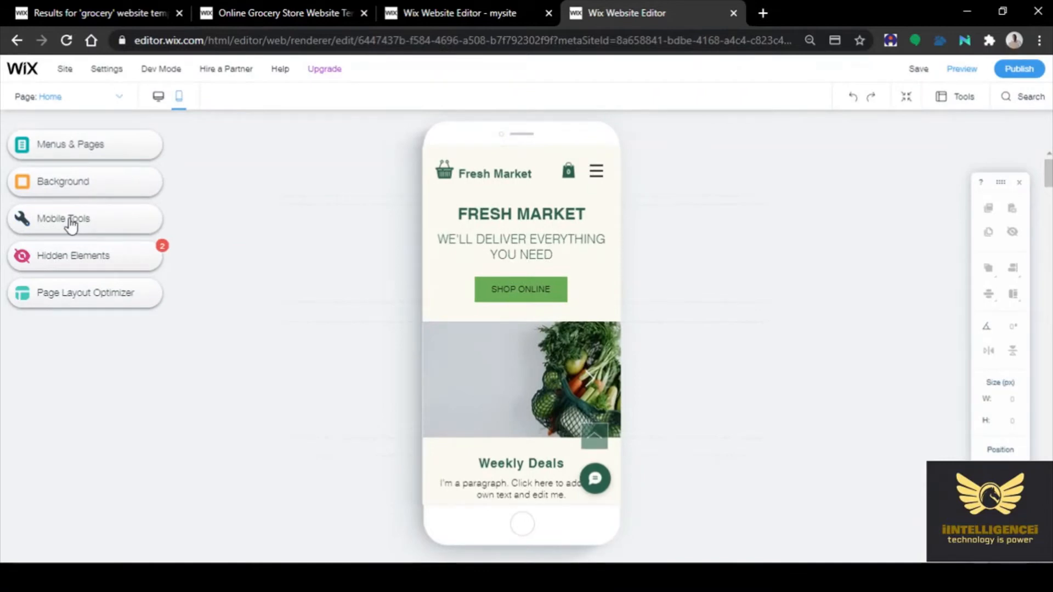
Add the Quick Action Bar from Mobile Tools and link its Phone action to a phone number
left_click(70, 222)
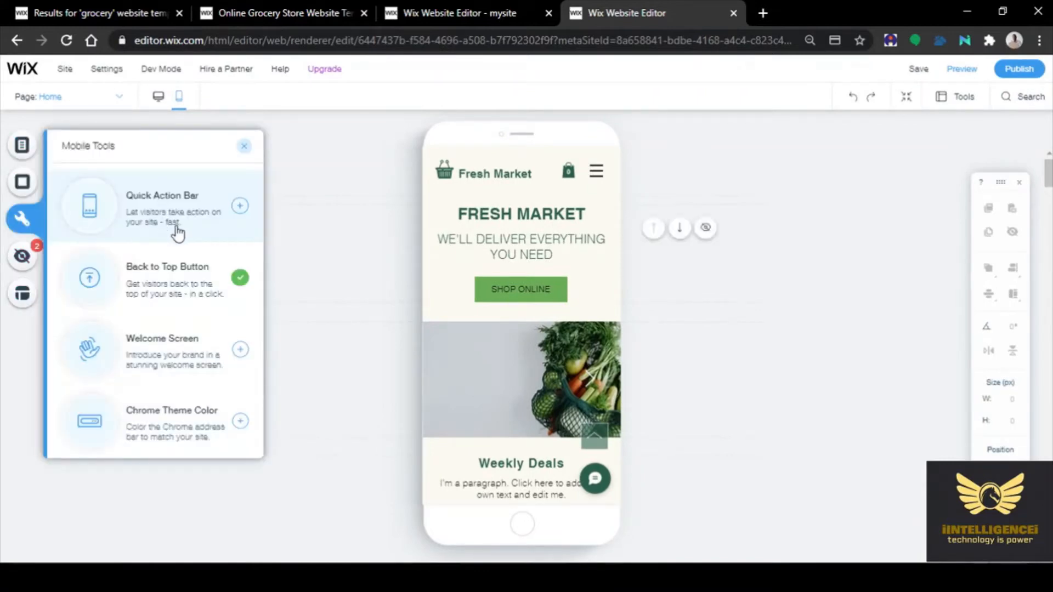
left_click(240, 208)
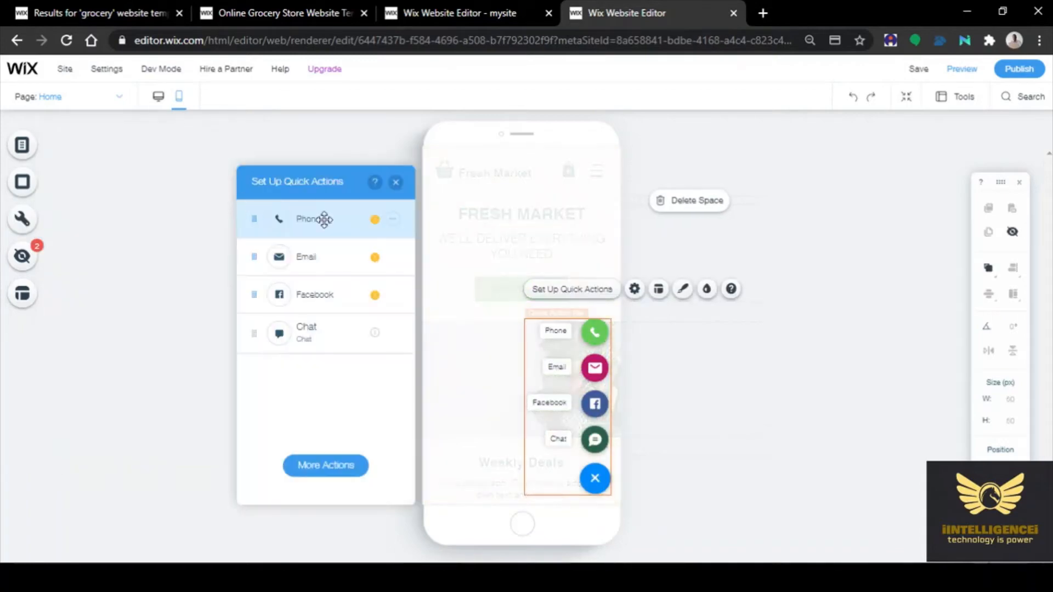
left_click(392, 218)
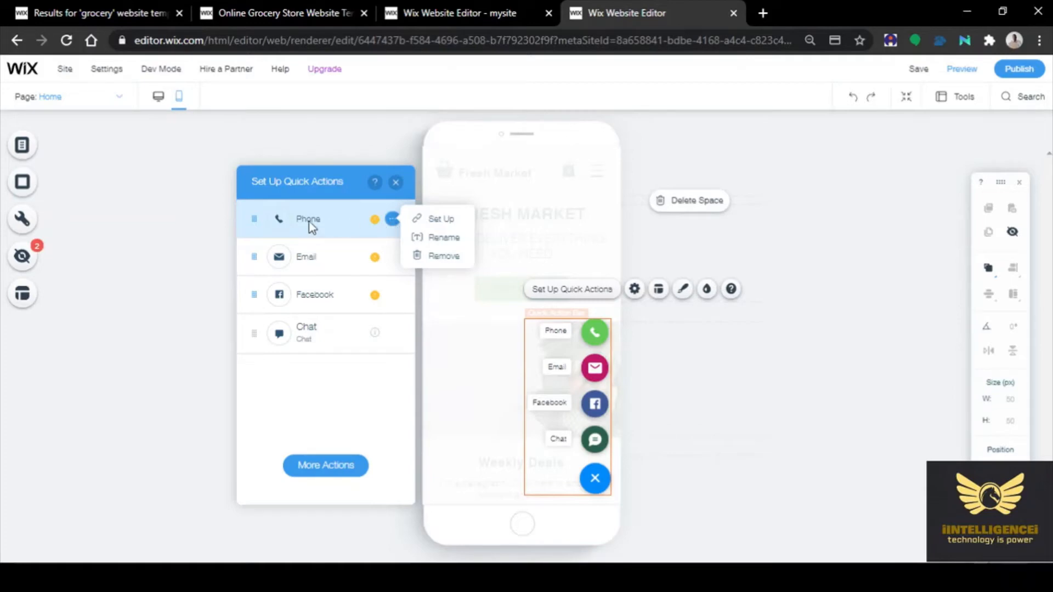
left_click(392, 222)
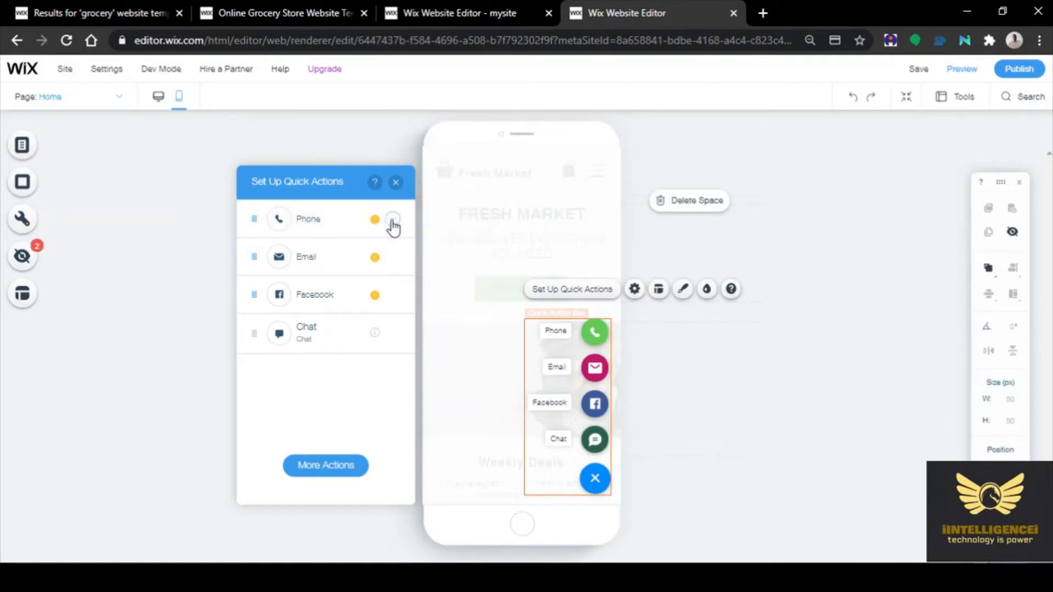
left_click(393, 221)
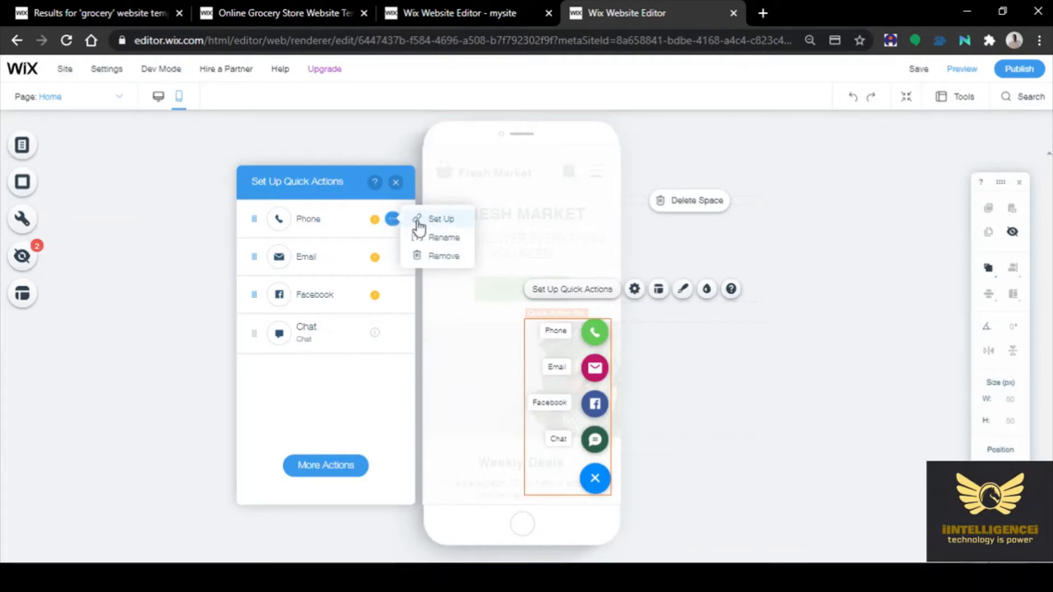
left_click(436, 219)
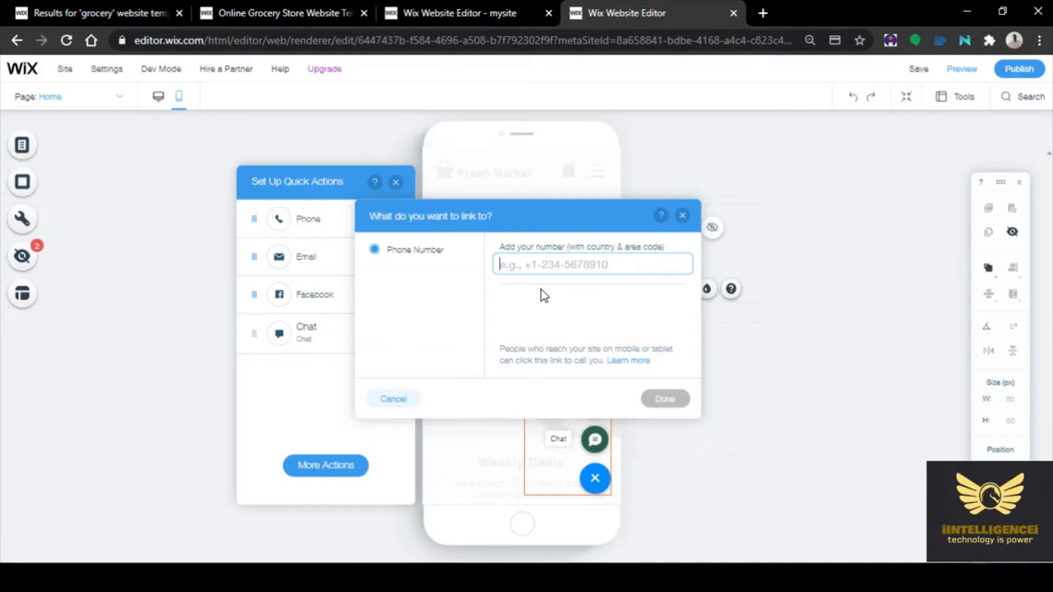
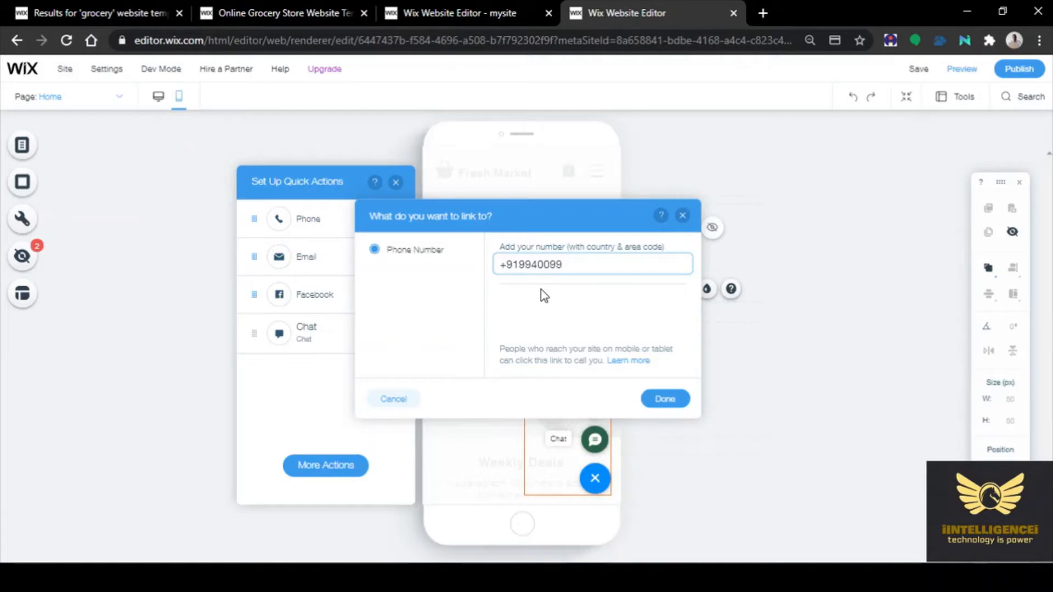
left_click(663, 400)
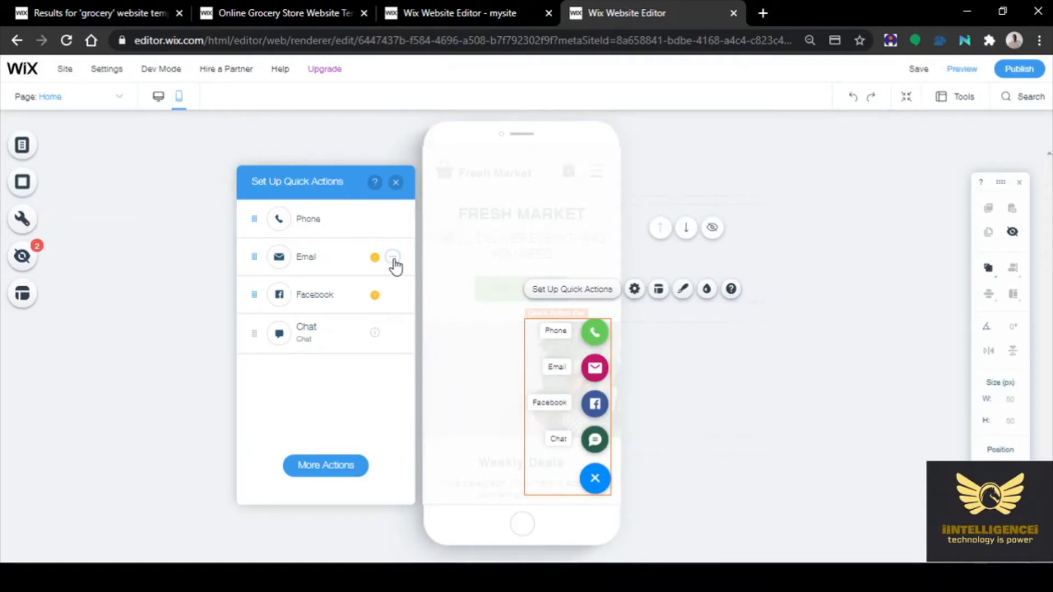
Link the Email quick action to the site's contact email address
left_click(392, 258)
left_click(429, 259)
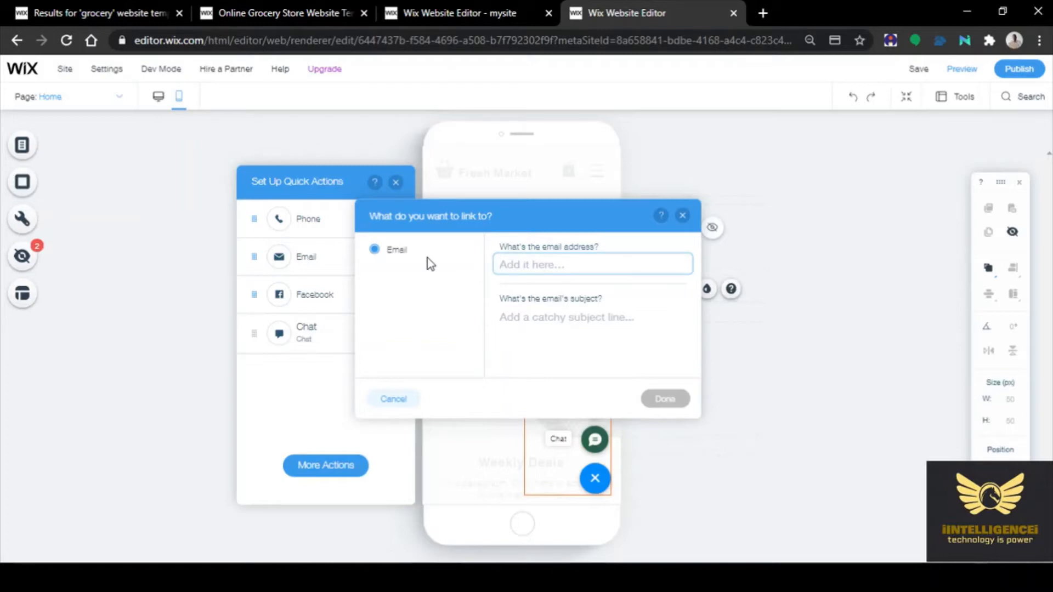
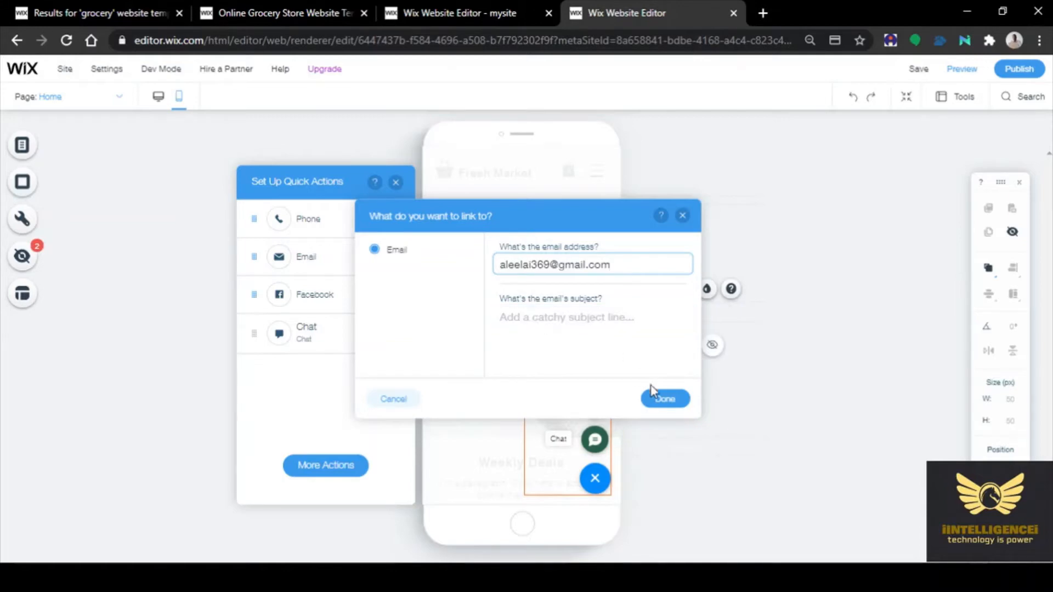
left_click(664, 403)
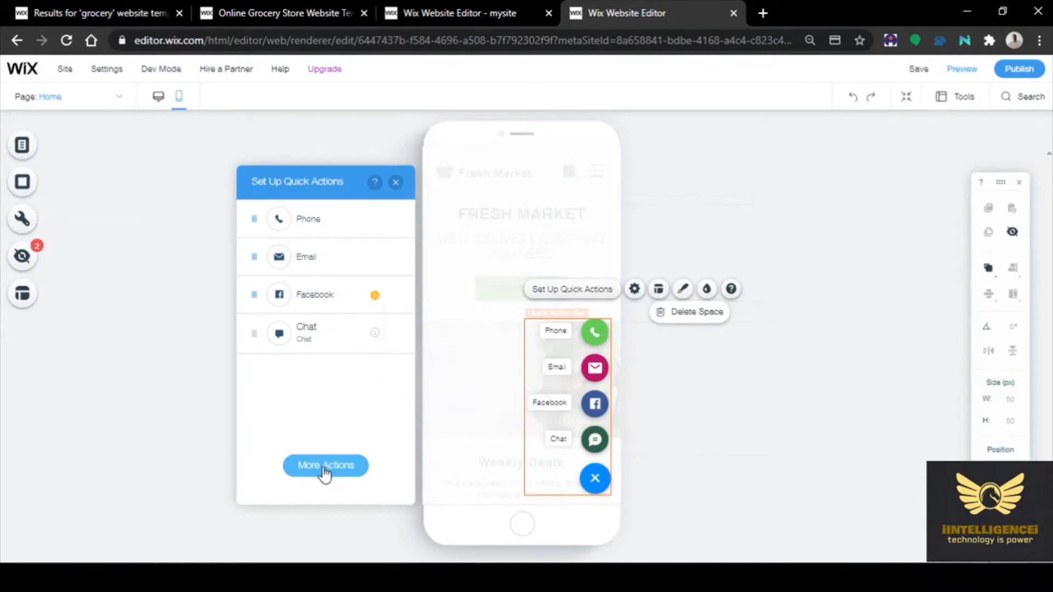
Add a WhatsApp quick action from the extra actions and link it to a WhatsApp number
left_click(325, 467)
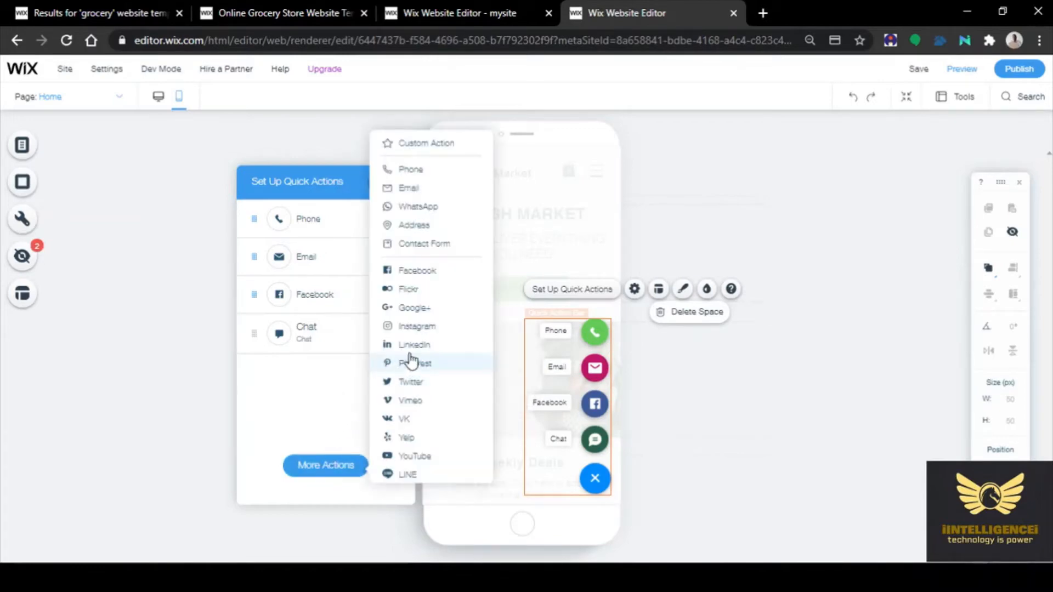
left_click(420, 207)
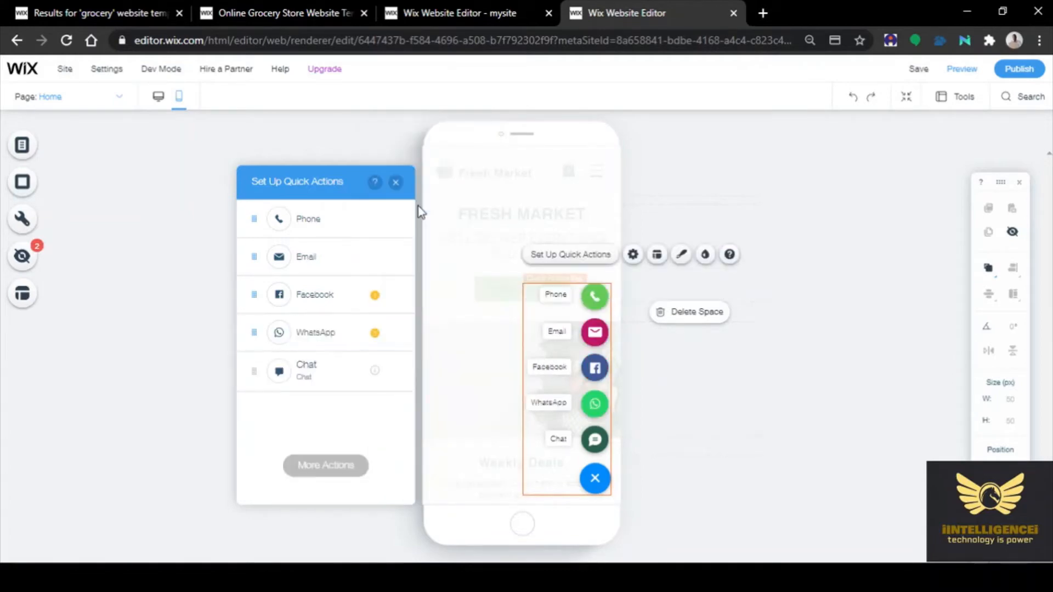
left_click(392, 333)
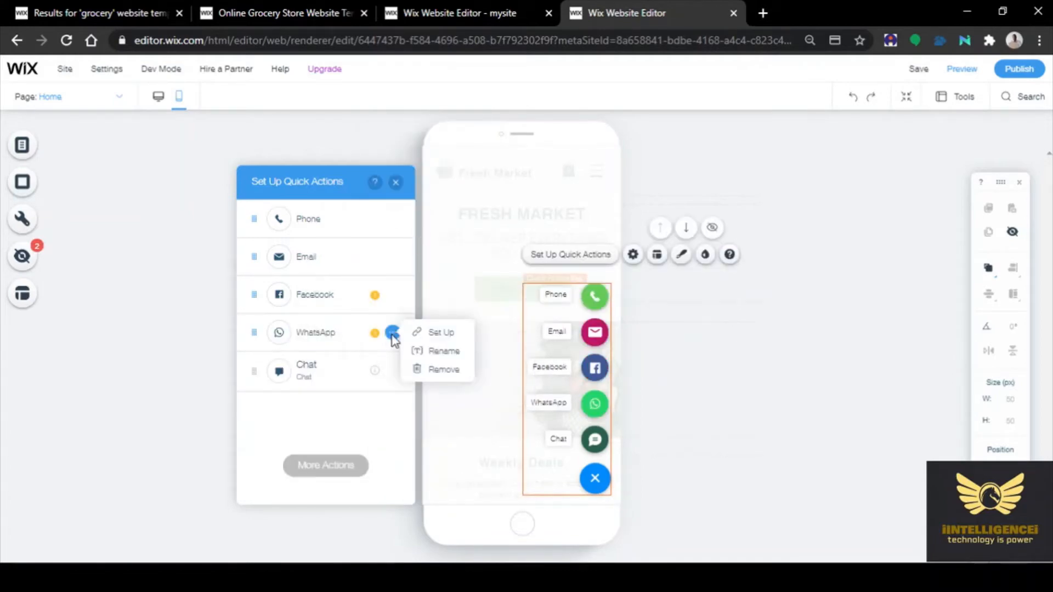
left_click(440, 332)
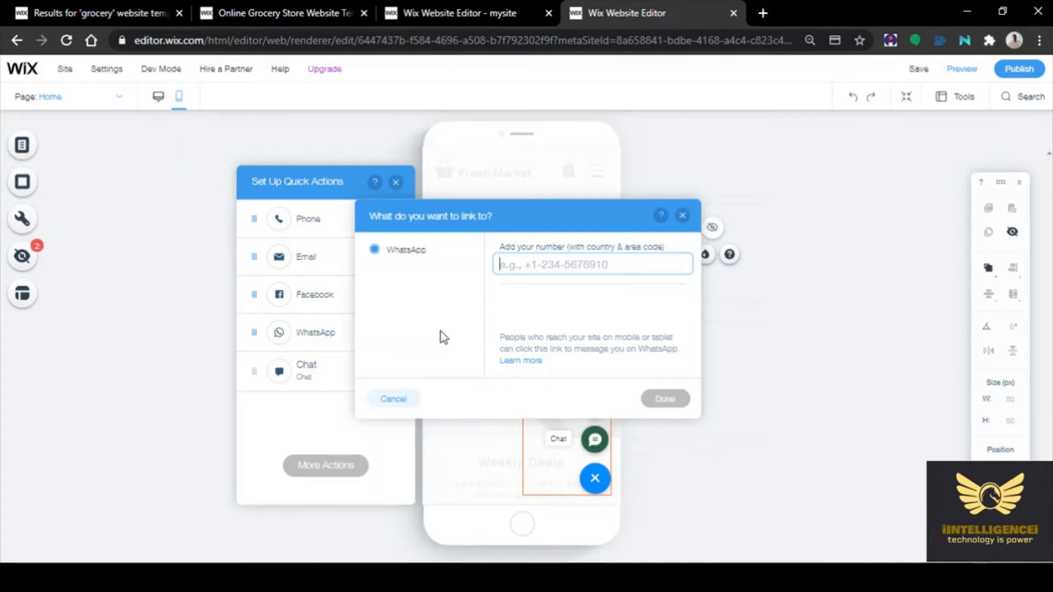
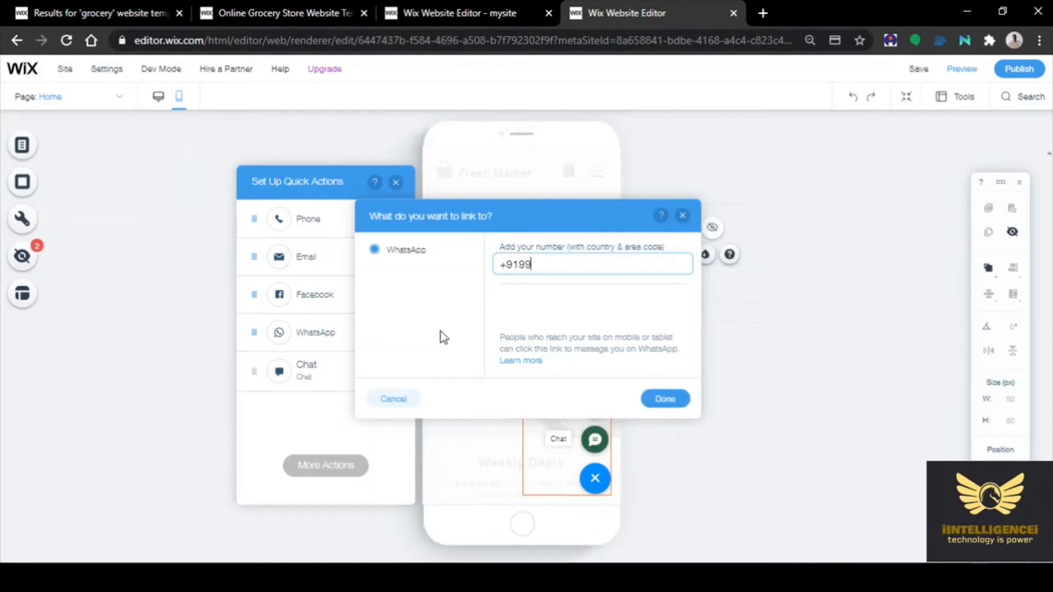
left_click(664, 399)
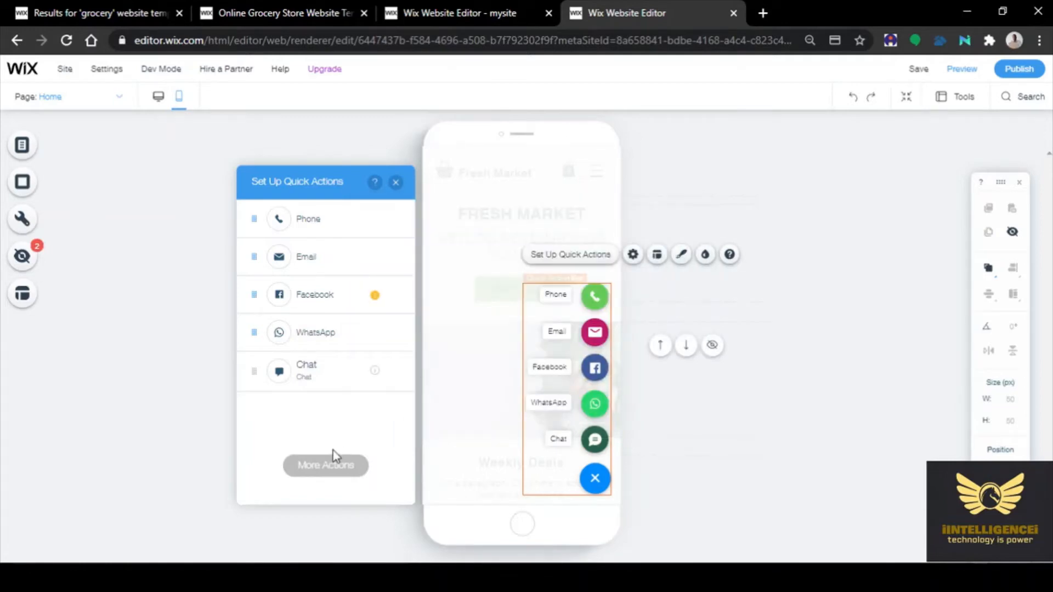
Move Facebook below WhatsApp, then remove the Facebook quick action
mouse_move(363, 378)
left_click_drag(252, 295, 249, 369)
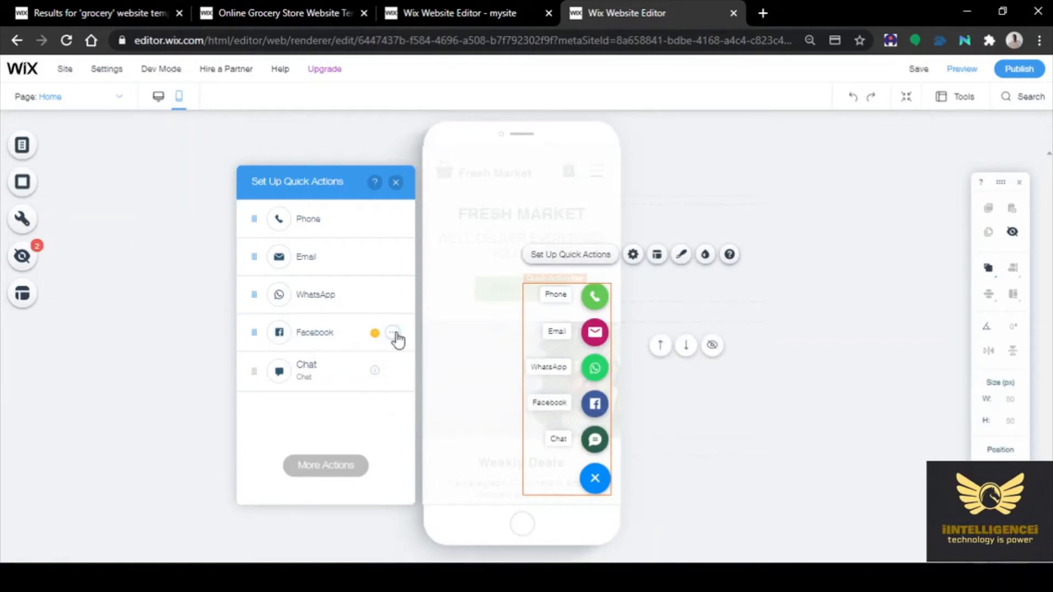
left_click(392, 332)
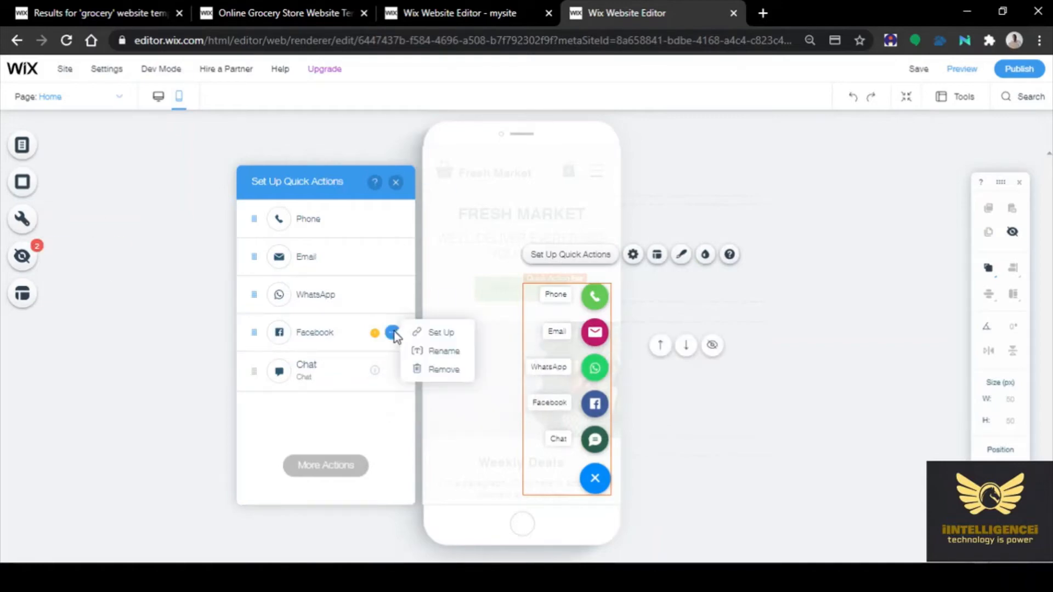
left_click(435, 369)
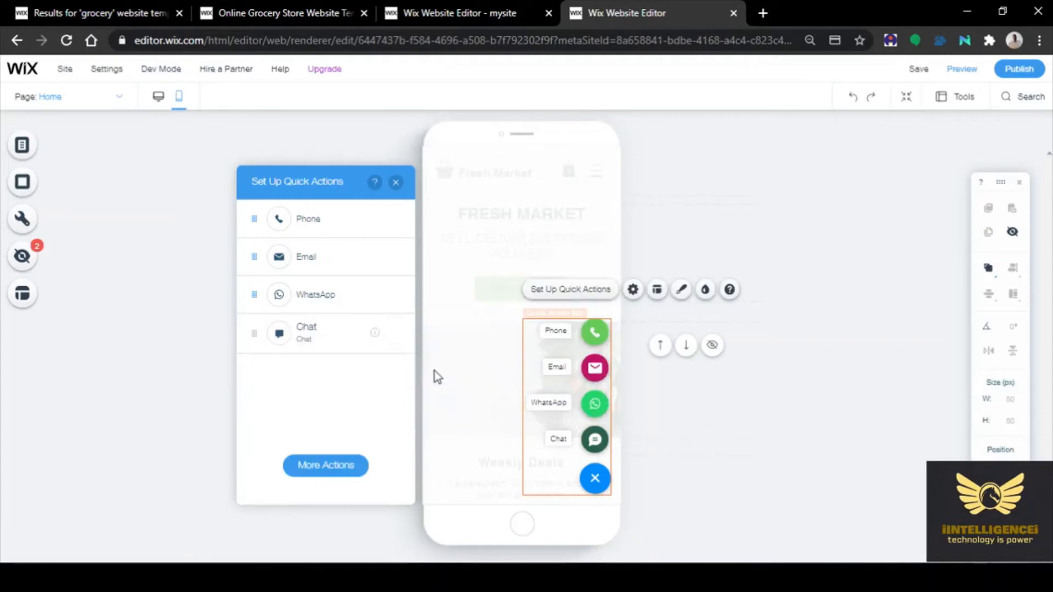
Add a custom quick action, remove it again, and close the quick actions setup
left_click(329, 466)
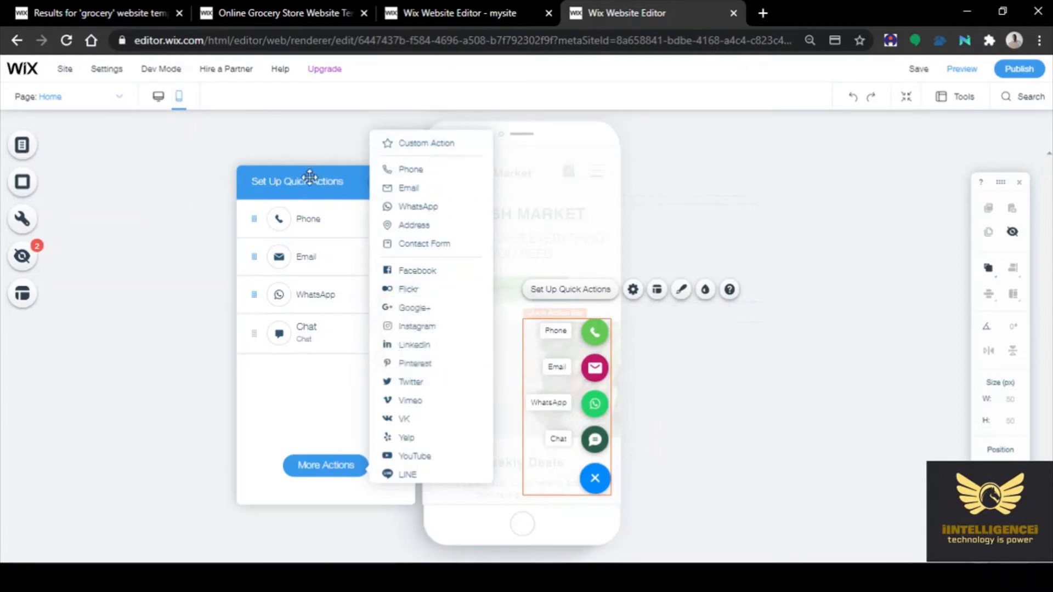
left_click(366, 156)
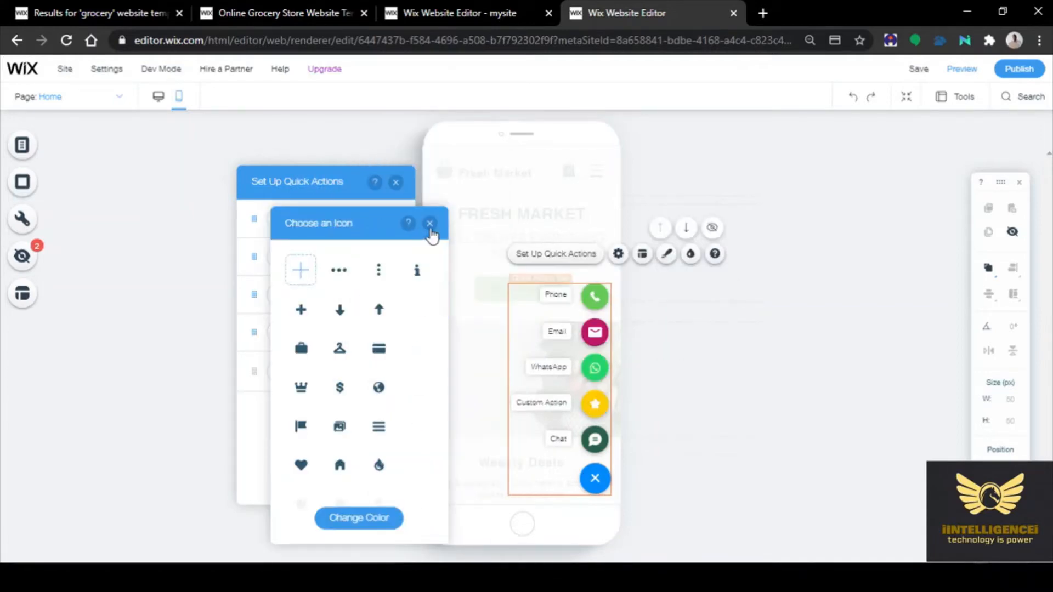
left_click(430, 225)
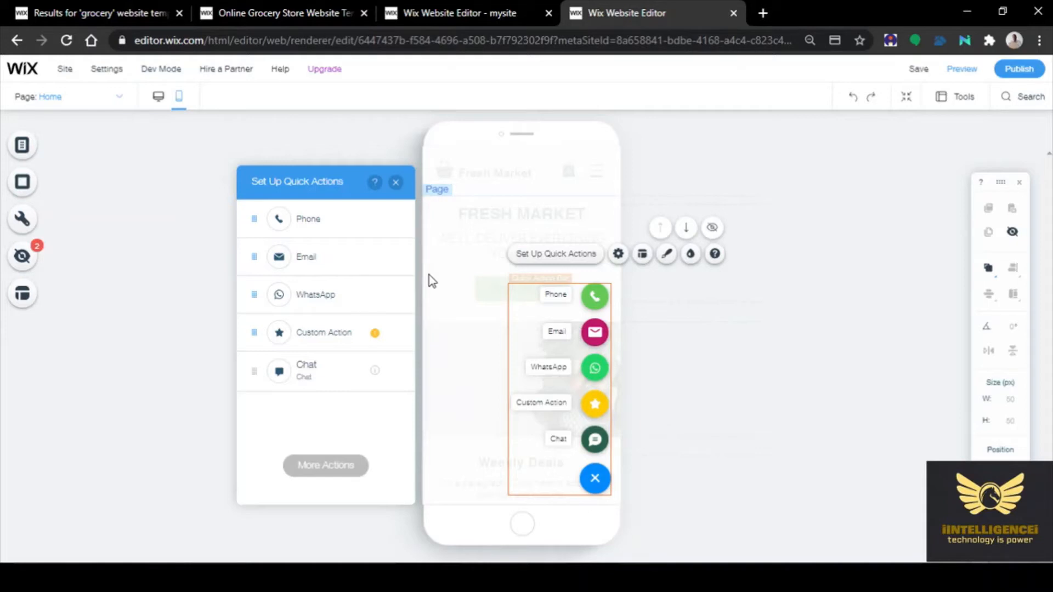
left_click(392, 333)
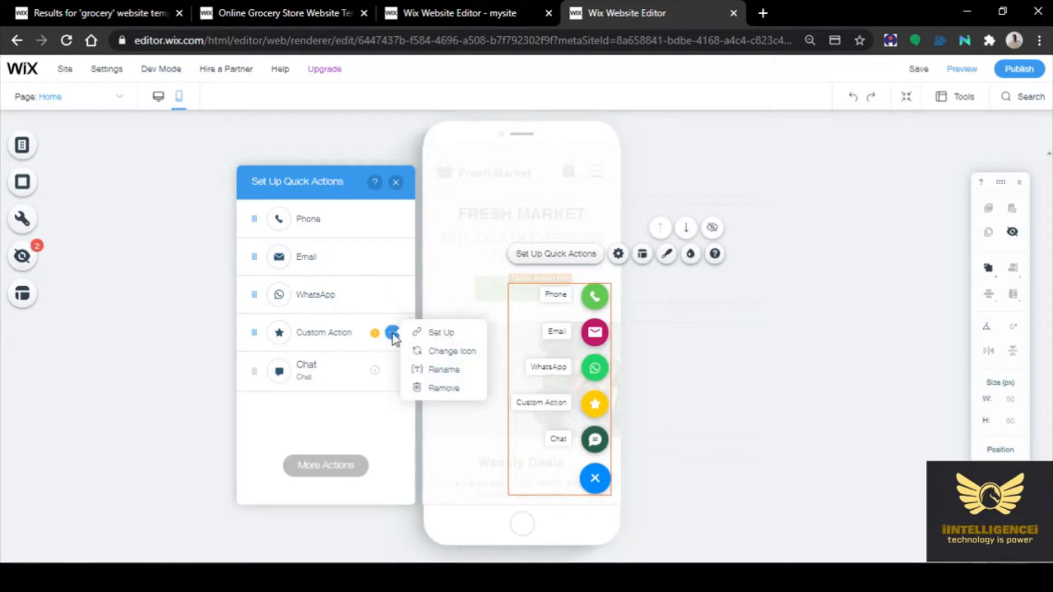
left_click(438, 388)
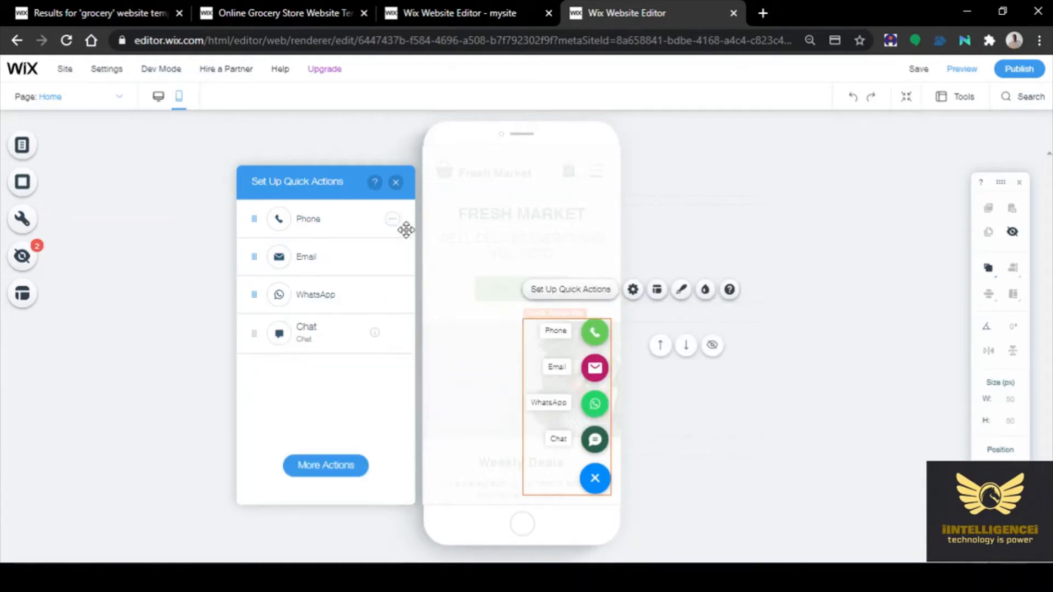
left_click(395, 182)
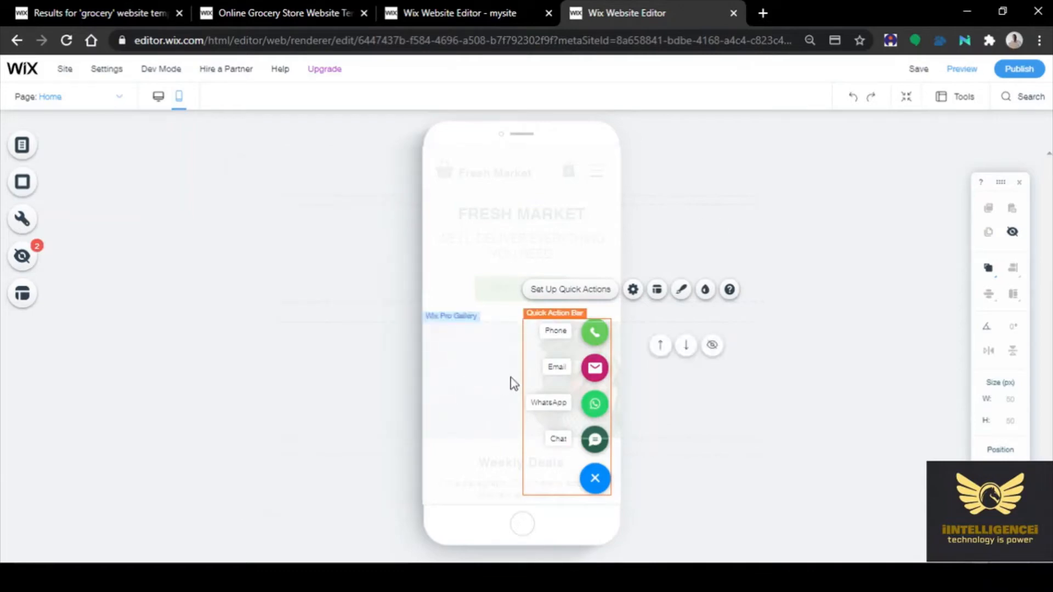
left_click(160, 101)
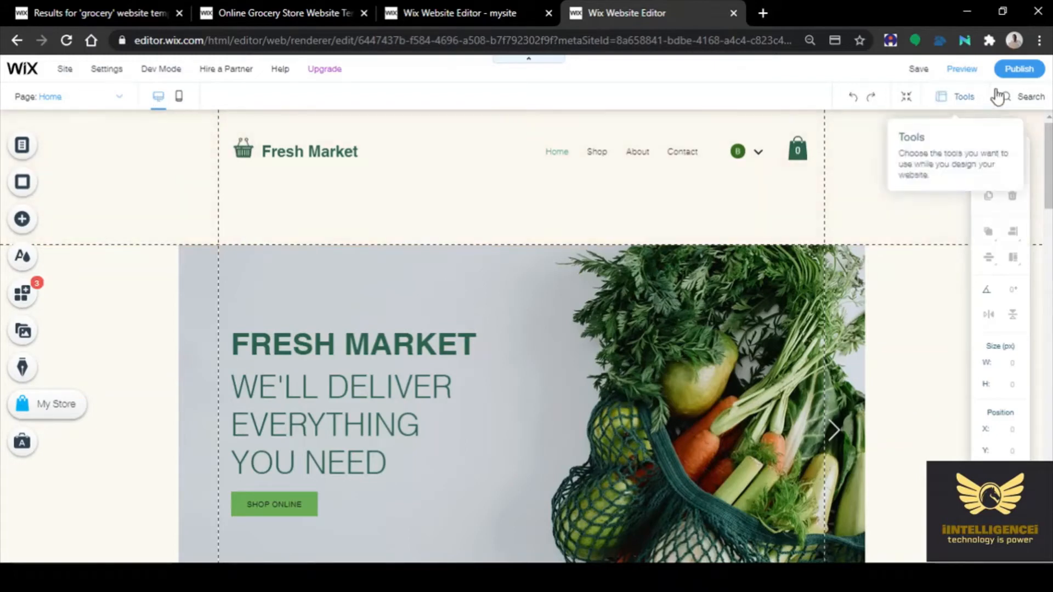
left_click(1021, 69)
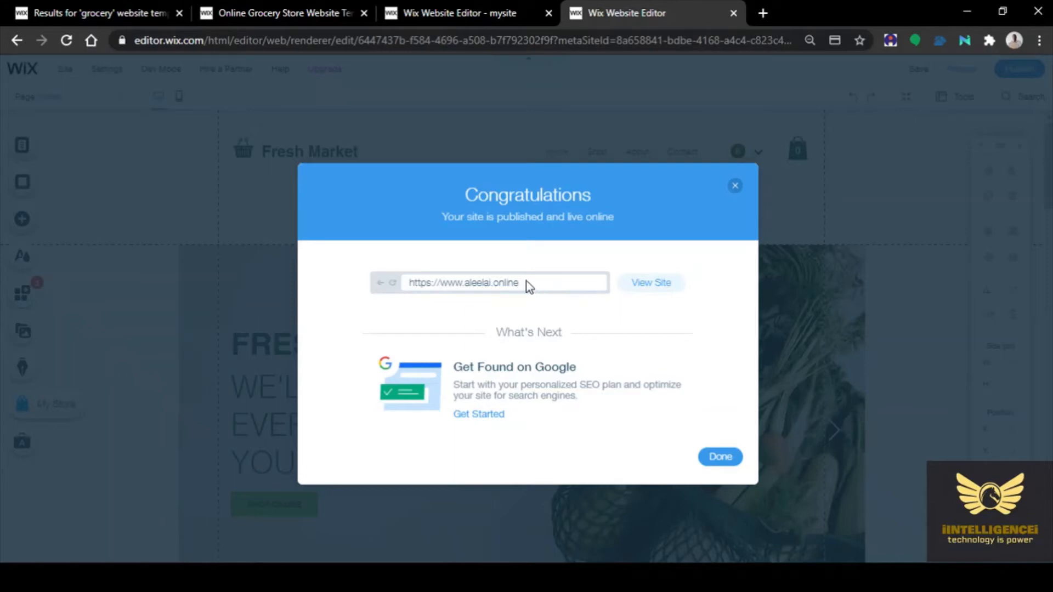
left_click(657, 289)
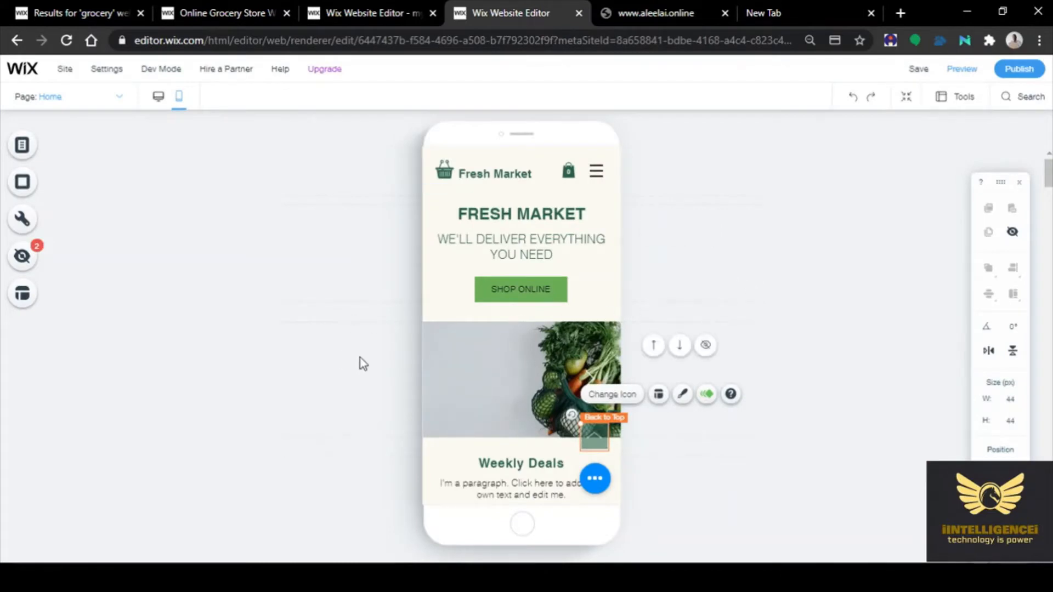
scroll(364, 354, "down", 9)
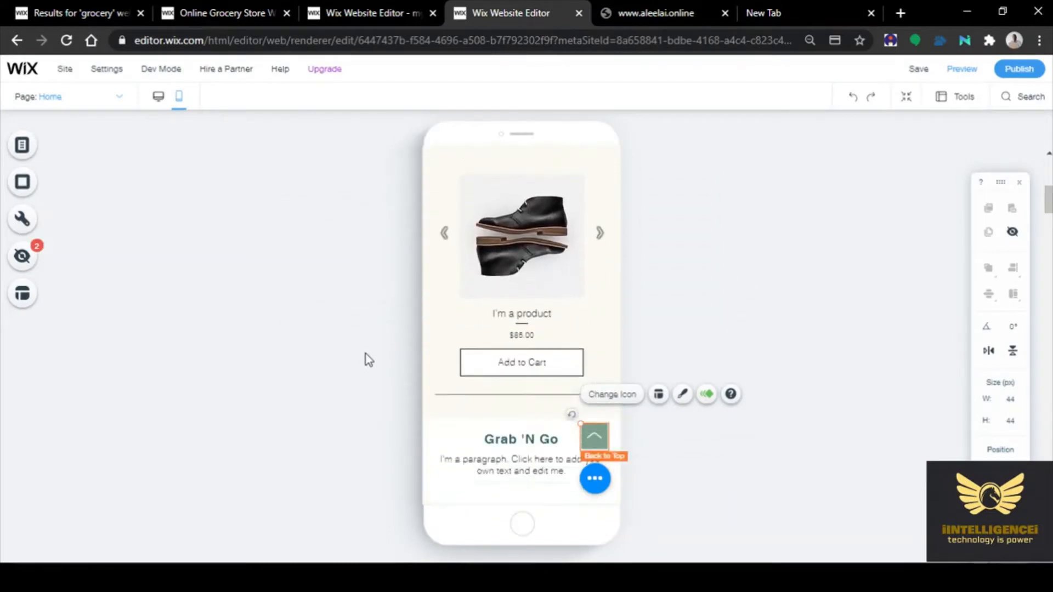
Scroll the mobile home page to the footer to check the address, hours, subscribe form and back-to-top button
scroll(365, 354, "down", 10)
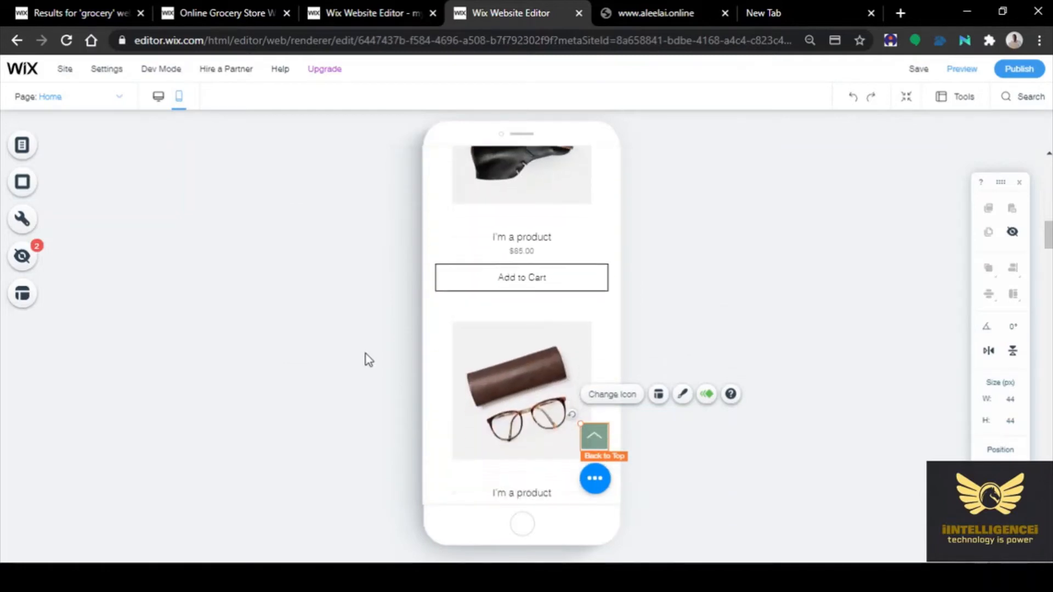
scroll(364, 353, "down", 8)
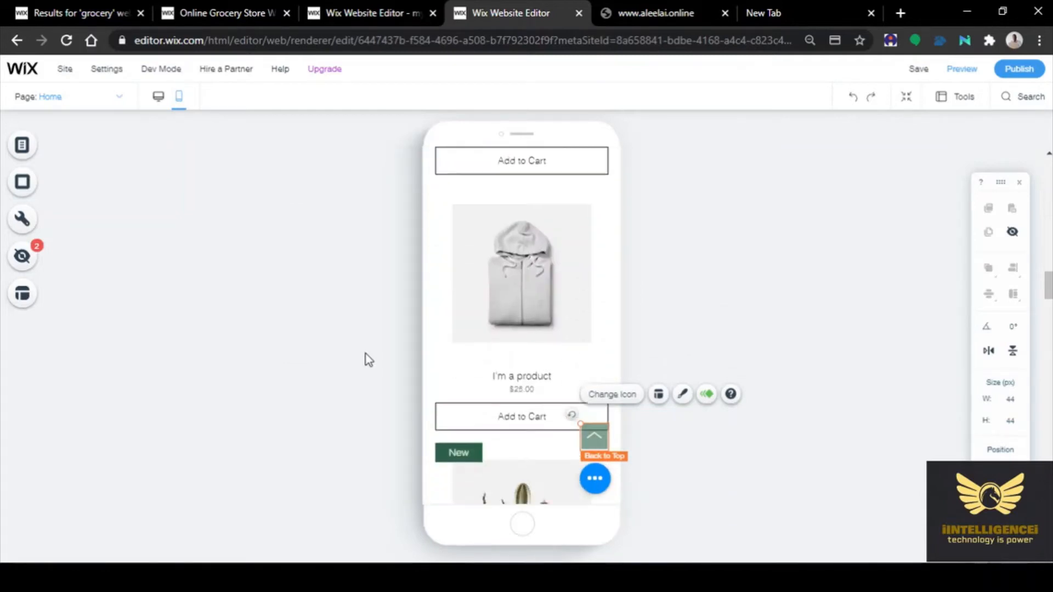
scroll(367, 359, "down", 9)
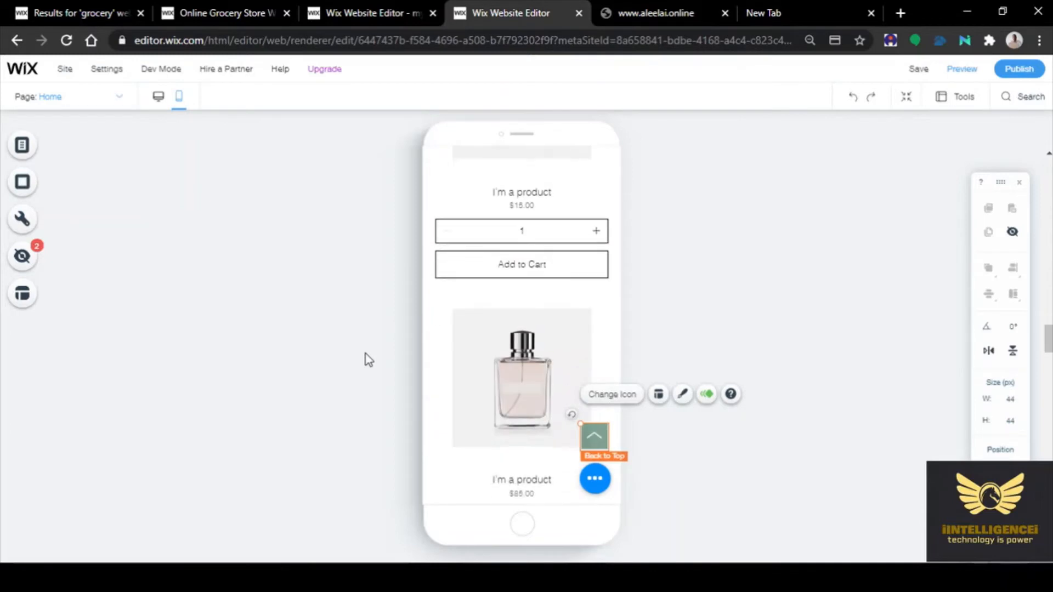
scroll(368, 359, "down", 8)
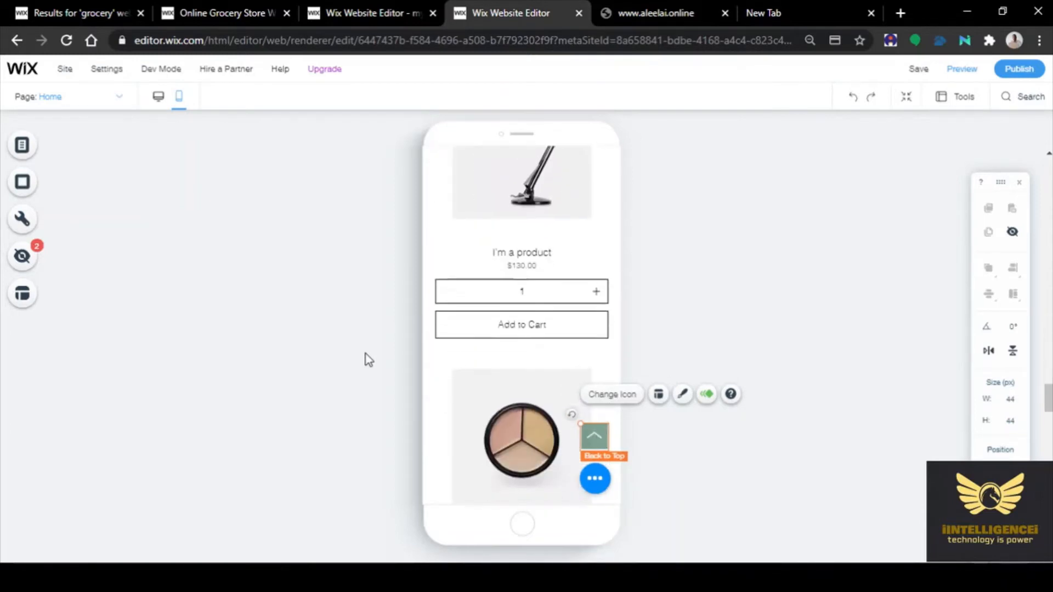
scroll(369, 360, "down", 10)
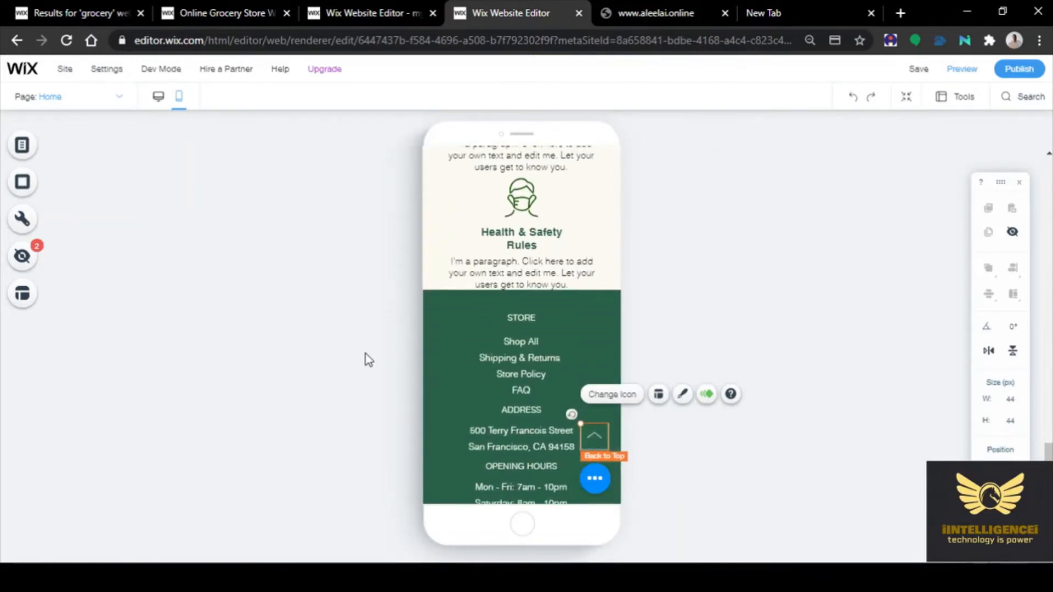
scroll(366, 356, "down", 1)
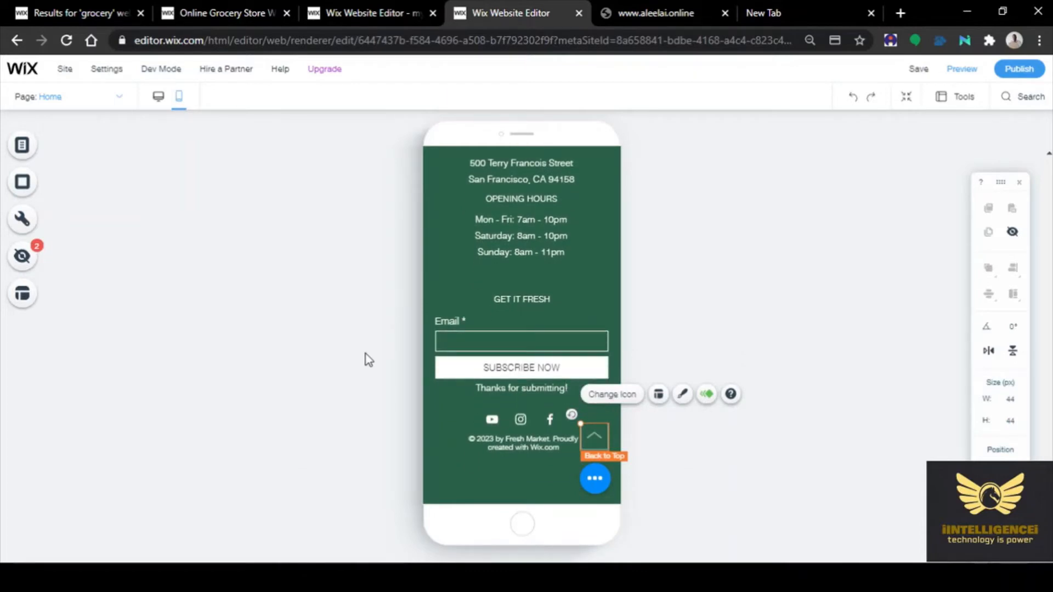
scroll(365, 354, "up", 10)
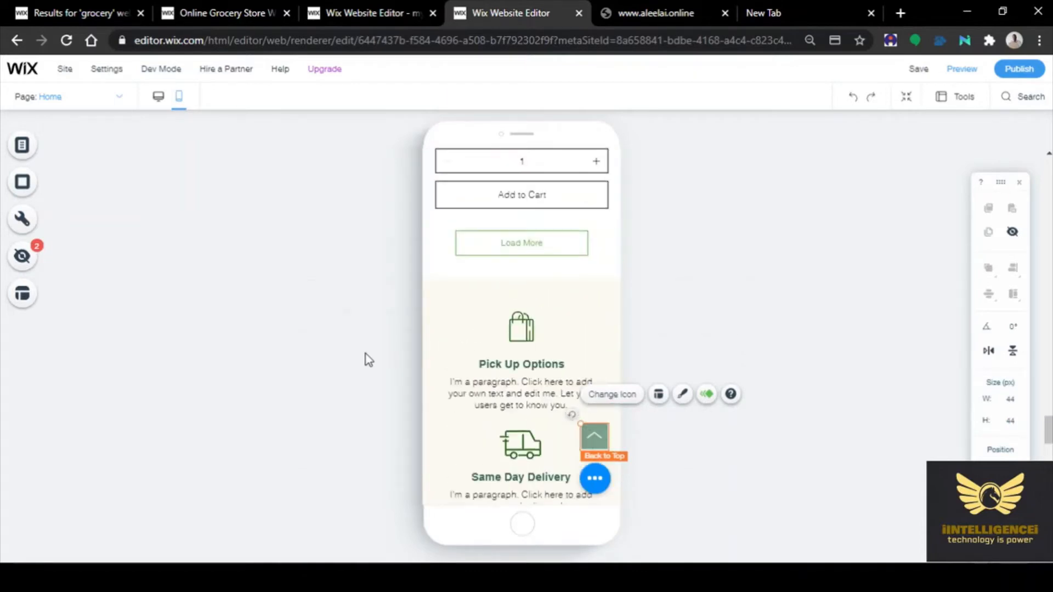
scroll(366, 359, "up", 15)
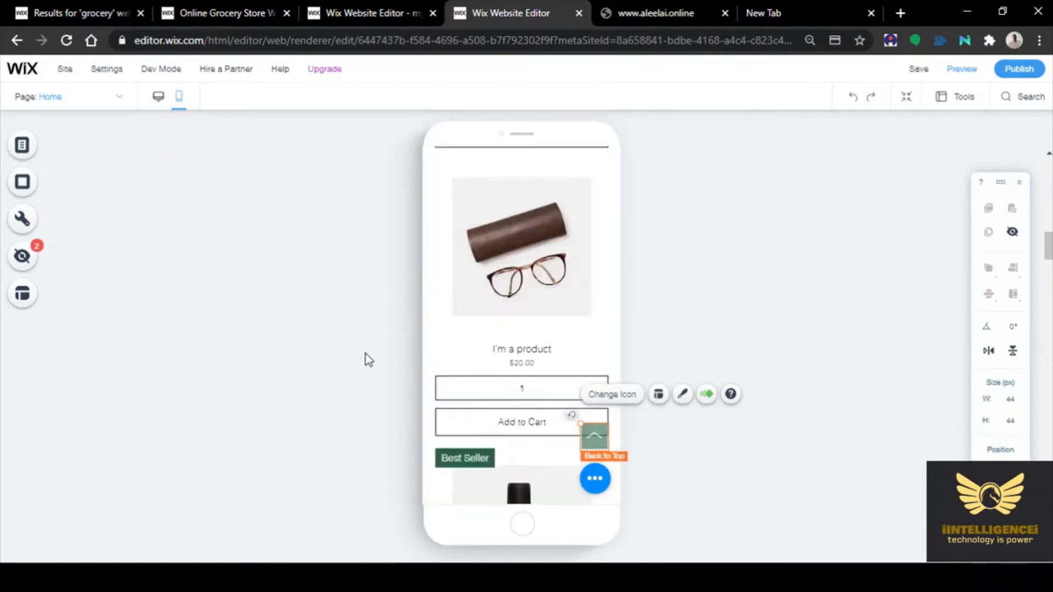
scroll(369, 360, "up", 4)
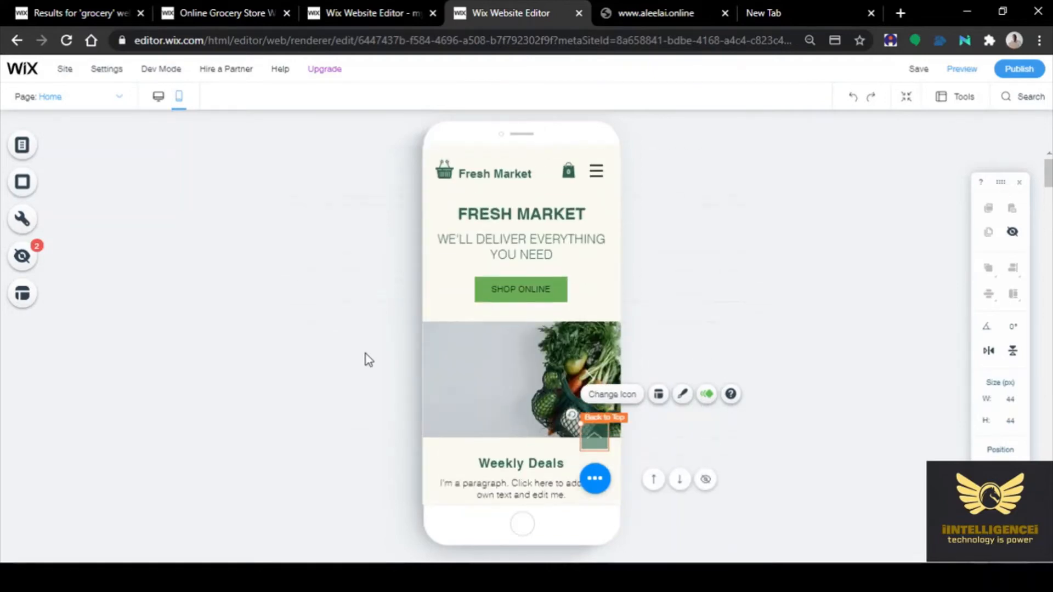
scroll(365, 355, "down", 10)
scroll(365, 356, "up", 10)
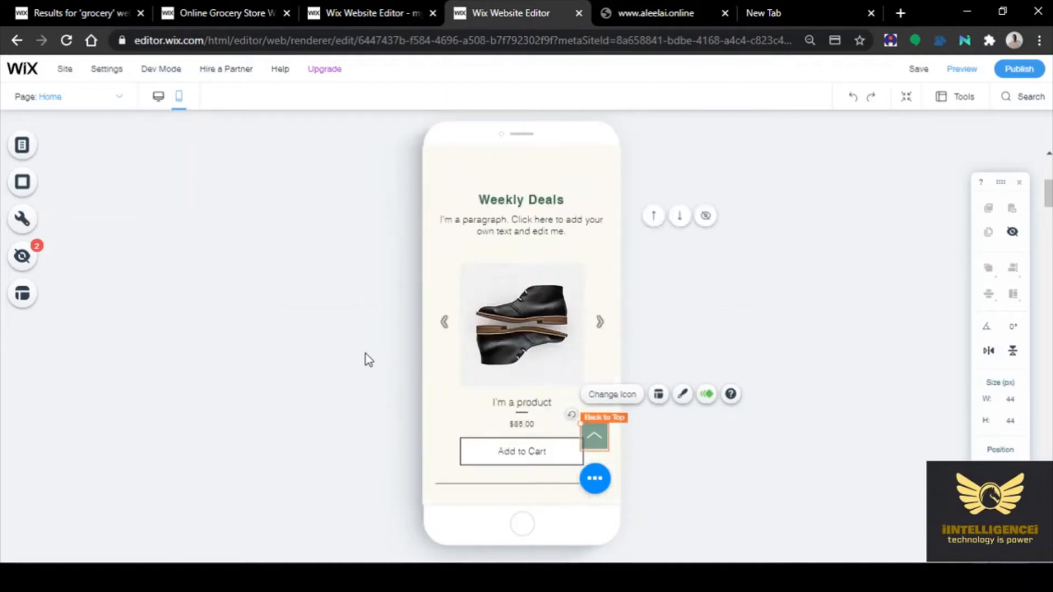
scroll(364, 354, "down", 12)
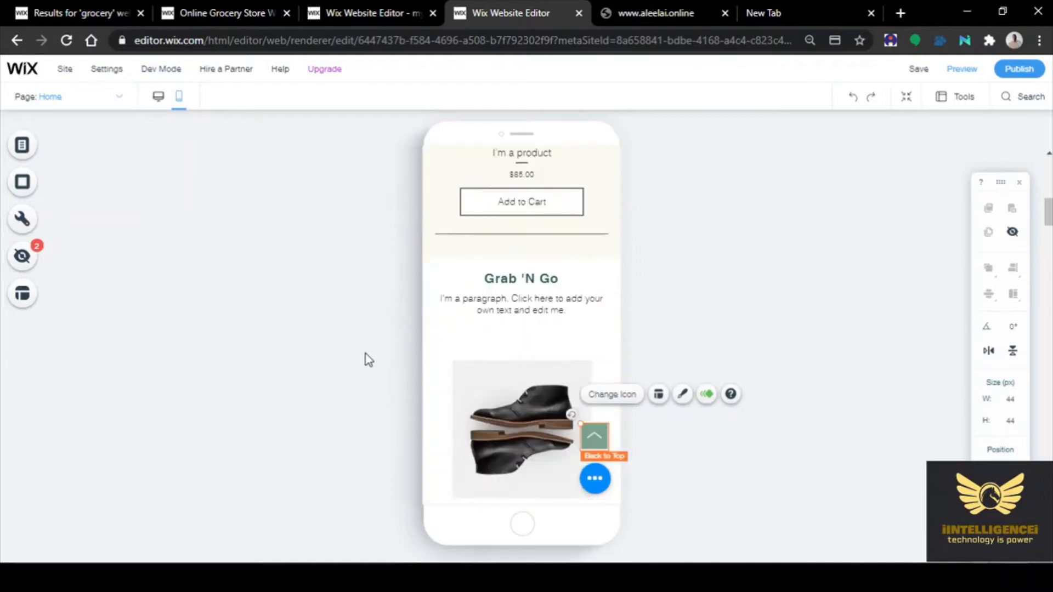
scroll(367, 356, "down", 10)
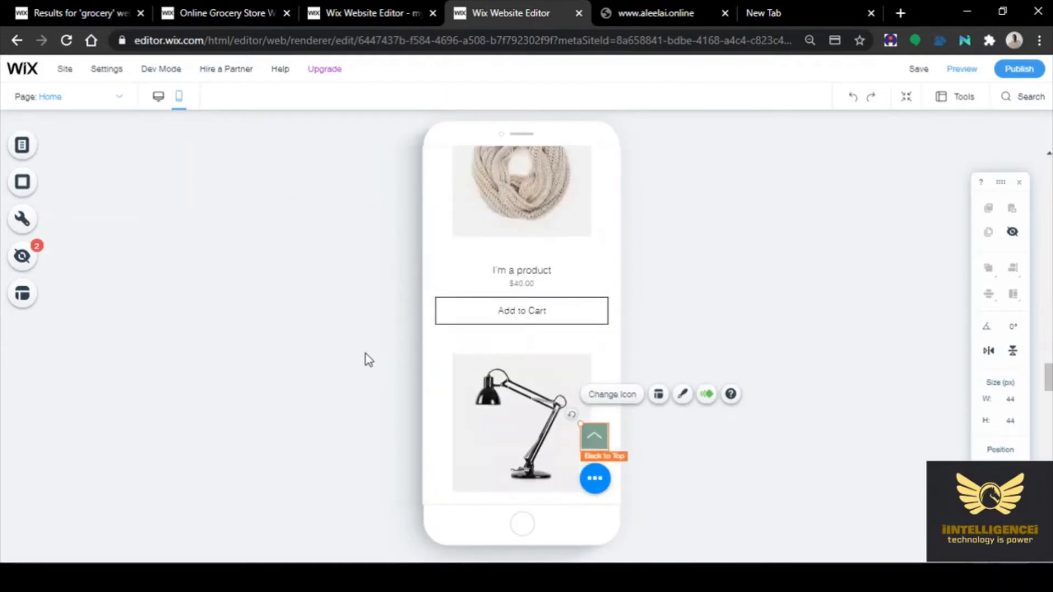
scroll(367, 360, "down", 10)
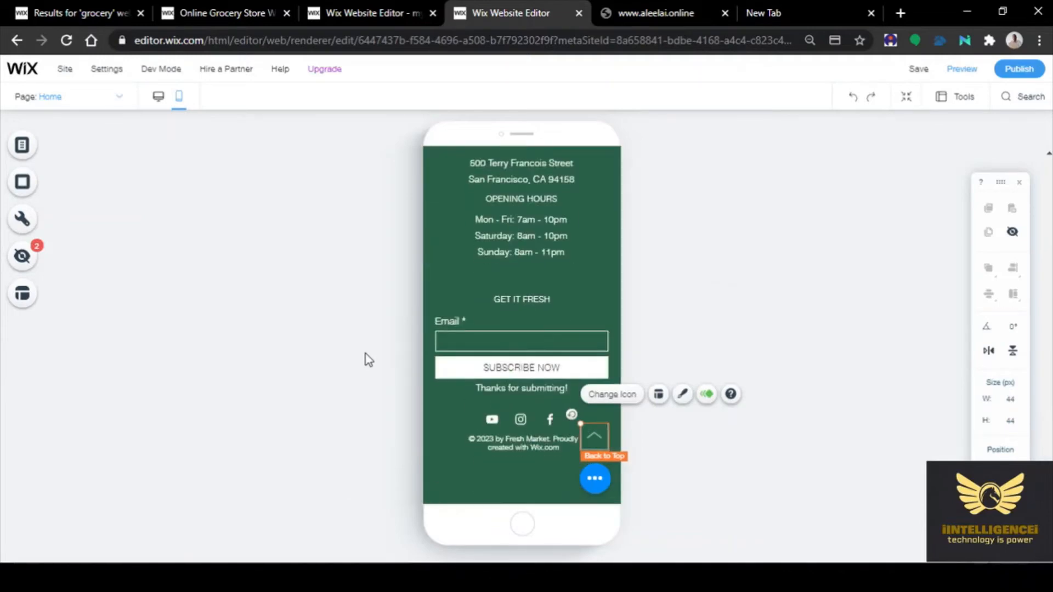
Switch the editor back to the desktop layout and scroll through the home page
left_click(158, 98)
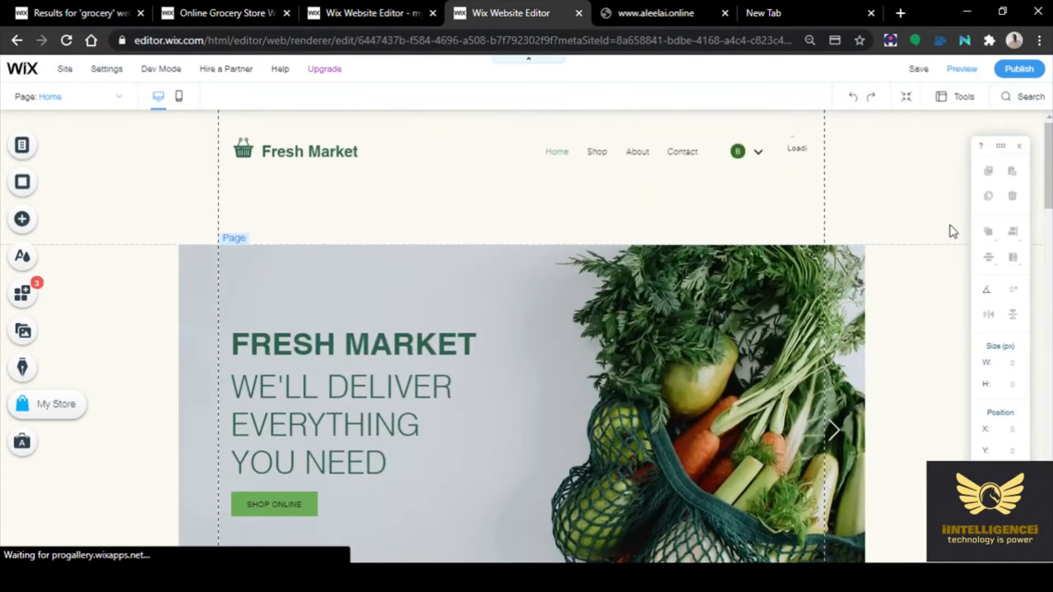
scroll(952, 230, "down", 12)
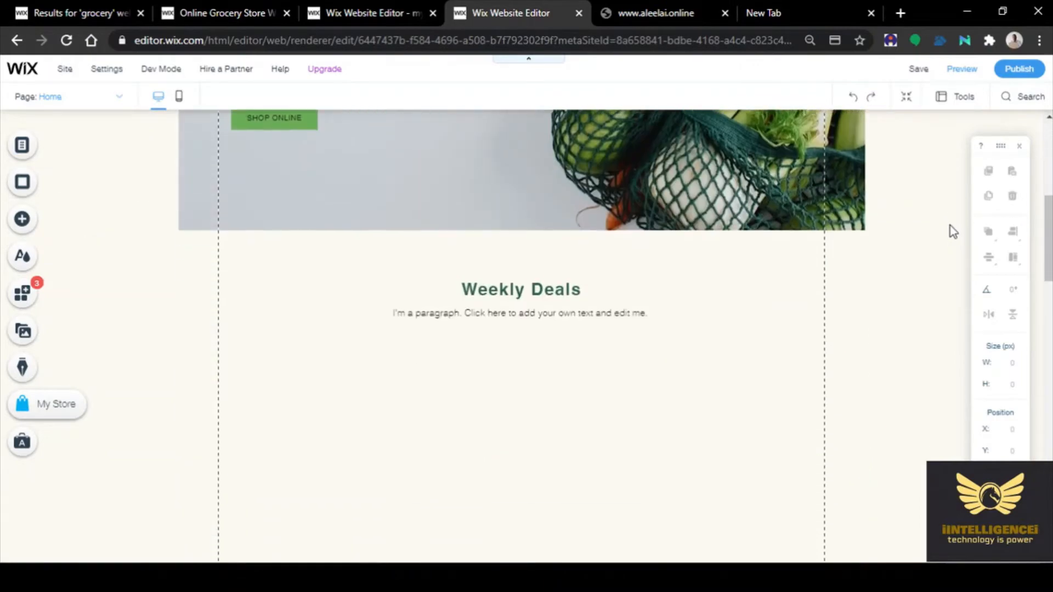
scroll(952, 230, "down", 8)
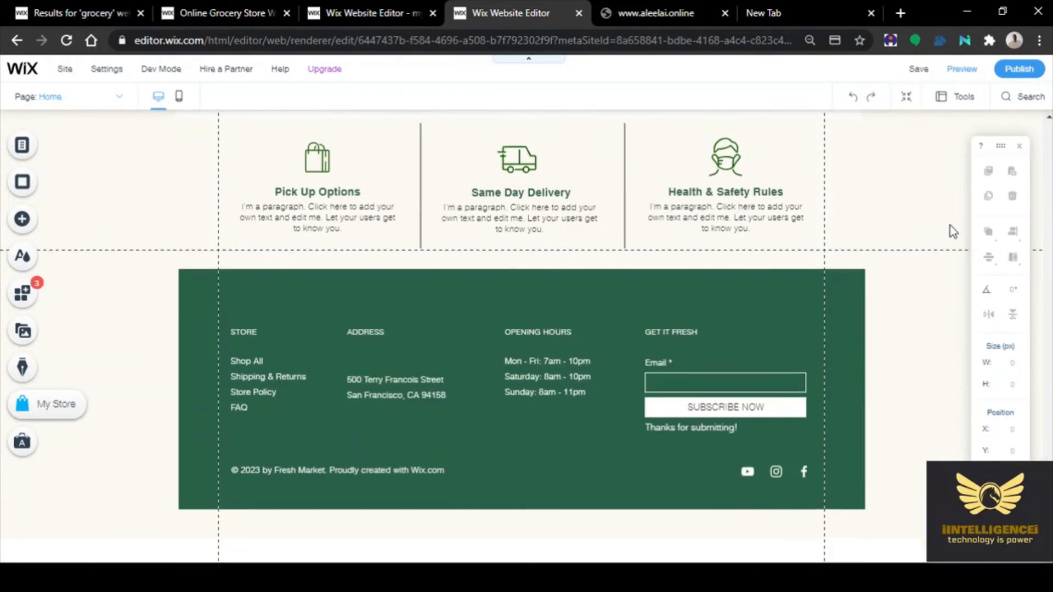
scroll(953, 231, "up", 20)
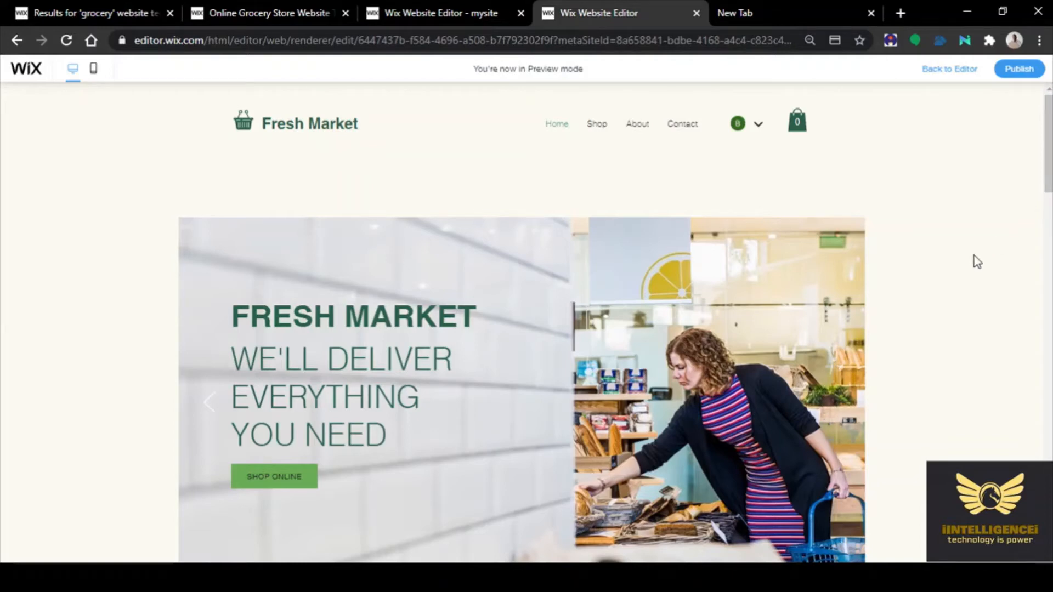
scroll(977, 262, "down", 6)
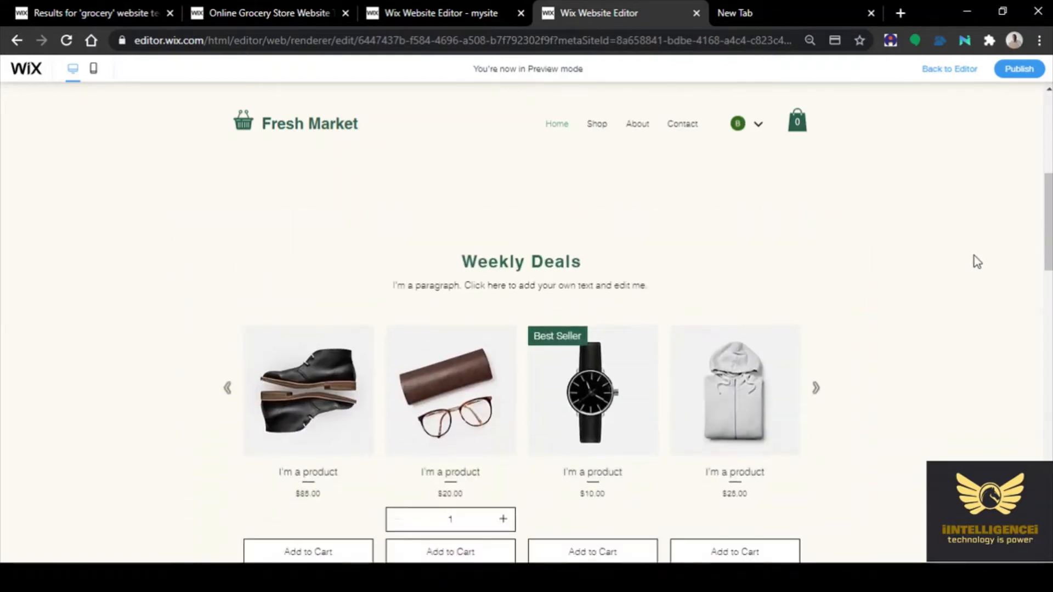
scroll(977, 261, "down", 10)
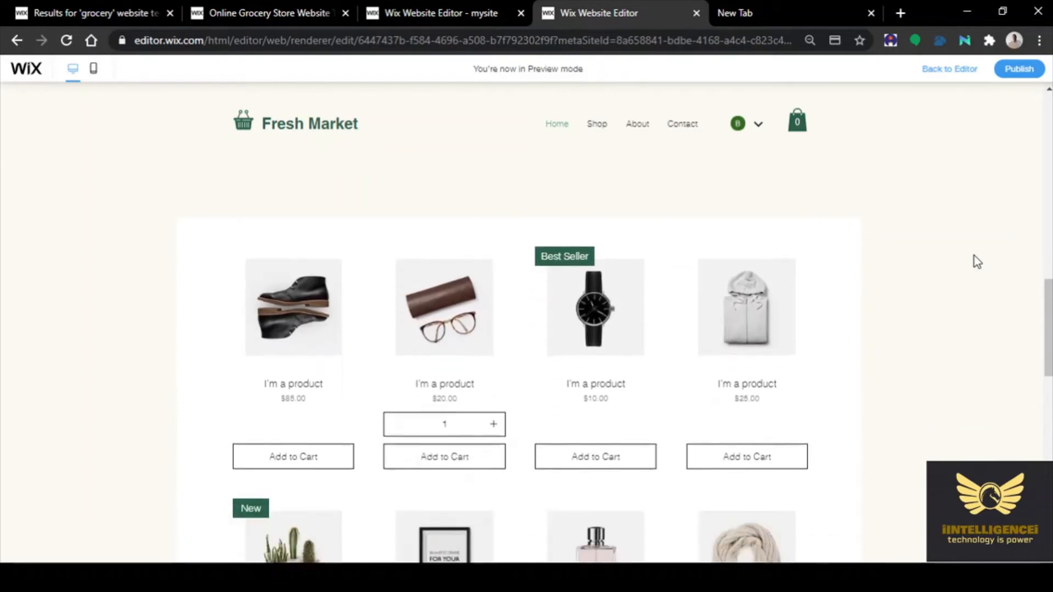
scroll(976, 261, "down", 10)
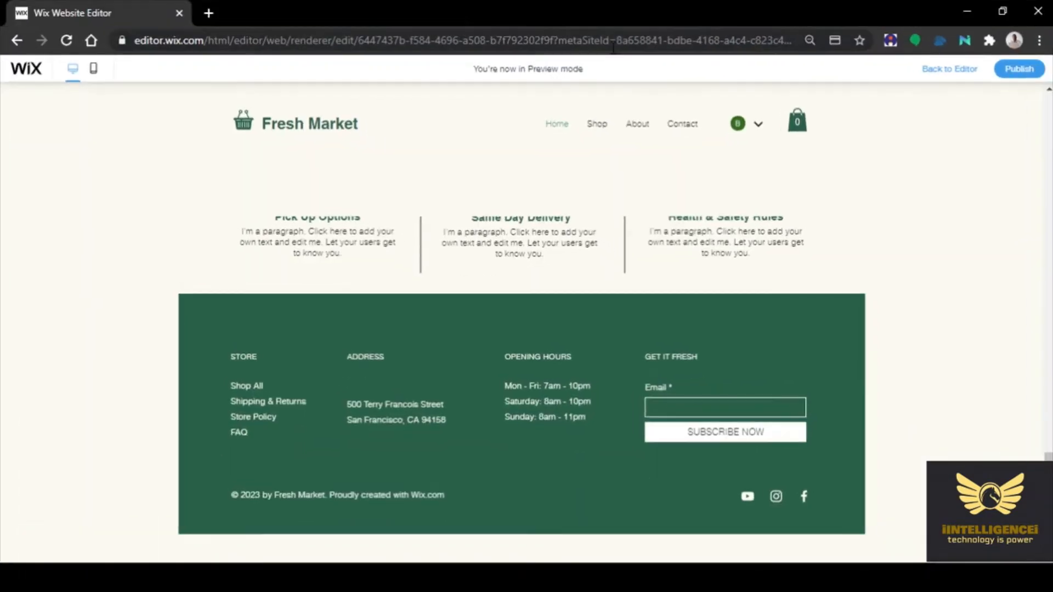
scroll(974, 243, "up", 10)
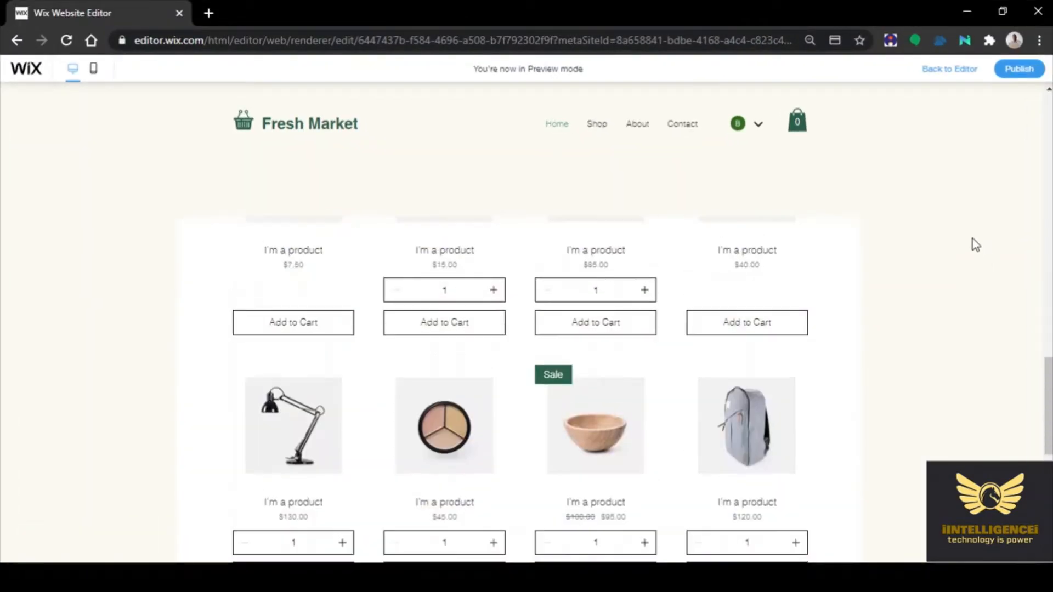
scroll(975, 243, "up", 5)
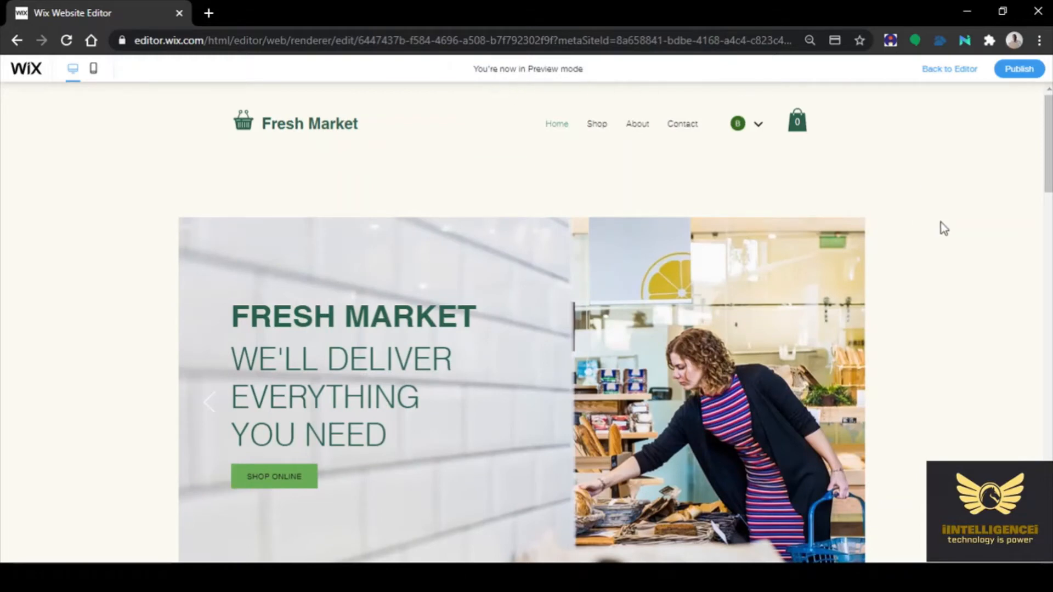
scroll(965, 227, "down", 10)
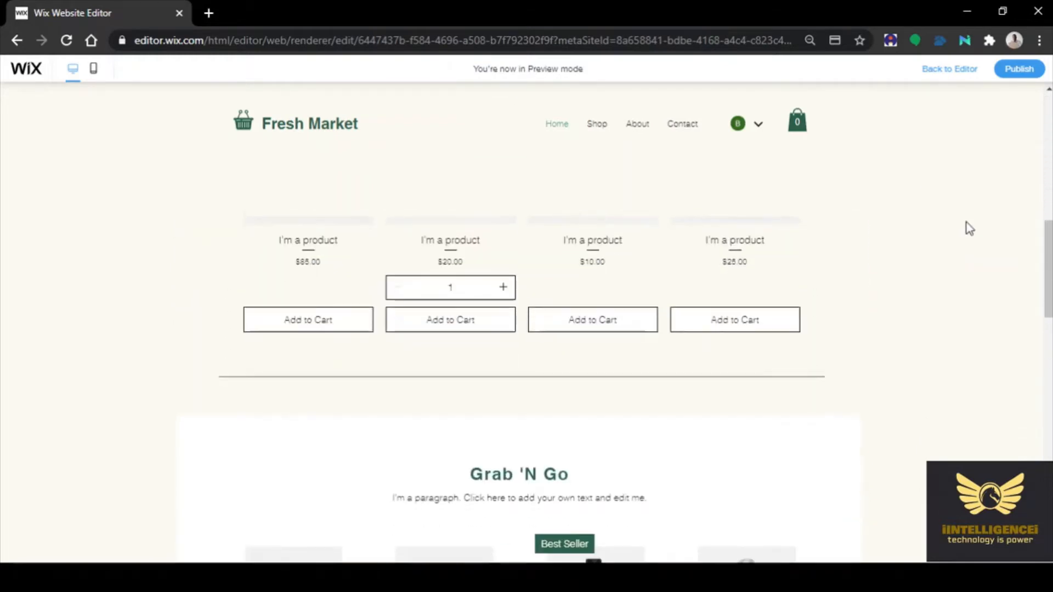
scroll(965, 230, "down", 10)
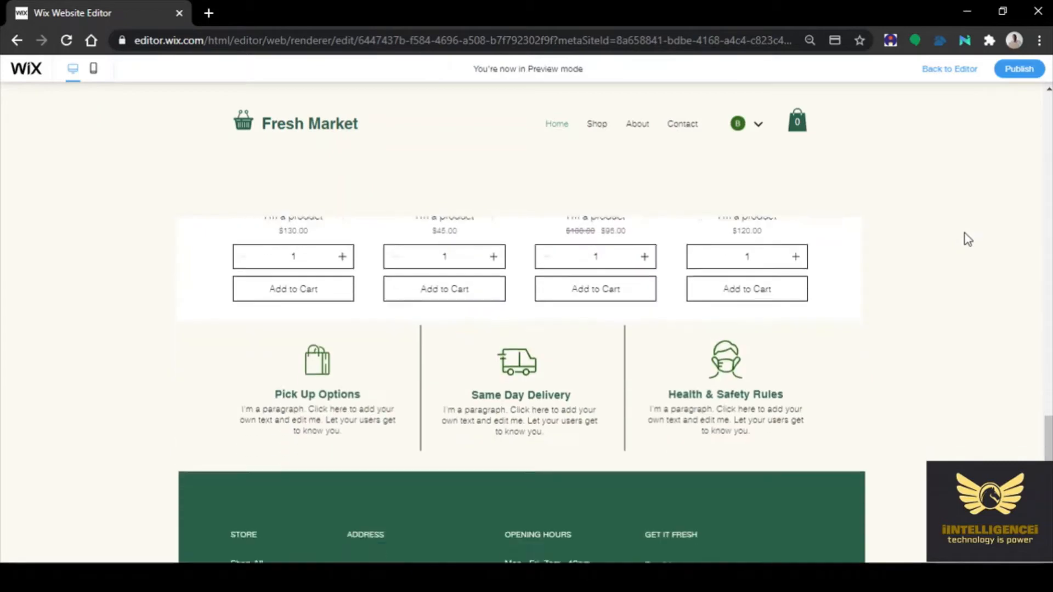
scroll(965, 240, "down", 3)
scroll(965, 240, "up", 10)
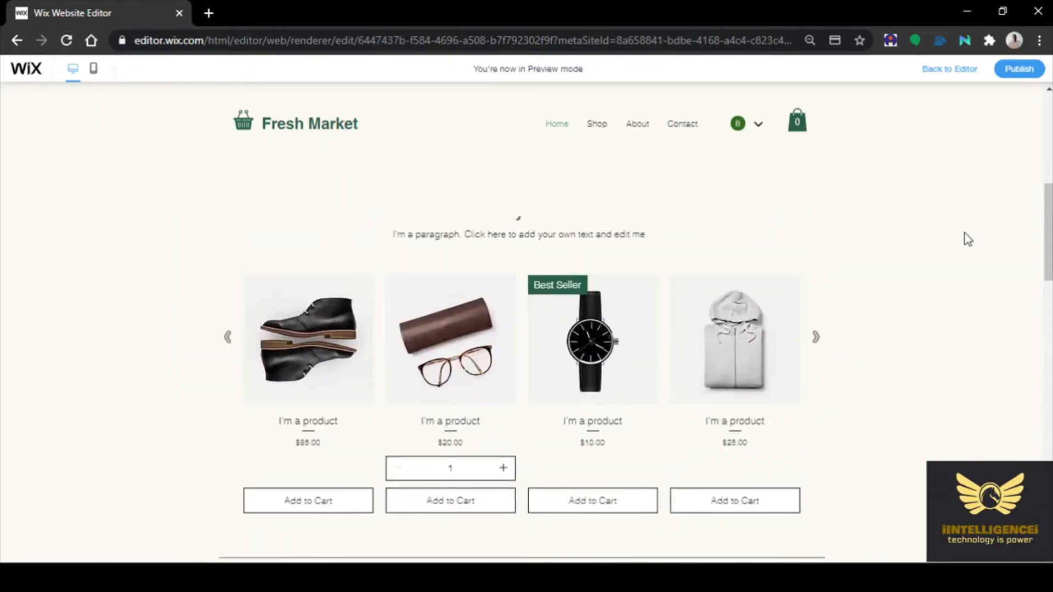
scroll(968, 240, "up", 5)
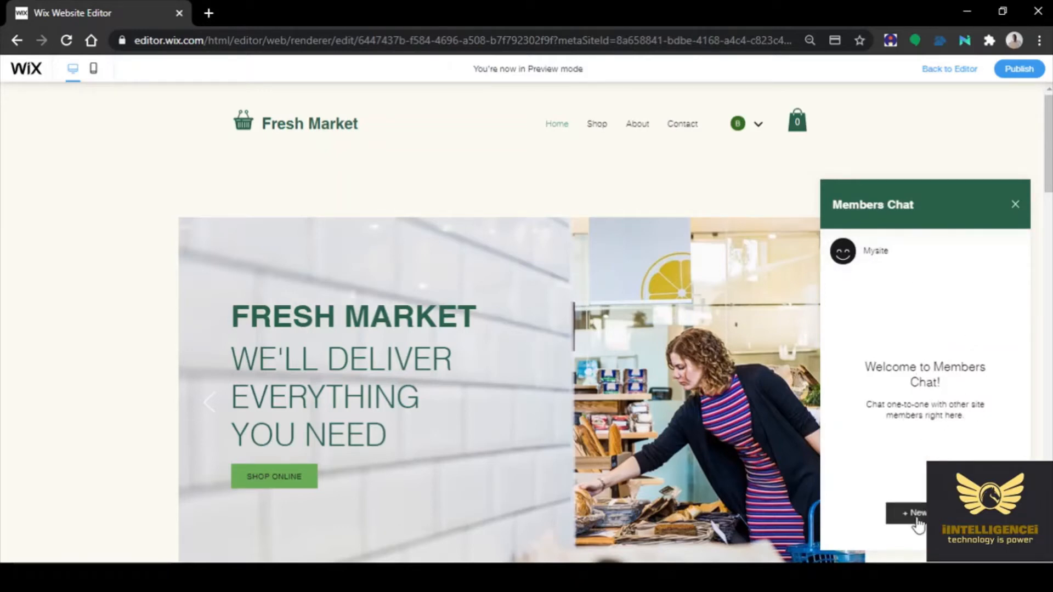
left_click(1015, 205)
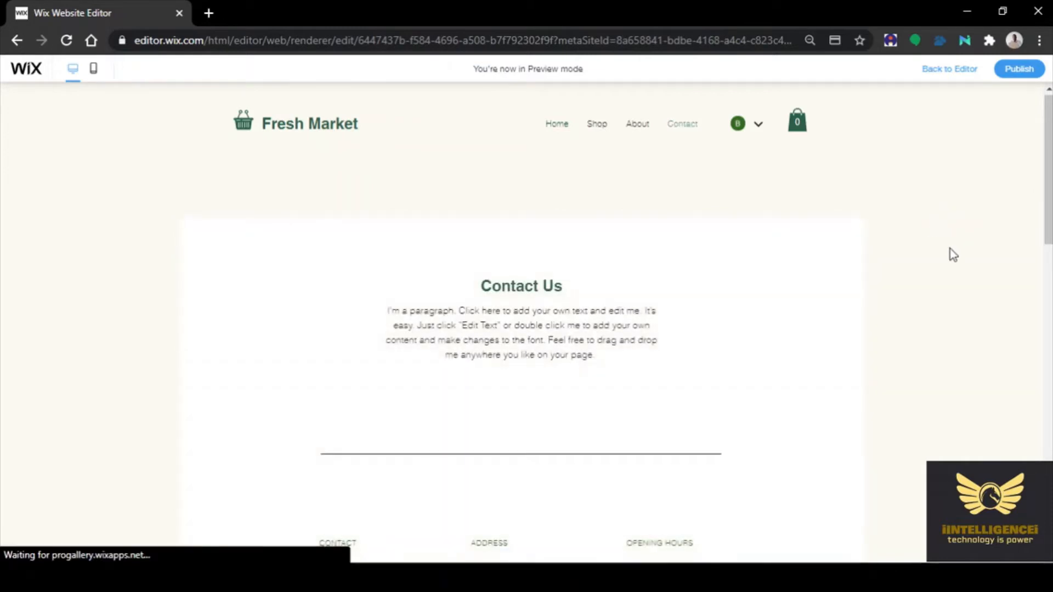
Scroll through the Contact and About pages in Preview
scroll(950, 249, "down", 7)
scroll(950, 248, "up", 4)
scroll(953, 255, "up", 3)
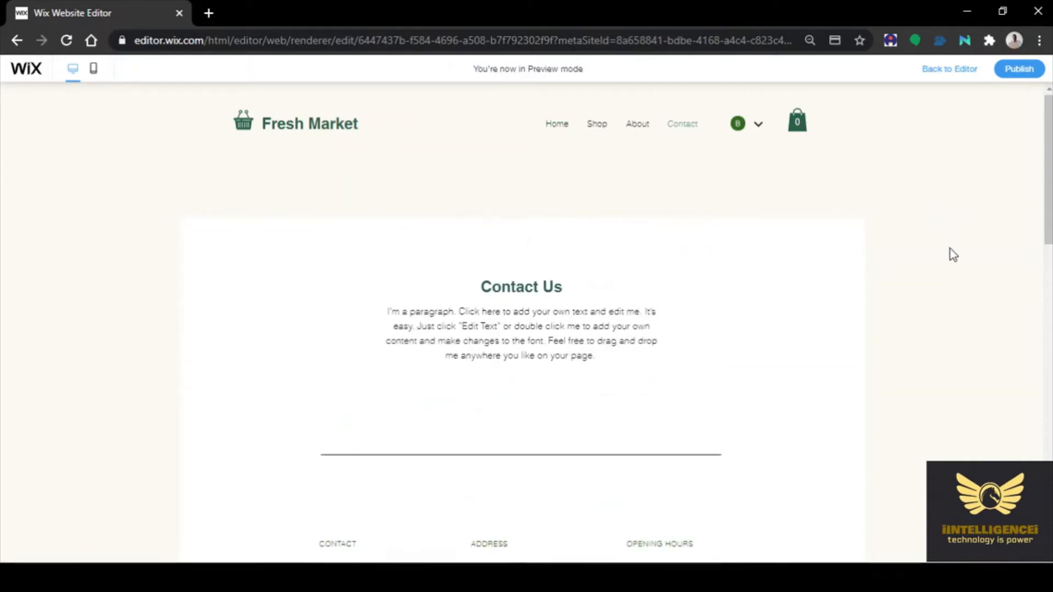
scroll(953, 255, "down", 10)
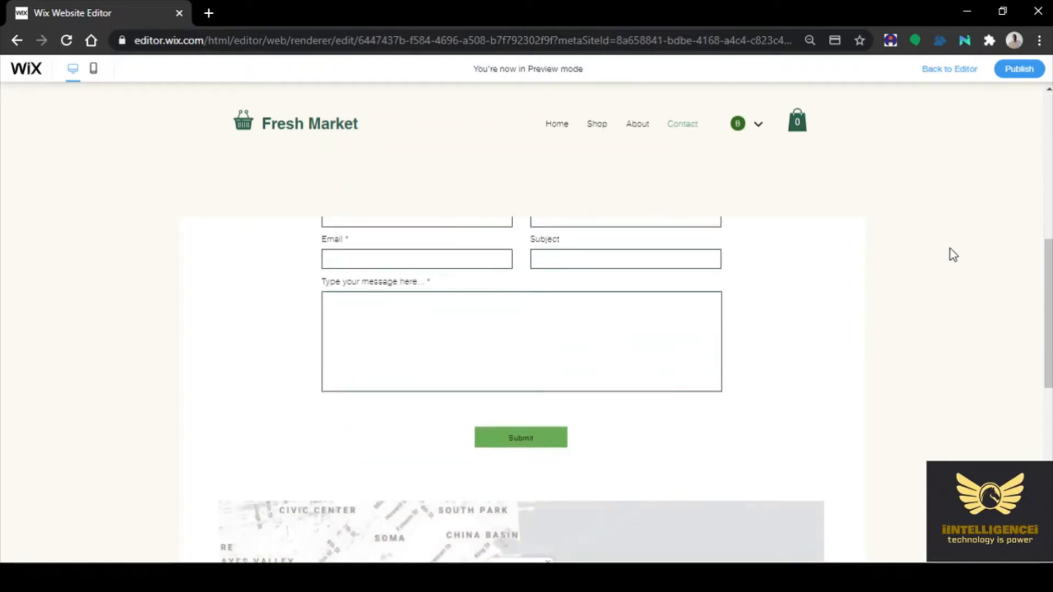
scroll(949, 249, "down", 5)
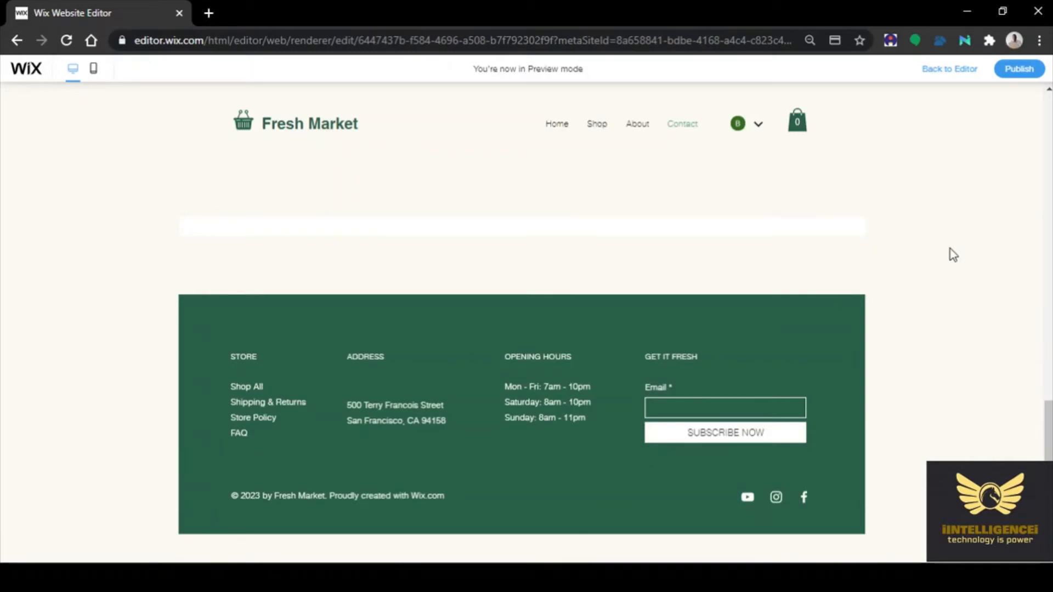
scroll(953, 255, "up", 15)
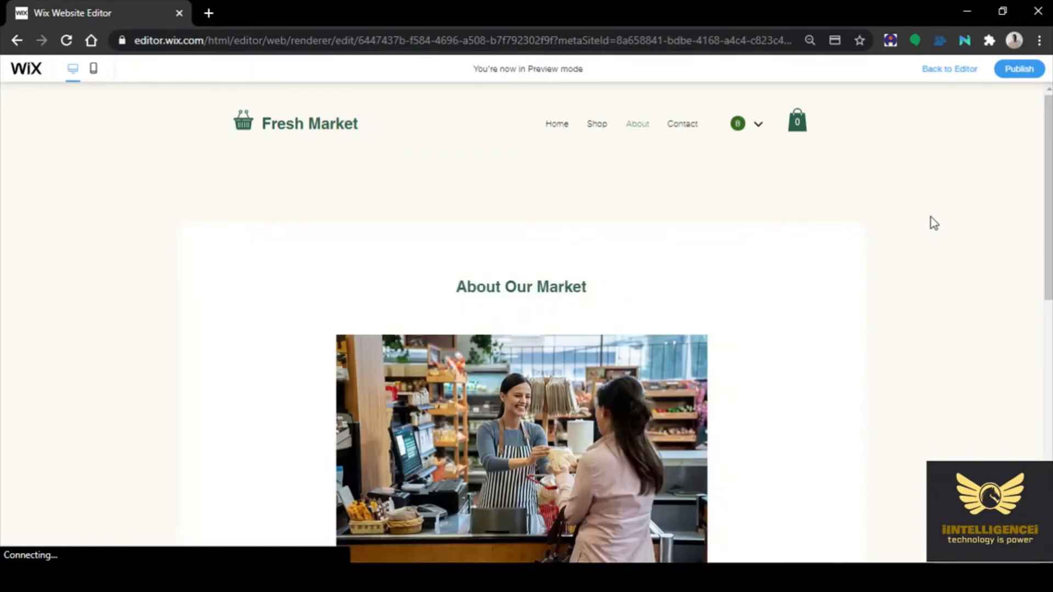
scroll(935, 245, "down", 6)
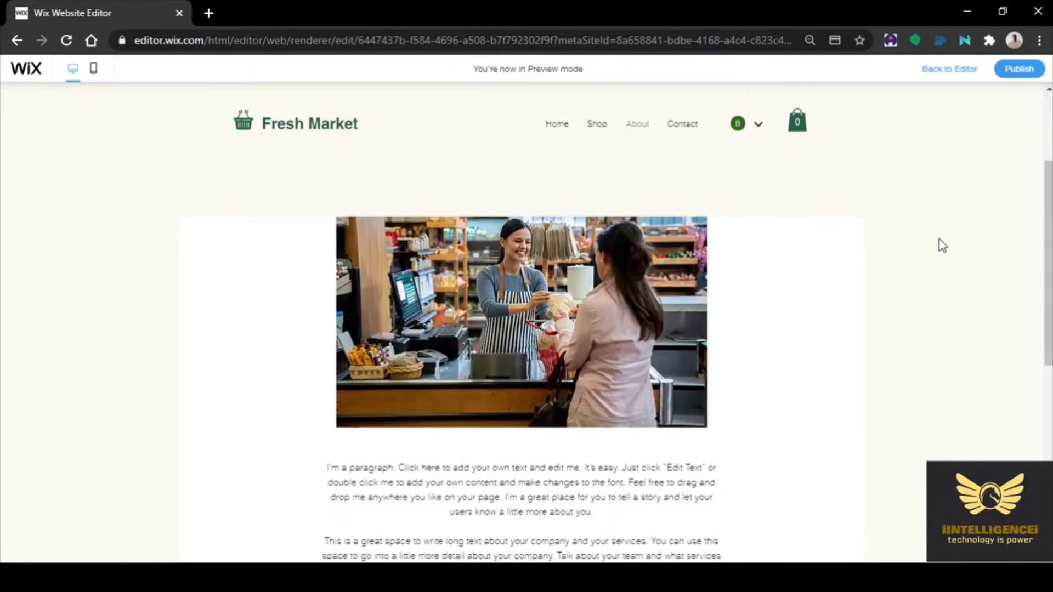
scroll(925, 245, "down", 5)
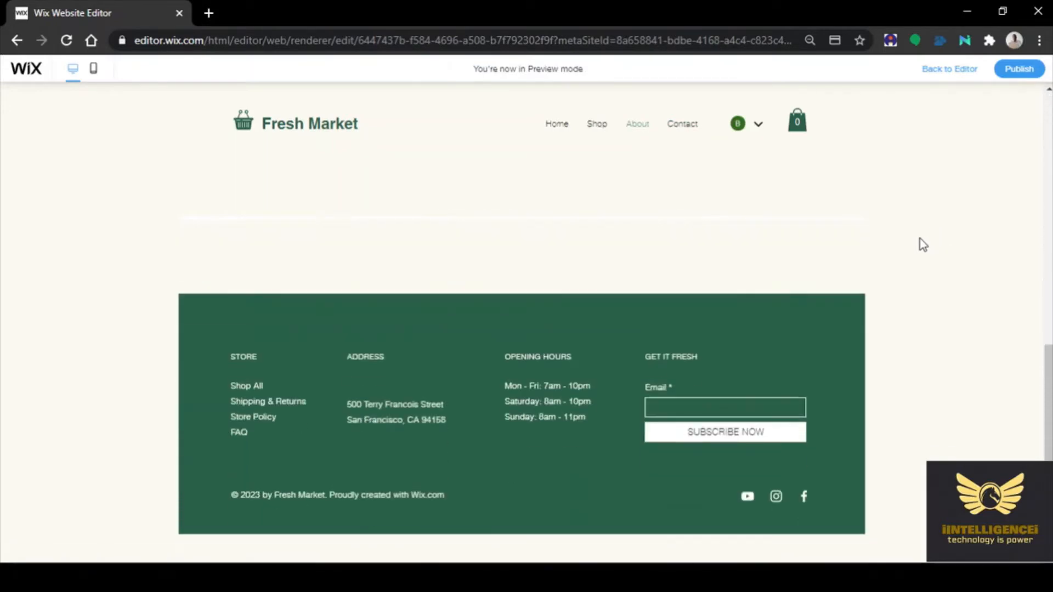
scroll(923, 245, "up", 10)
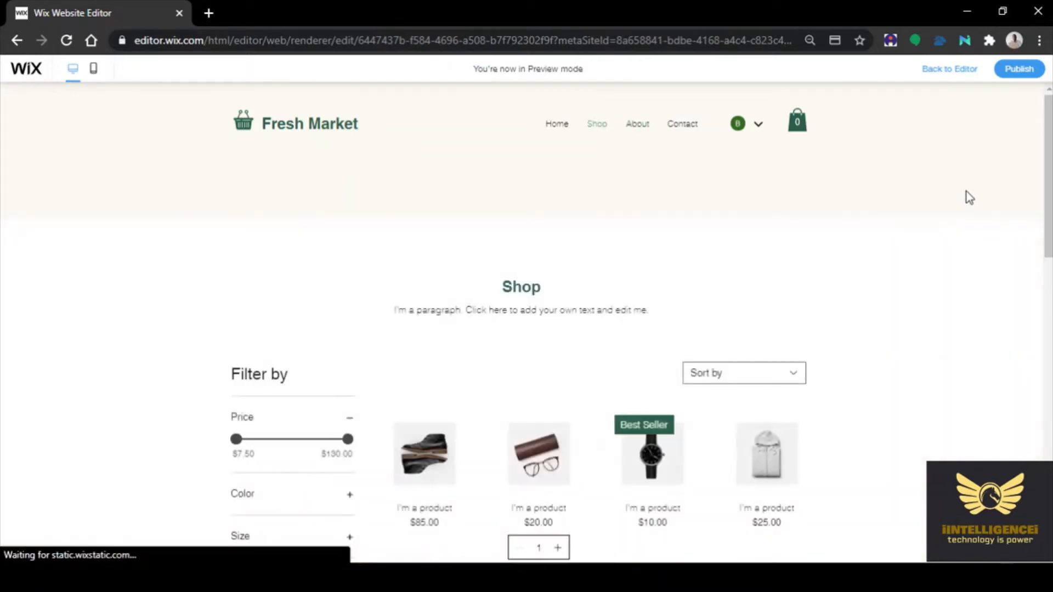
Sort the Shop products by Newest, then by price low to high
scroll(968, 196, "down", 5)
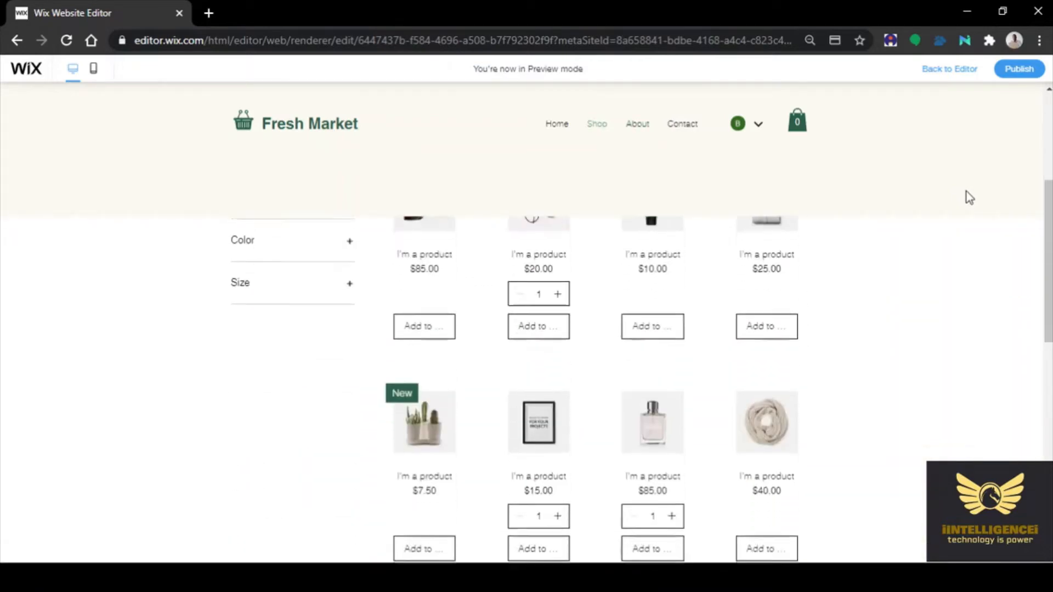
scroll(966, 193, "down", 8)
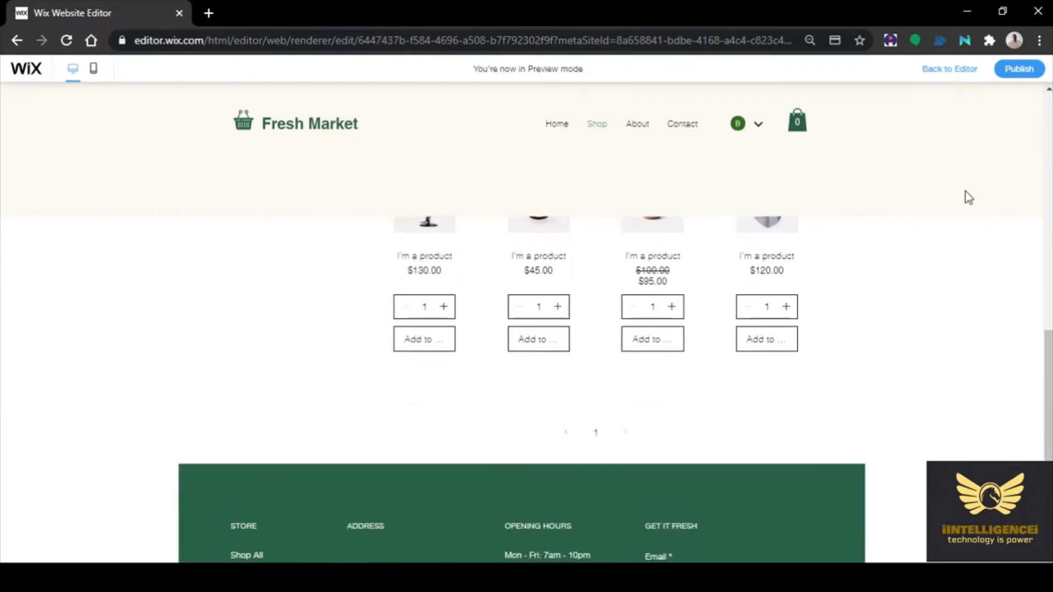
scroll(968, 197, "down", 3)
scroll(968, 198, "up", 12)
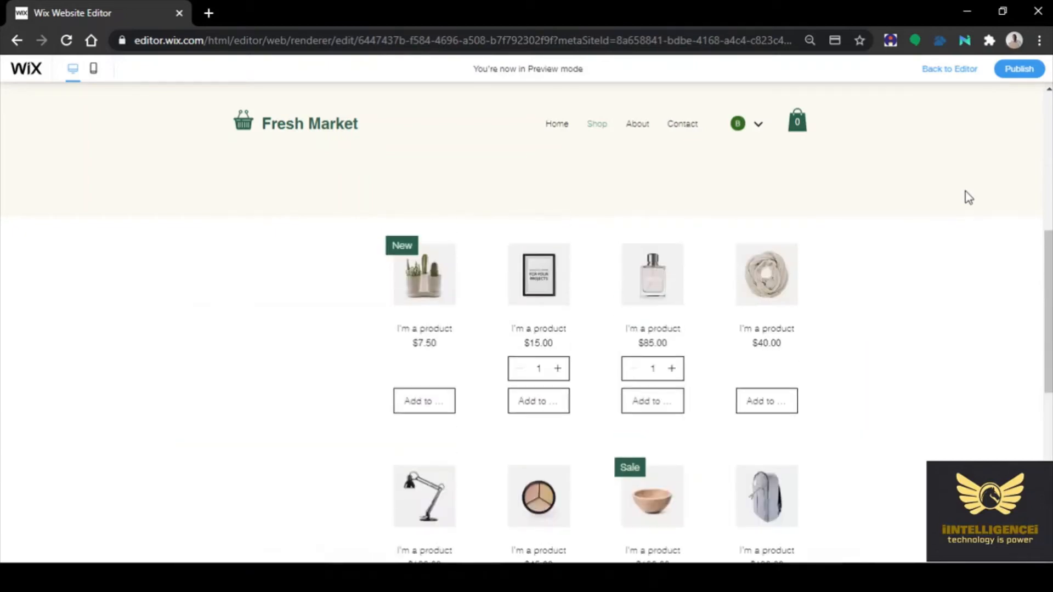
scroll(966, 195, "up", 6)
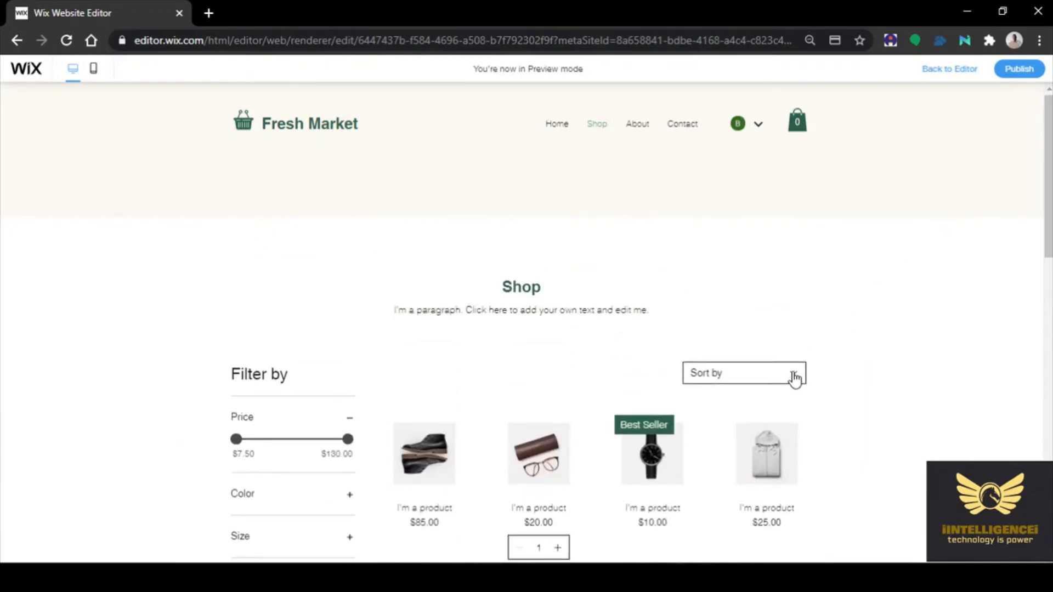
left_click(793, 378)
scroll(885, 340, "down", 1)
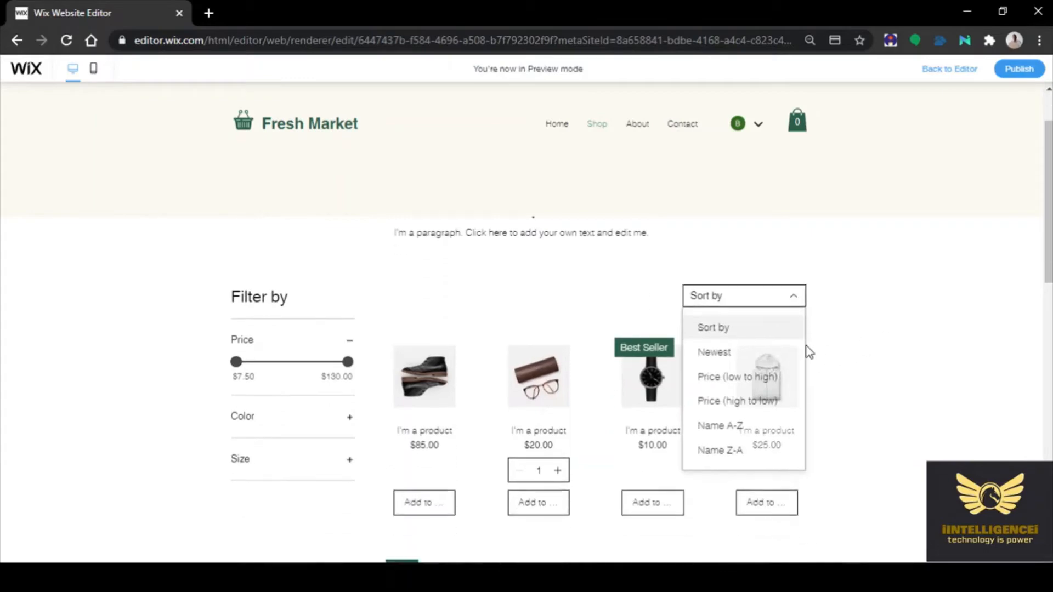
left_click(725, 357)
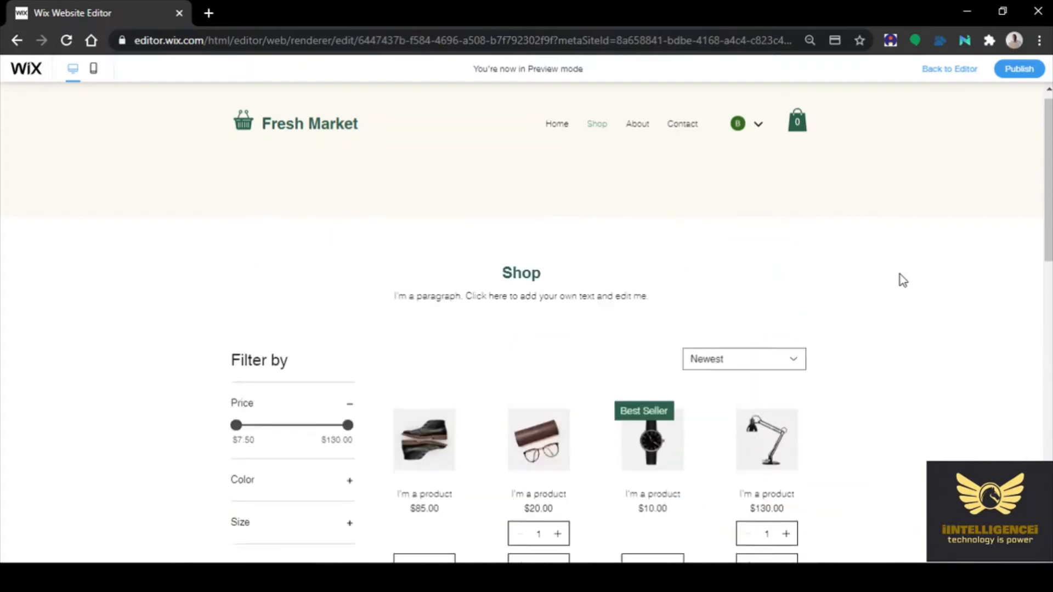
left_click(749, 375)
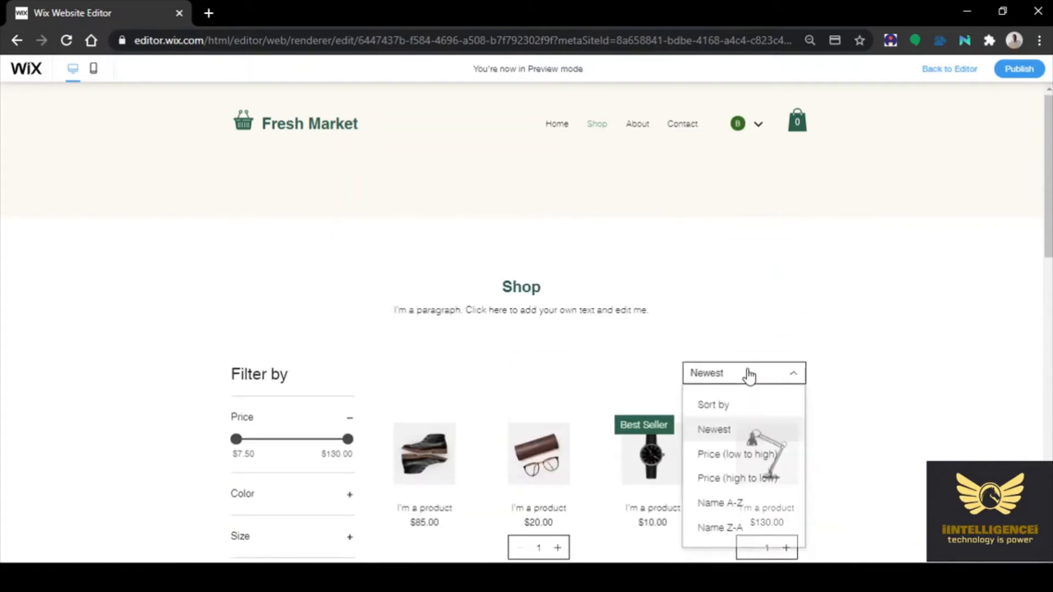
scroll(747, 375, "down", 1)
left_click(732, 378)
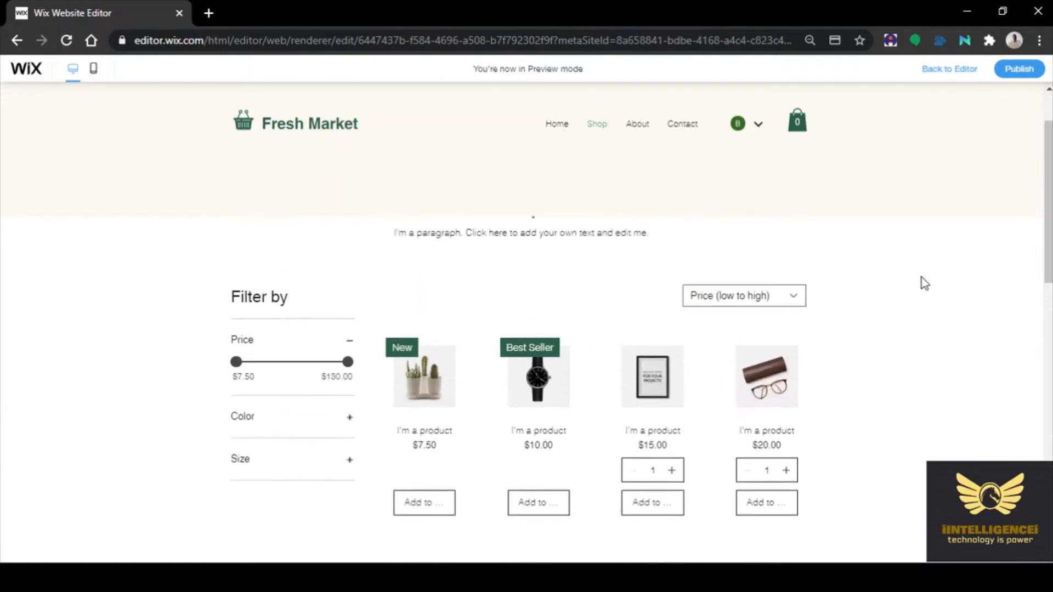
Sort by price high to low, name A-Z and Z-A, finishing on Newest
left_click(782, 305)
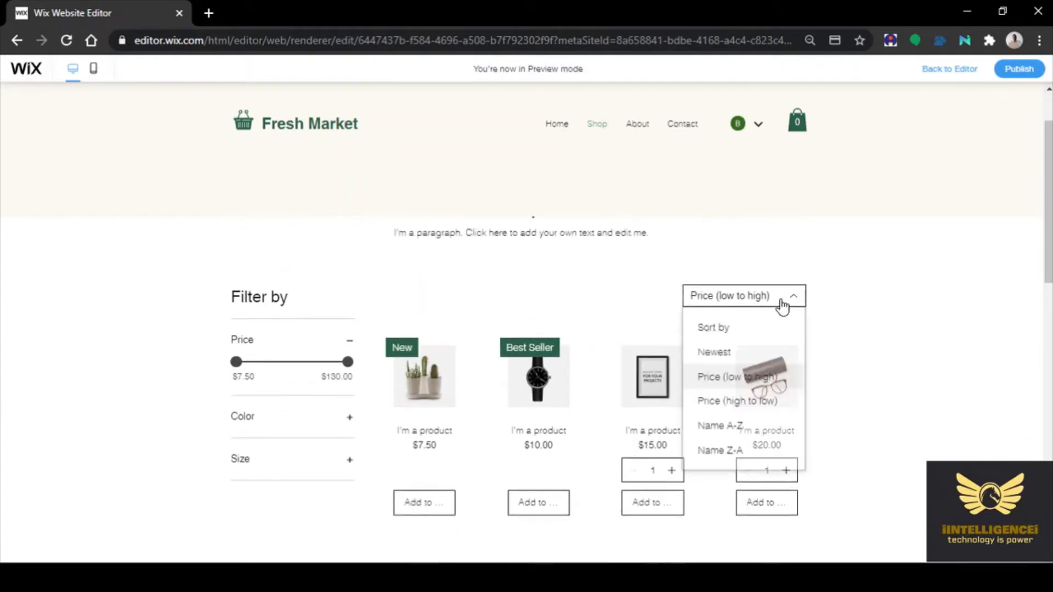
left_click(729, 400)
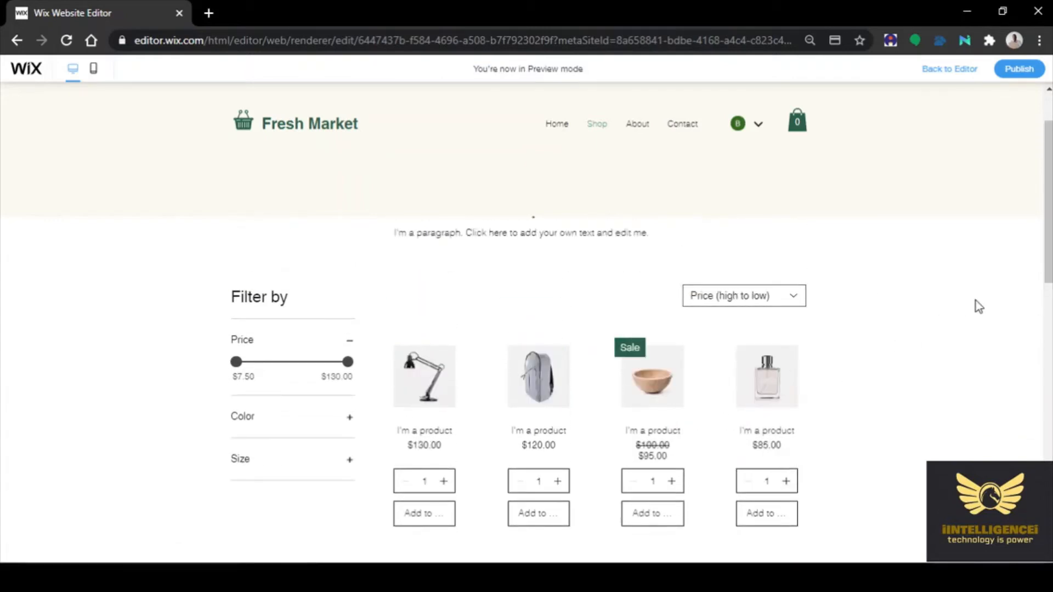
left_click(728, 299)
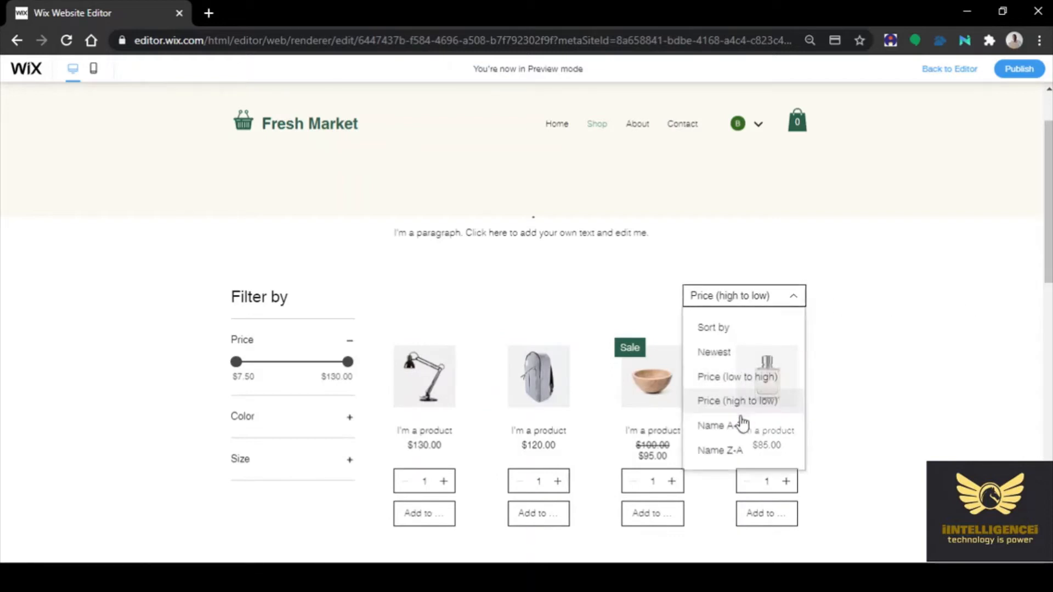
left_click(725, 427)
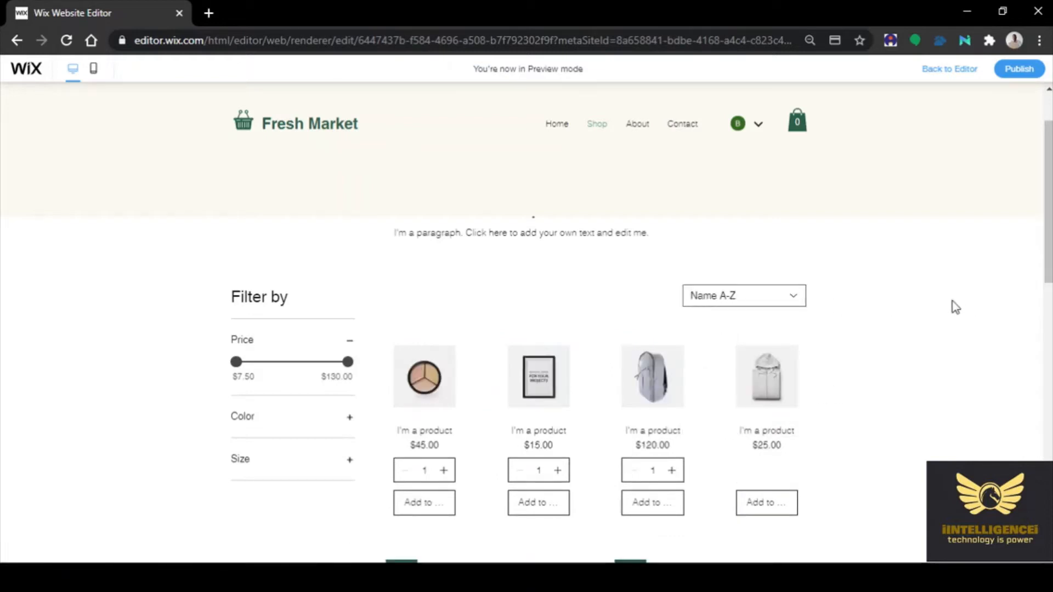
left_click(743, 305)
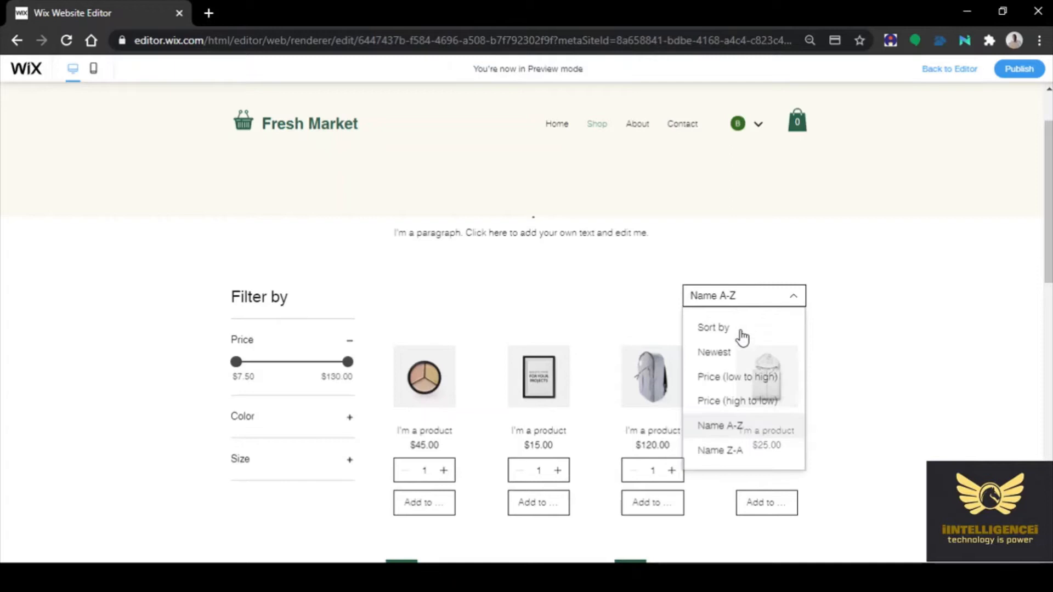
left_click(735, 450)
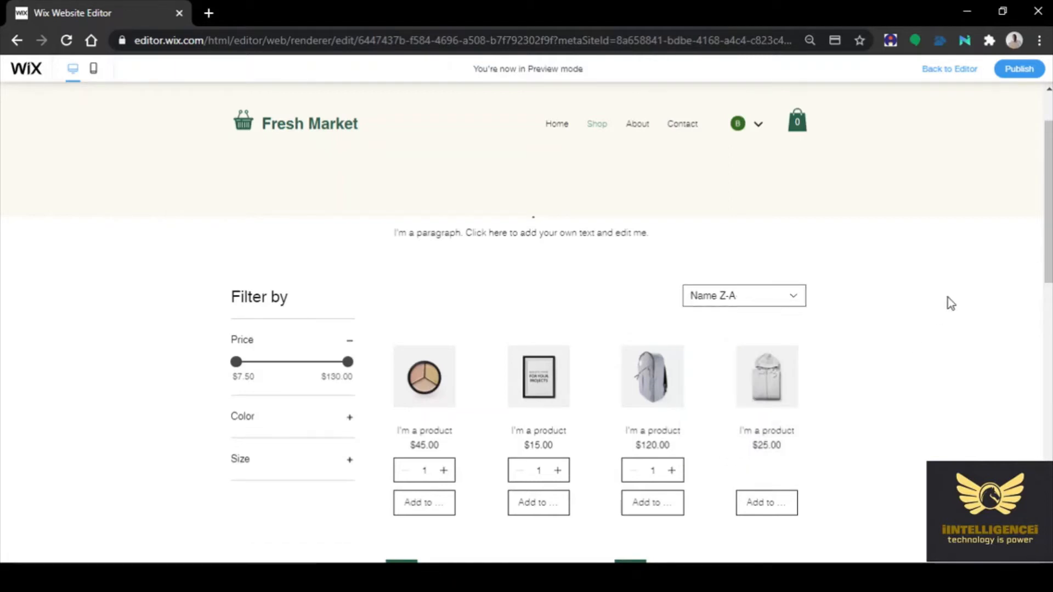
left_click(759, 302)
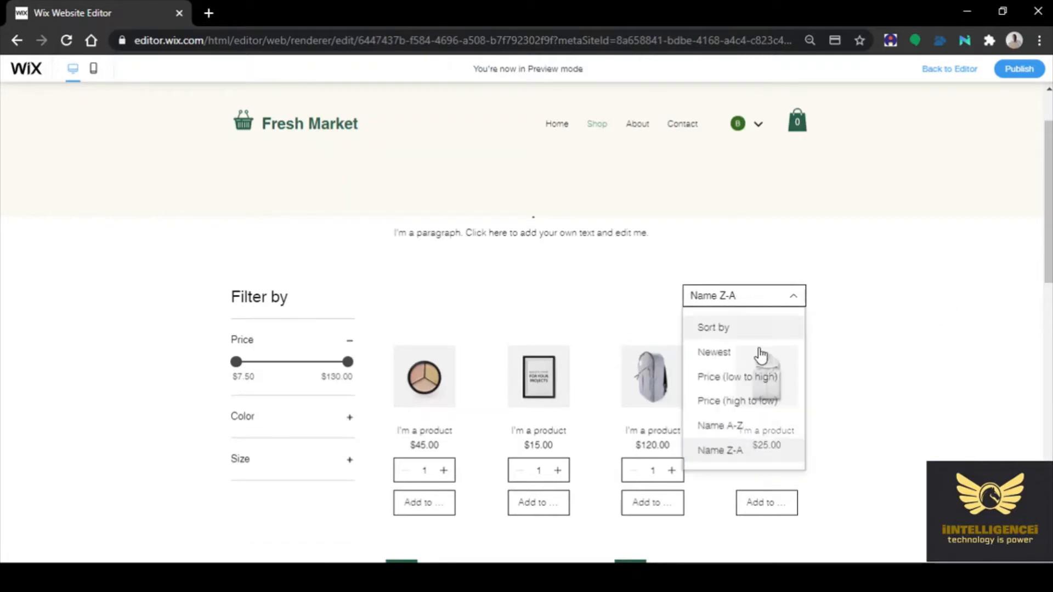
left_click(727, 355)
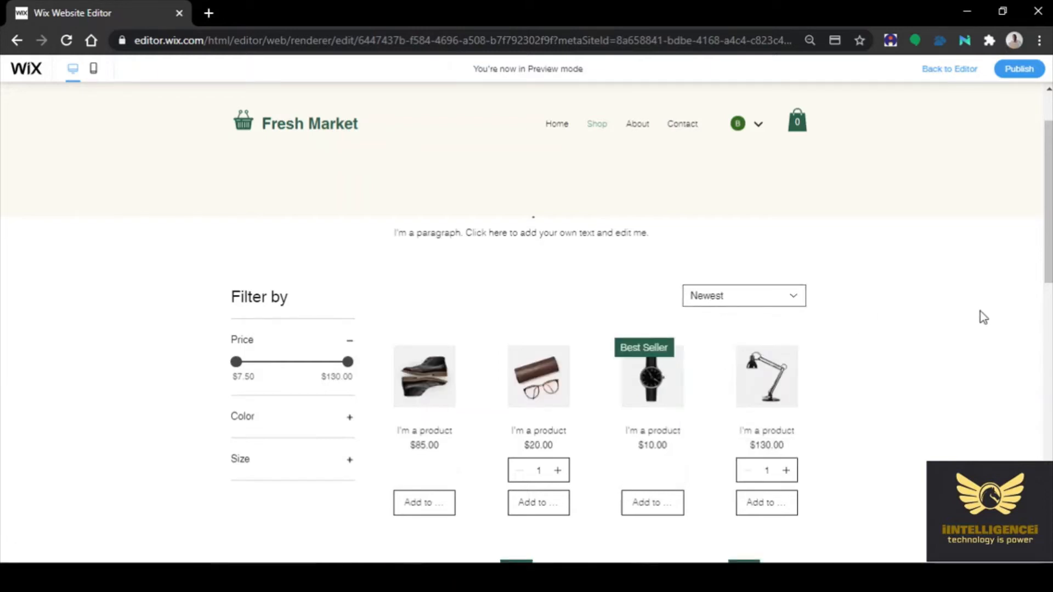
scroll(982, 317, "down", 3)
scroll(982, 318, "up", 3)
scroll(953, 386, "down", 10)
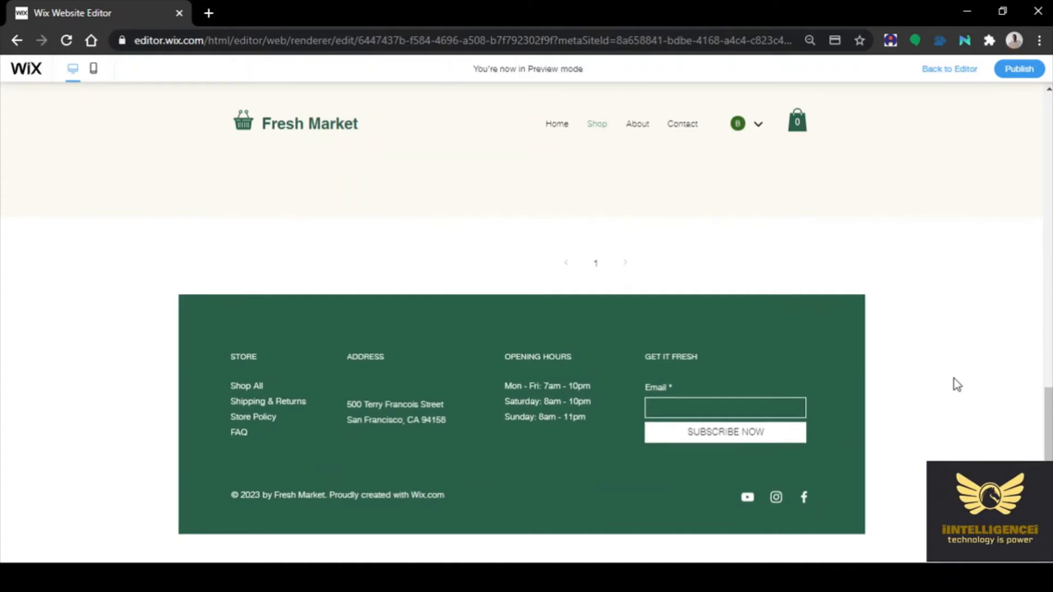
scroll(952, 378, "up", 10)
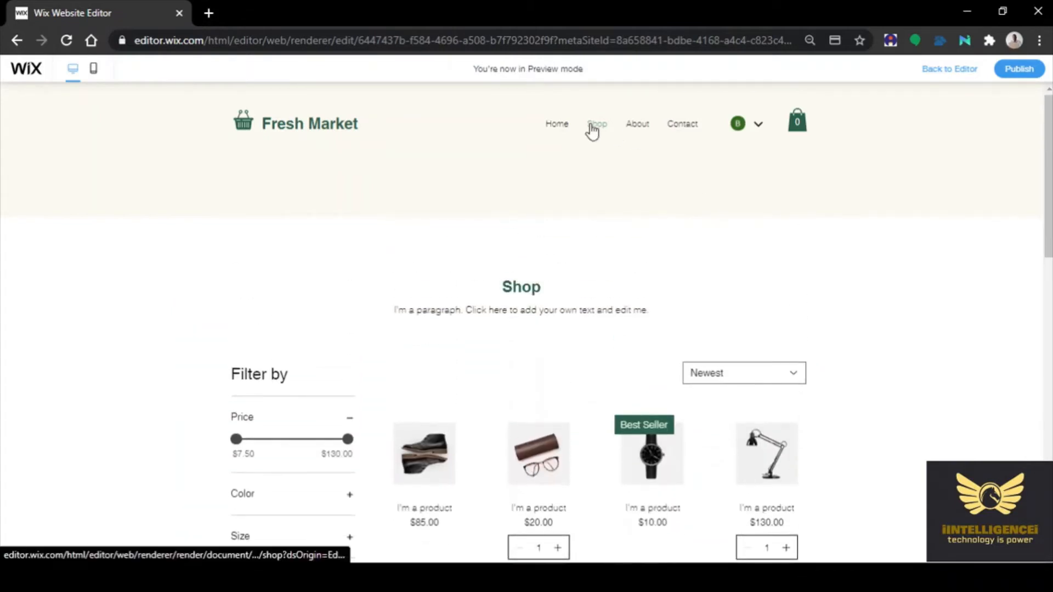
Go to the Home page and move the hero slideshow back two slides, then forward one
left_click(556, 126)
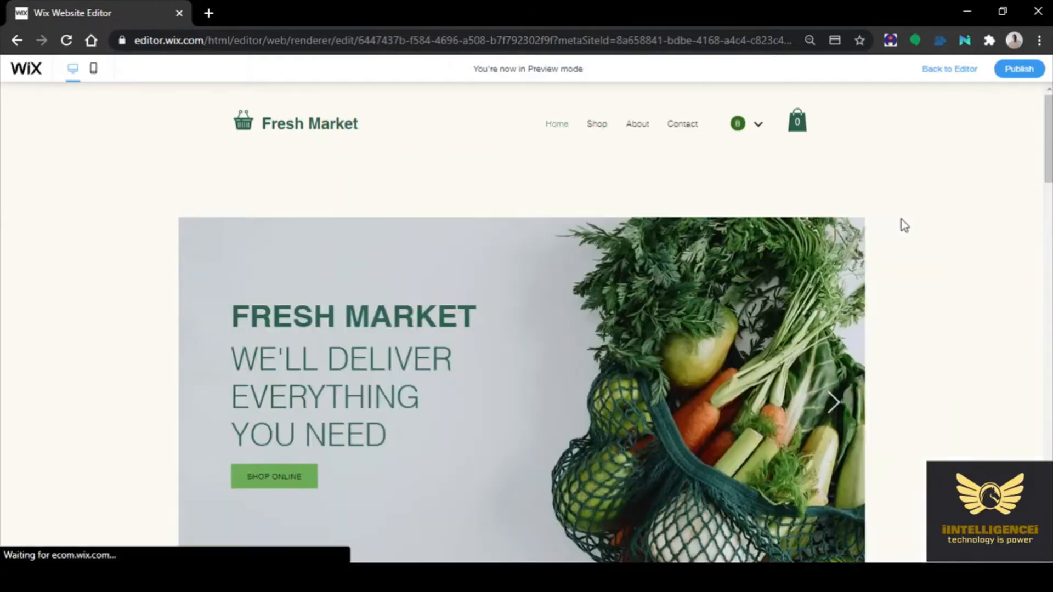
scroll(968, 254, "down", 2)
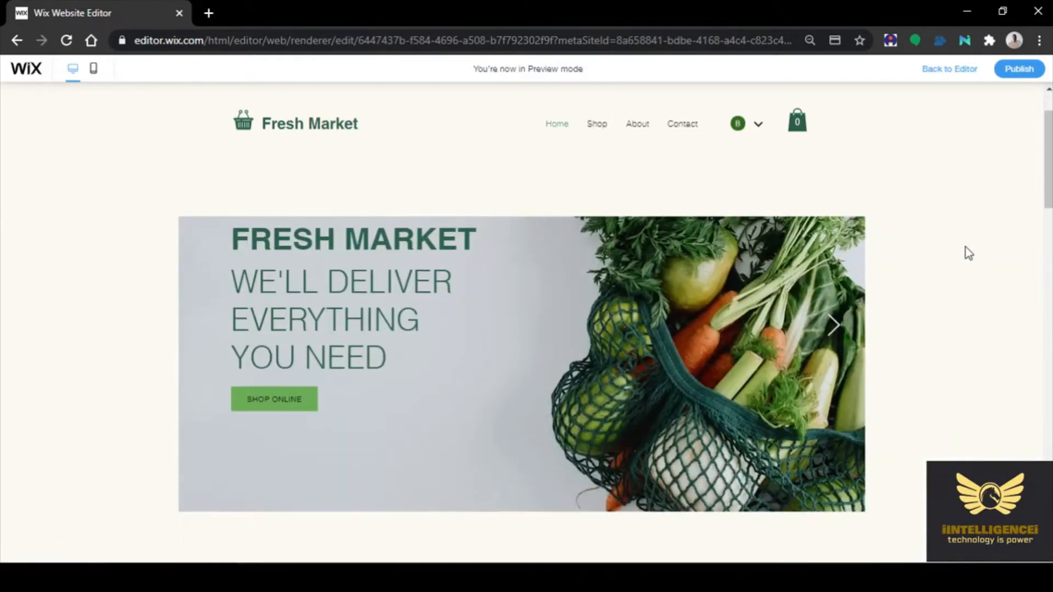
scroll(968, 254, "up", 2)
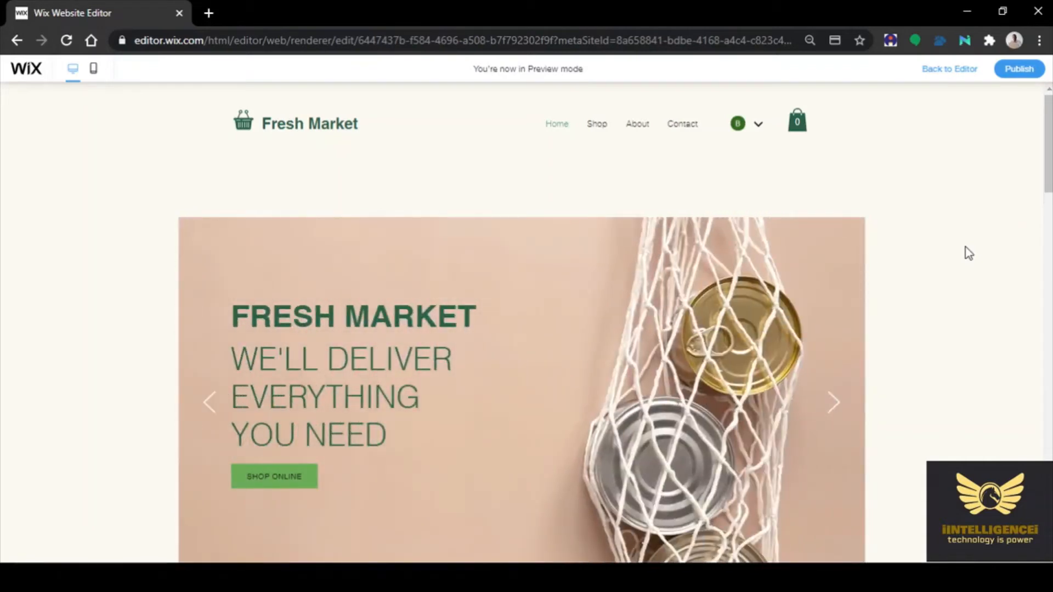
scroll(969, 253, "down", 2)
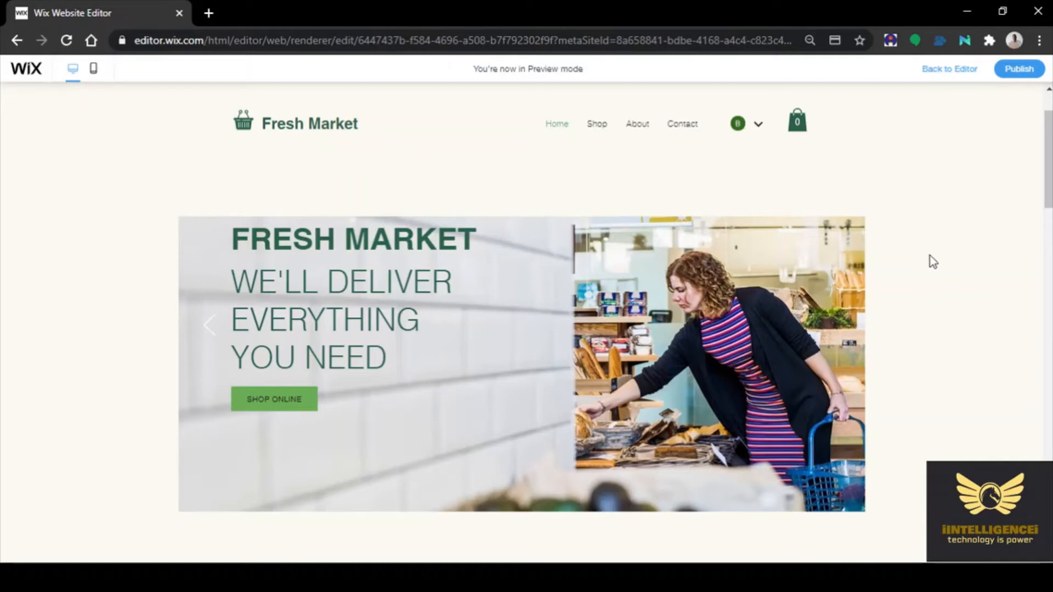
left_click(203, 333)
left_click(204, 332)
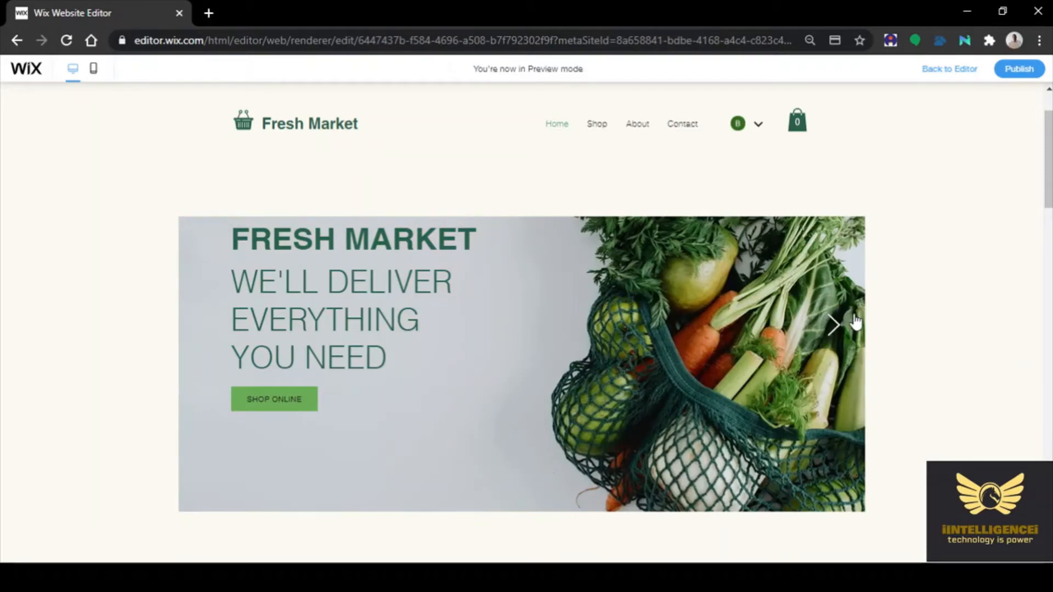
left_click(830, 334)
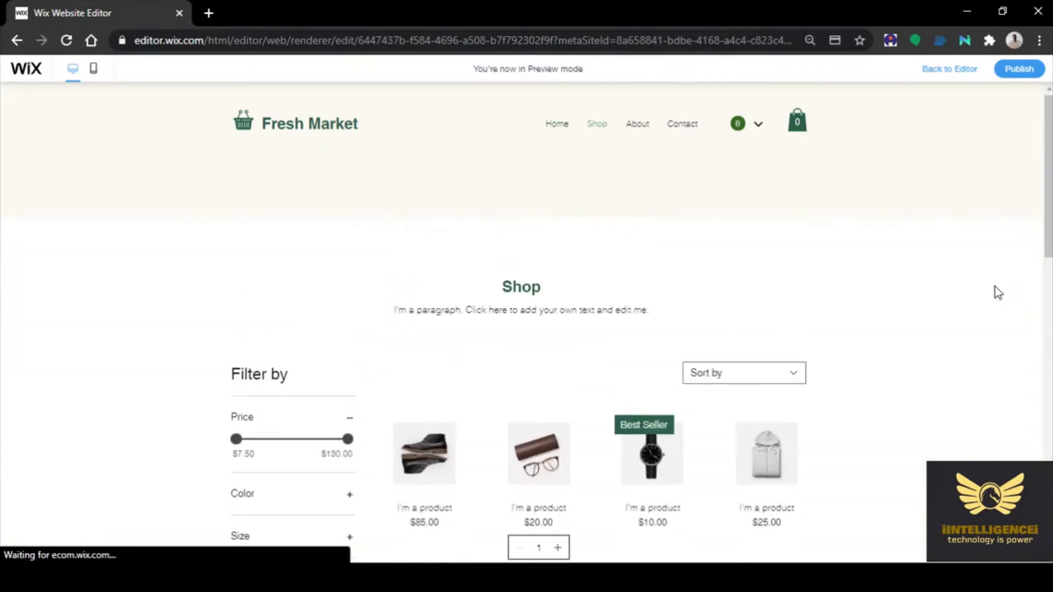
Scroll the Shop and Home pages to the footer and back, then open and close the member account menu
scroll(985, 284, "down", 10)
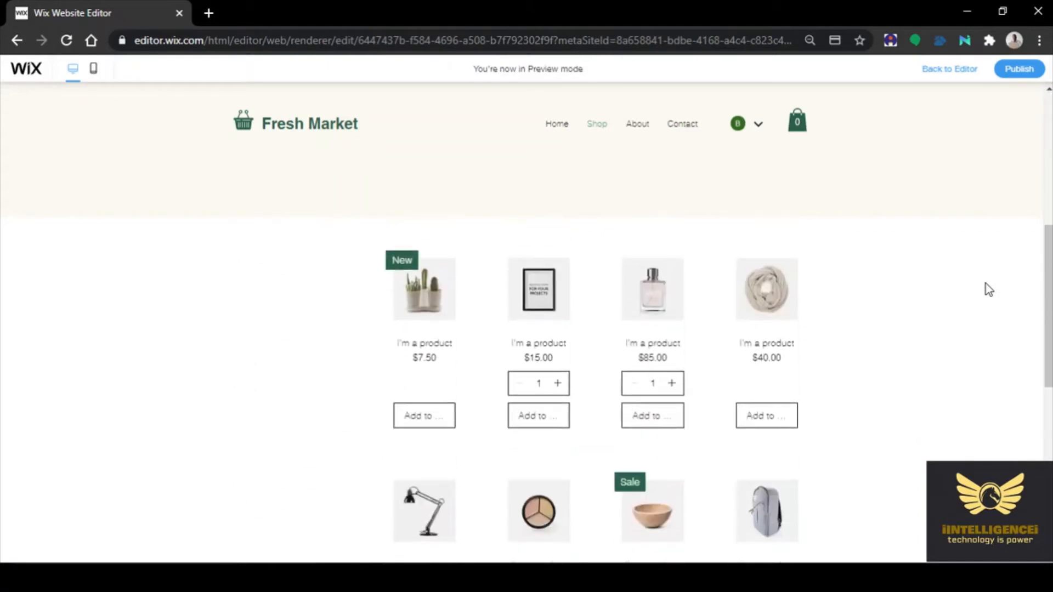
scroll(979, 281, "down", 2)
scroll(978, 281, "up", 10)
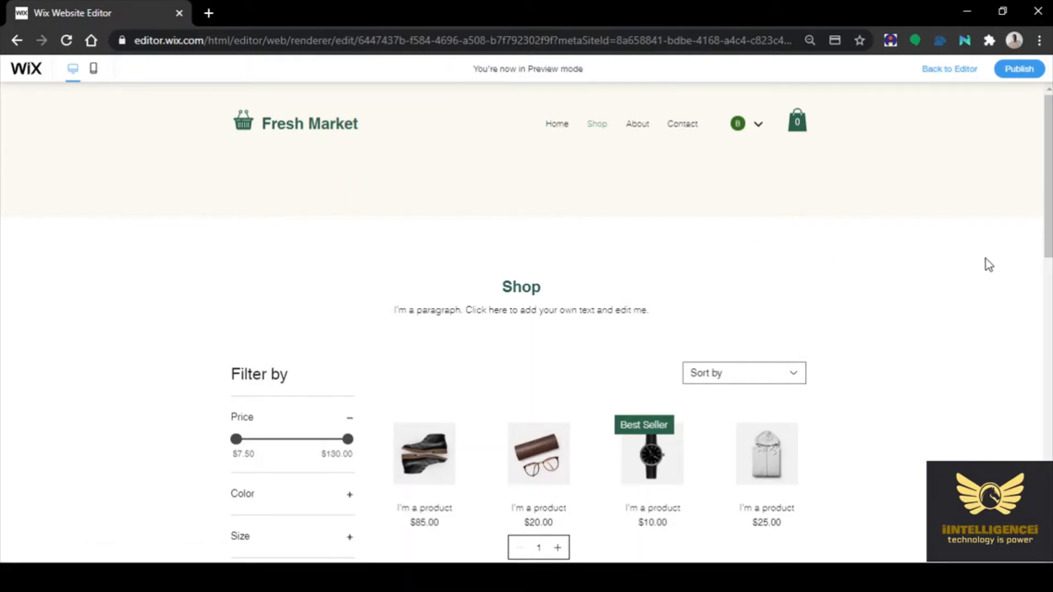
scroll(987, 264, "down", 10)
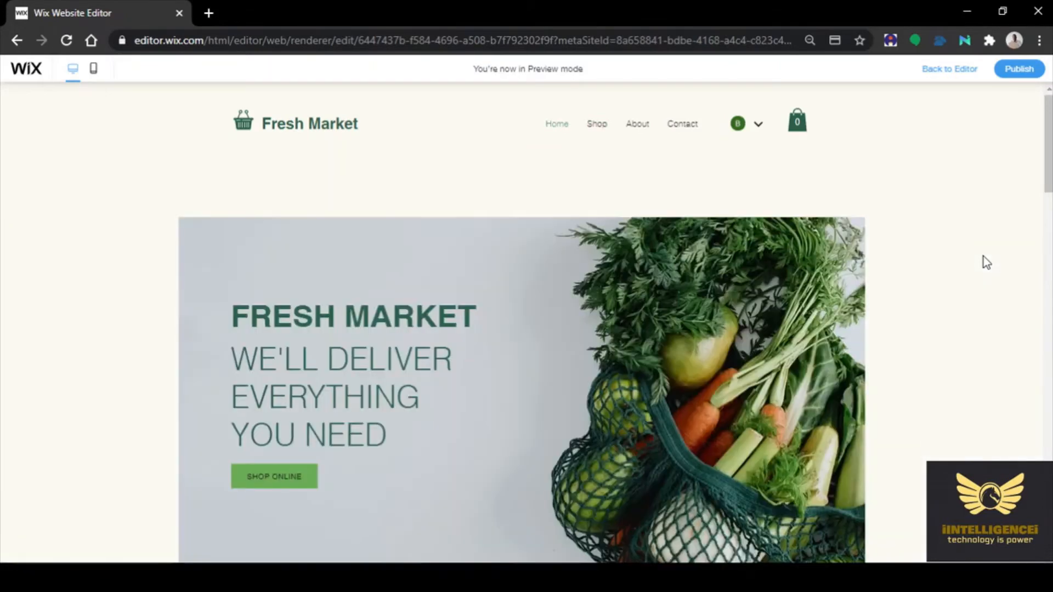
scroll(986, 262, "down", 8)
scroll(982, 255, "down", 10)
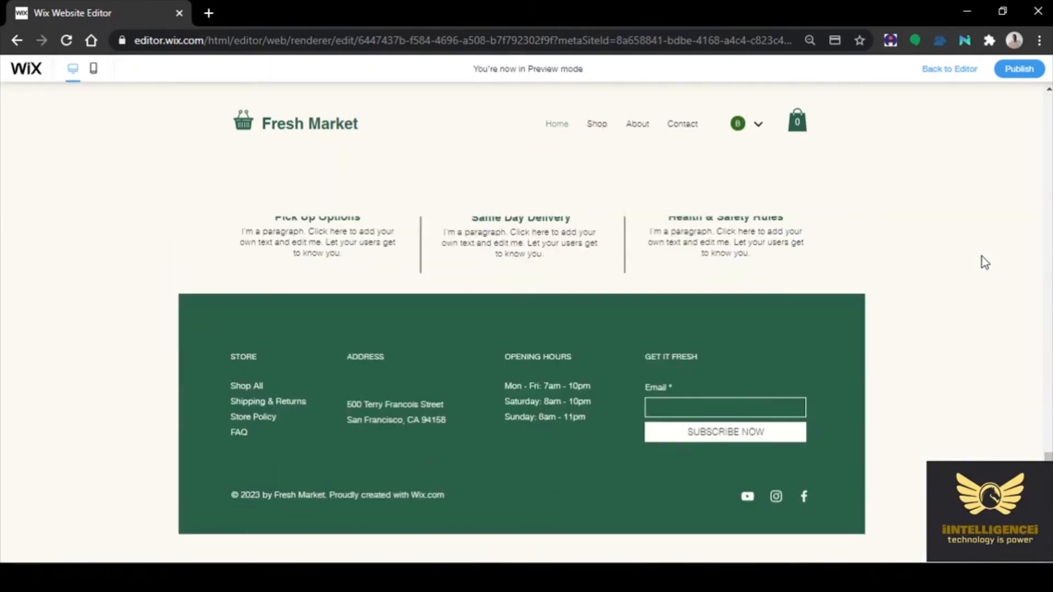
scroll(981, 256, "up", 15)
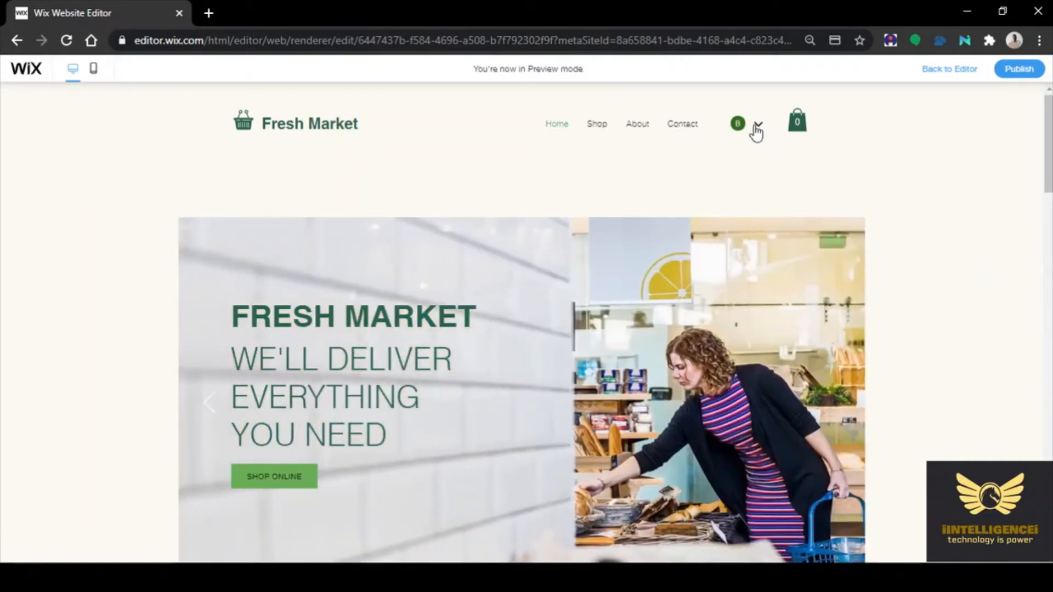
left_click(757, 130)
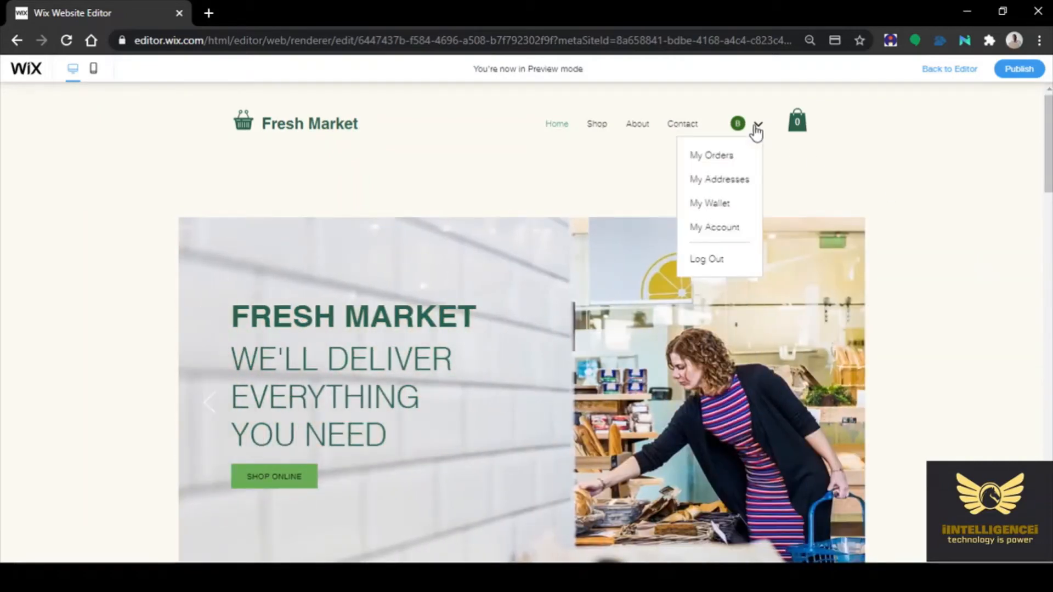
left_click(961, 170)
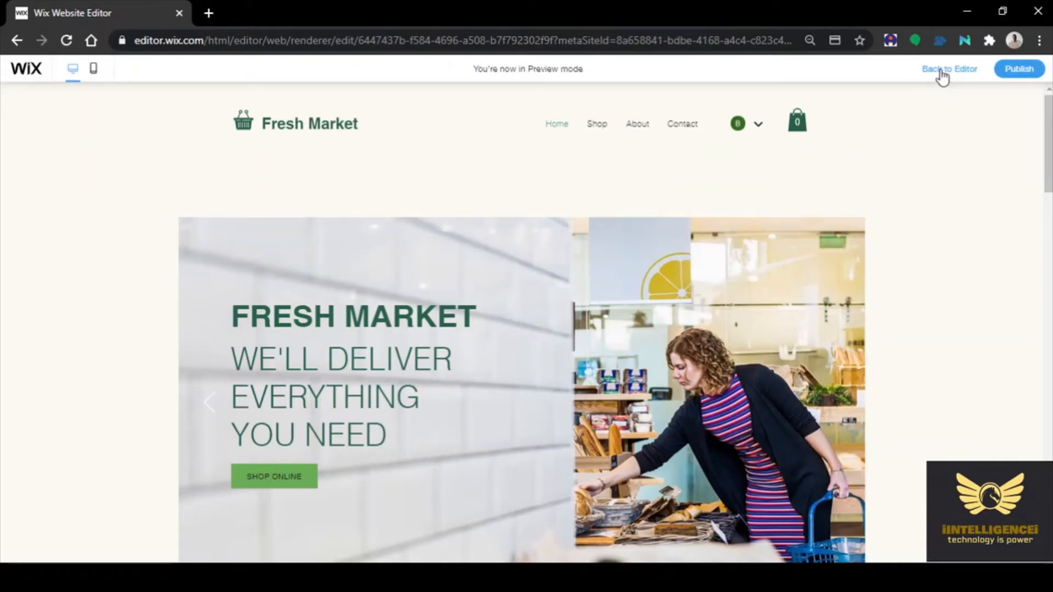
Drag the editor tab into the other Chrome window showing the Fresh Market grocery template
left_click_drag(117, 2, 465, 21)
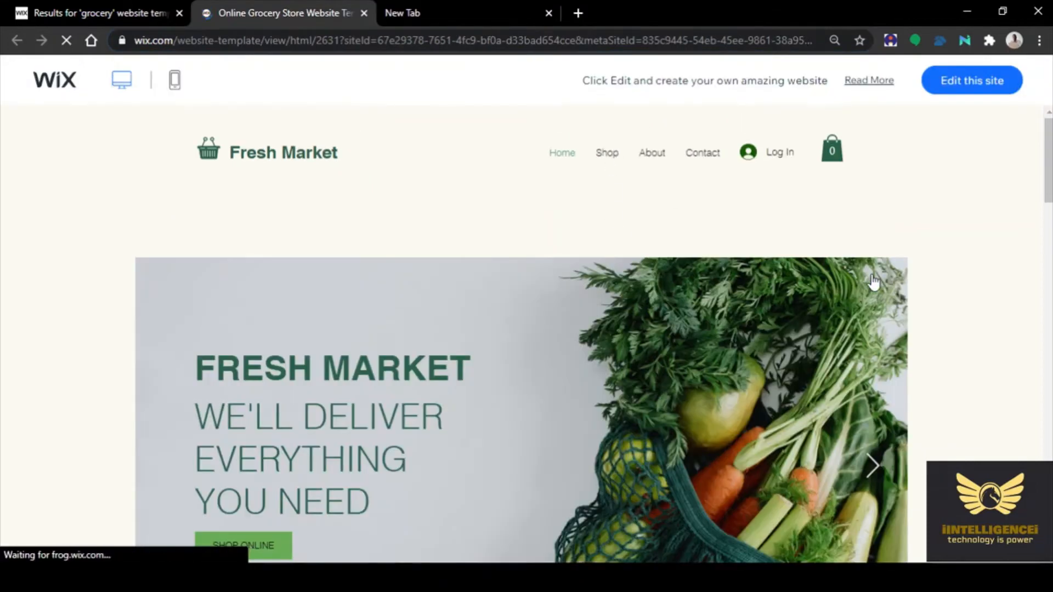
Close the template tab, open Gmail, and switch to the other Google account's inbox
left_click(364, 13)
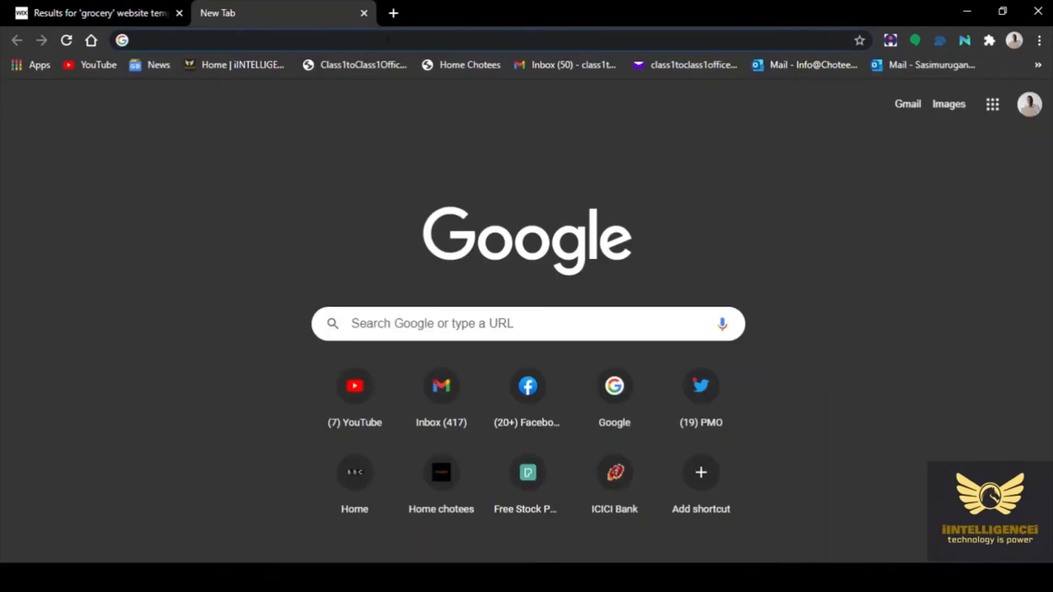
left_click(584, 64)
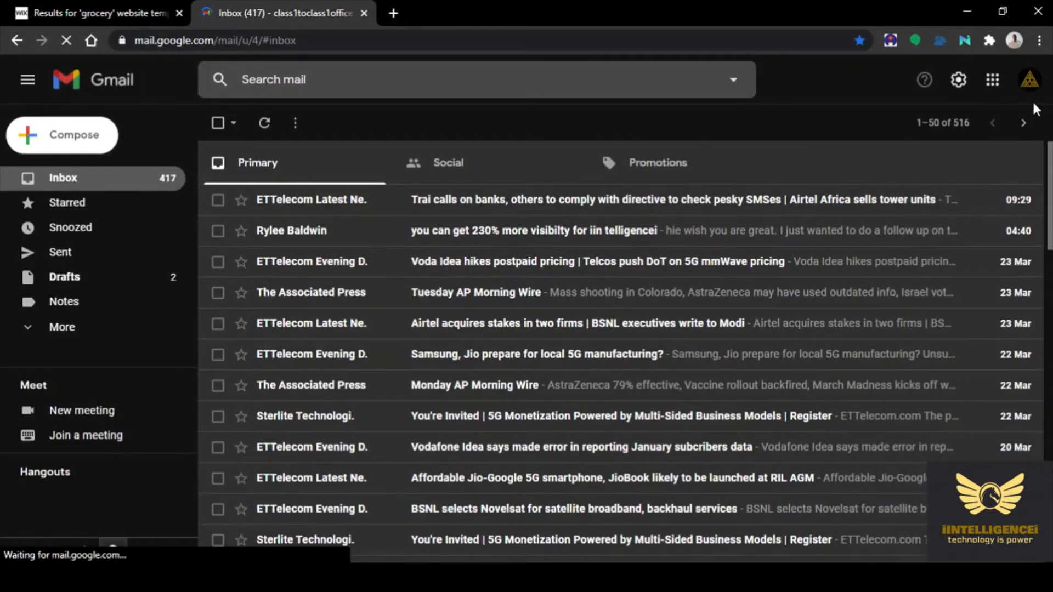
left_click(1030, 80)
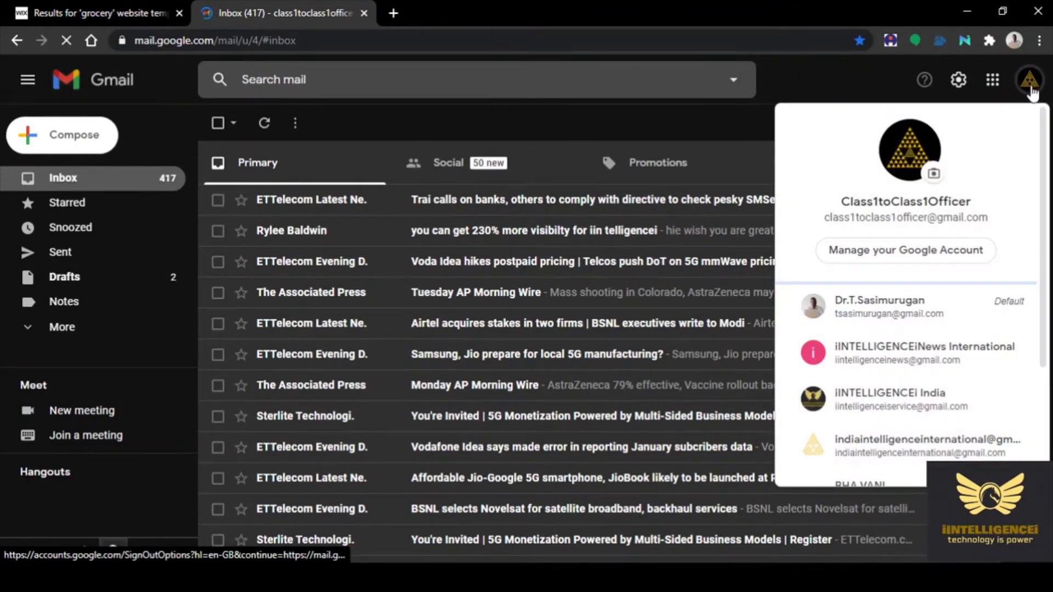
scroll(947, 390, "down", 5)
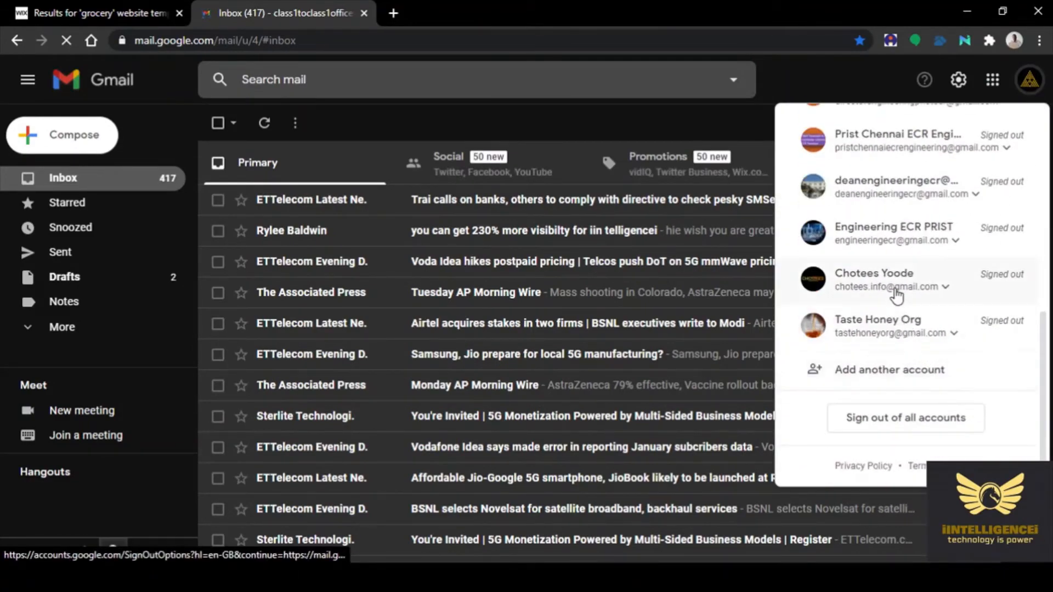
scroll(896, 292, "up", 5)
left_click(879, 363)
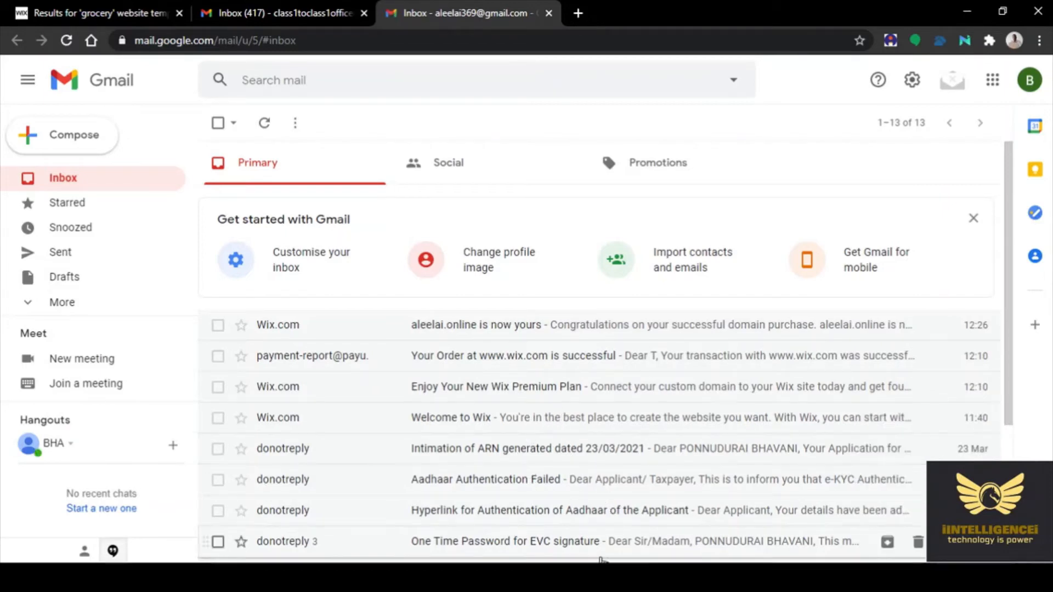
Read through the Welcome to Wix email and return to the inbox
left_click(539, 422)
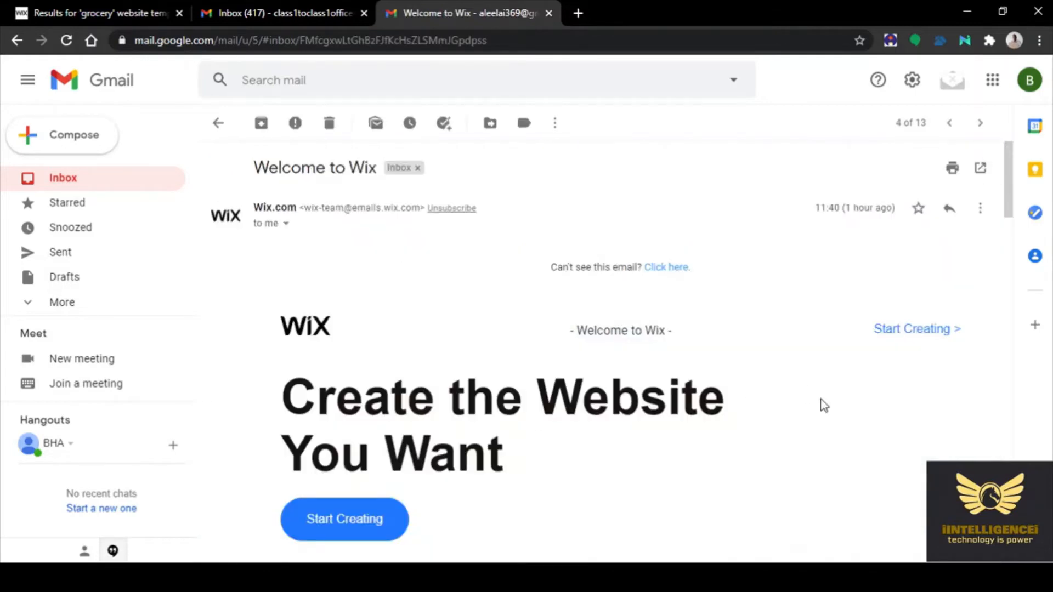
scroll(823, 406, "down", 3)
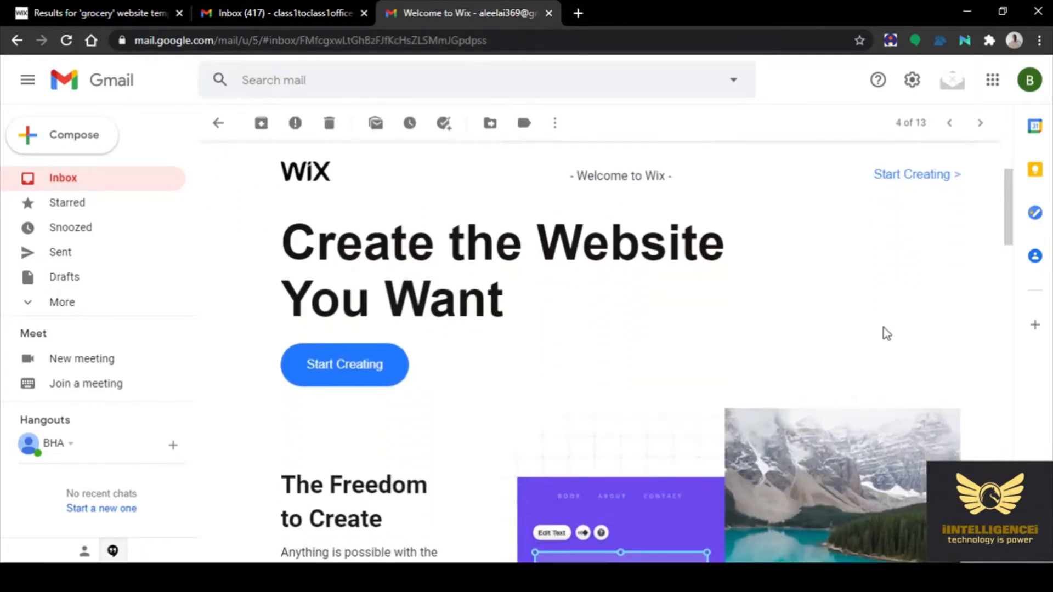
scroll(886, 334, "down", 8)
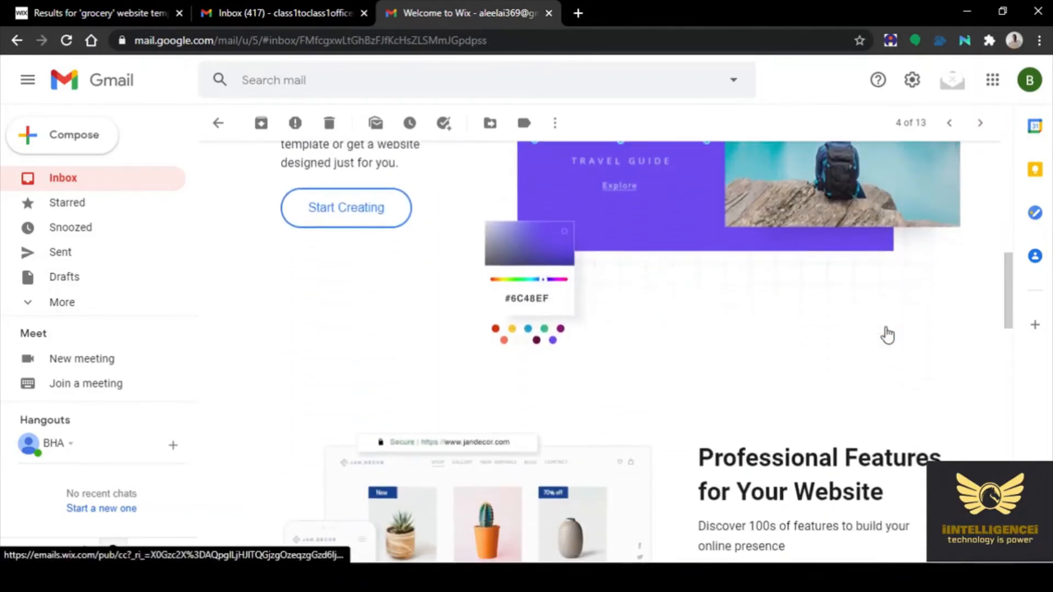
scroll(872, 340, "down", 5)
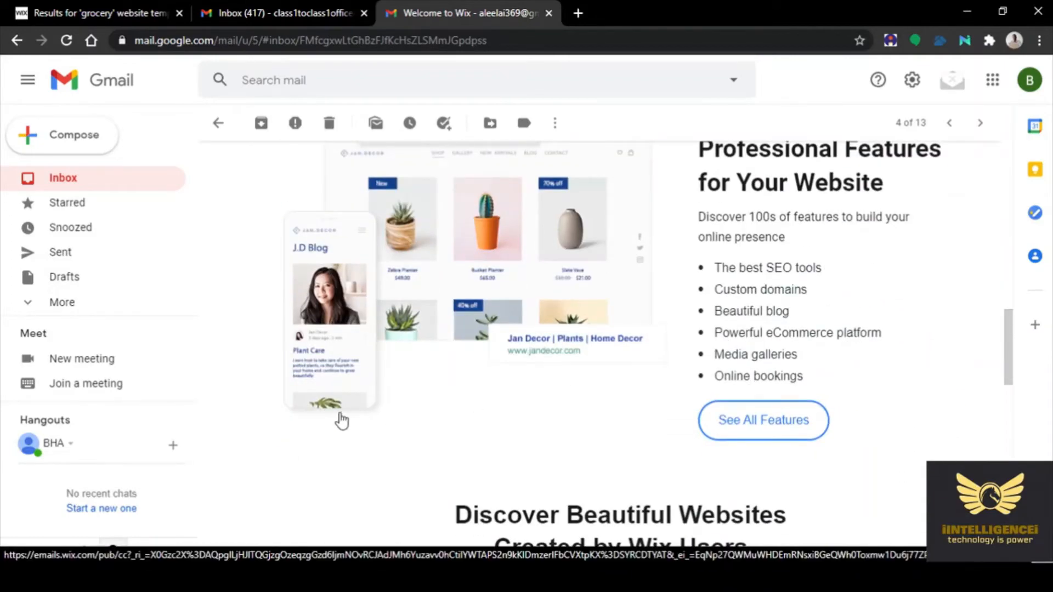
scroll(340, 419, "down", 15)
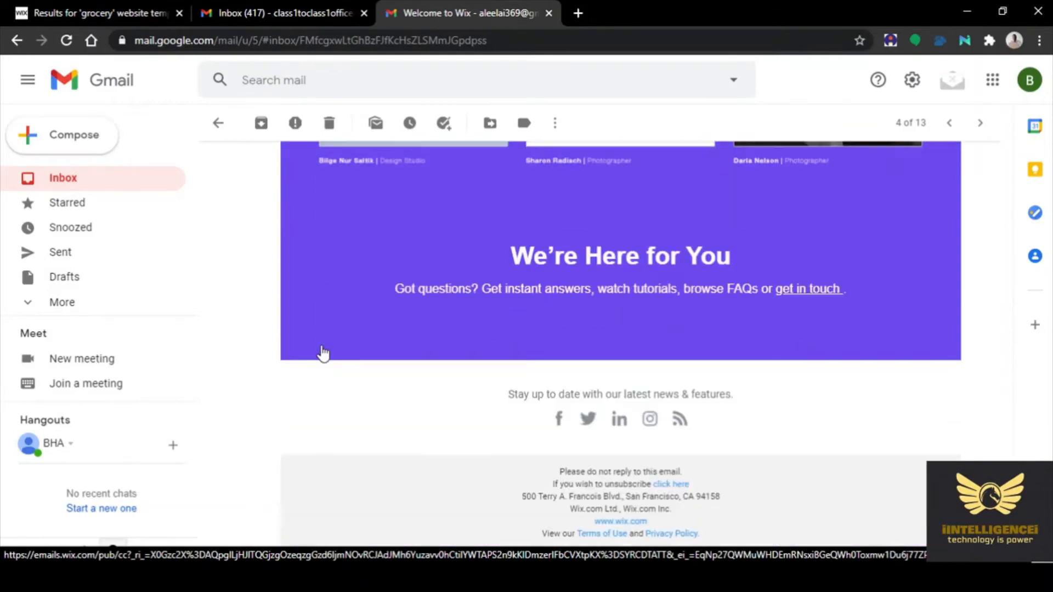
scroll(323, 352, "down", 2)
scroll(322, 353, "up", 14)
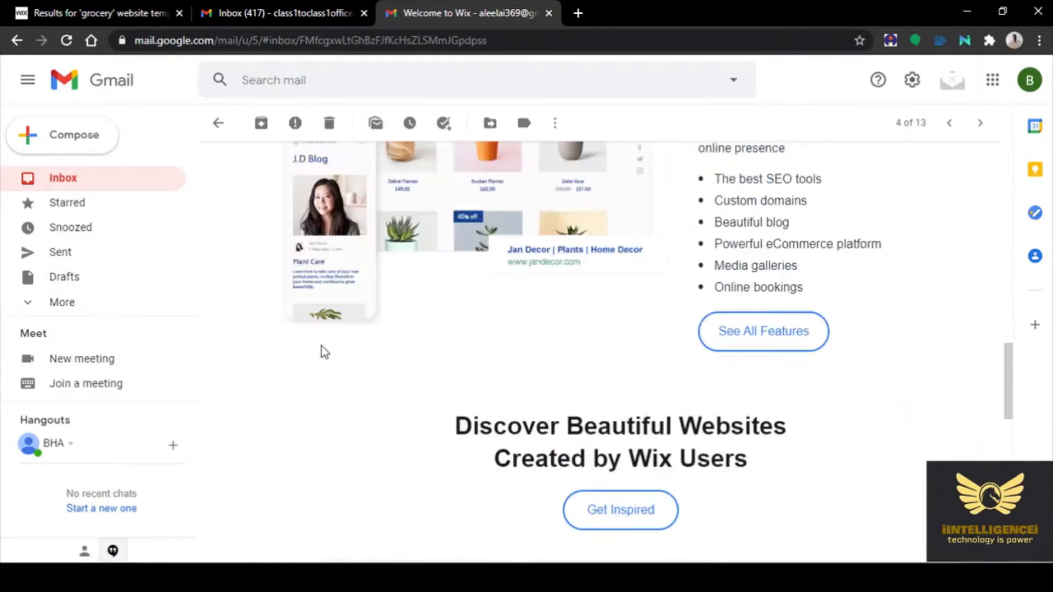
scroll(321, 347, "up", 8)
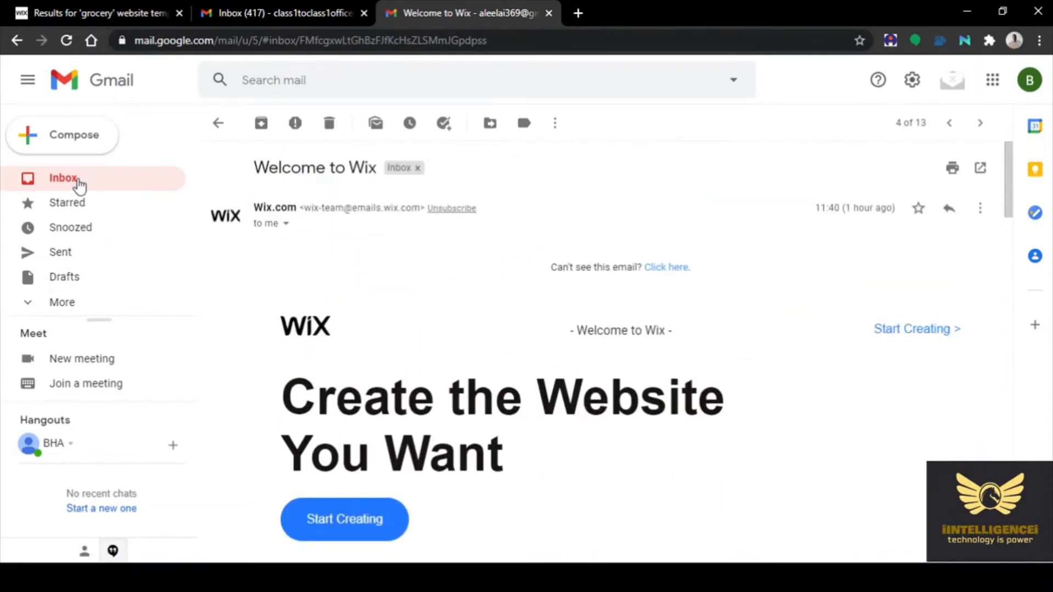
left_click(78, 181)
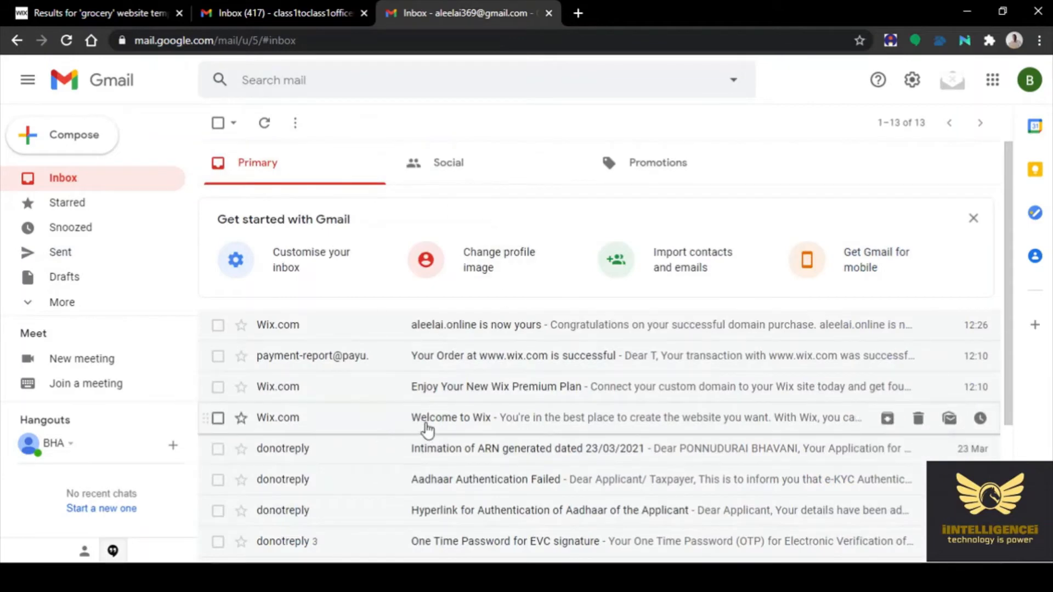
Reopen the Welcome to Wix email, skim it, and go back to the 13-message inbox
left_click(468, 421)
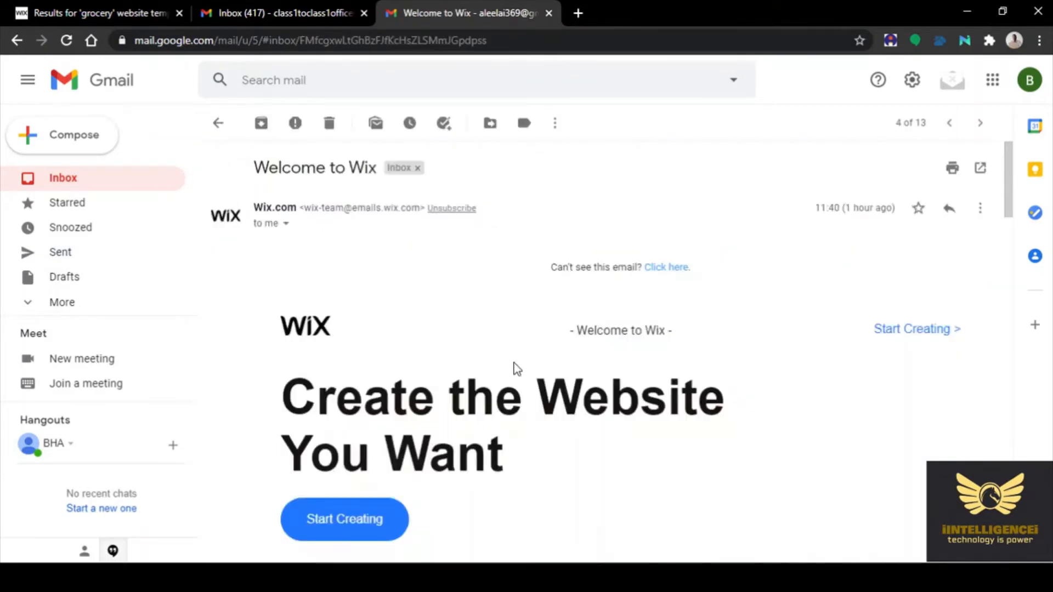
scroll(496, 307, "down", 14)
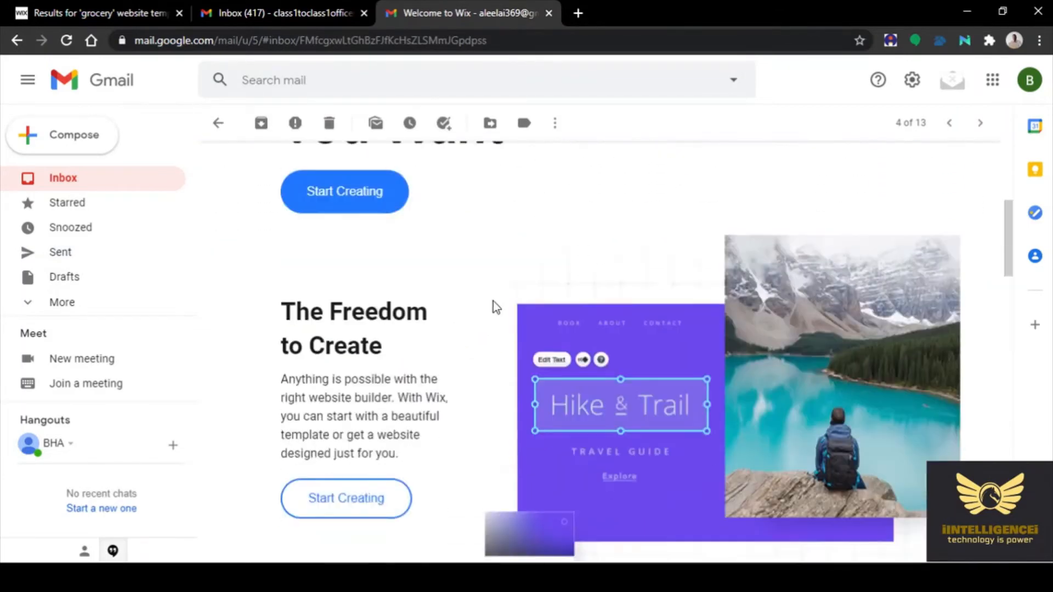
scroll(495, 309, "up", 15)
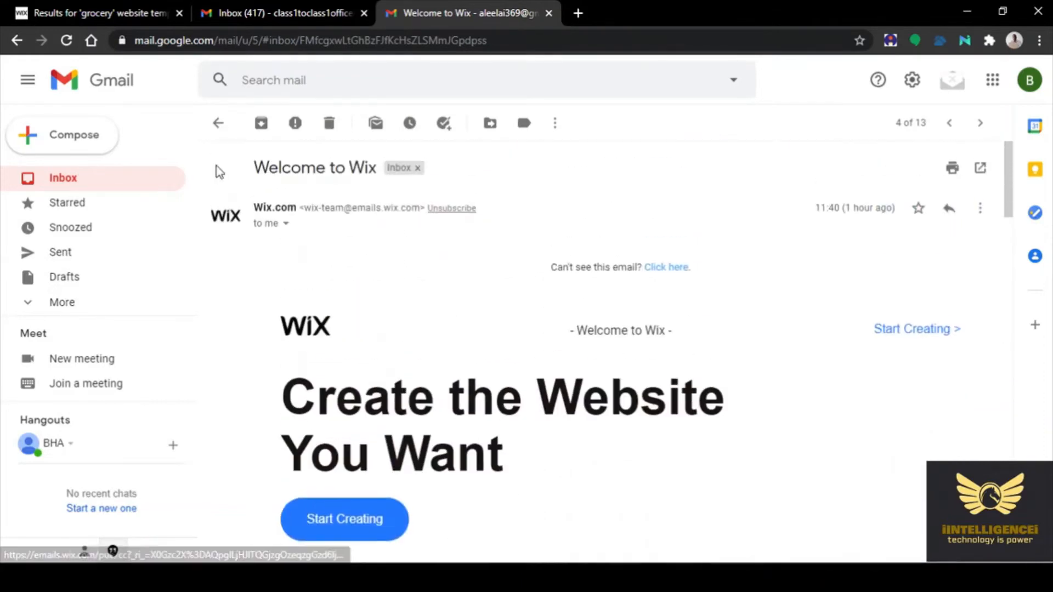
left_click(218, 124)
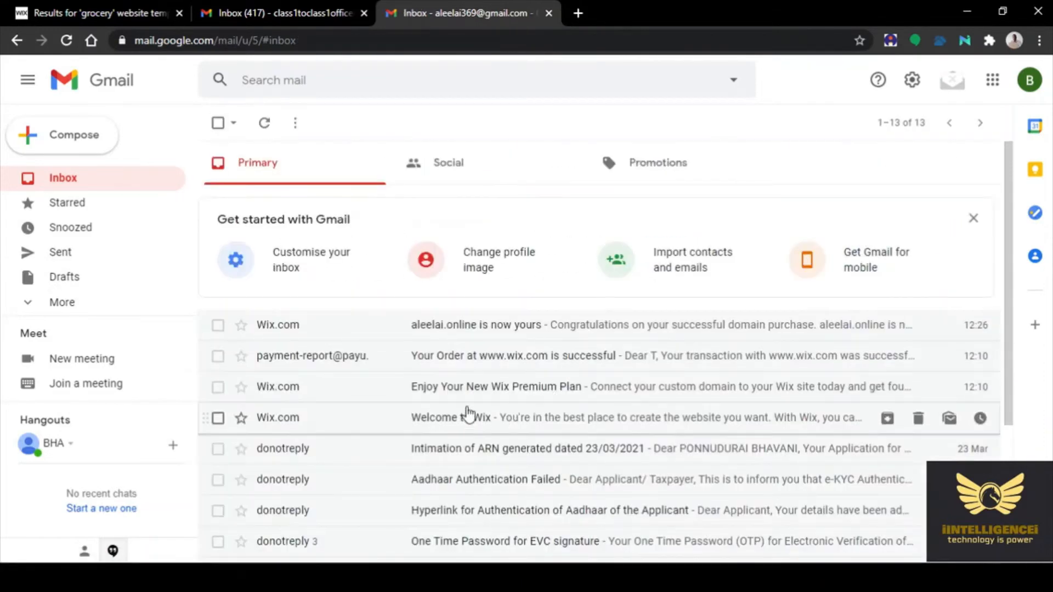
left_click(481, 388)
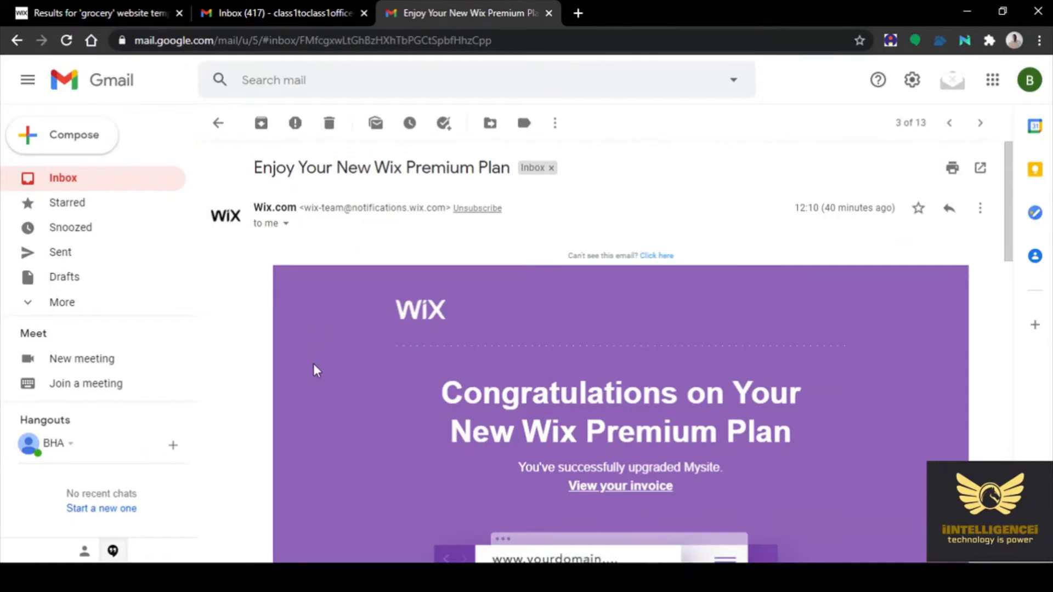
scroll(316, 409, "down", 3)
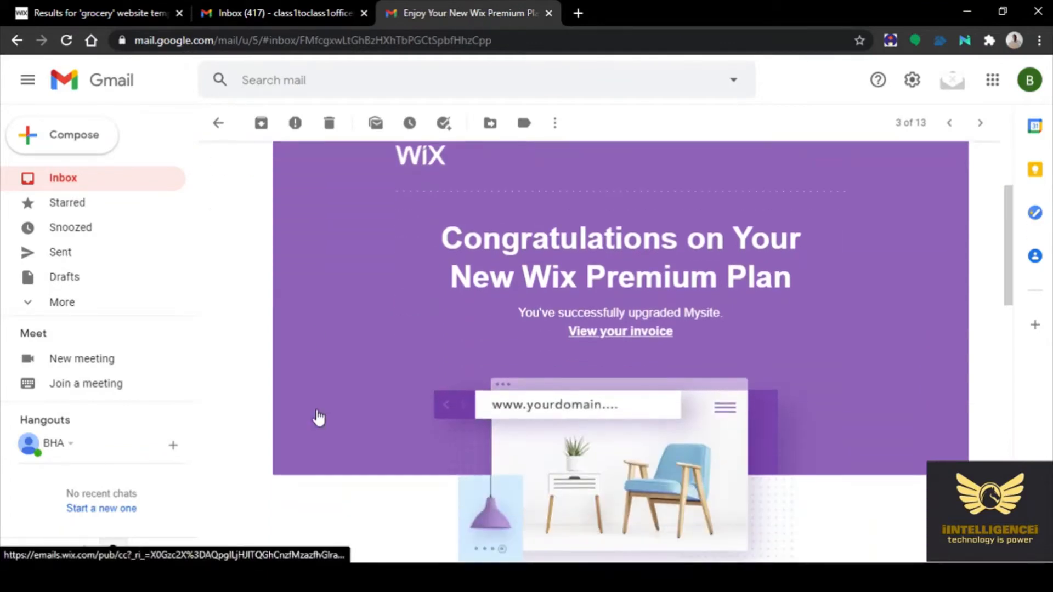
scroll(317, 417, "down", 4)
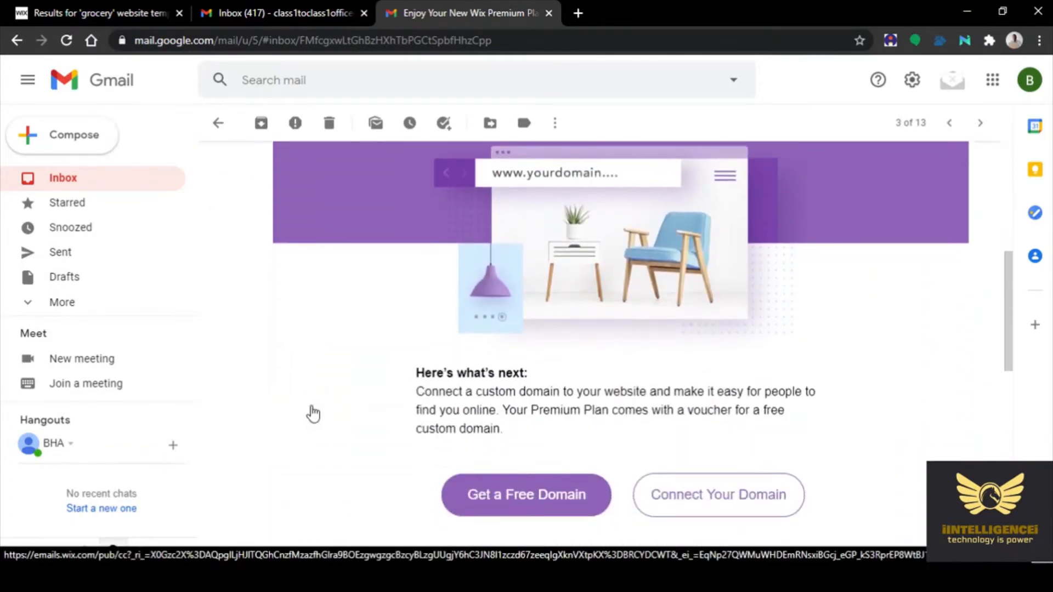
scroll(311, 406, "down", 3)
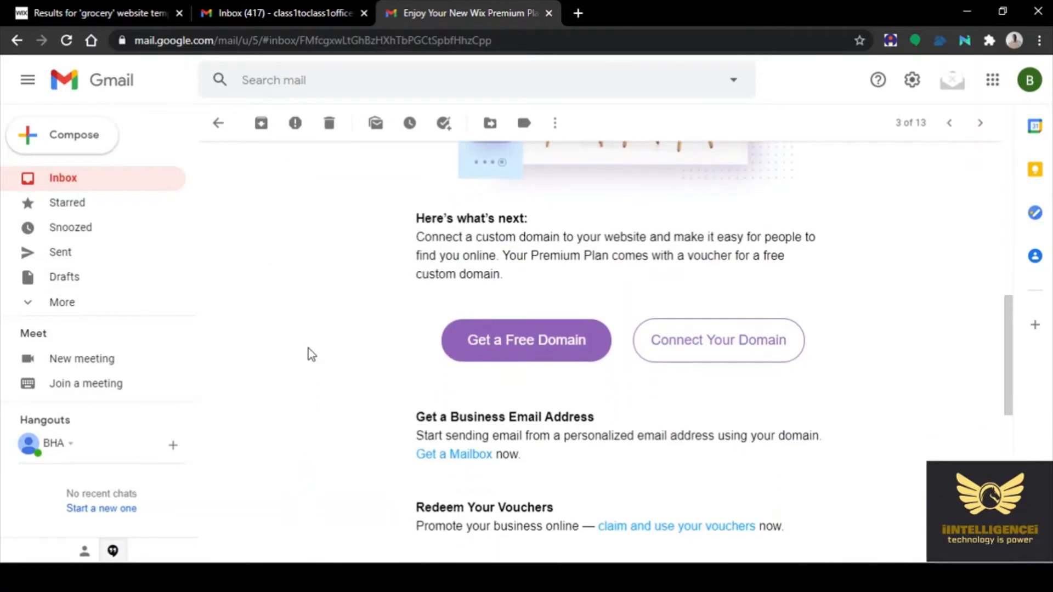
scroll(308, 349, "down", 6)
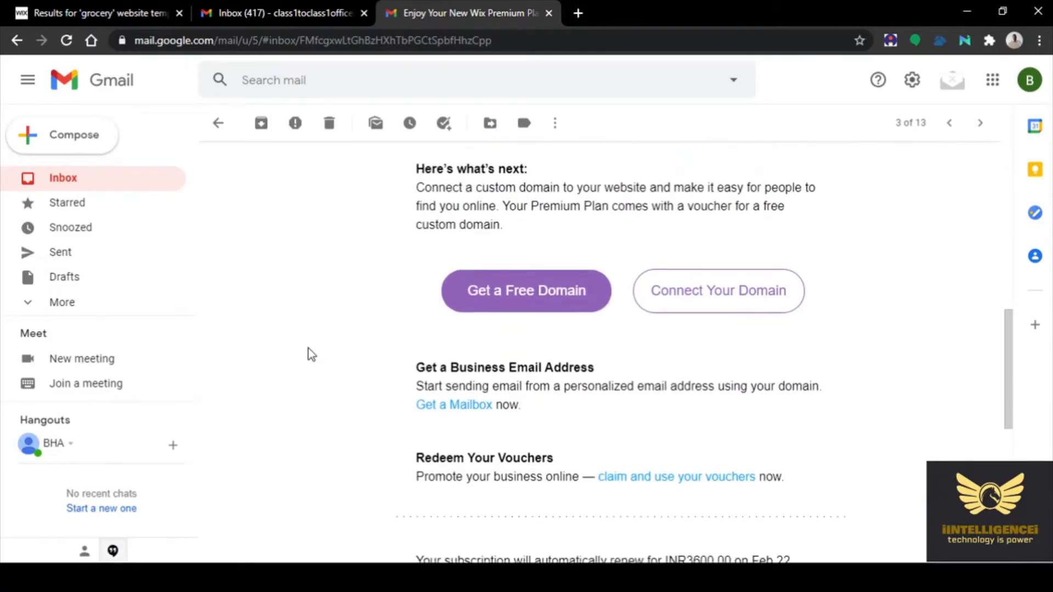
scroll(308, 350, "down", 4)
scroll(308, 351, "up", 15)
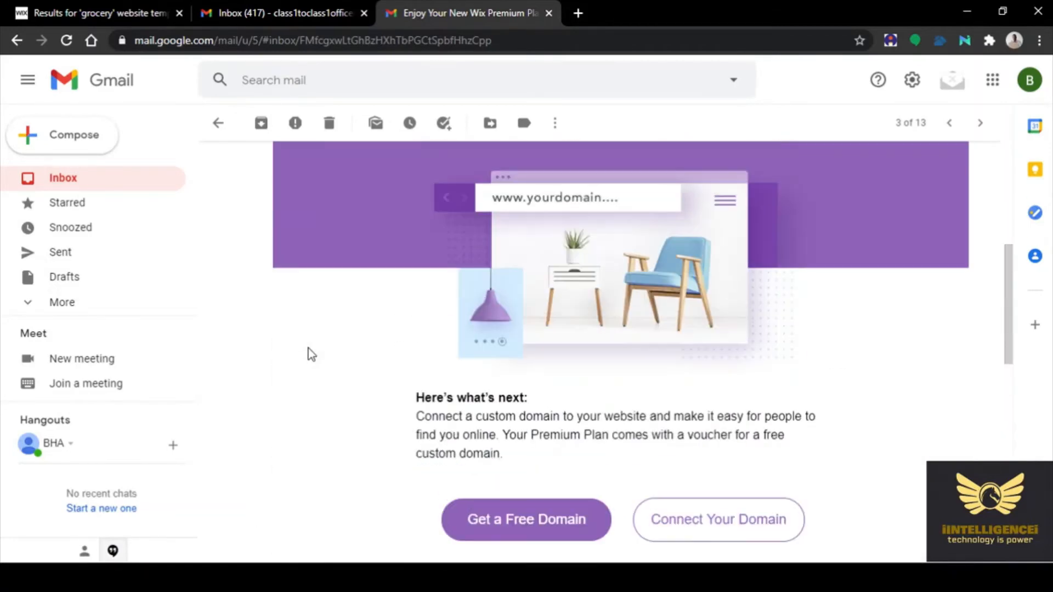
left_click(218, 124)
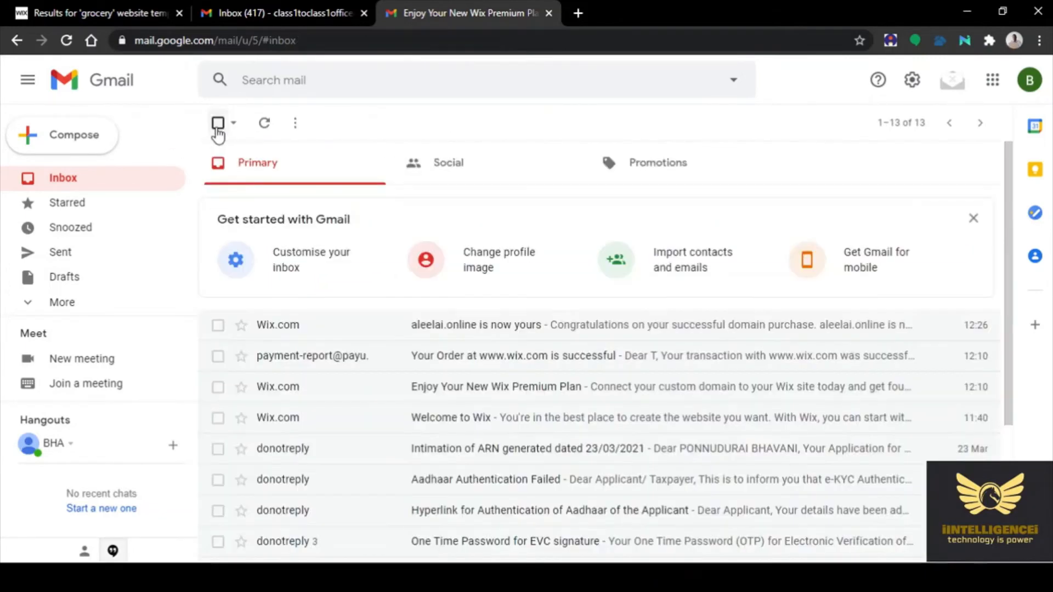
left_click(475, 363)
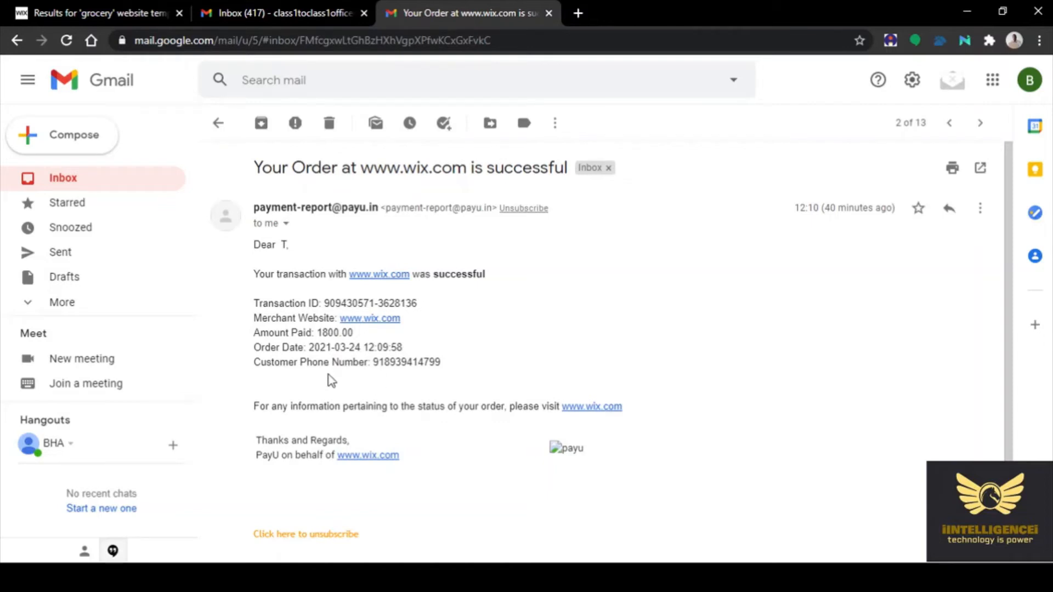
scroll(332, 379, "down", 3)
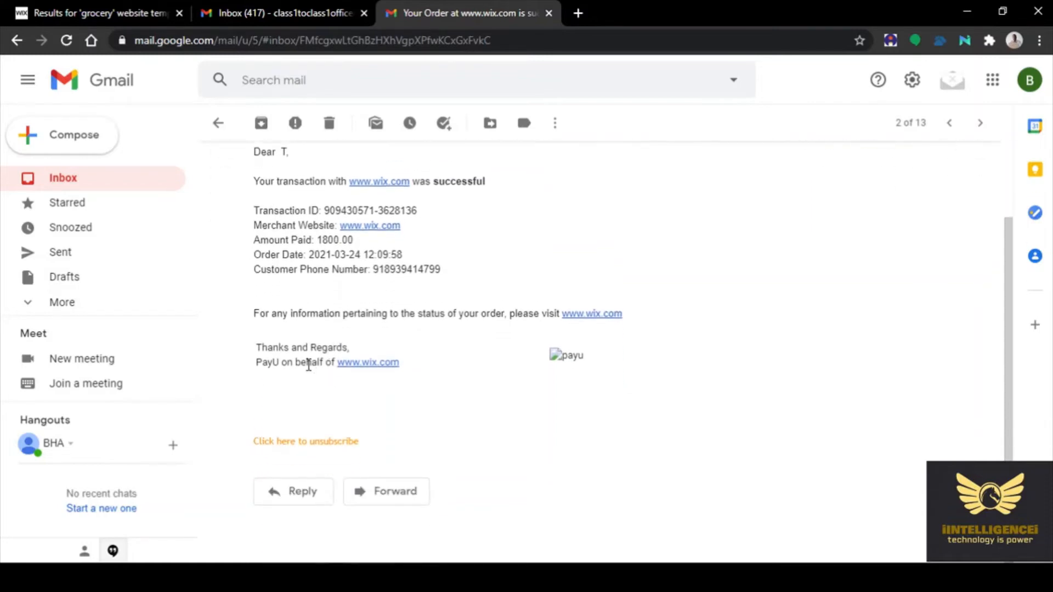
scroll(308, 365, "up", 3)
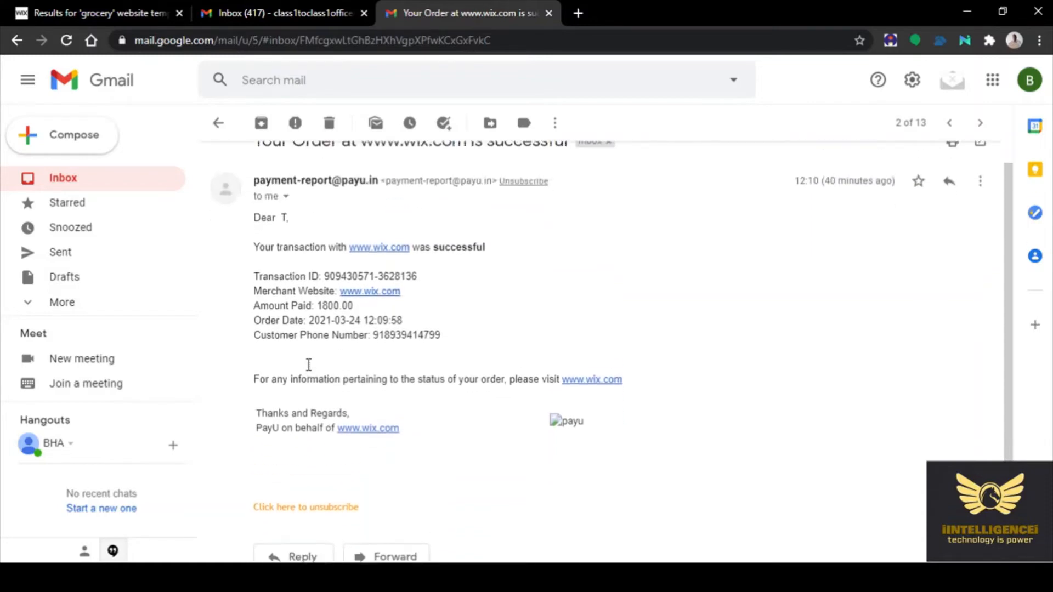
left_click(218, 122)
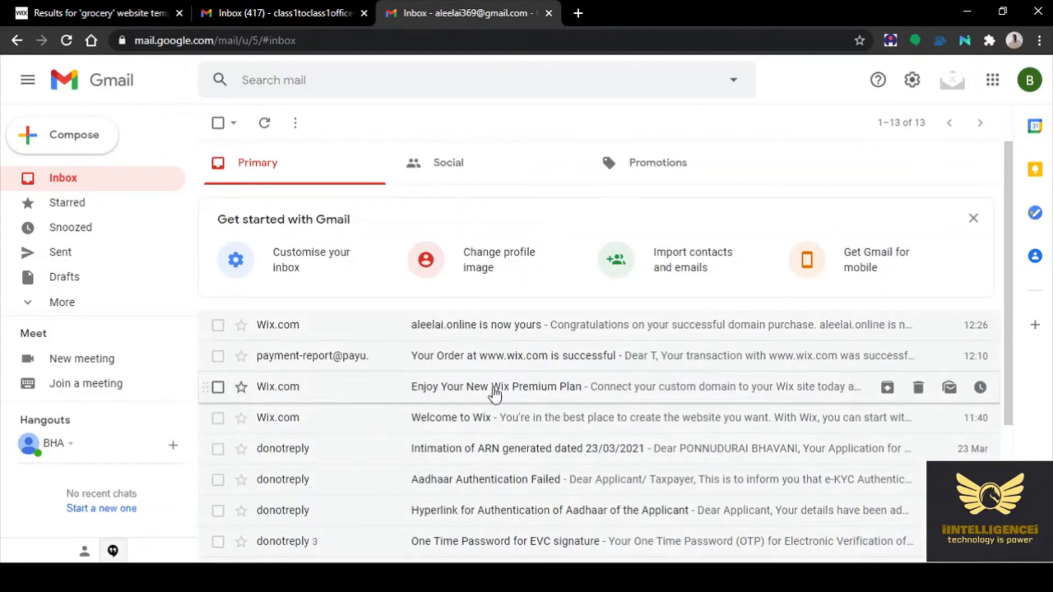
Read the 'aleelai.online is now yours' email and open its domain invoice in a new tab
left_click(496, 362)
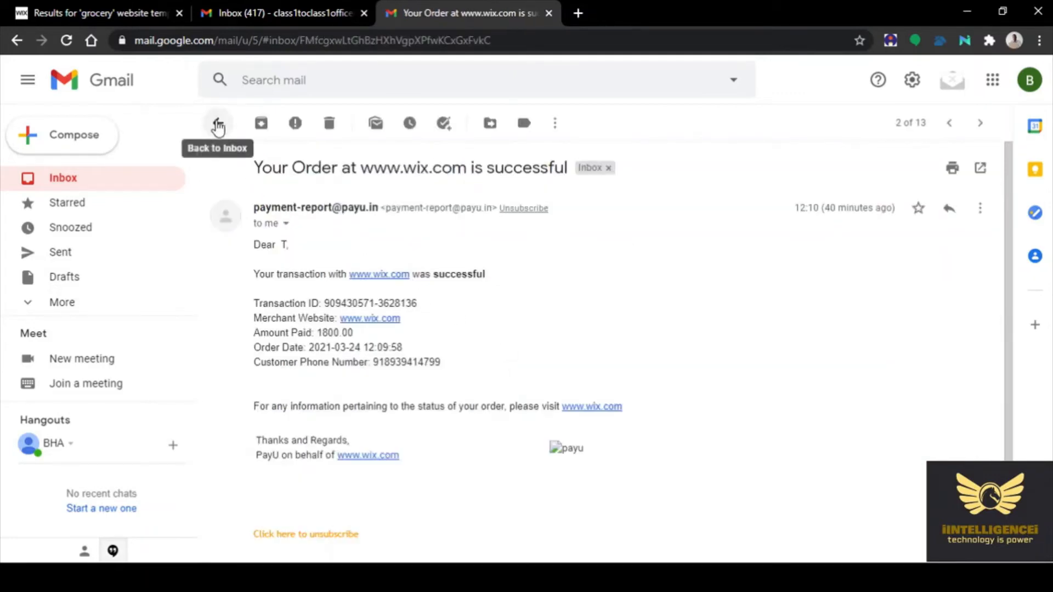
left_click(219, 129)
left_click(451, 328)
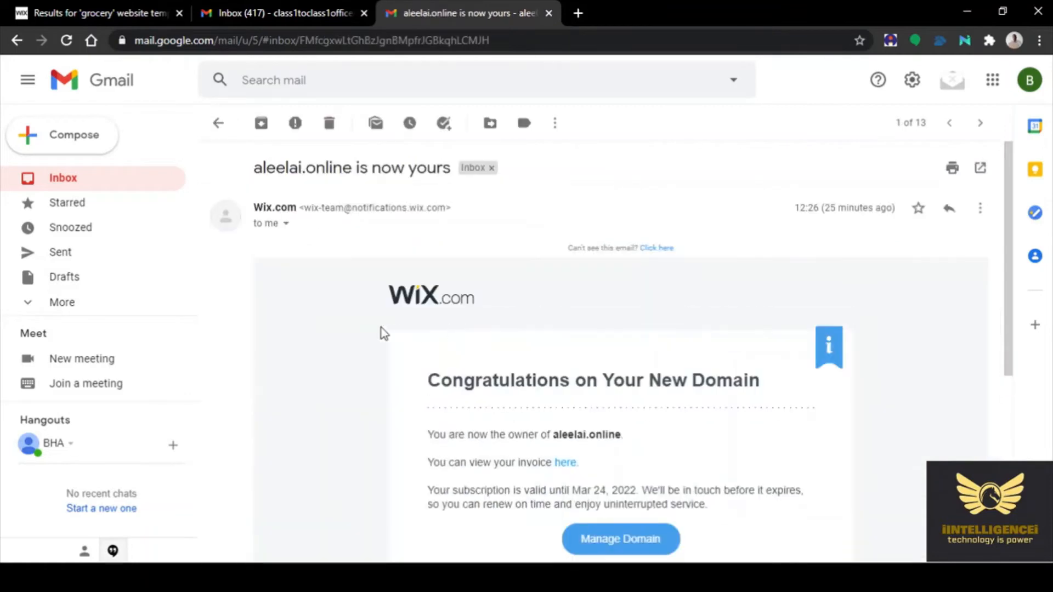
scroll(345, 400, "down", 3)
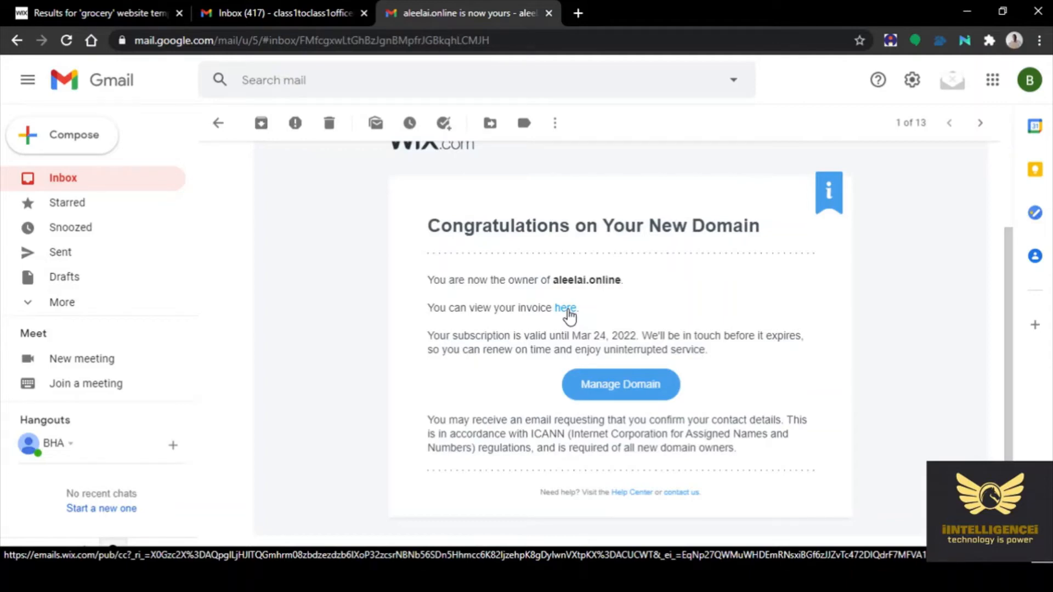
scroll(921, 342, "down", 2)
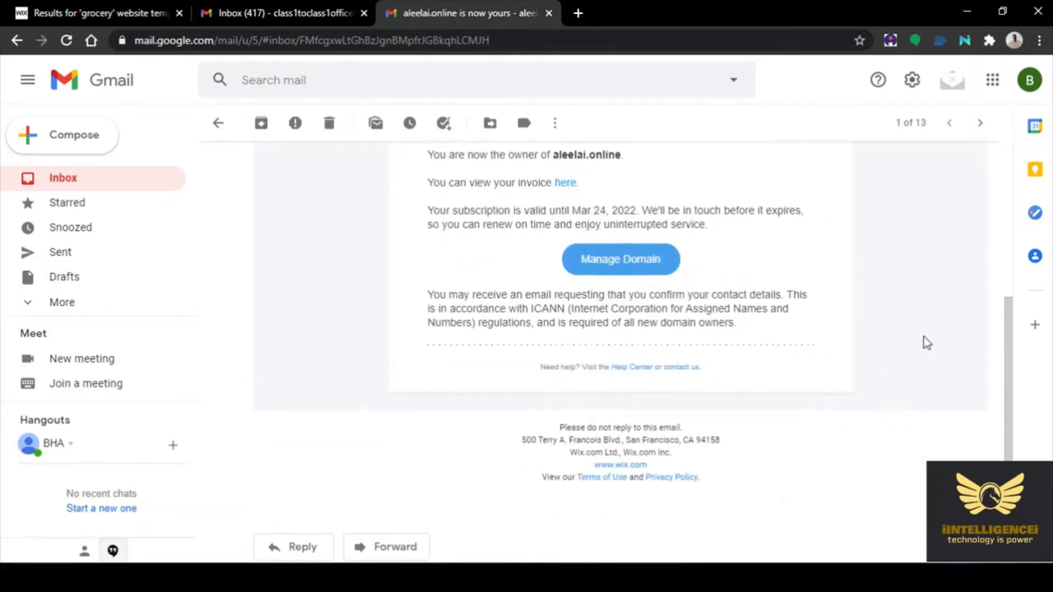
scroll(926, 342, "up", 1)
scroll(927, 342, "up", 2)
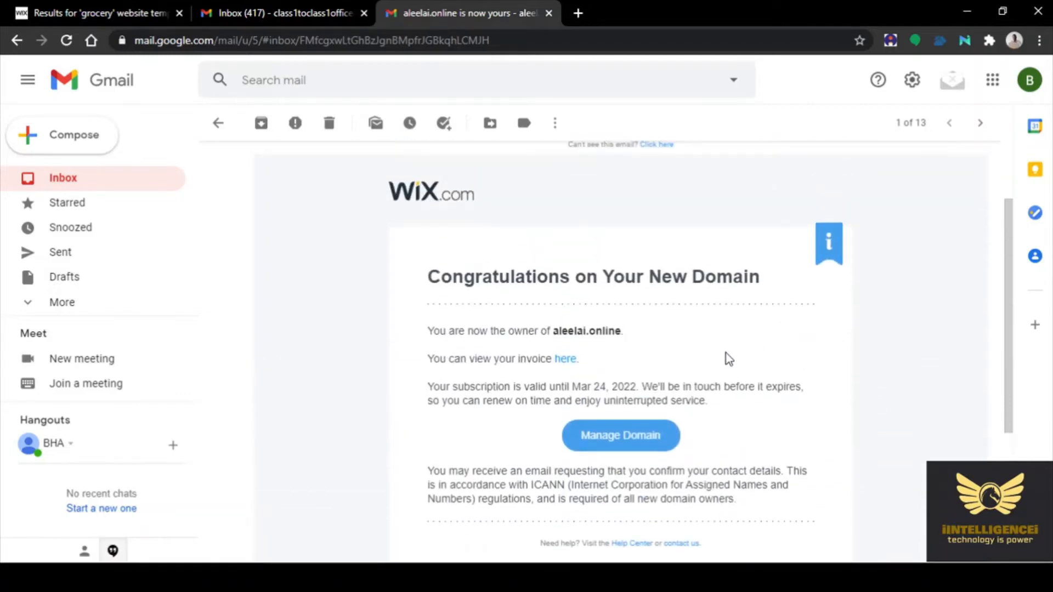
left_click(565, 360)
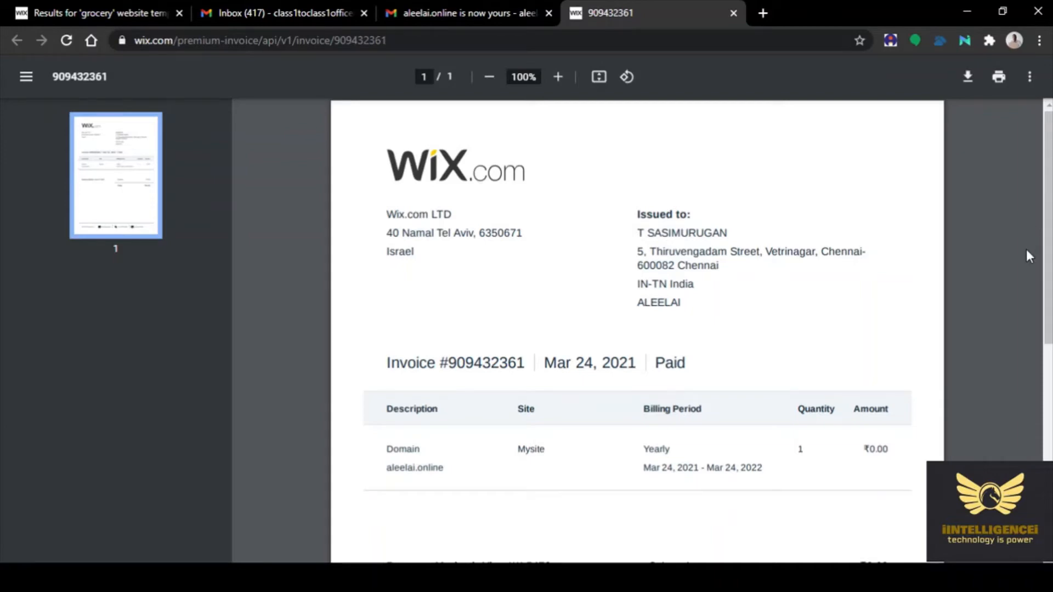
Review the paid ₹0.00 yearly aleelai.online domain invoice, then move to a blank new browser window
scroll(1026, 250, "down", 4)
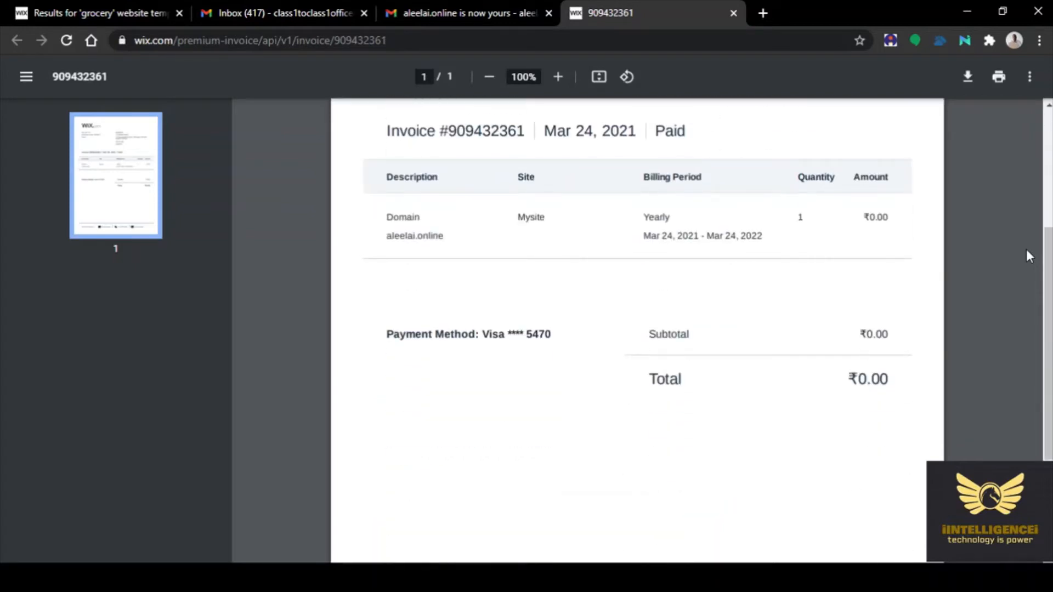
scroll(992, 285, "down", 3)
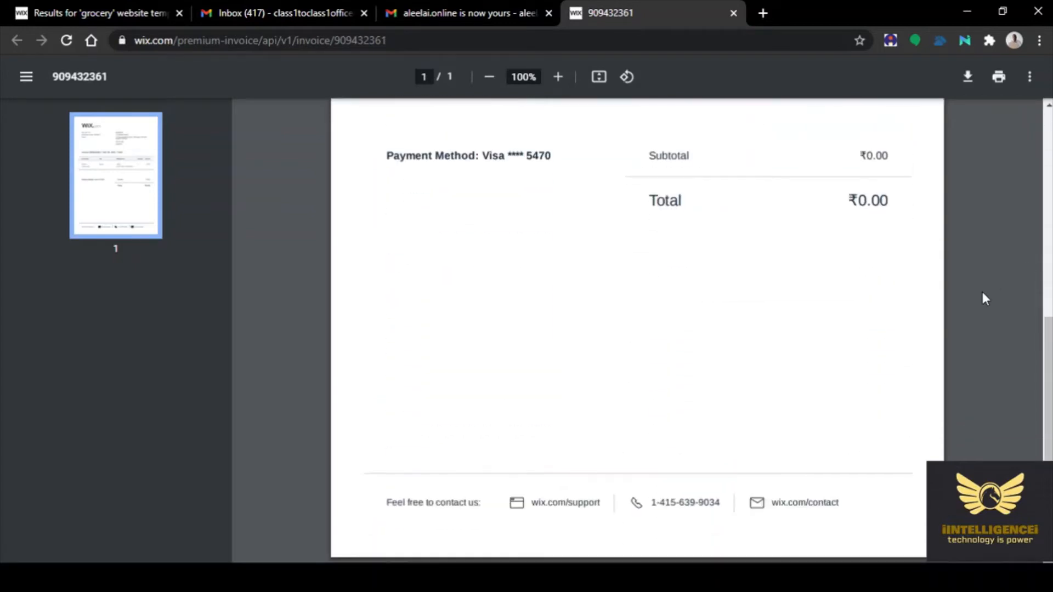
scroll(985, 298, "up", 5)
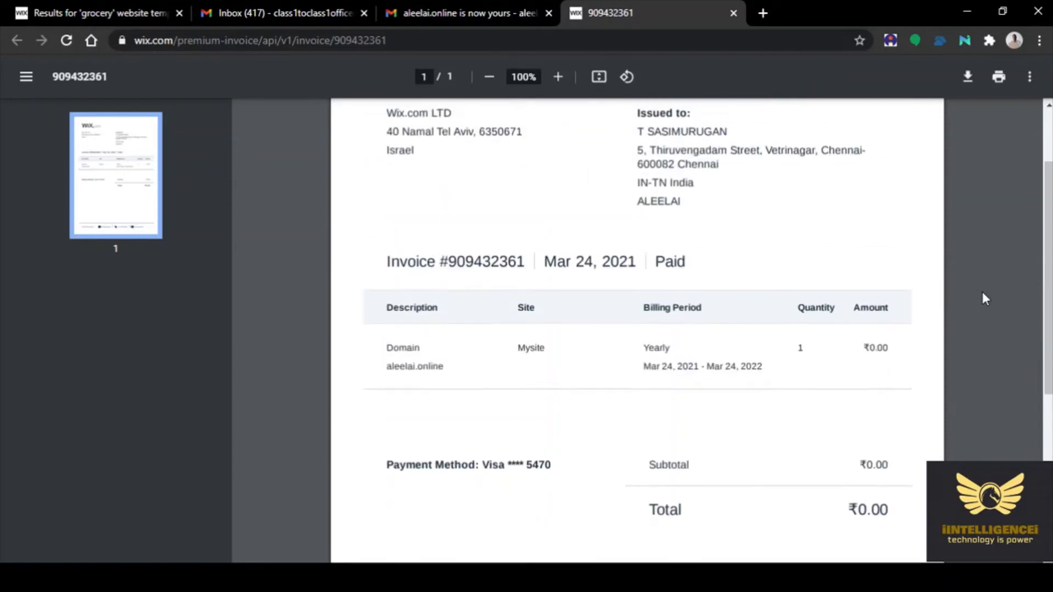
scroll(984, 299, "up", 2)
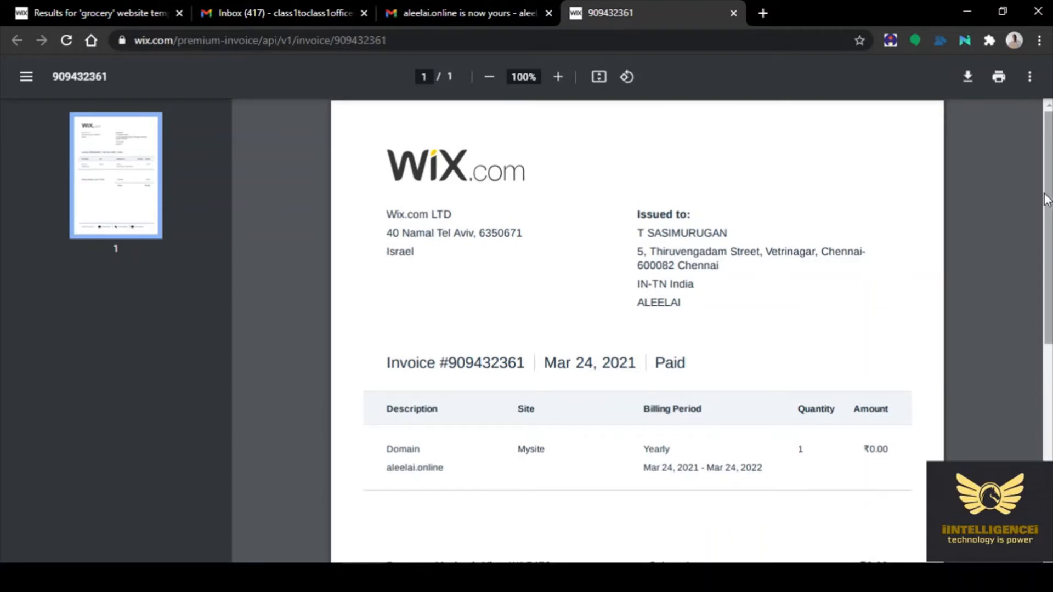
left_click_drag(1051, 188, 1052, 164)
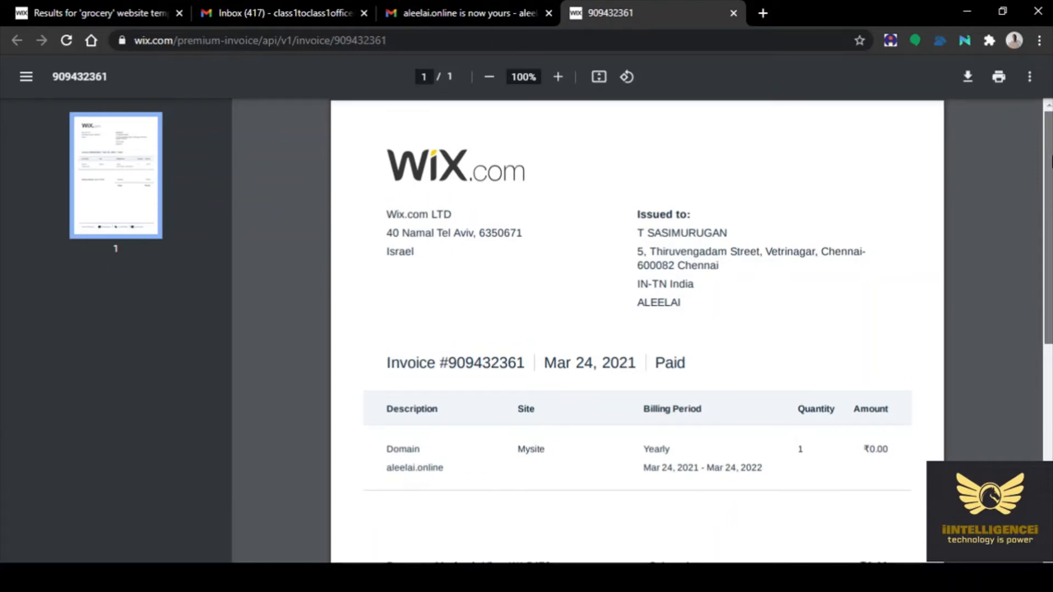
left_click_drag(1051, 170, 1037, 67)
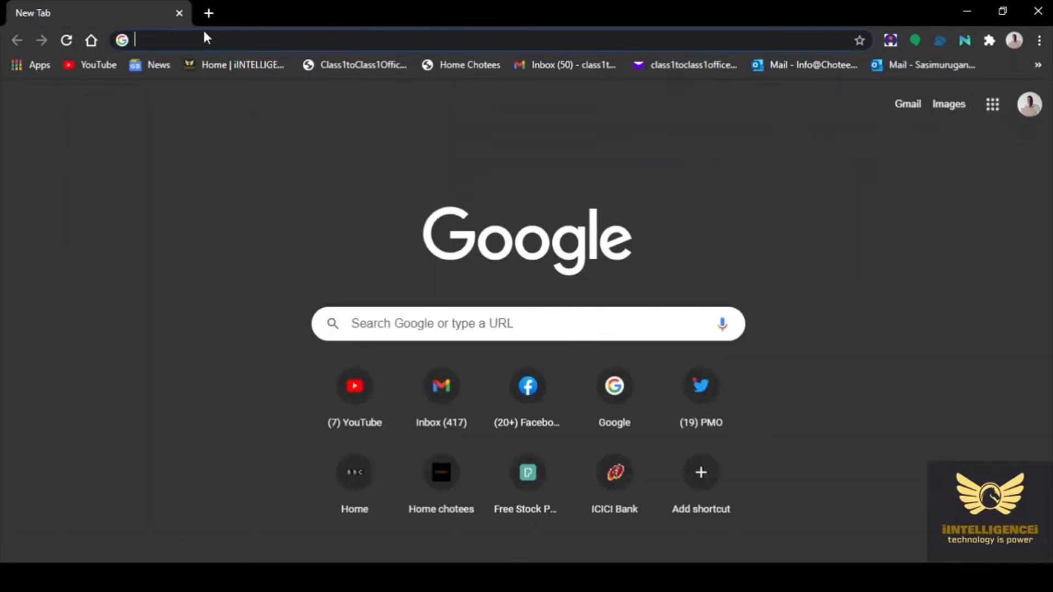
type("wix.com")
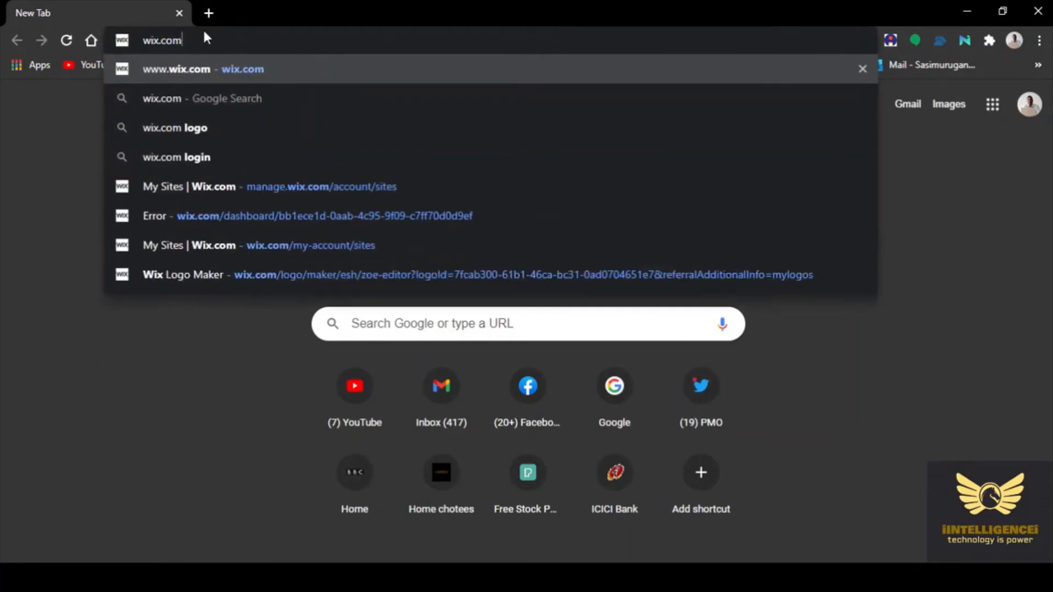
key("Return")
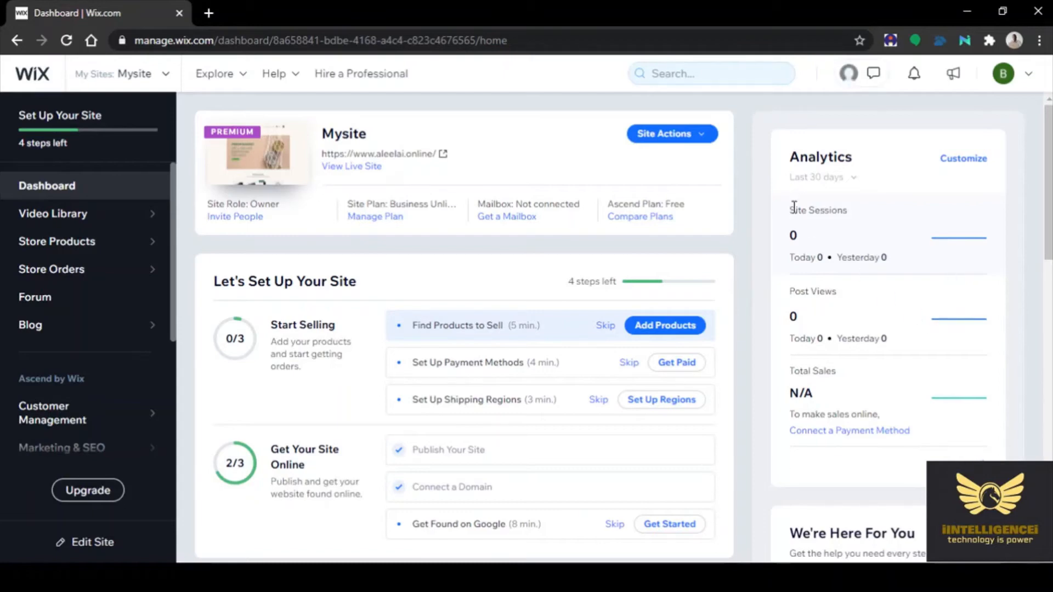
Open the Fresh Market site in the Website Editor through Site Actions > Edit Site
left_click(658, 141)
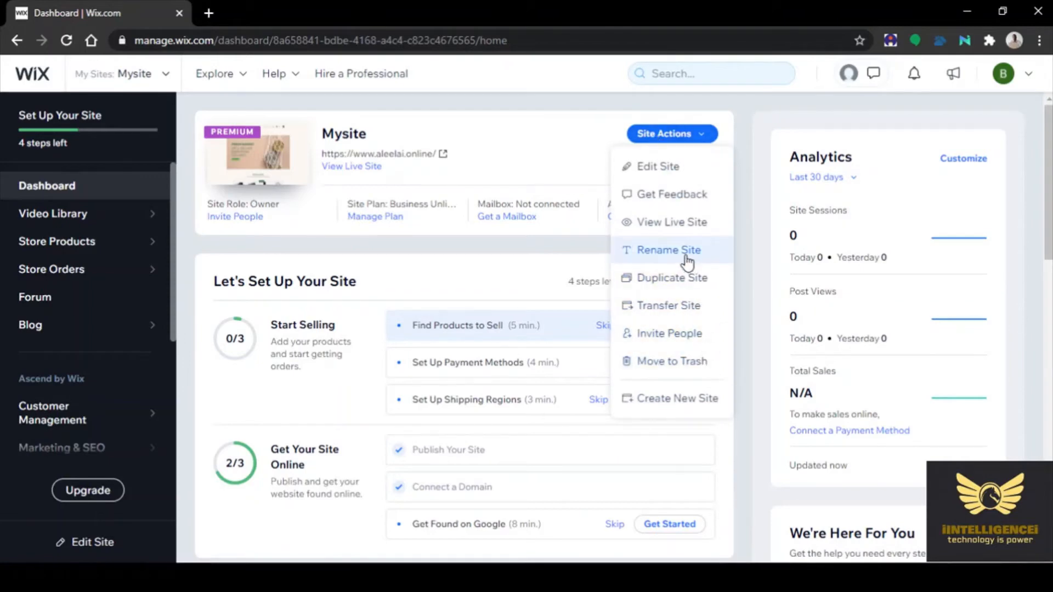
left_click(647, 171)
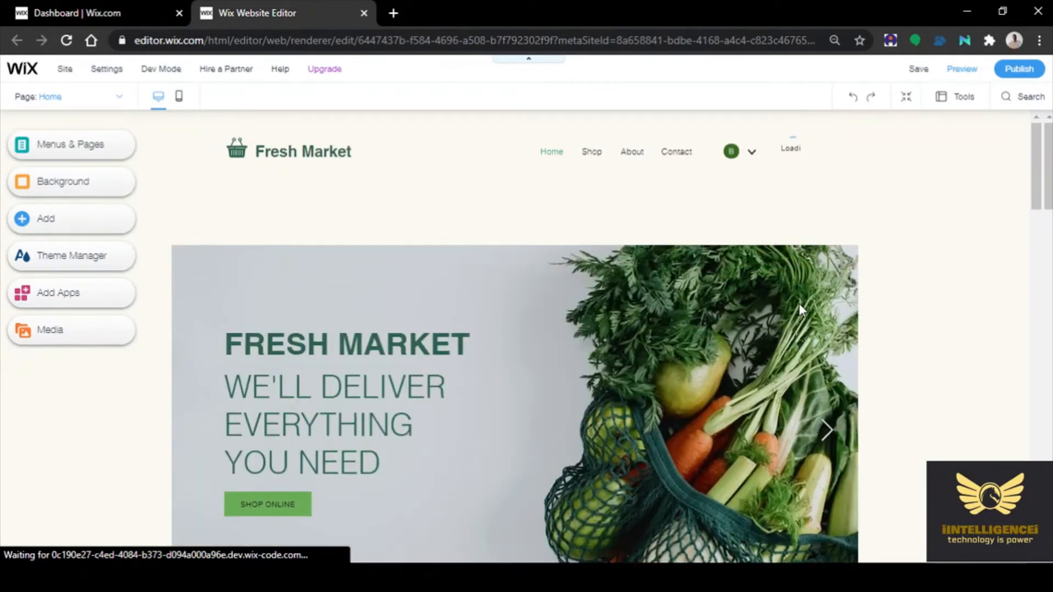
Change the header site title from Fresh Market to ALEELAI
scroll(799, 344, "down", 10)
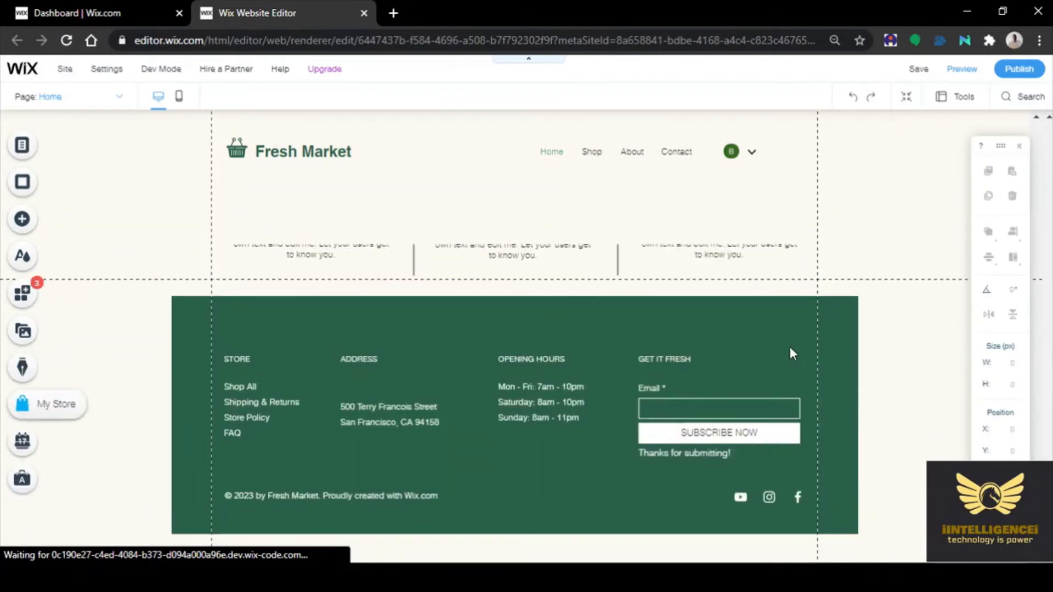
left_click(320, 156)
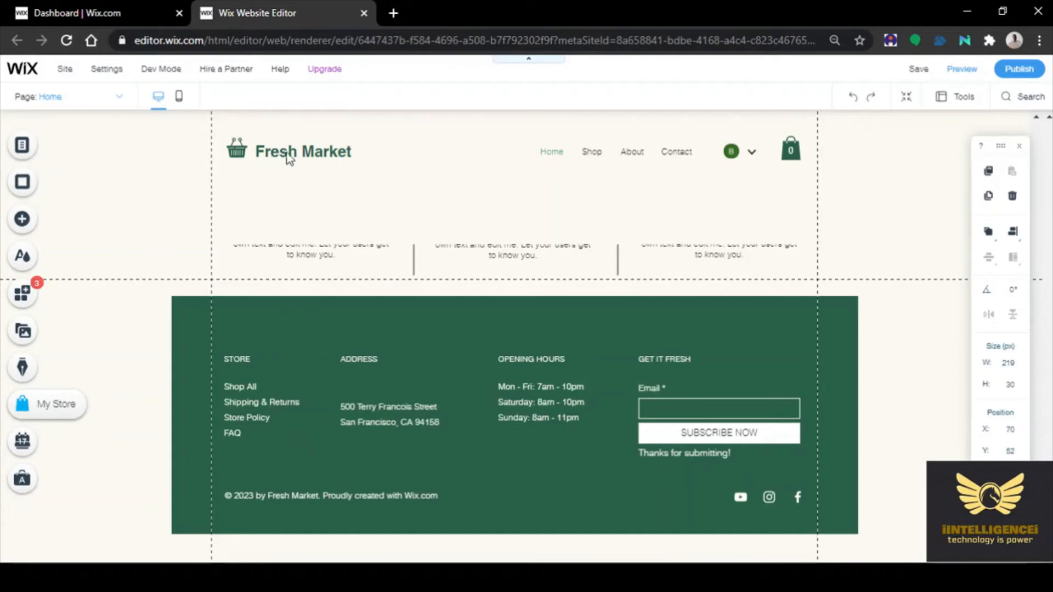
left_click(827, 245)
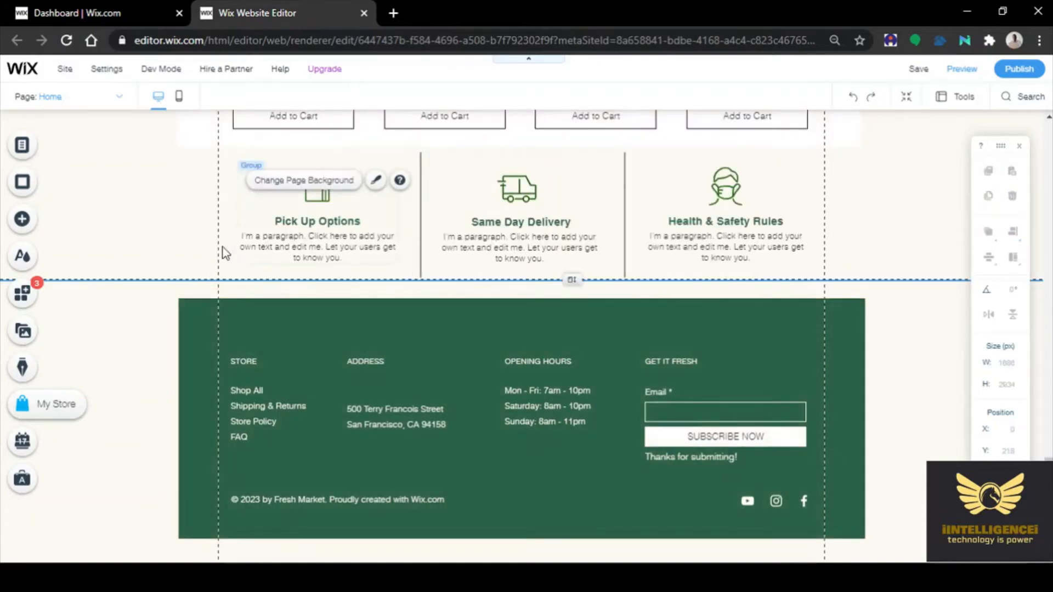
scroll(221, 244, "up", 10)
scroll(222, 245, "up", 10)
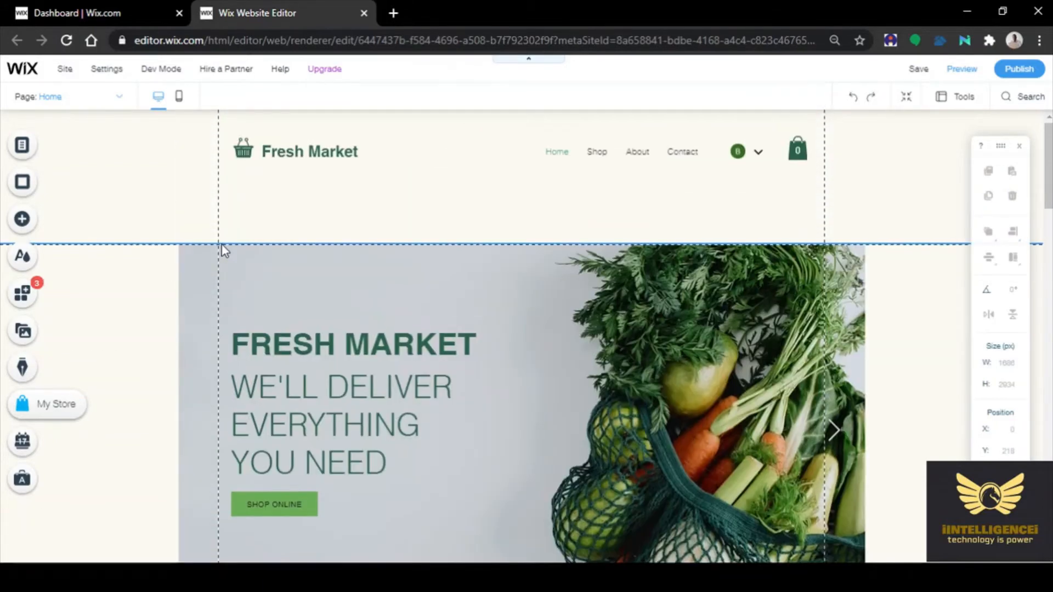
left_click(268, 146)
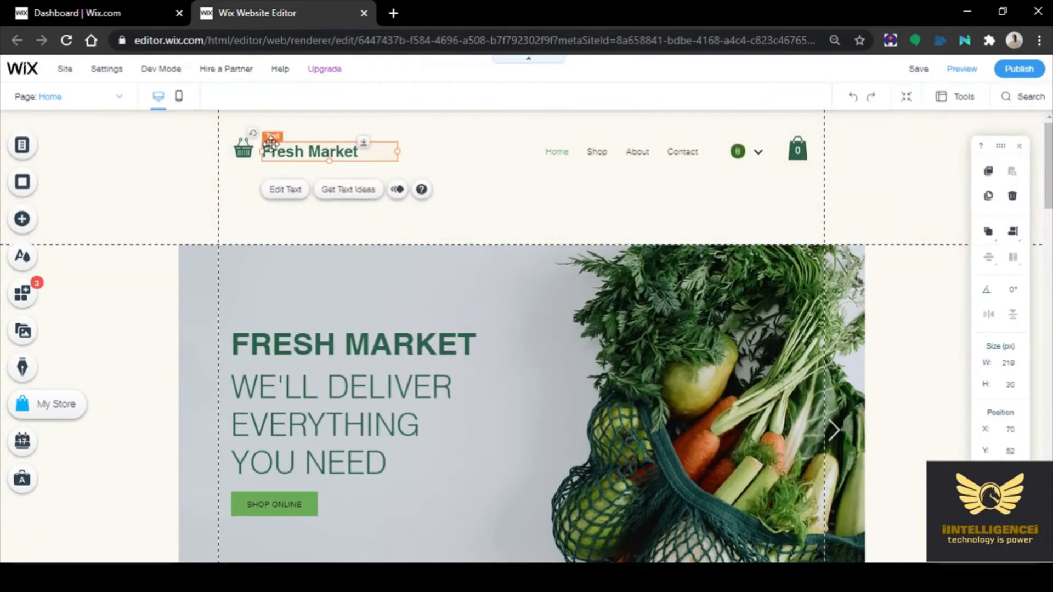
left_click(282, 192)
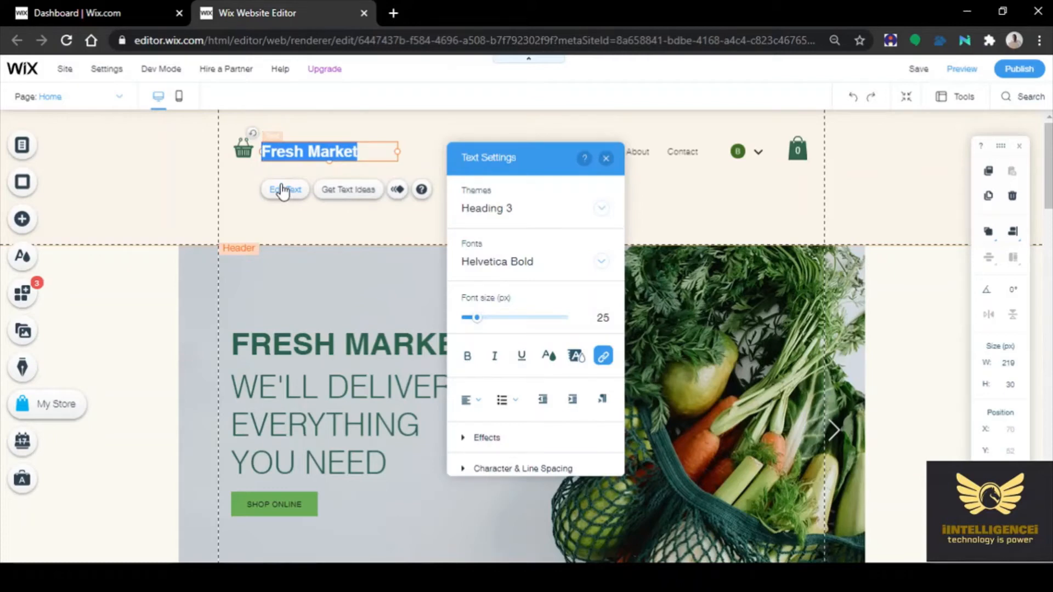
type("AL")
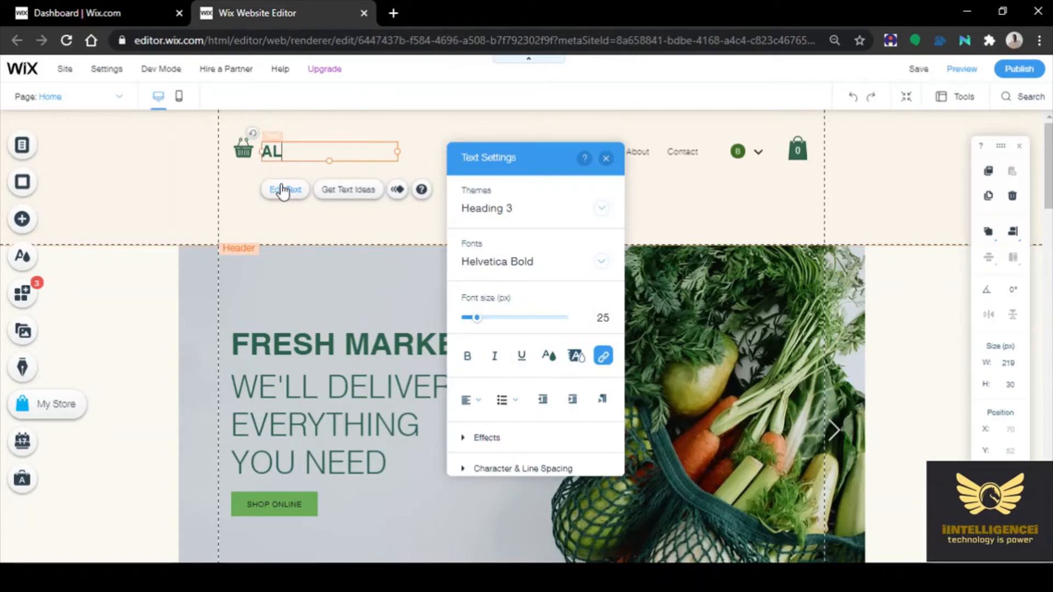
type("EELAI")
key("Return")
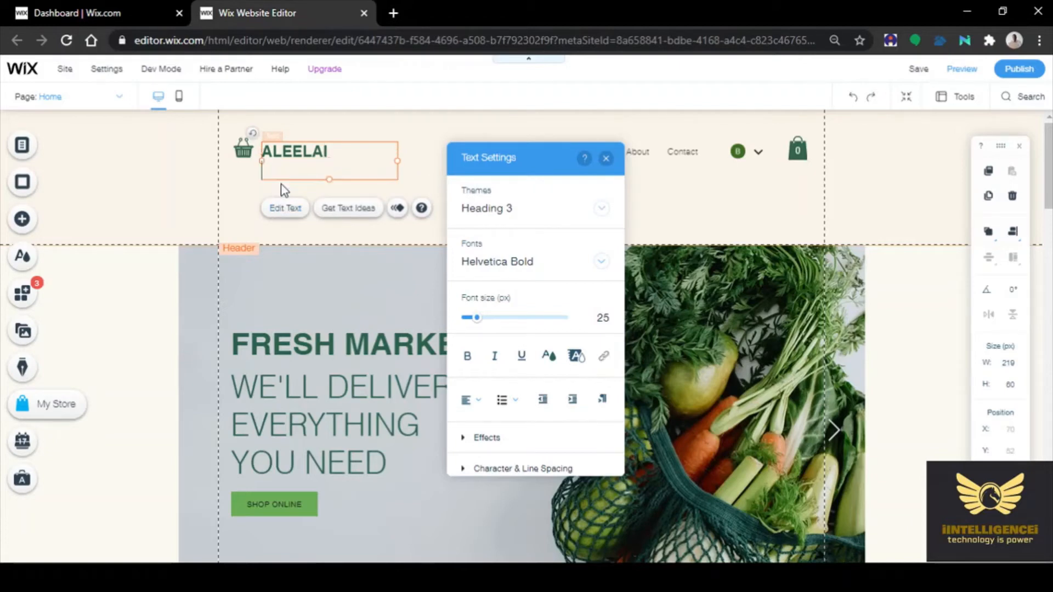
key("BackSpace")
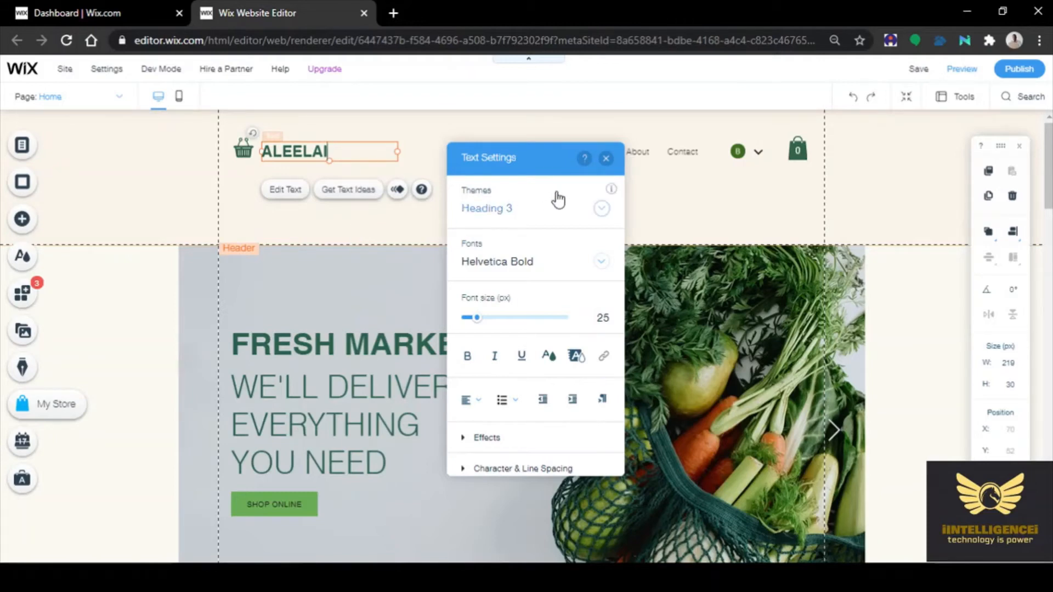
left_click(349, 230)
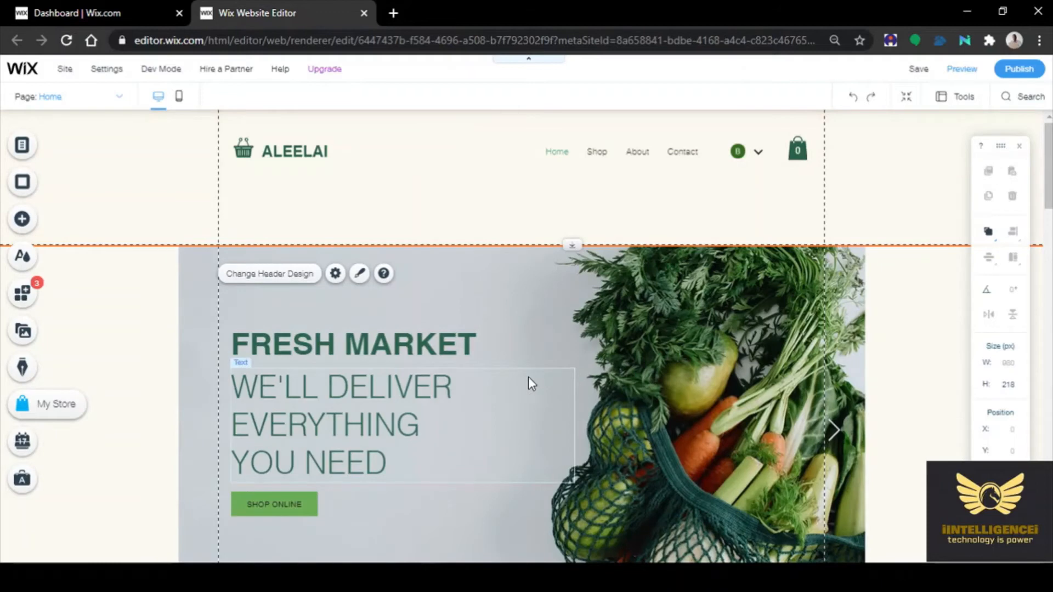
Retype the large FRESH MARKET hero heading as ALEELAI
left_click(297, 341)
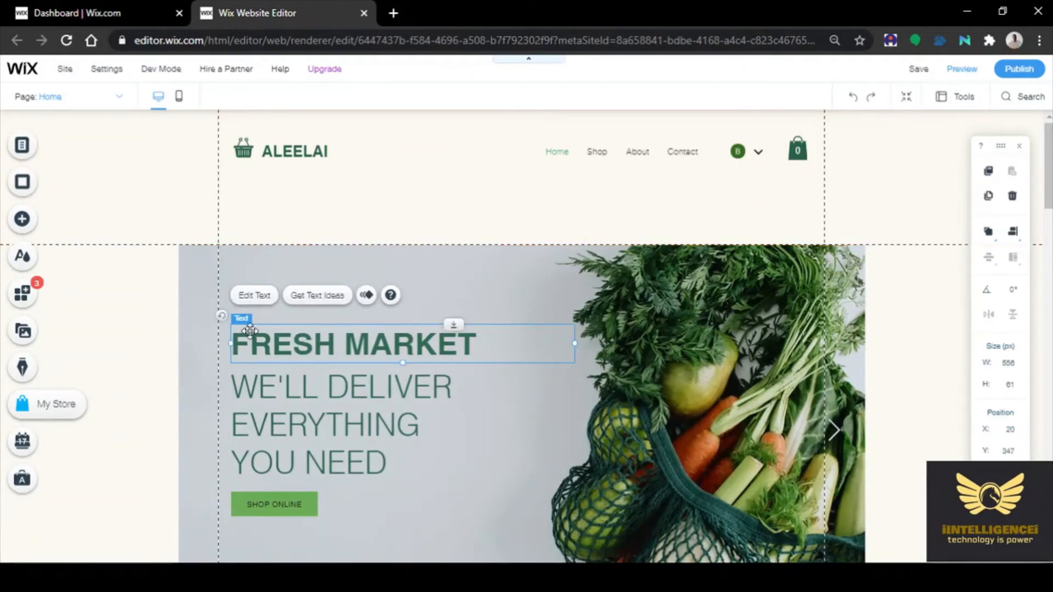
left_click(253, 301)
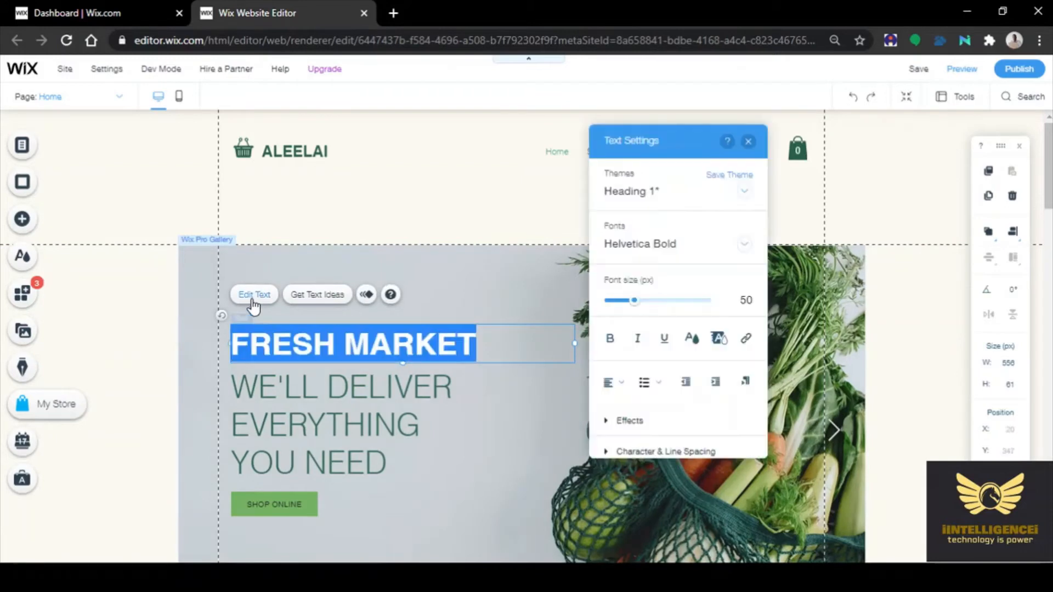
type("A")
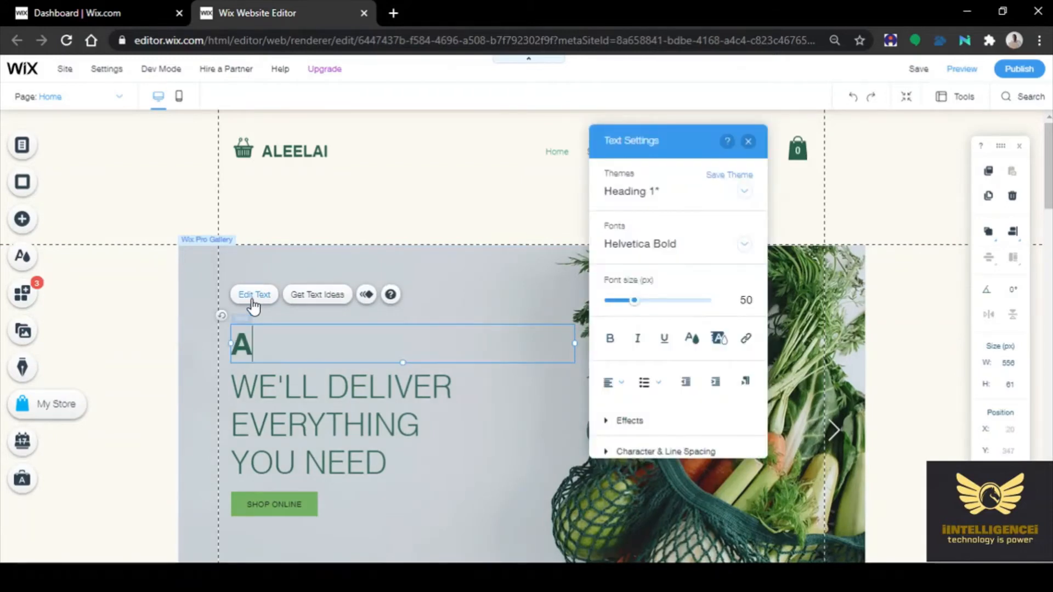
type("LE")
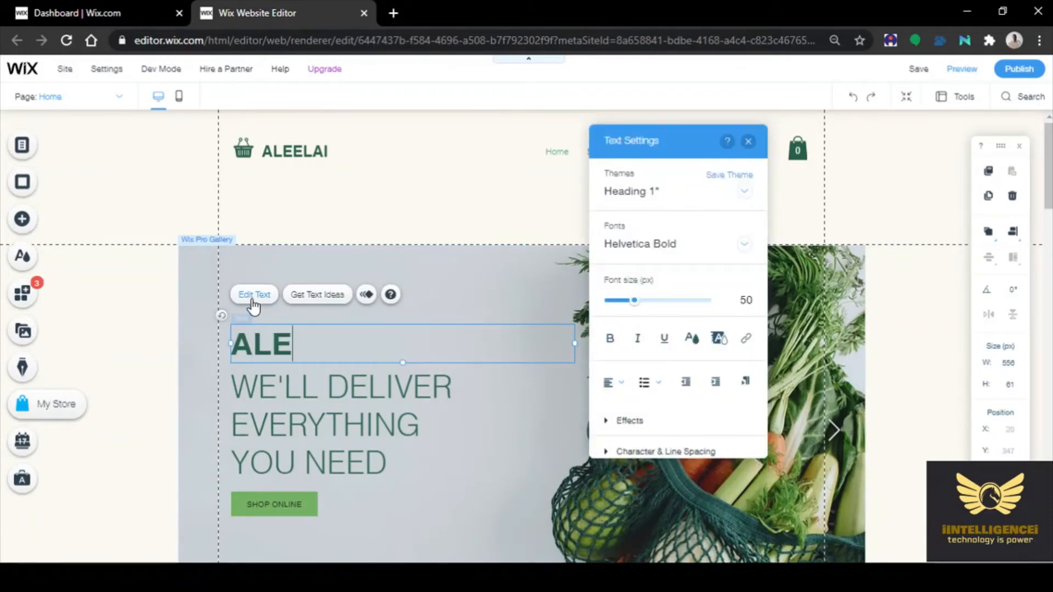
type("ELAI")
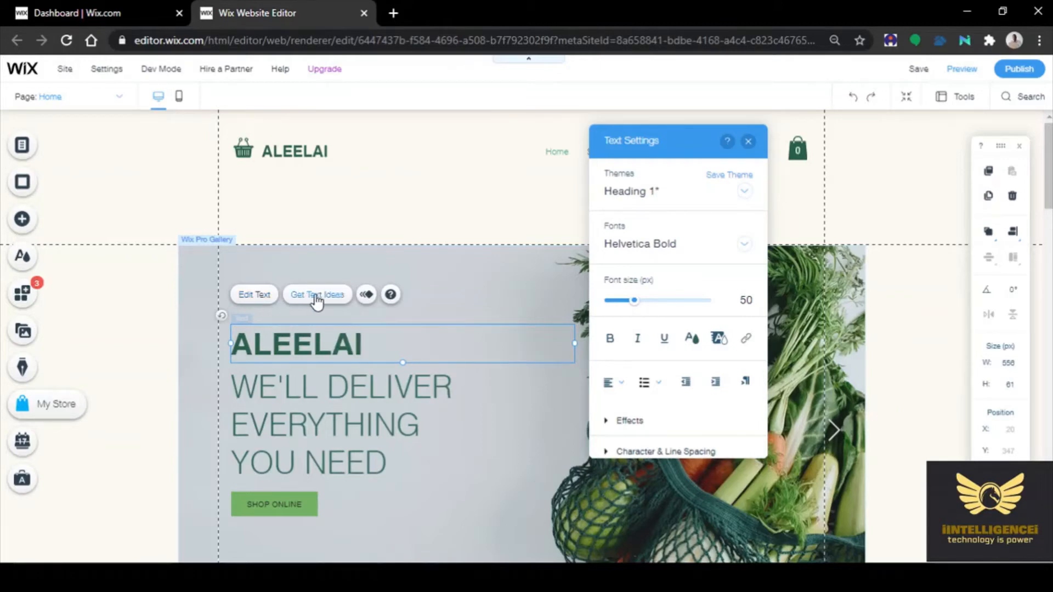
left_click(512, 276)
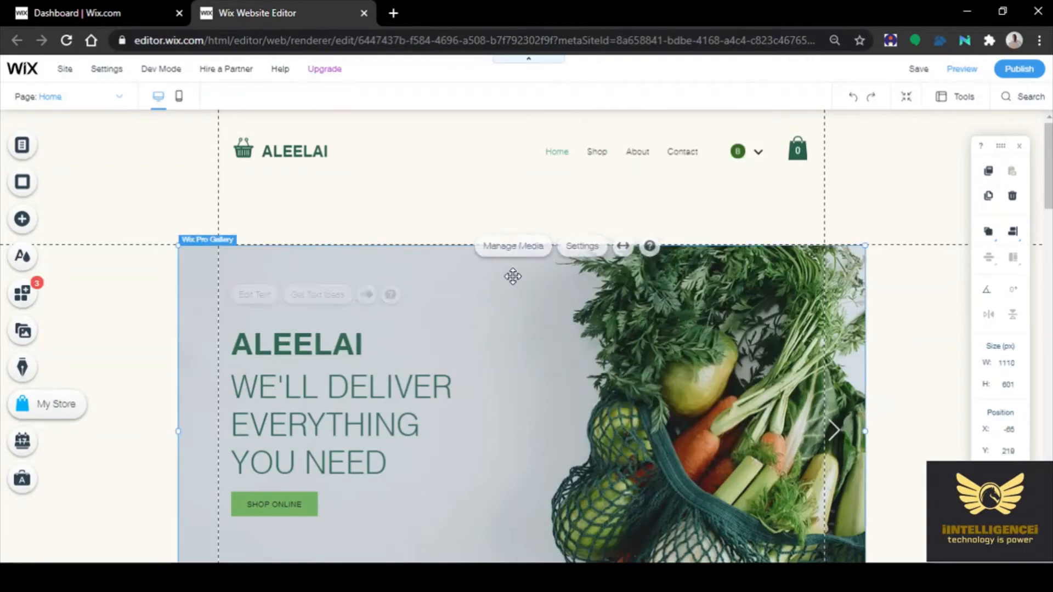
scroll(517, 320, "down", 3)
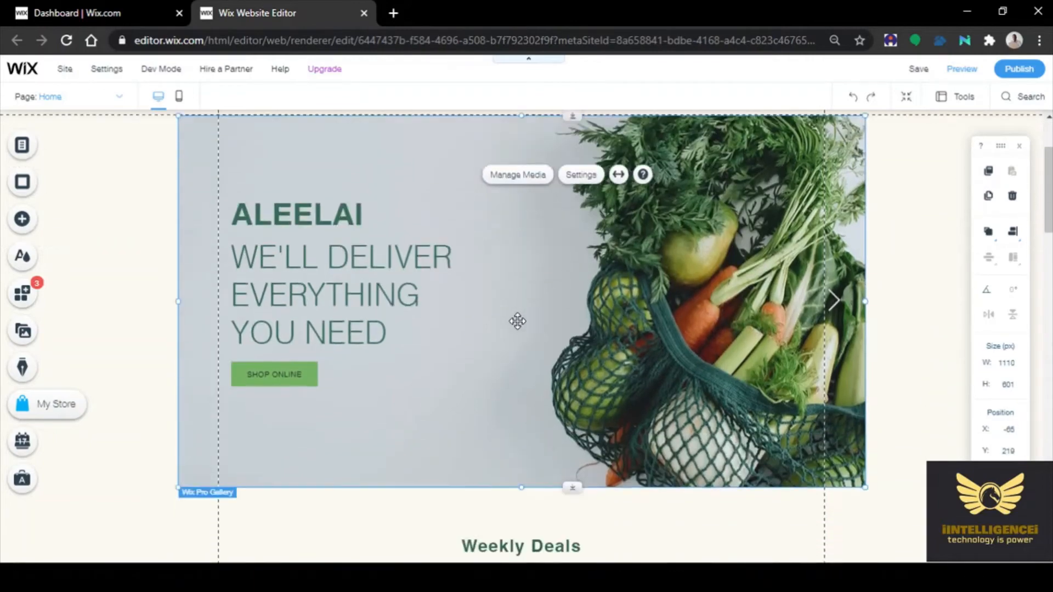
scroll(517, 320, "down", 5)
scroll(460, 312, "down", 8)
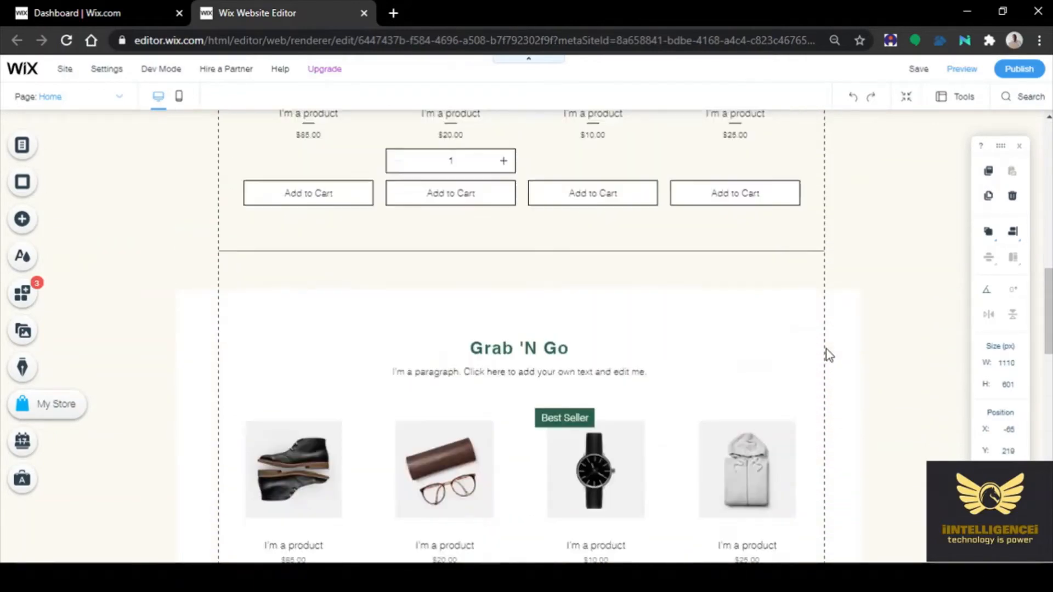
scroll(837, 356, "down", 15)
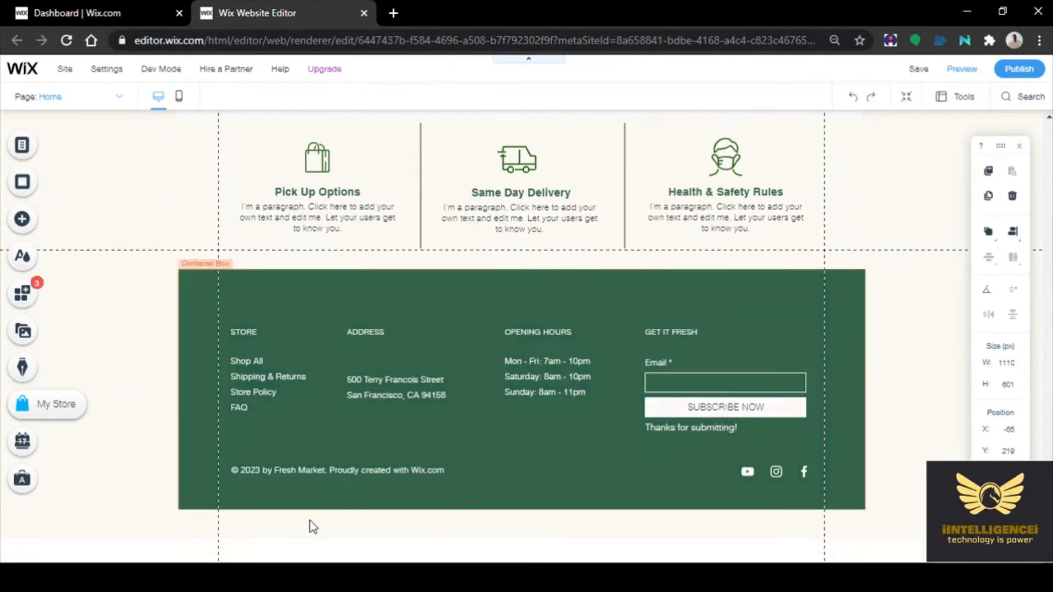
left_click(344, 469)
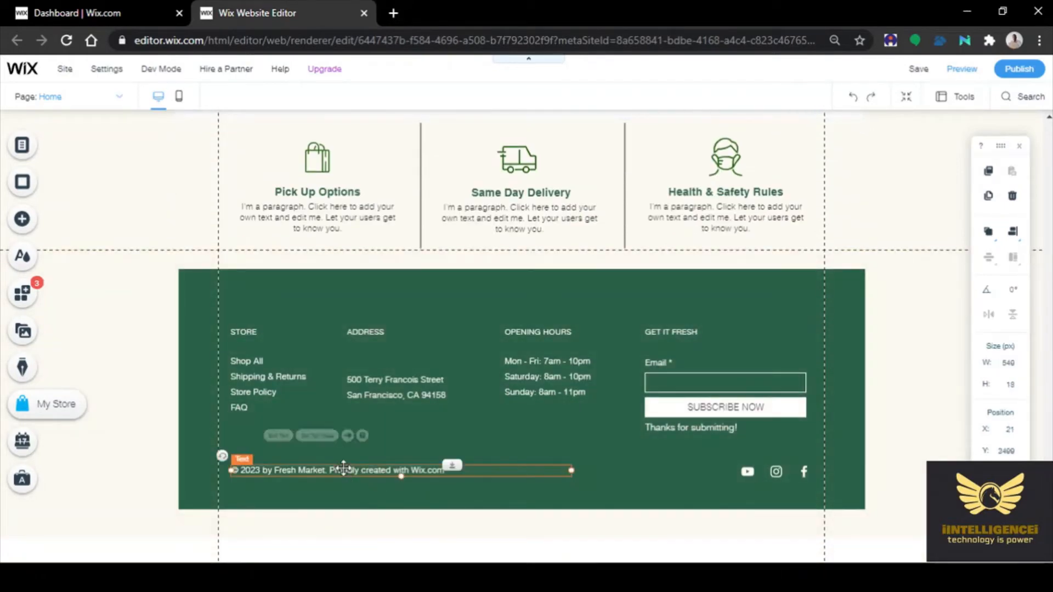
left_click(245, 437)
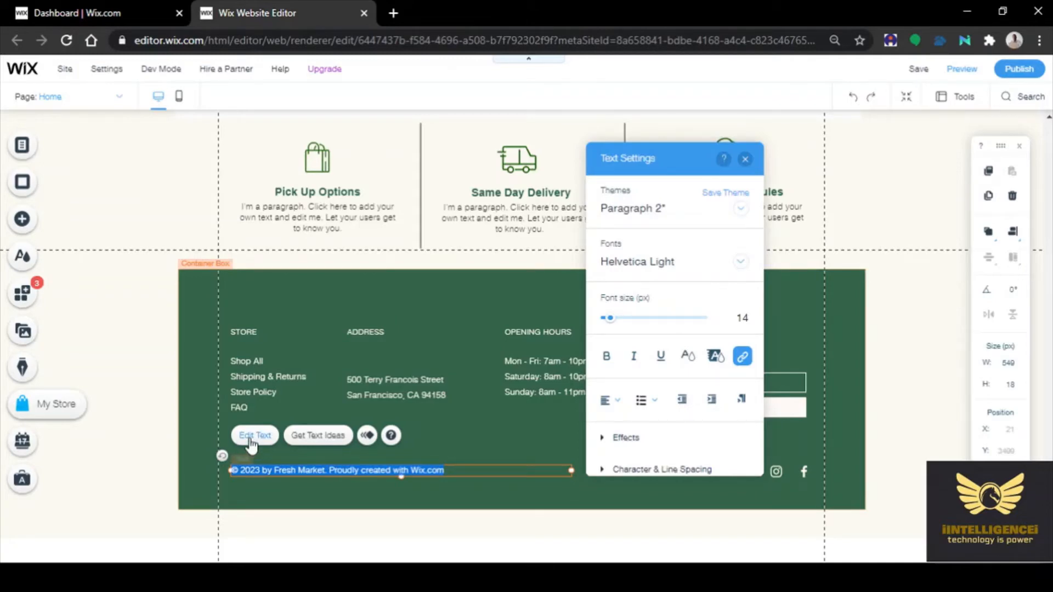
left_click(250, 440)
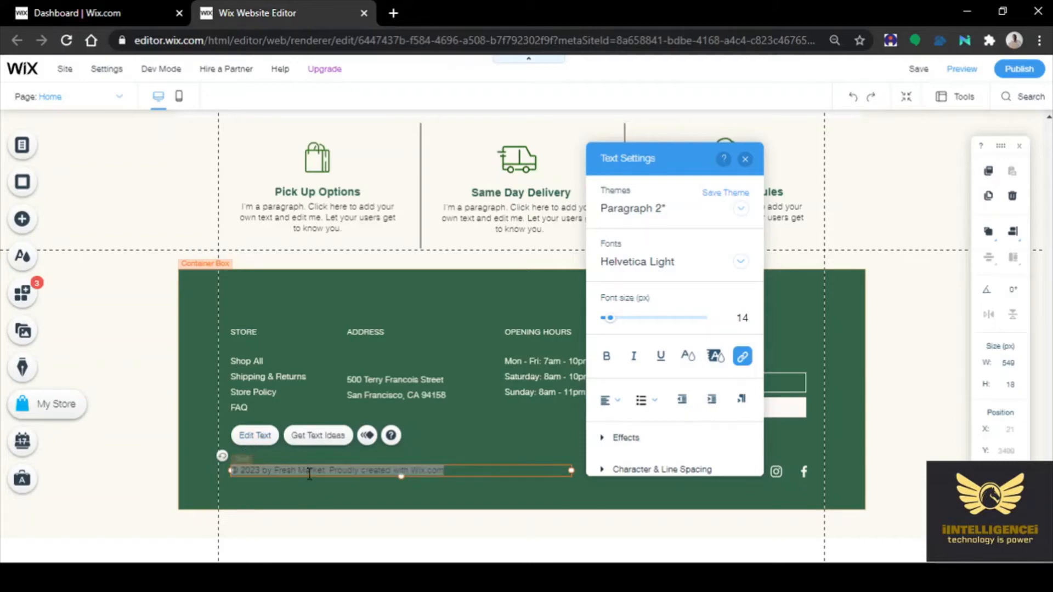
left_click(361, 470)
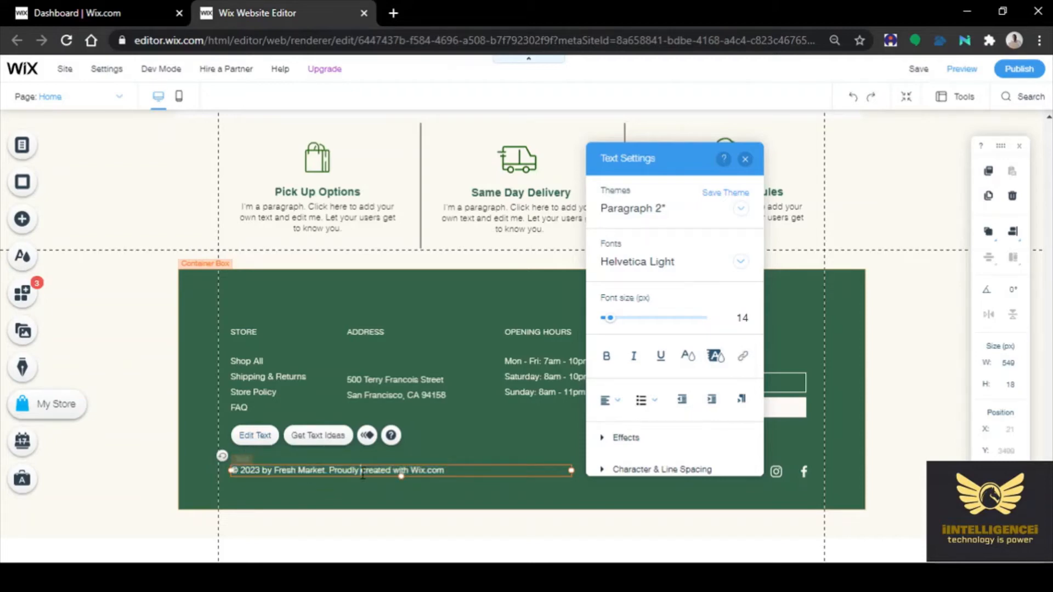
left_click(449, 469)
key("BackSpace")
key("BackSpace")
key("BackSpace")
key("BackSpace")
key("BackSpace")
key("BackSpace")
key("BackSpace")
type("www.iINTELLIGENCEi.org")
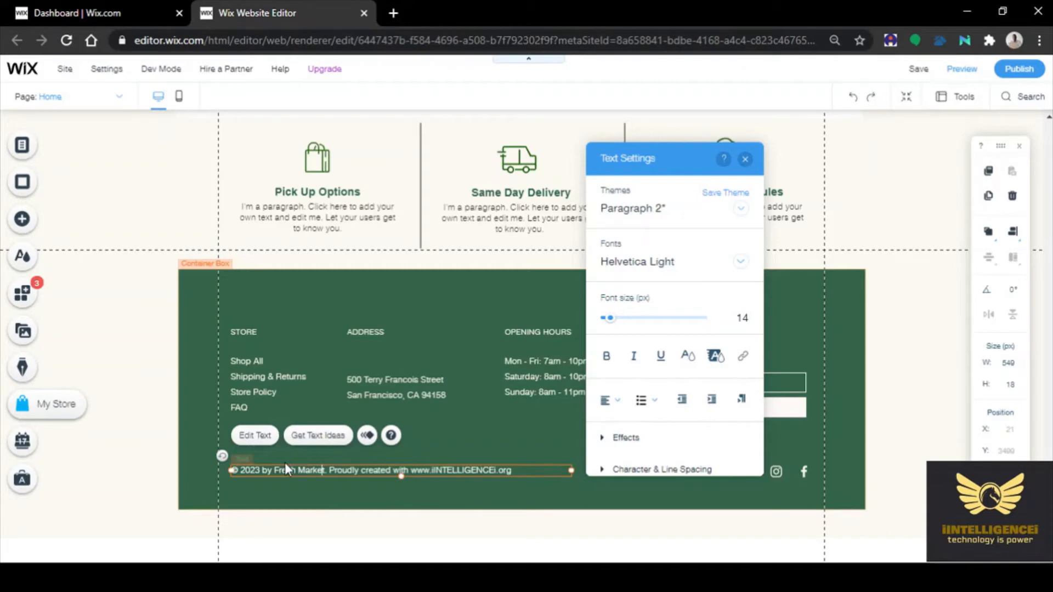
Change the copyright year from 2023 to 2021 and the site name to ALEELAI
left_click(262, 470)
key("BackSpace")
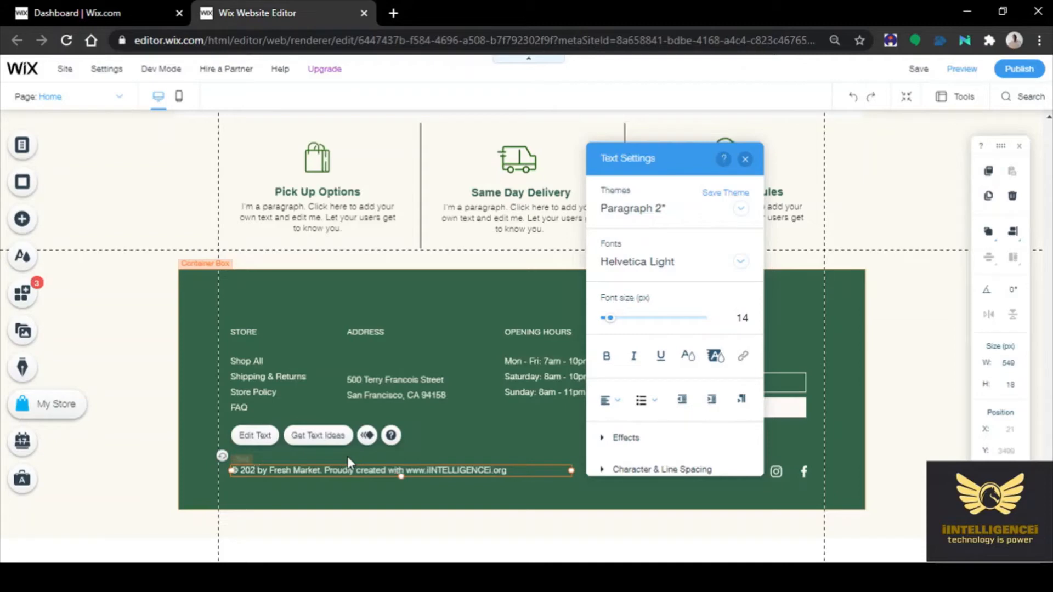
type("1")
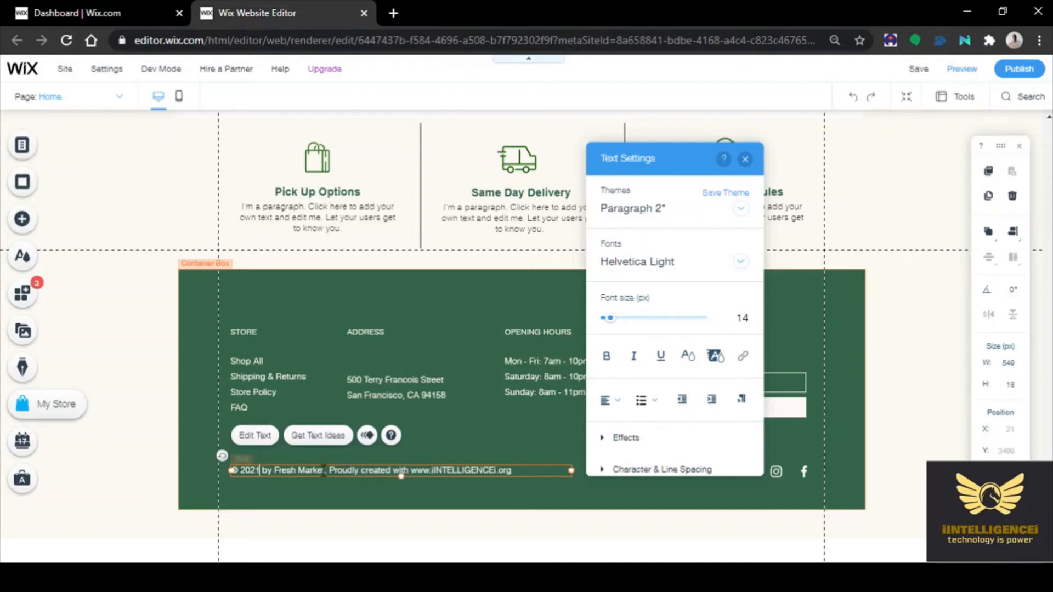
key("BackSpace")
key("BackSpace")
key("BackSpace")
key("BackSpace")
key("BackSpace")
key("BackSpace")
key("BackSpace")
key("BackSpace")
key("BackSpace")
key("BackSpace")
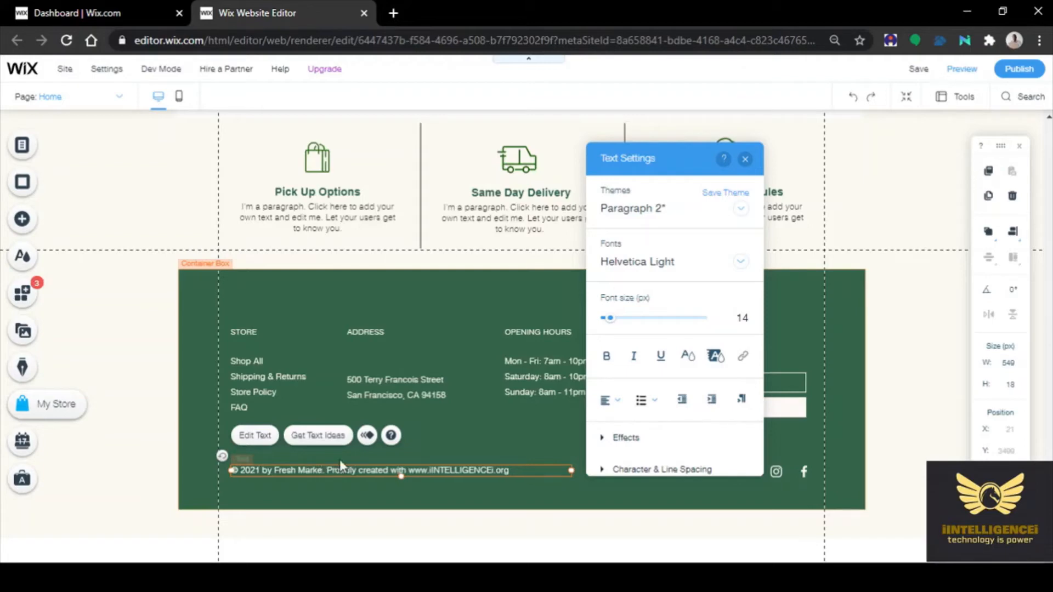
key("BackSpace")
key("BackSpace")
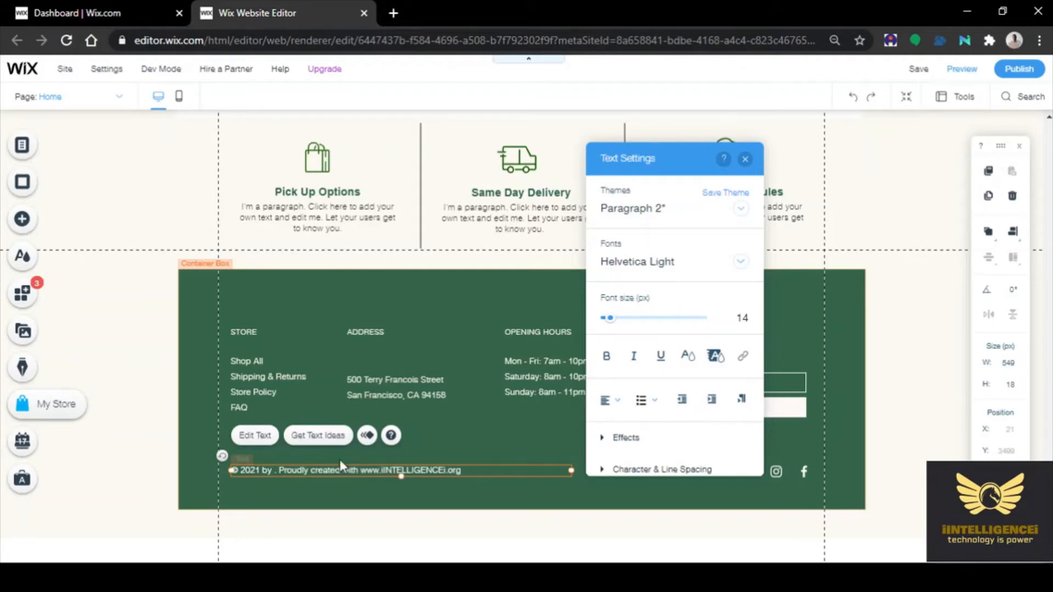
type("ALEE")
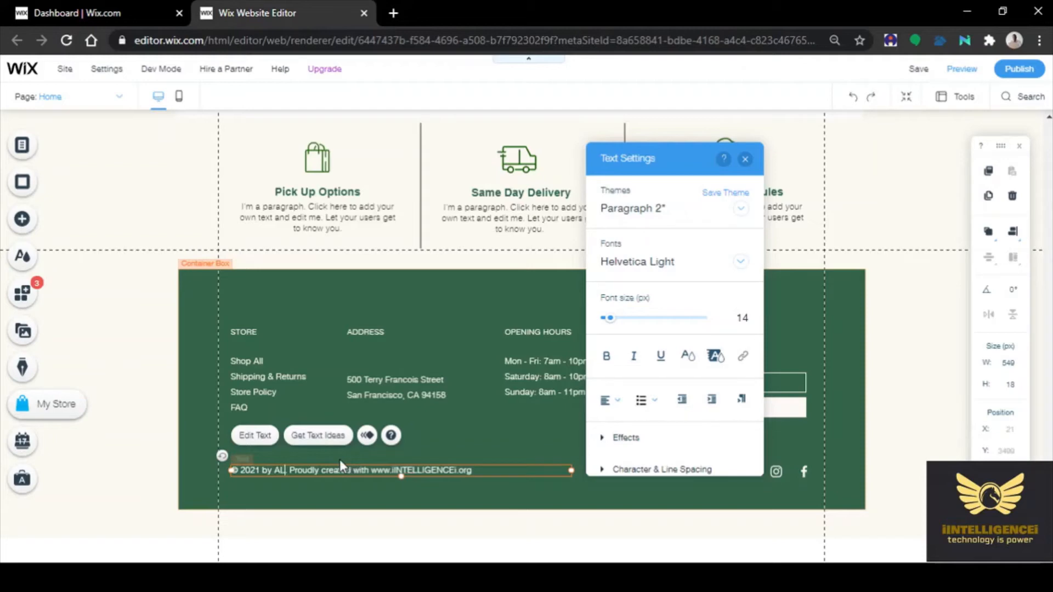
type("LAI")
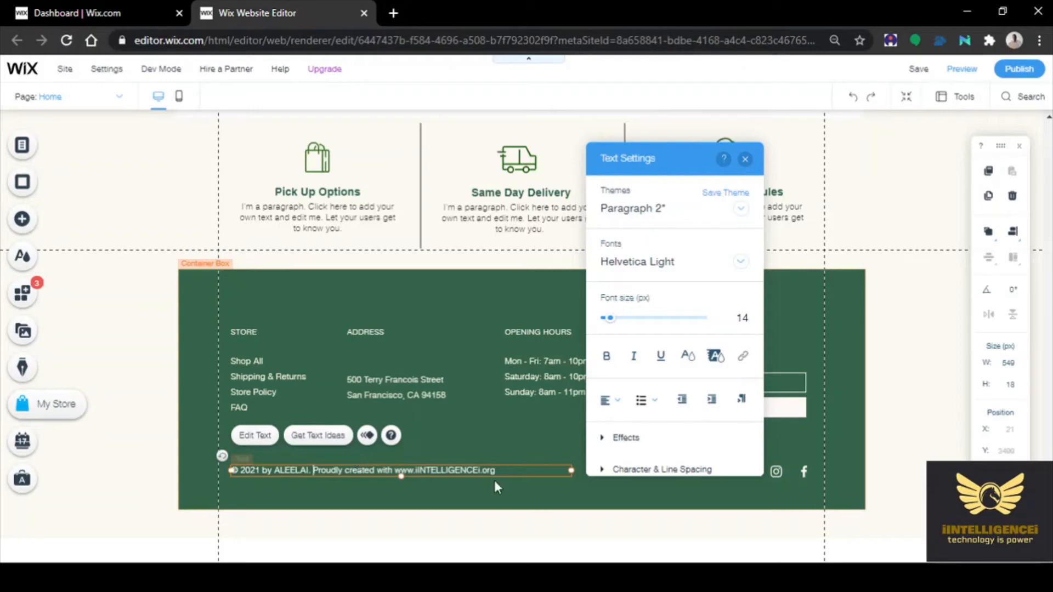
left_click(538, 494)
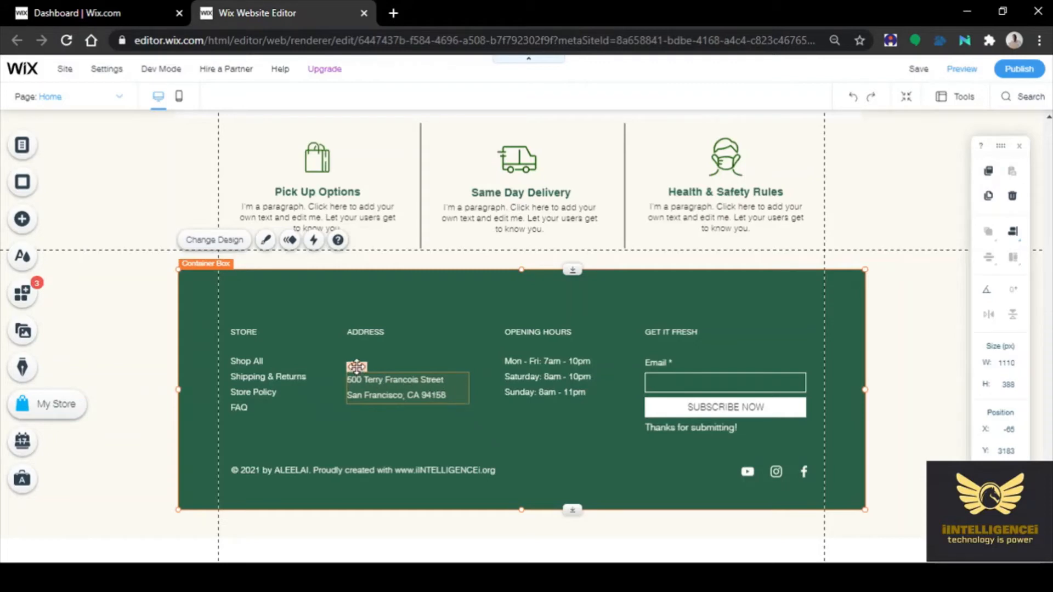
Overwrite the footer address with the store's three-line street address in Chennai, Tamilnadu, India
left_click(367, 384)
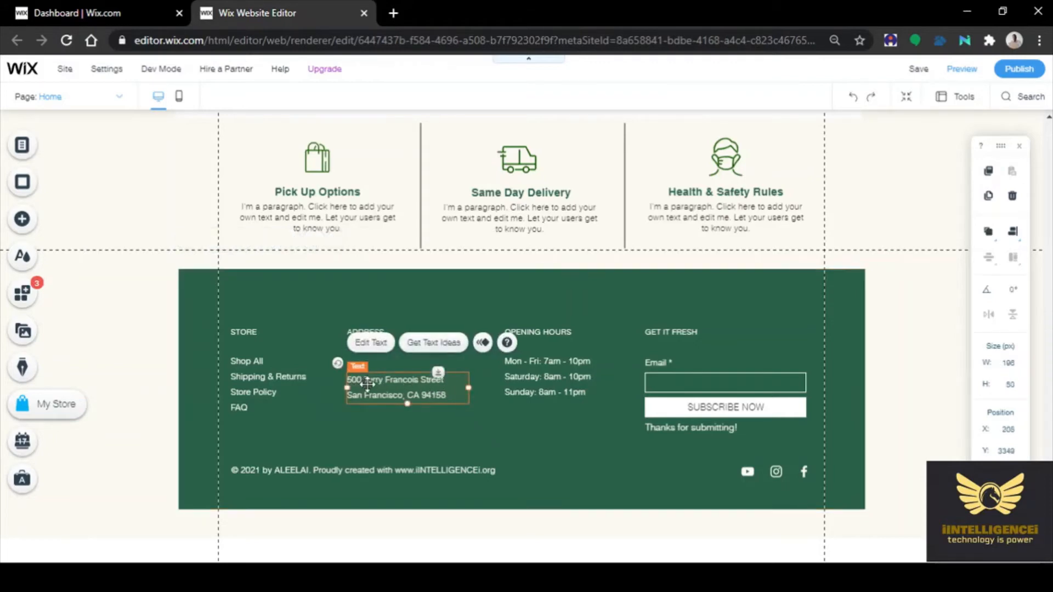
left_click(368, 343)
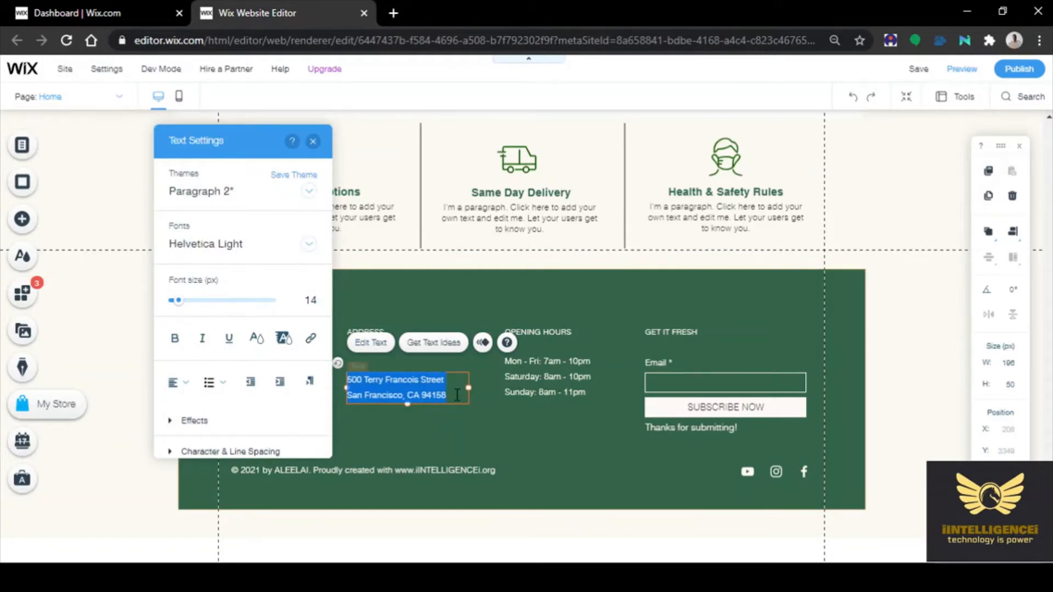
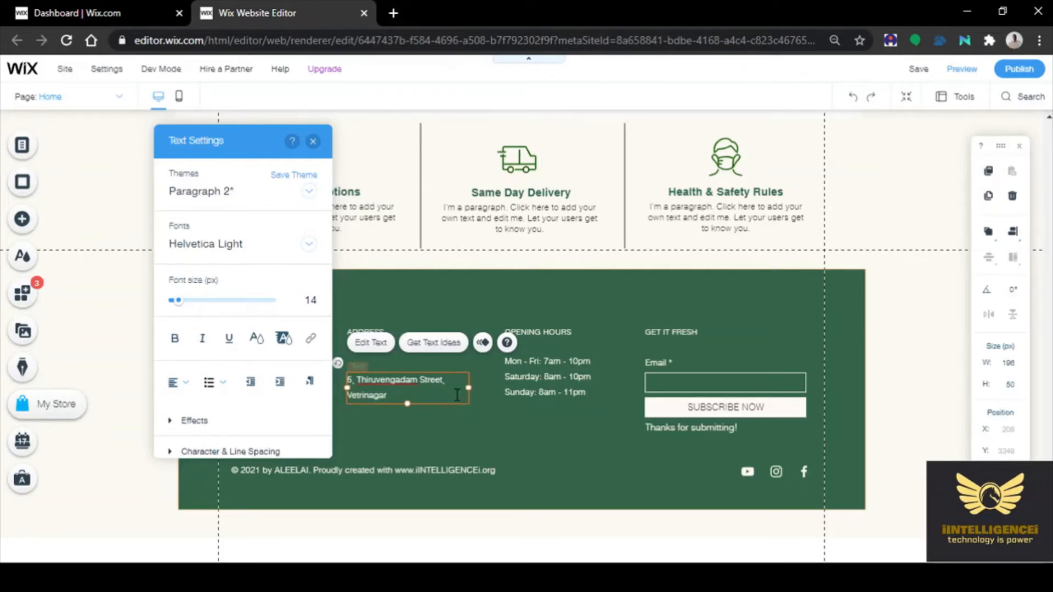
key("Return")
type("Tami")
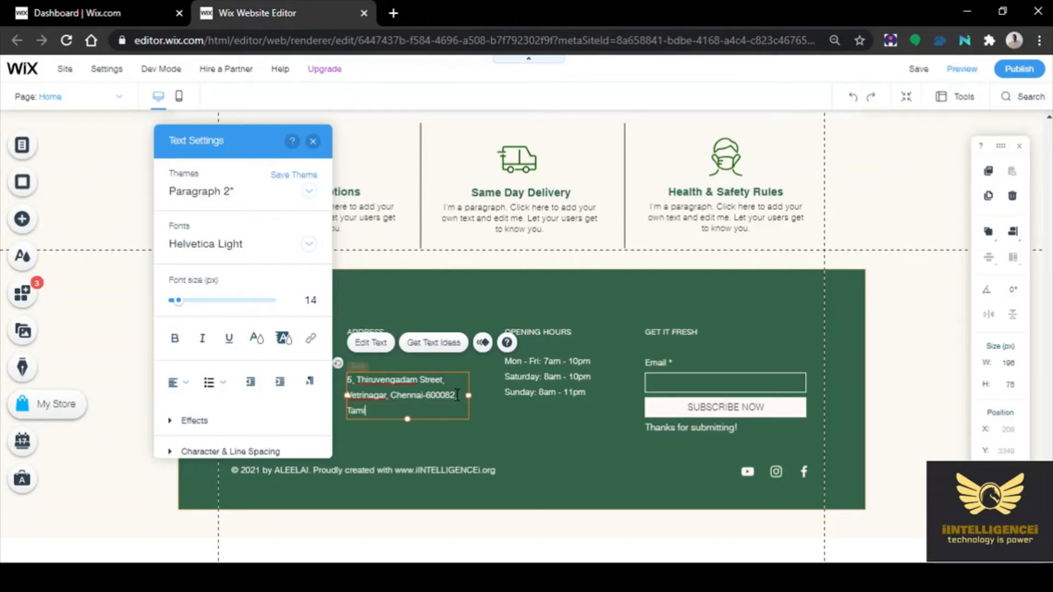
type("lnadu , INDI")
key("BackSpace")
key("BackSpace")
key("BackSpace")
type("ndia.")
left_click(503, 437)
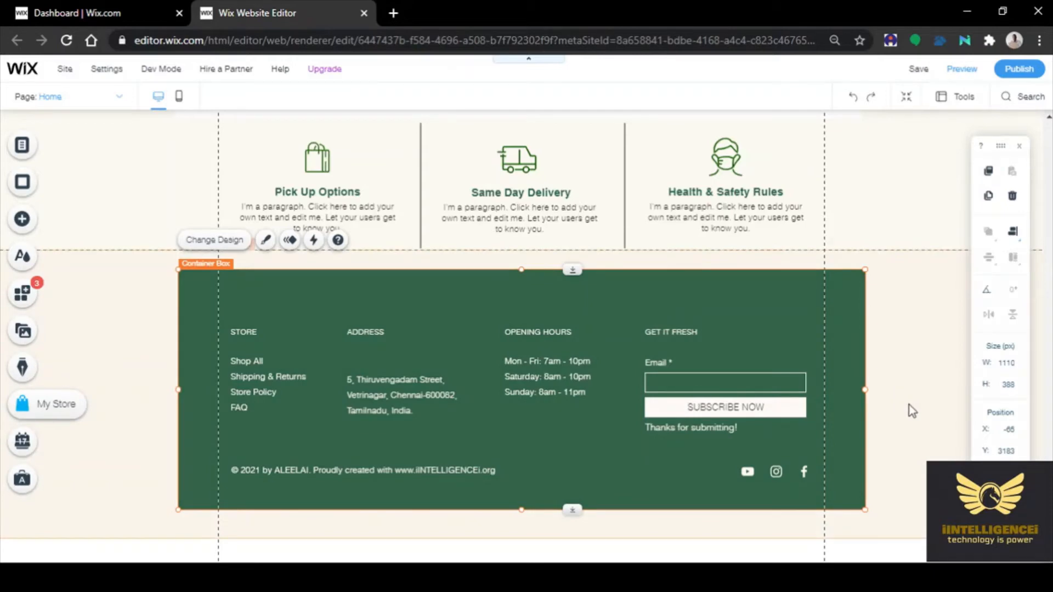
scroll(909, 410, "up", 1)
scroll(909, 410, "down", 1)
scroll(927, 334, "up", 1)
scroll(924, 326, "up", 15)
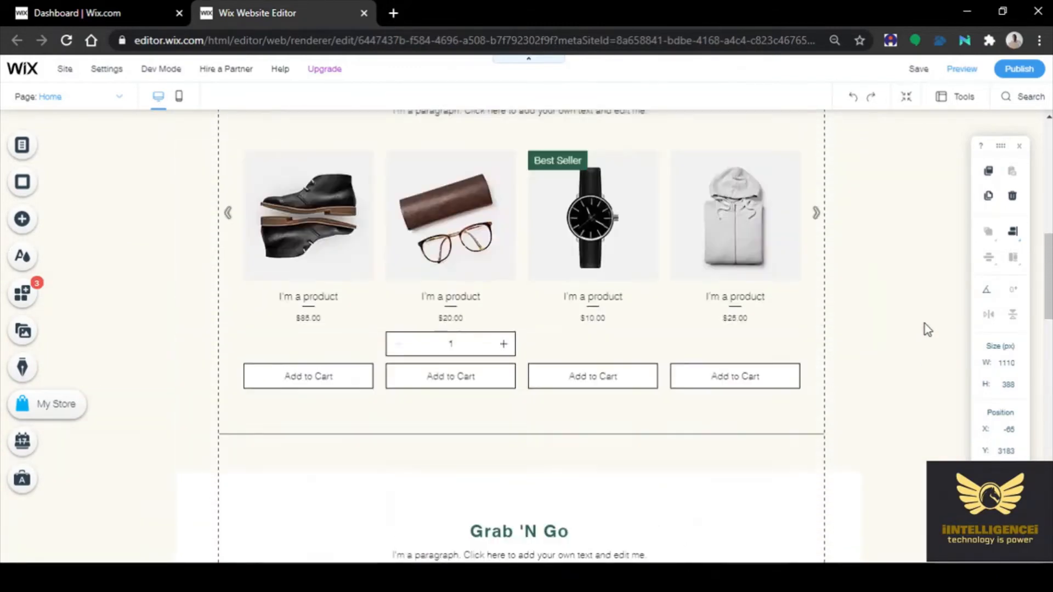
scroll(925, 327, "up", 3)
scroll(924, 324, "up", 2)
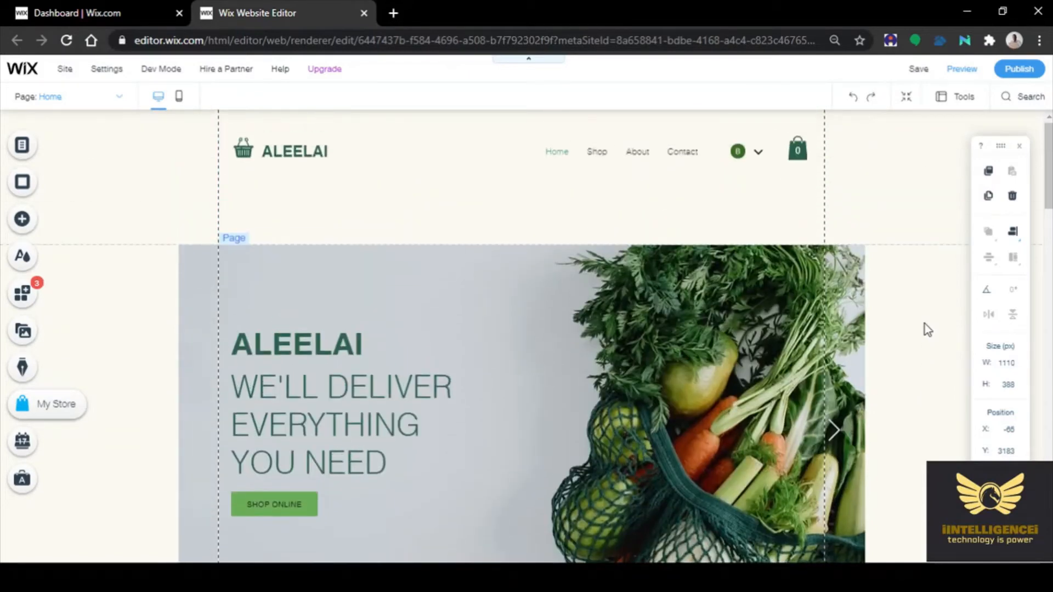
left_click(1019, 71)
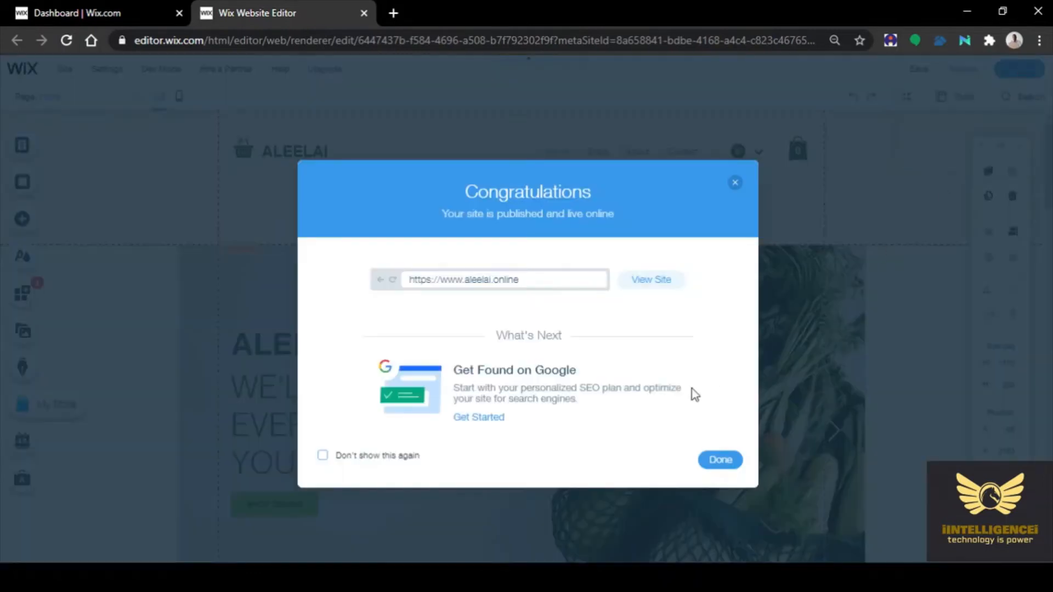
View the live aleelai.online site, check its footer, then go back to the editor tab
left_click(656, 287)
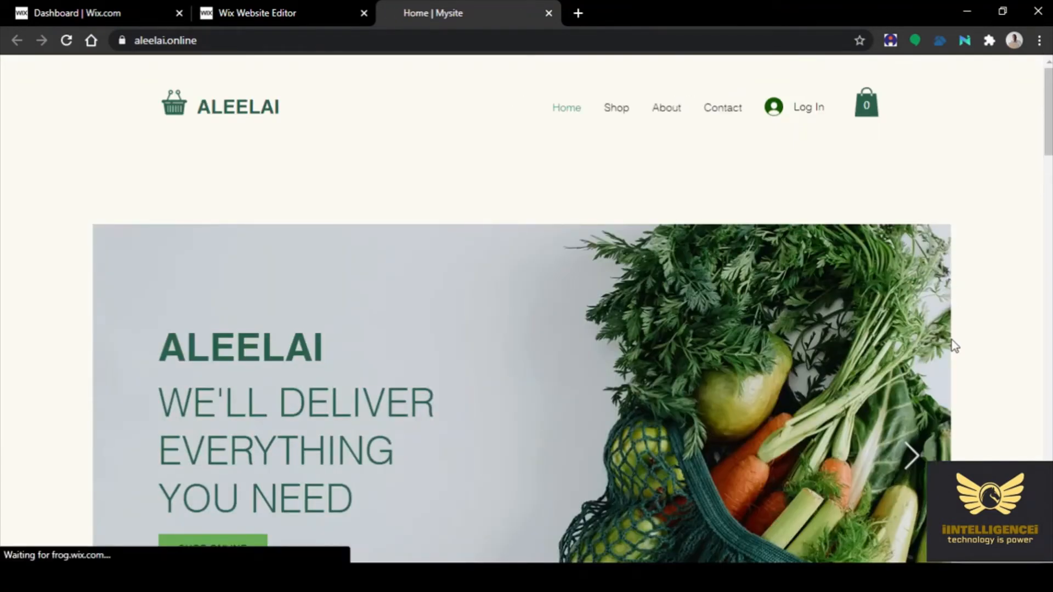
scroll(952, 337, "down", 5)
scroll(952, 338, "down", 15)
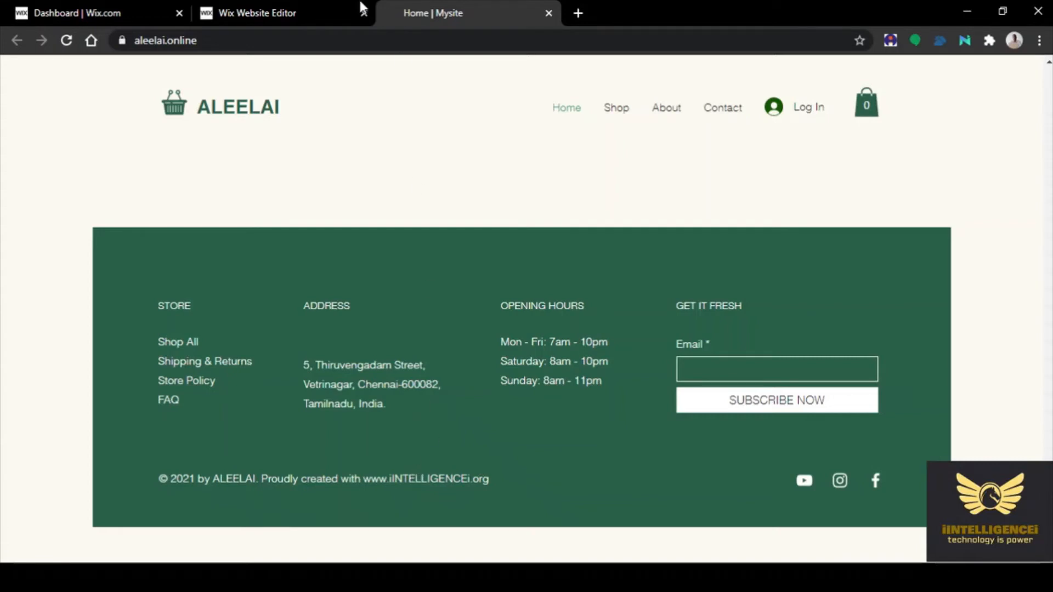
left_click(294, 9)
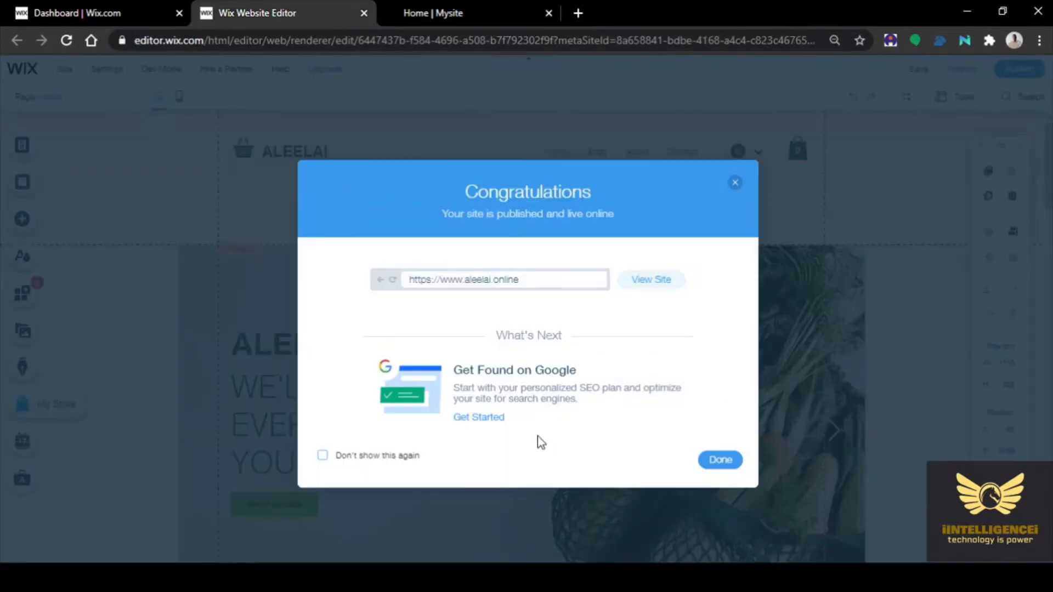
Append "inasiociation with Wix.com" to the end of the footer copyright line
left_click(735, 182)
left_click(100, 10)
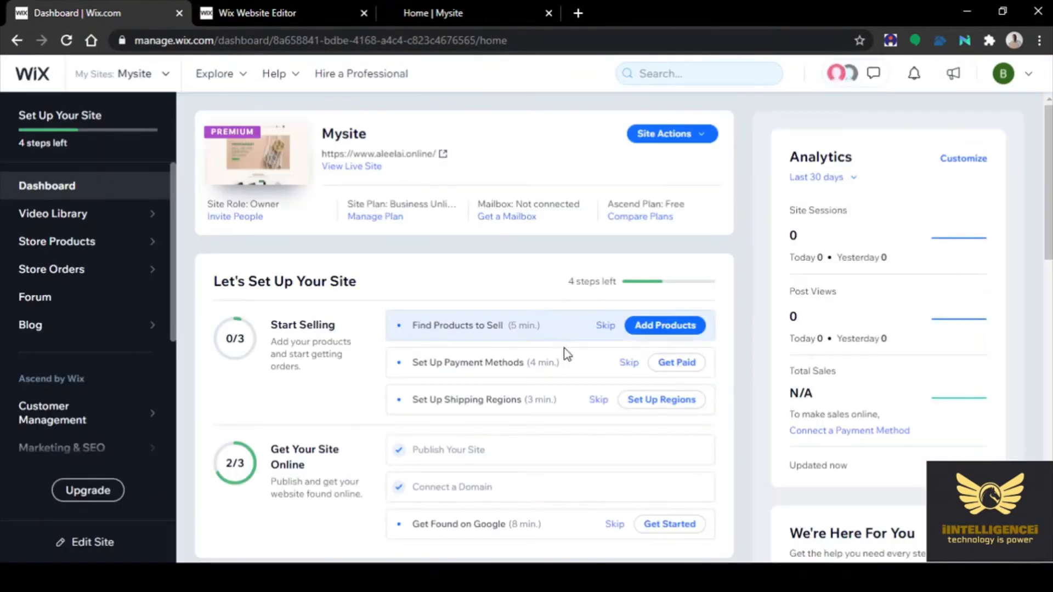
left_click(242, 14)
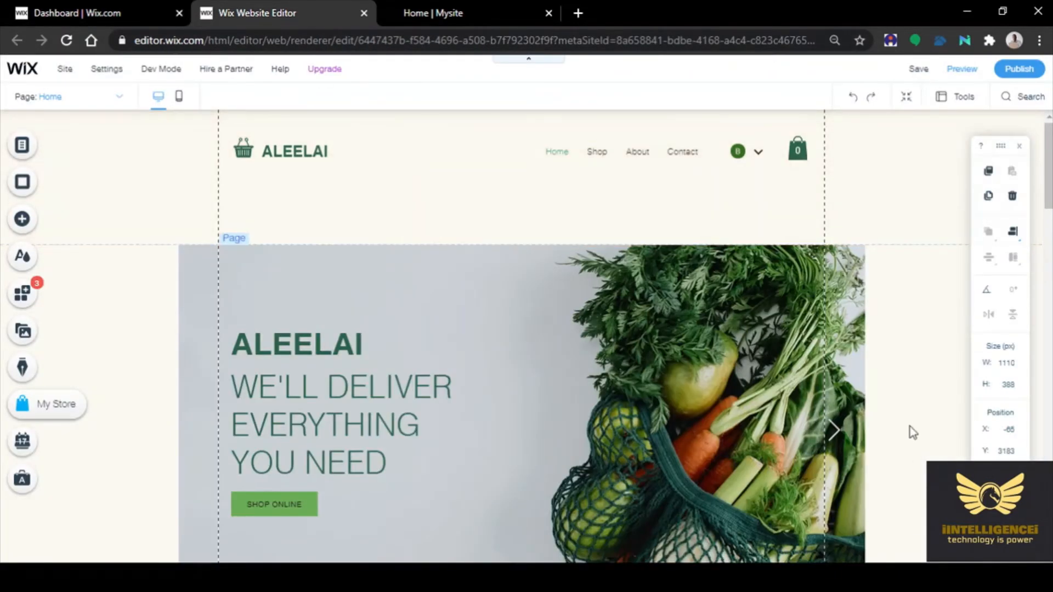
scroll(878, 420, "down", 10)
scroll(790, 417, "down", 15)
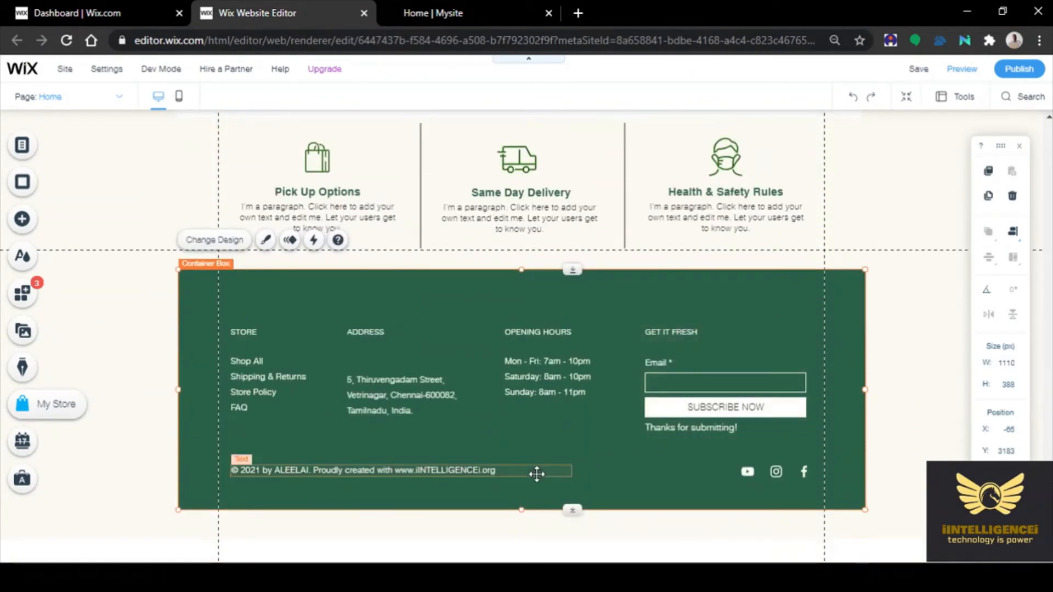
left_click(385, 470)
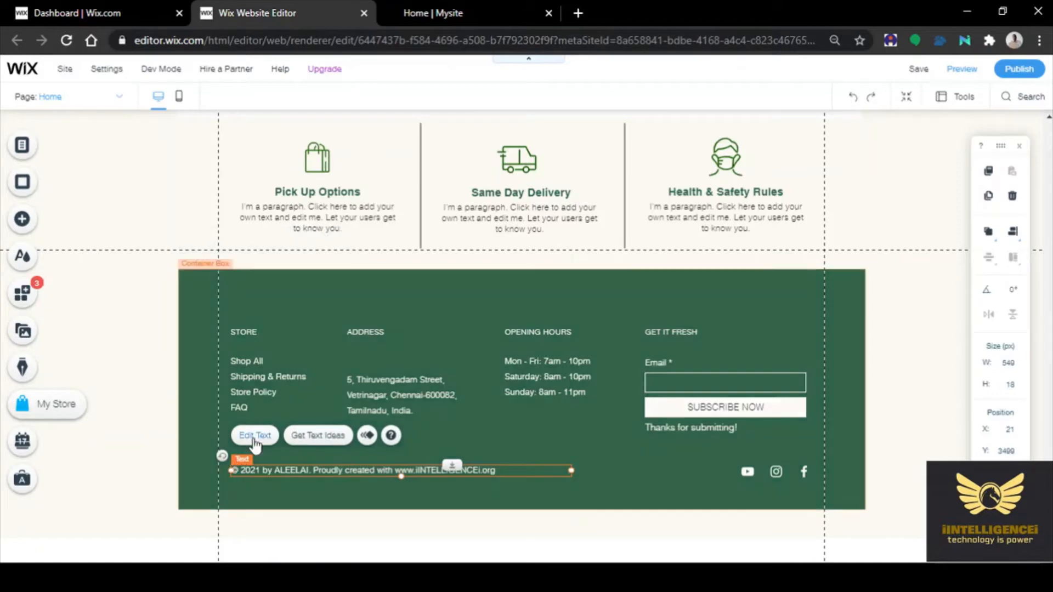
double_click(396, 470)
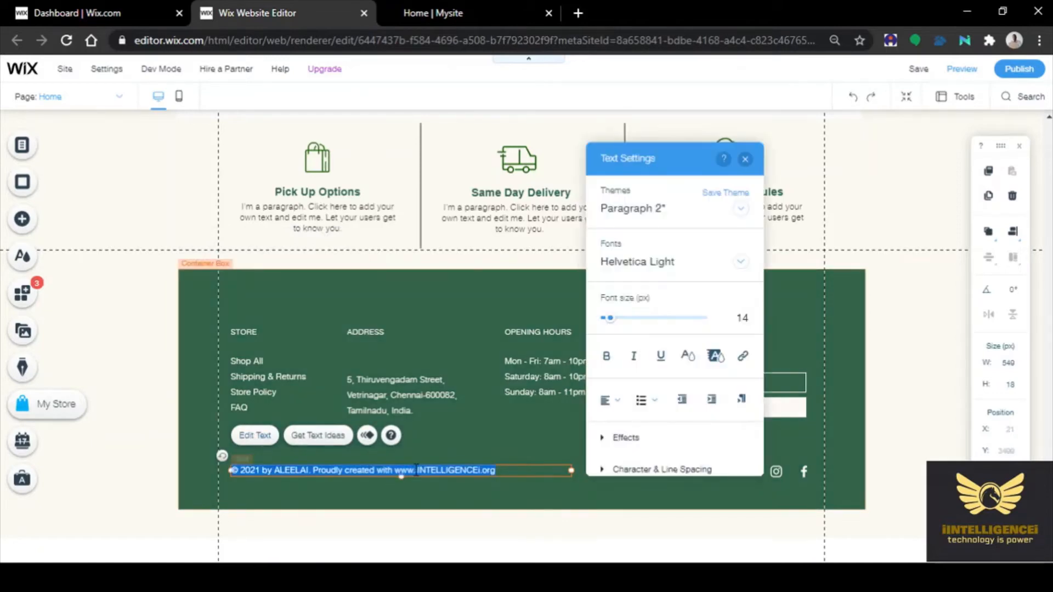
left_click(514, 471)
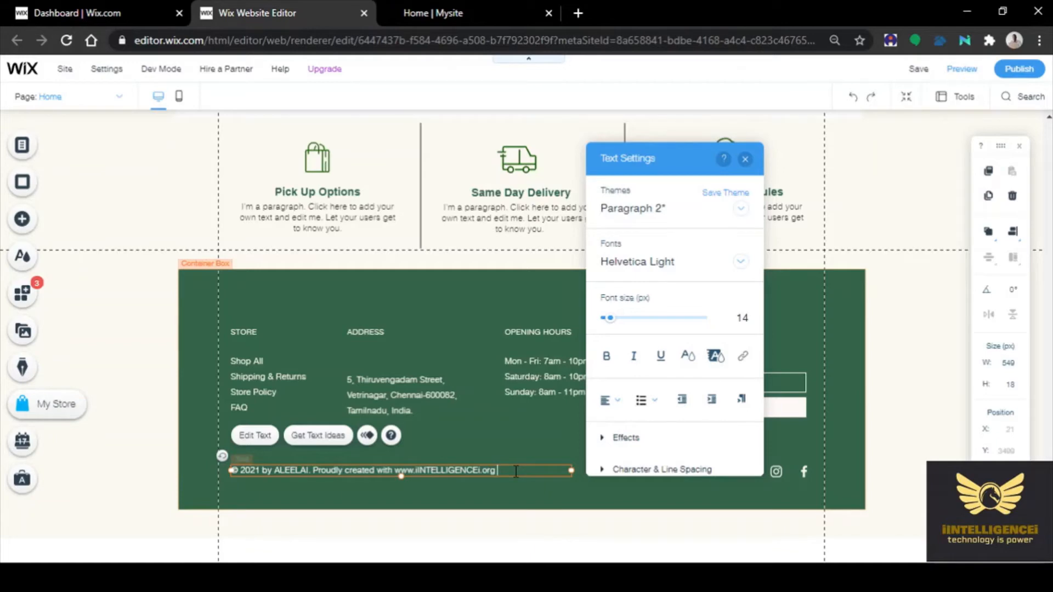
type("inasi")
type("ociation with Wix.com")
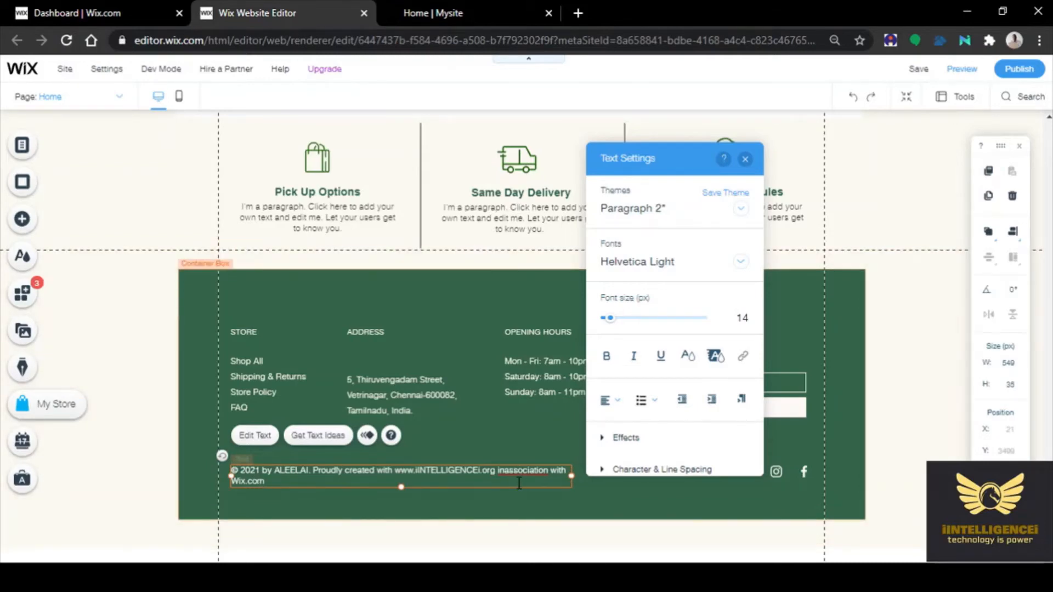
left_click(580, 502)
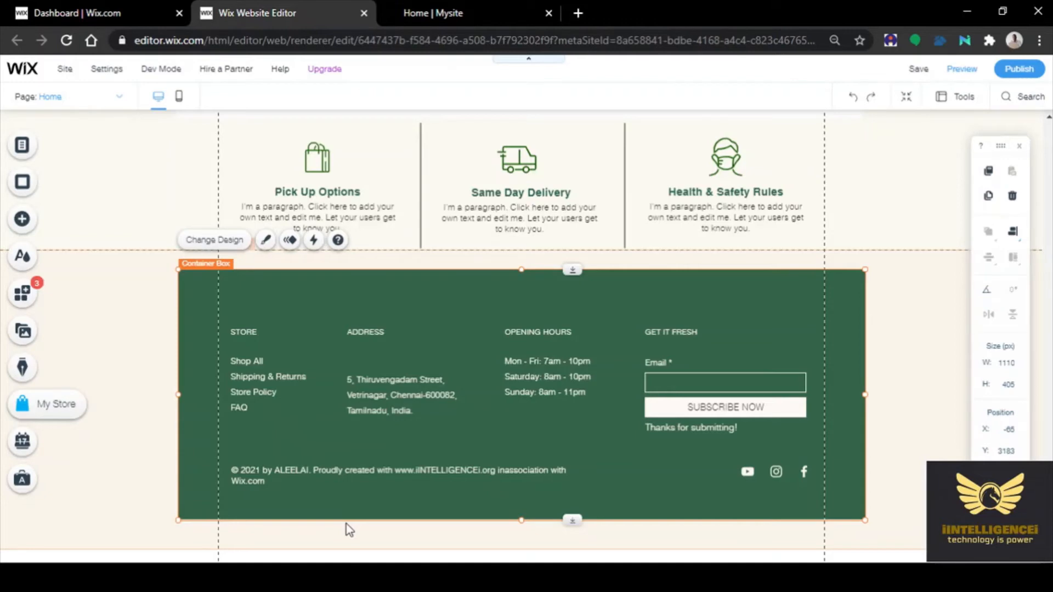
Change "Proudly created with" to "Proudly created by" in the copyright line
left_click(391, 470)
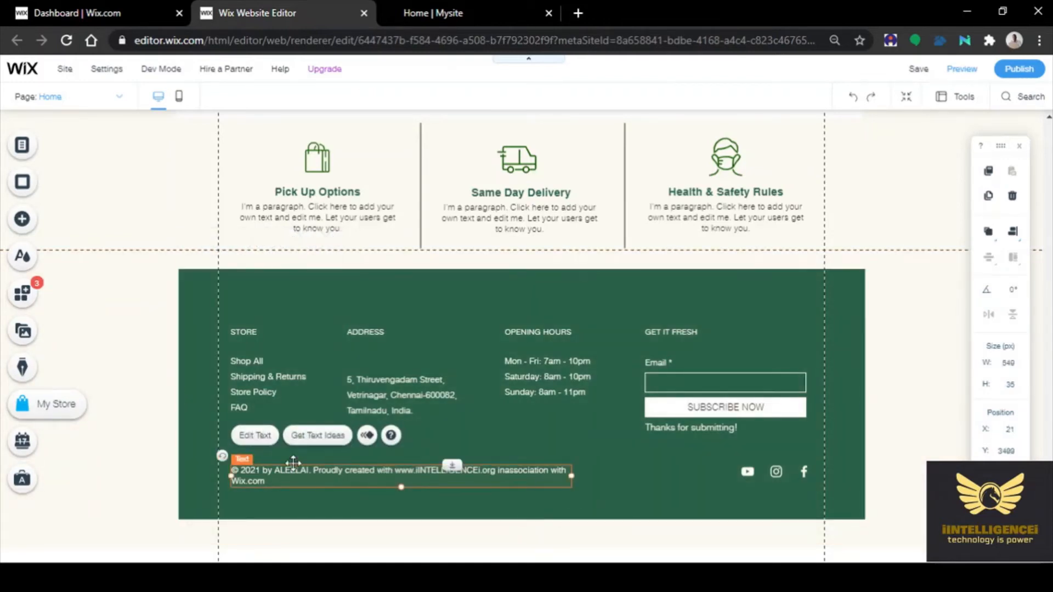
left_click(254, 436)
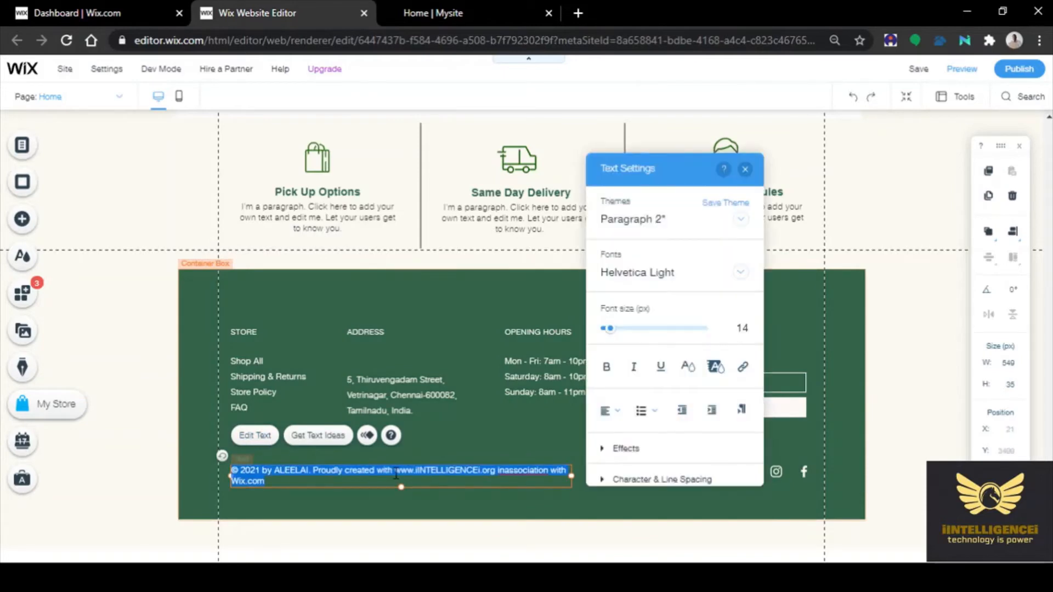
left_click(395, 471)
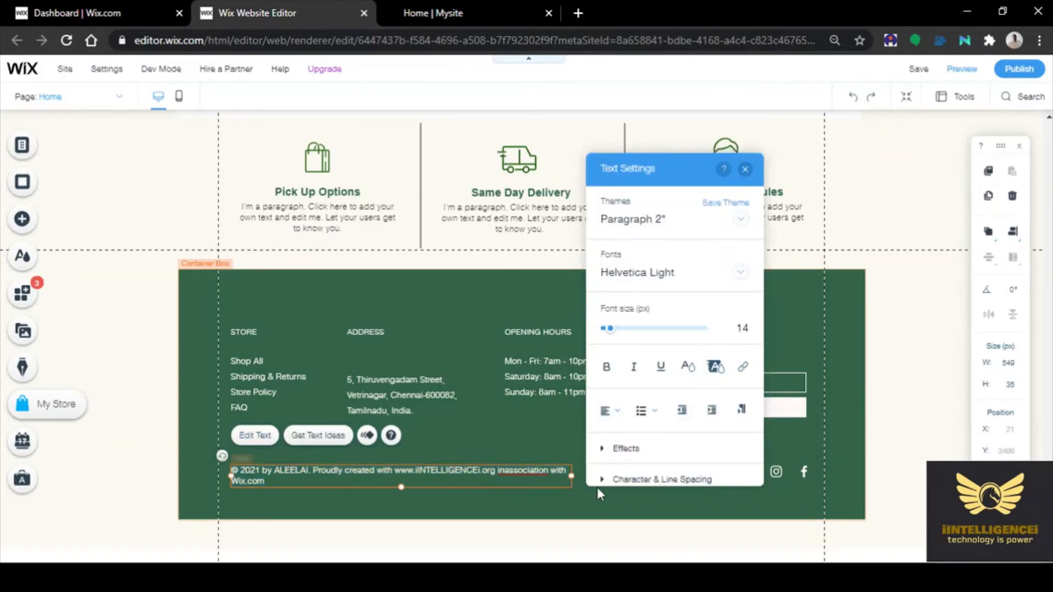
key("BackSpace")
key("BackSpace")
key("BackSpace")
key("BackSpace")
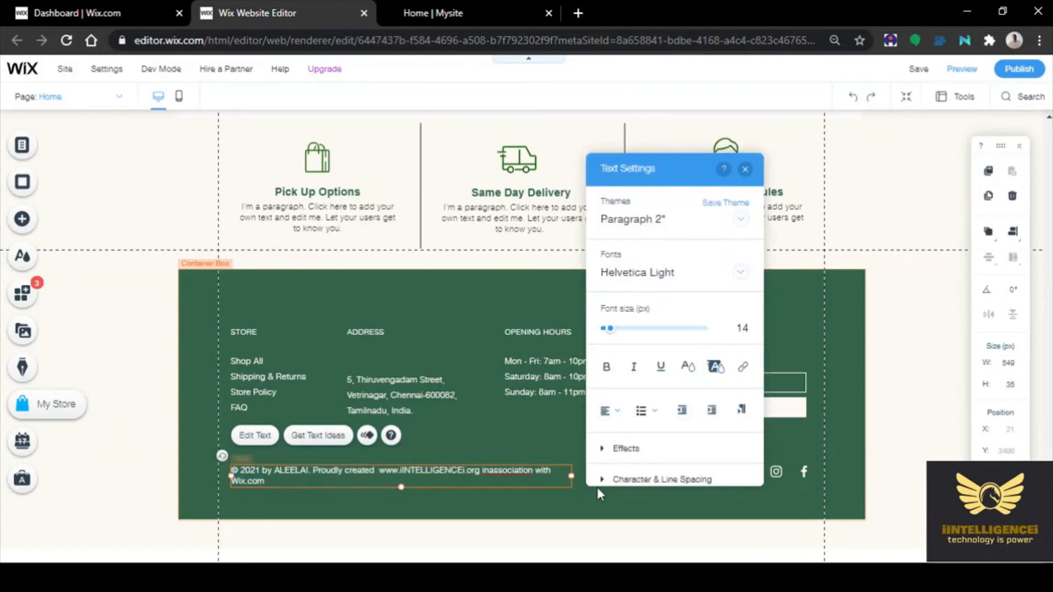
type("by")
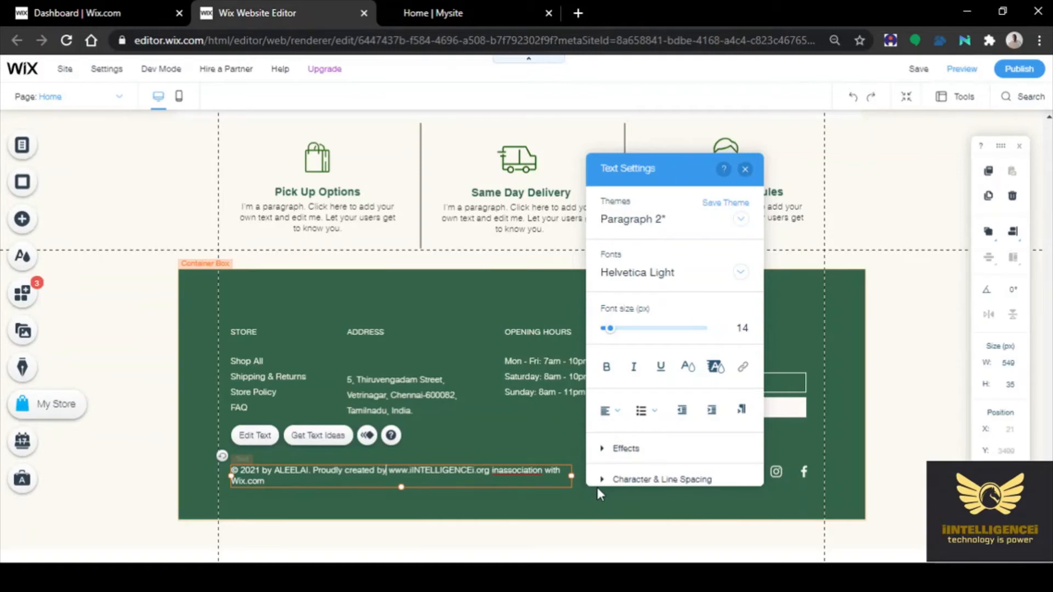
left_click(521, 514)
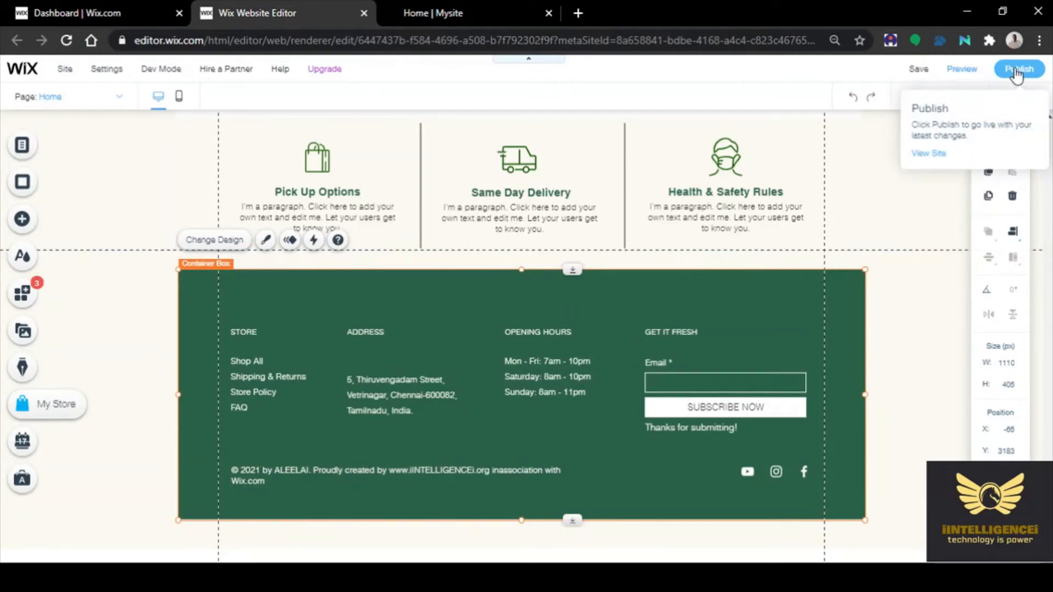
Publish the latest changes and reload the live aleelai.online home page
left_click(1016, 72)
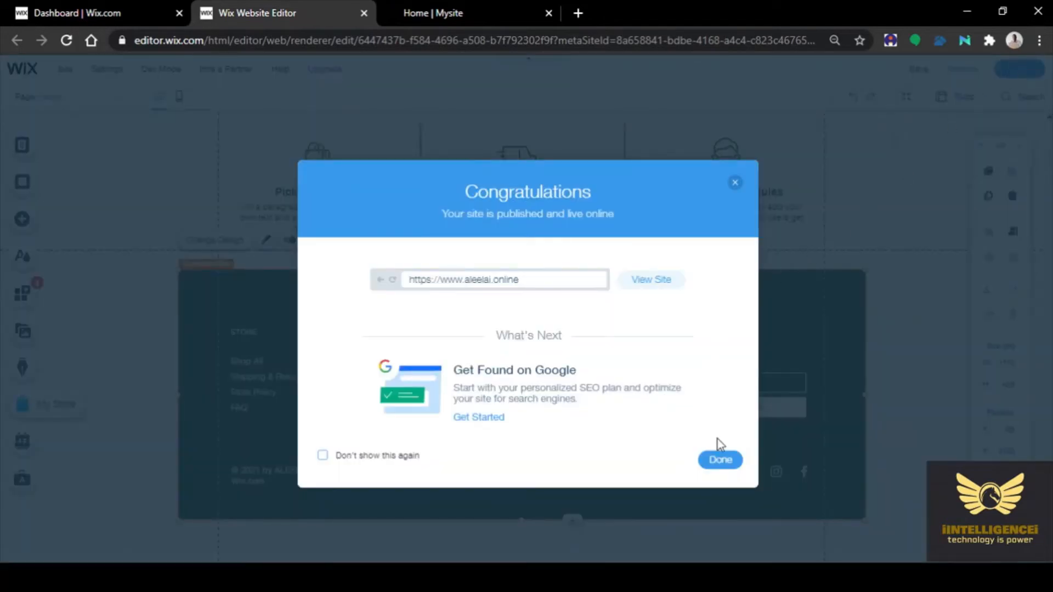
left_click(720, 466)
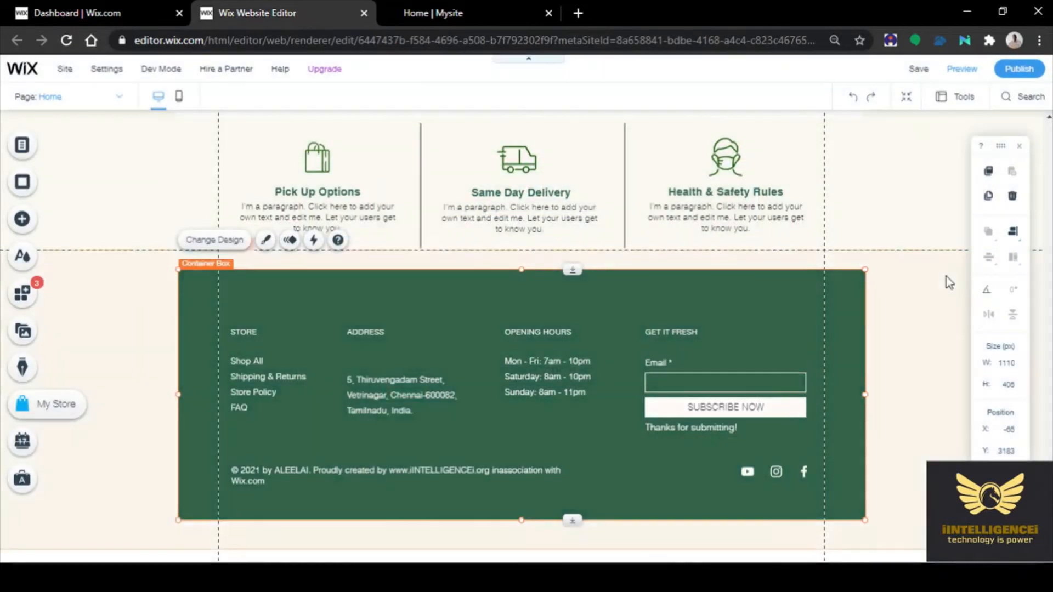
left_click(441, 15)
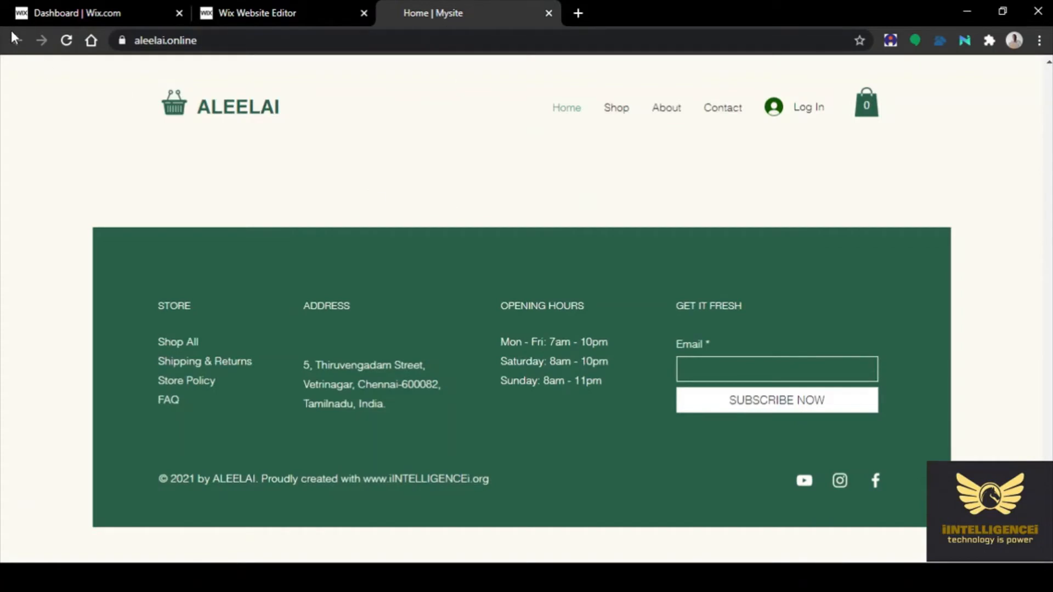
left_click(66, 40)
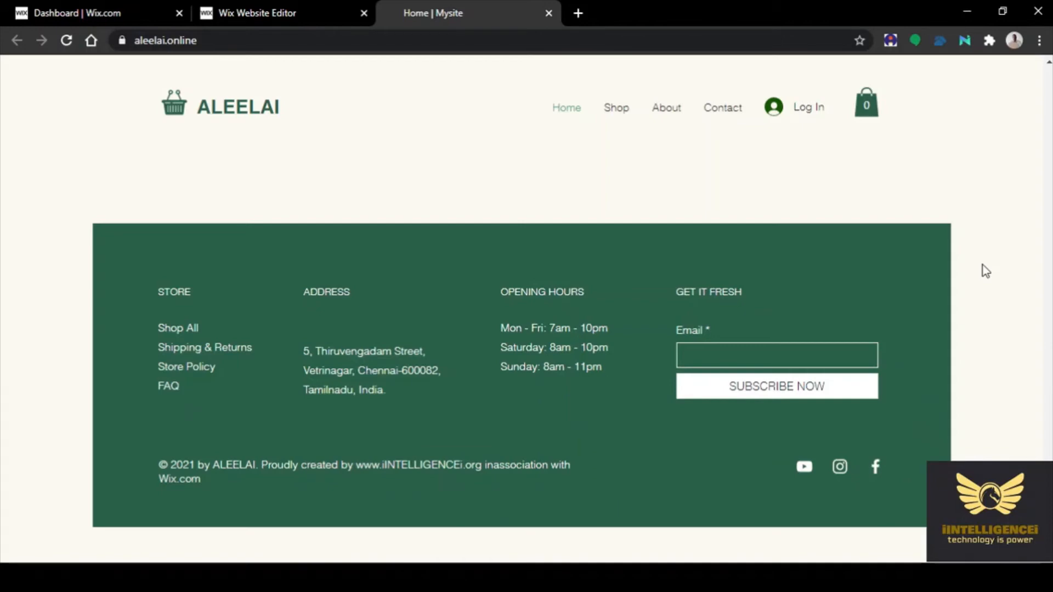
scroll(982, 265, "up", 20)
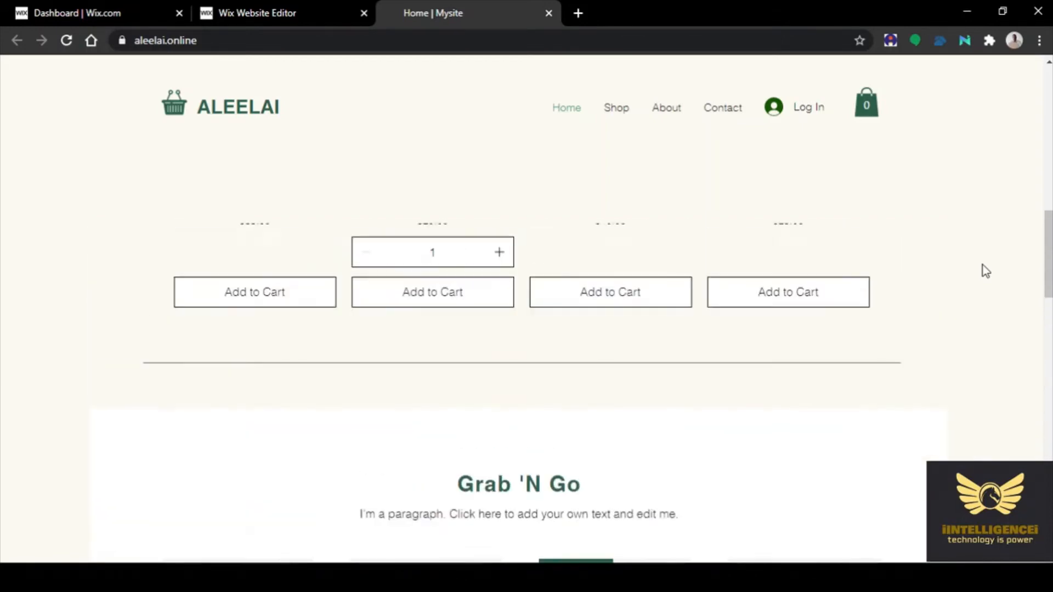
scroll(983, 265, "up", 5)
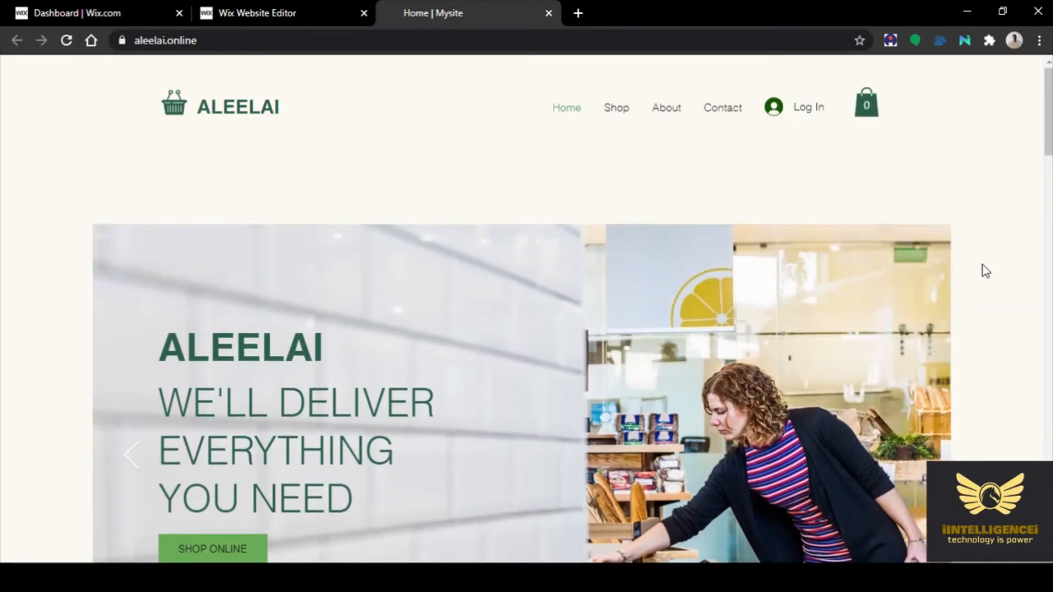
Check the live site's Contact and Home pages, then close the live site tab
left_click(719, 110)
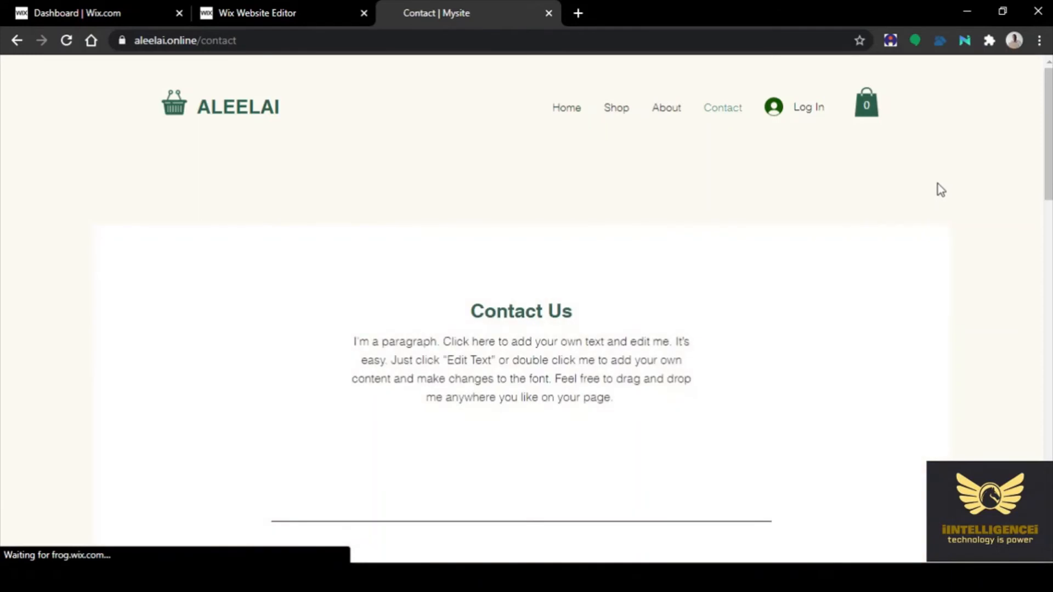
scroll(885, 282, "down", 5)
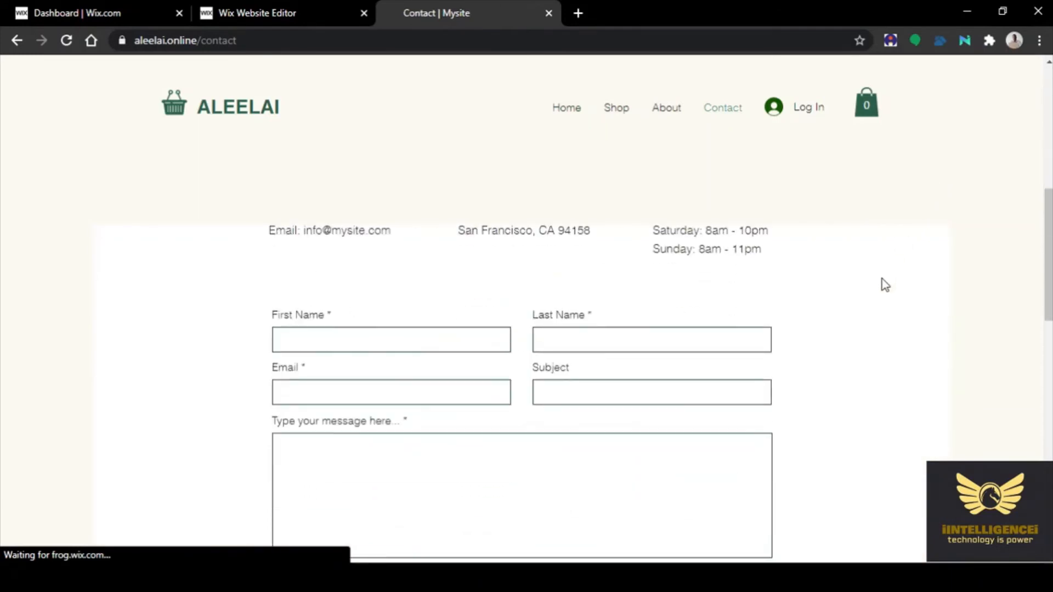
scroll(883, 281, "down", 10)
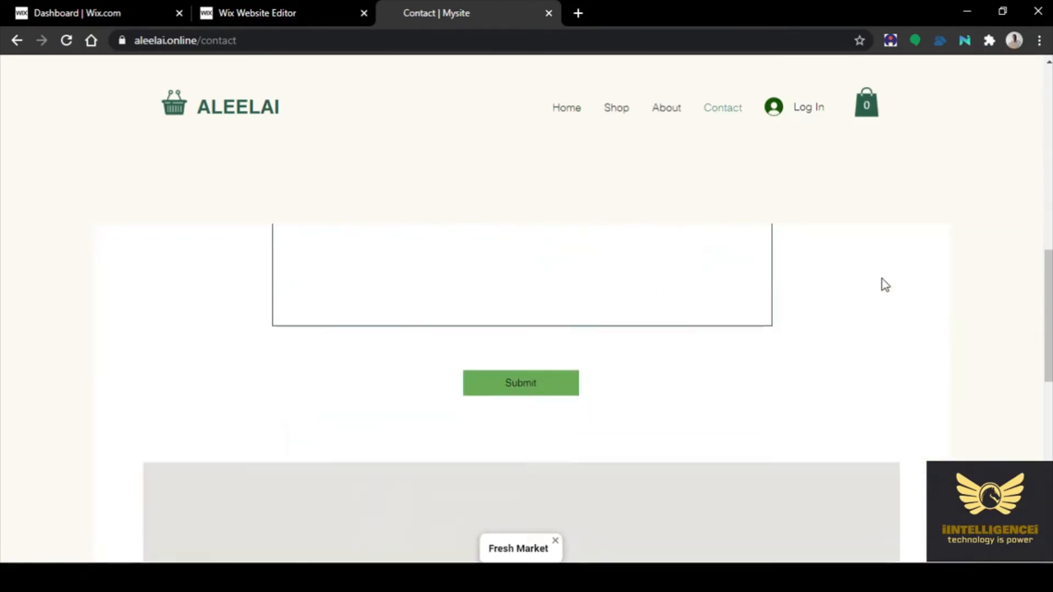
scroll(882, 280, "up", 15)
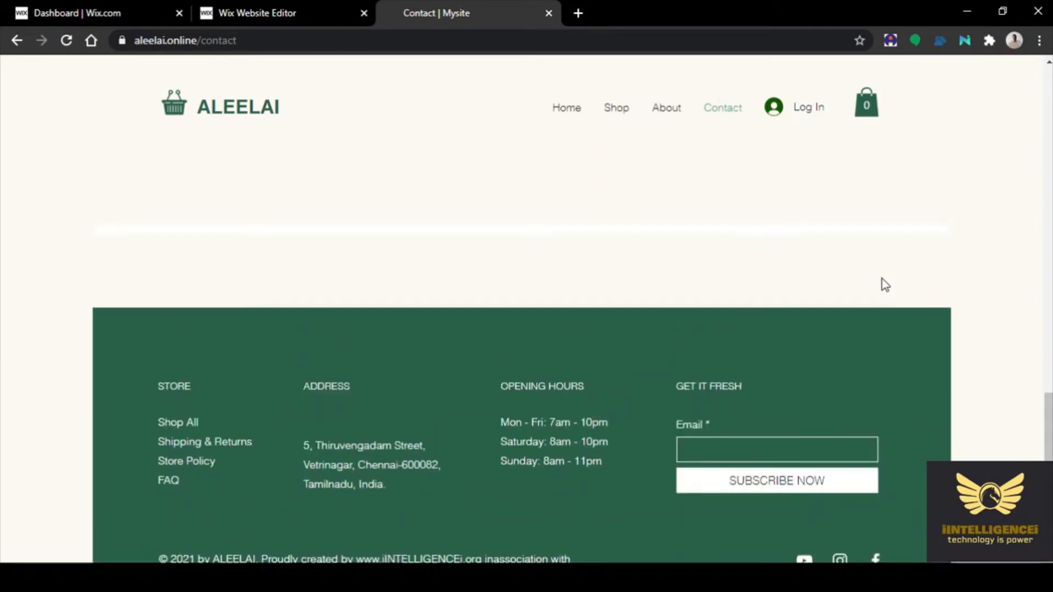
left_click(569, 111)
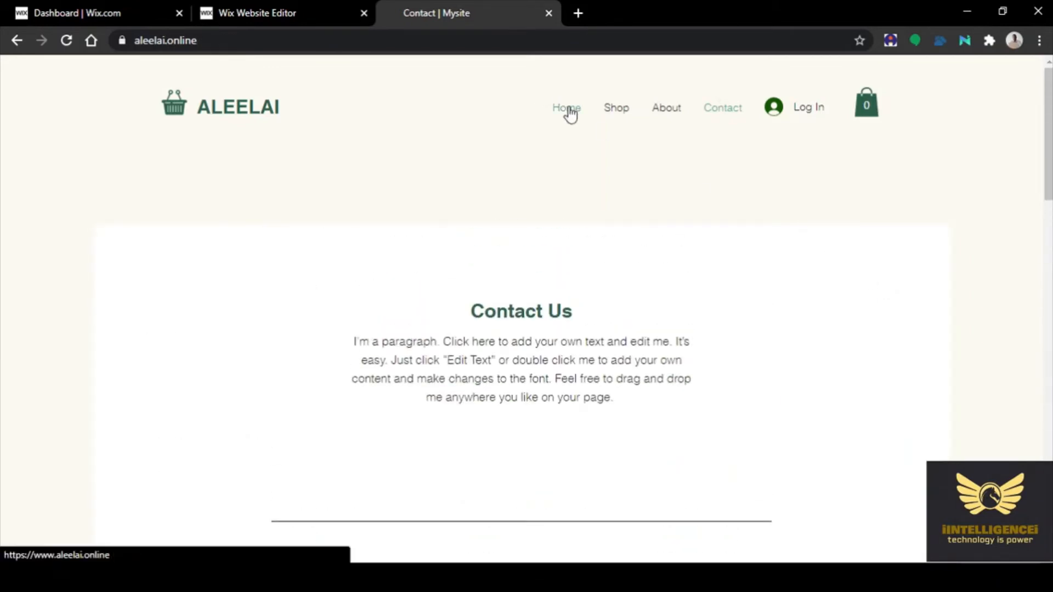
scroll(949, 228, "down", 5)
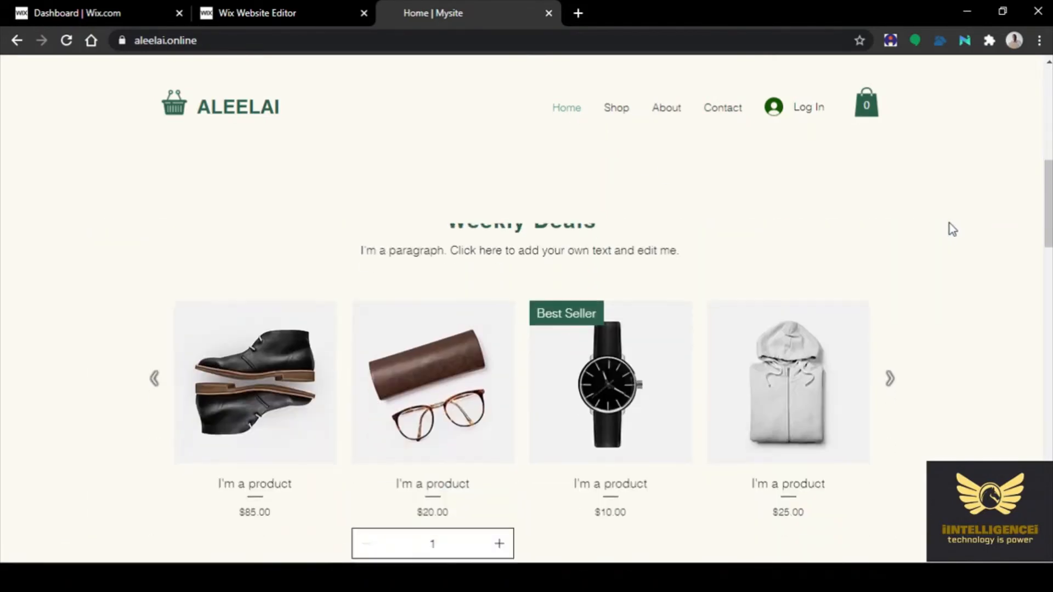
scroll(949, 223, "down", 15)
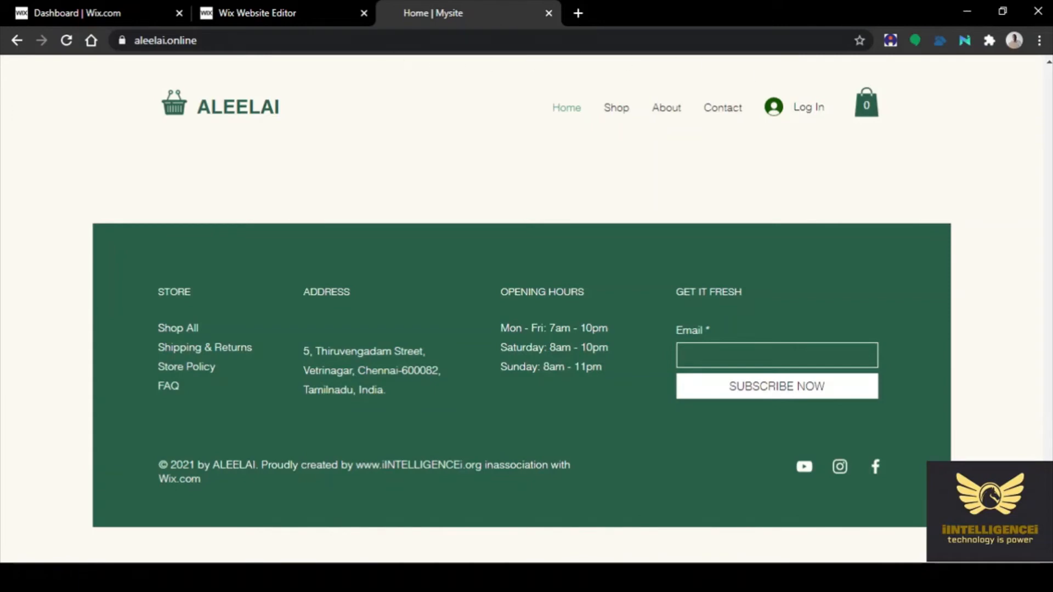
left_click(549, 13)
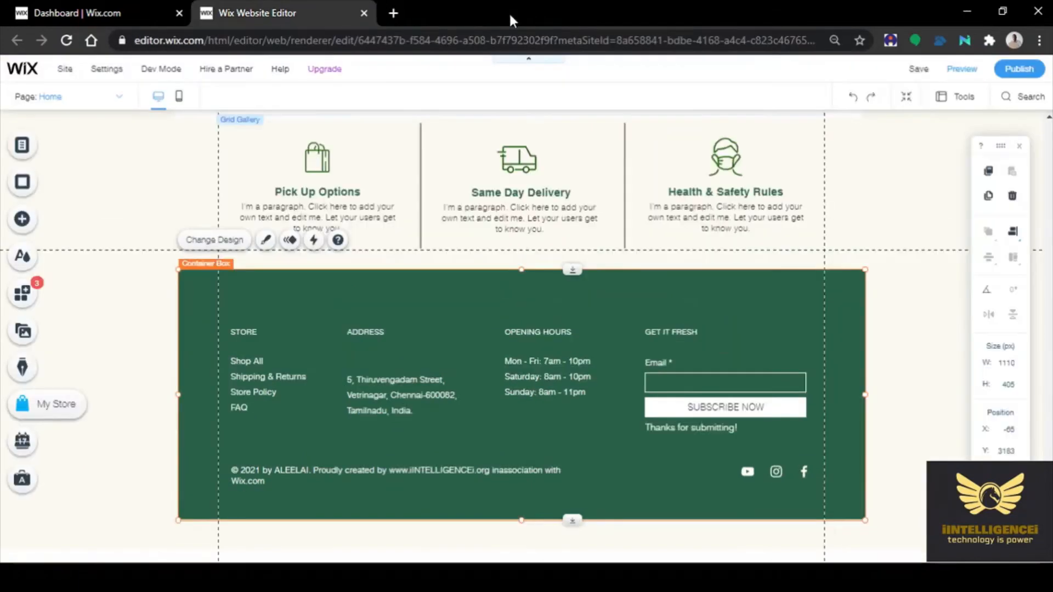
Close the editor, Gmail and blank tabs, load wix.com, and open Mysite's site actions list
left_click(364, 12)
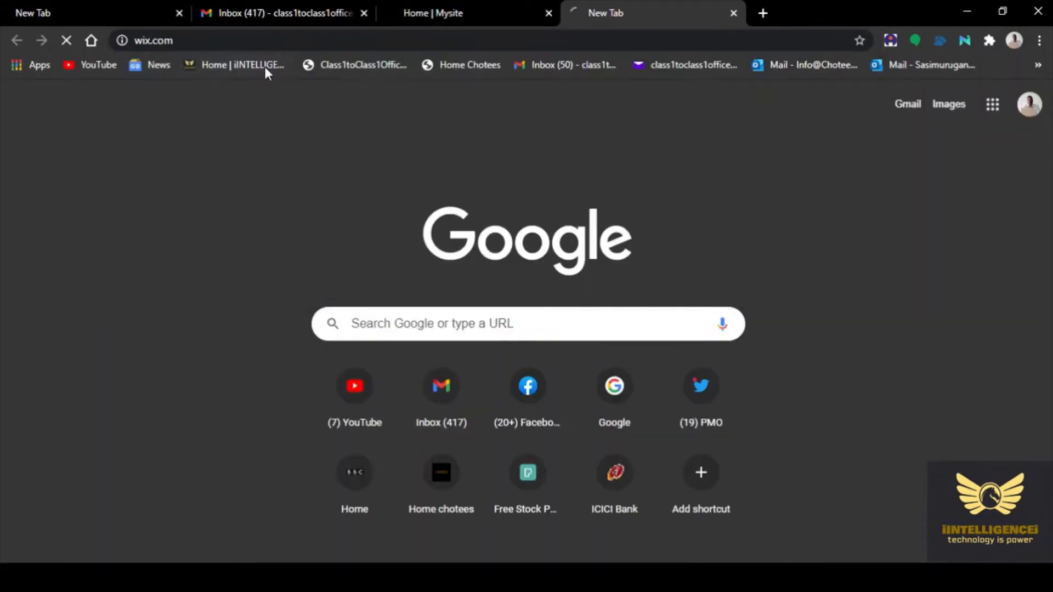
left_click(264, 67)
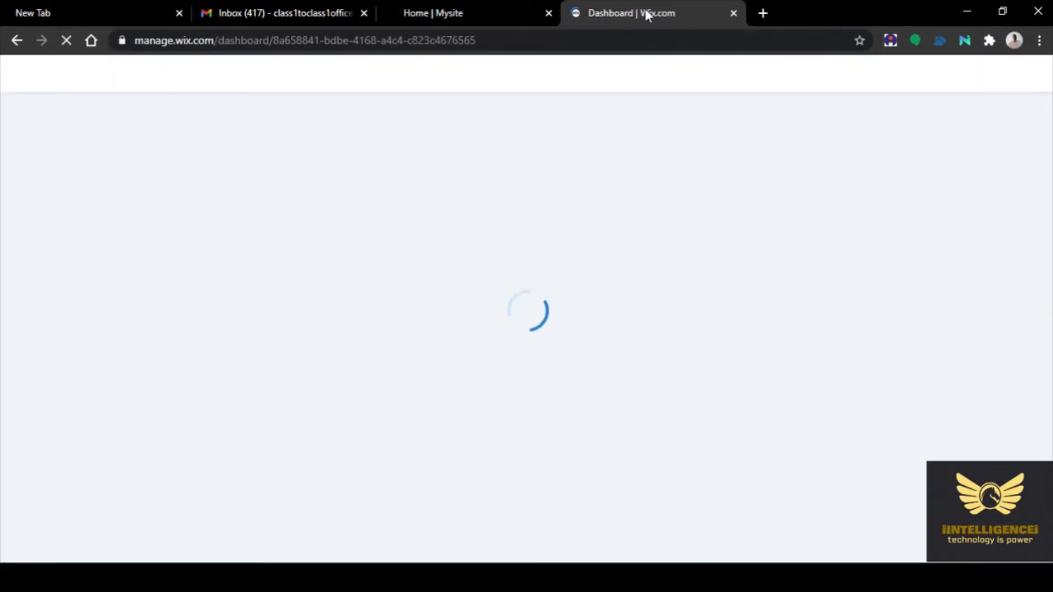
left_click(365, 13)
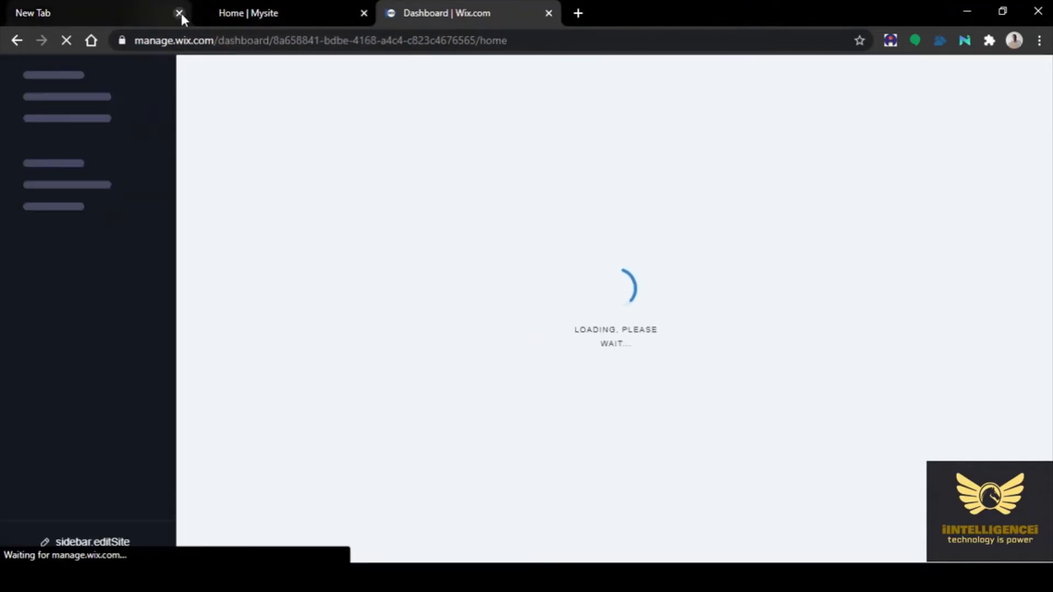
left_click(179, 12)
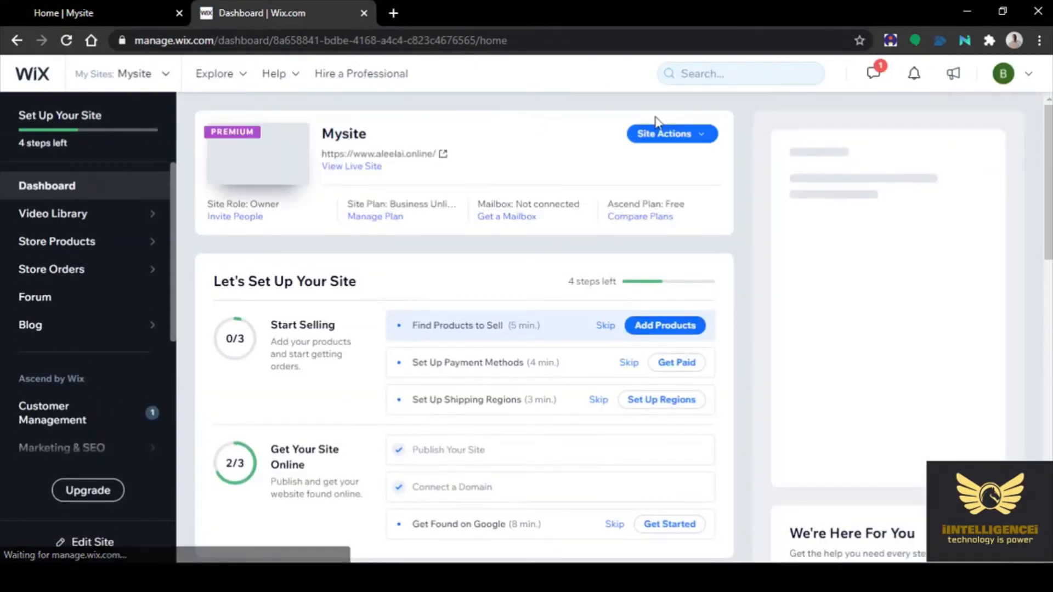
left_click(666, 139)
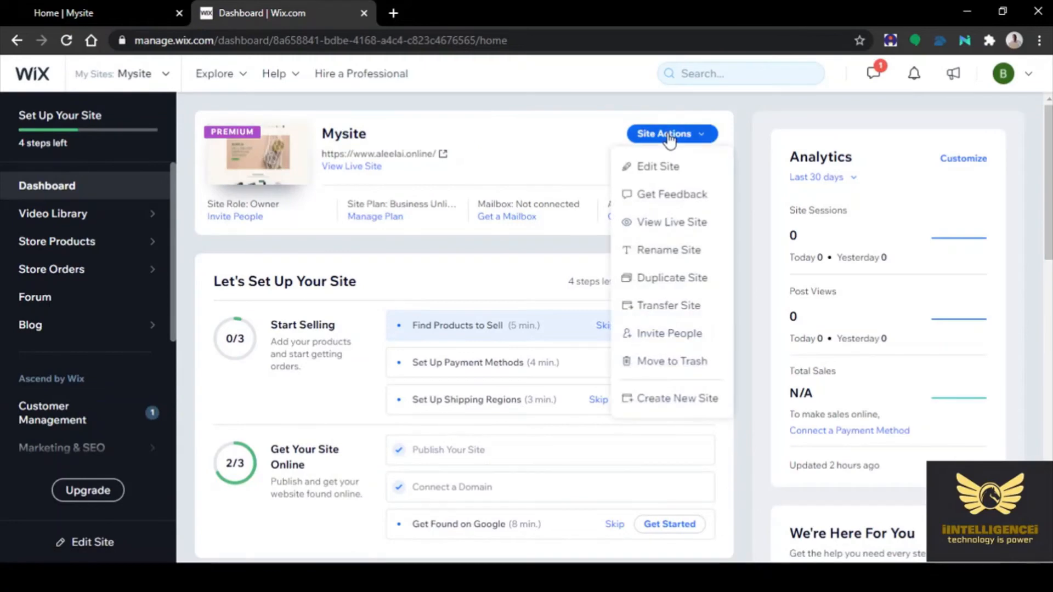
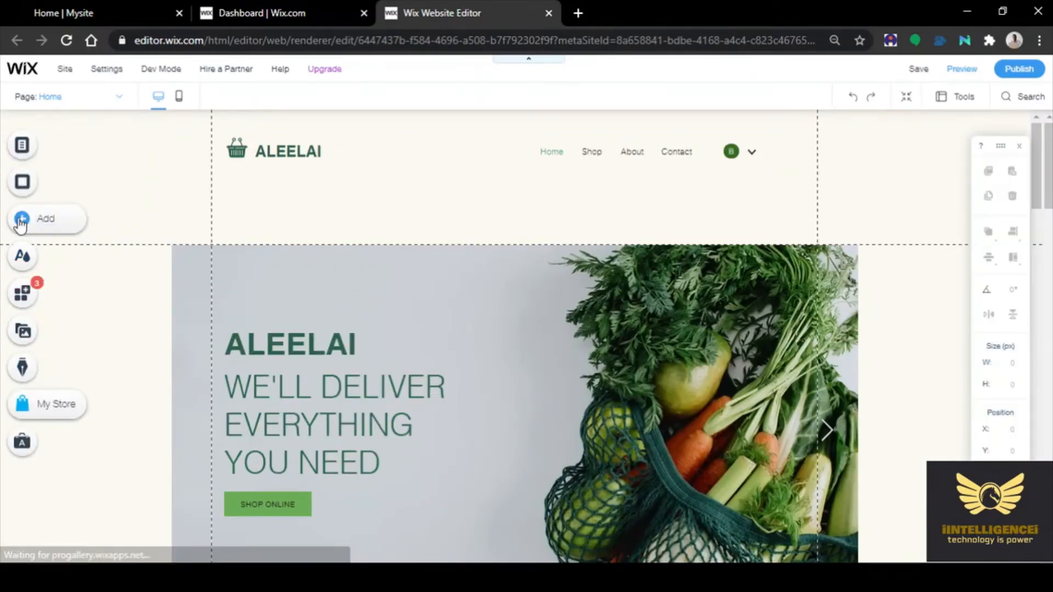
Open the store's Products dashboard, which lists the 12 sample products
left_click(55, 411)
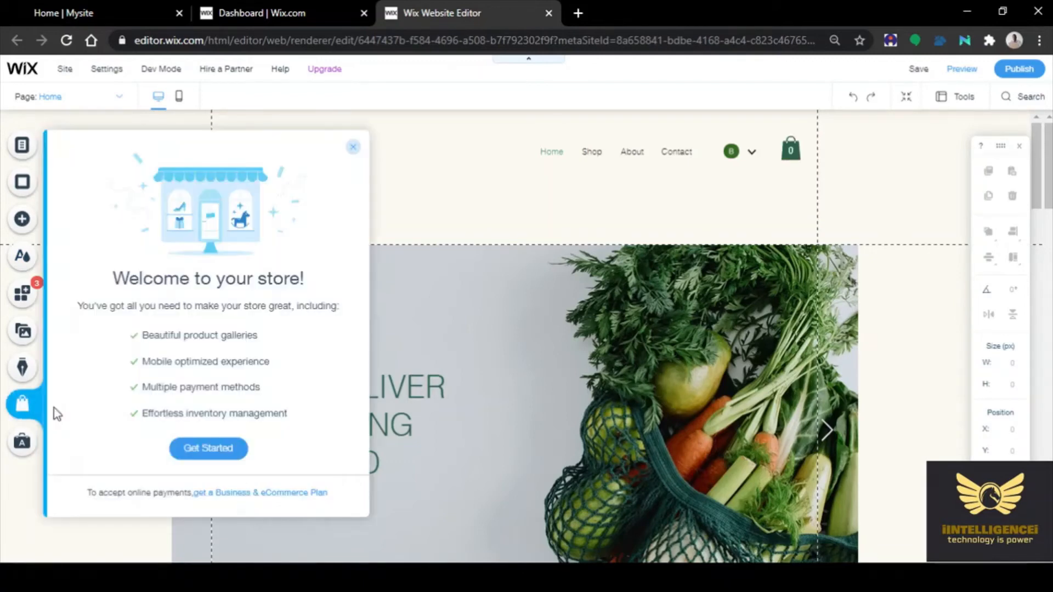
left_click(220, 451)
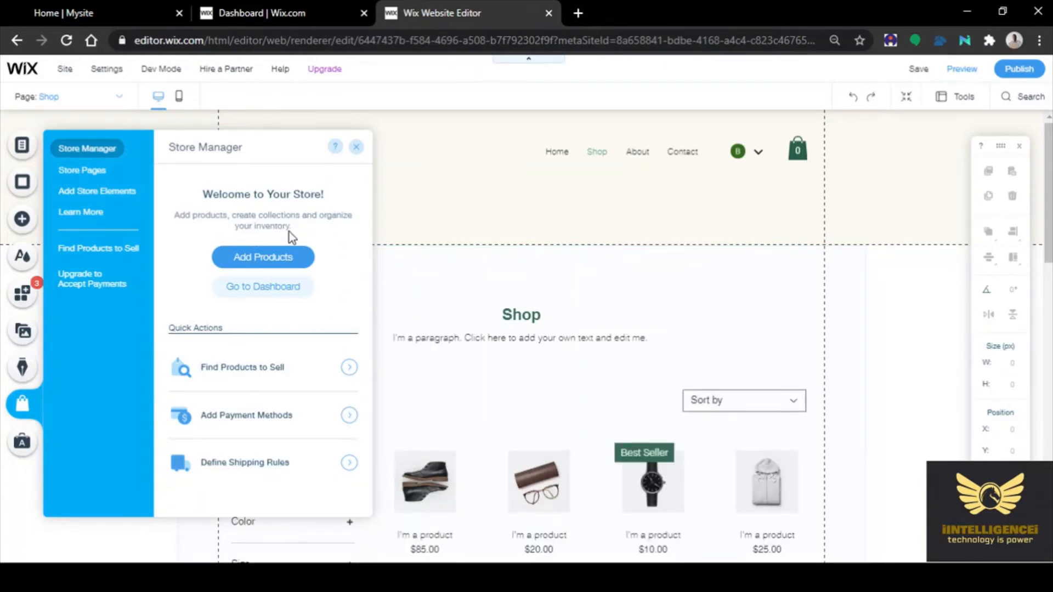
left_click(263, 257)
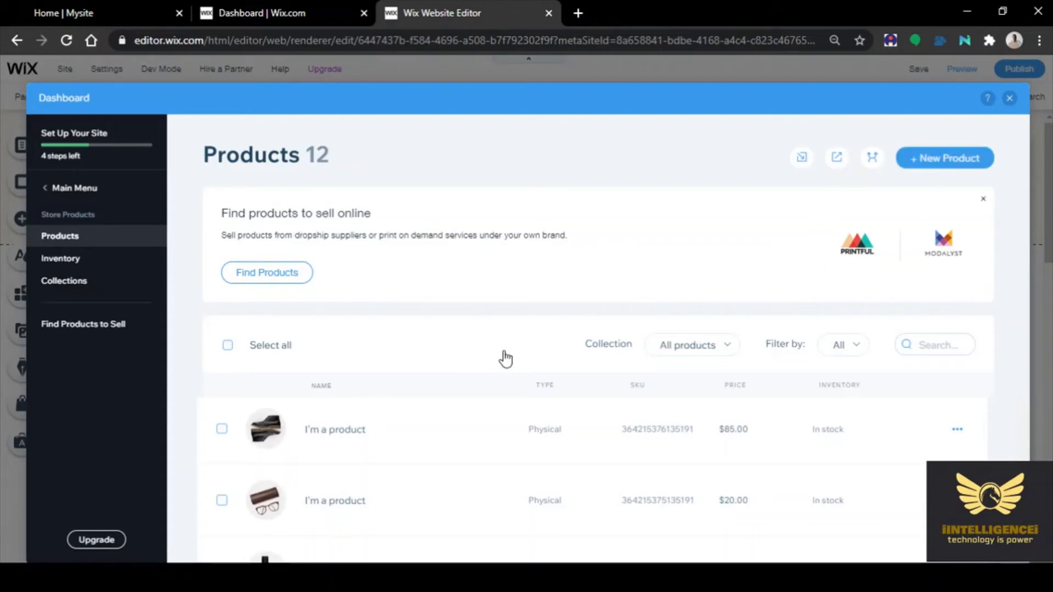
Create a new physical product and open its Choose Images media picker
left_click(940, 161)
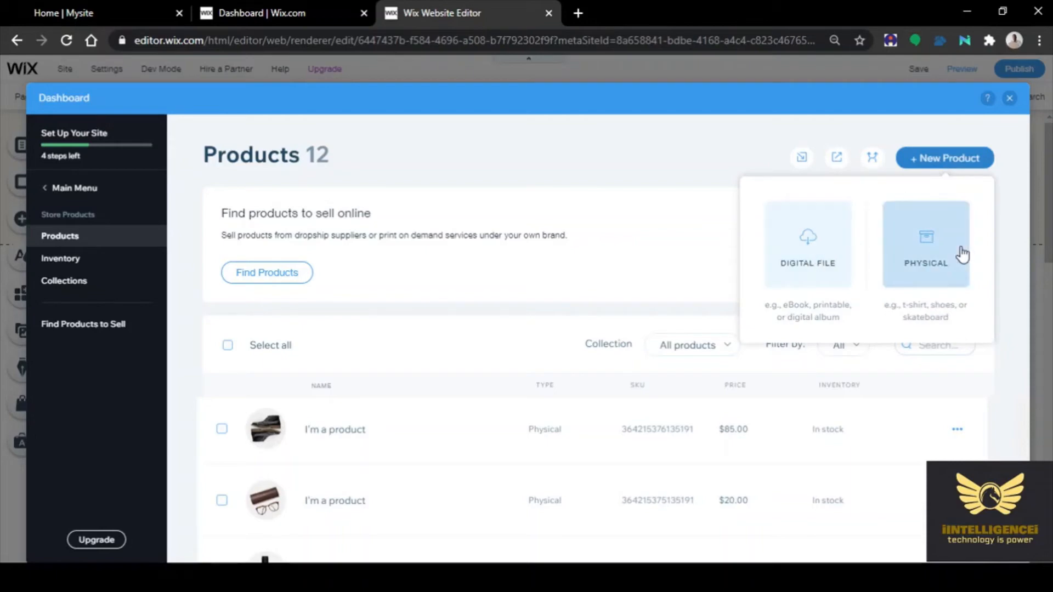
left_click(926, 244)
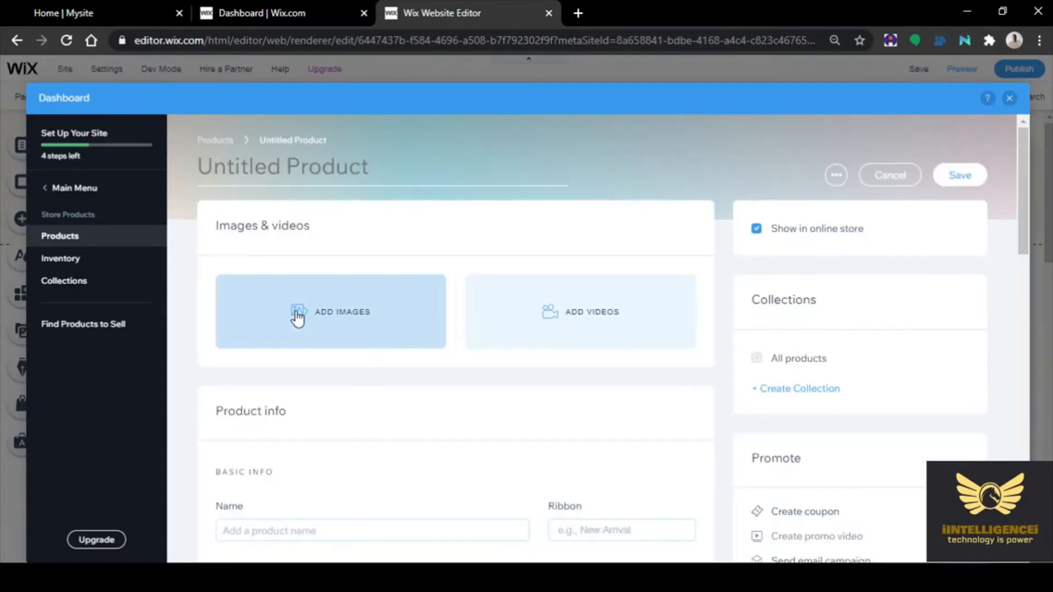
left_click(297, 318)
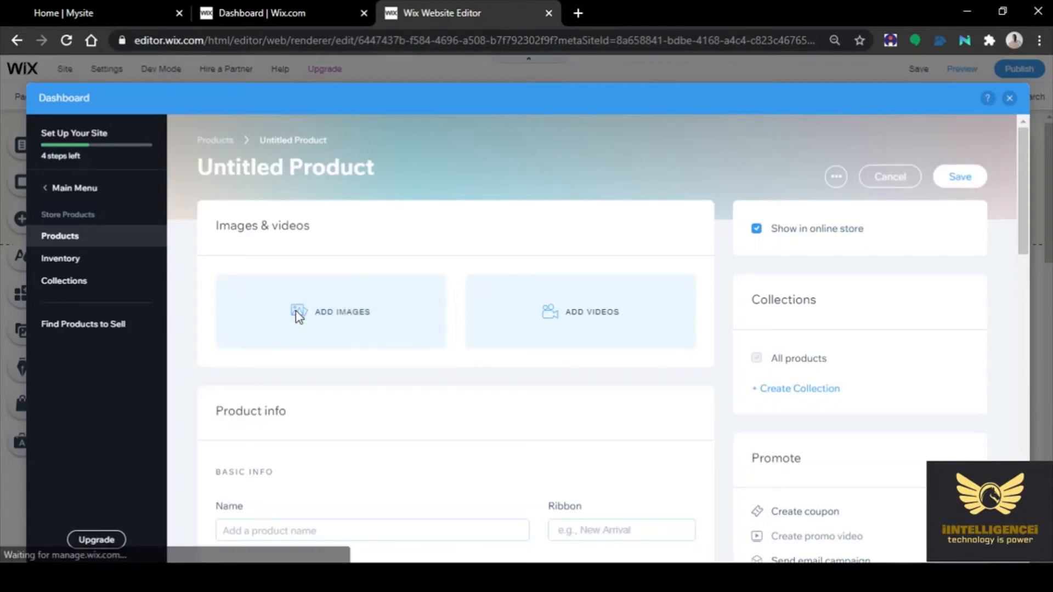
left_click(295, 310)
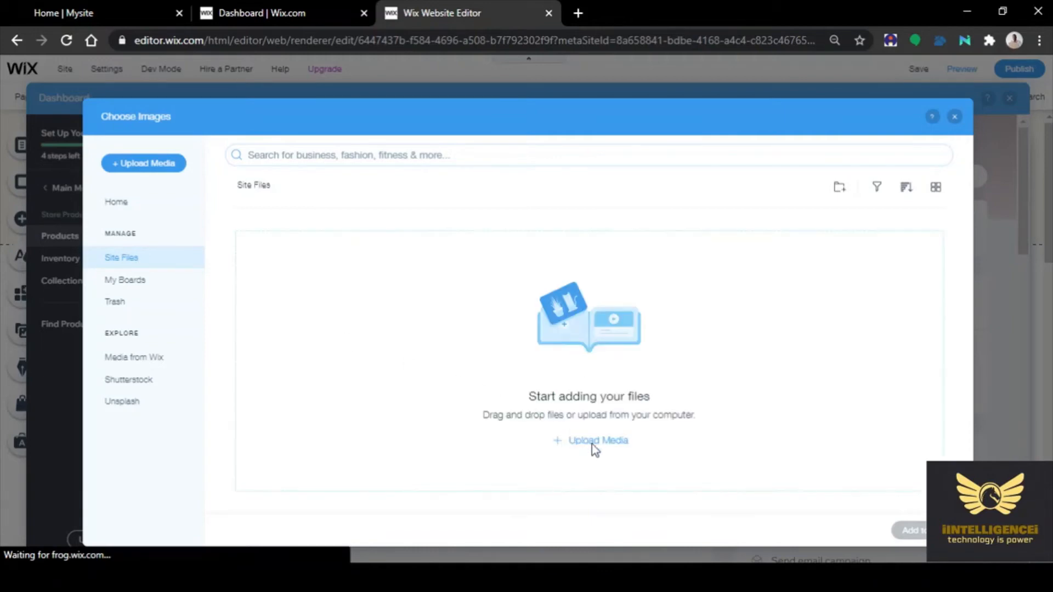
Upload the cherry tomato photo from the computer and add it as the product image
left_click(560, 441)
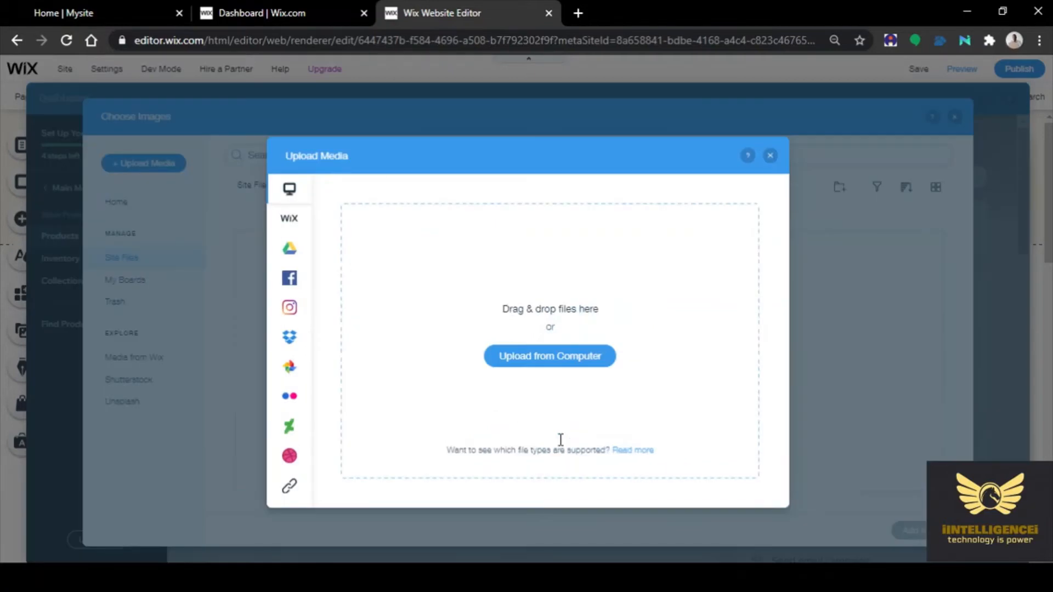
left_click(563, 364)
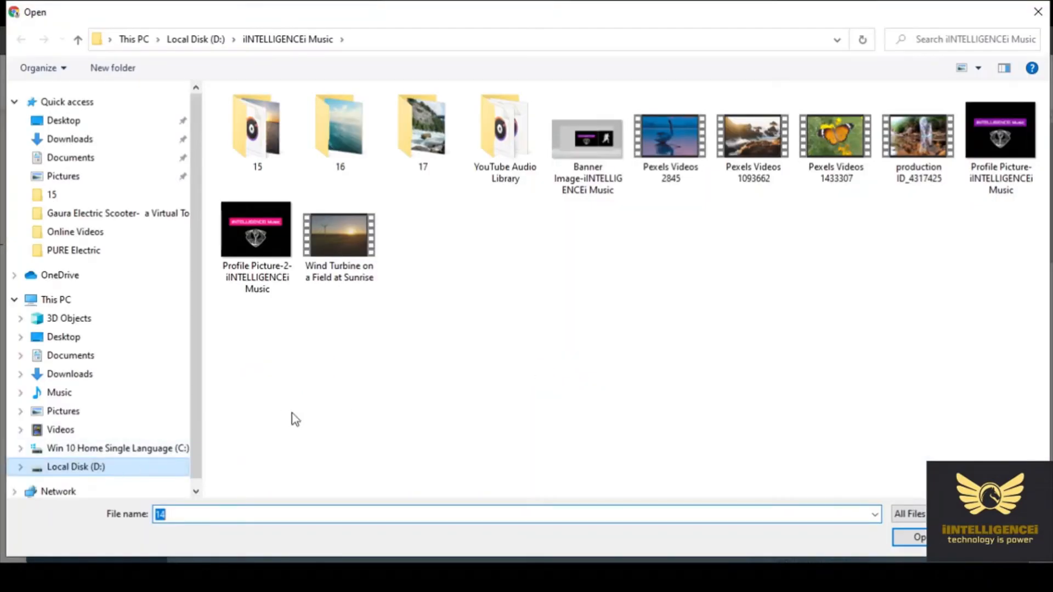
scroll(326, 394, "down", 3)
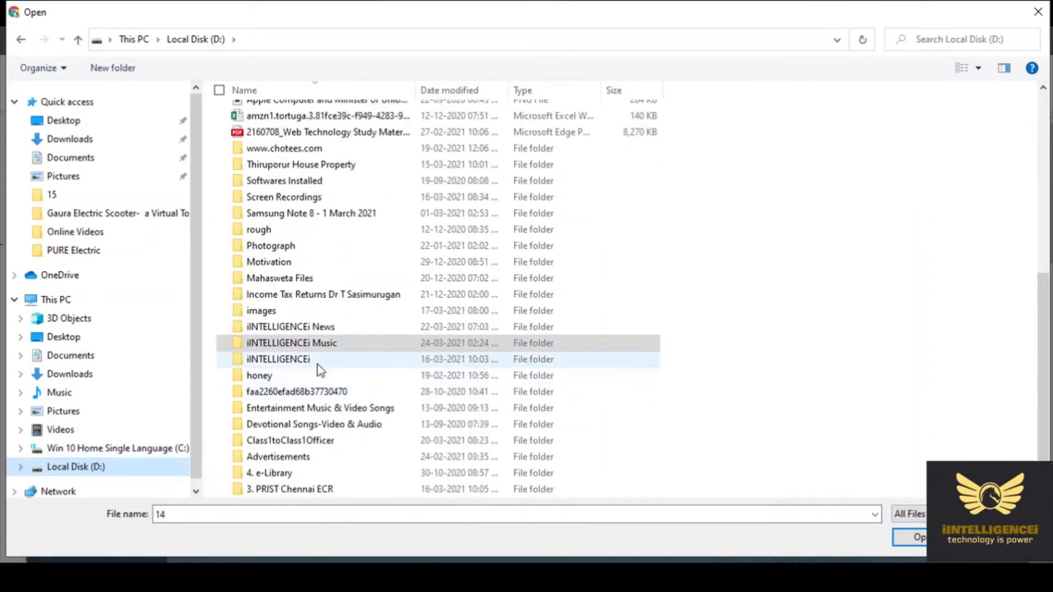
double_click(318, 360)
double_click(357, 274)
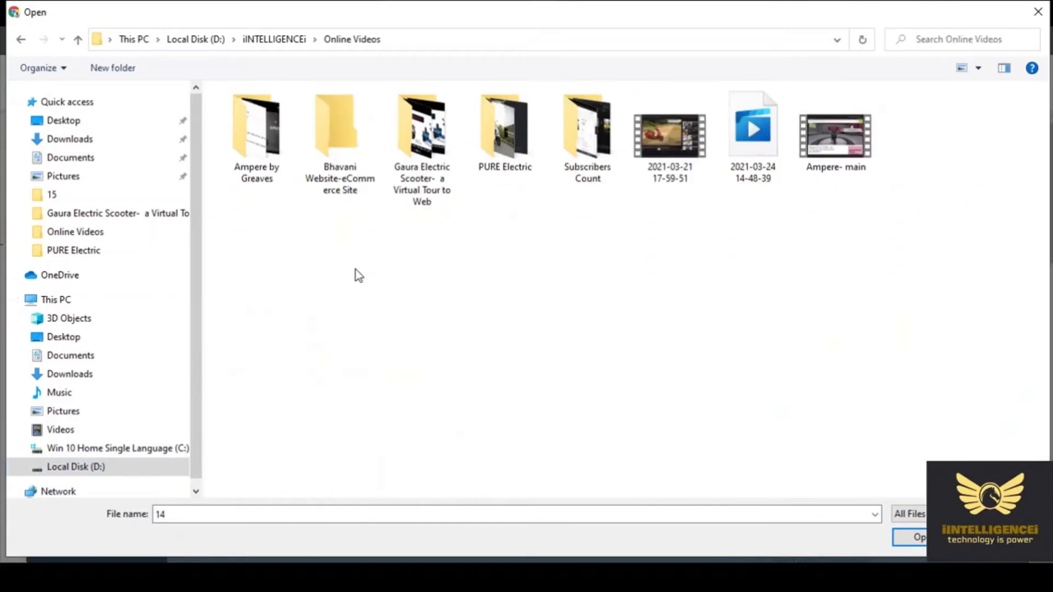
double_click(334, 135)
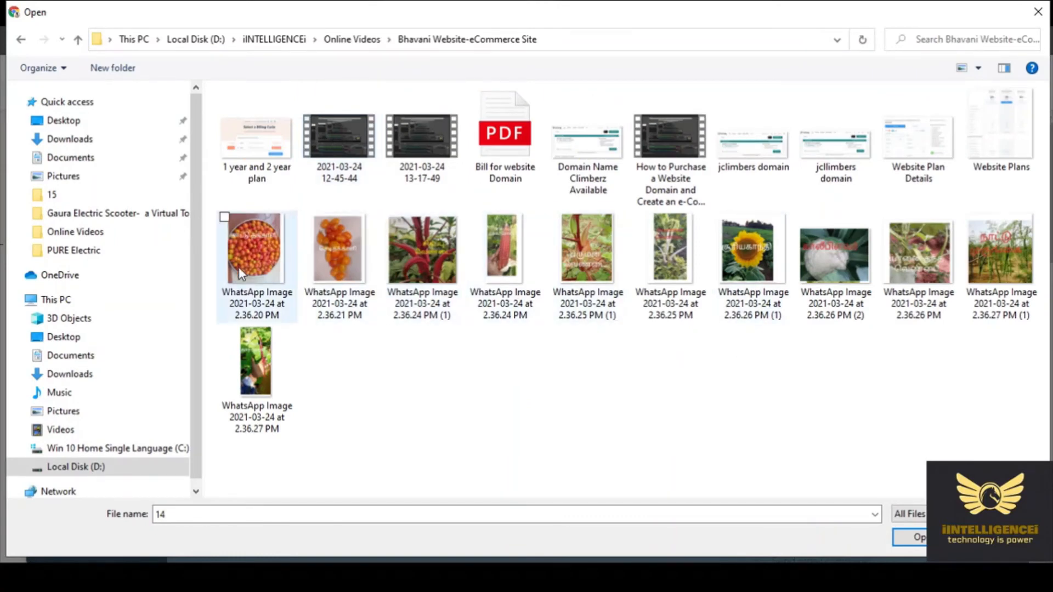
left_click(269, 268)
left_click(916, 538)
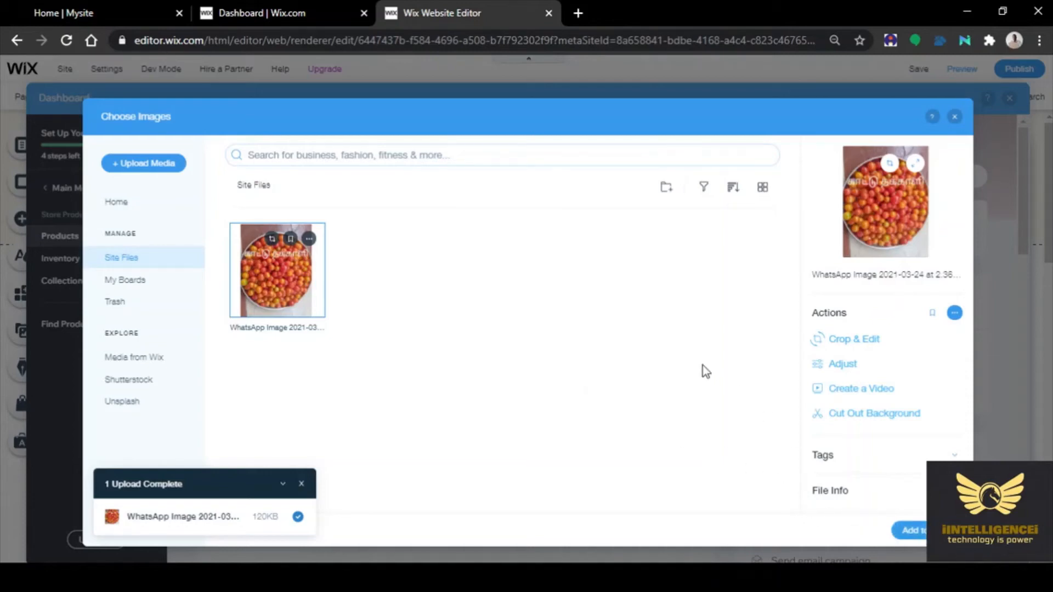
left_click(910, 531)
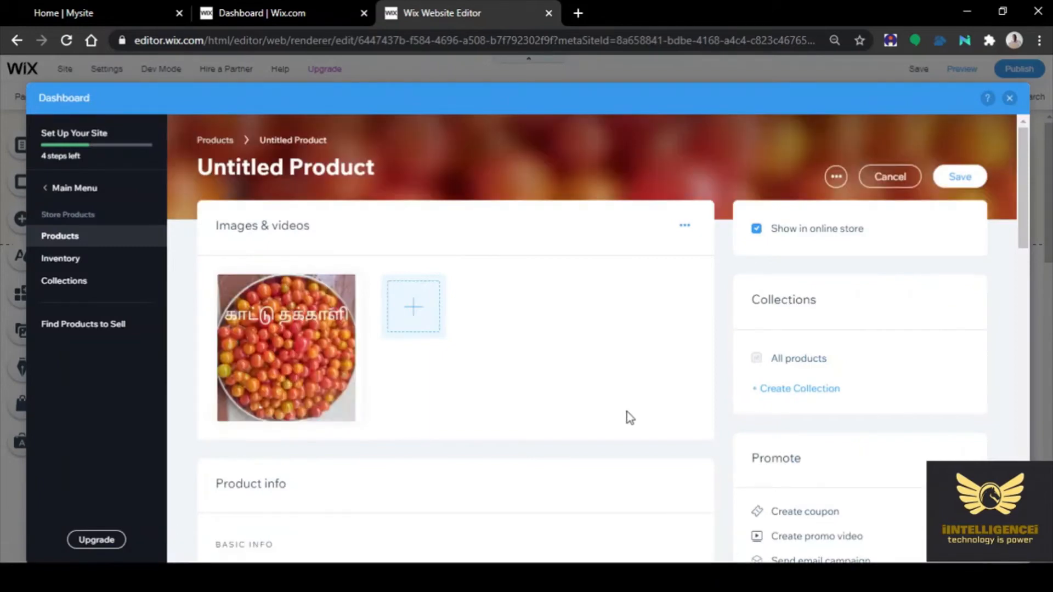
Enter 'Tomato' as the new product's name in Product info
scroll(630, 417, "down", 3)
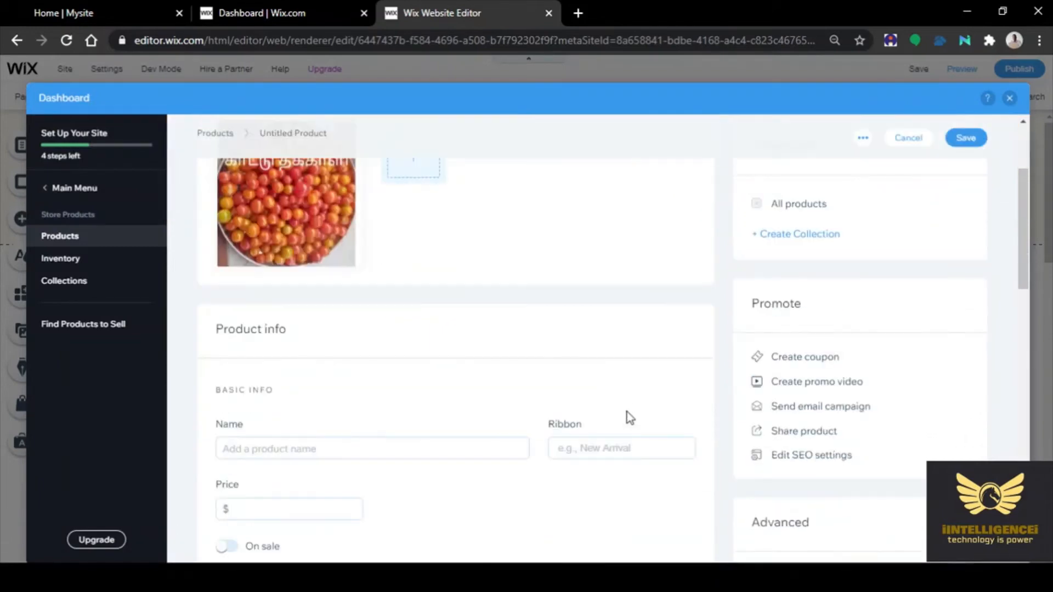
scroll(629, 418, "down", 1)
scroll(526, 404, "up", 5)
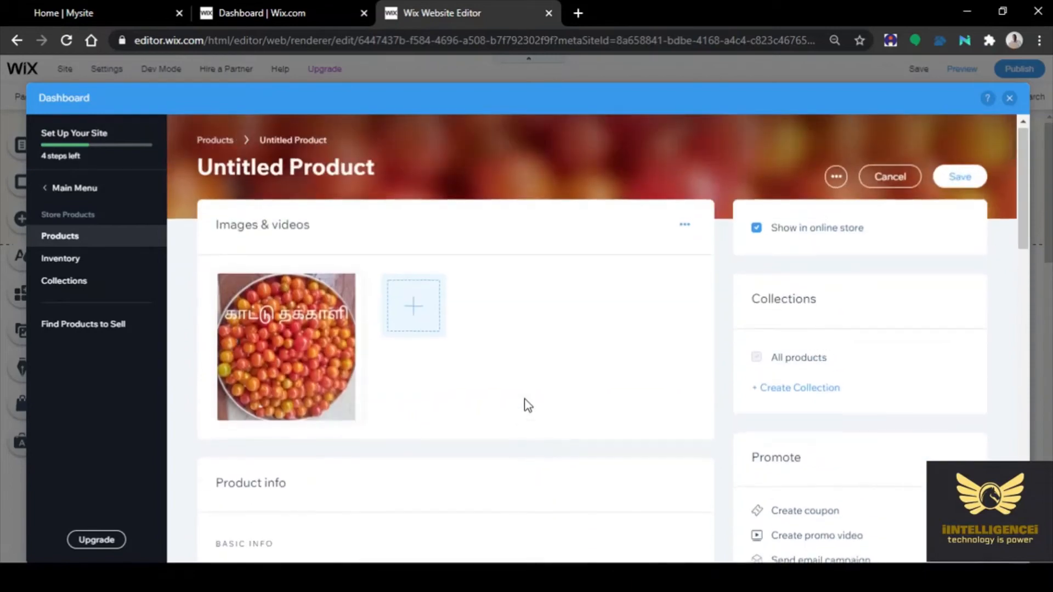
scroll(527, 404, "down", 3)
left_click(241, 451)
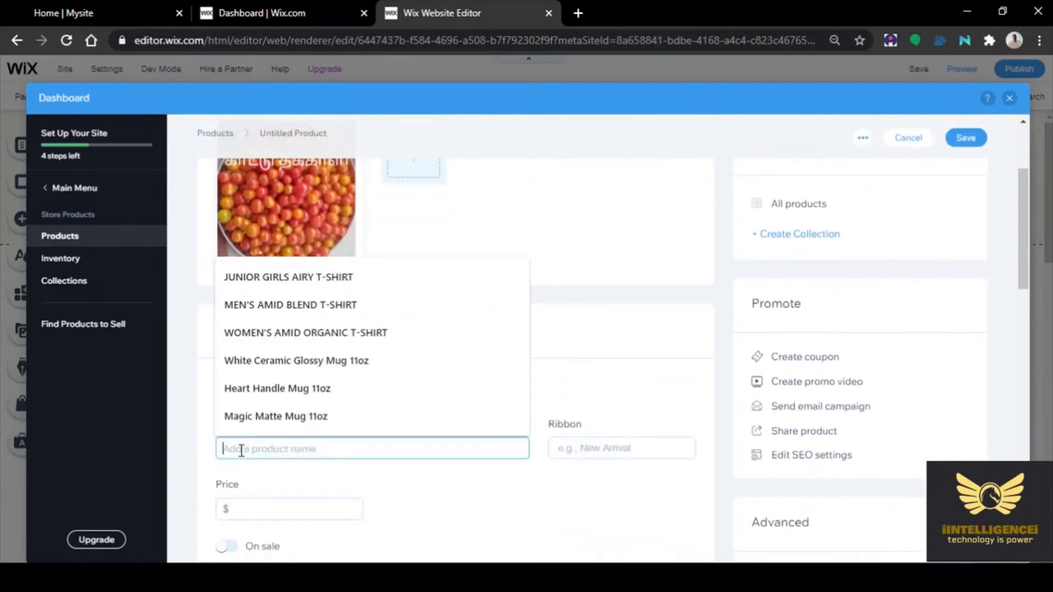
type("t")
key("BackSpace")
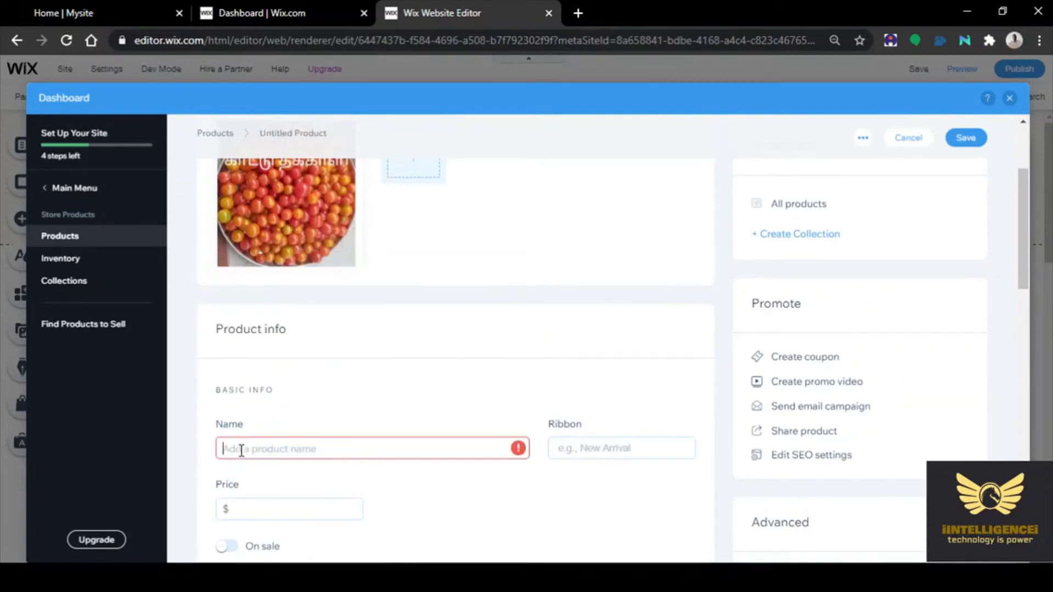
type("Tomat")
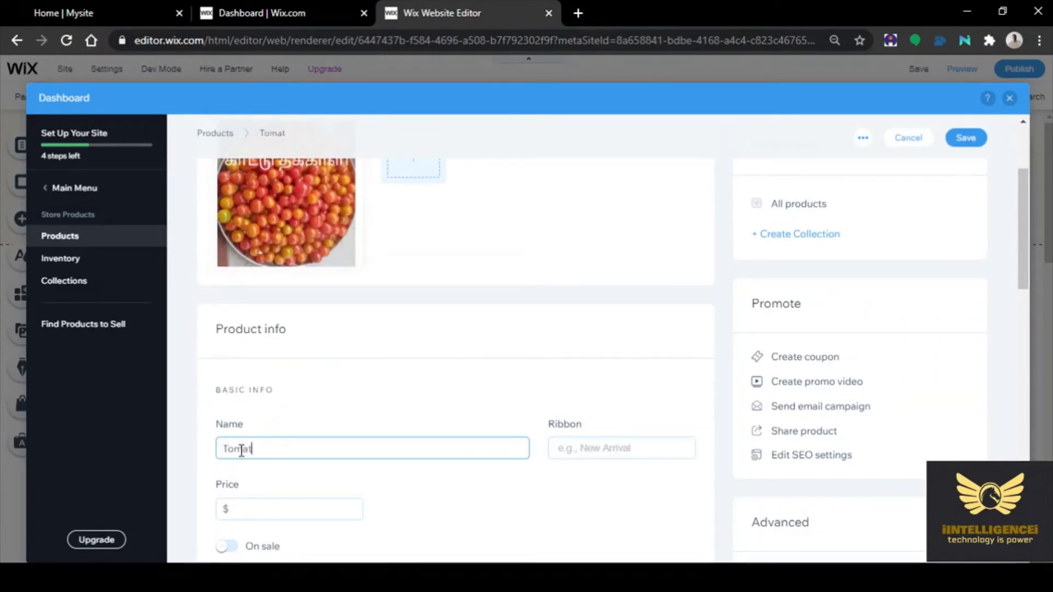
type("o")
scroll(186, 280, "up", 2)
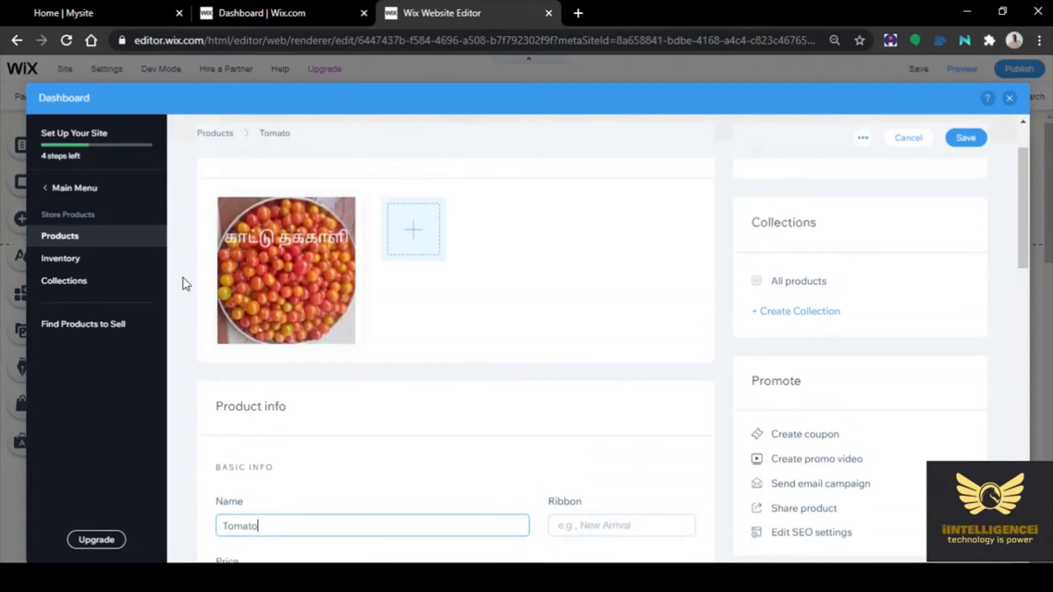
scroll(185, 283, "down", 3)
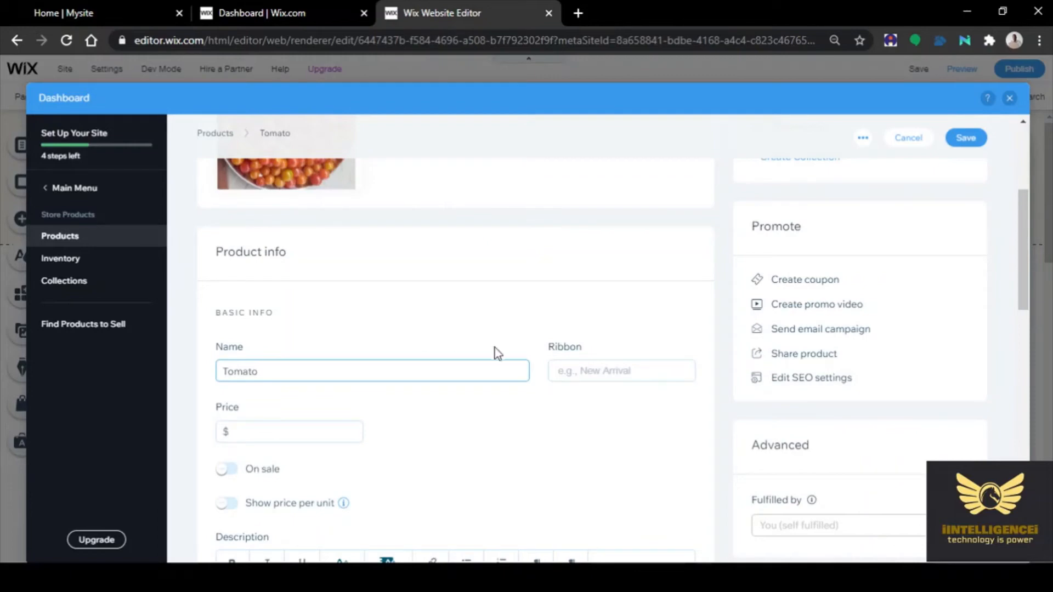
left_click(594, 372)
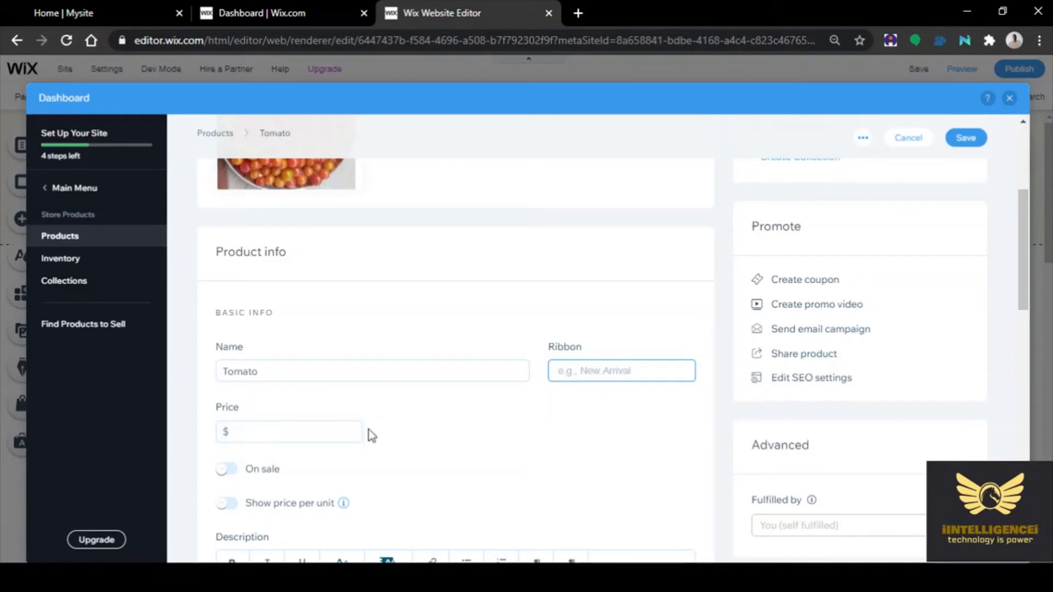
scroll(385, 433, "down", 3)
scroll(406, 406, "down", 3)
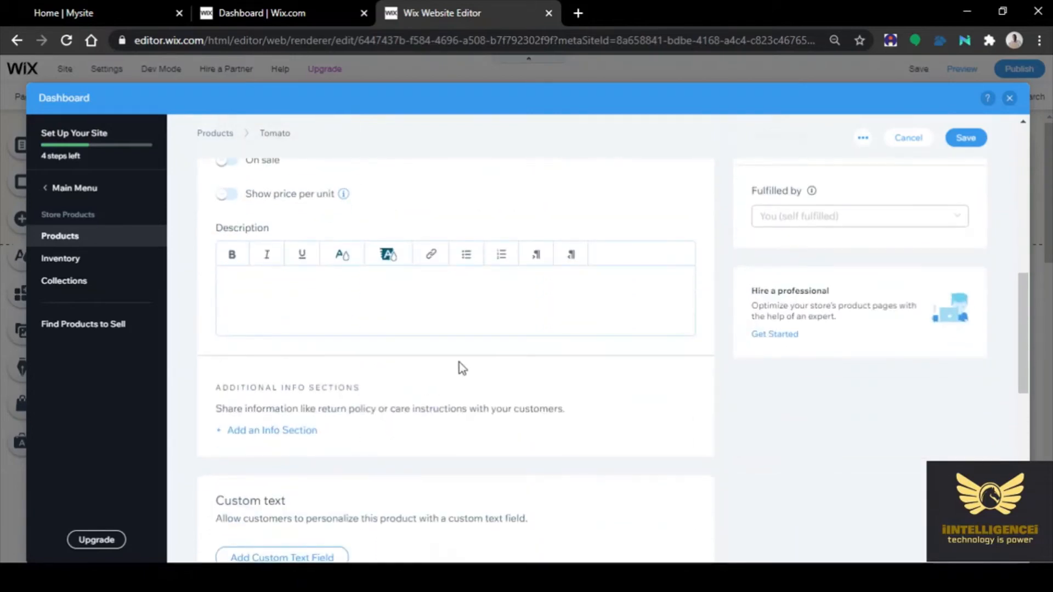
scroll(459, 362, "up", 4)
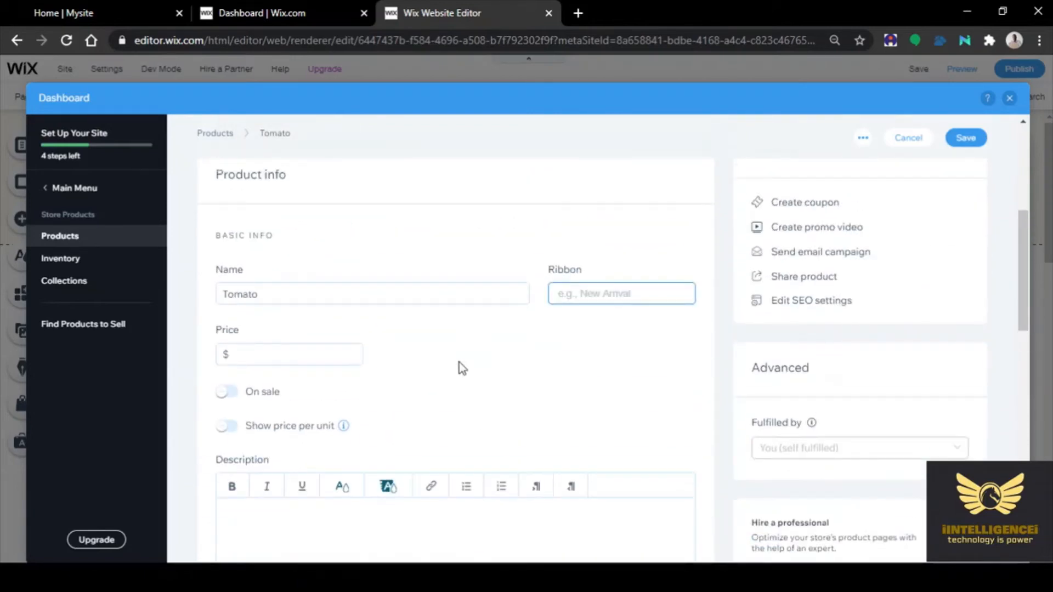
Set the Tomato product's price to $35
left_click(242, 357)
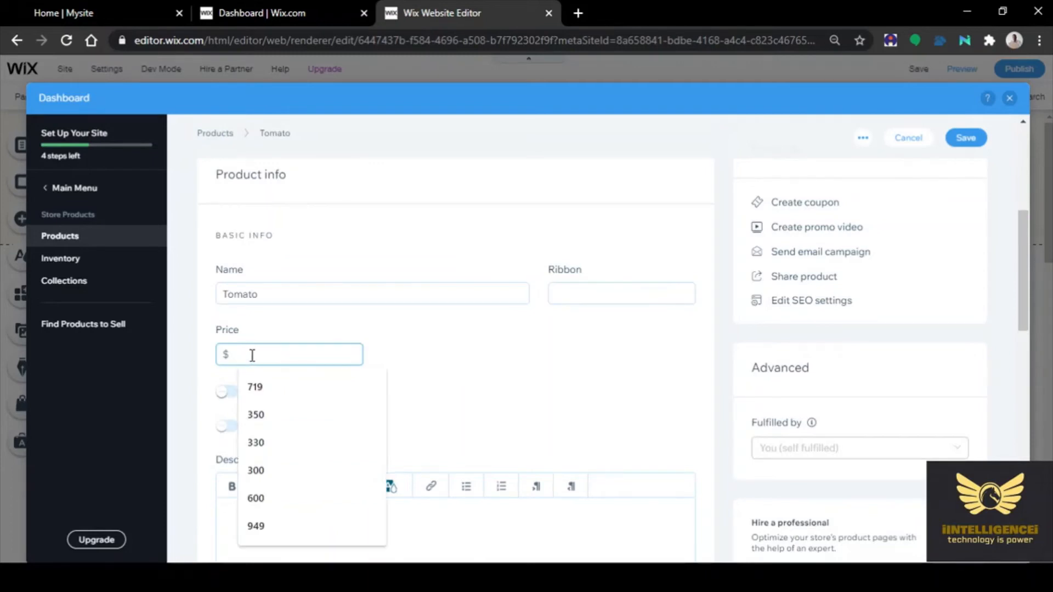
left_click(505, 330)
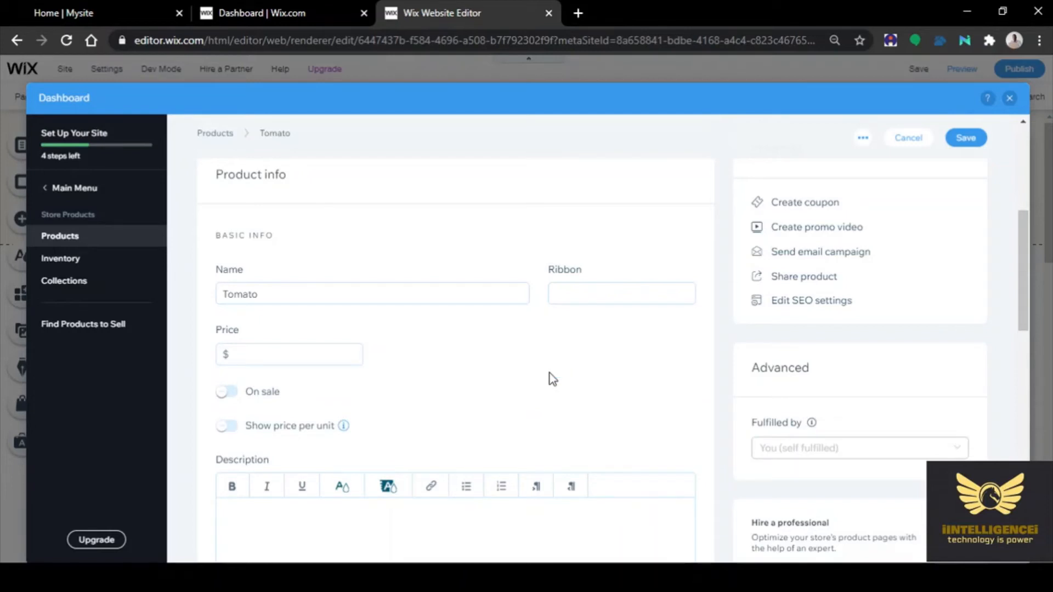
left_click(292, 359)
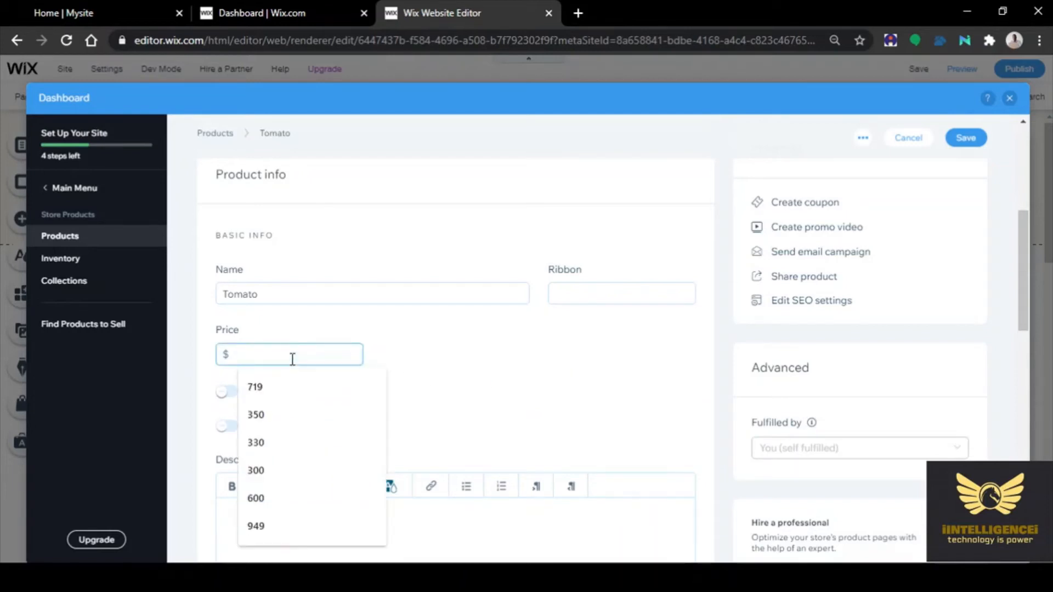
type("35")
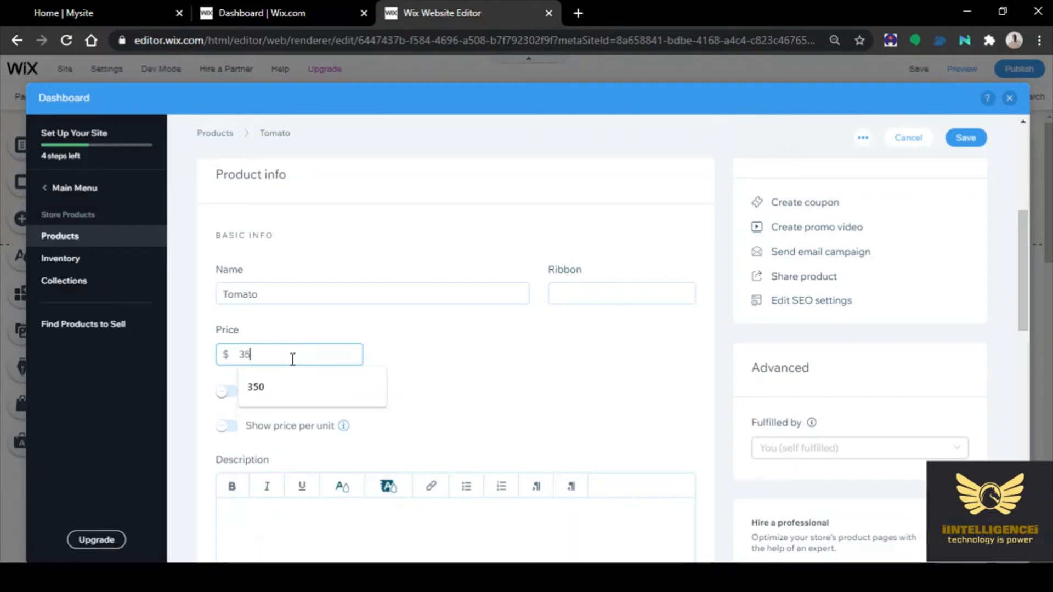
left_click(480, 338)
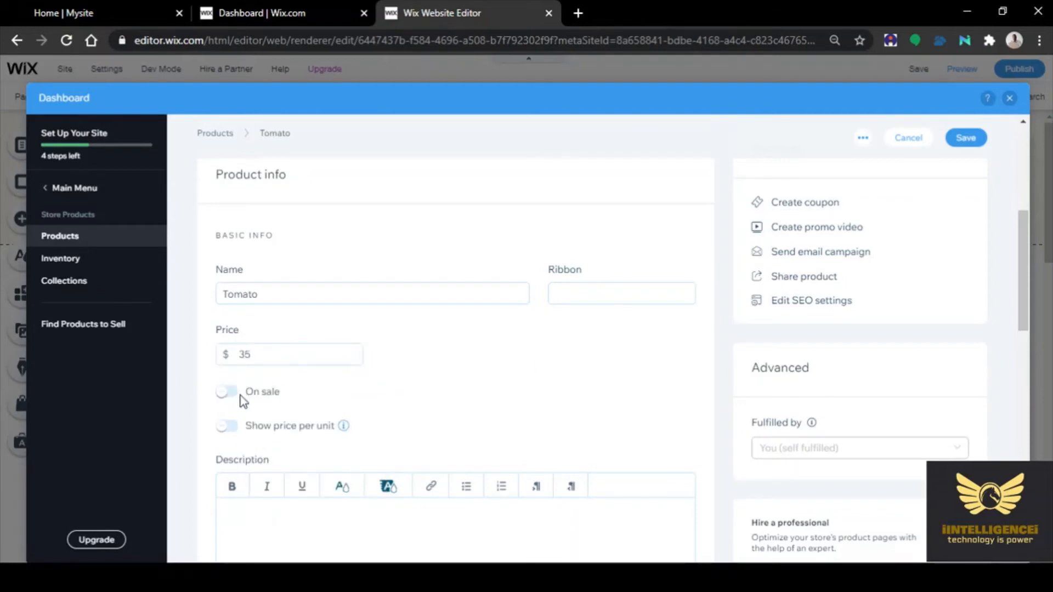
Mark Tomato as on sale with a $0 dollar discount, so the sale price stays $35
left_click(226, 392)
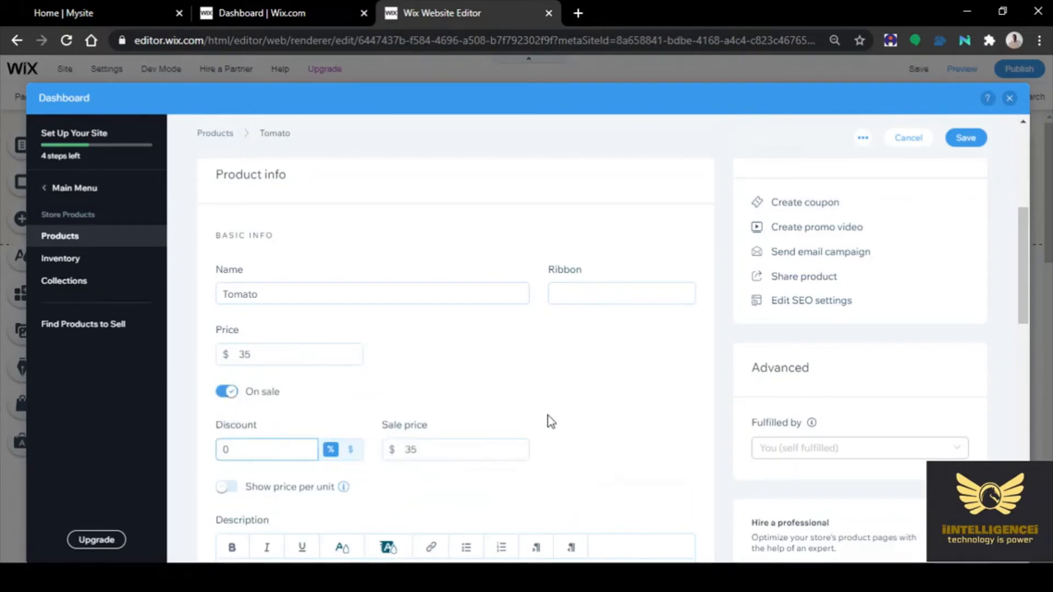
scroll(600, 416, "down", 1)
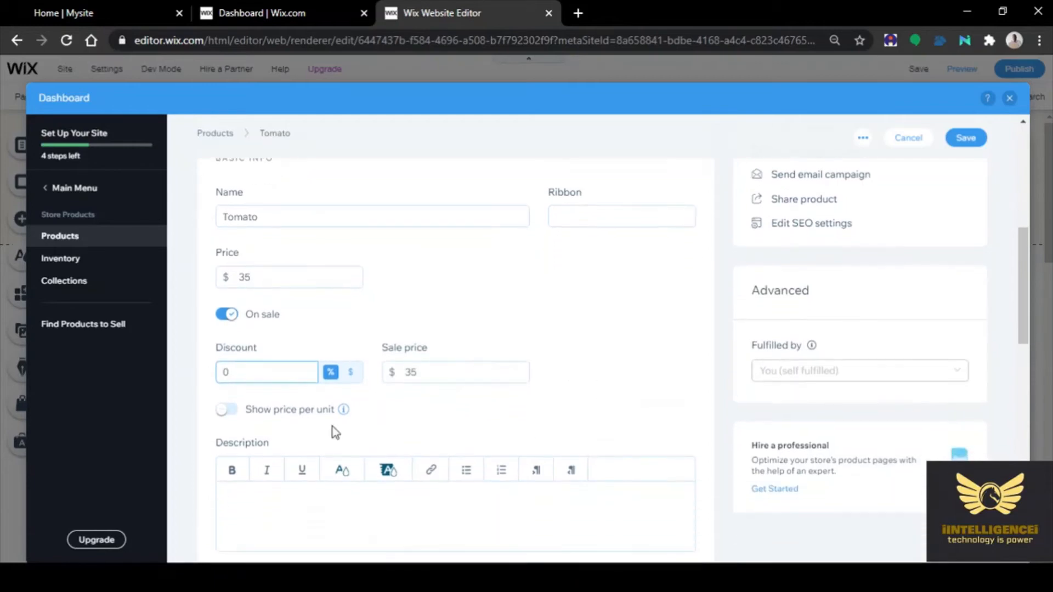
left_click(351, 374)
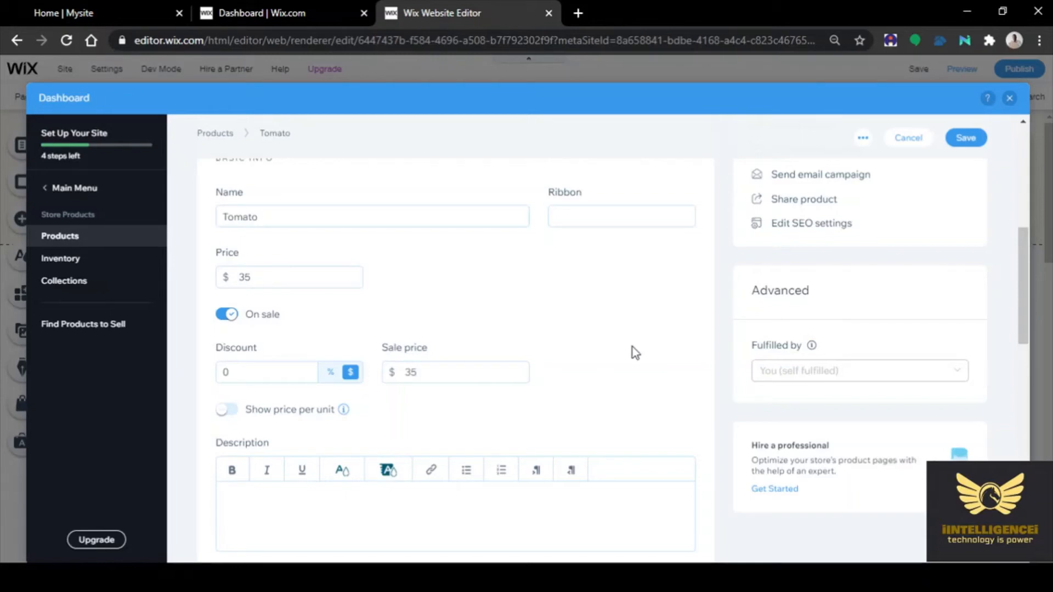
scroll(633, 346, "down", 3)
scroll(632, 347, "down", 5)
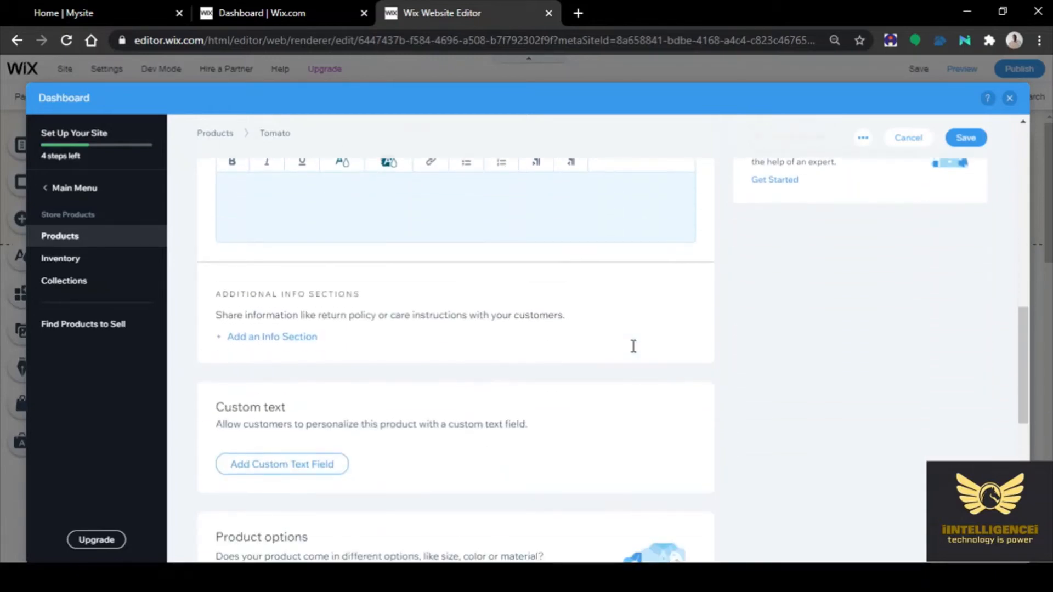
scroll(806, 415, "down", 4)
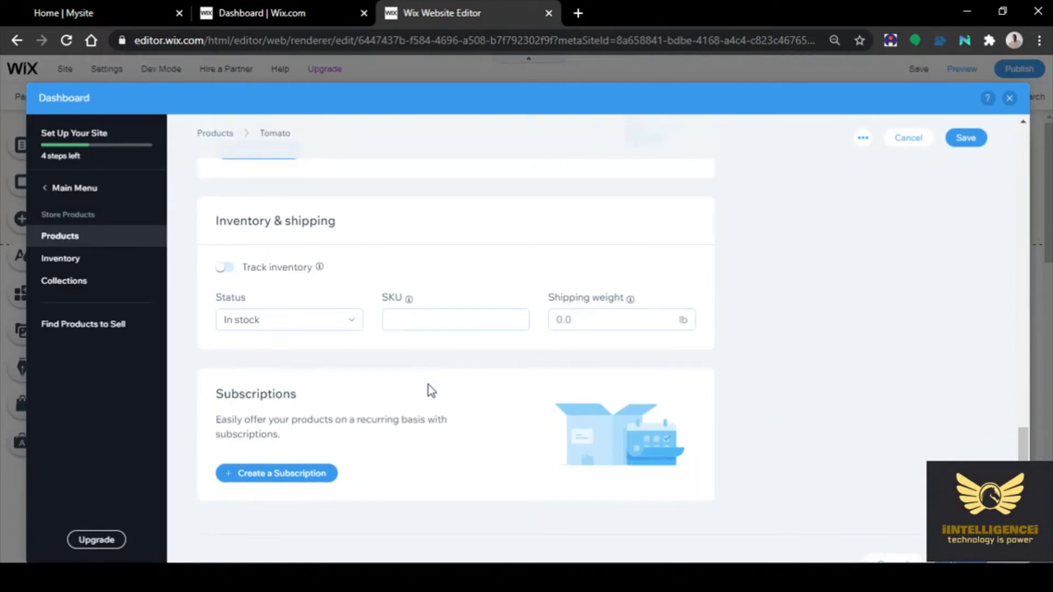
scroll(429, 385, "up", 6)
scroll(430, 389, "up", 5)
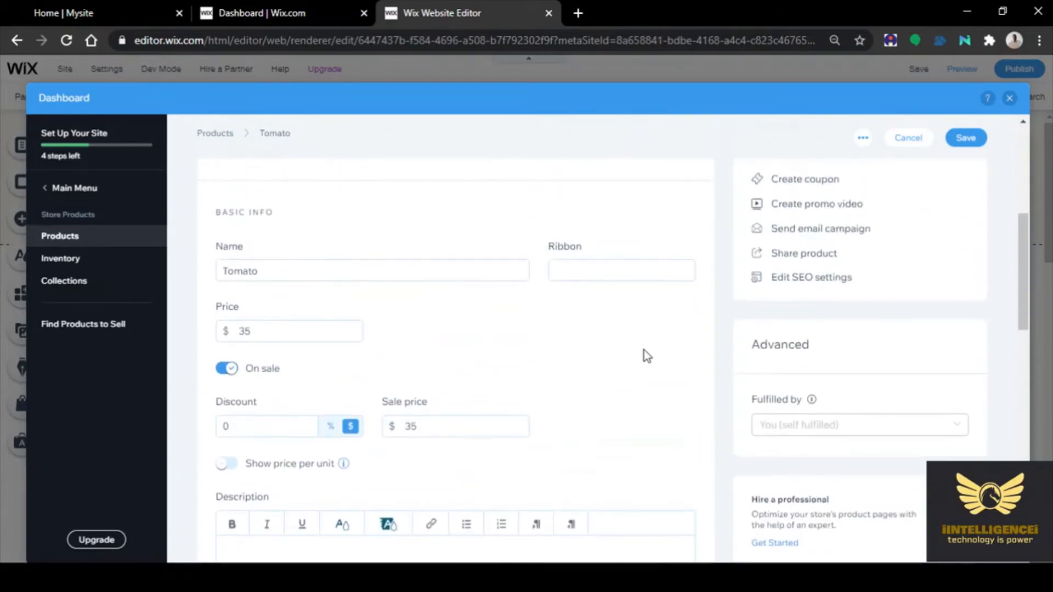
scroll(644, 351, "down", 3)
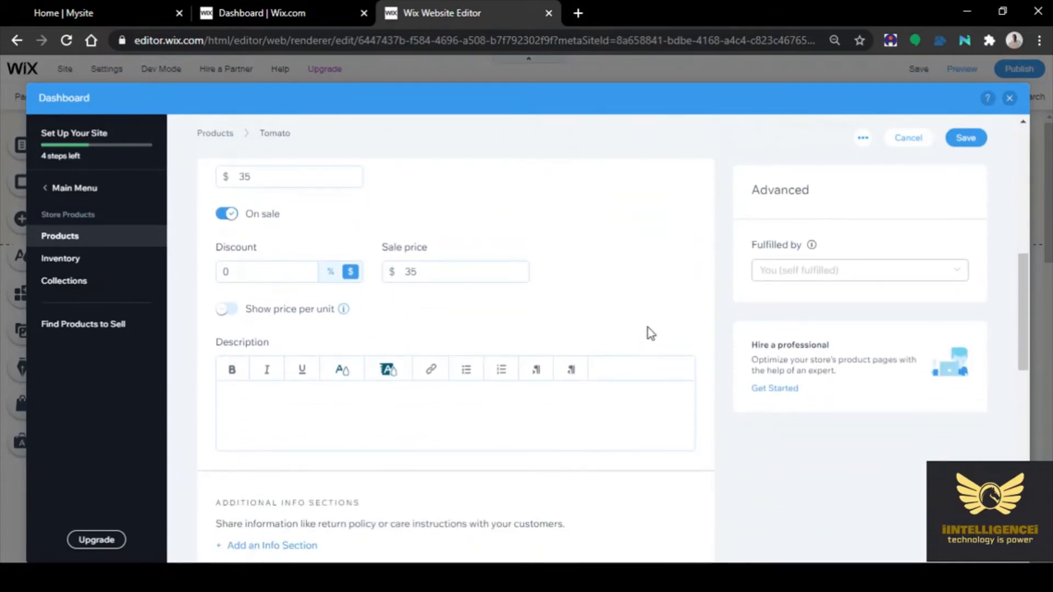
scroll(647, 327, "up", 8)
scroll(647, 327, "down", 3)
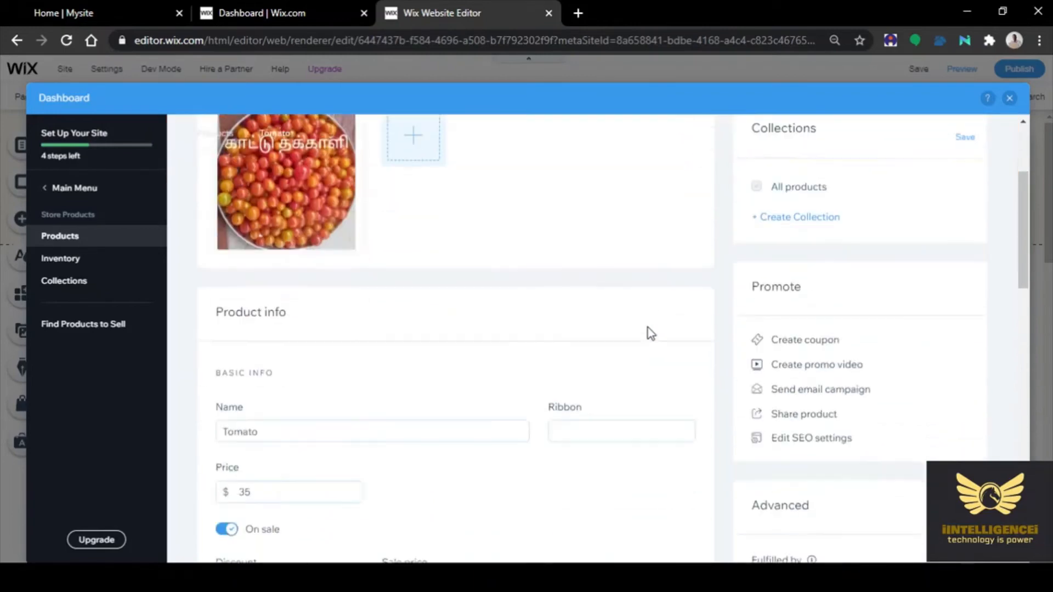
scroll(647, 327, "down", 2)
scroll(647, 327, "up", 4)
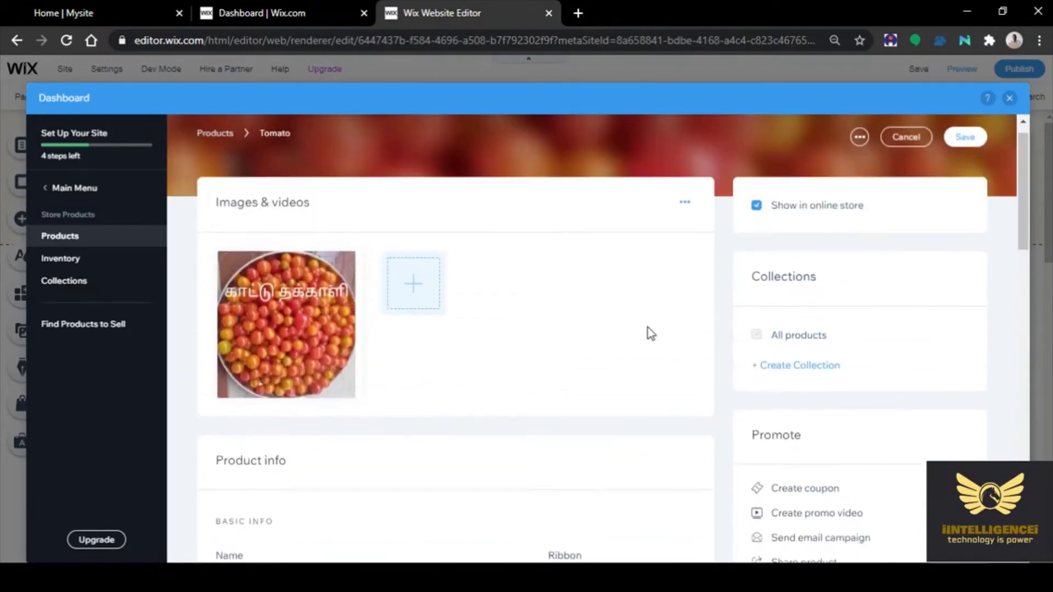
scroll(647, 327, "up", 2)
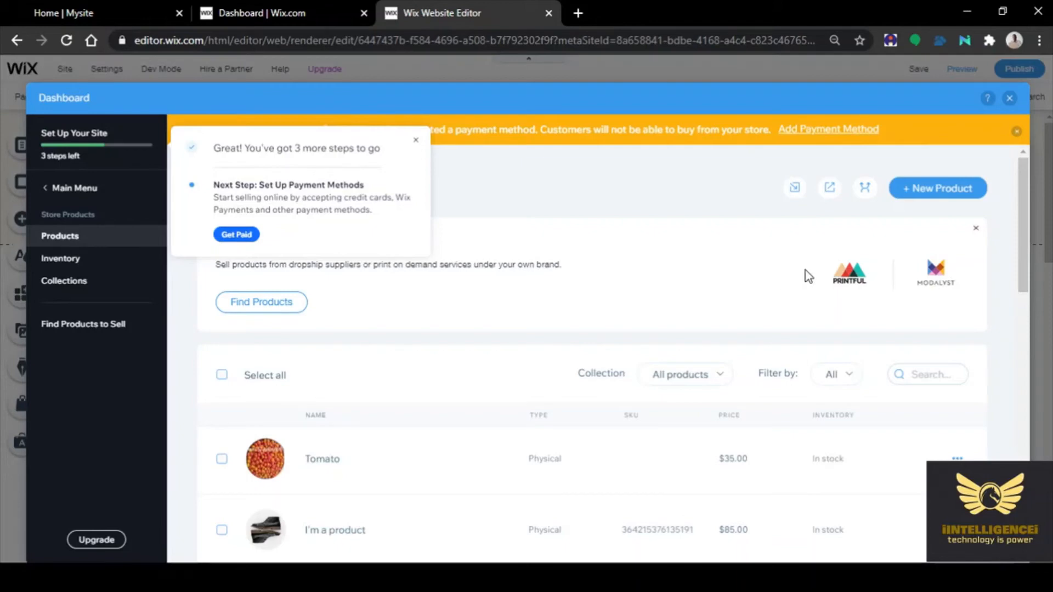
Open the Get Paid payment settings and confirm India as the business location
left_click(236, 235)
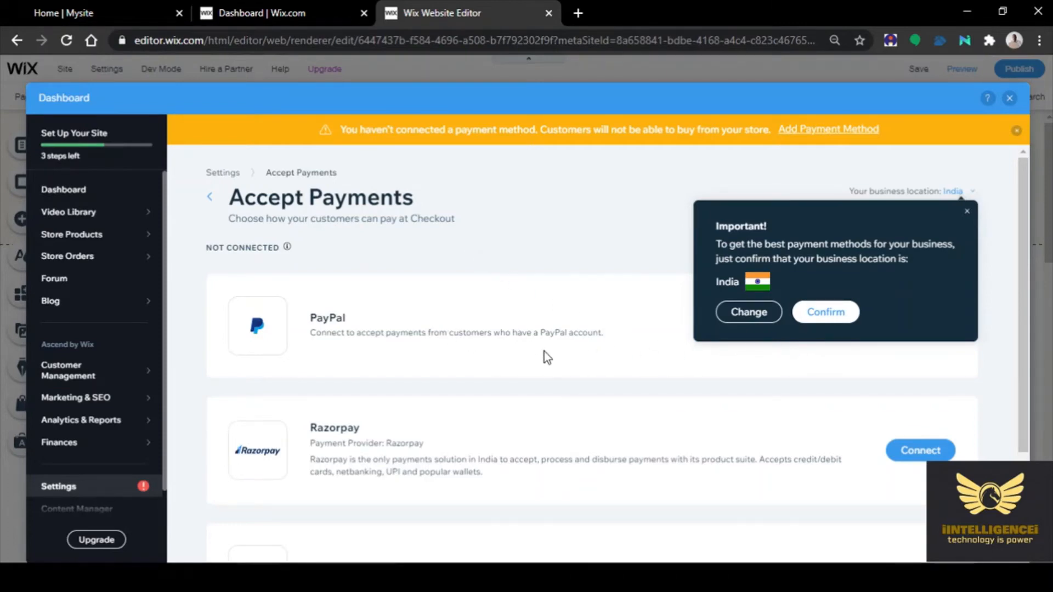
scroll(544, 351, "down", 2)
scroll(538, 357, "down", 1)
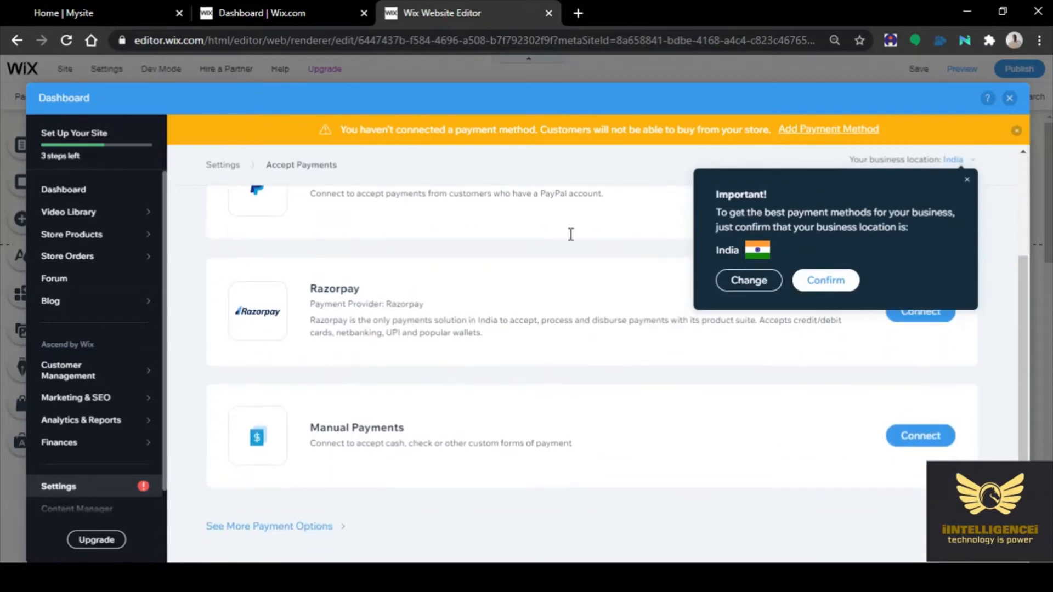
scroll(619, 403, "up", 3)
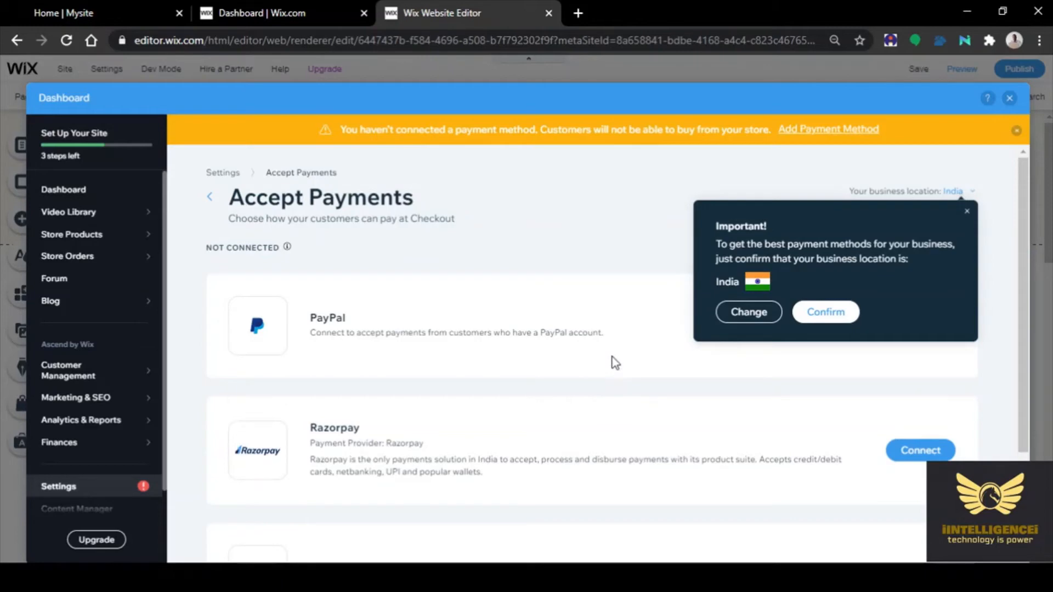
scroll(615, 363, "down", 3)
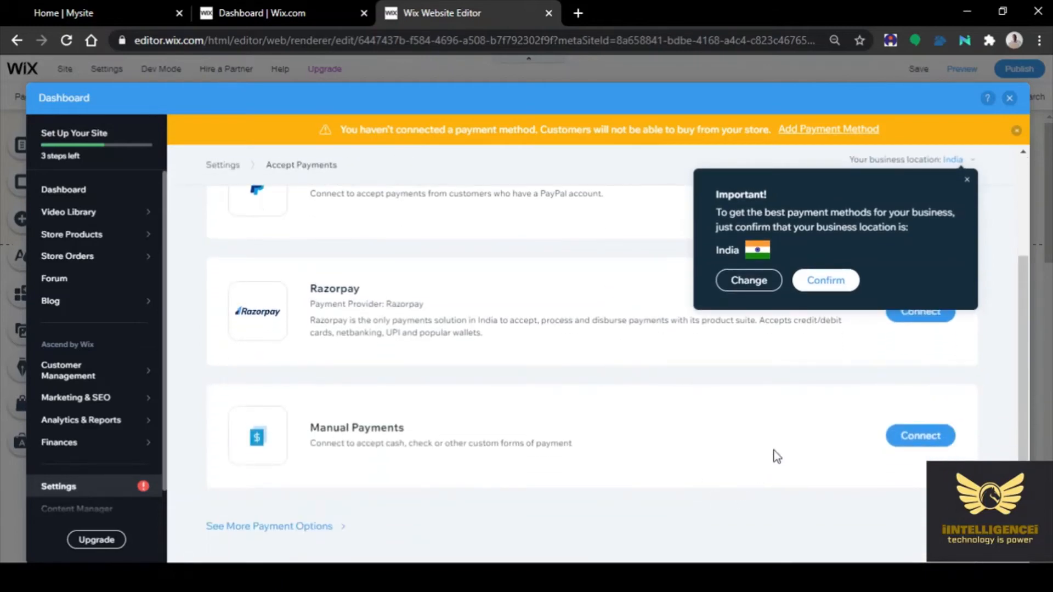
scroll(696, 401, "up", 3)
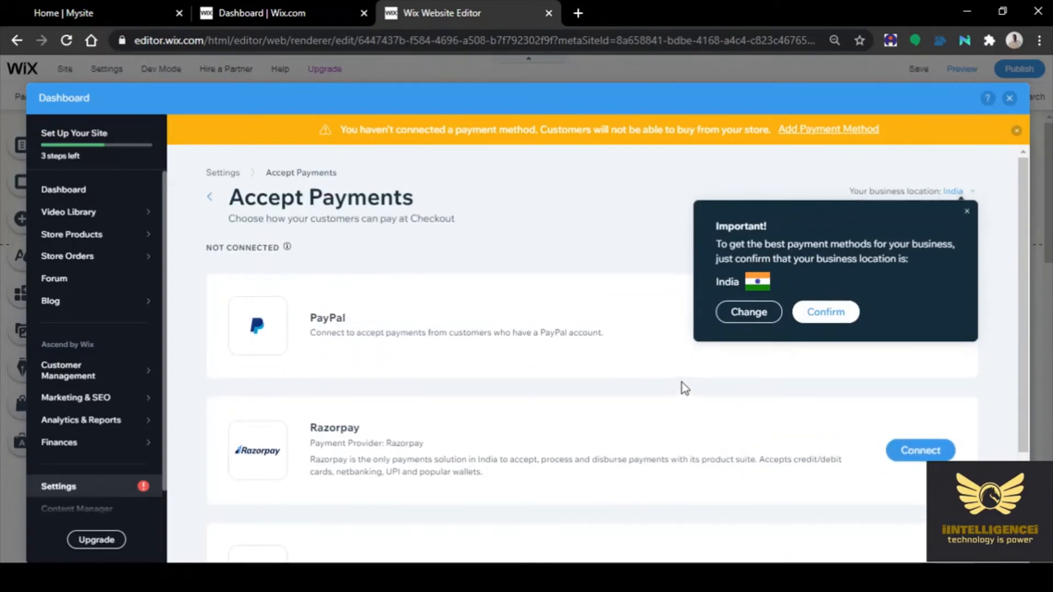
left_click(839, 317)
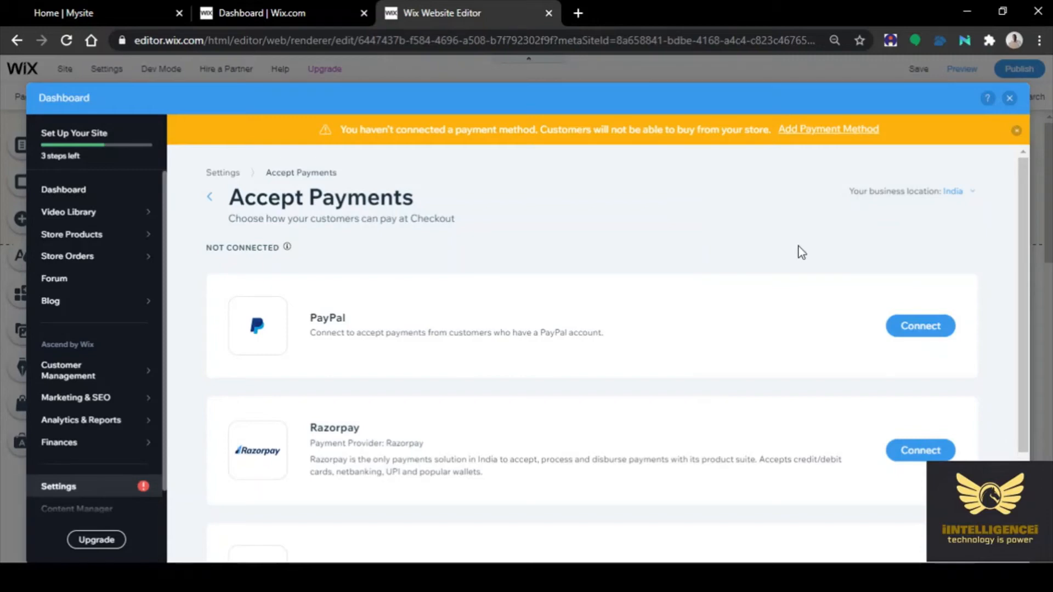
scroll(779, 241, "down", 3)
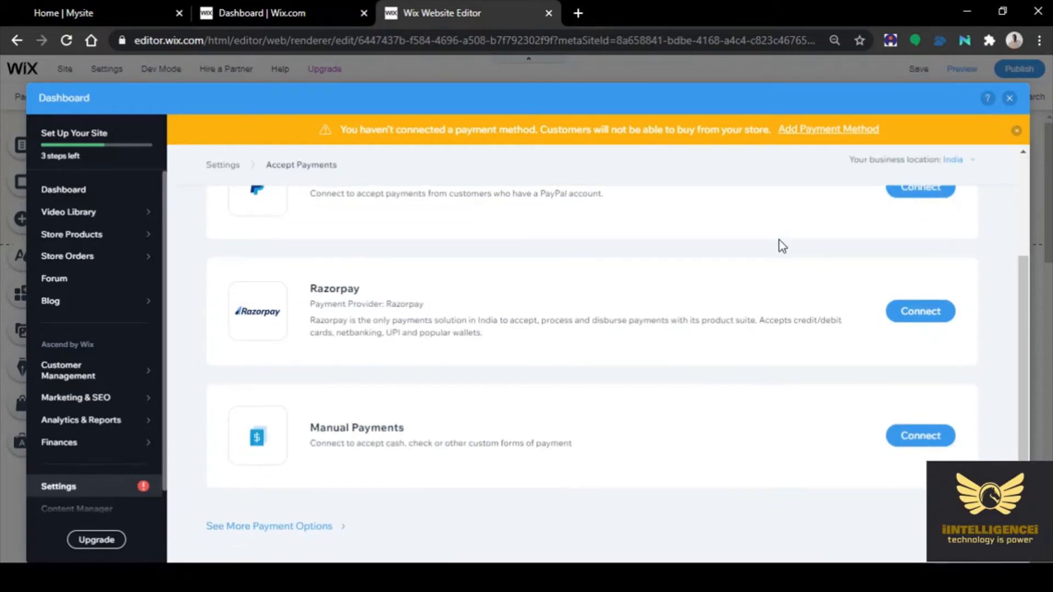
scroll(753, 277, "up", 3)
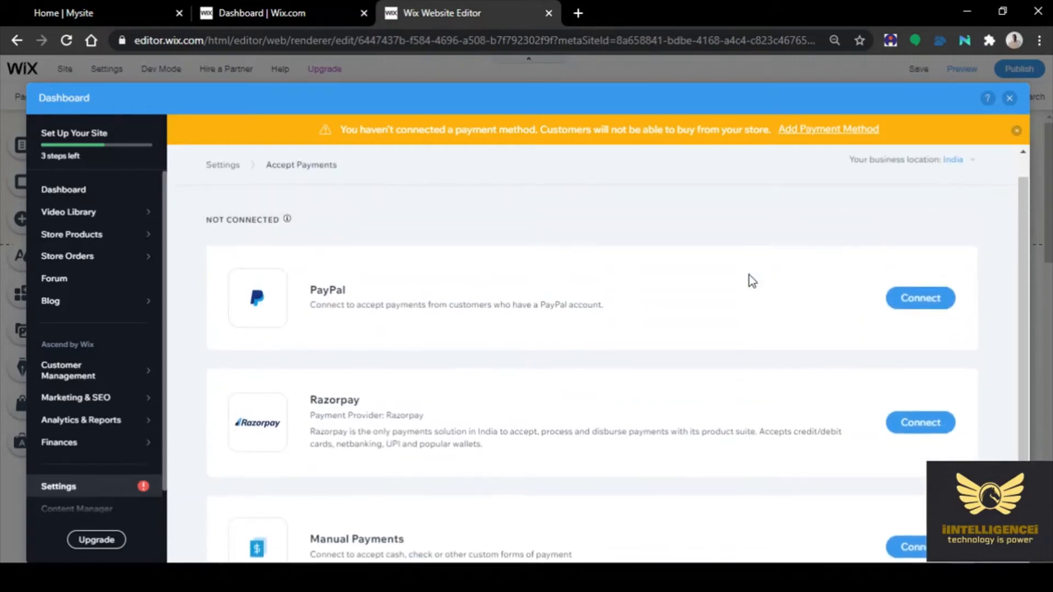
scroll(752, 281, "down", 3)
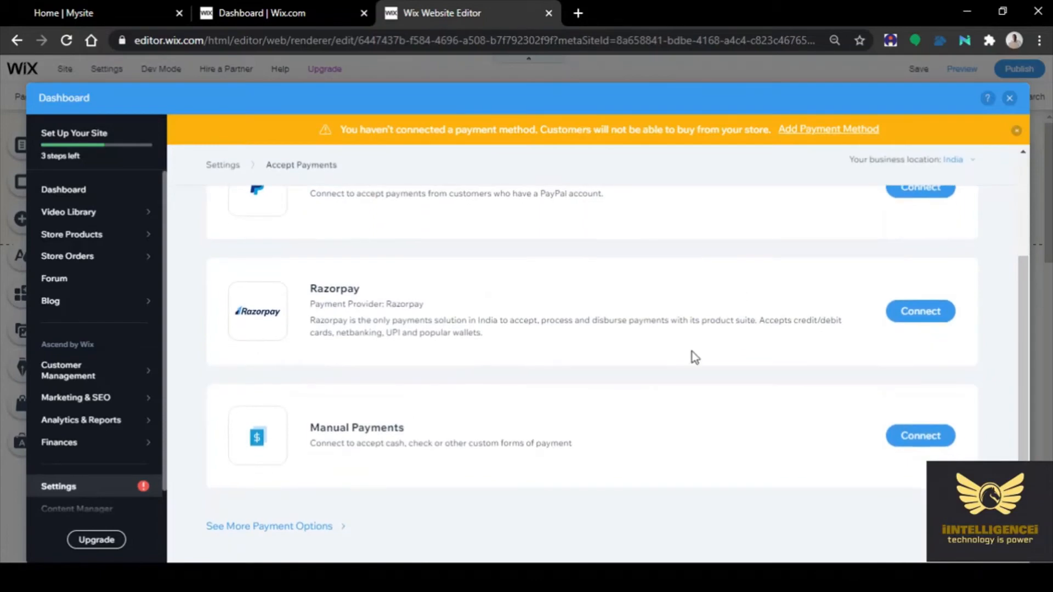
Browse the third-party card providers and open the PayU Biz India connection page
left_click(296, 531)
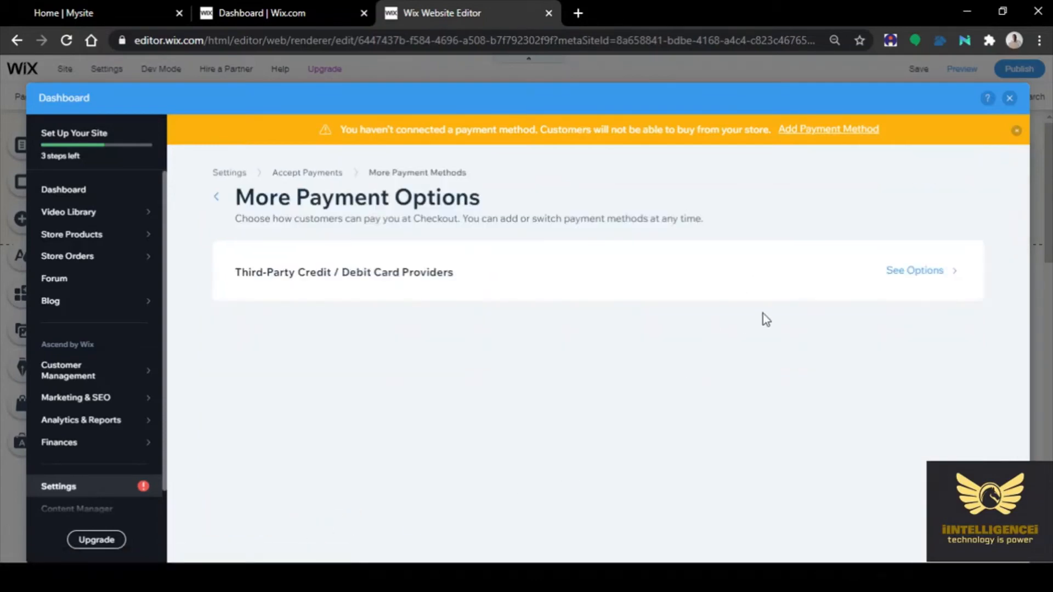
left_click(928, 273)
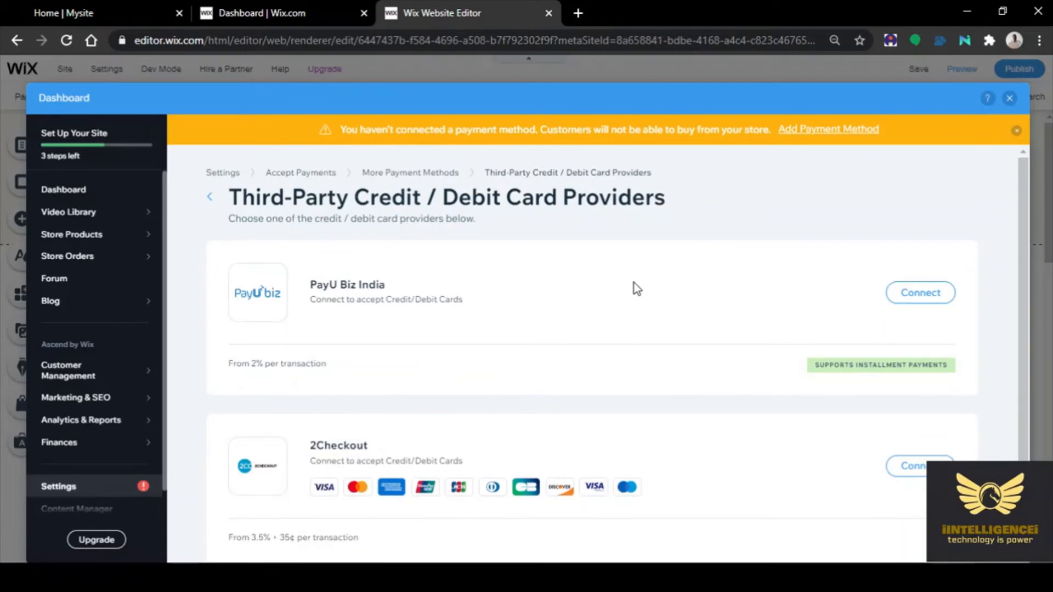
scroll(634, 283, "down", 1)
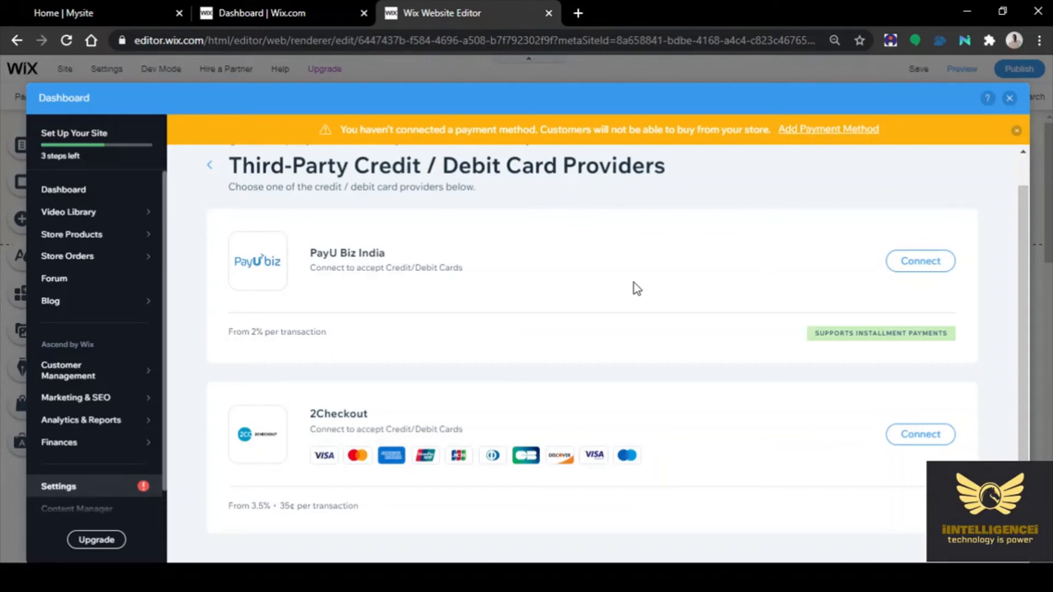
scroll(636, 288, "up", 1)
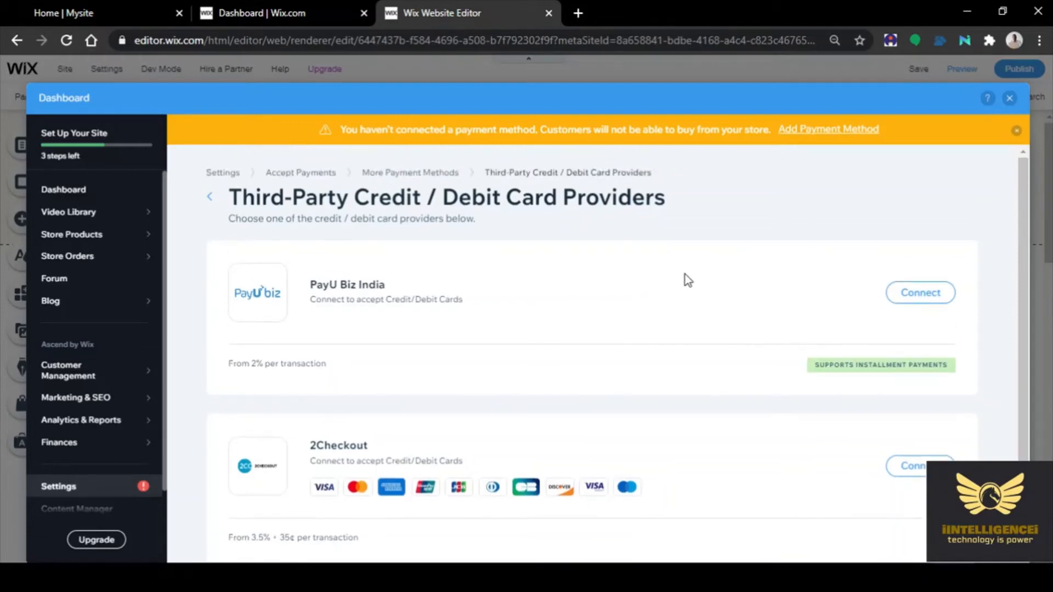
left_click(935, 299)
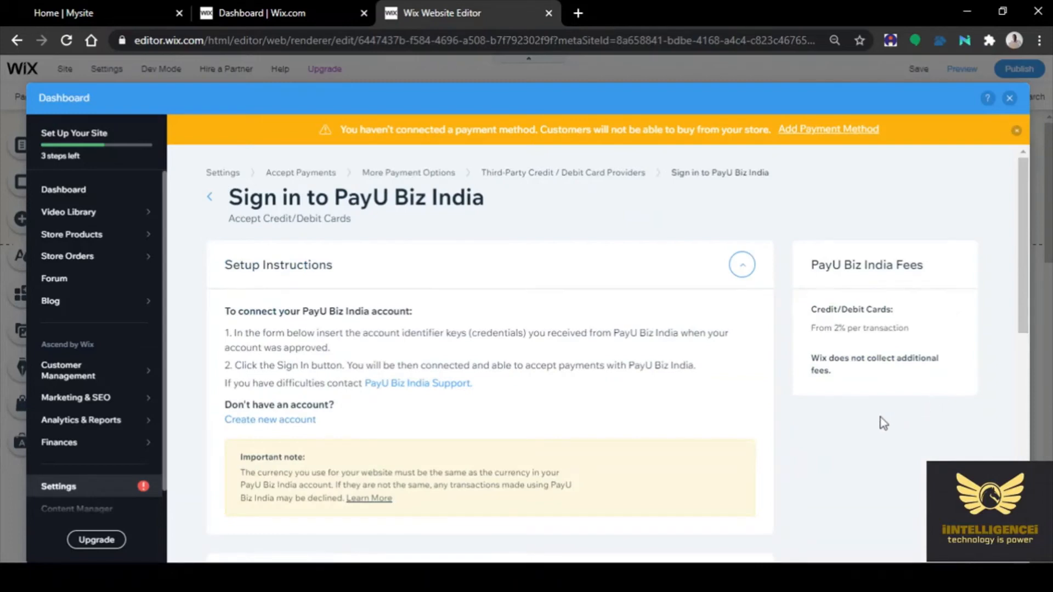
scroll(883, 423, "down", 6)
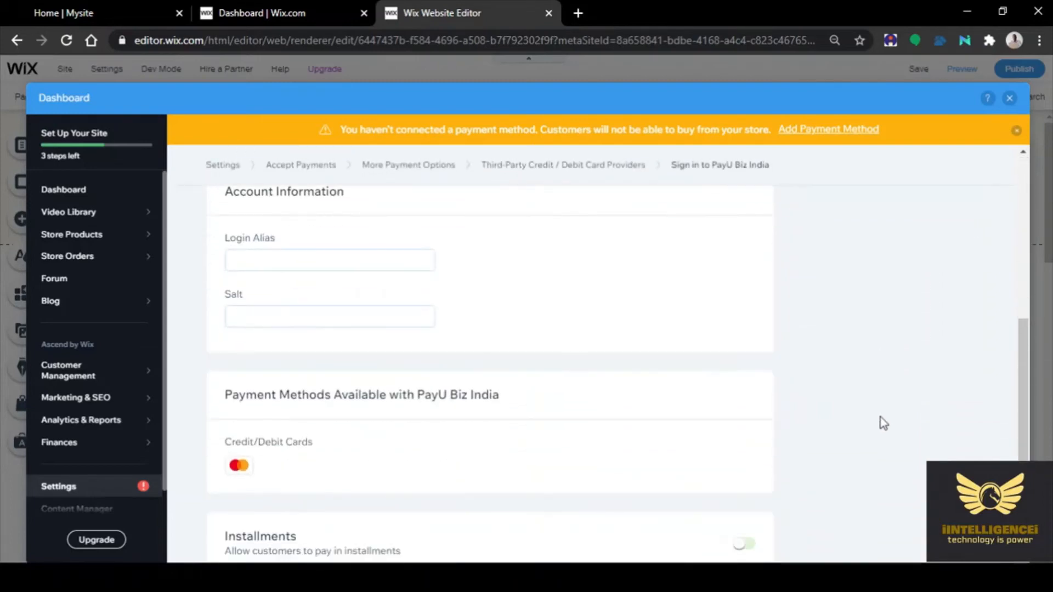
scroll(883, 423, "down", 3)
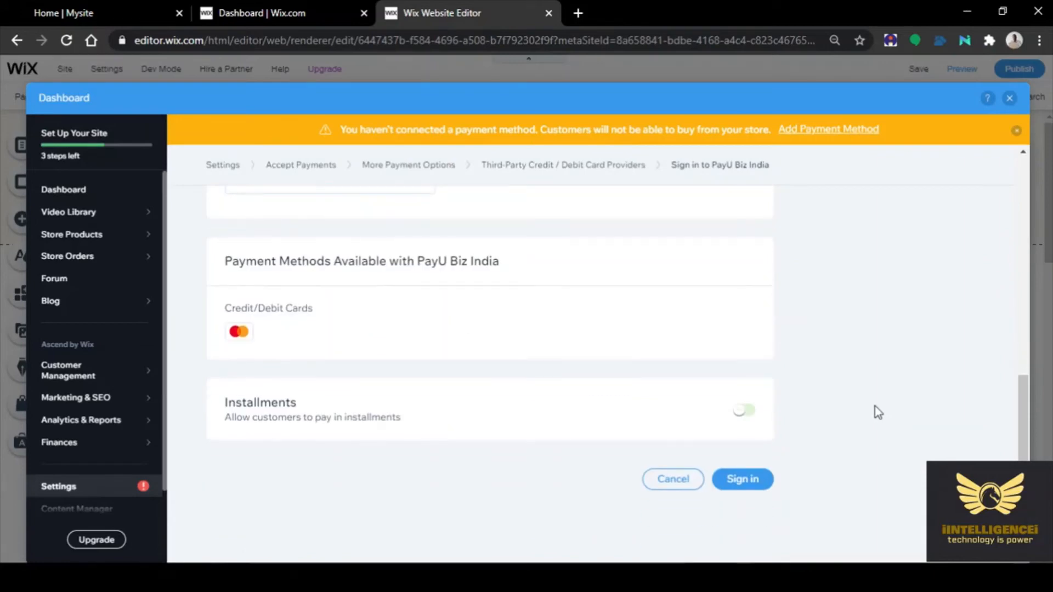
scroll(874, 405, "up", 10)
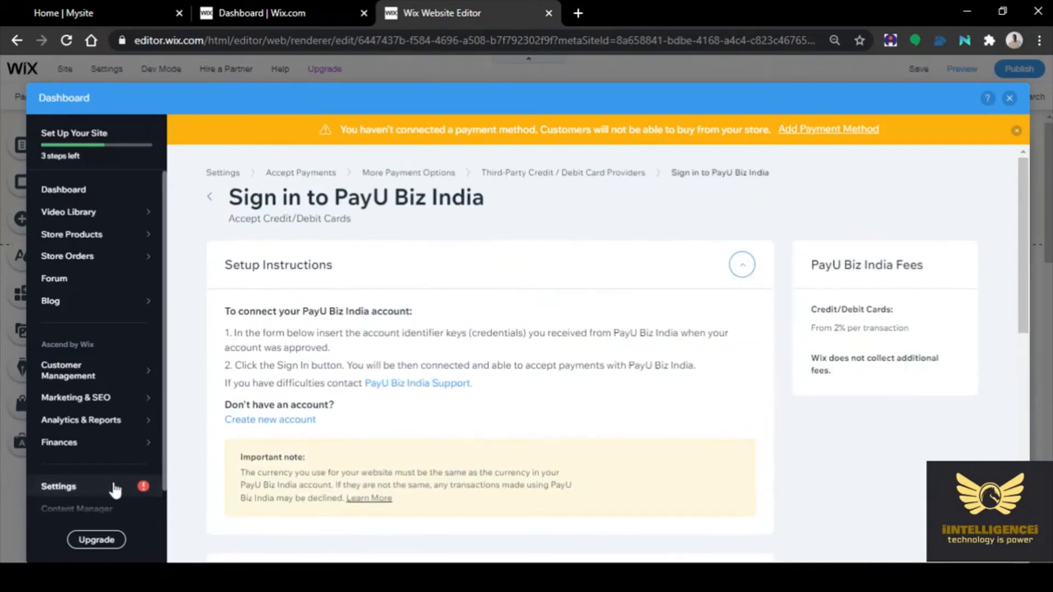
left_click(115, 488)
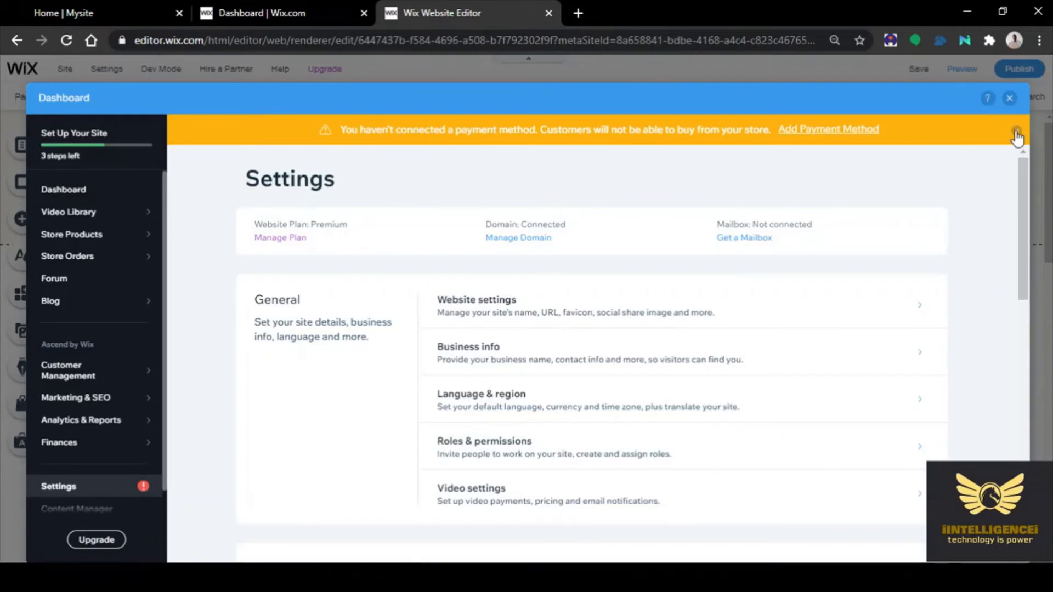
left_click(1016, 131)
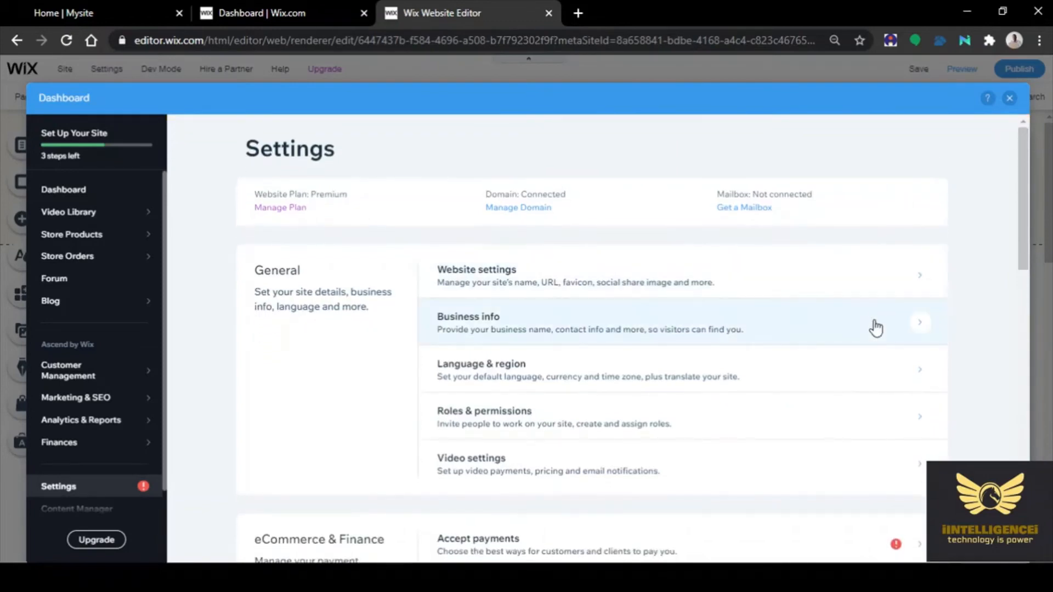
scroll(875, 327, "down", 5)
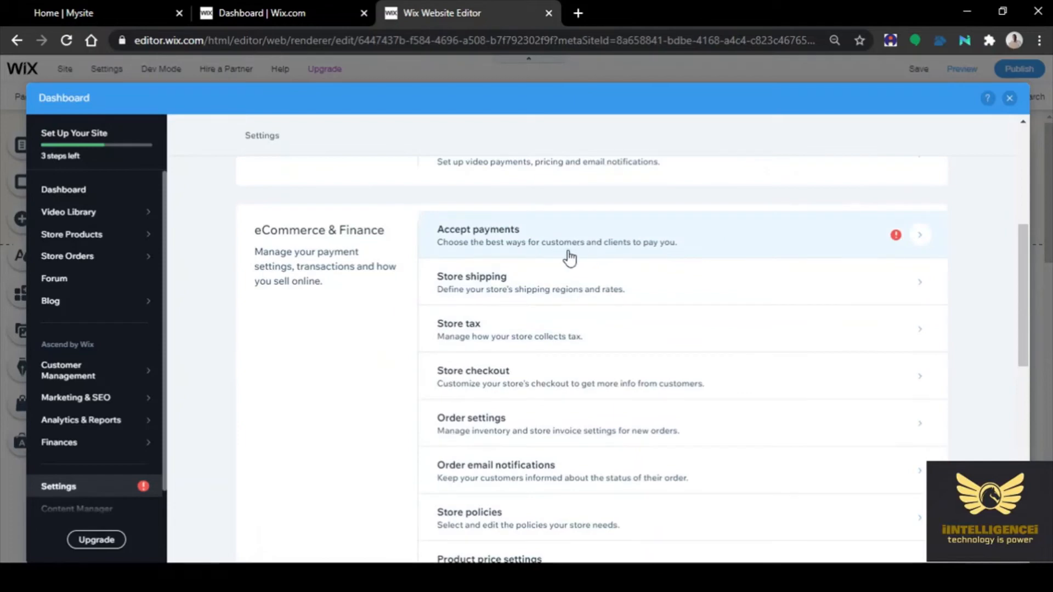
scroll(569, 257, "down", 3)
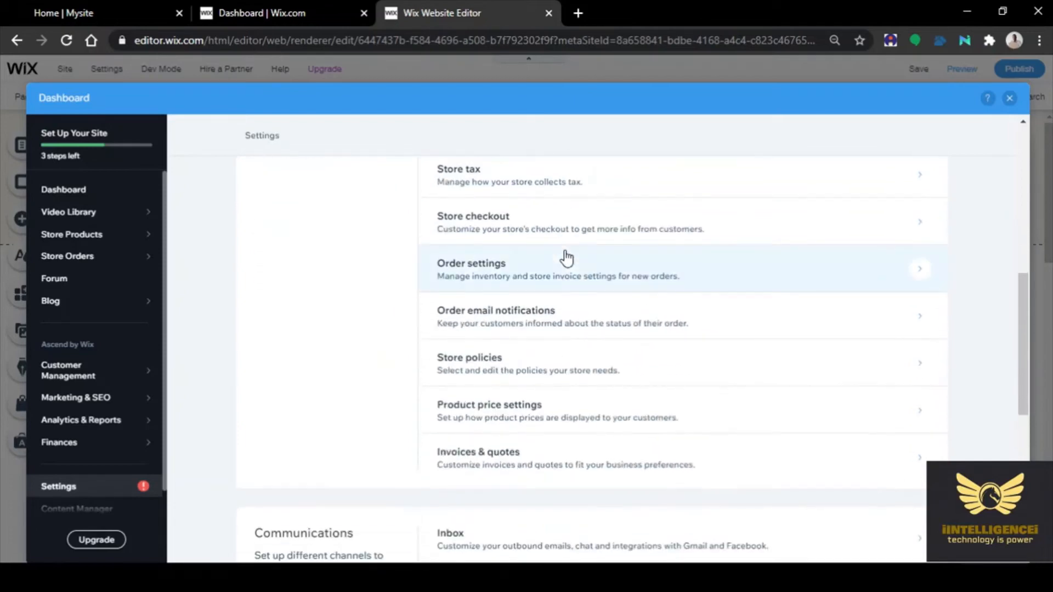
scroll(566, 257, "down", 8)
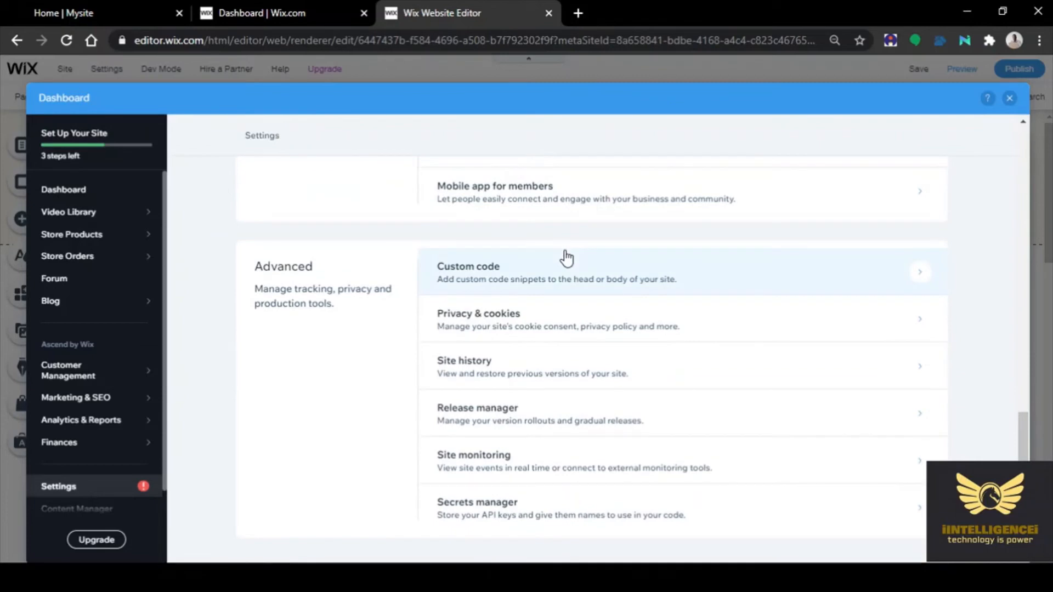
scroll(364, 354, "up", 7)
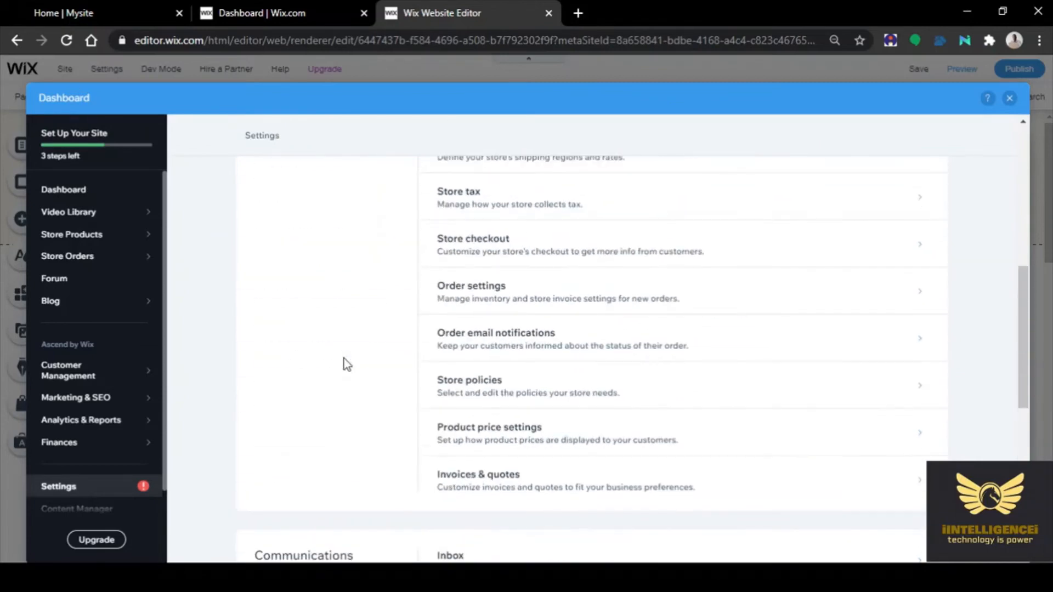
scroll(347, 364, "down", 3)
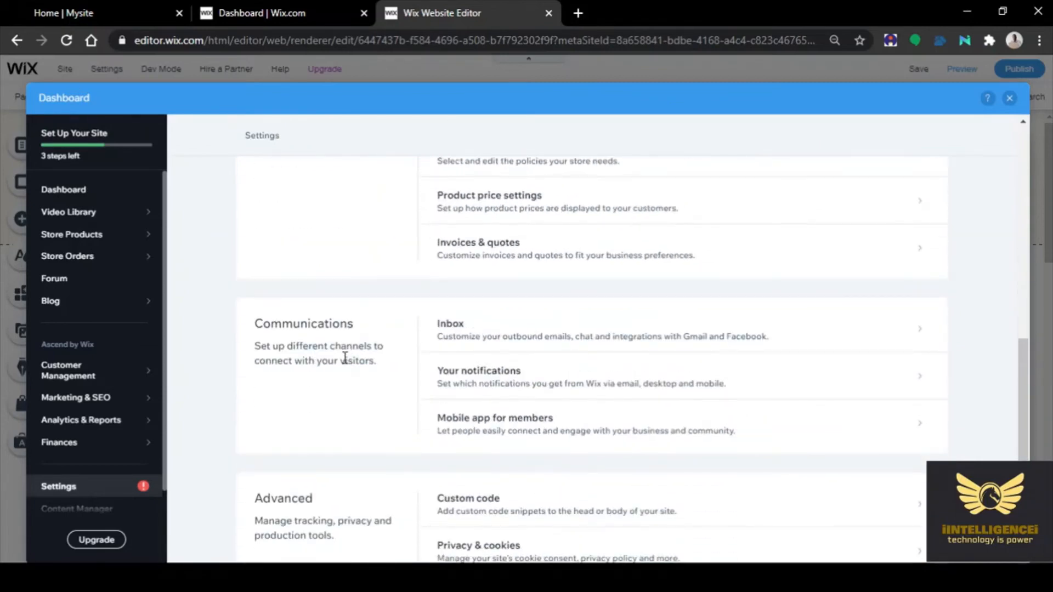
scroll(345, 359, "up", 4)
scroll(346, 364, "up", 2)
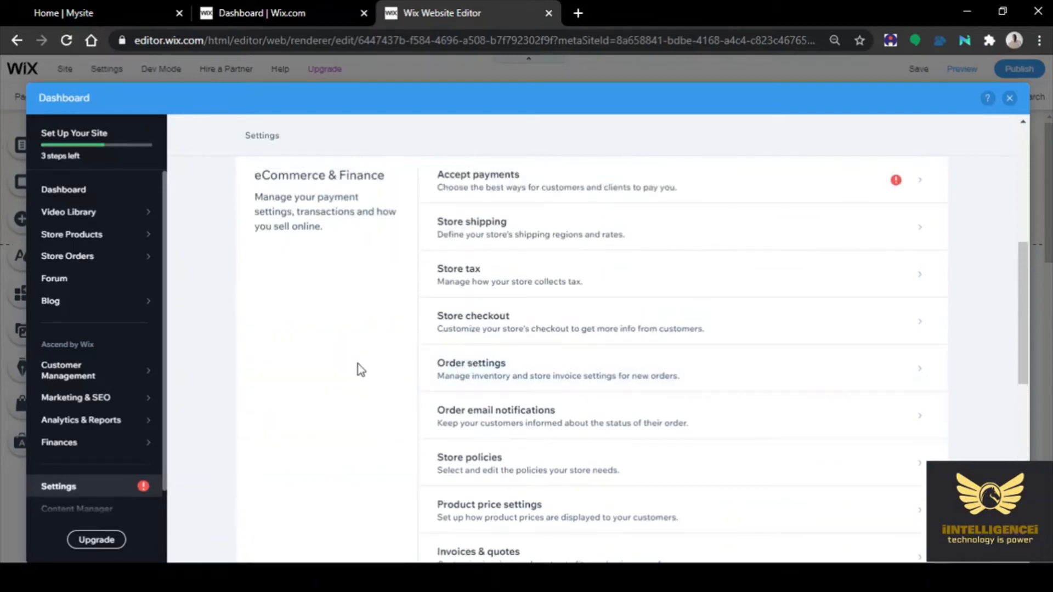
scroll(358, 363, "up", 2)
scroll(360, 369, "up", 3)
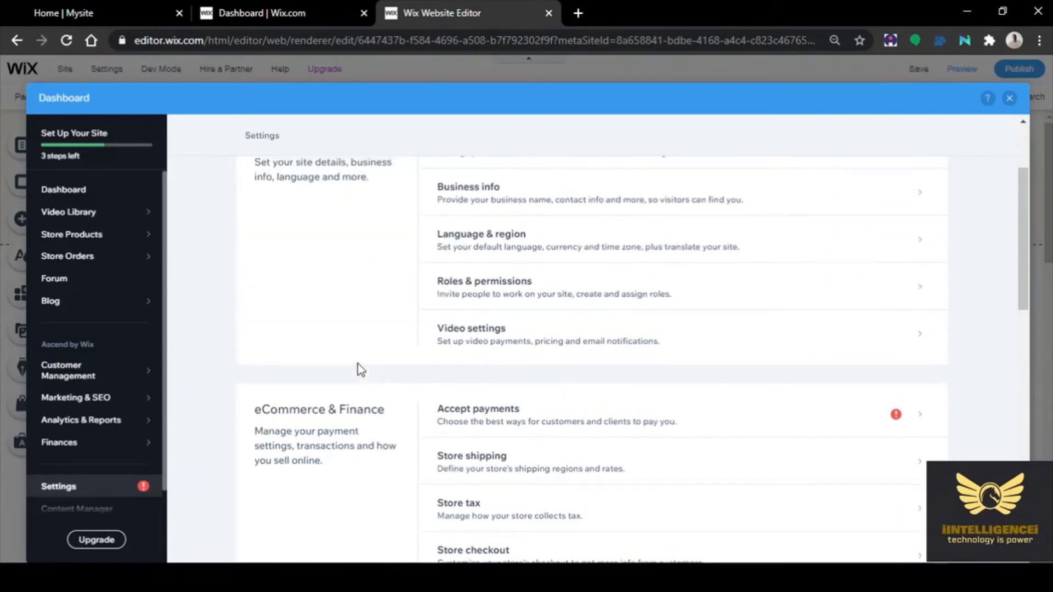
scroll(359, 369, "up", 2)
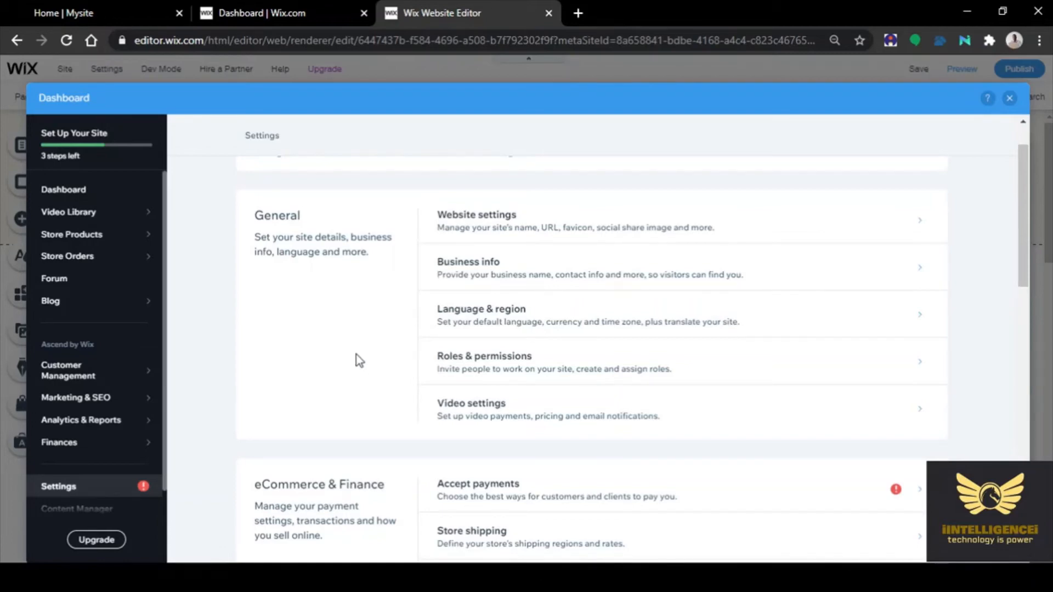
scroll(359, 360, "down", 4)
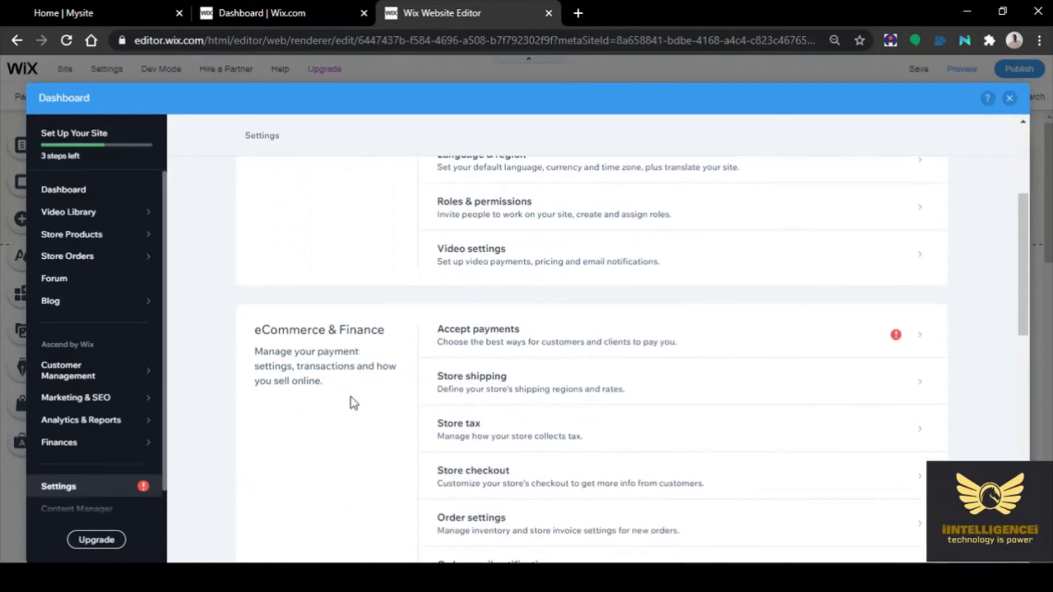
scroll(354, 403, "down", 2)
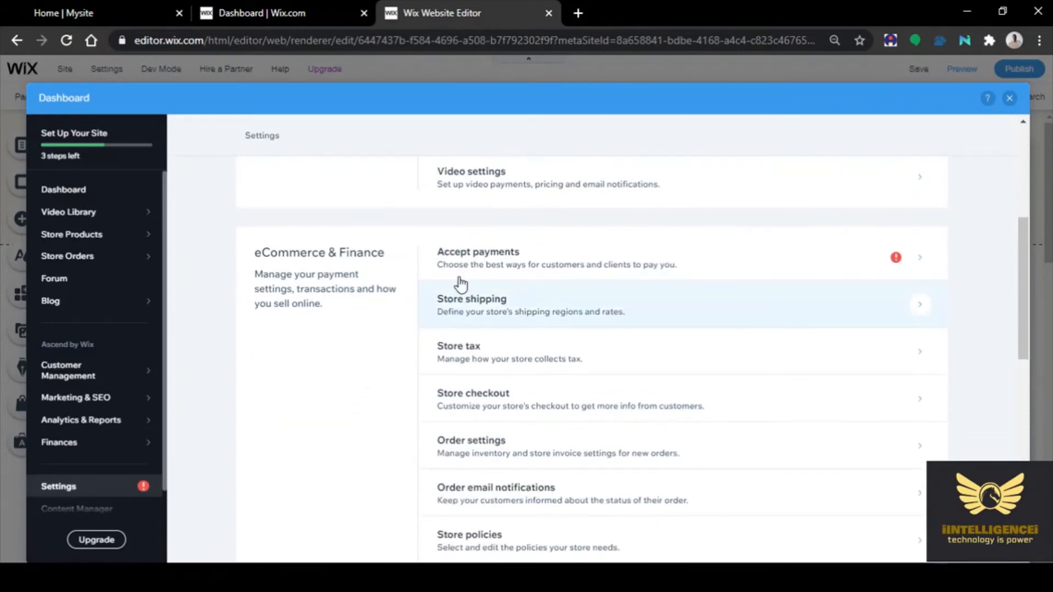
Return to the Accept payments page, where PayPal, Razorpay and Manual Payments are unconnected
left_click(919, 260)
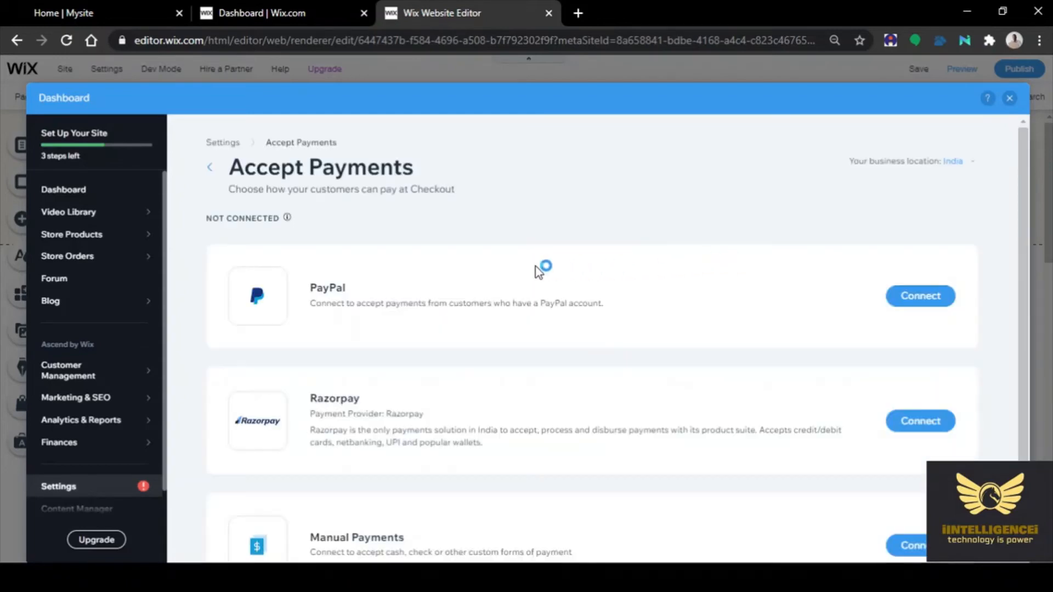
scroll(665, 301, "down", 2)
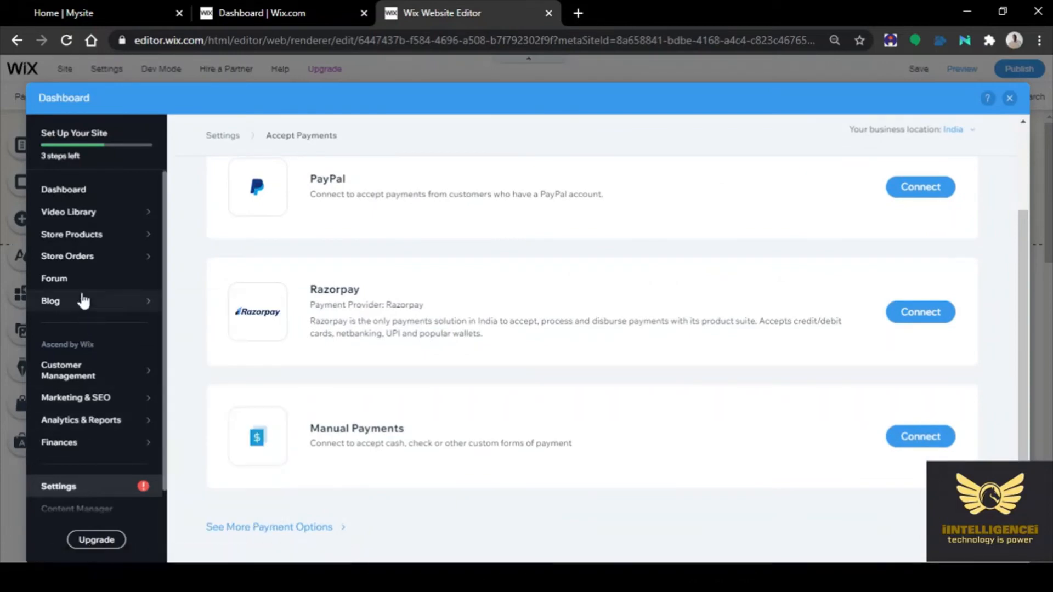
mouse_move(87, 259)
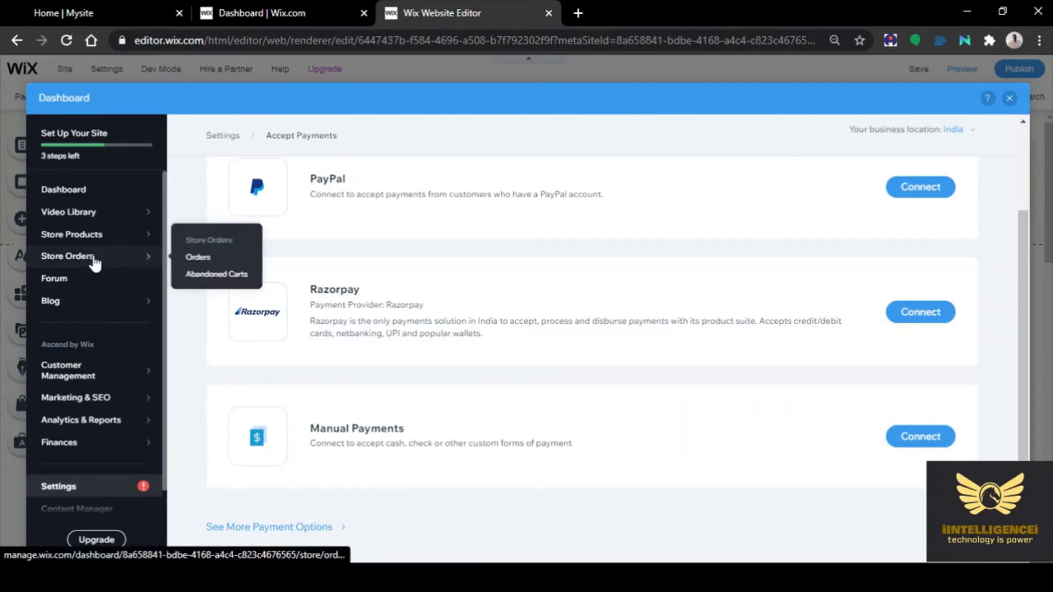
mouse_move(98, 240)
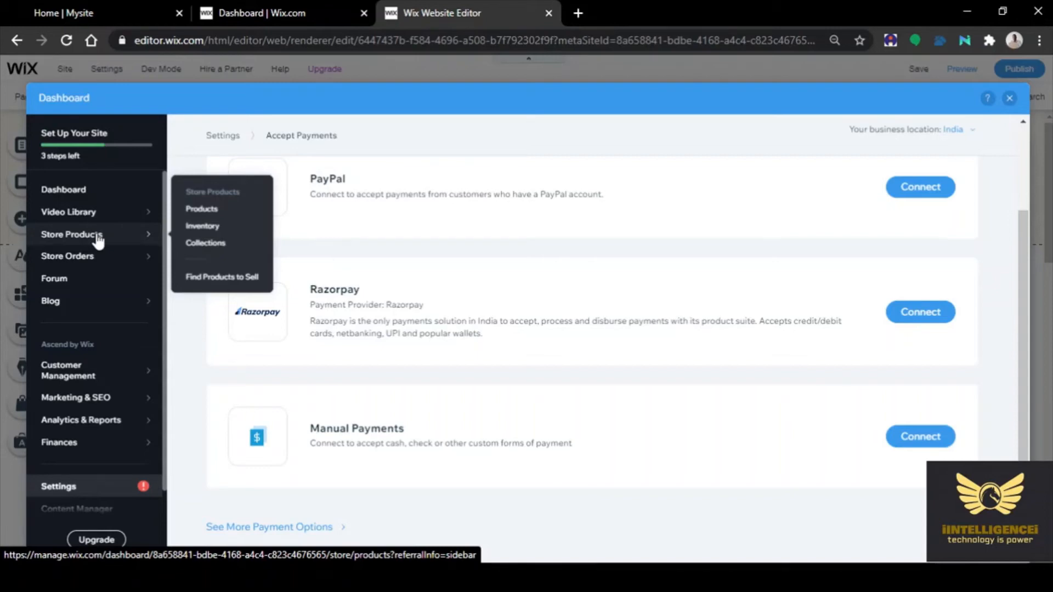
Go back to the dashboard home and review the setup checklist and suggestion cards
left_click(79, 191)
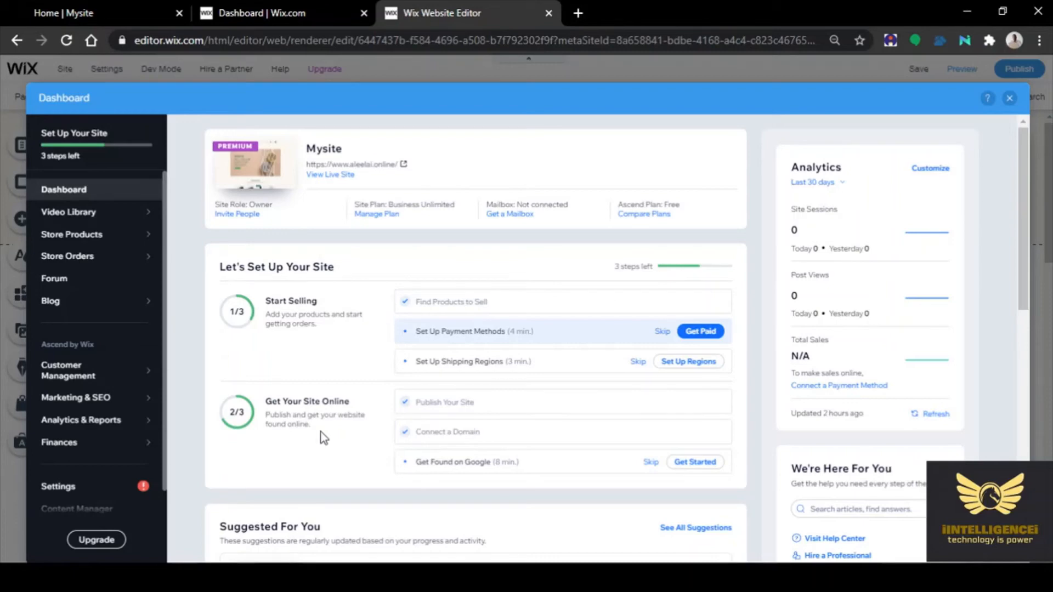
scroll(319, 375, "down", 1)
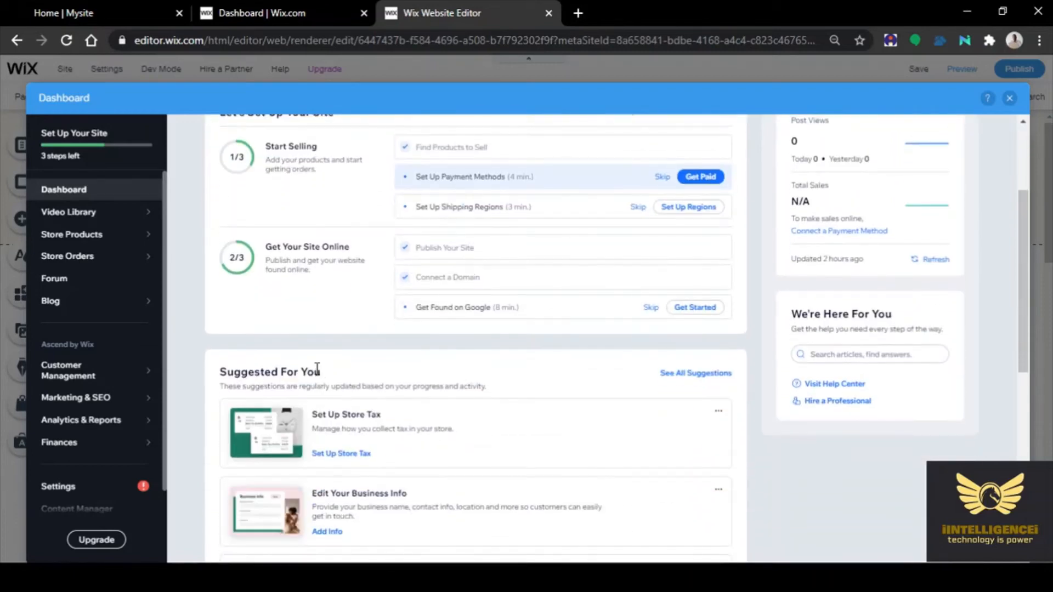
scroll(329, 346, "down", 3)
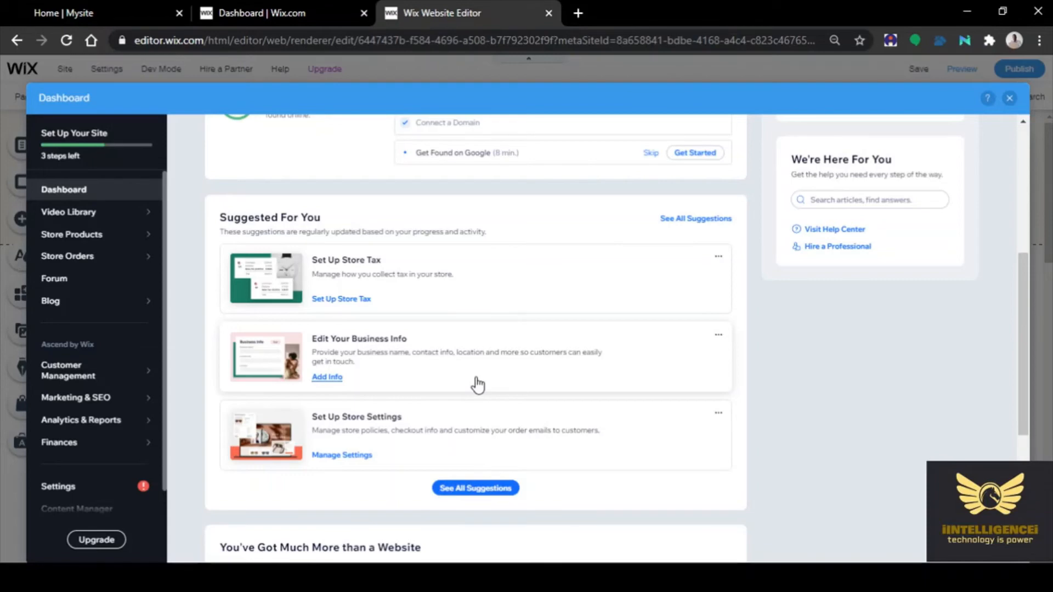
scroll(477, 384, "down", 4)
scroll(762, 302, "down", 1)
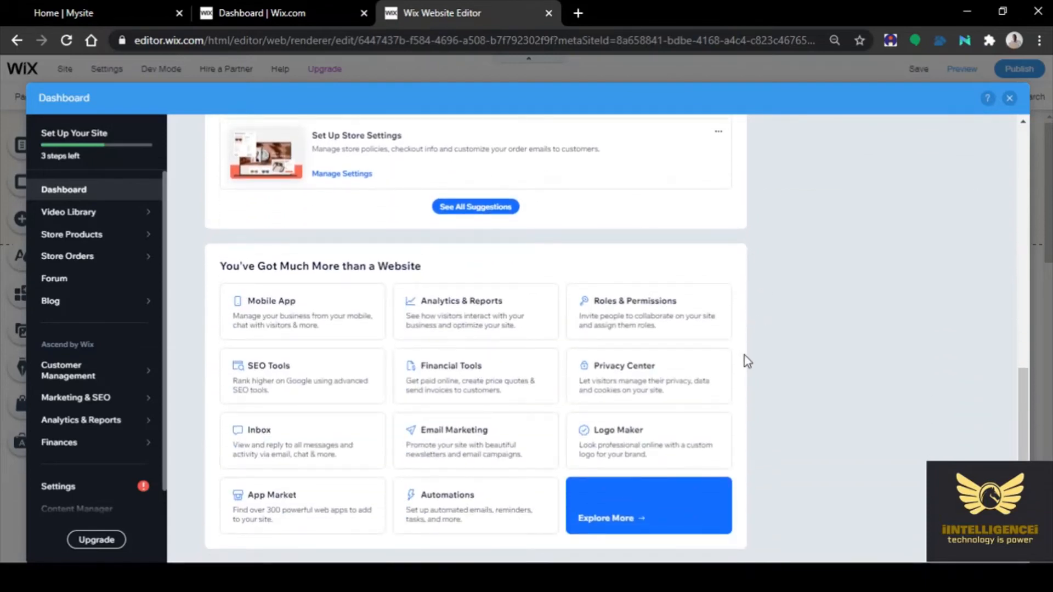
scroll(746, 361, "up", 4)
scroll(747, 361, "up", 3)
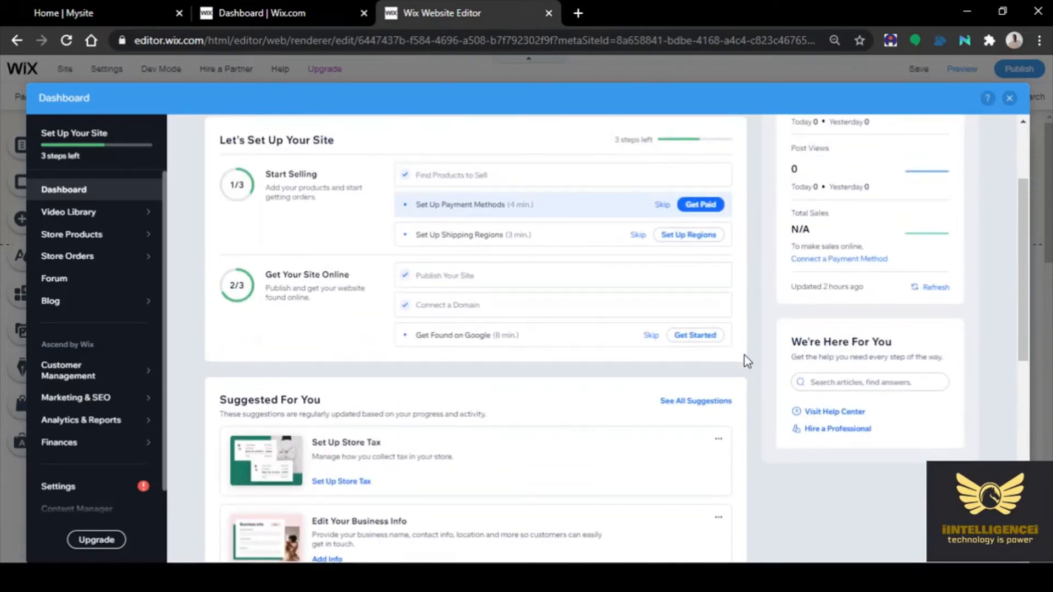
scroll(747, 361, "up", 2)
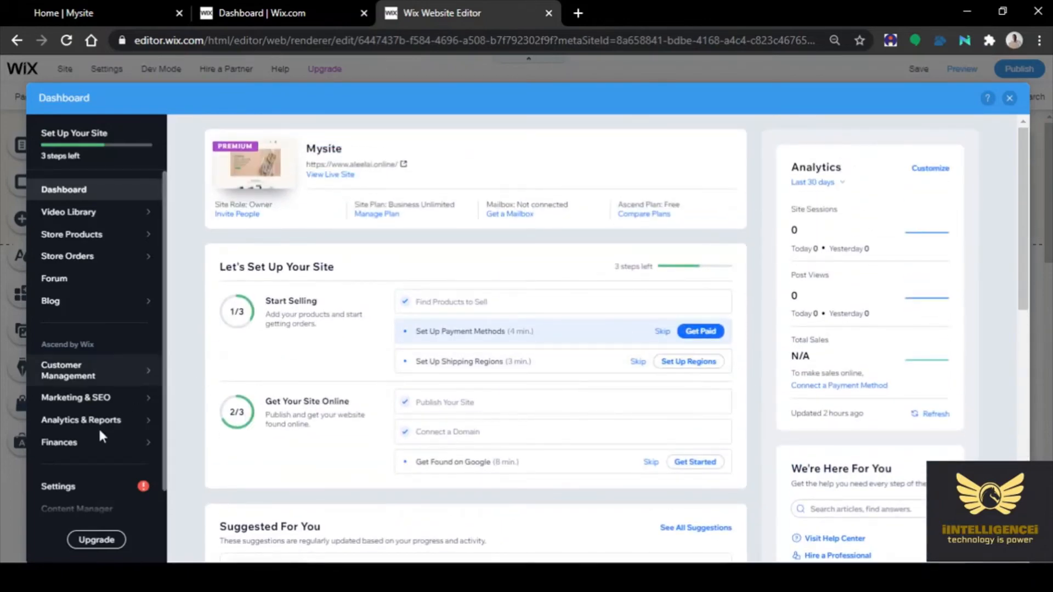
Start another physical product and open the computer file picker to upload its photo
left_click(82, 234)
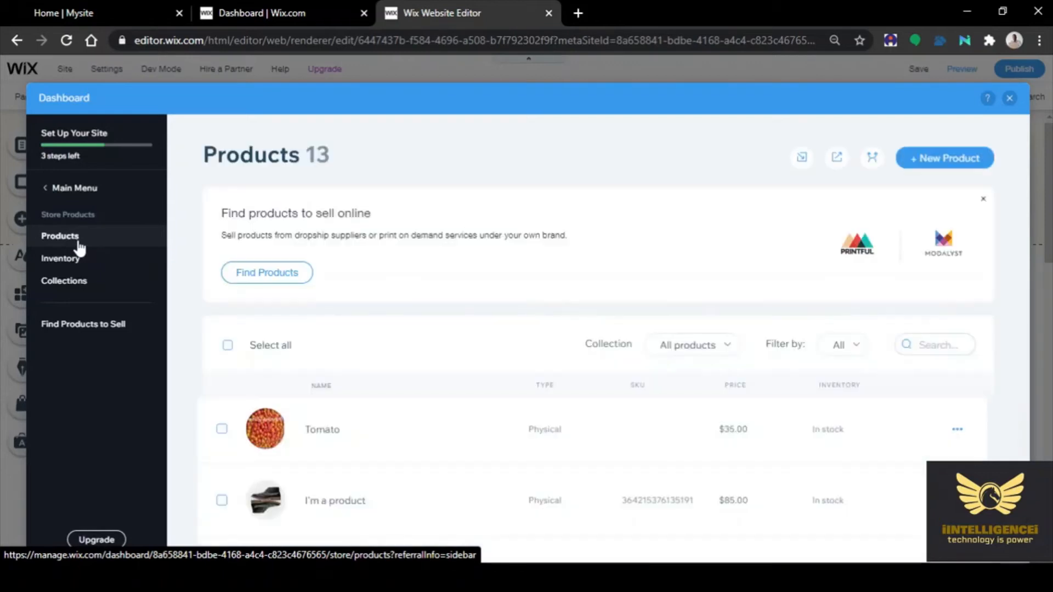
left_click(930, 164)
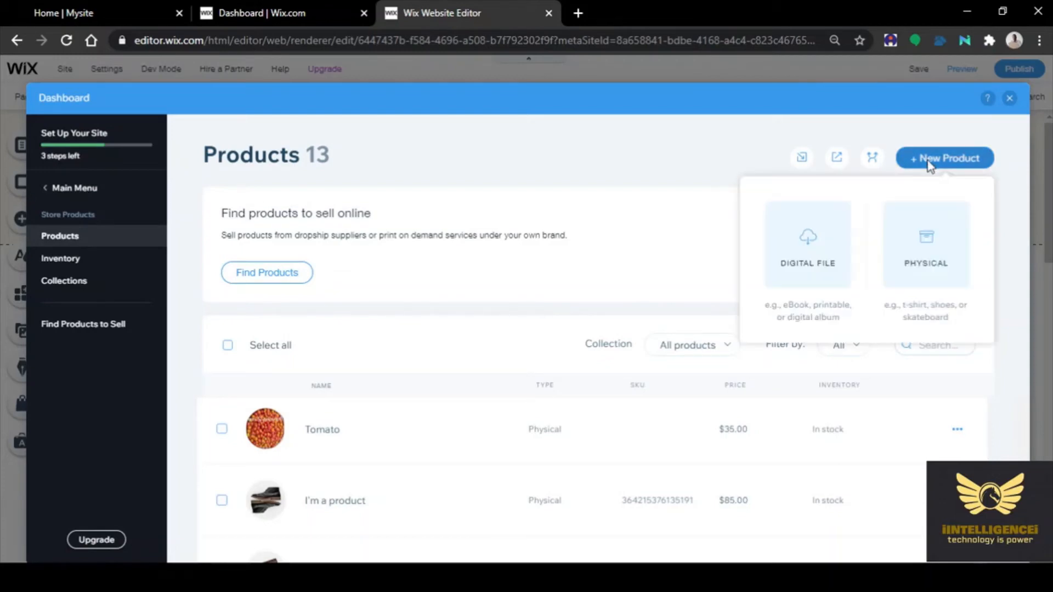
left_click(924, 241)
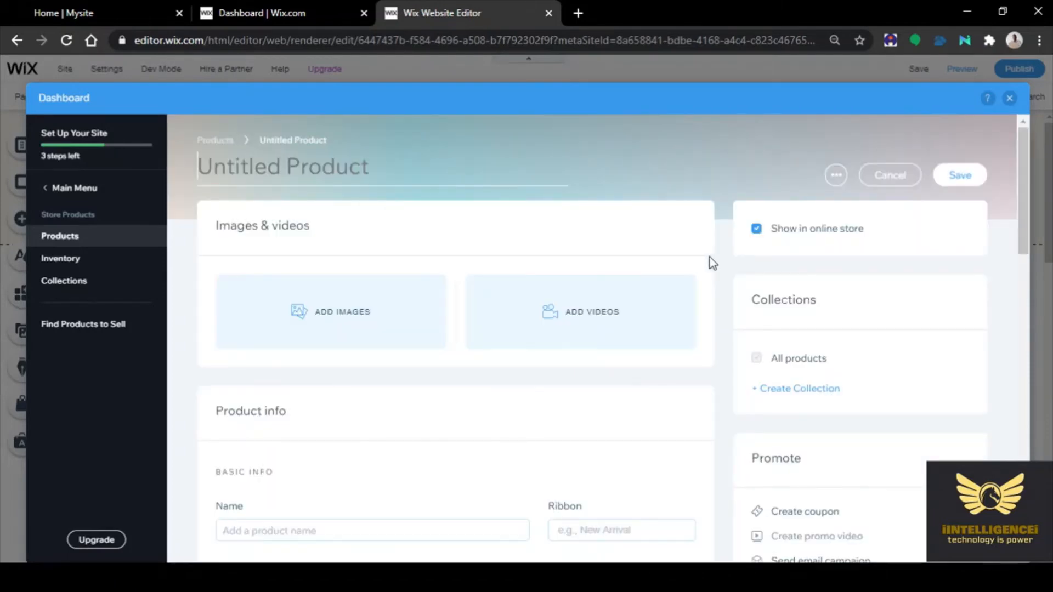
left_click(299, 315)
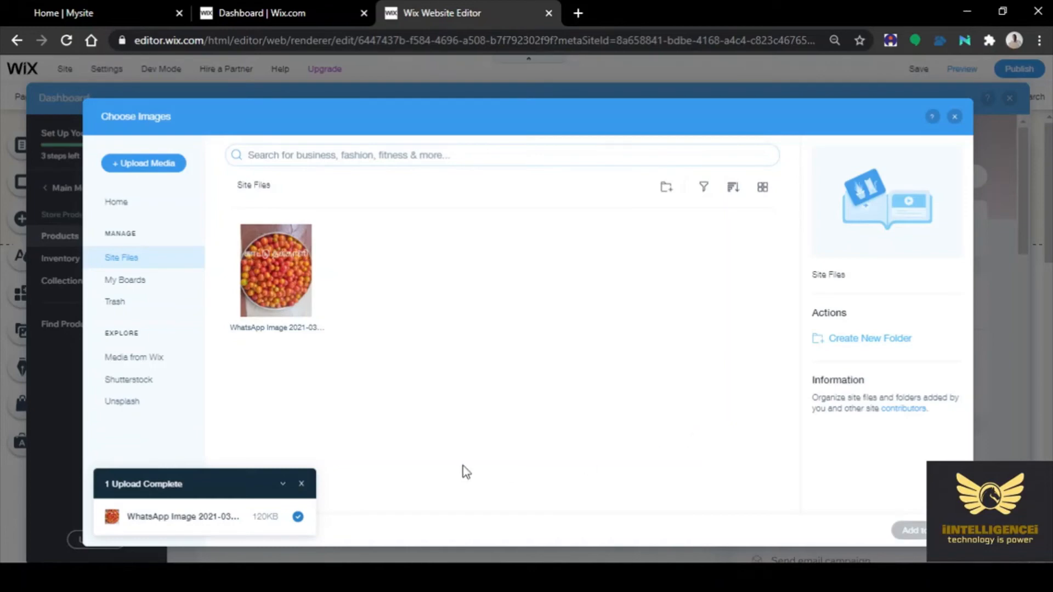
left_click(301, 484)
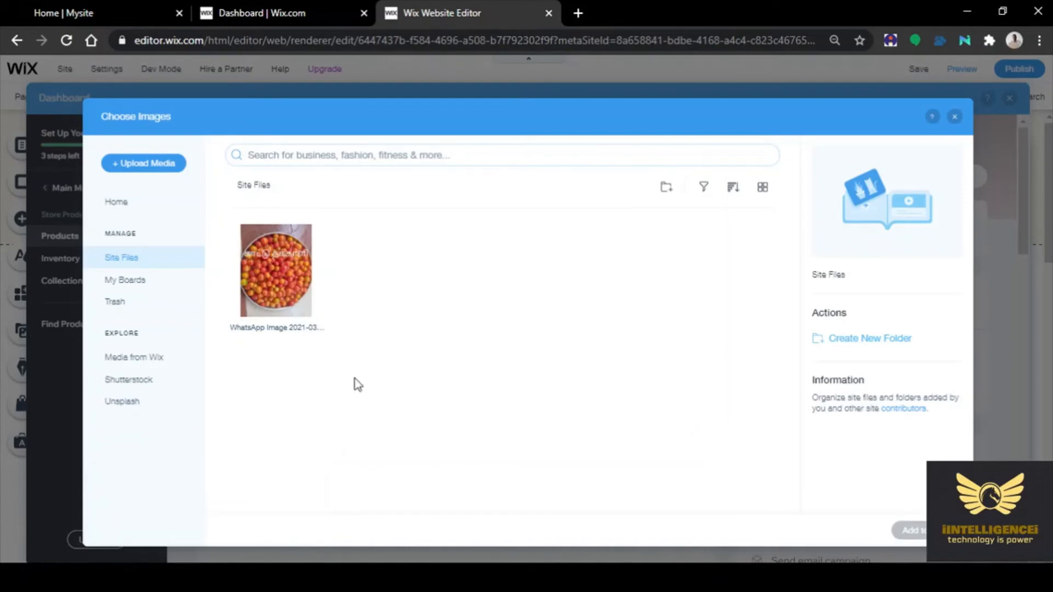
left_click(147, 165)
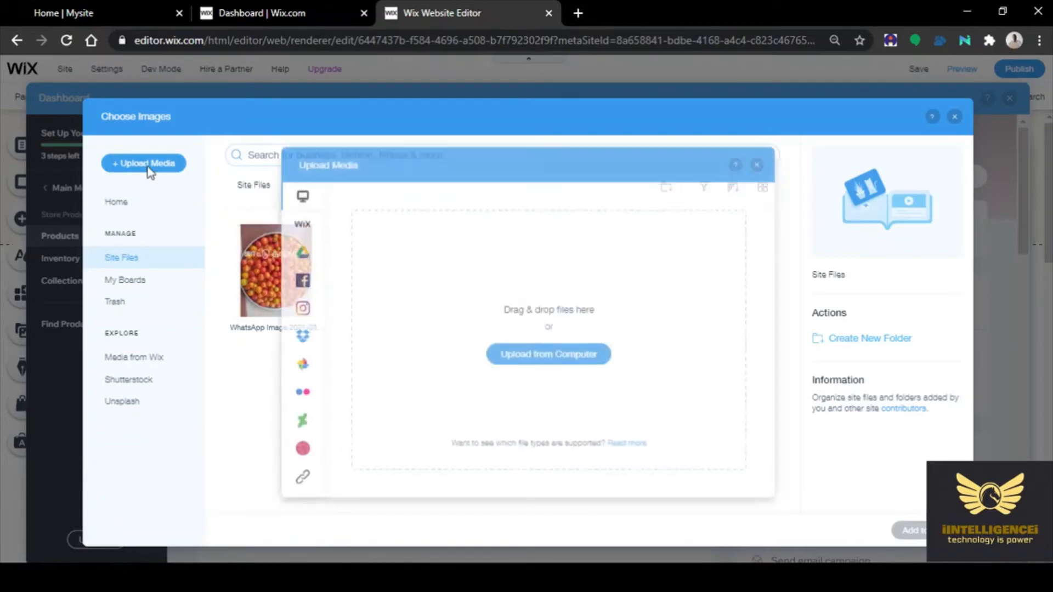
left_click(571, 358)
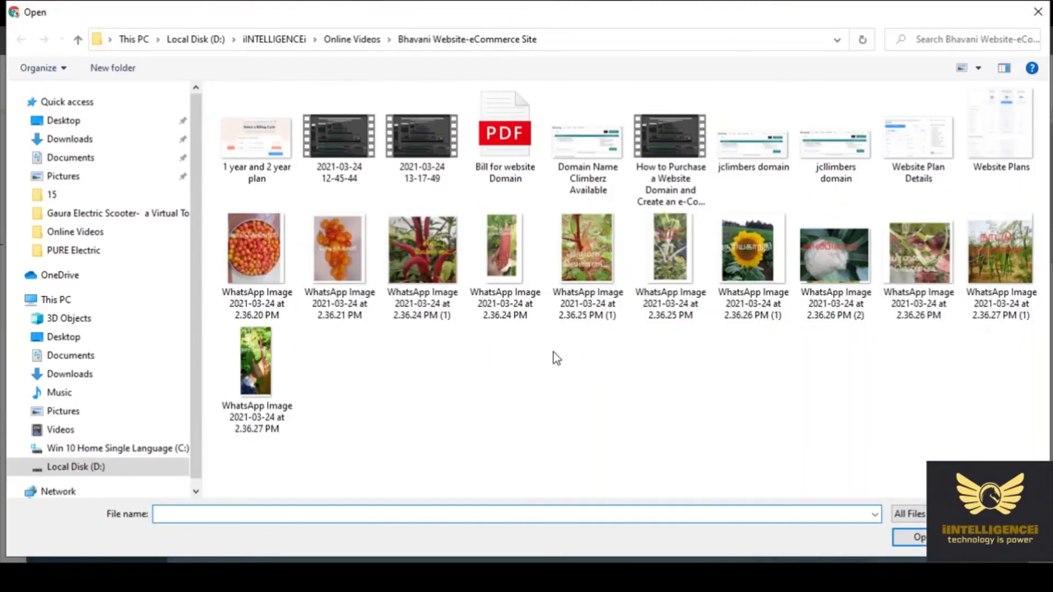
Upload the tomato photo 'WhatsApp Image 2021-03-24 at 2.36.21 PM' to the site files
left_click(339, 278)
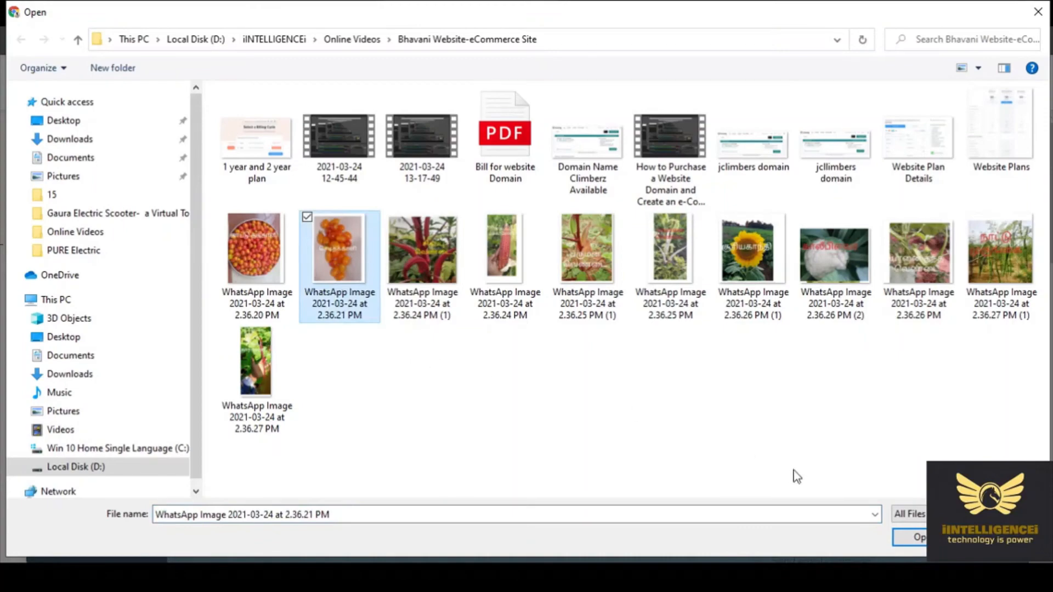
left_click(909, 538)
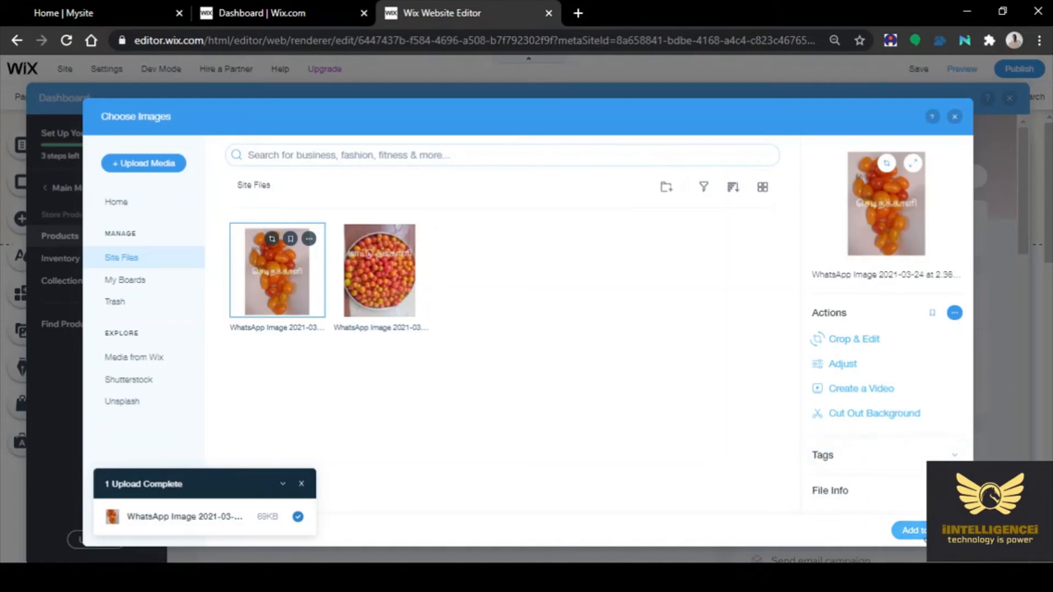
Attach the cherry tomato photo and name the product 'Chedi Tomato'
left_click(906, 530)
scroll(445, 475, "down", 3)
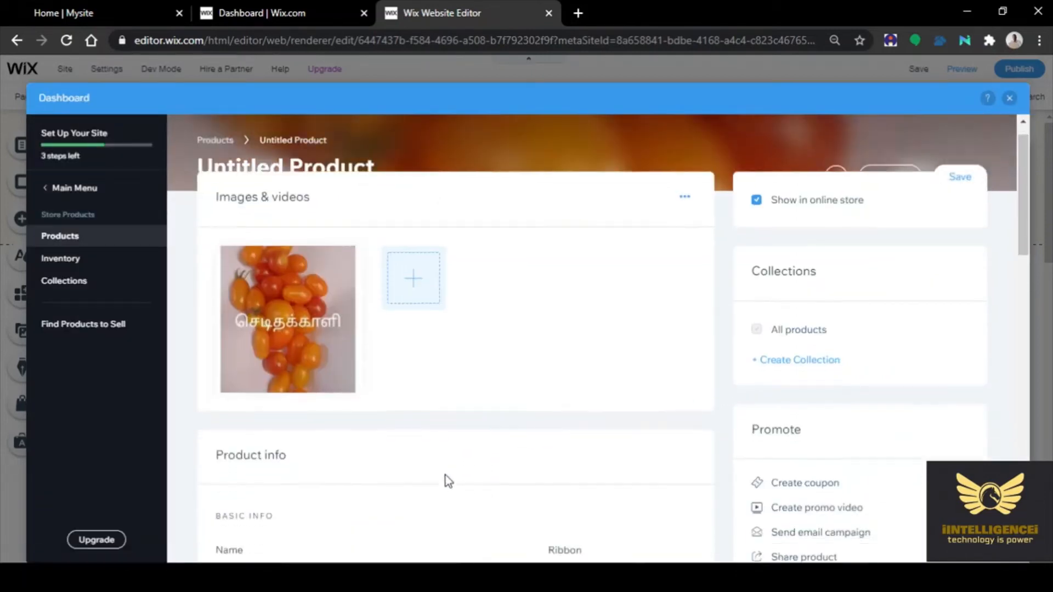
left_click(287, 449)
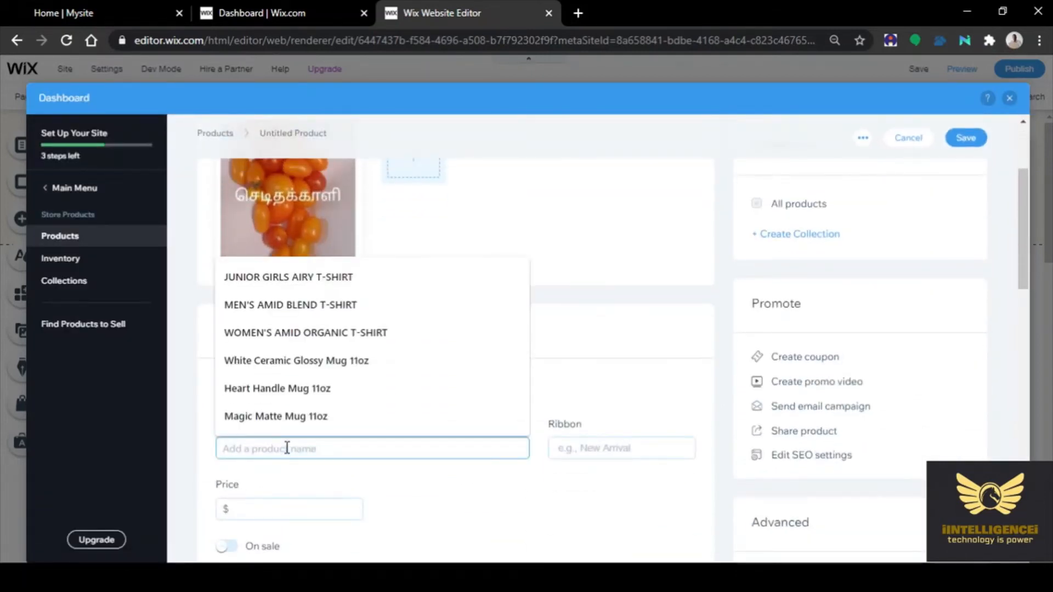
type("Ch")
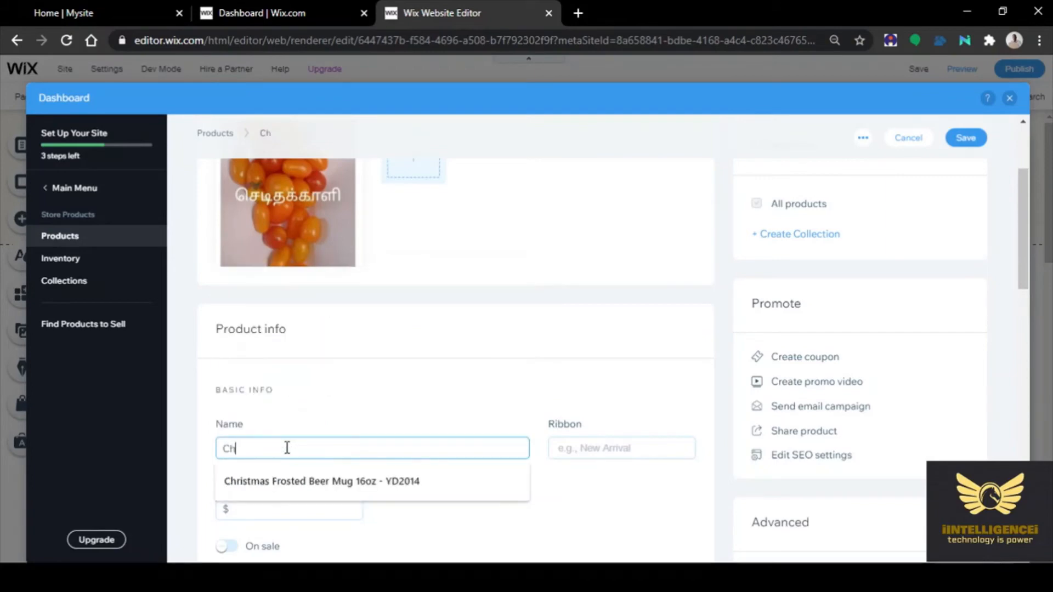
type("edi T")
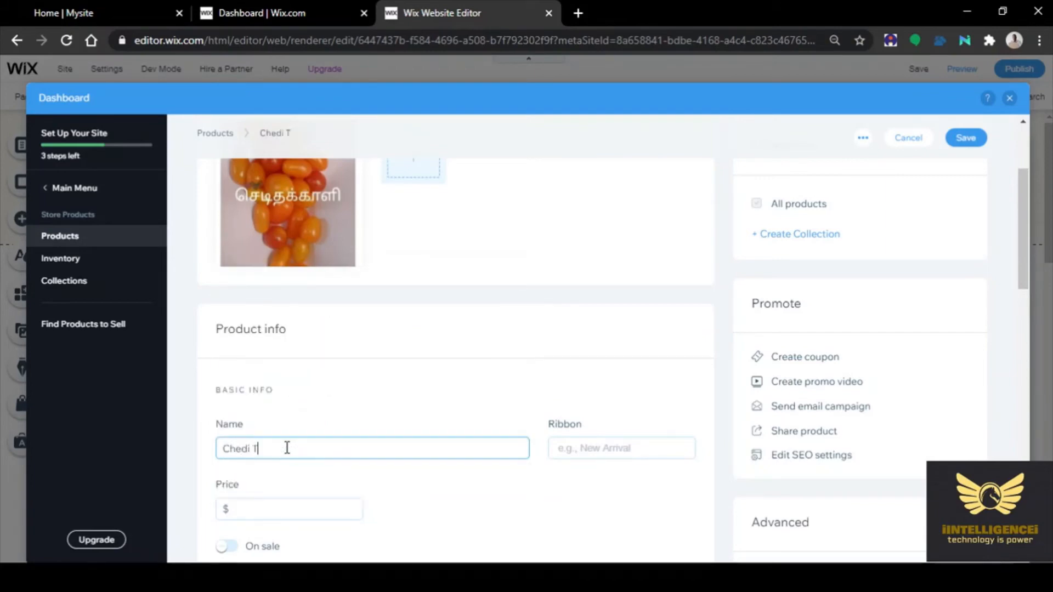
type("omato")
Price Chedi Tomato at $35, mark it on sale, and save it
scroll(446, 504, "down", 3)
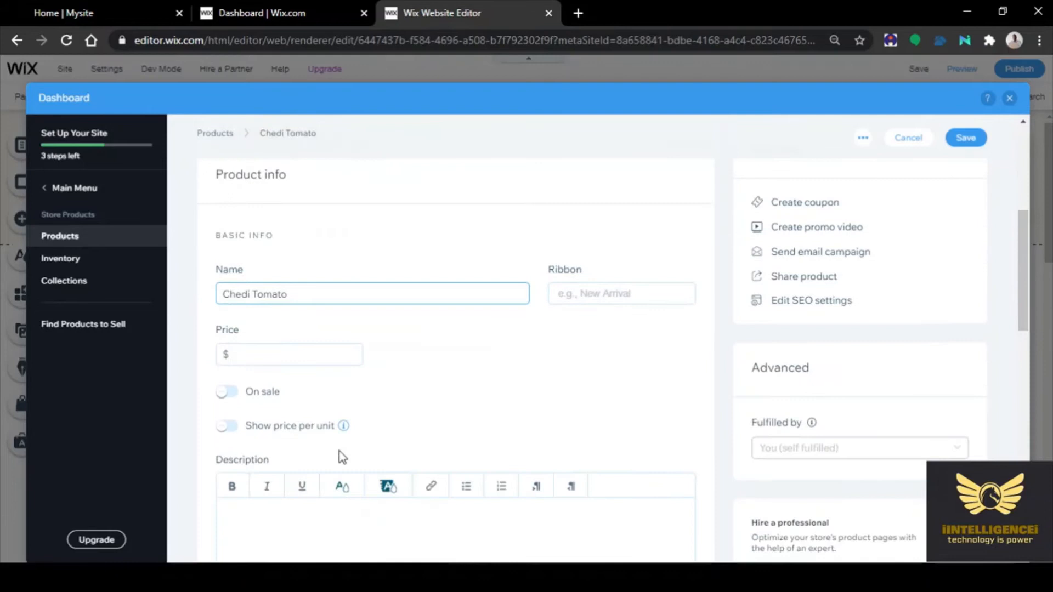
left_click(281, 353)
type("35")
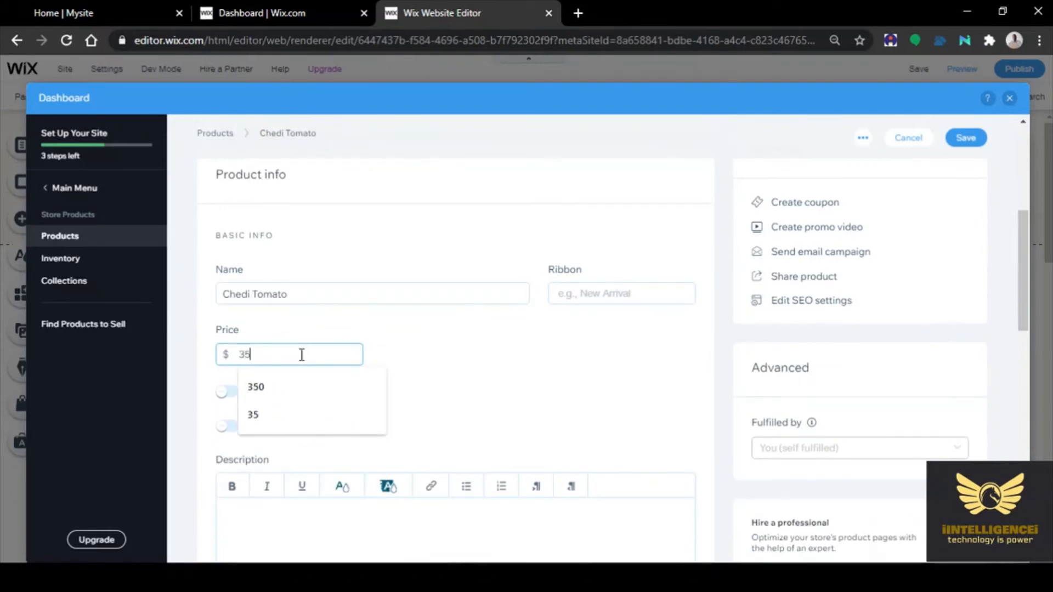
left_click(509, 357)
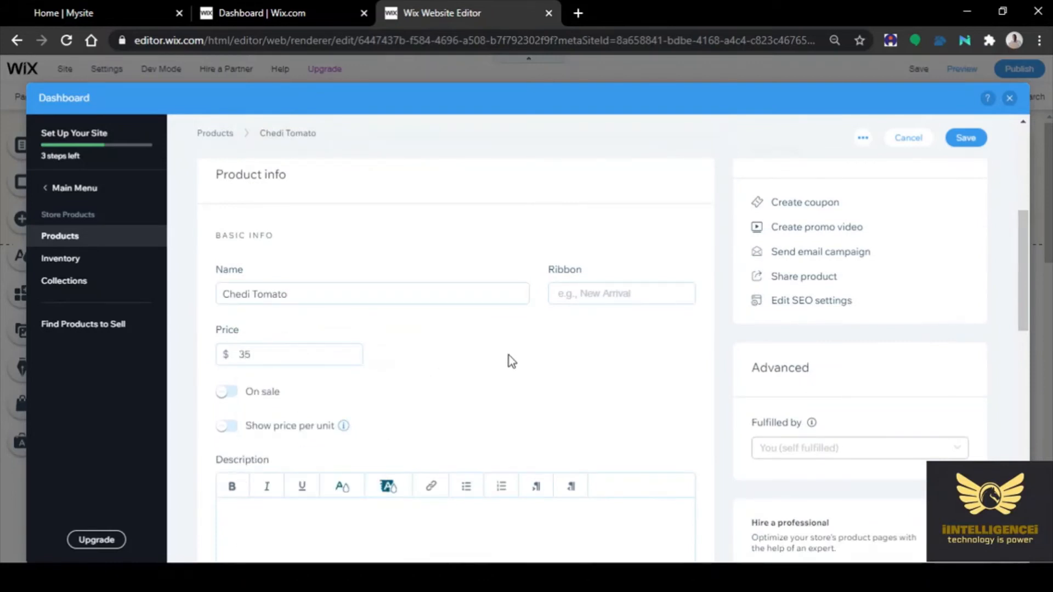
left_click(228, 392)
scroll(490, 405, "down", 3)
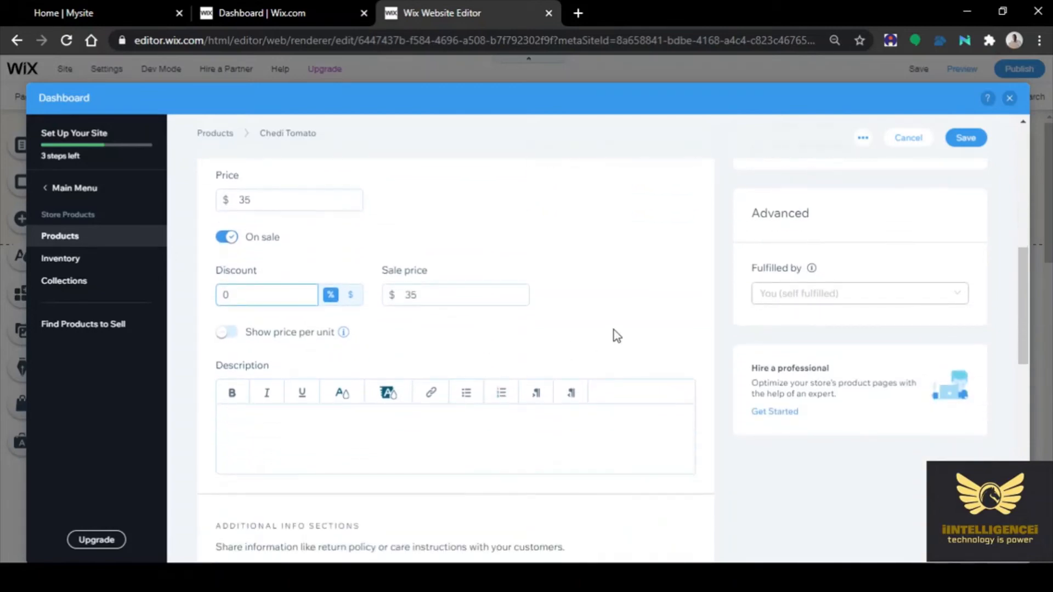
scroll(613, 334, "down", 3)
scroll(385, 311, "down", 3)
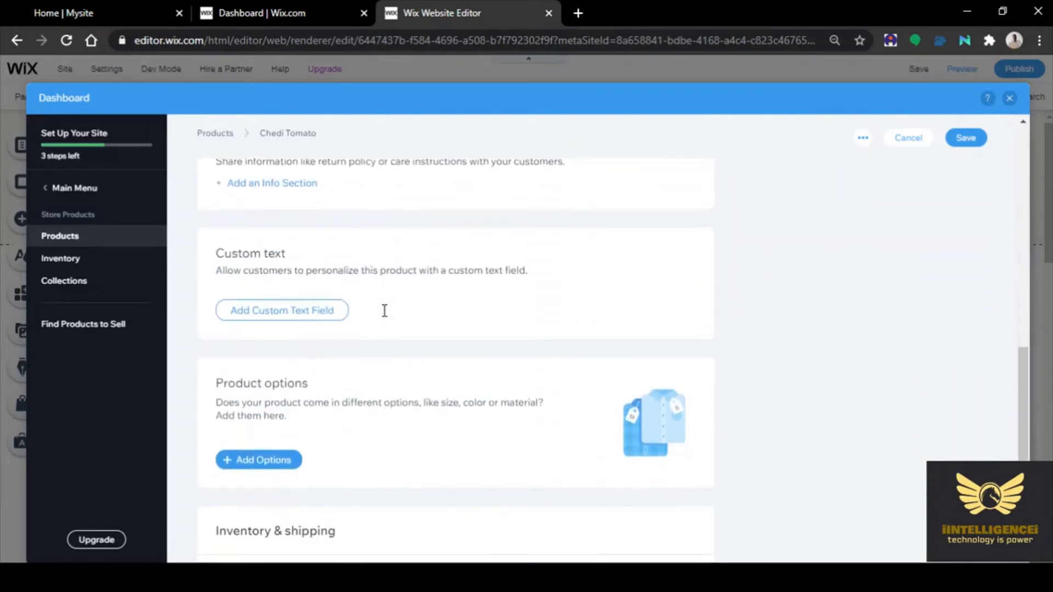
scroll(576, 301, "down", 3)
scroll(855, 324, "up", 15)
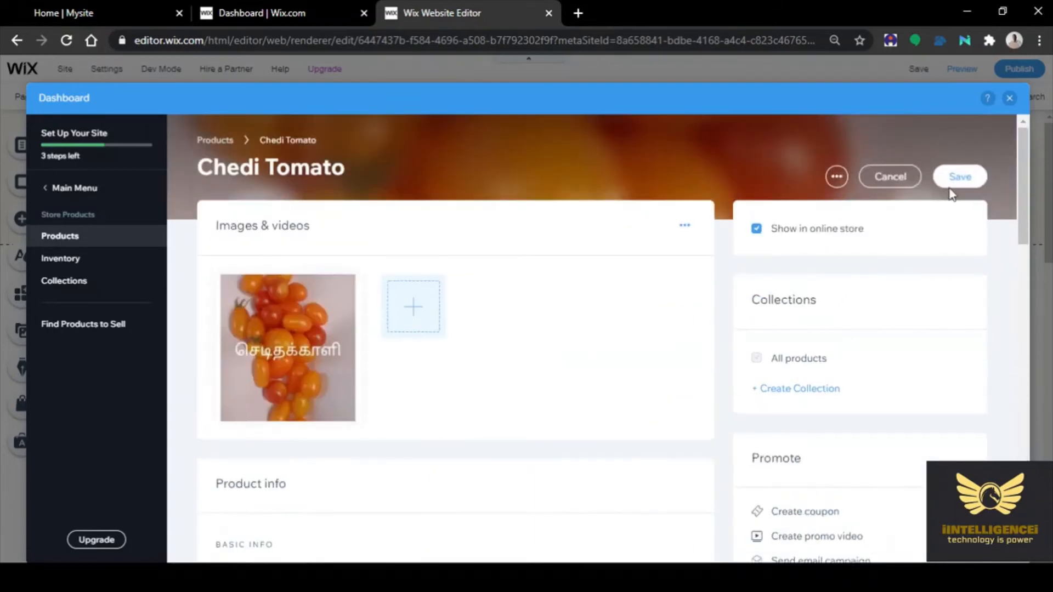
left_click(959, 177)
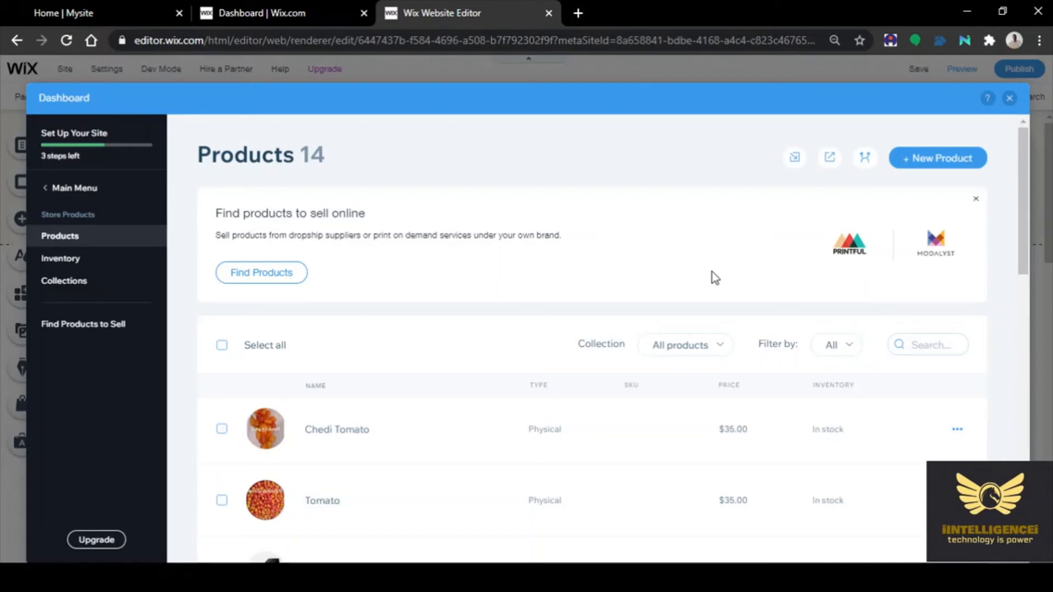
Create a new physical product with the uploaded red chilli photo as its image
left_click(932, 167)
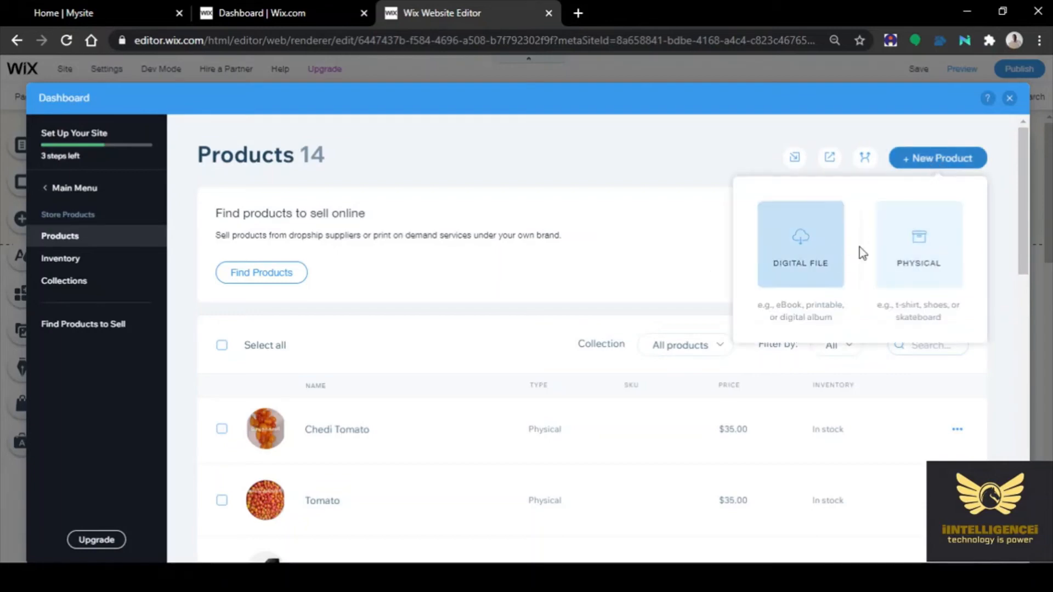
left_click(911, 244)
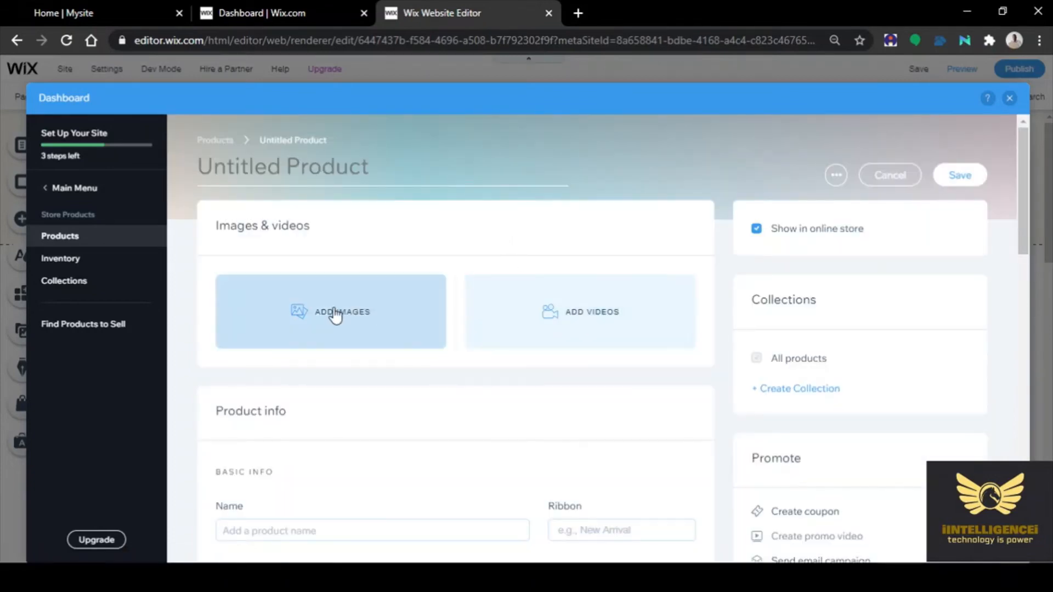
left_click(336, 312)
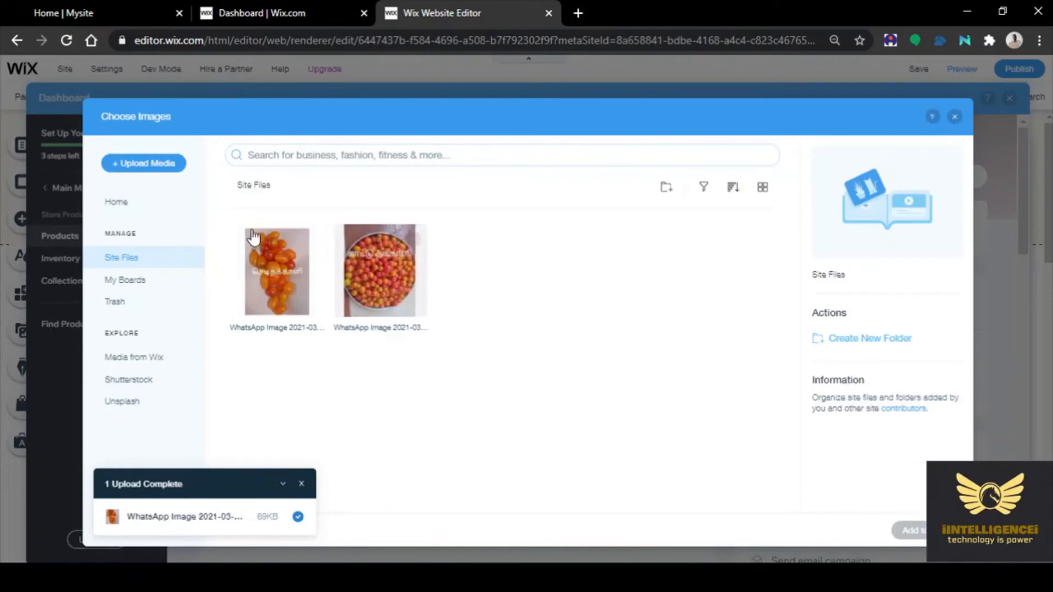
left_click(136, 163)
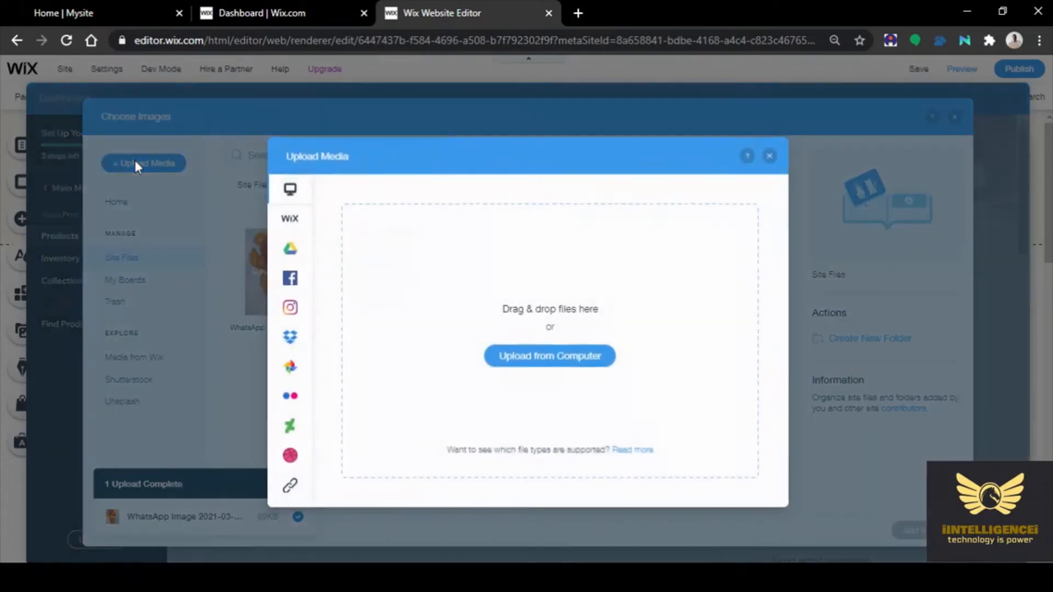
left_click(582, 363)
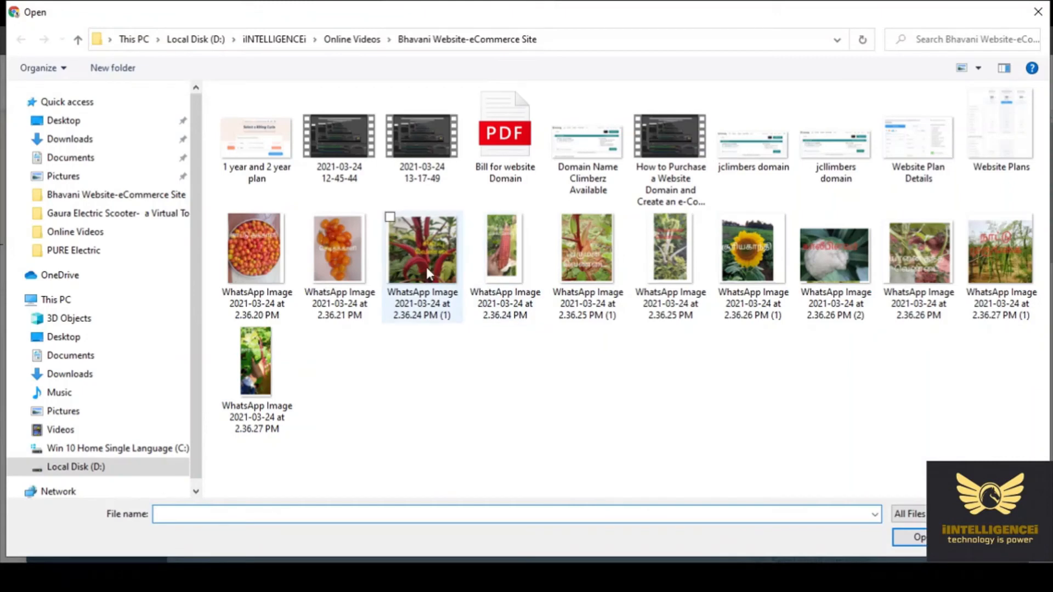
left_click(427, 267)
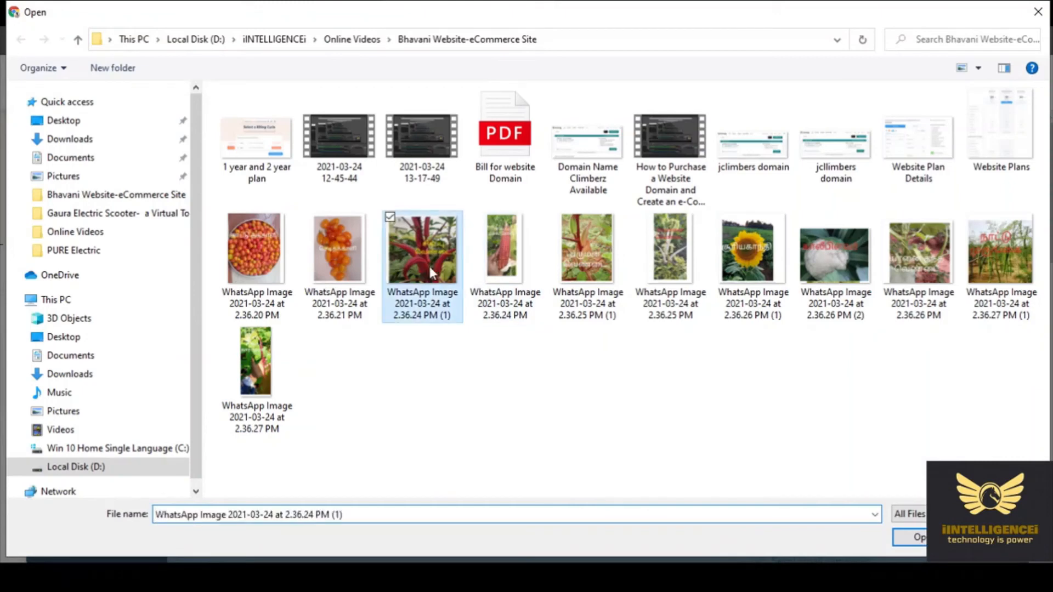
left_click(921, 539)
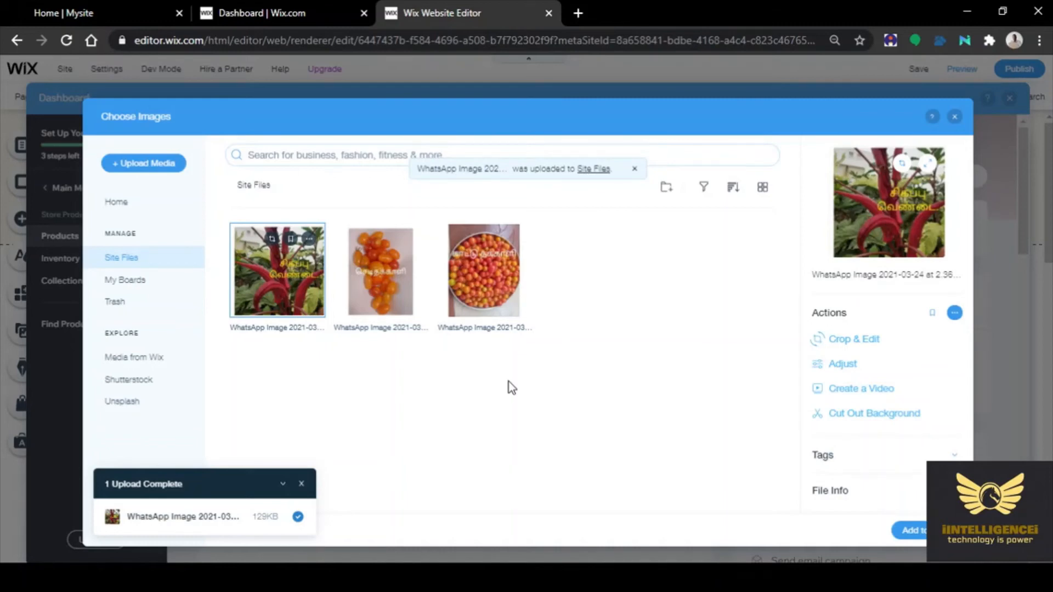
left_click(913, 528)
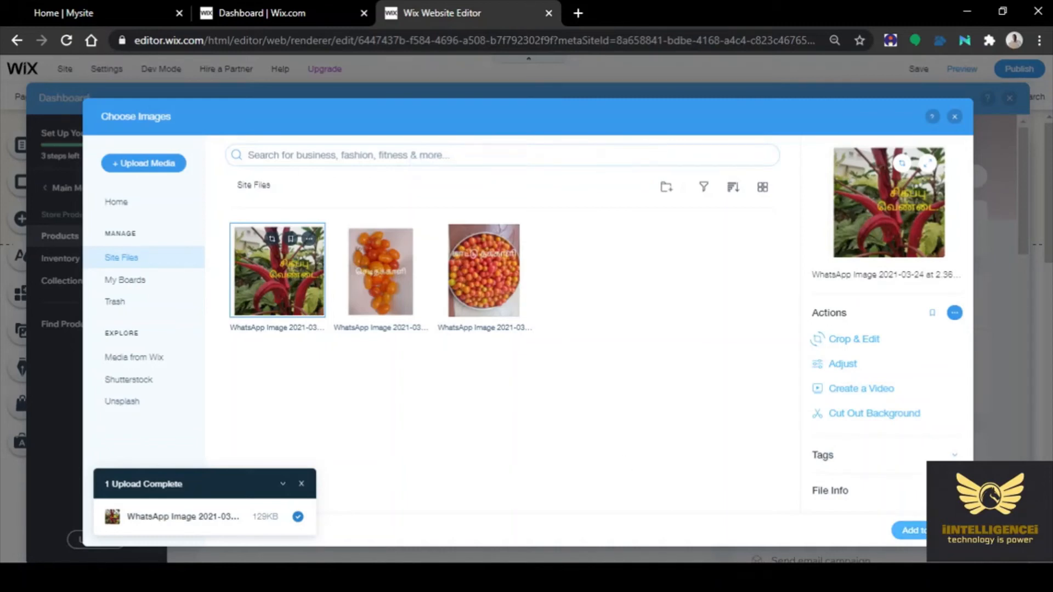
scroll(295, 513, "down", 4)
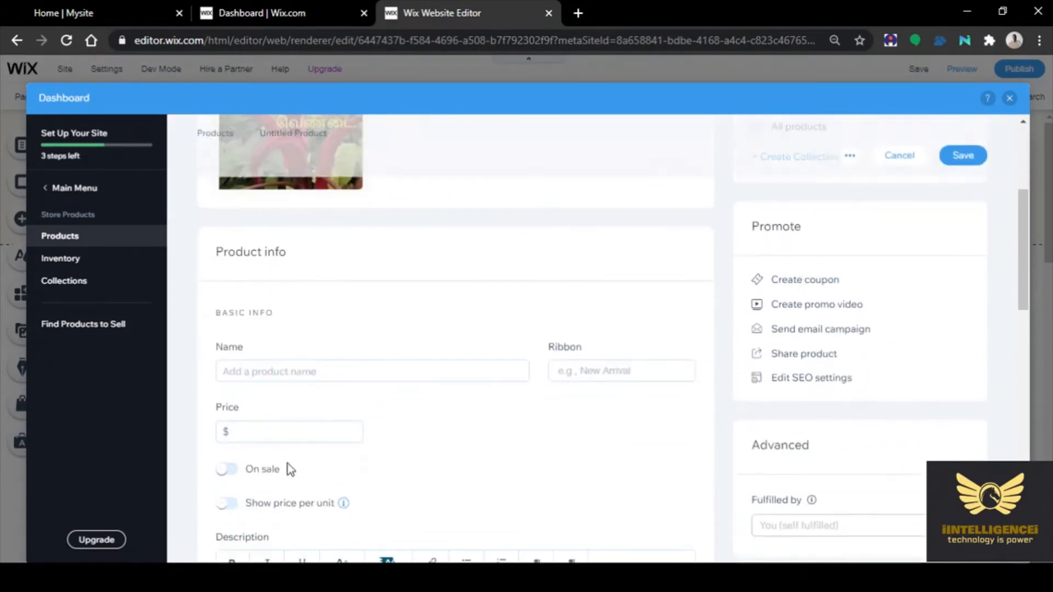
Name the product 'Red Ladies Finger', correcting the typo
left_click(268, 371)
type("Re")
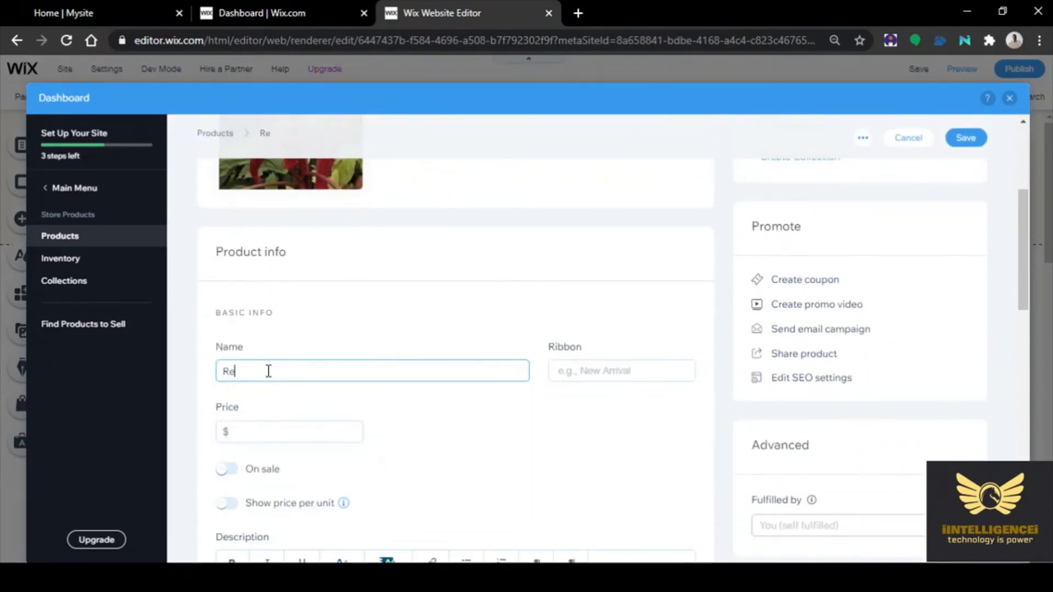
type("d Ladies Finfer")
key("BackSpace")
key("BackSpace")
key("BackSpace")
type("ger")
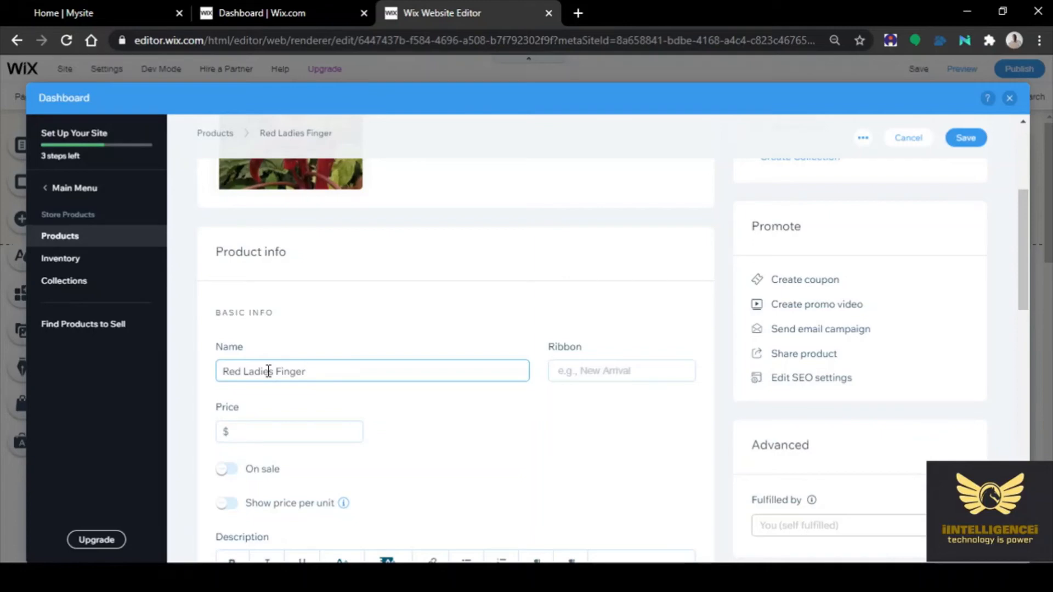
Price Red Ladies Finger at $35, mark it on sale, and save it
left_click(273, 432)
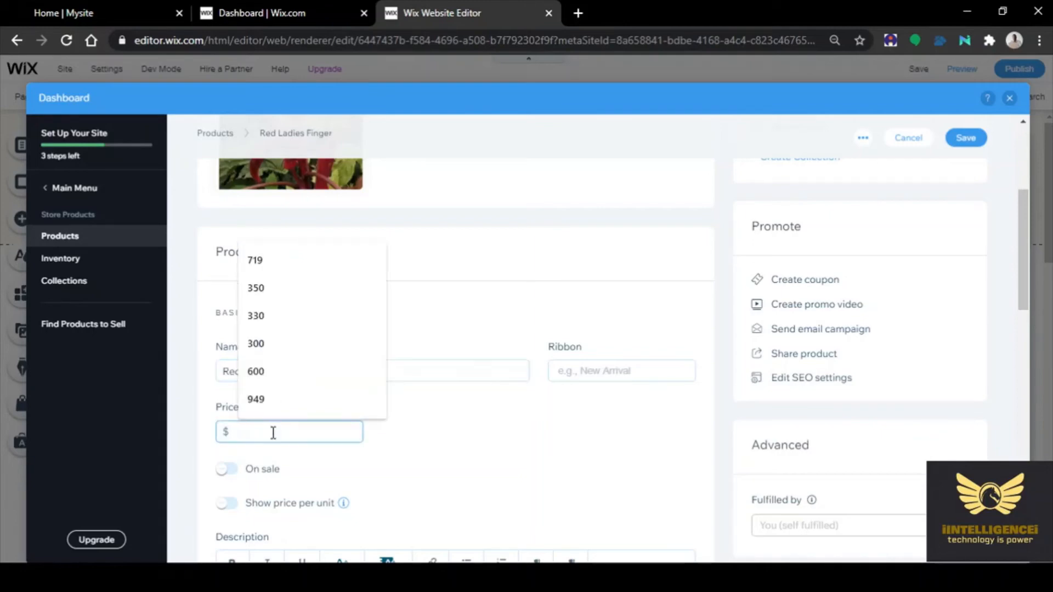
type("35")
left_click(497, 412)
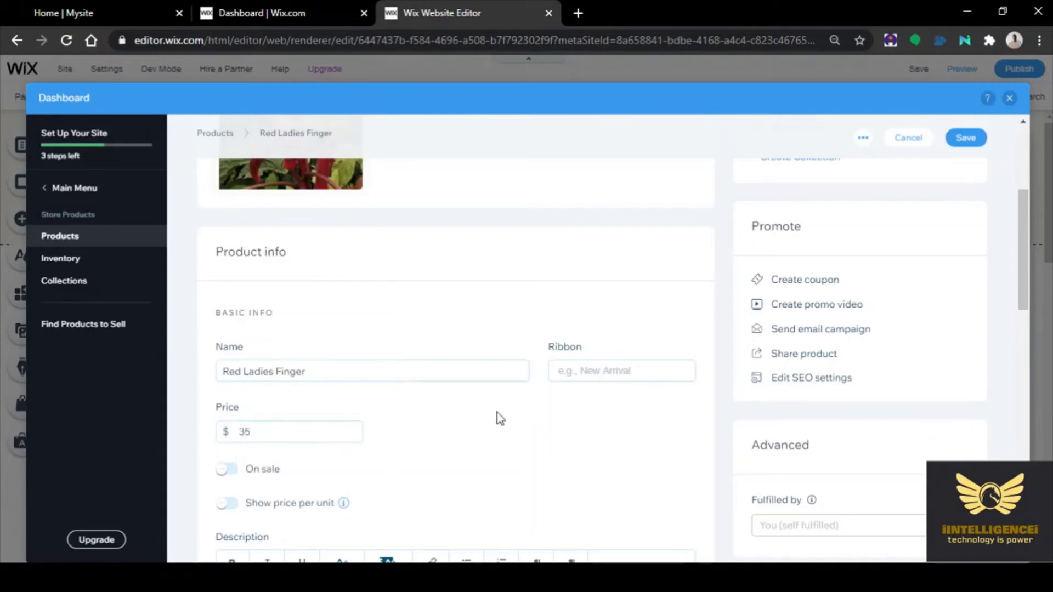
left_click(239, 469)
scroll(544, 452, "down", 10)
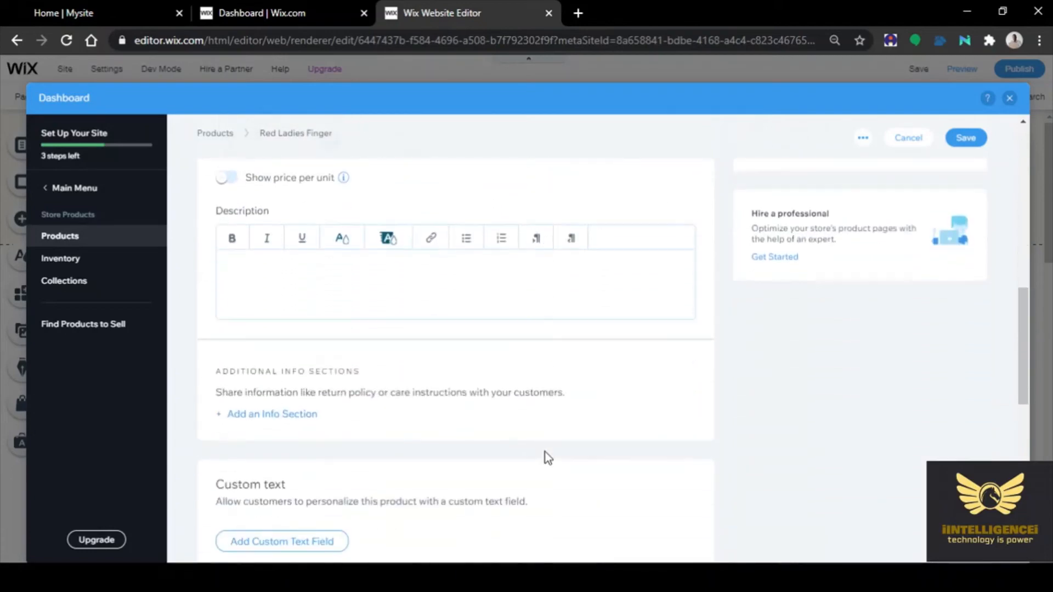
scroll(544, 453, "down", 5)
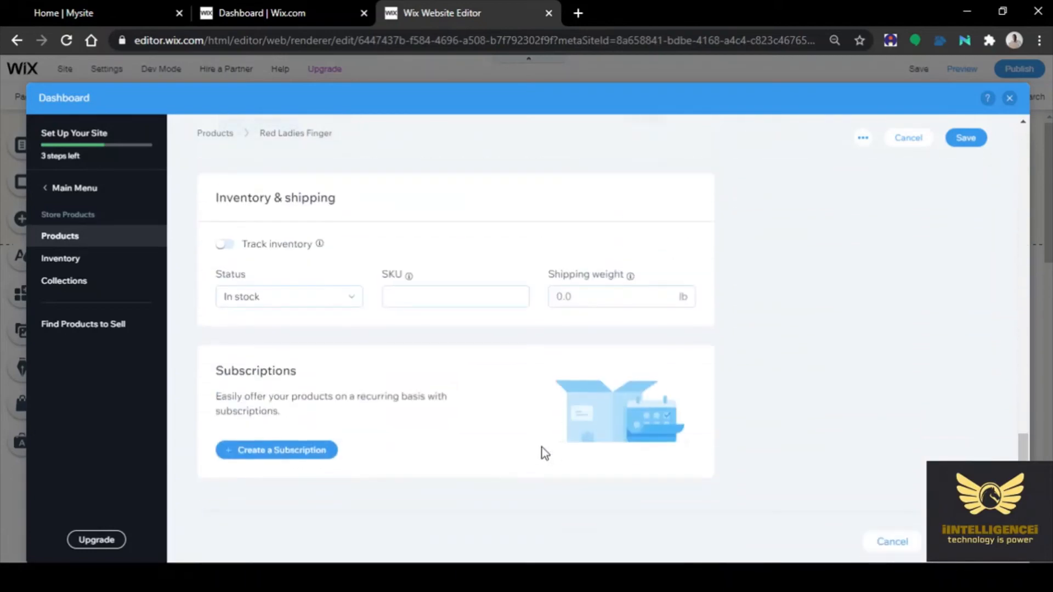
scroll(947, 362, "up", 5)
left_click(966, 138)
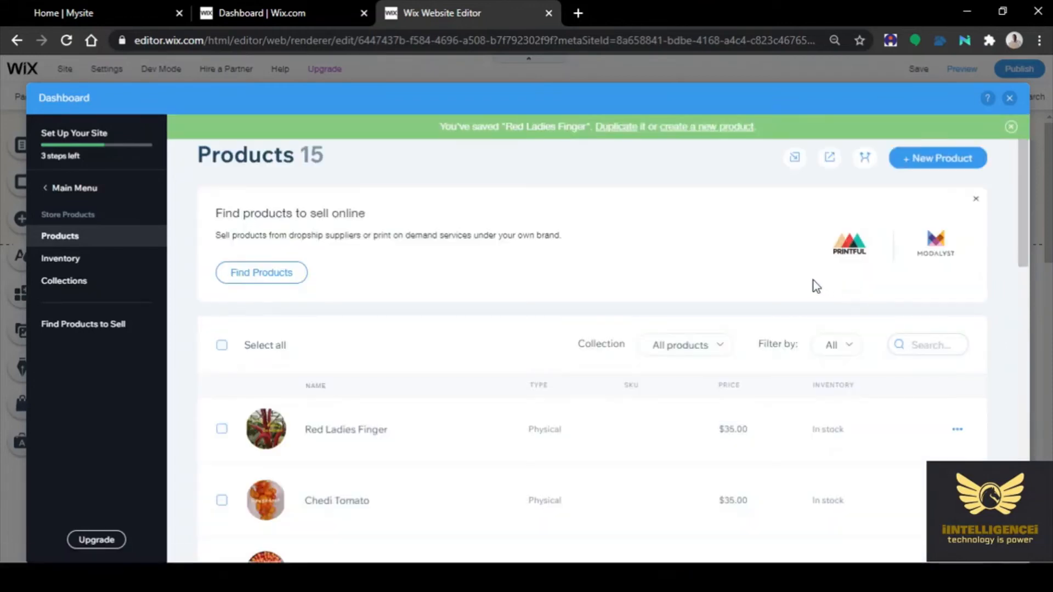
Start another new physical product and open its image picker
left_click(935, 164)
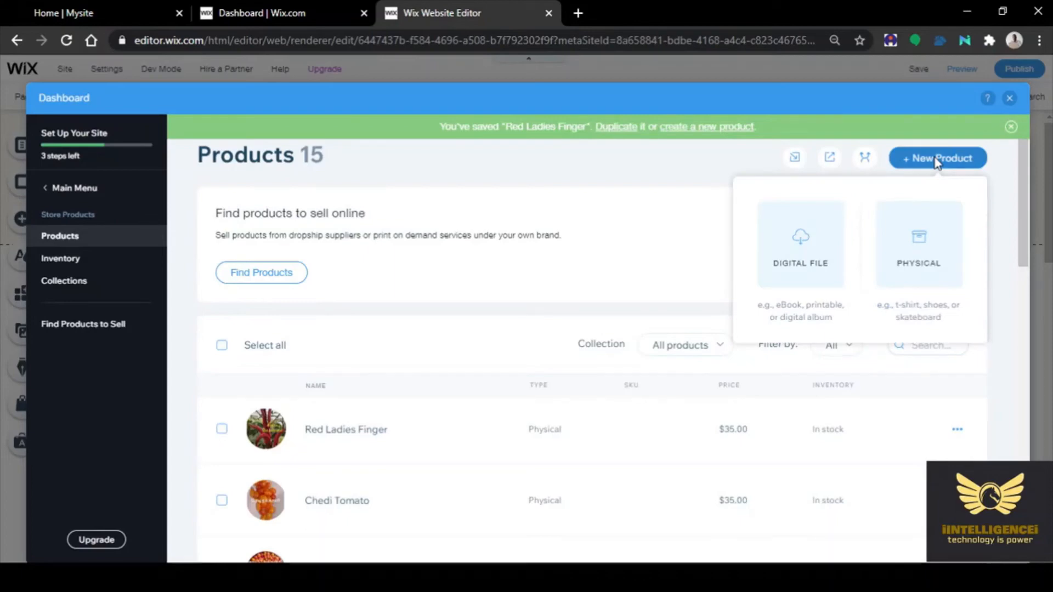
left_click(915, 241)
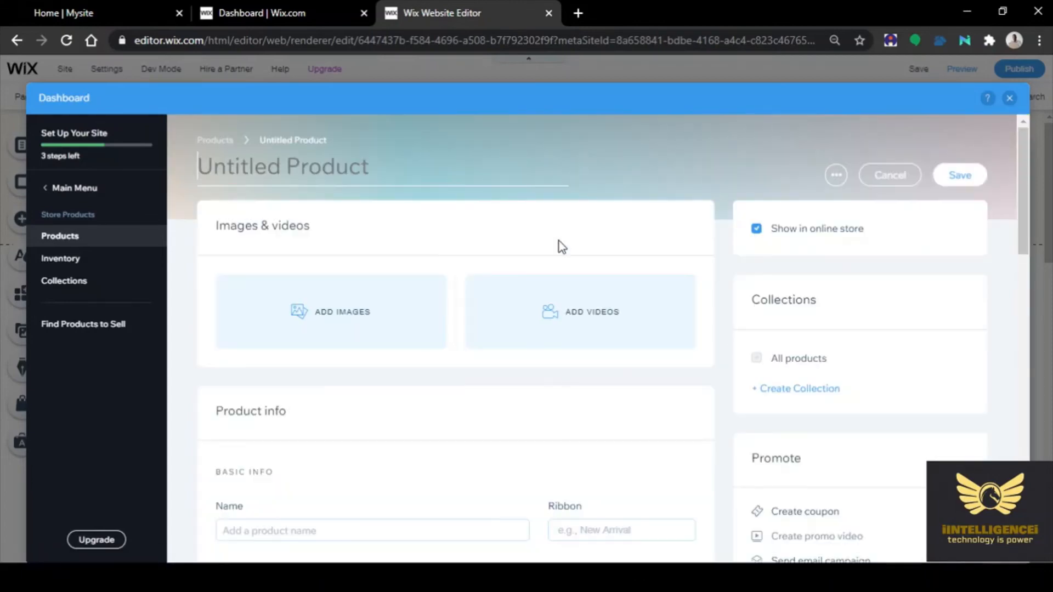
left_click(302, 311)
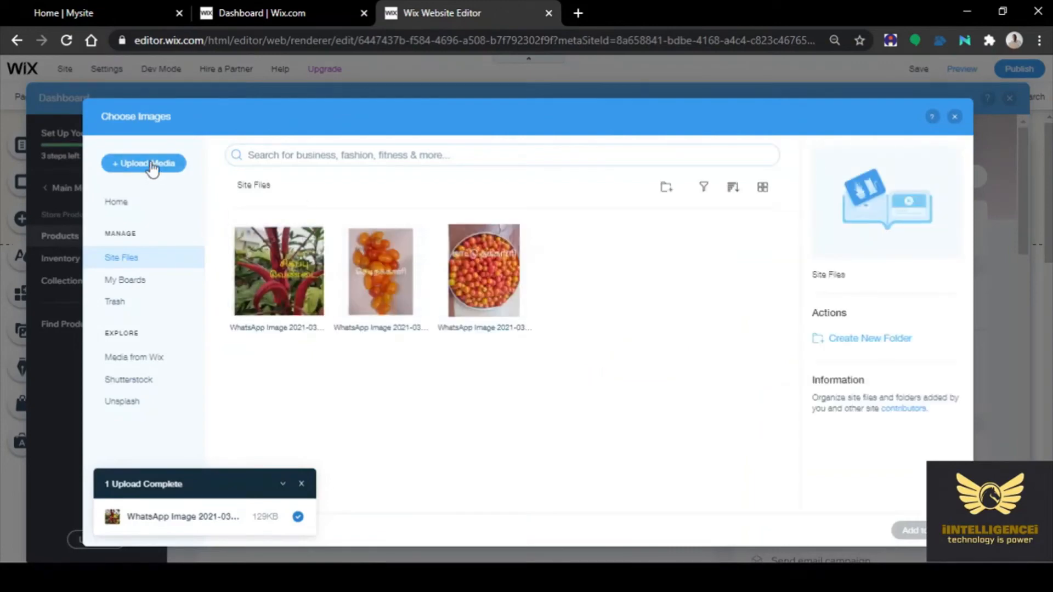
Upload 'WhatsApp Image 2021-03-24 at 2.36.24 PM', then bring File Explorer forward
left_click(143, 162)
left_click(534, 356)
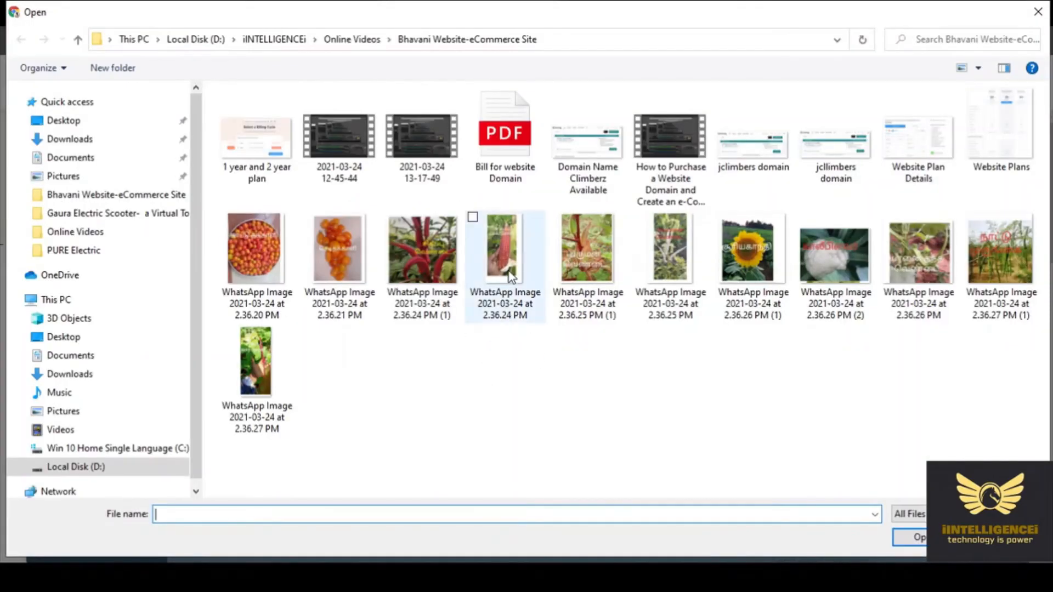
left_click(509, 277)
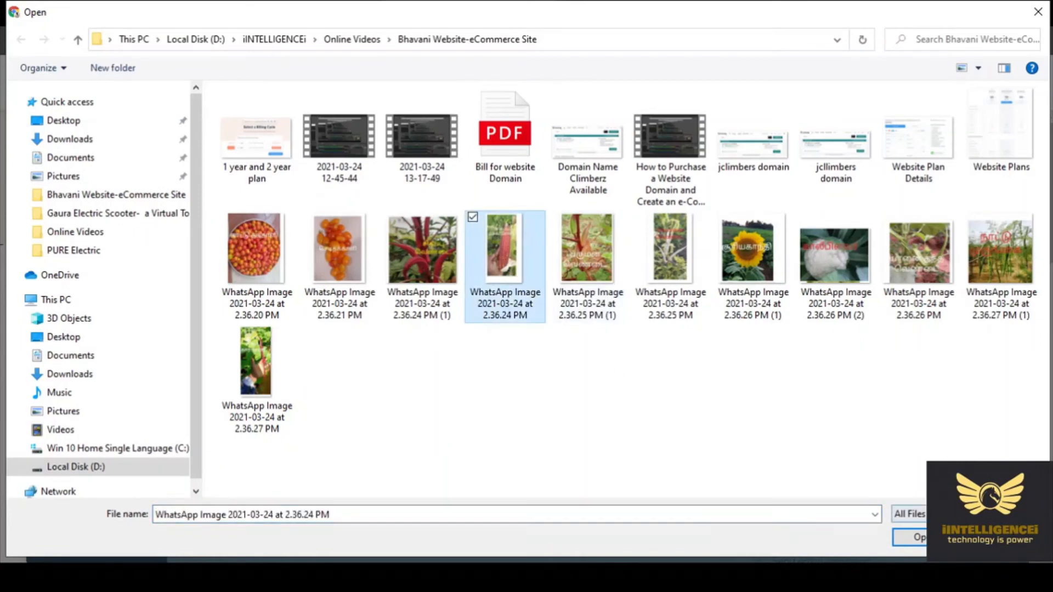
left_click(918, 540)
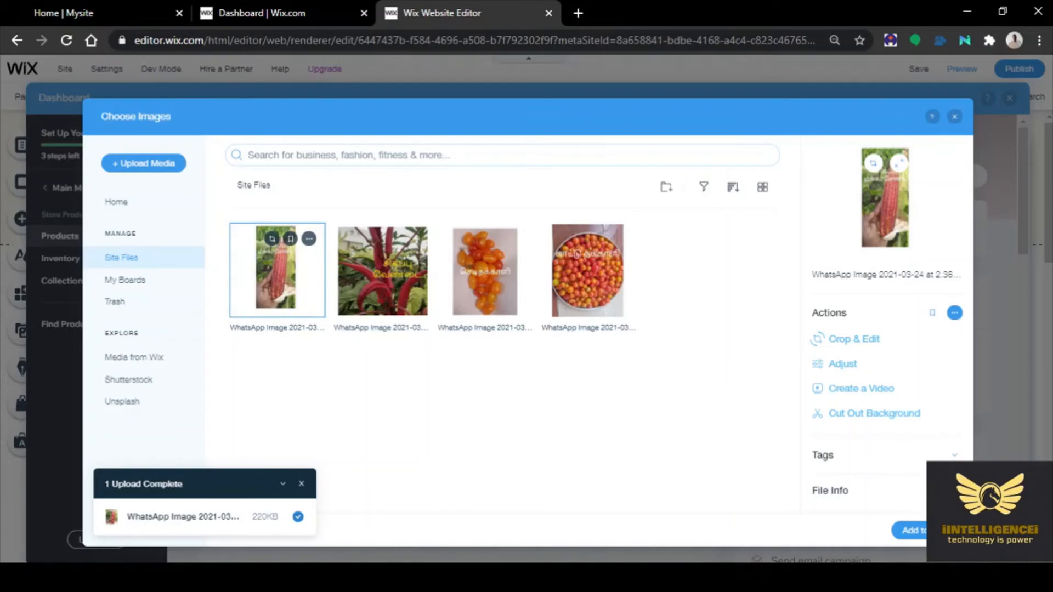
left_click(186, 577)
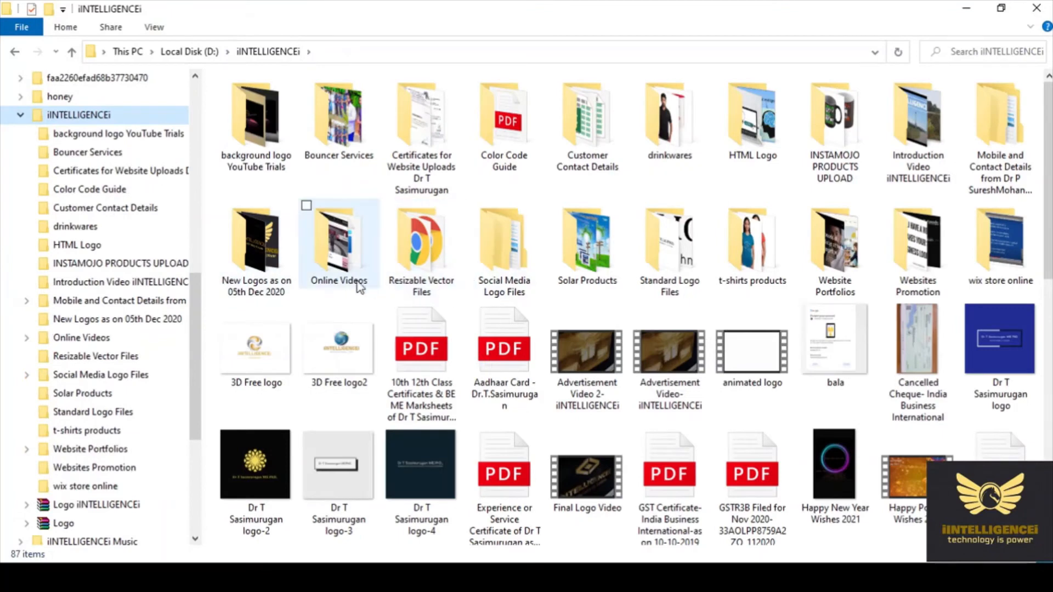
Go to Online Videos > Bhavani Website-eCommerce Site and select the red corn photo
double_click(343, 266)
double_click(357, 131)
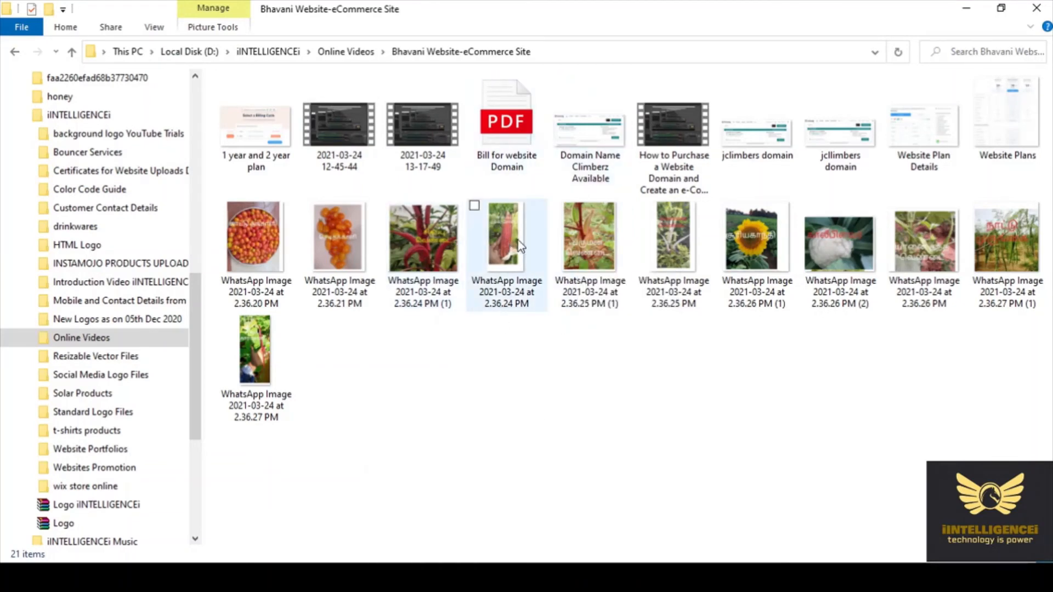
mouse_move(513, 245)
left_click(498, 227)
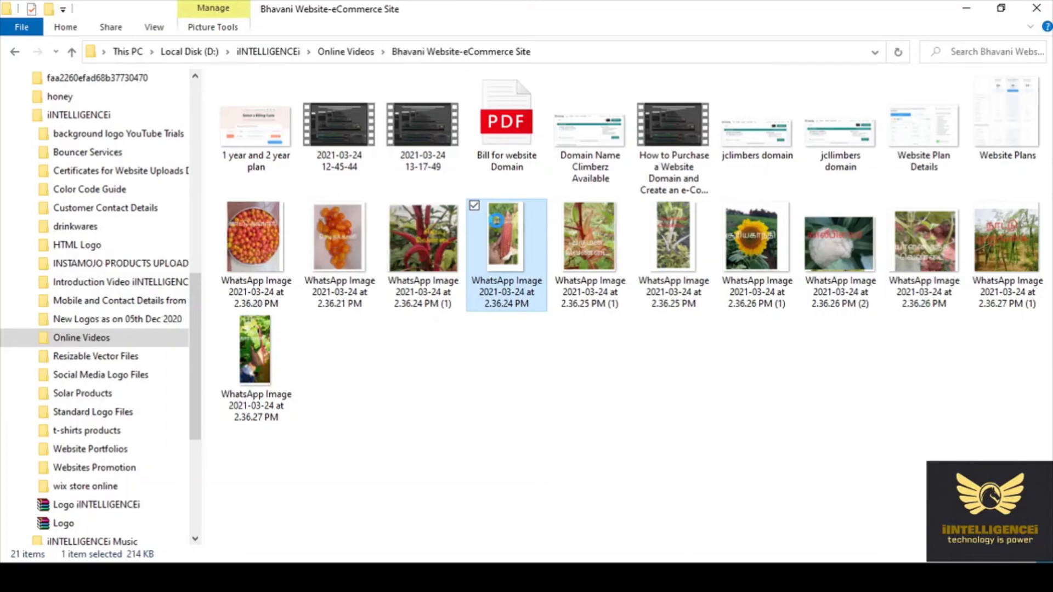
right_click(496, 220)
left_click(622, 378)
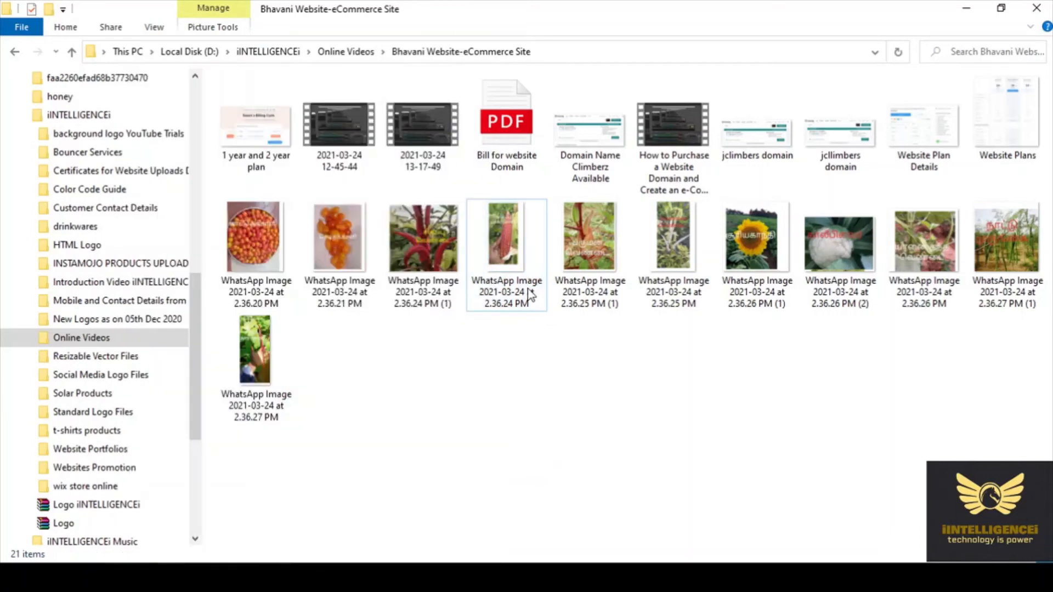
Preview the red corn photo, close Photos, and minimize File Explorer
mouse_move(500, 241)
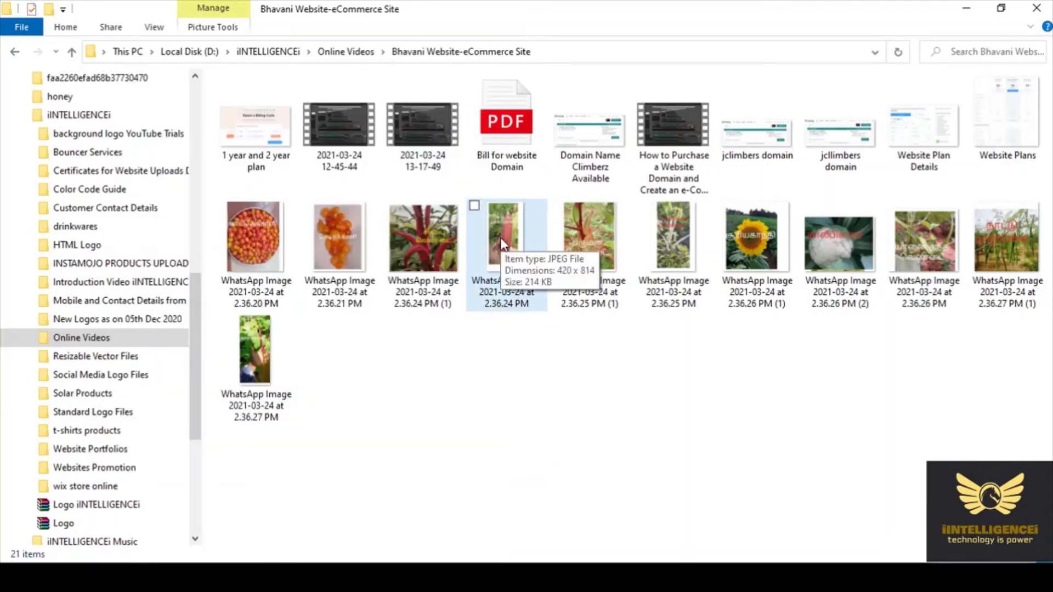
left_click(500, 235)
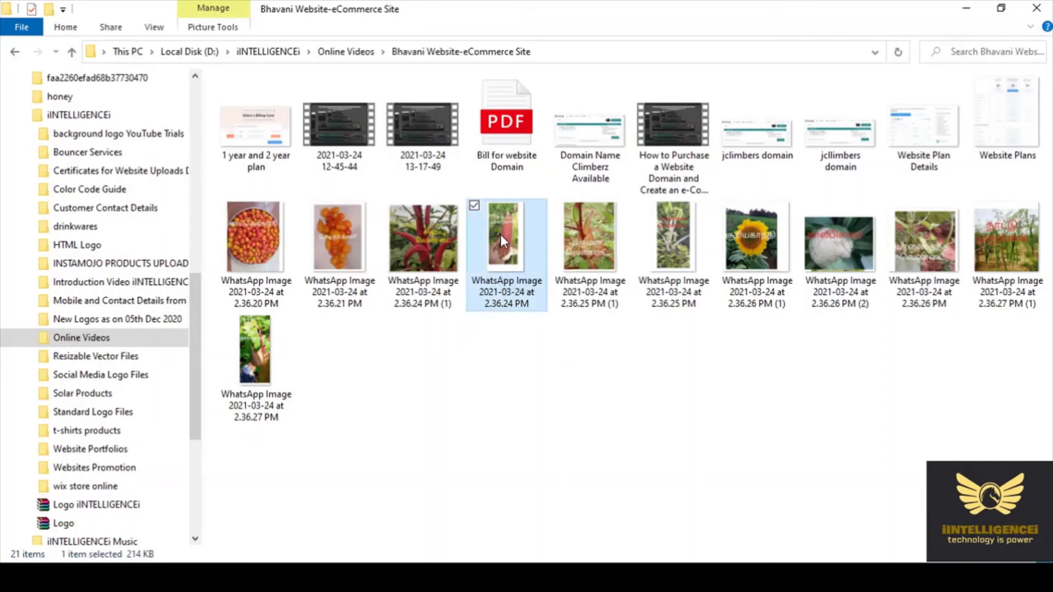
double_click(500, 235)
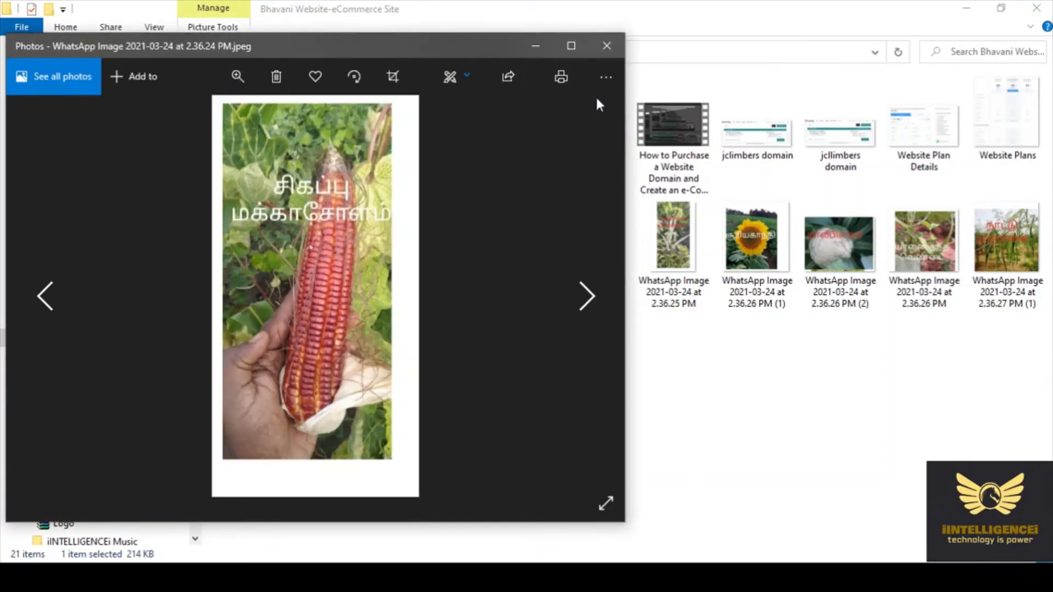
left_click(610, 47)
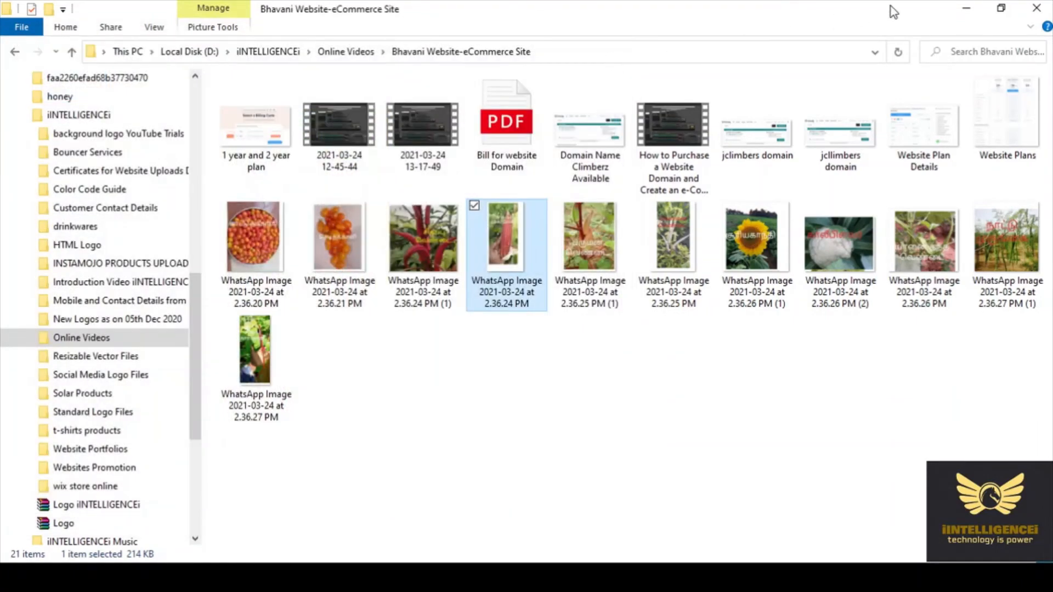
left_click(967, 12)
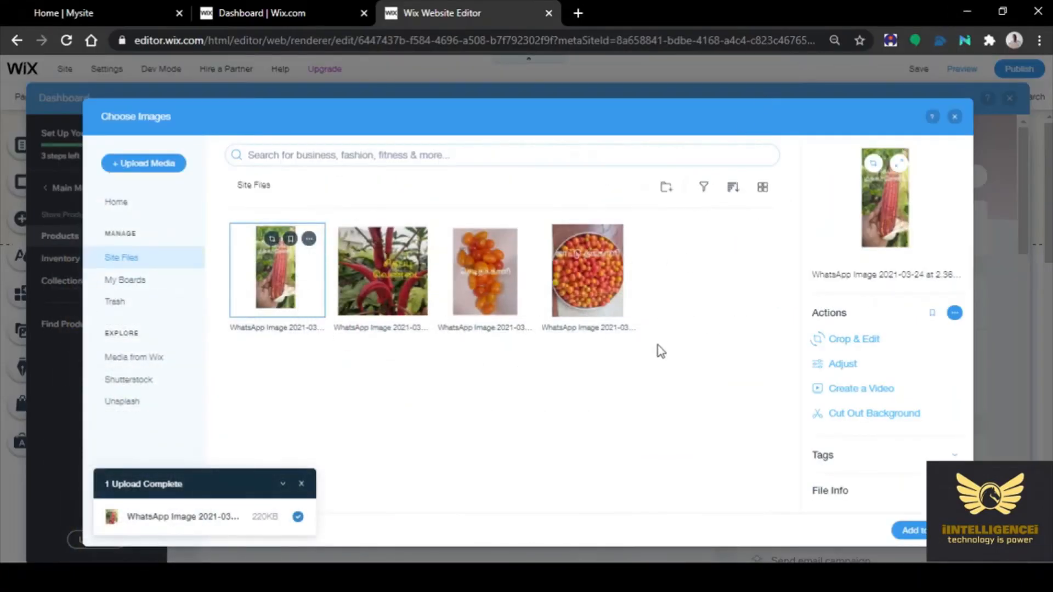
Attach the corn photo and name the product 'Red Makka Cholam'
left_click(910, 530)
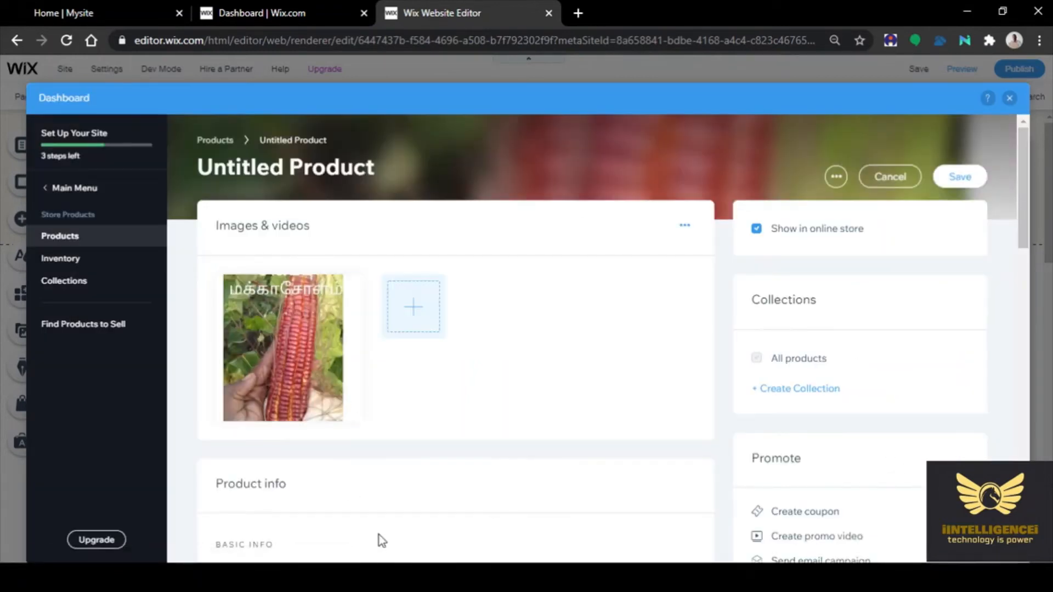
scroll(412, 498, "down", 5)
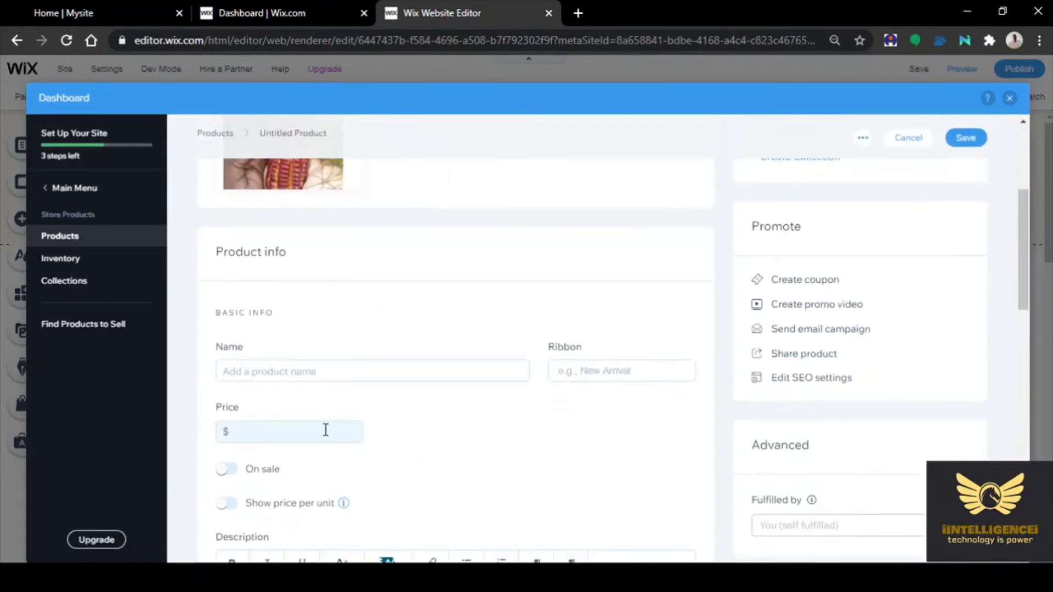
left_click(282, 372)
type("M")
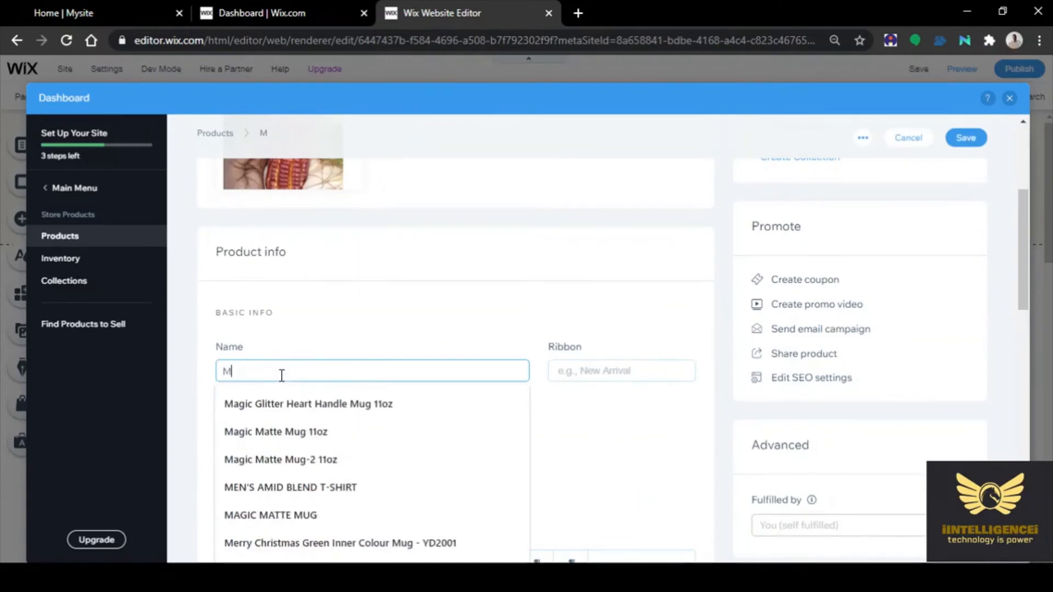
type("akka Ch")
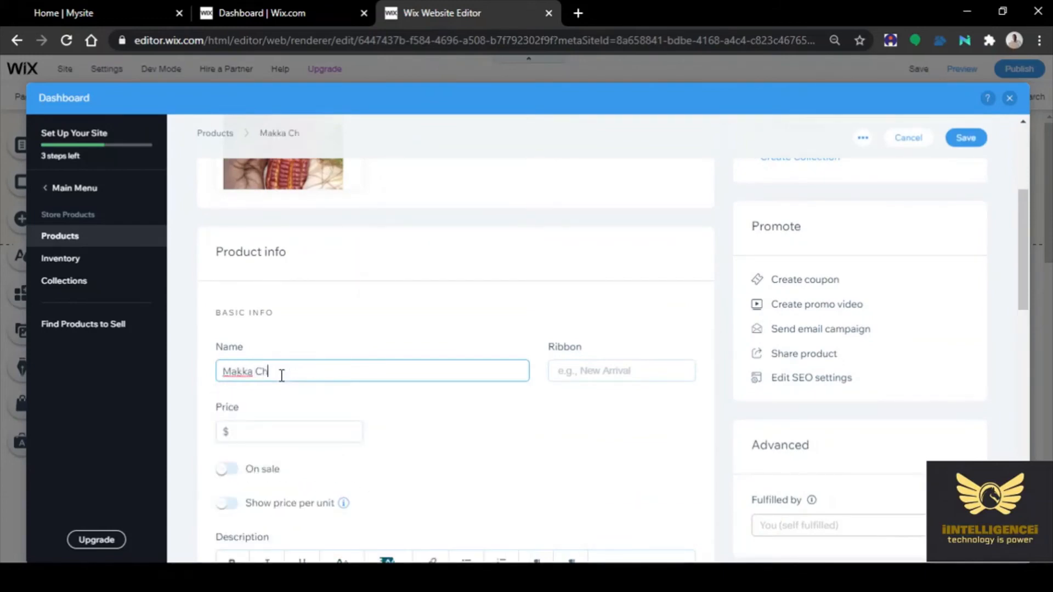
type("olam")
type("REd")
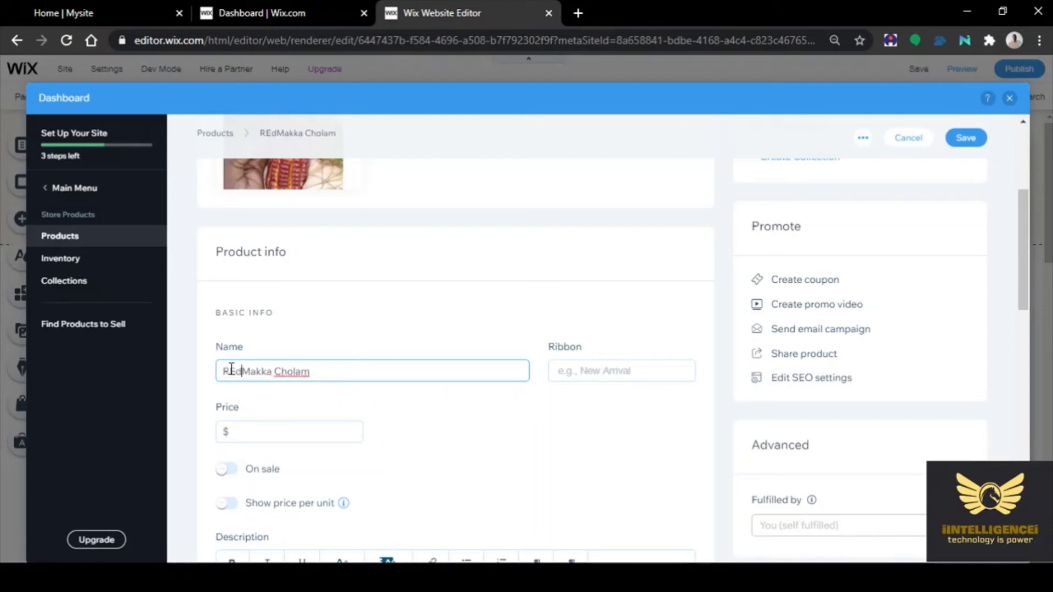
key("BackSpace")
key("BackSpace")
type("ed")
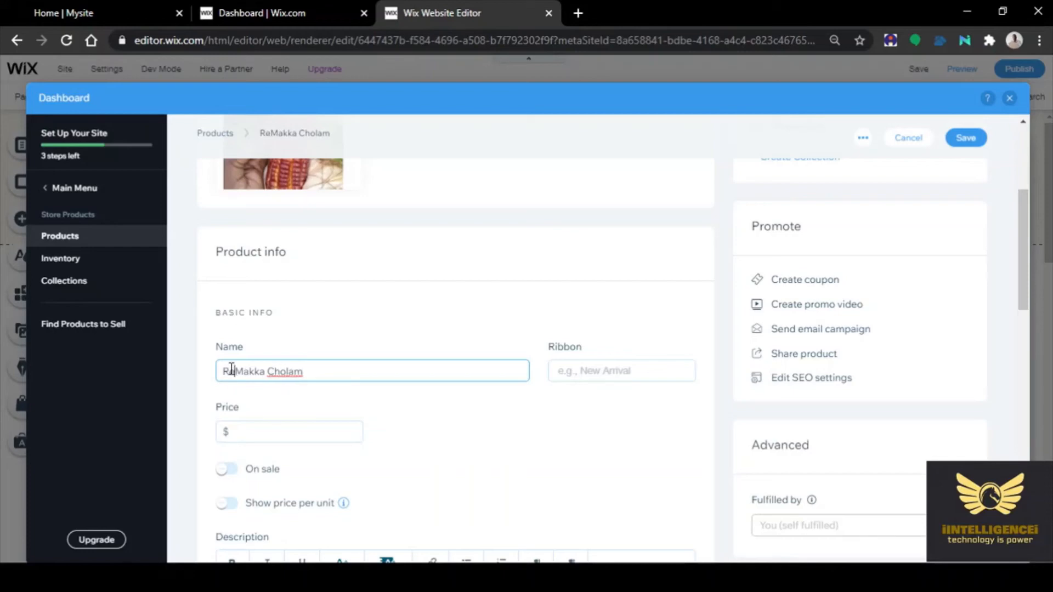
Price Red Makka Cholam at $35, mark it on sale, and save it
left_click(259, 428)
type("35")
left_click(636, 461)
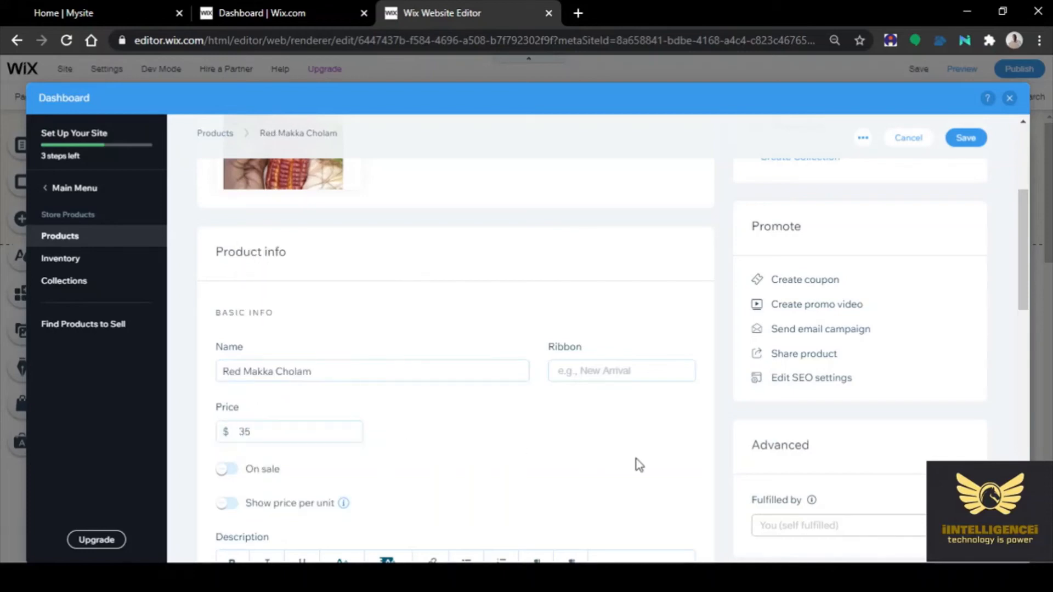
scroll(616, 461, "down", 3)
left_click(226, 316)
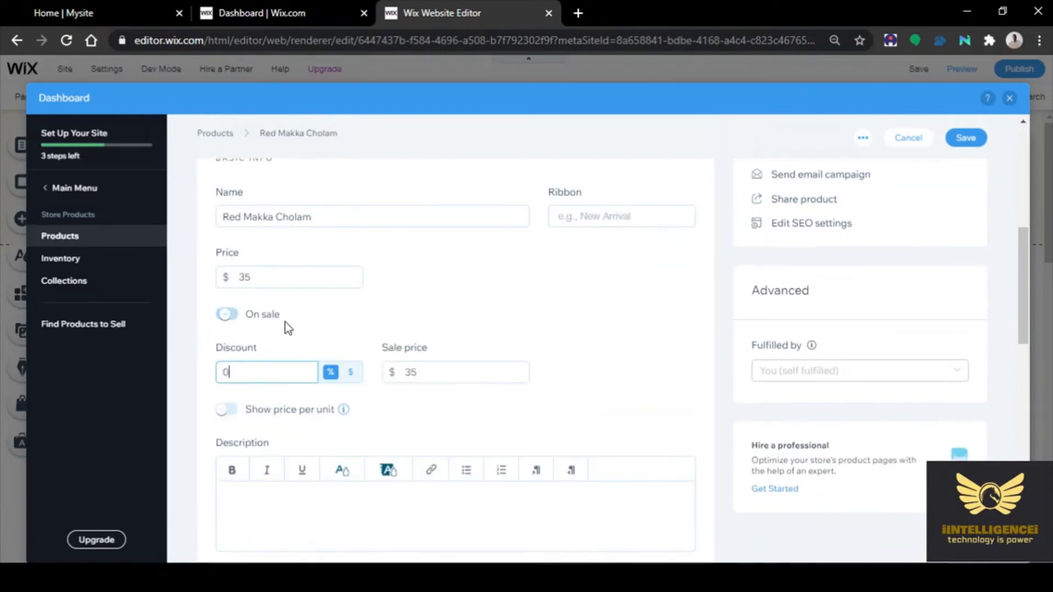
left_click(967, 141)
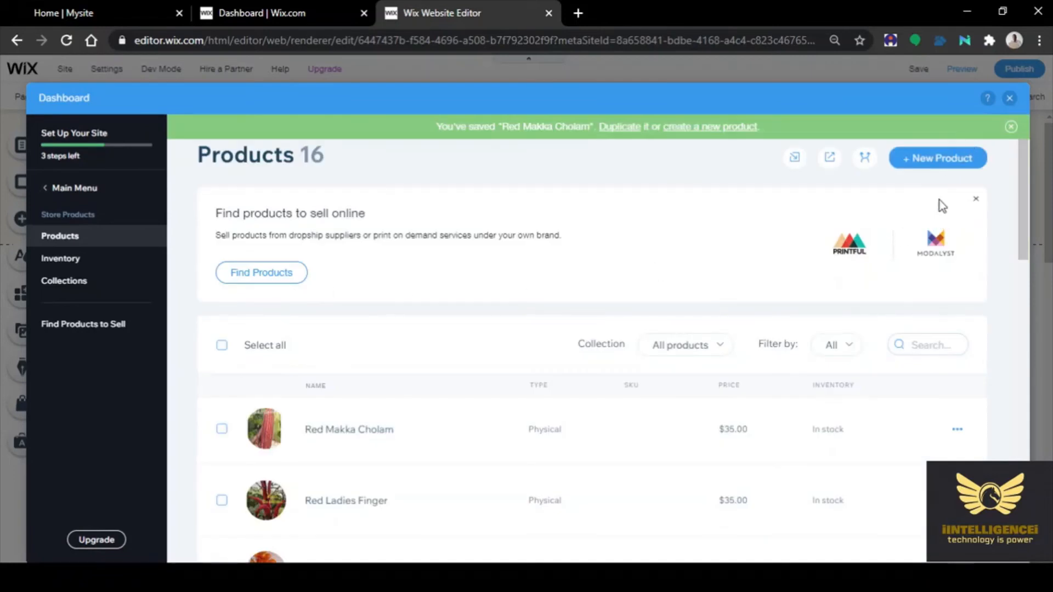
left_click(931, 163)
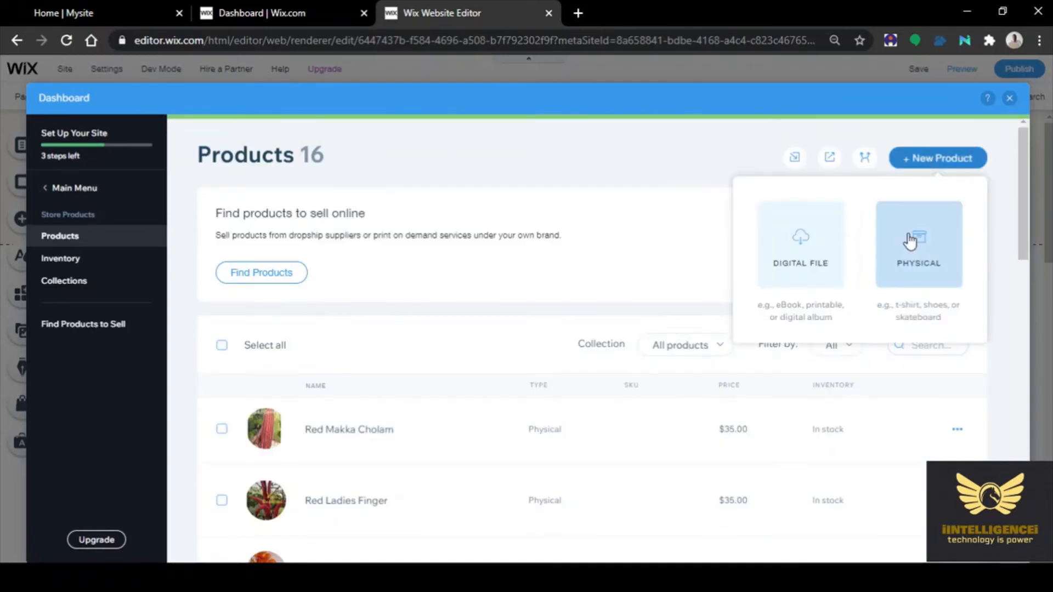
Make the new product physical and attach an uploaded okra photo
left_click(909, 240)
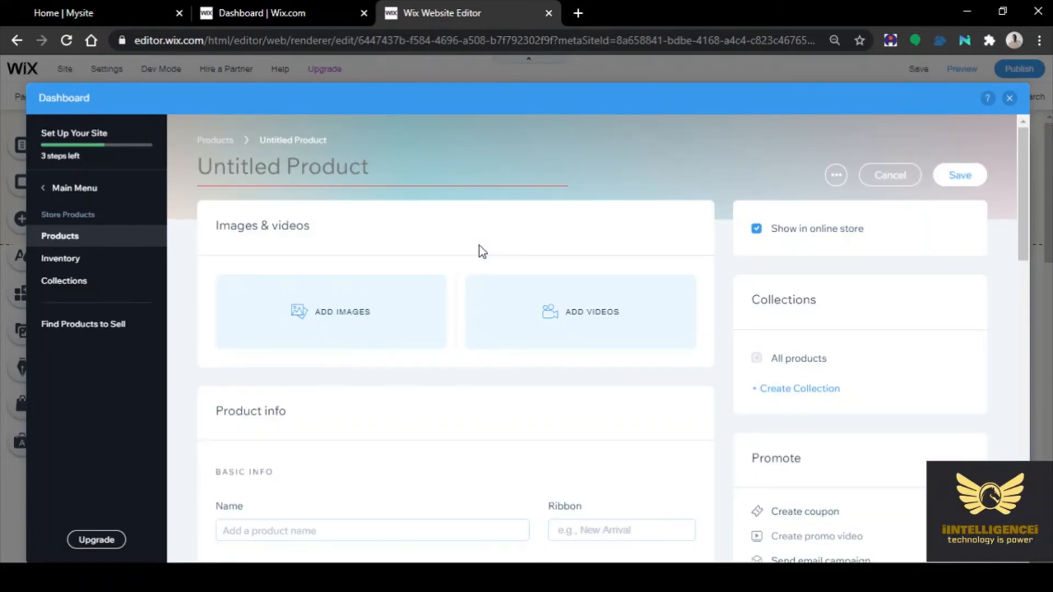
left_click(328, 317)
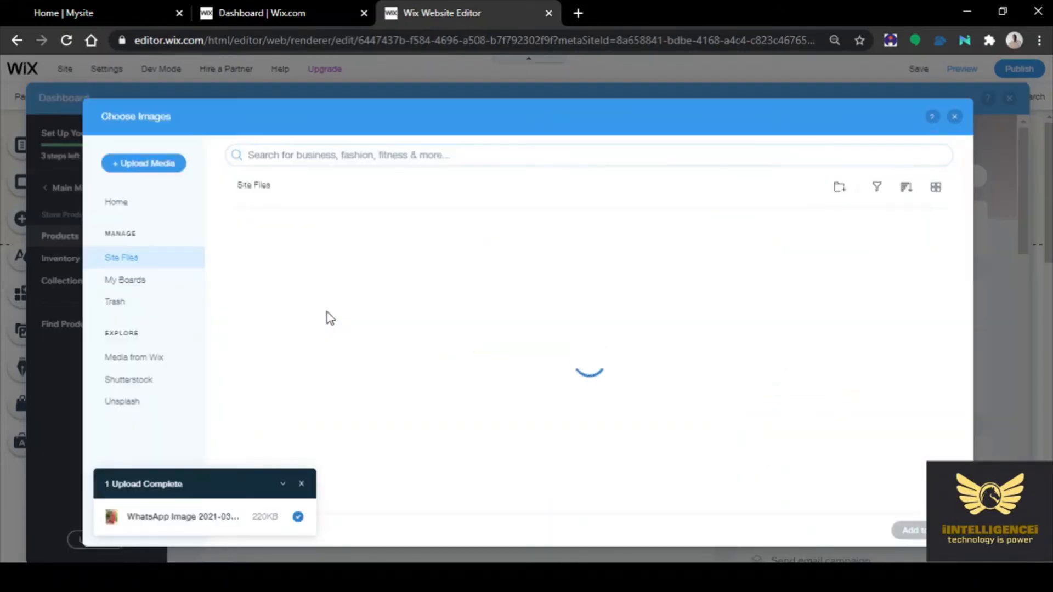
left_click(138, 164)
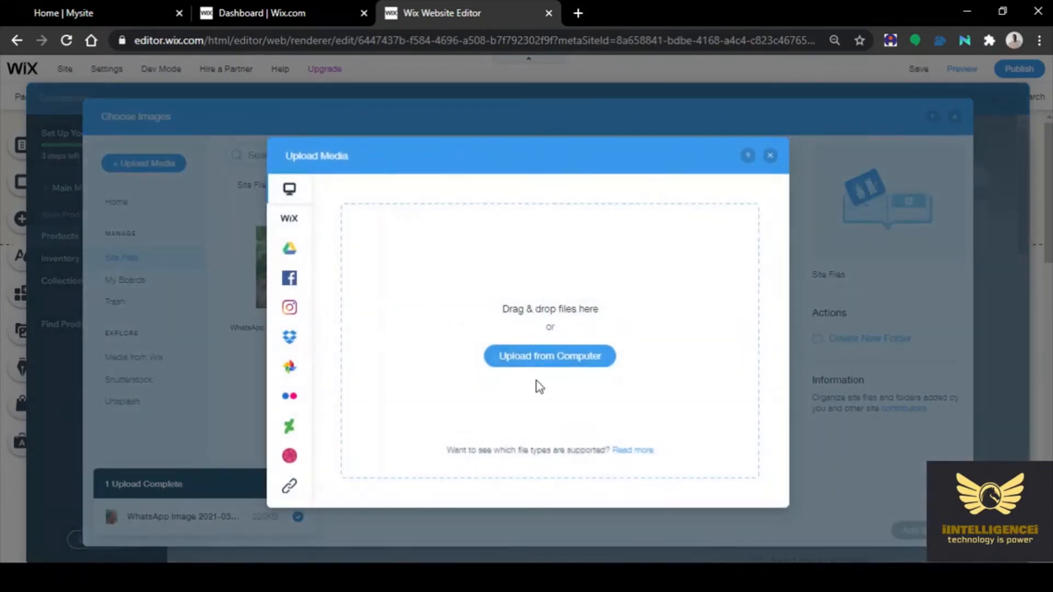
left_click(534, 359)
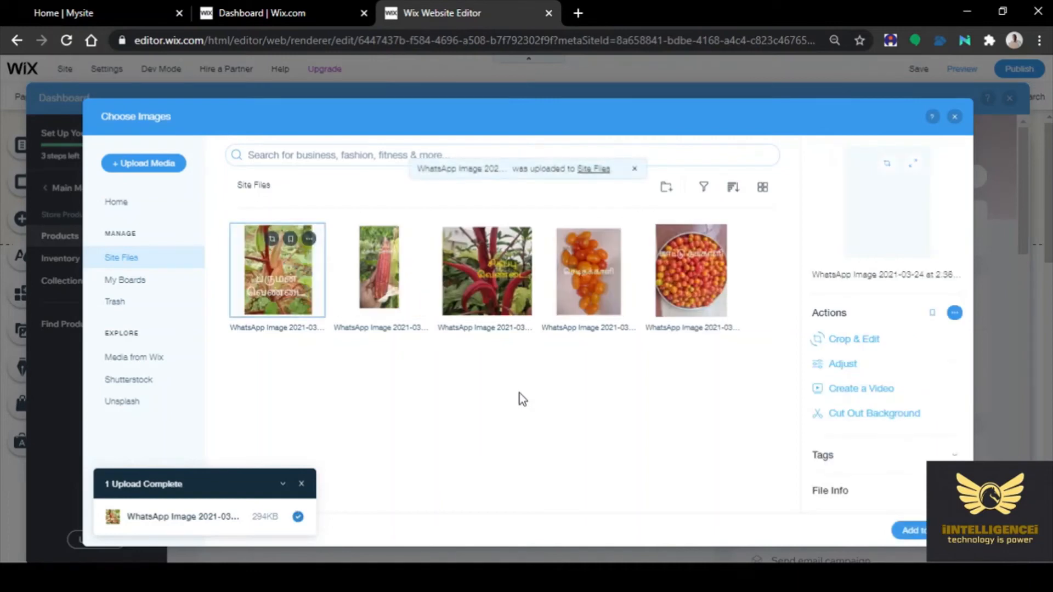
left_click(913, 531)
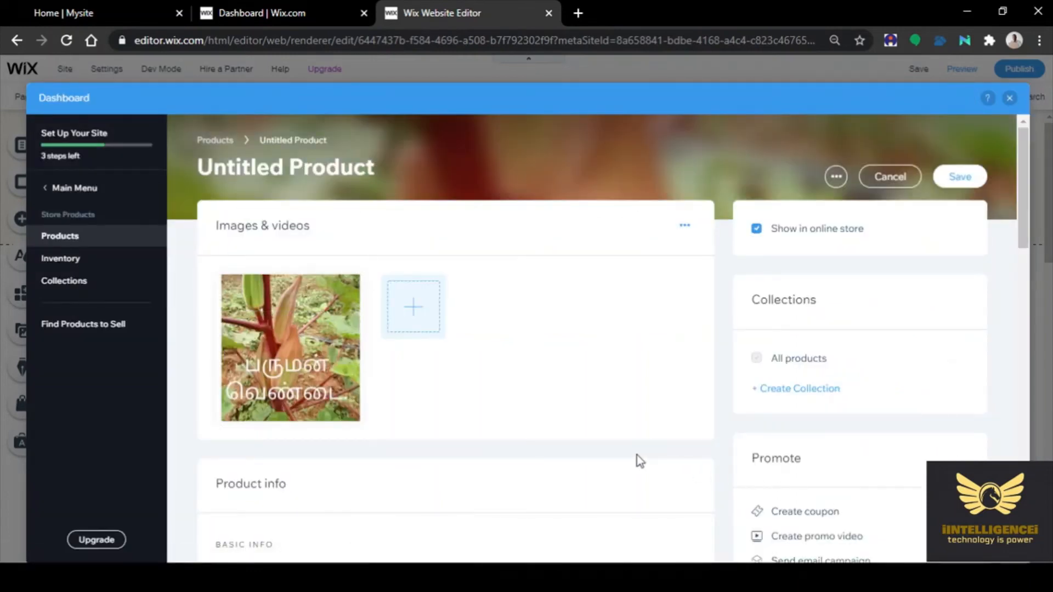
Name the product 'Paruman Ladies Finger'
scroll(350, 489, "down", 4)
left_click(250, 371)
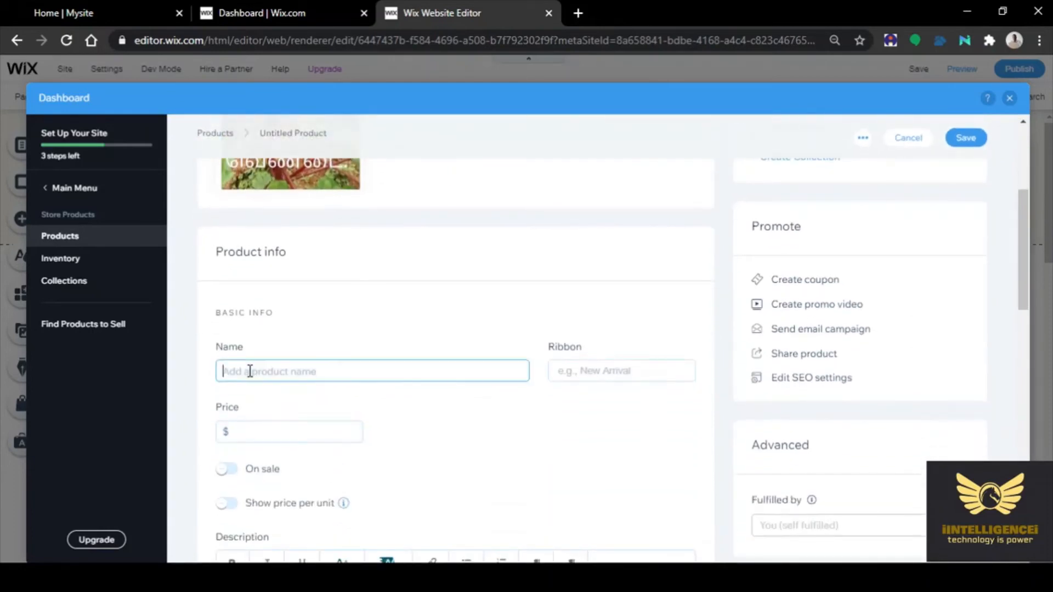
type("Paru")
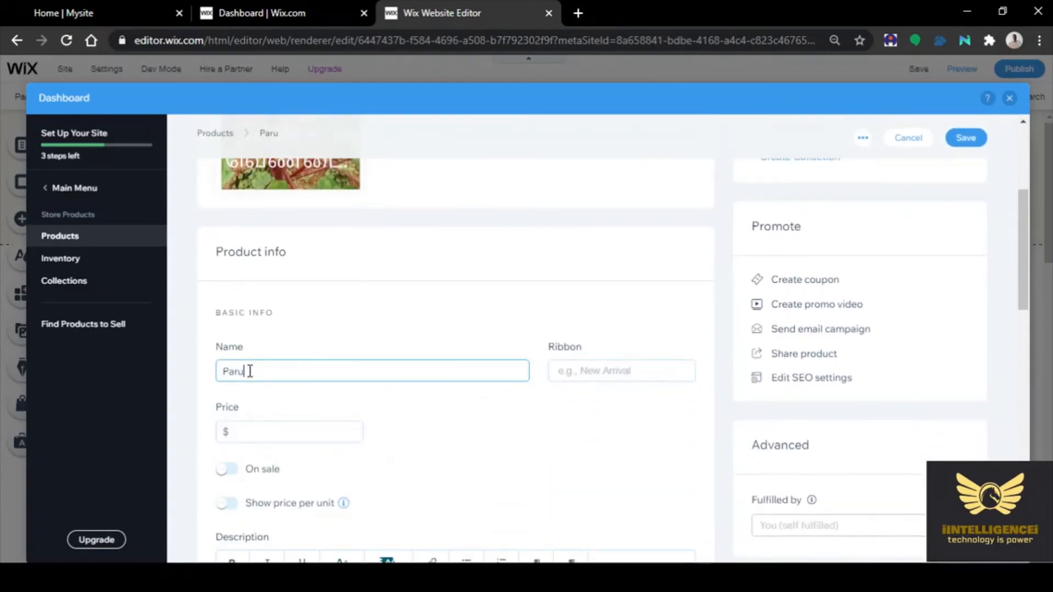
type("man V")
key("BackSpace")
key("BackSpace")
key("BackSpace")
key("BackSpace")
type("Ladies Finger")
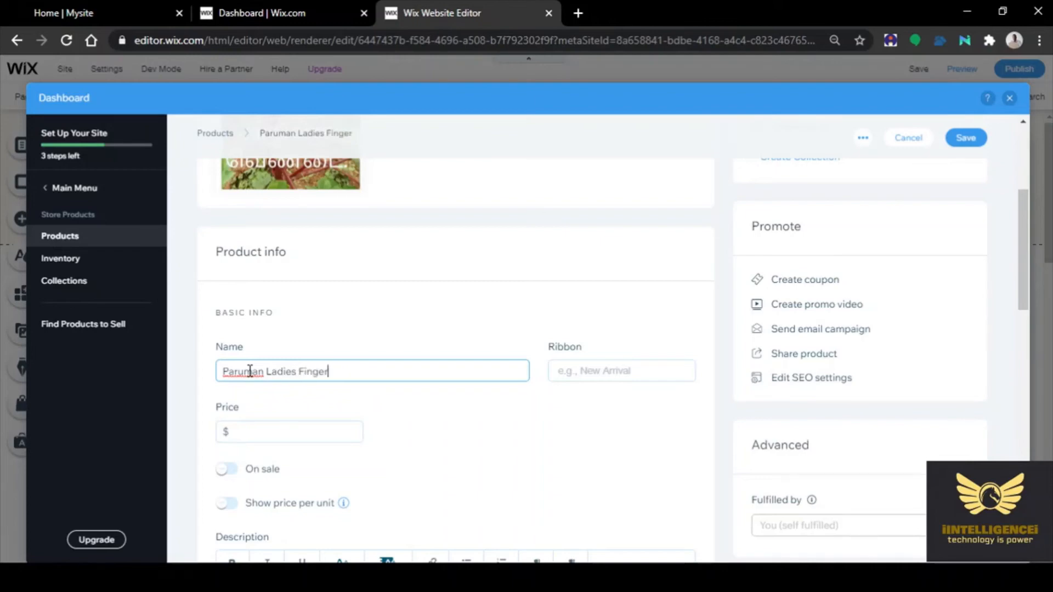
Price Paruman Ladies Finger at $35, mark it on sale, and save it
left_click(265, 433)
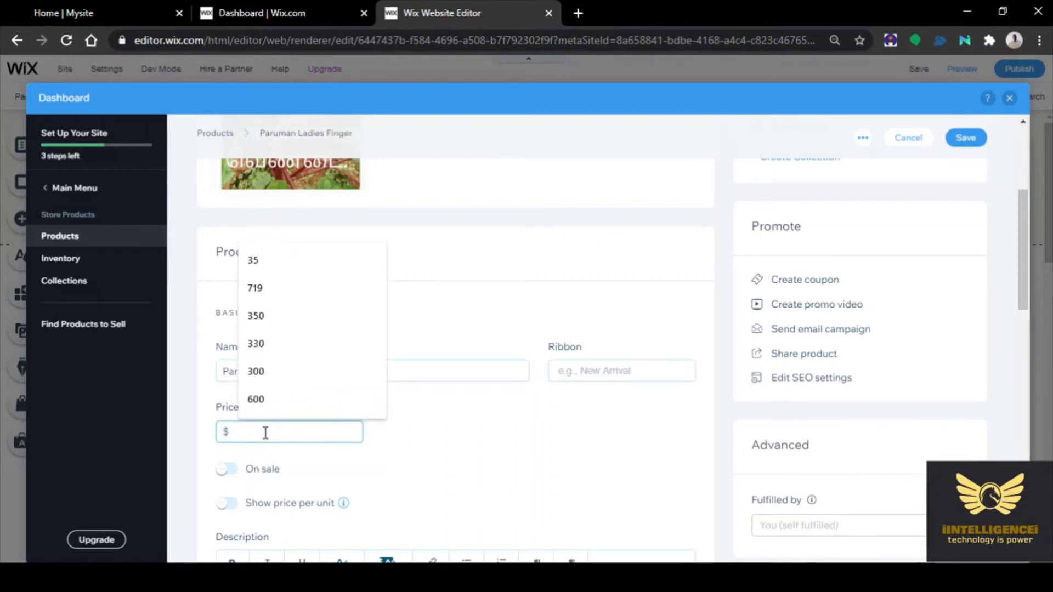
type("35")
left_click(501, 440)
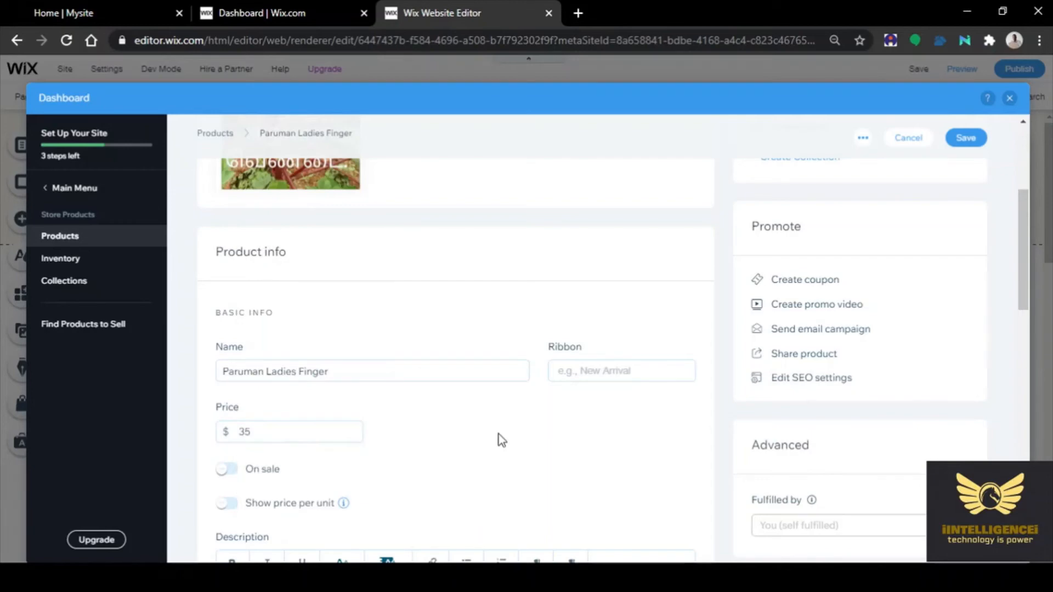
left_click(226, 469)
scroll(636, 467, "down", 1)
scroll(636, 467, "down", 10)
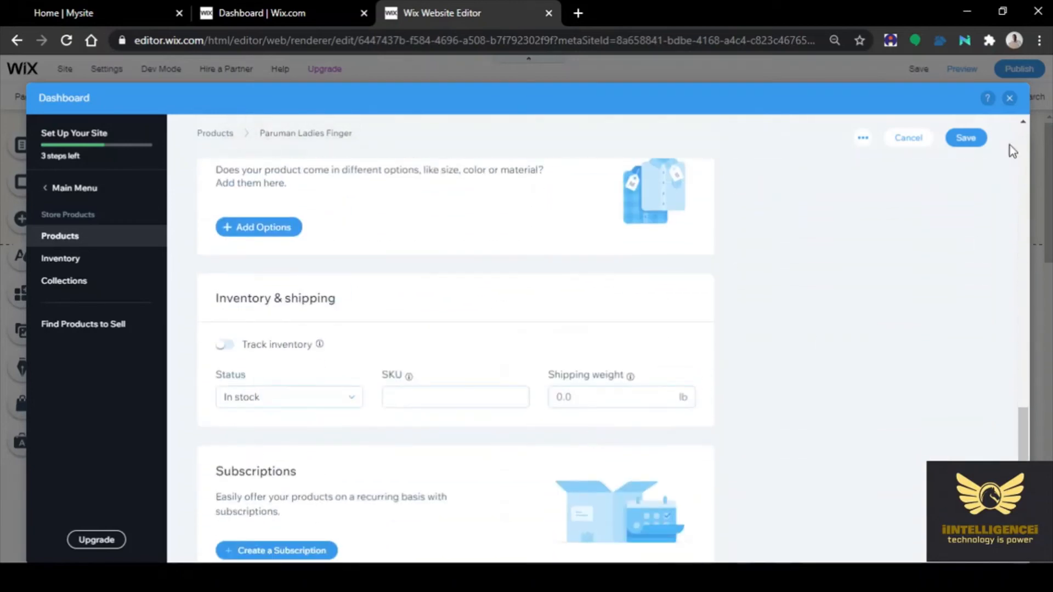
left_click(966, 140)
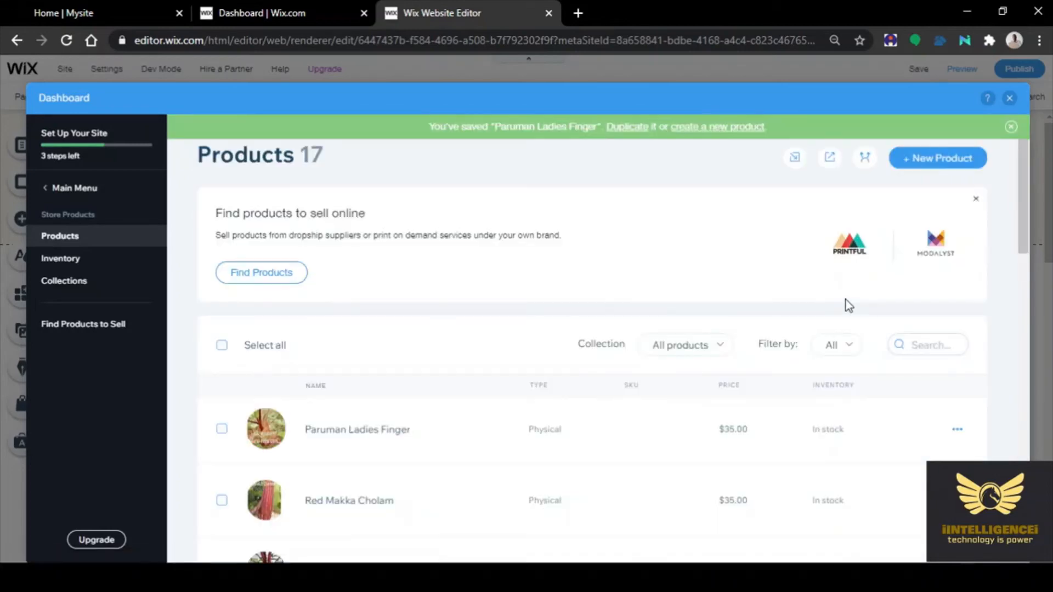
Create a new physical product with the uploaded white okra plant photo
left_click(941, 160)
left_click(920, 250)
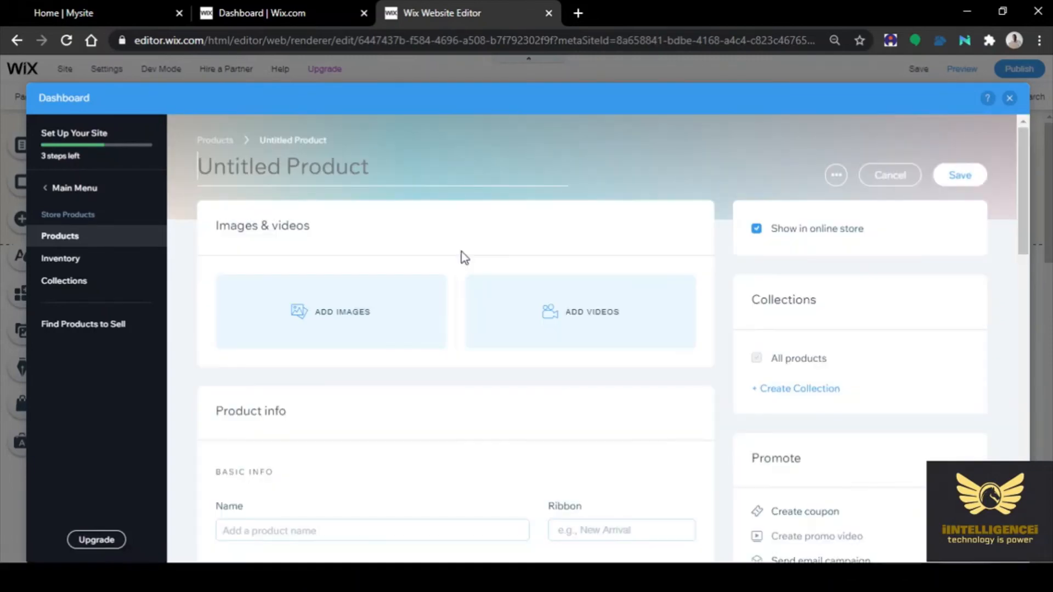
left_click(327, 313)
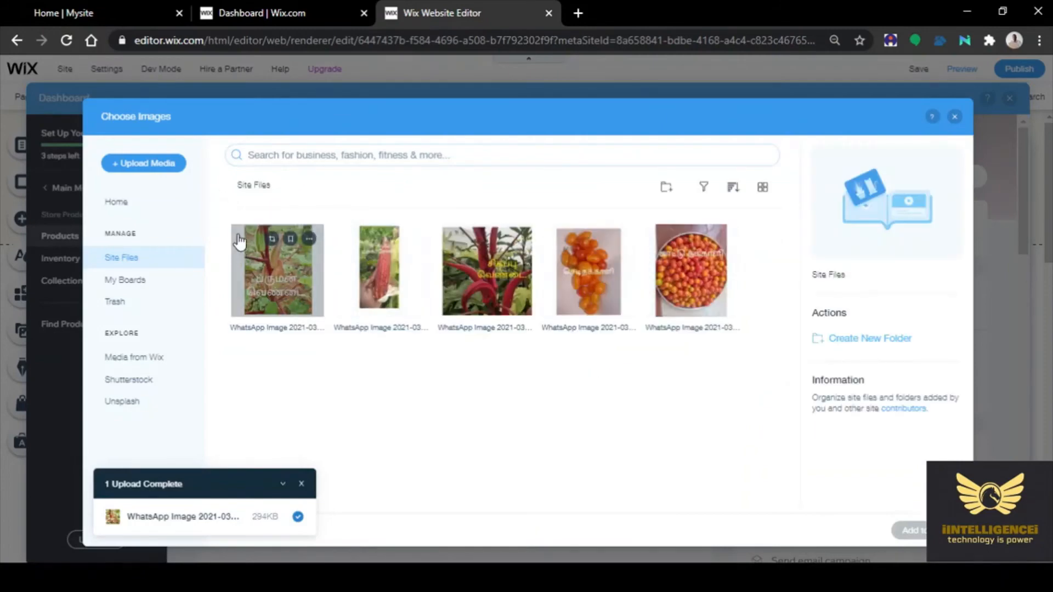
left_click(144, 164)
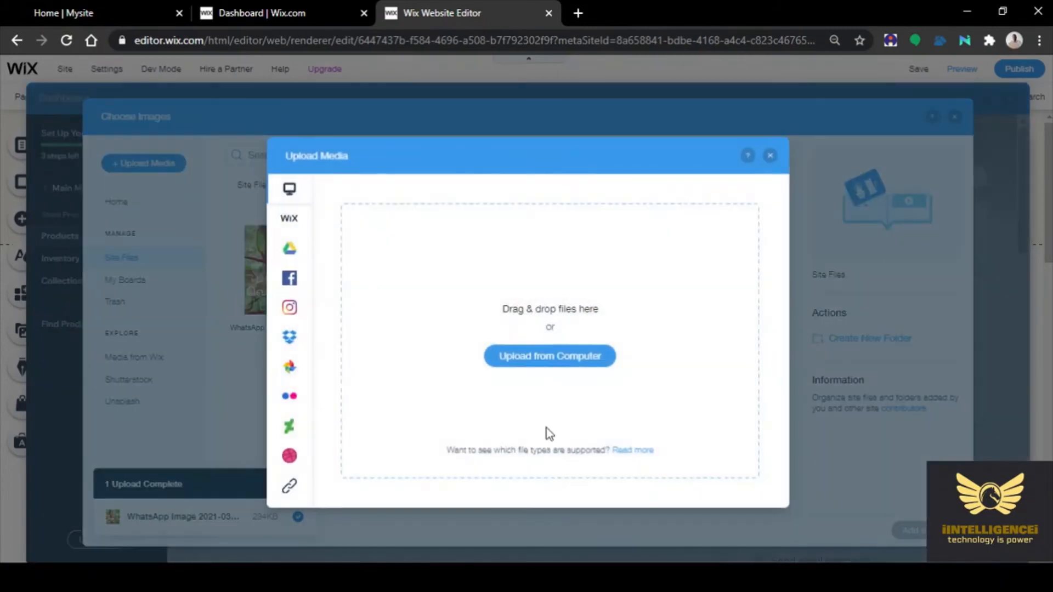
left_click(562, 360)
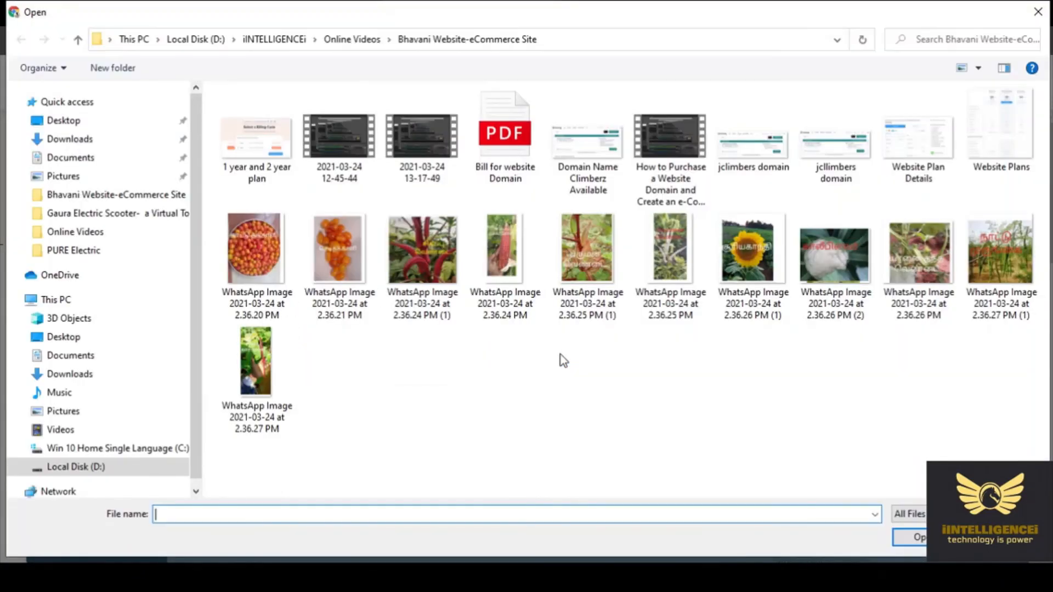
left_click(670, 258)
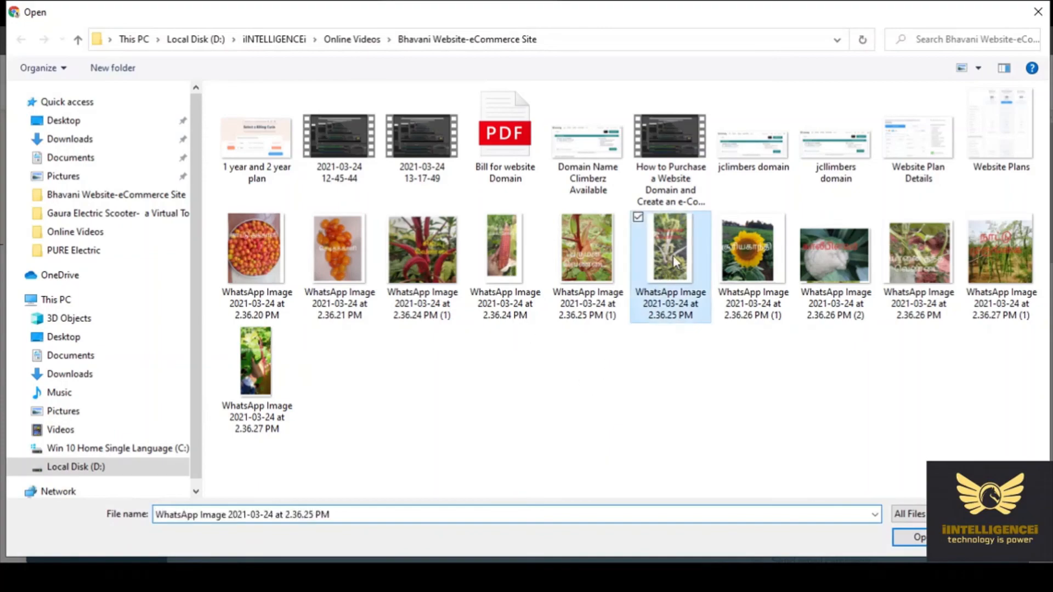
left_click(902, 539)
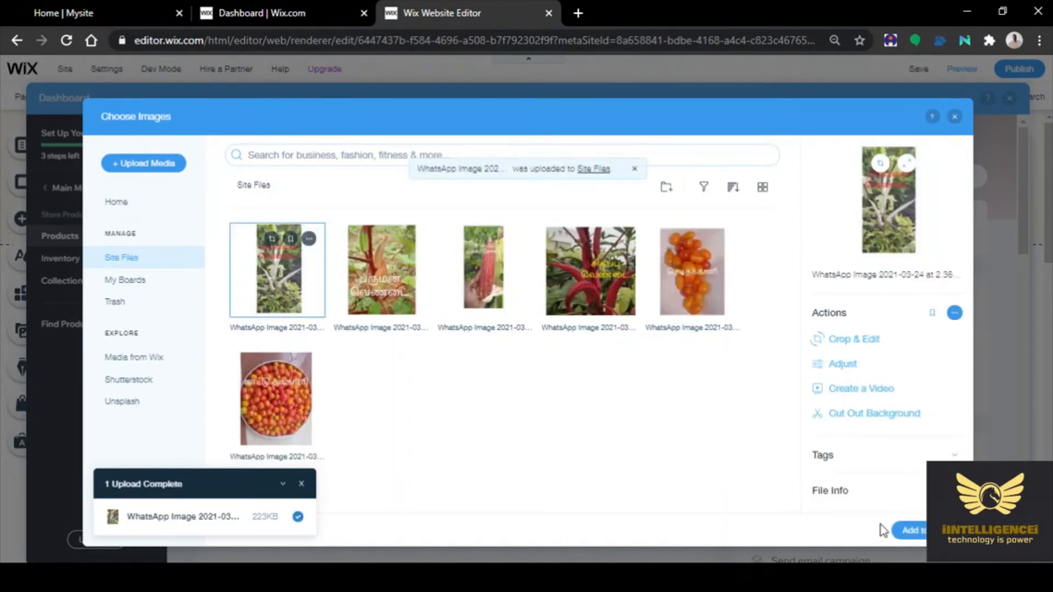
left_click(907, 530)
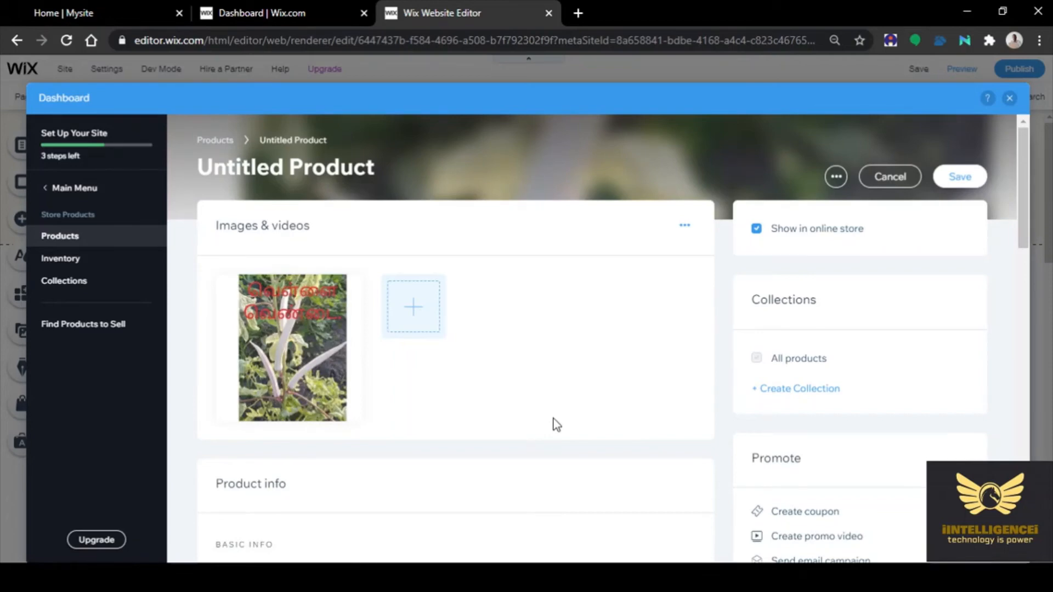
Name the product 'White Ladies Finger'
scroll(554, 419, "down", 3)
left_click(297, 452)
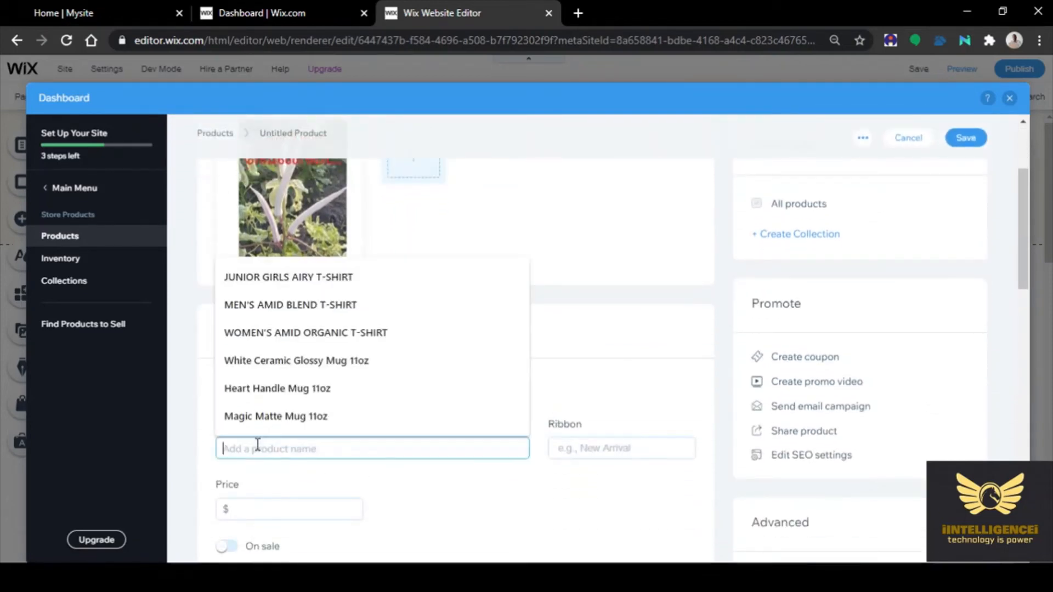
type("White")
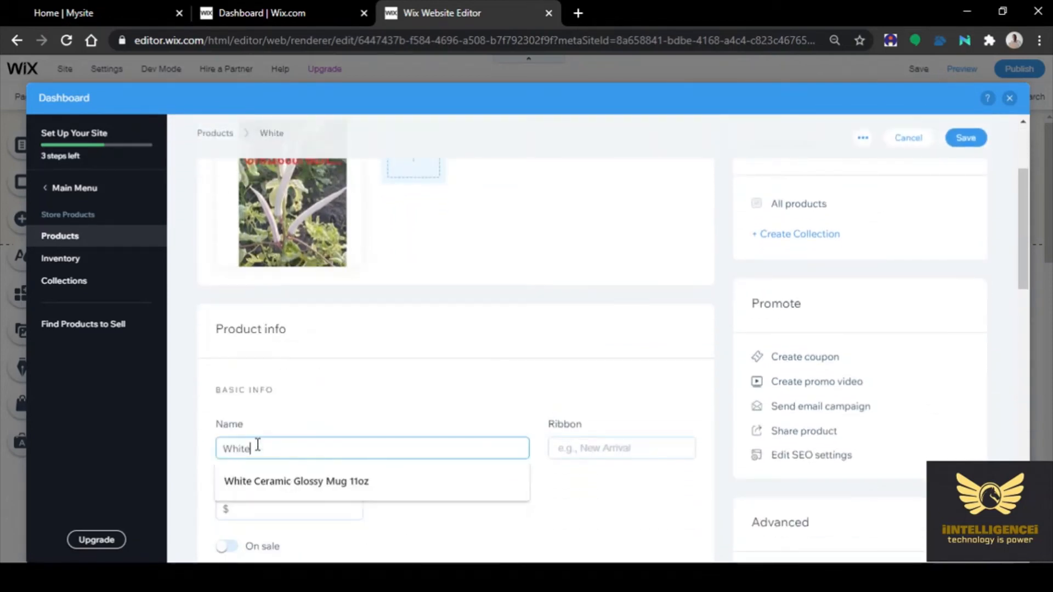
type(" Ladies")
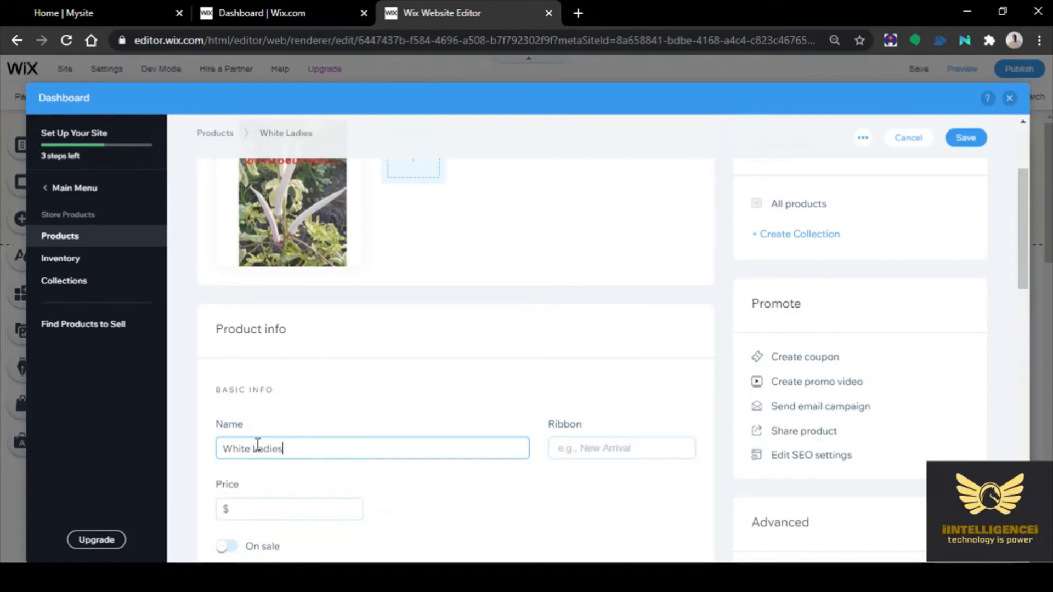
type(" Finger")
Price White Ladies Finger at $35, turn on sale, and save it
left_click(273, 506)
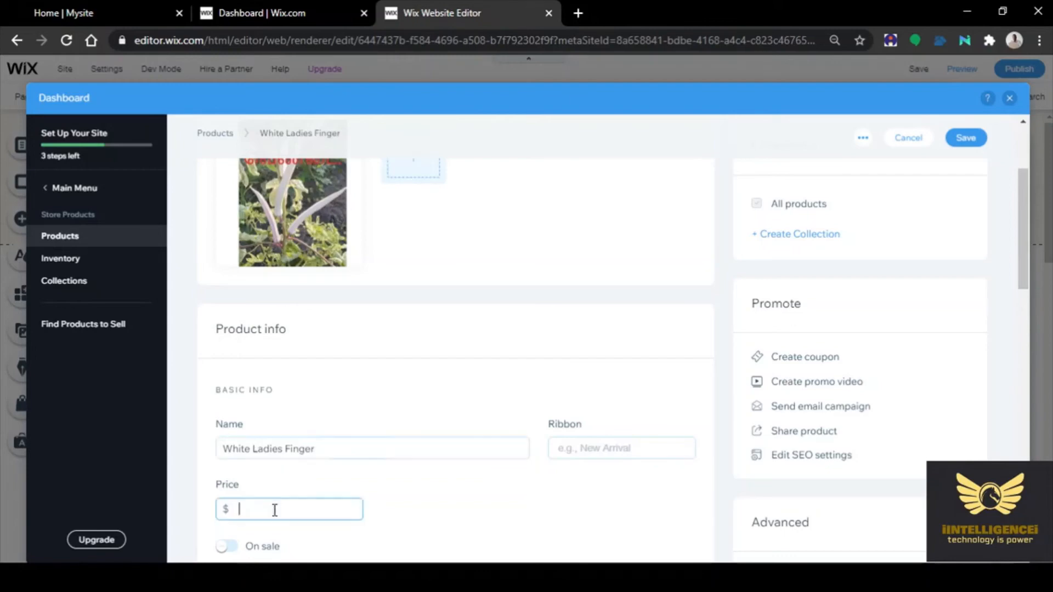
type("35")
left_click(492, 506)
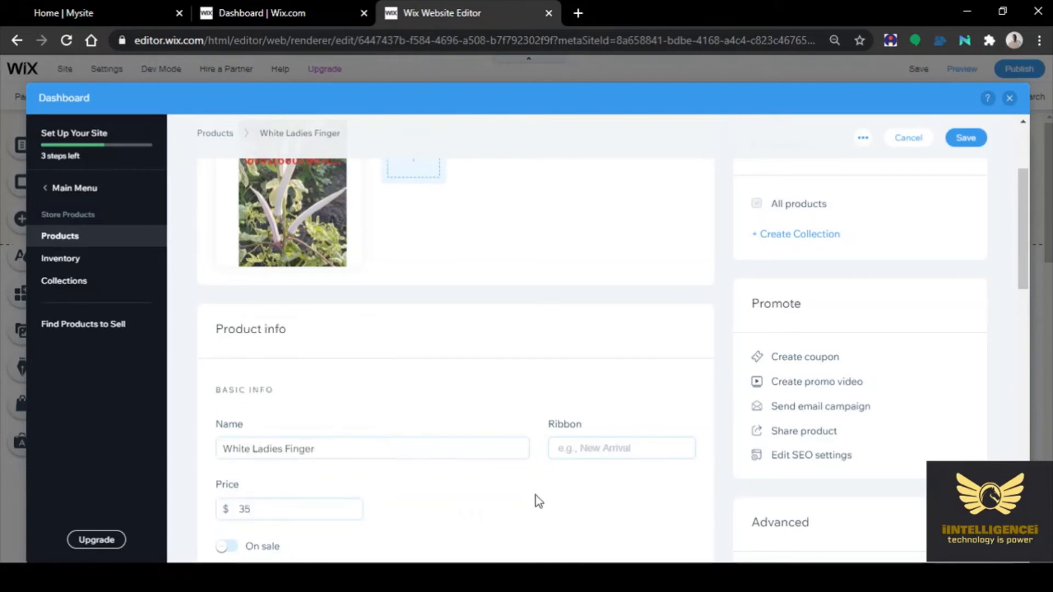
scroll(535, 495, "down", 5)
left_click(224, 237)
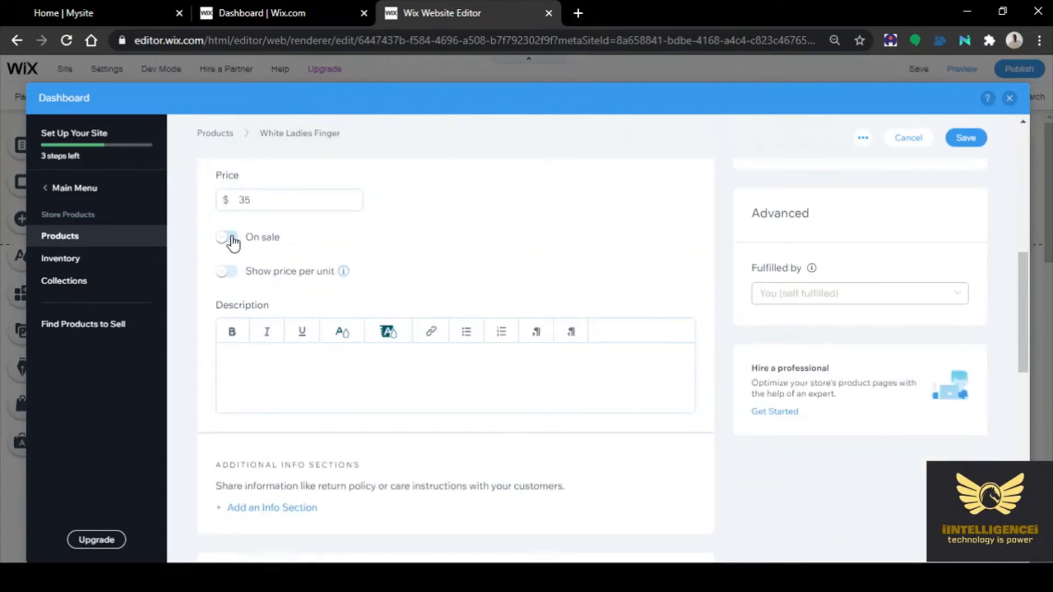
scroll(674, 388, "down", 4)
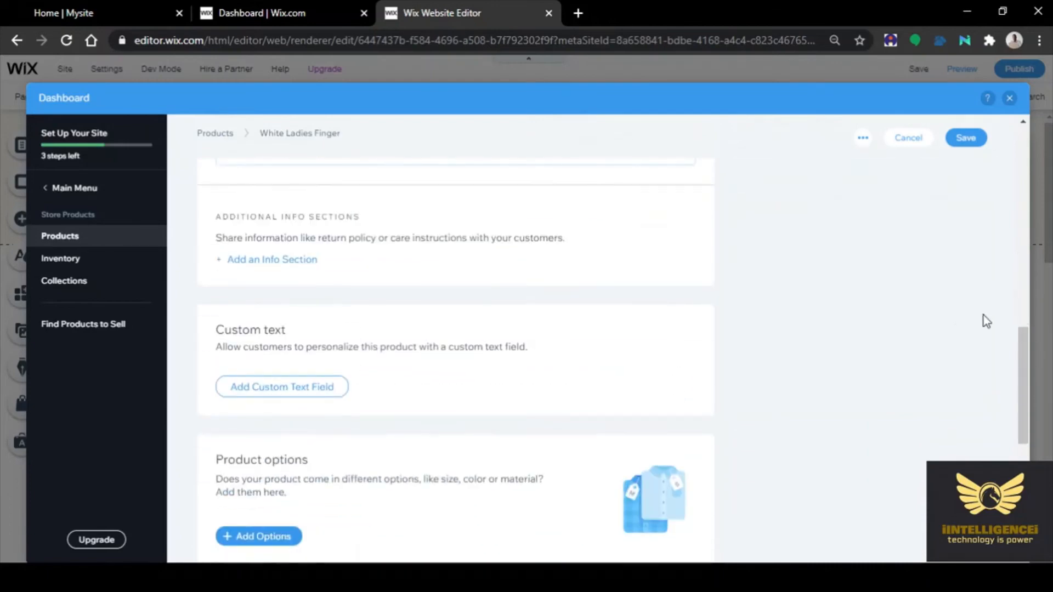
scroll(983, 314, "up", 10)
left_click(966, 140)
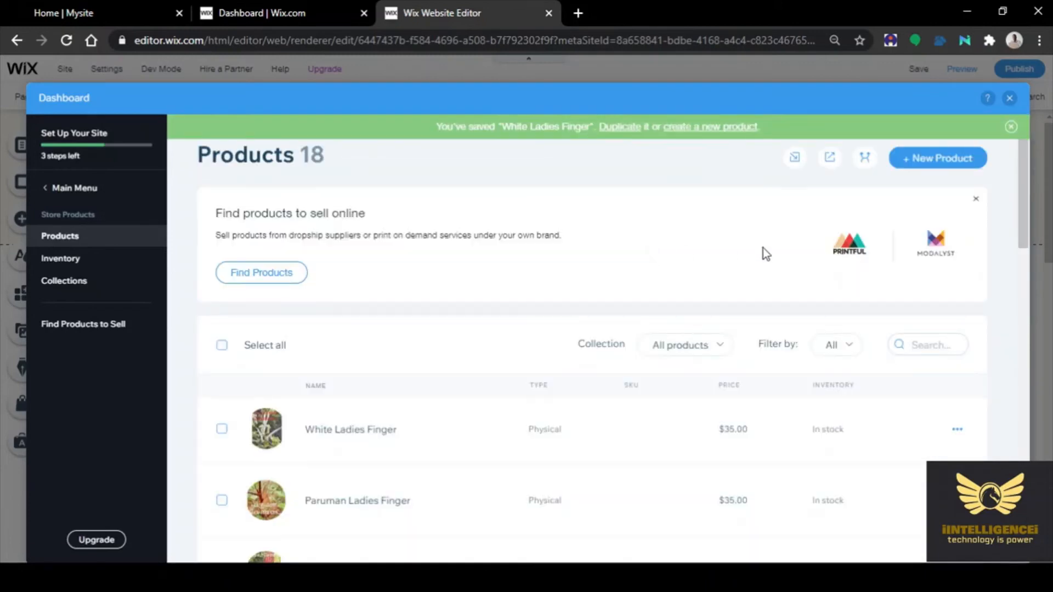
Create a new physical product with an uploaded sunflower photo
left_click(935, 158)
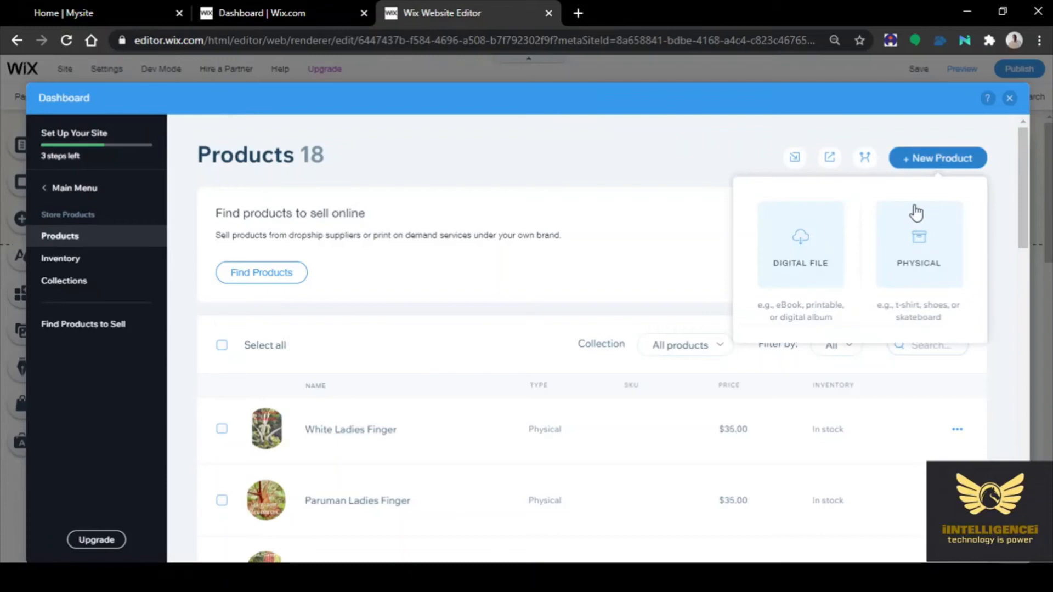
left_click(918, 264)
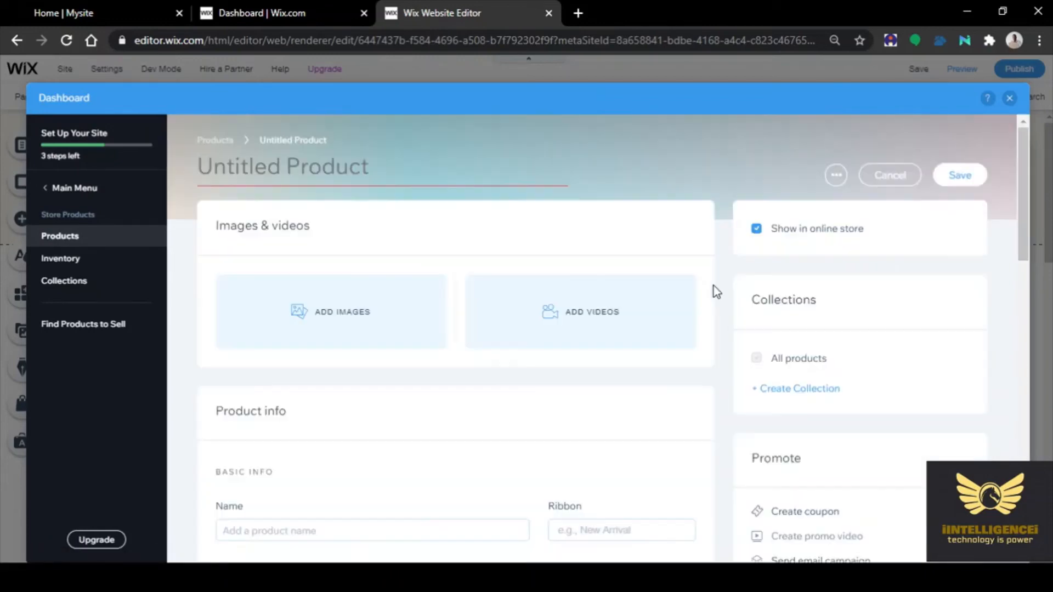
left_click(297, 312)
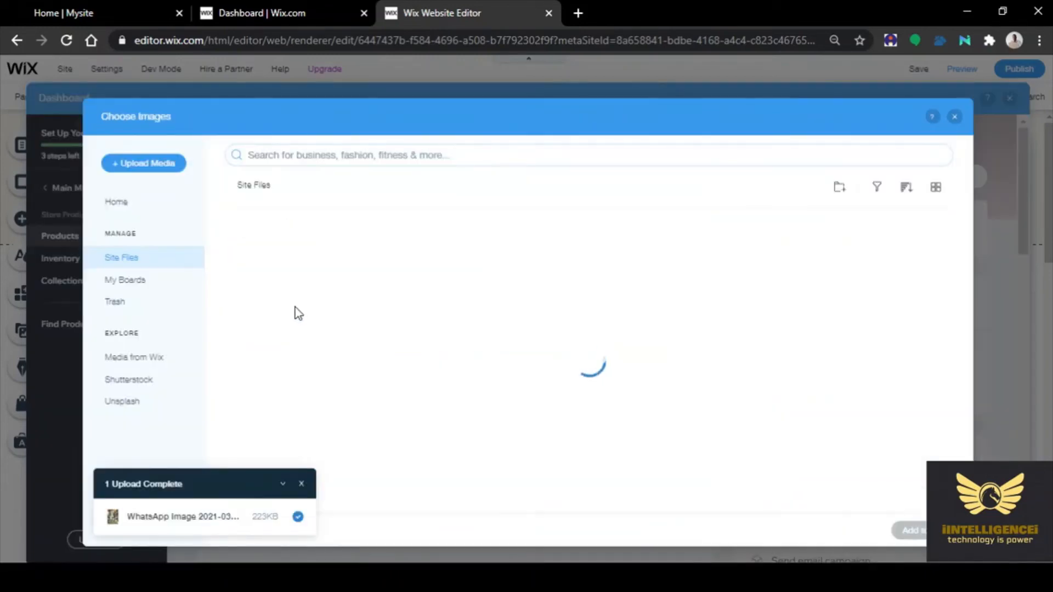
left_click(160, 165)
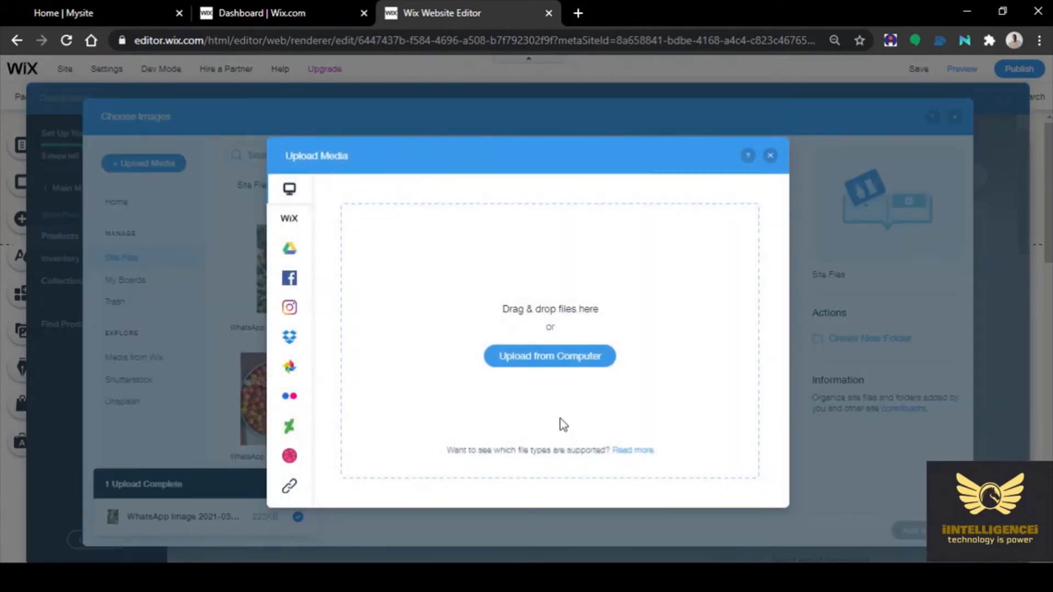
left_click(537, 354)
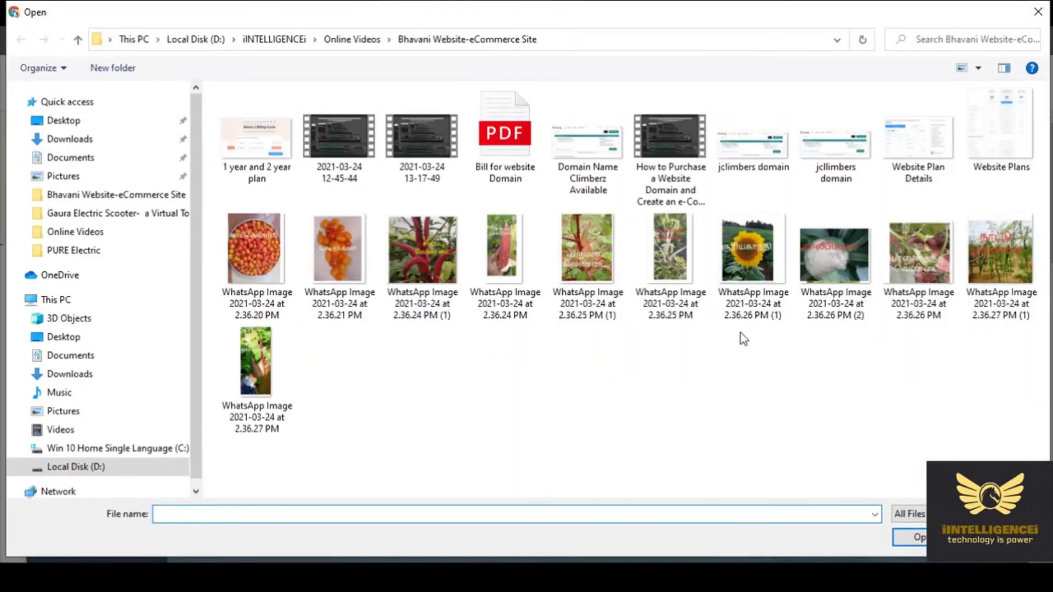
left_click(754, 262)
left_click(910, 536)
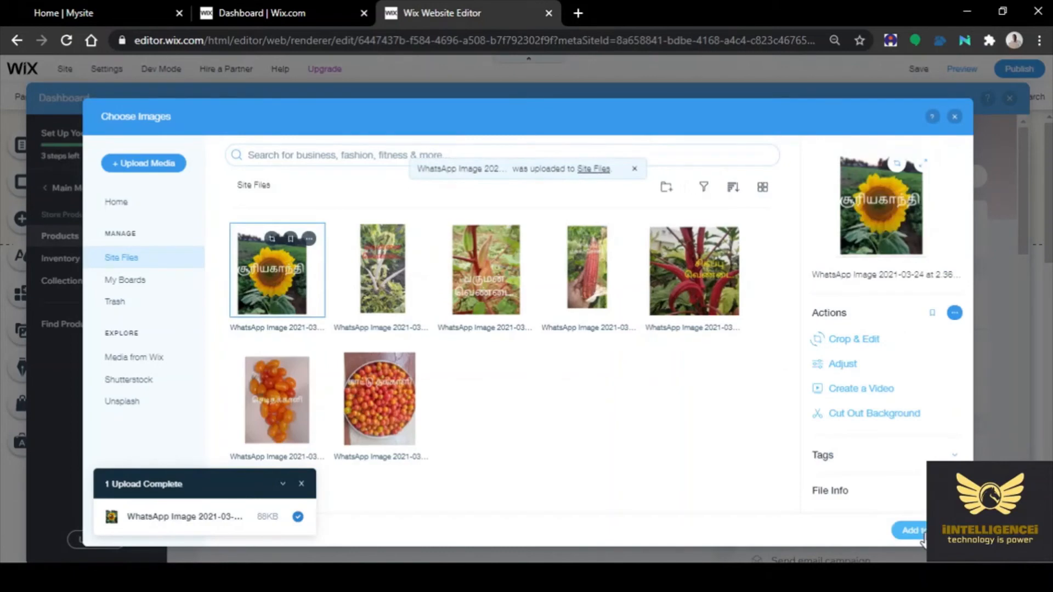
left_click(907, 531)
Name the product 'Sun Flower' and start a 'New' ribbon
scroll(468, 485, "down", 3)
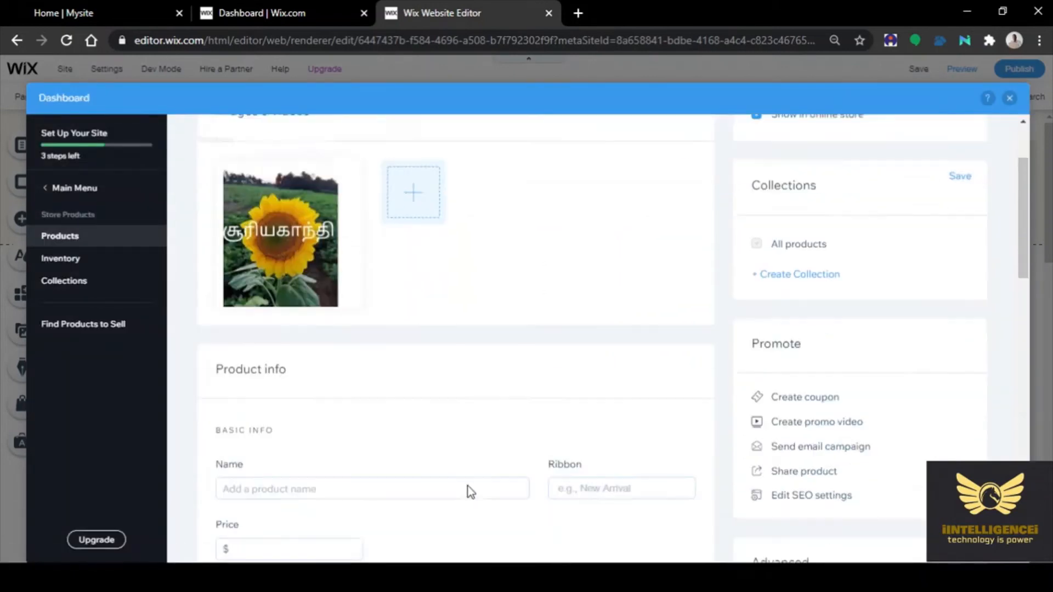
left_click(268, 447)
type("Su")
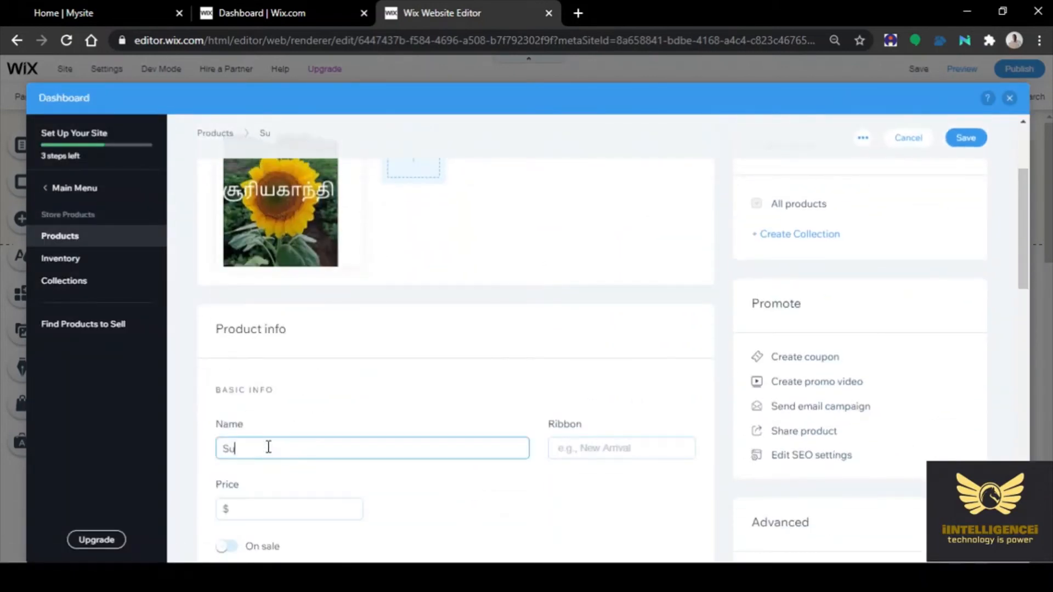
type("n Flower")
left_click(636, 454)
type("new")
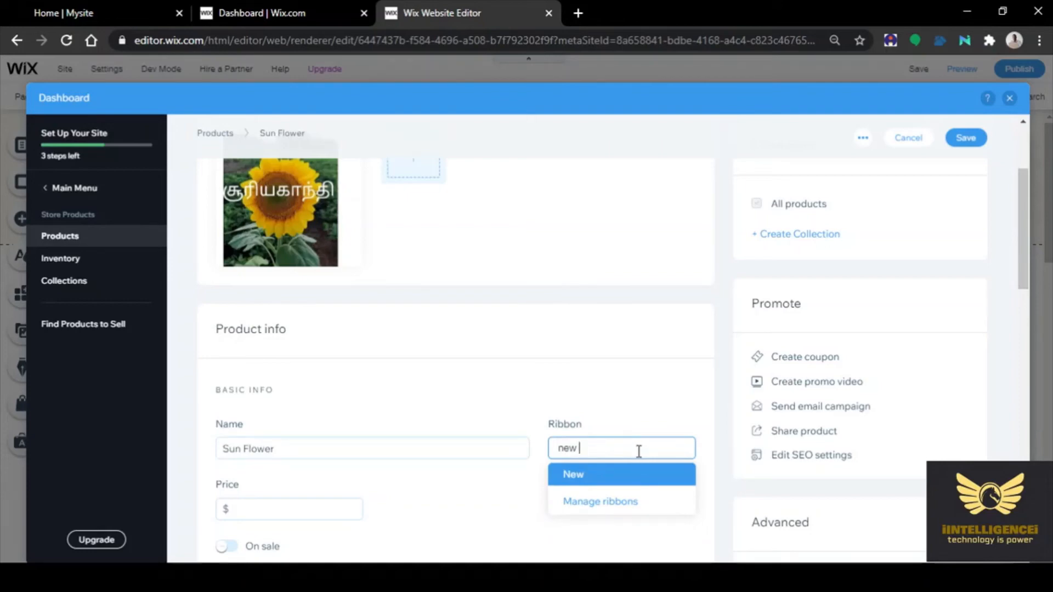
key("Return")
Set the price to $35 and complete the ribbon as 'New Arrival'
left_click(258, 511)
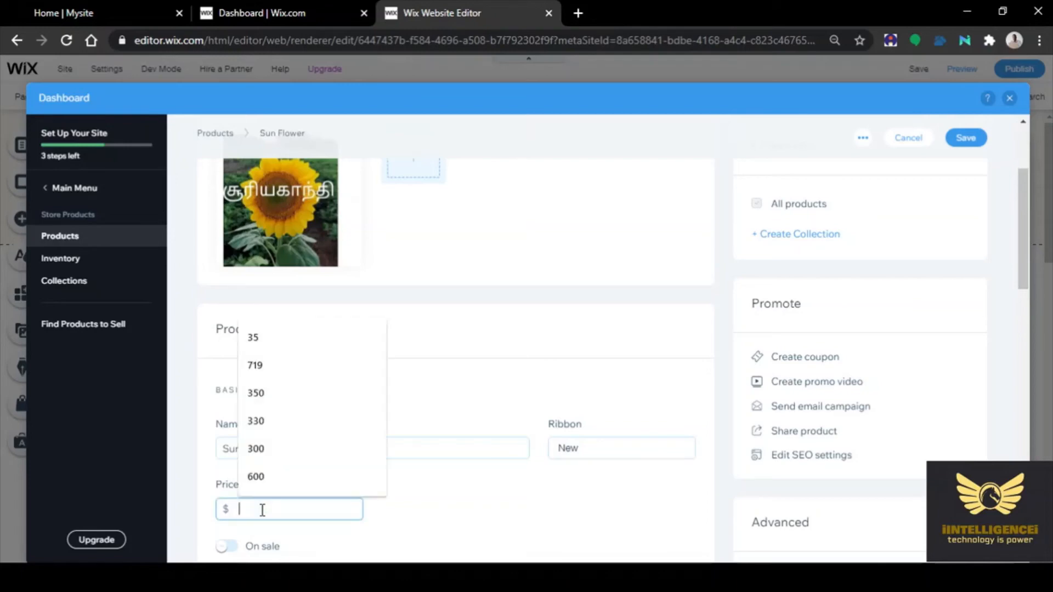
type("35")
left_click(528, 502)
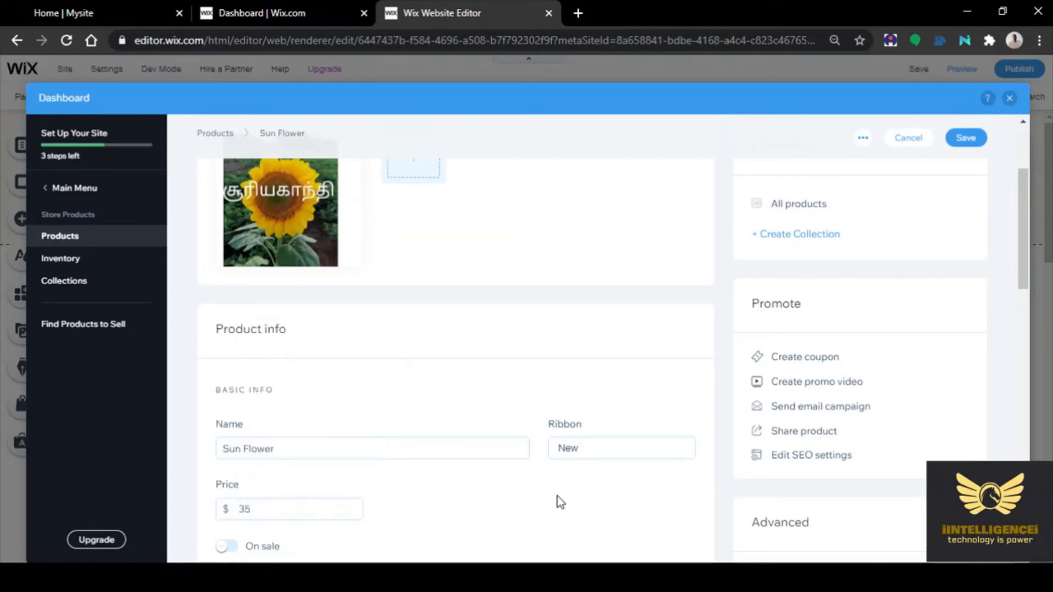
scroll(557, 496, "down", 3)
scroll(591, 491, "down", 2)
left_click(595, 221)
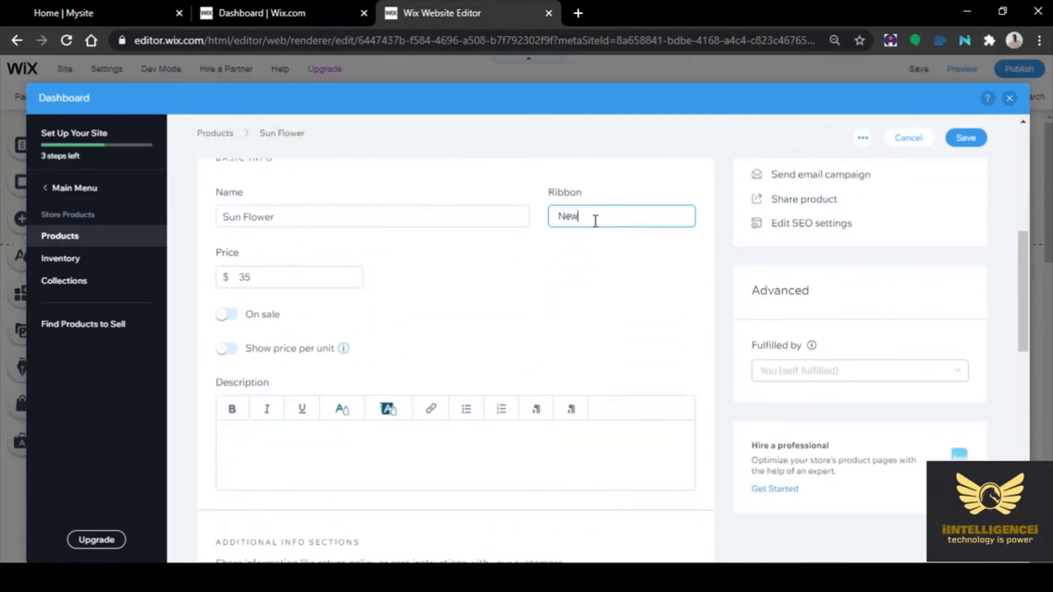
type("Arrival")
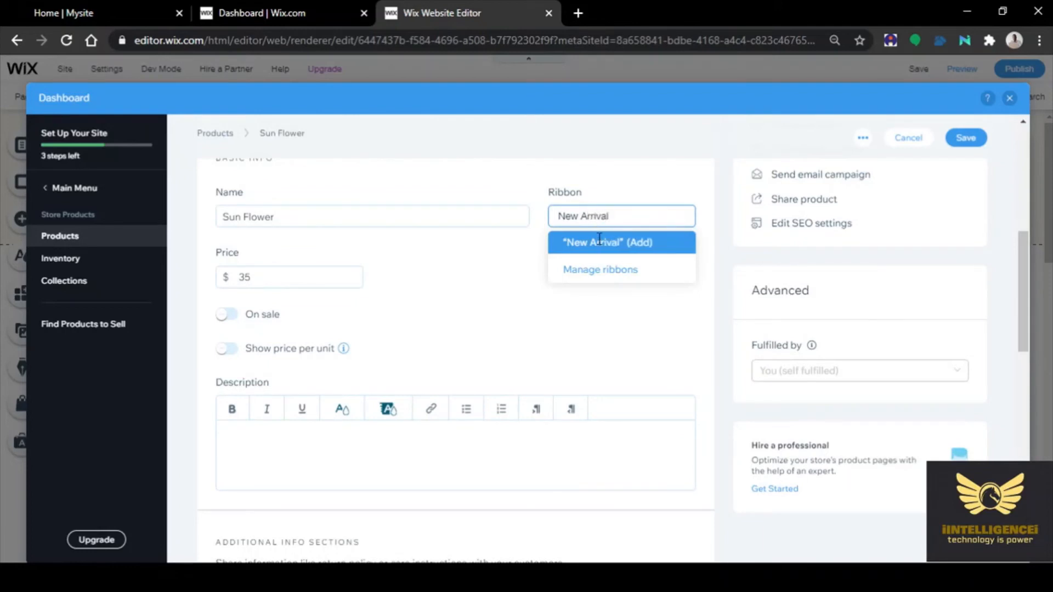
left_click(585, 250)
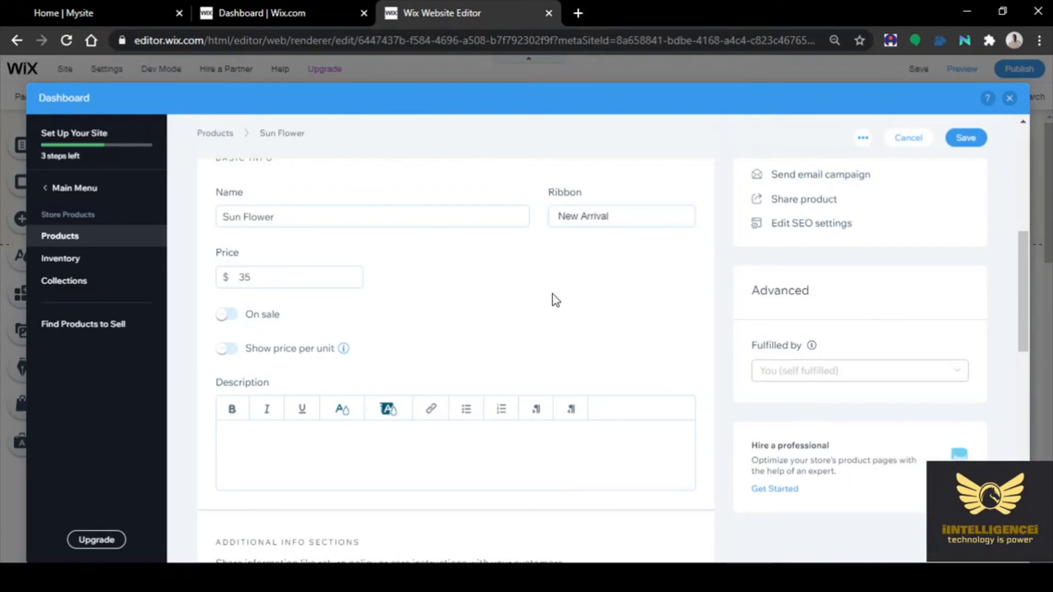
Mark Sun Flower on sale and save it
left_click(239, 316)
scroll(602, 312, "down", 3)
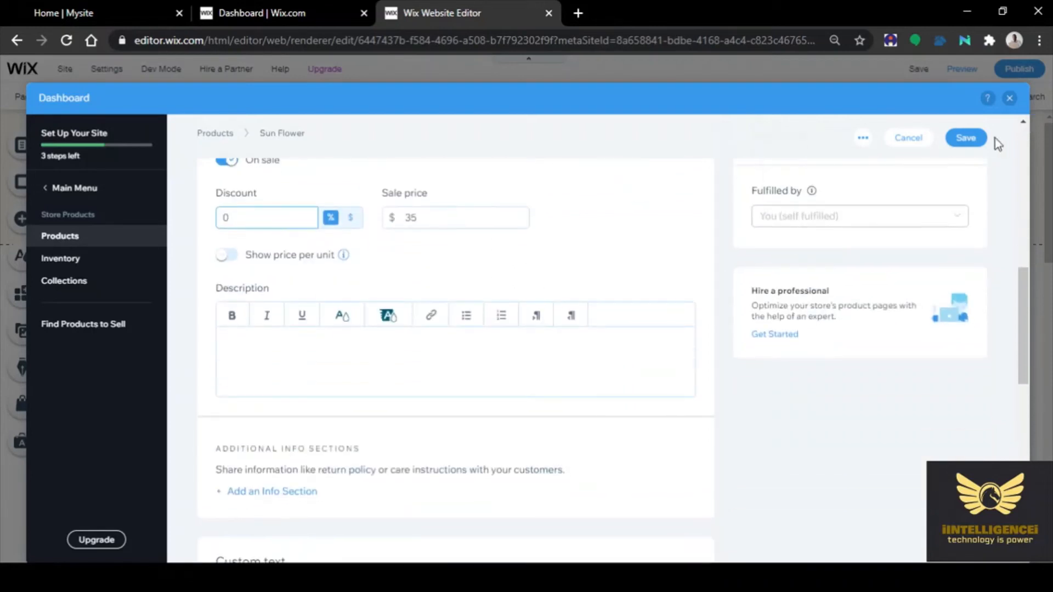
left_click(964, 139)
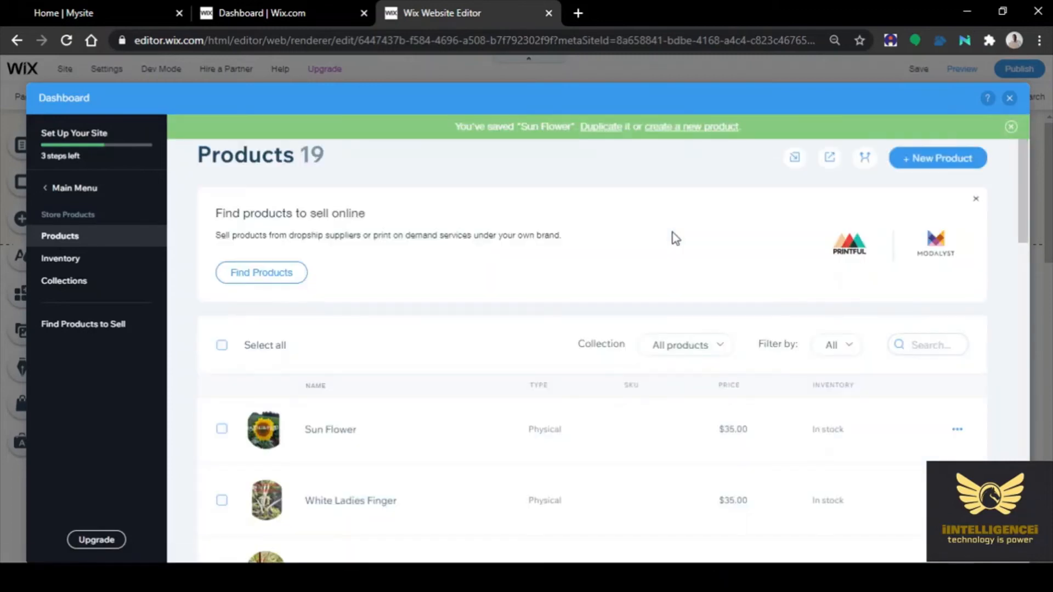
Start a new physical product with the cauliflower photo (WhatsApp Image 2021-03-24 at 2.36.26 PM (2))
left_click(946, 160)
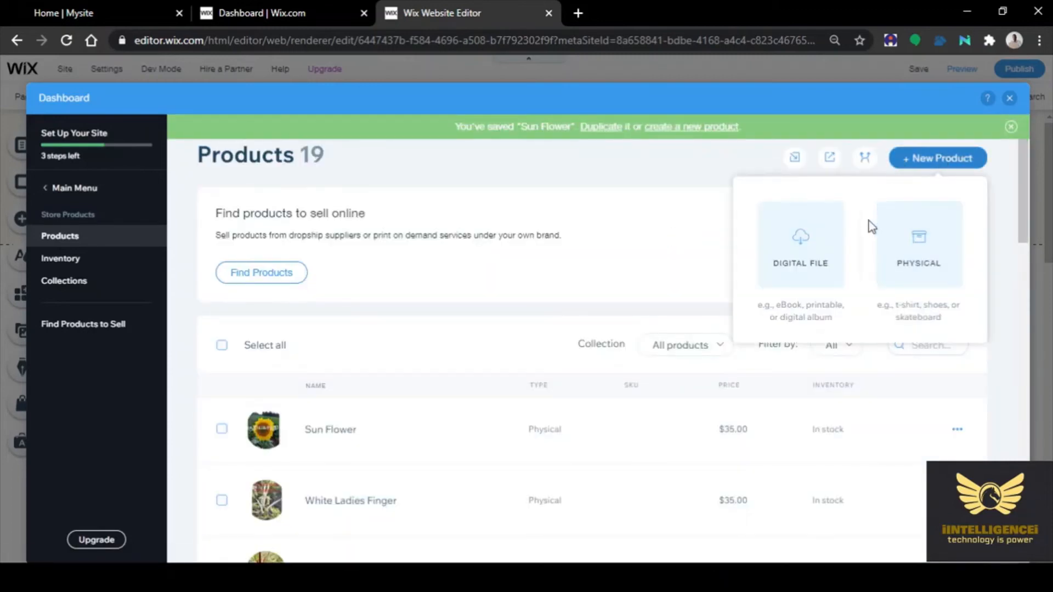
left_click(907, 253)
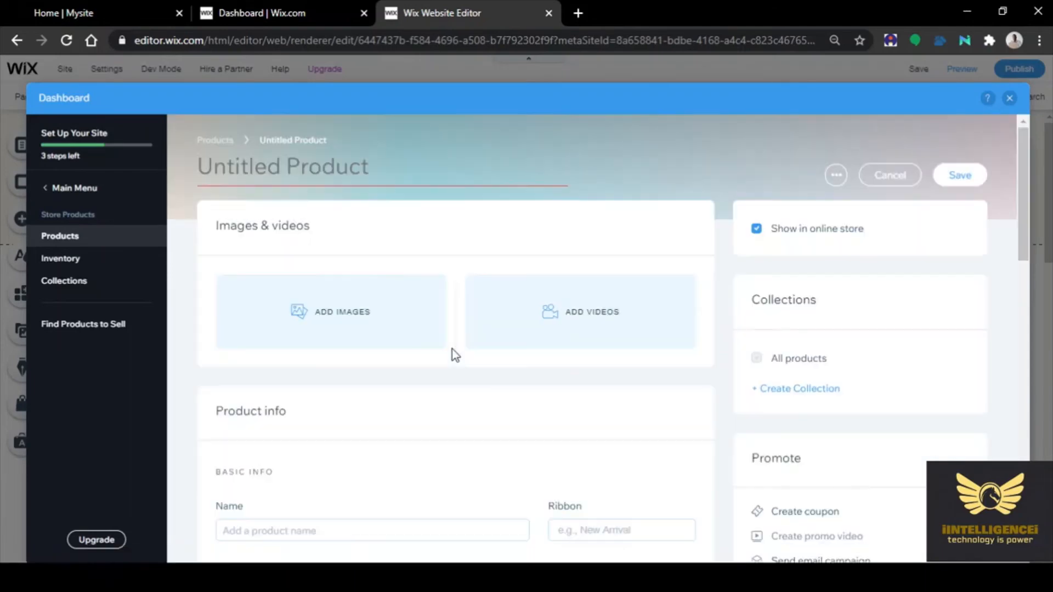
left_click(341, 313)
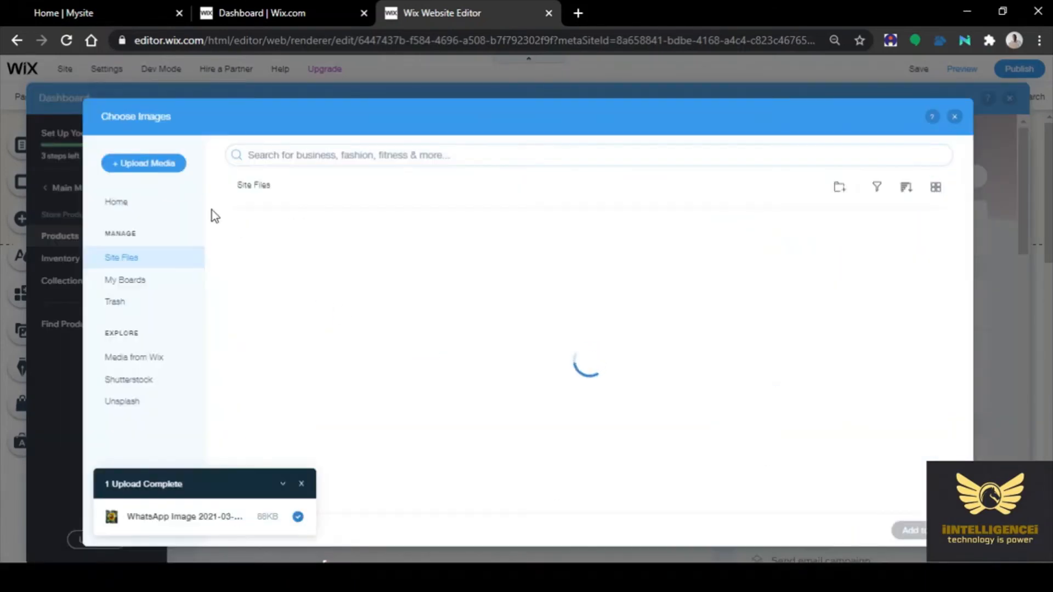
left_click(160, 174)
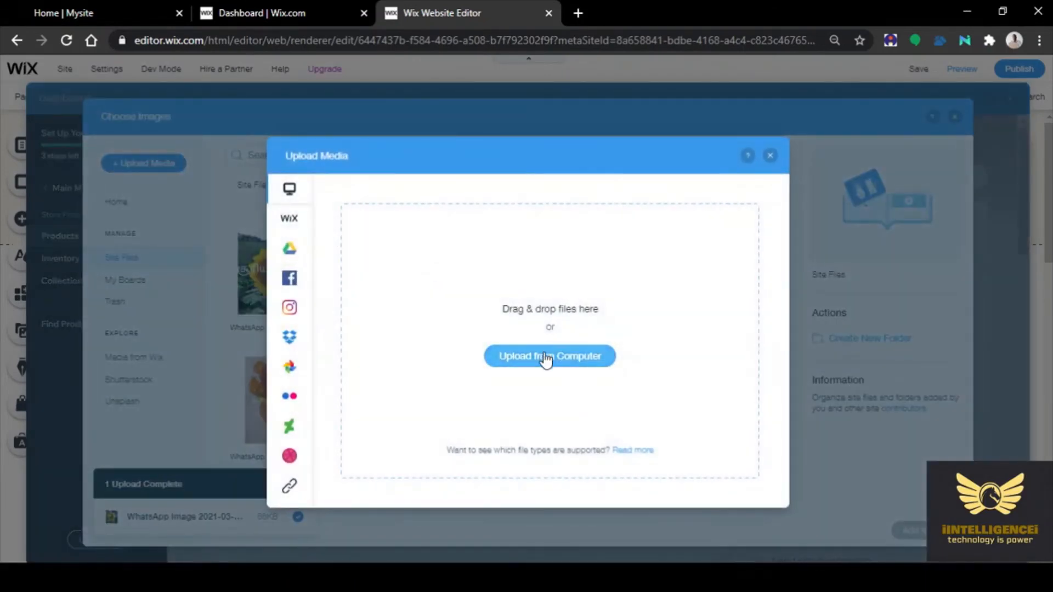
left_click(544, 355)
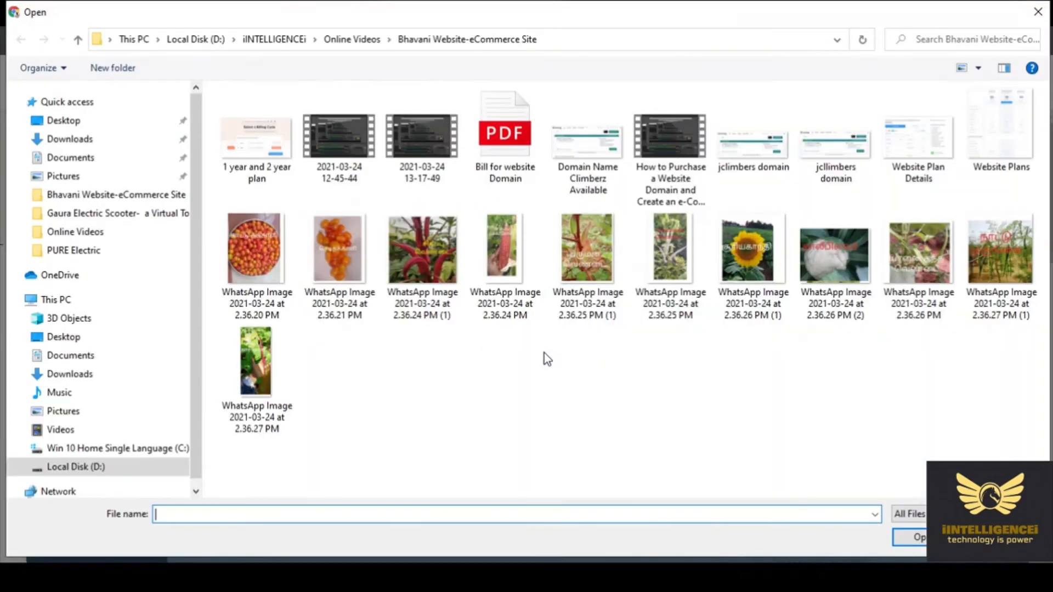
left_click(816, 264)
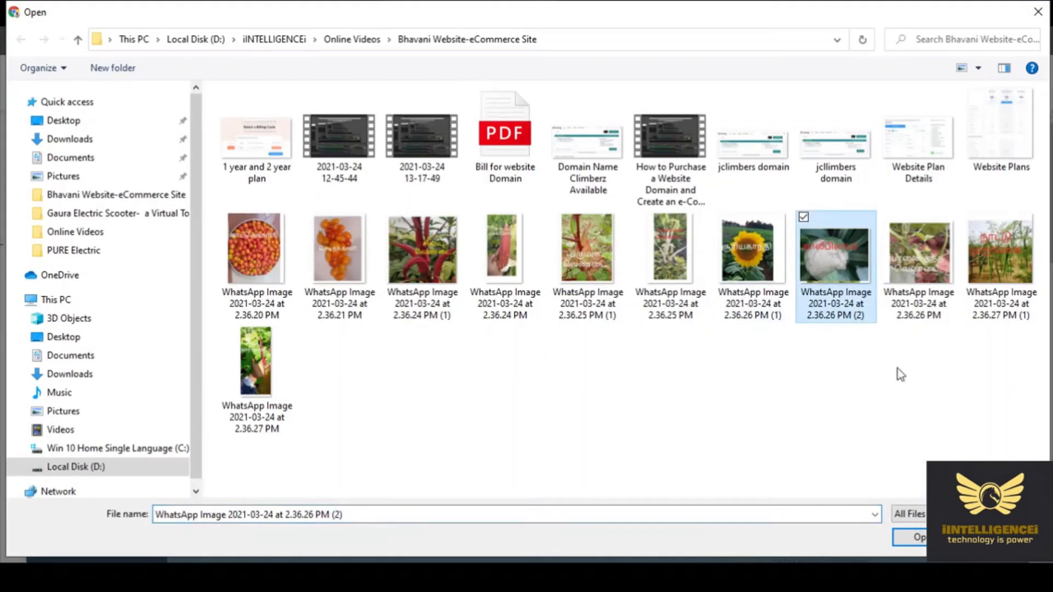
left_click(921, 539)
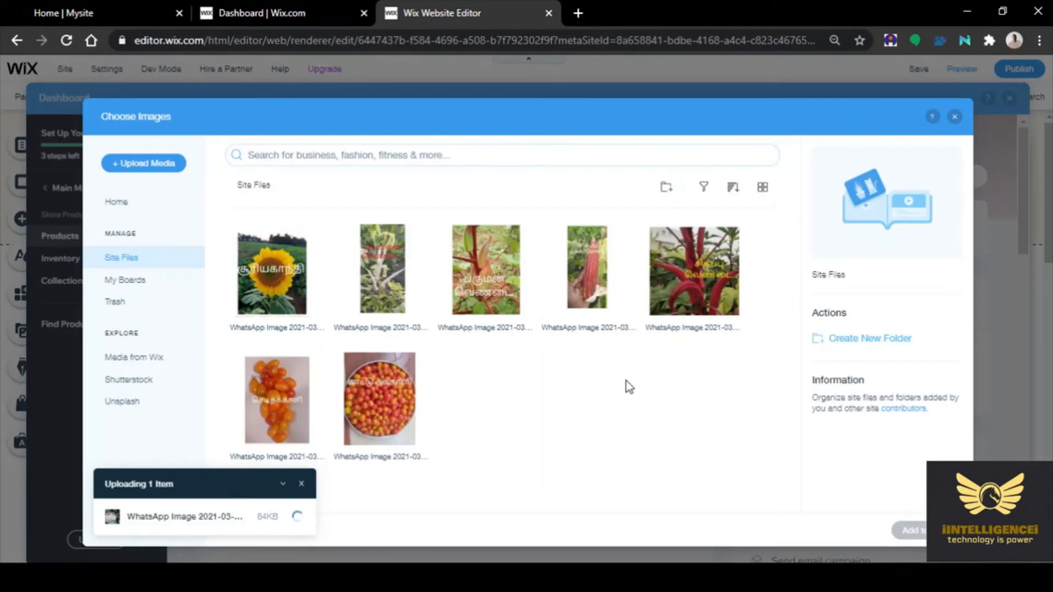
left_click(911, 530)
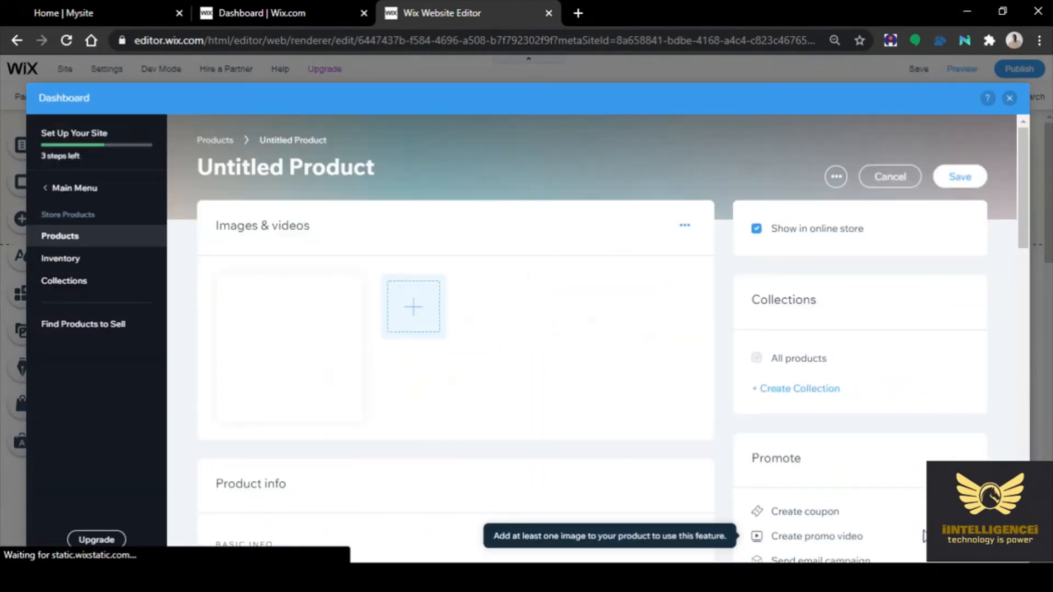
Name the product Cauliflower, price it at $35, mark it on sale and save
scroll(425, 484, "down", 3)
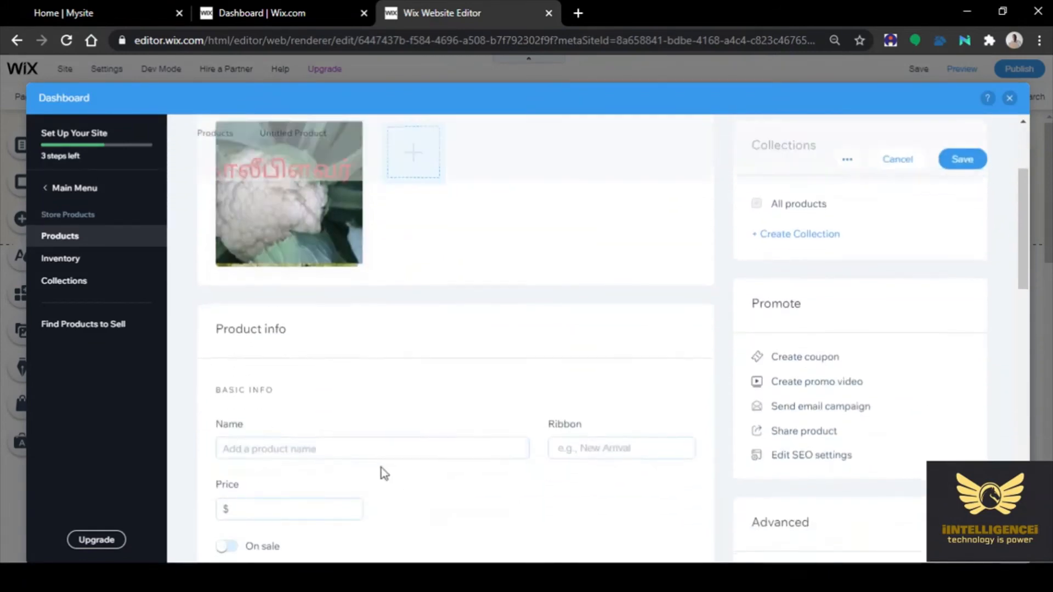
left_click(268, 448)
type("C")
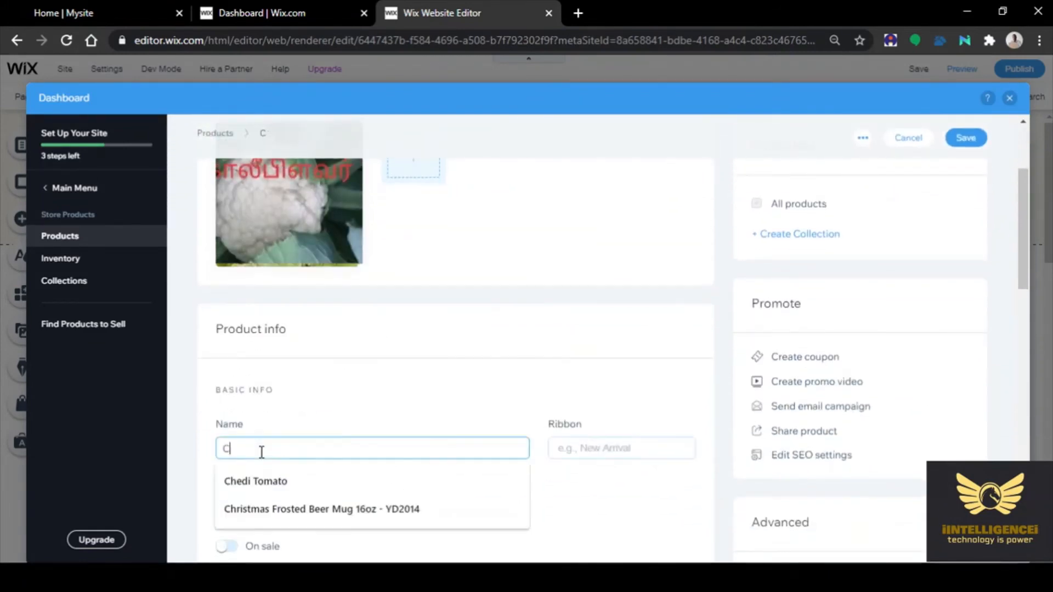
type("auliflower")
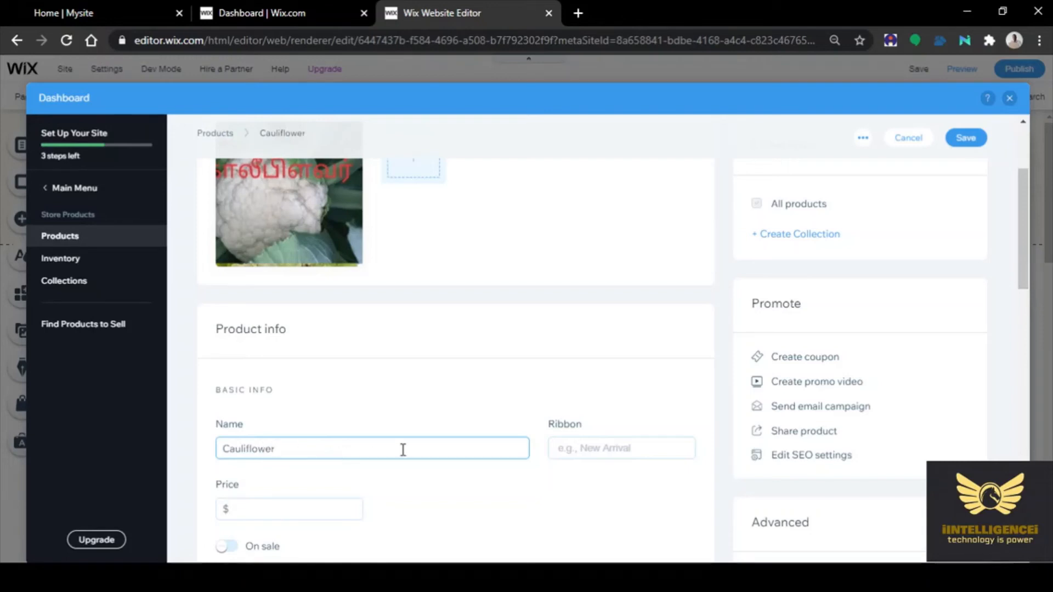
left_click(270, 507)
type("35")
left_click(533, 502)
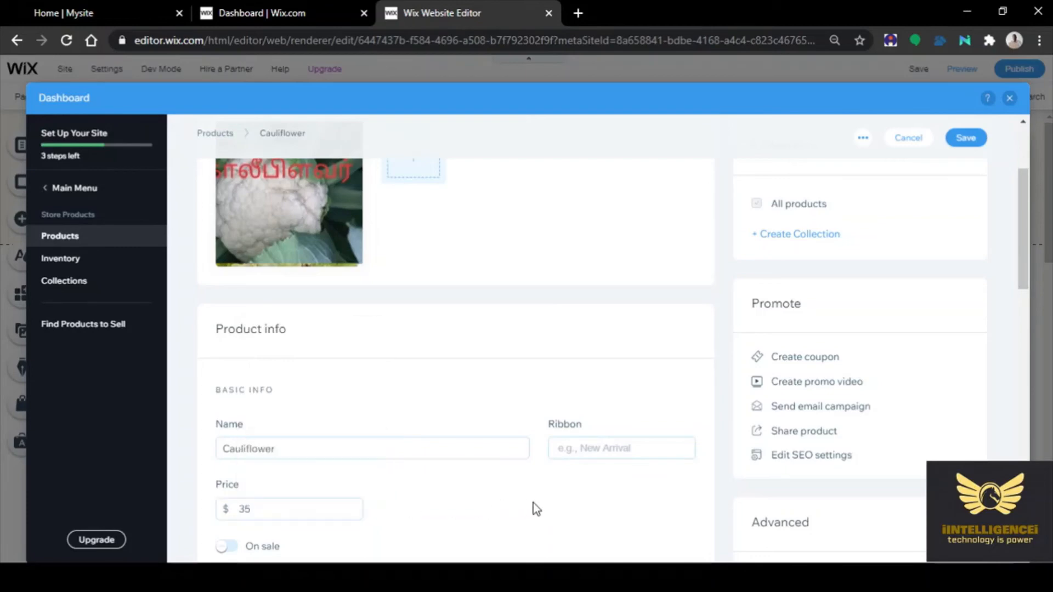
scroll(557, 492, "down", 1)
scroll(557, 493, "down", 5)
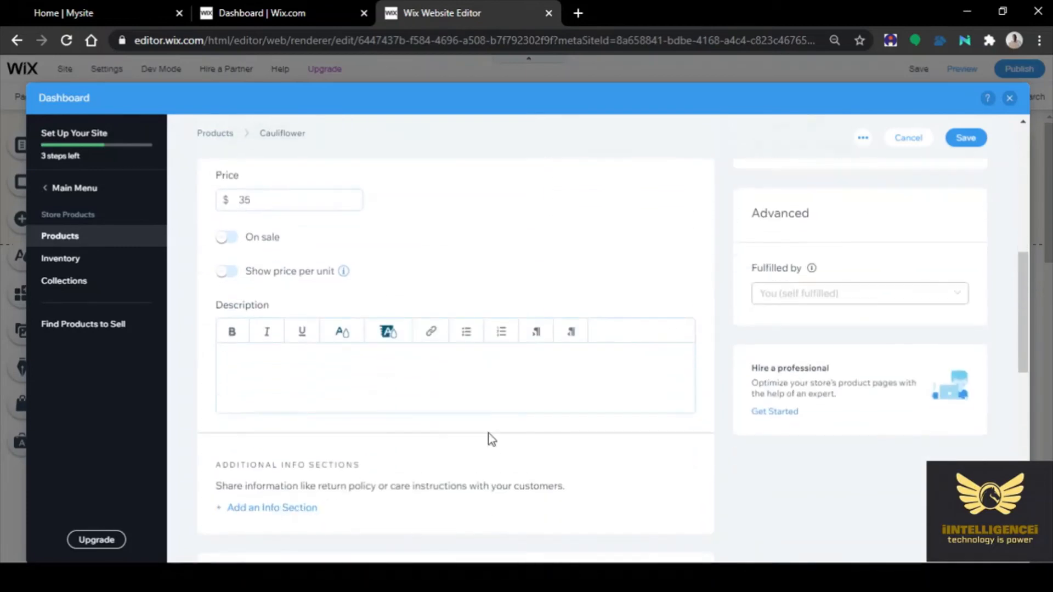
left_click(226, 236)
left_click(962, 137)
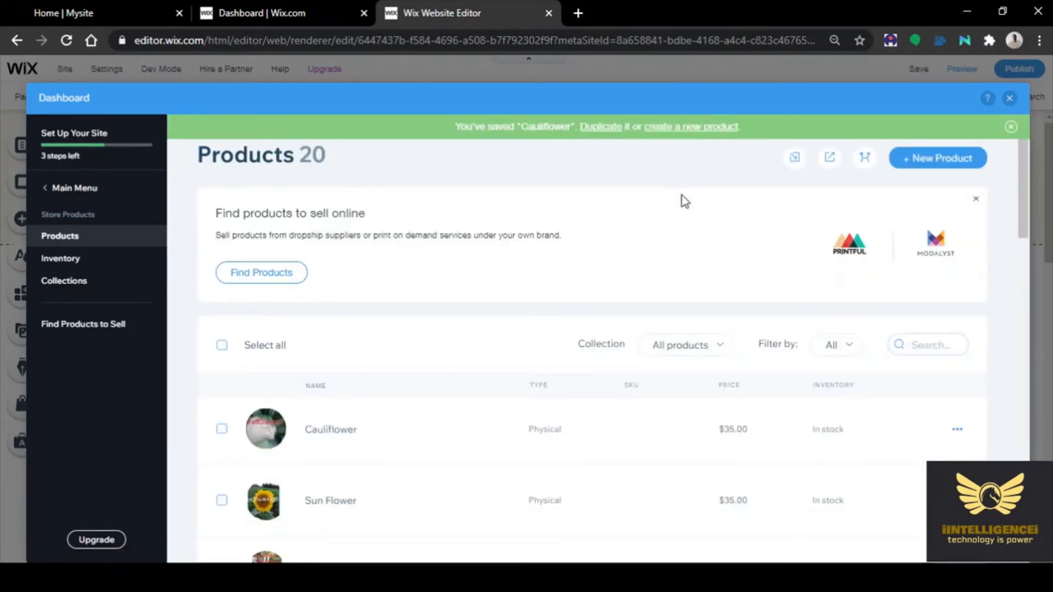
Start another physical product with the okra plant photo WhatsApp Image 2021-03-24 at 2.36.26 PM
left_click(926, 160)
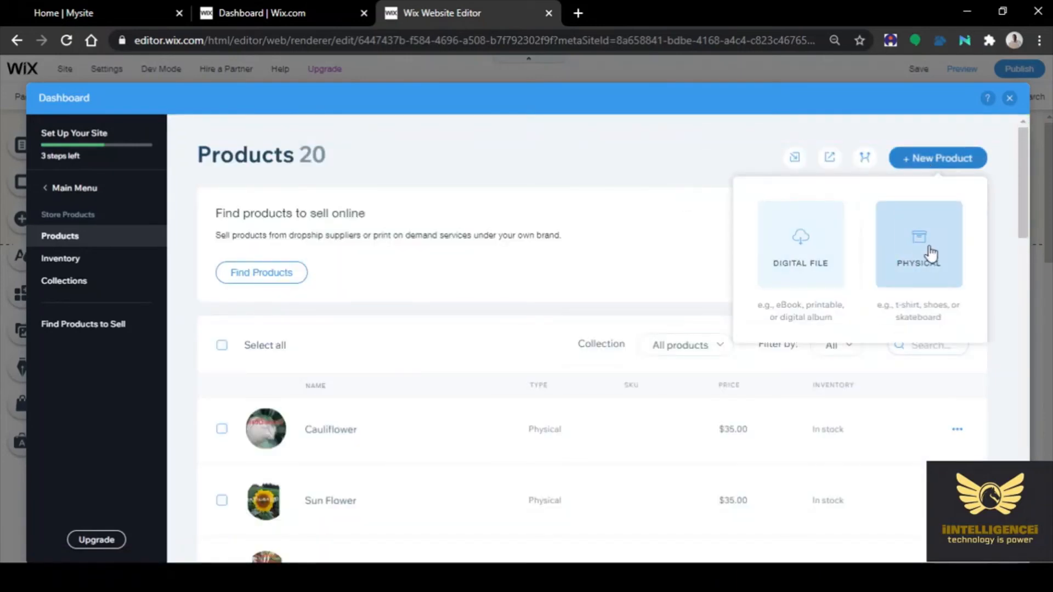
left_click(928, 251)
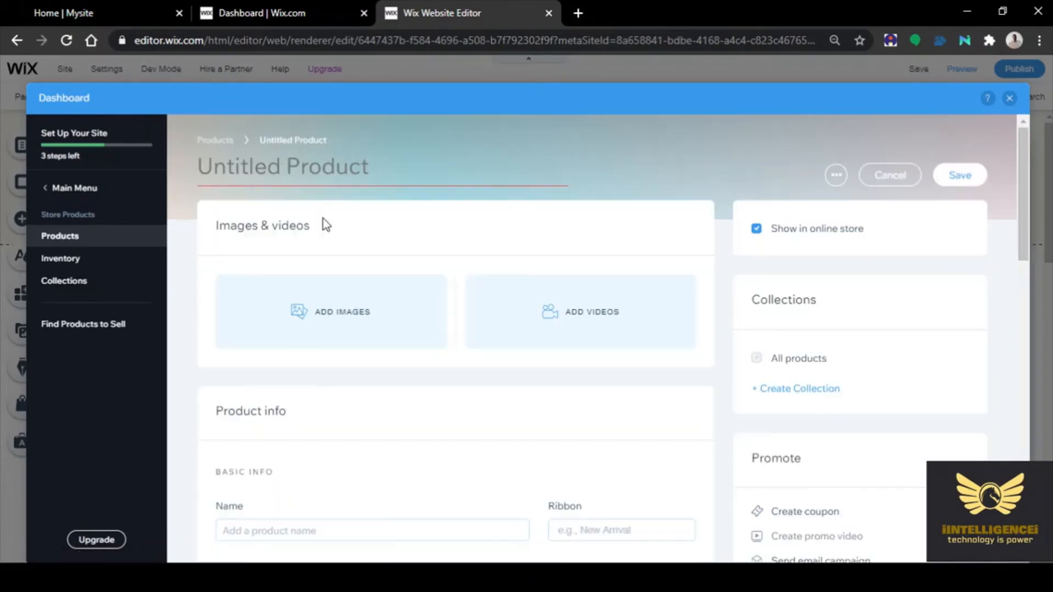
left_click(316, 321)
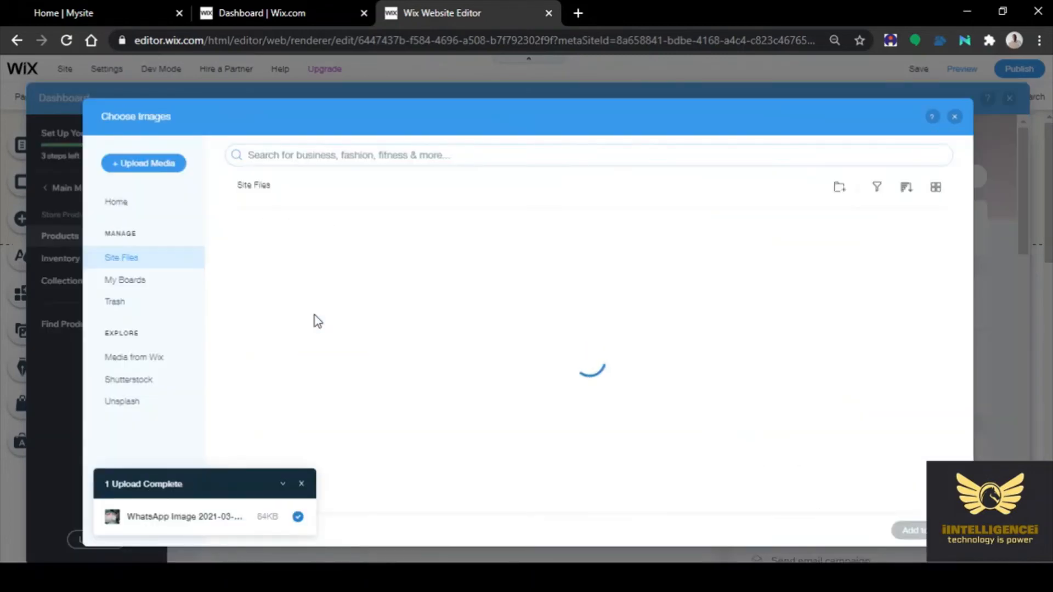
left_click(149, 162)
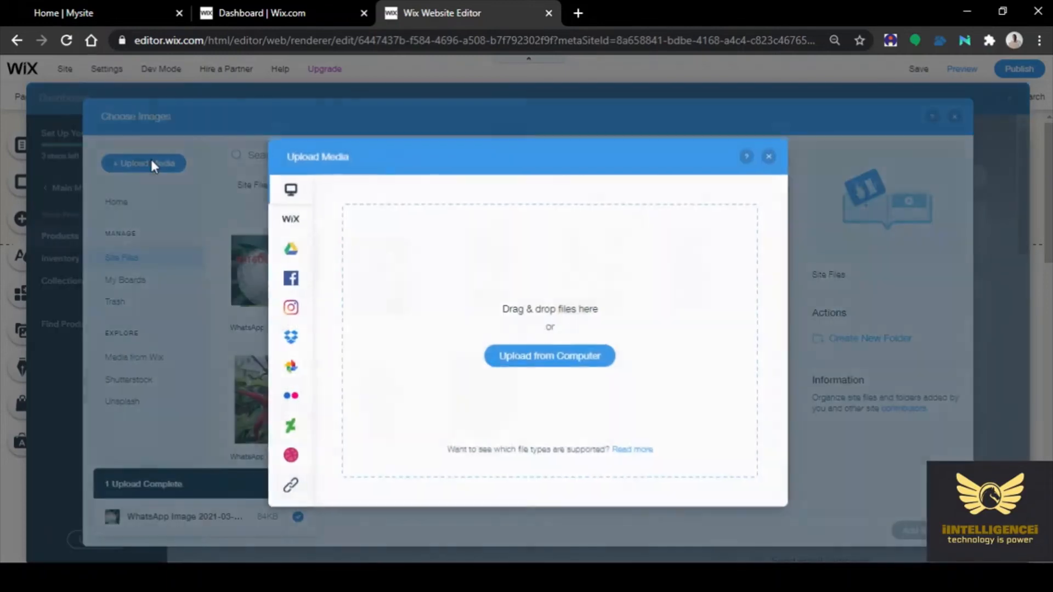
left_click(554, 360)
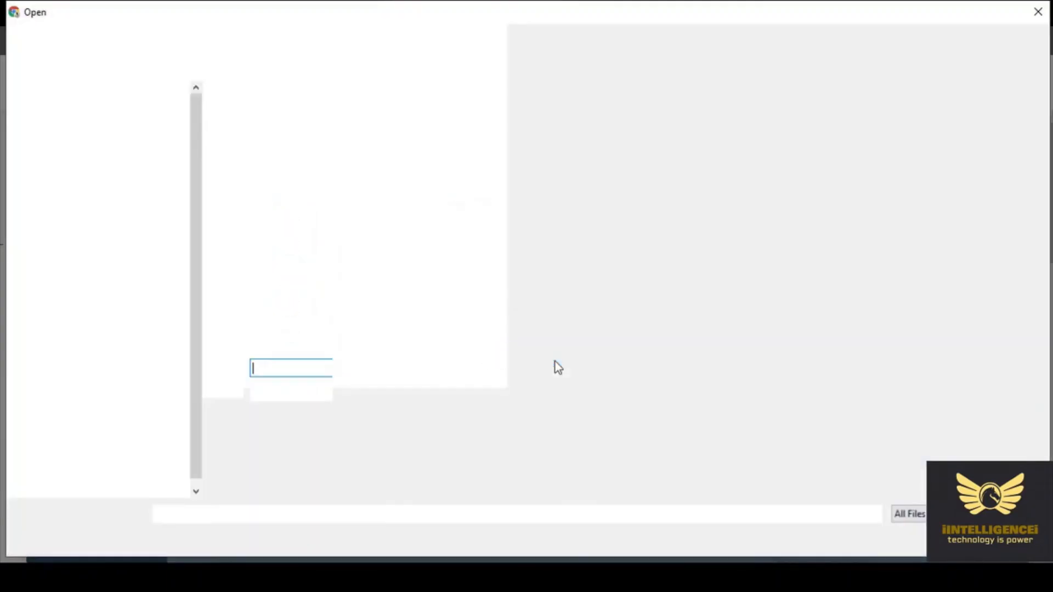
left_click(931, 268)
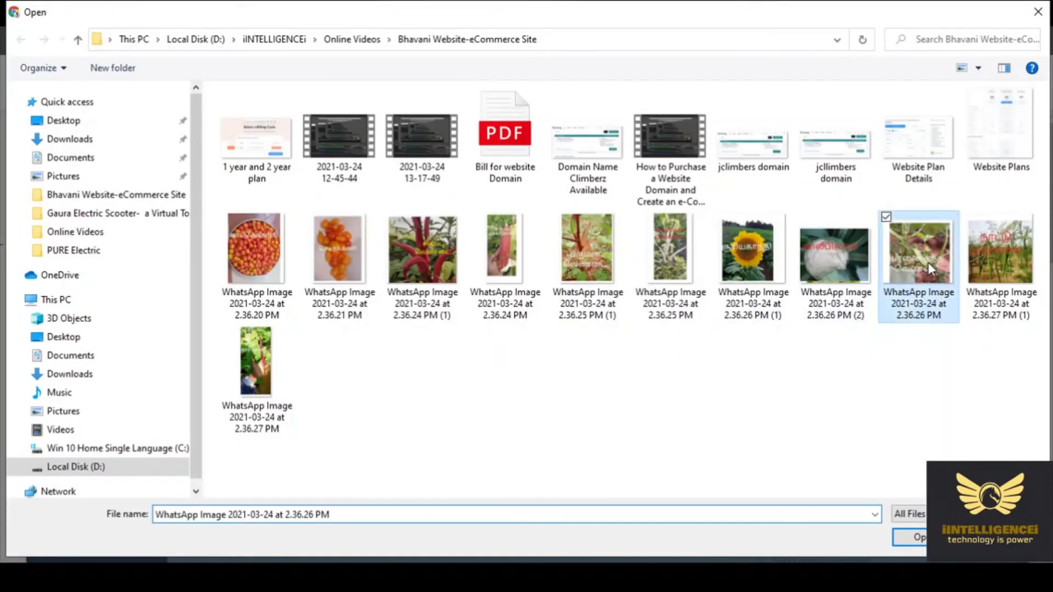
left_click(920, 535)
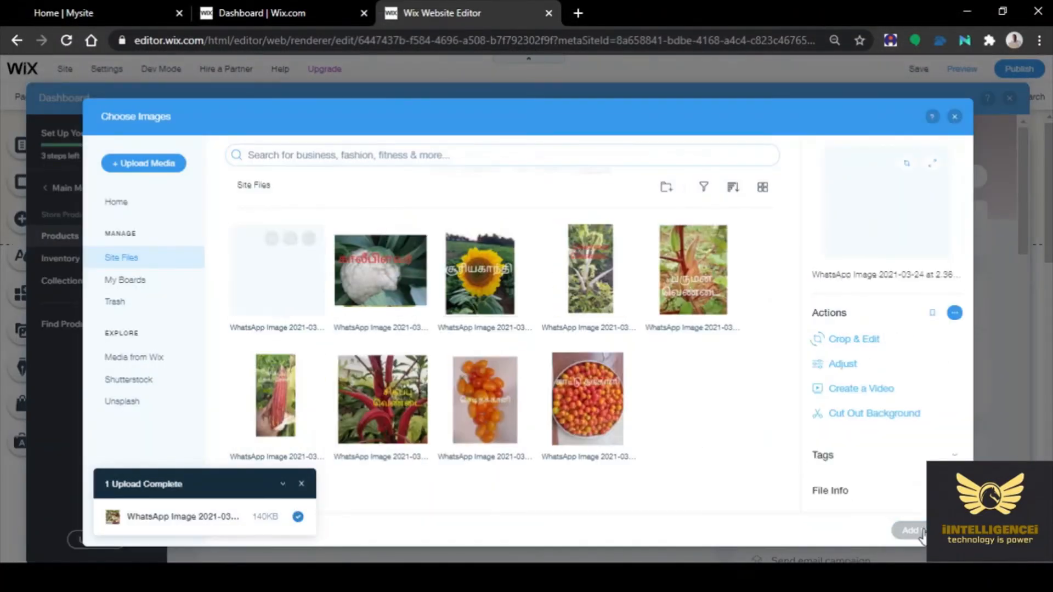
left_click(921, 531)
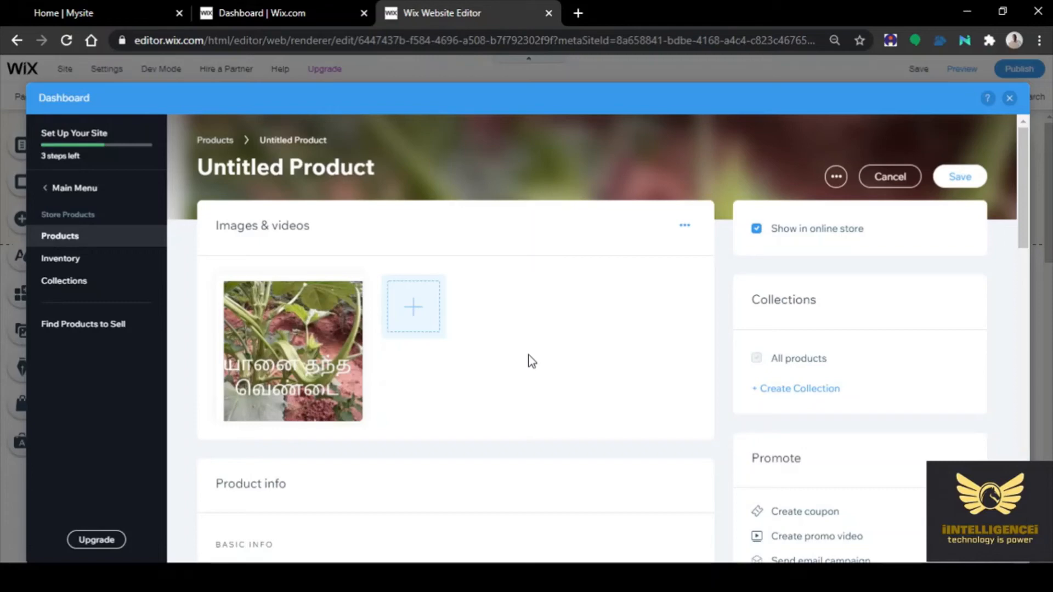
Name the product 'Elephant Musk Ladies Finger' and give it a New ribbon
scroll(529, 356, "down", 3)
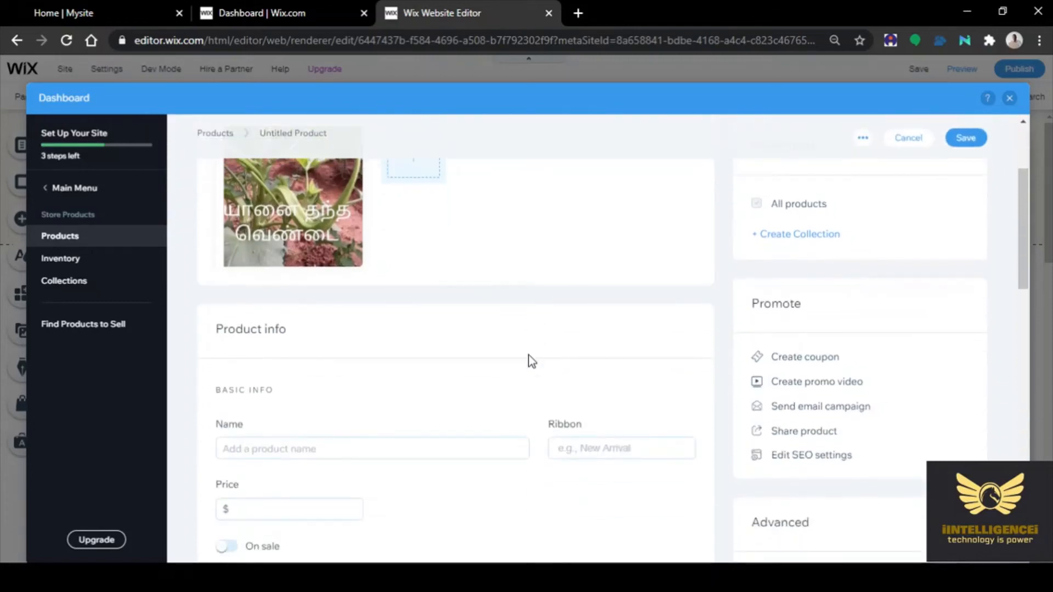
left_click(276, 447)
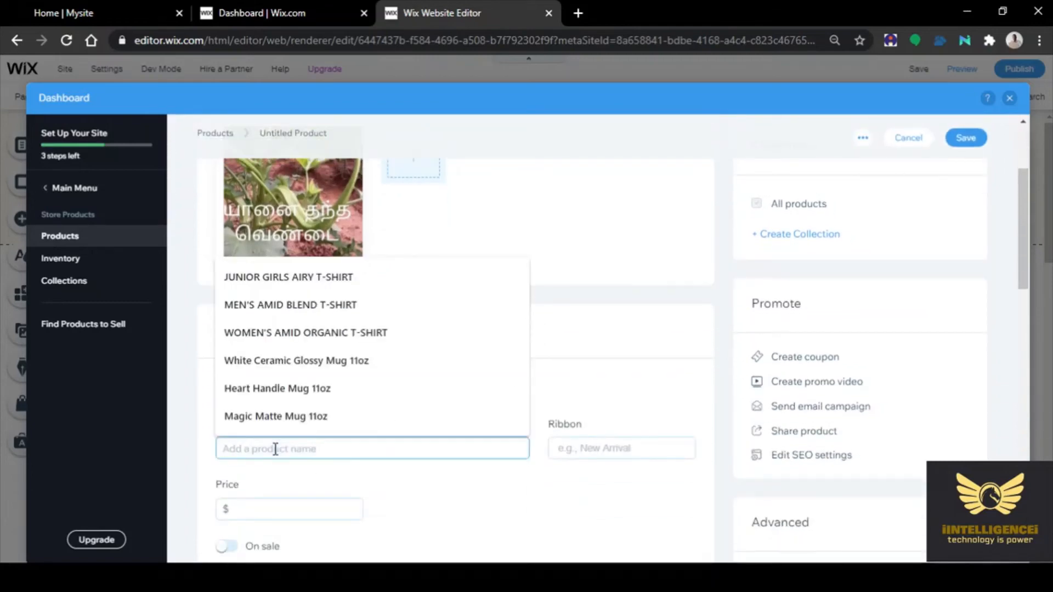
type("Elephan")
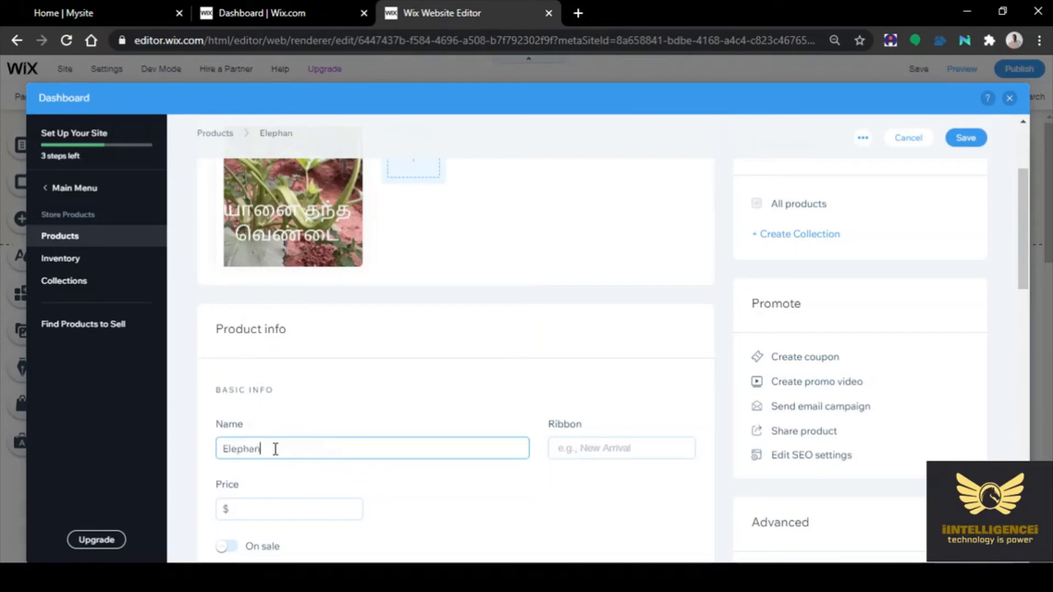
type("t Musk Ladies Finger")
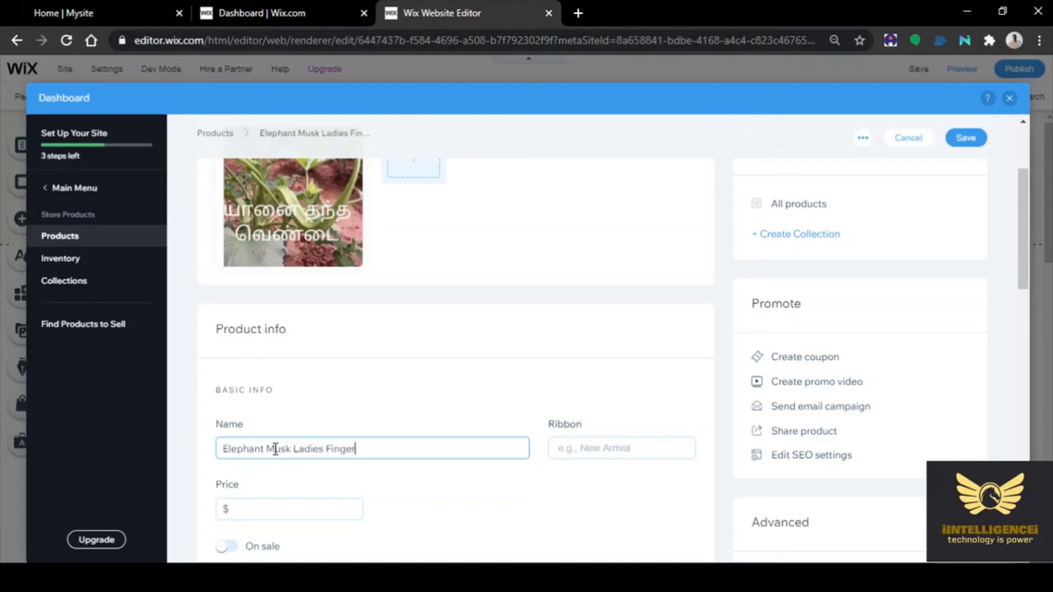
left_click(610, 449)
type("new")
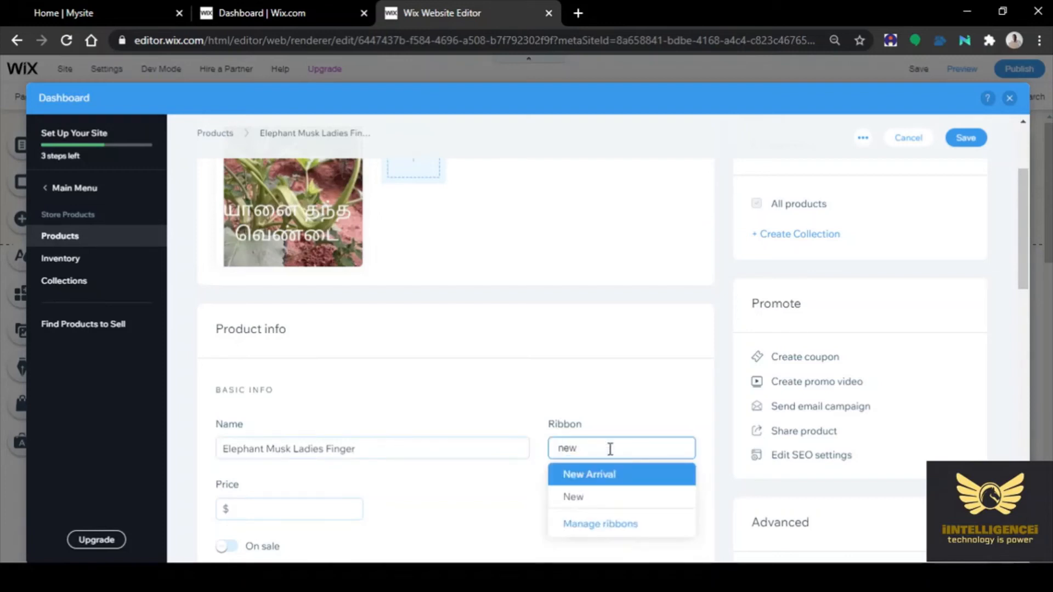
left_click(575, 497)
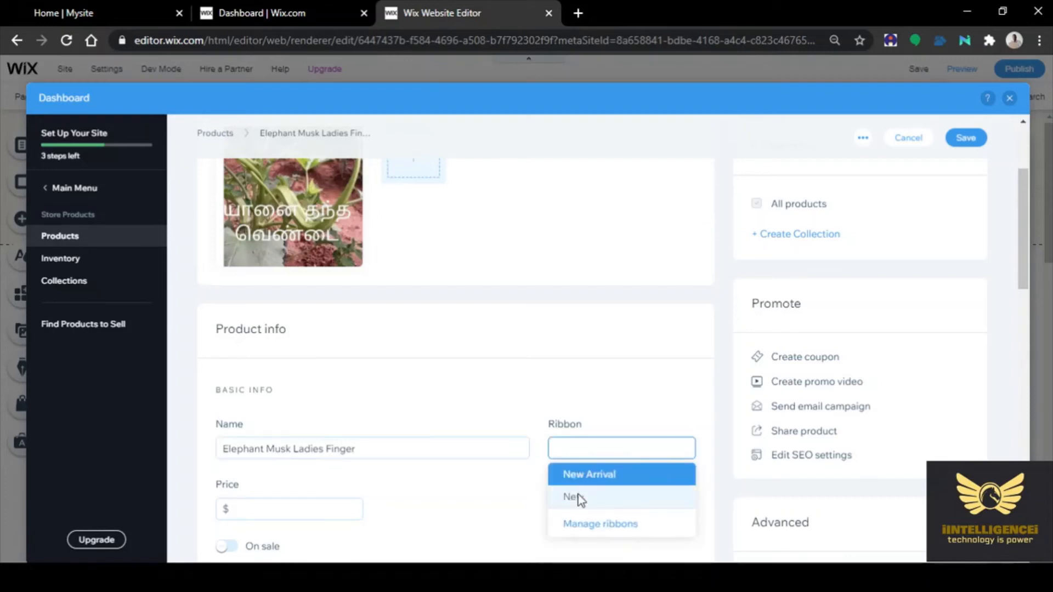
Price it at $35, mark it on sale and save the product
left_click(285, 505)
type("35")
left_click(555, 529)
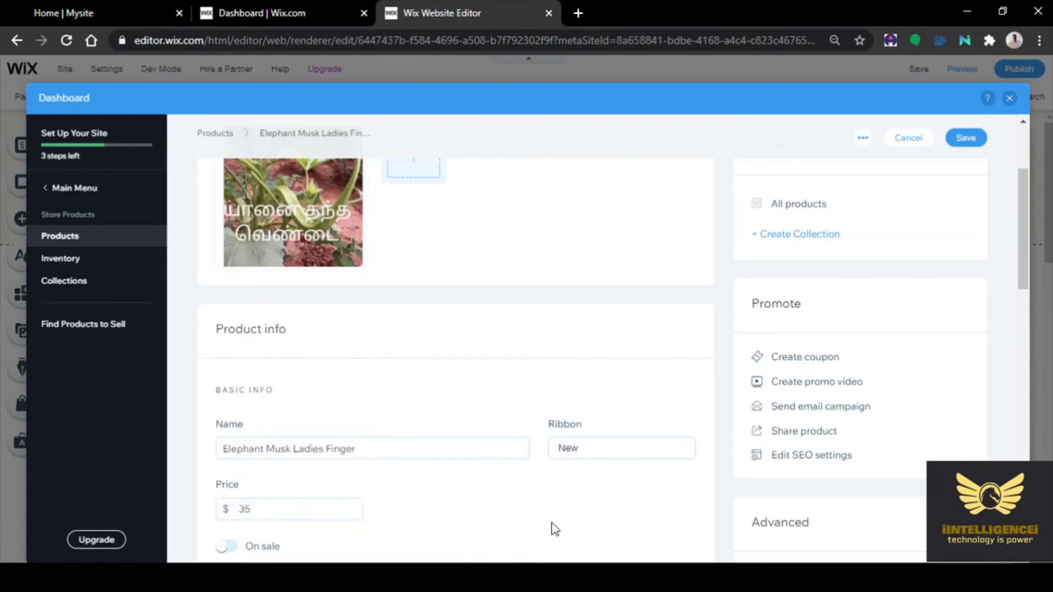
scroll(552, 510, "down", 6)
left_click(270, 246)
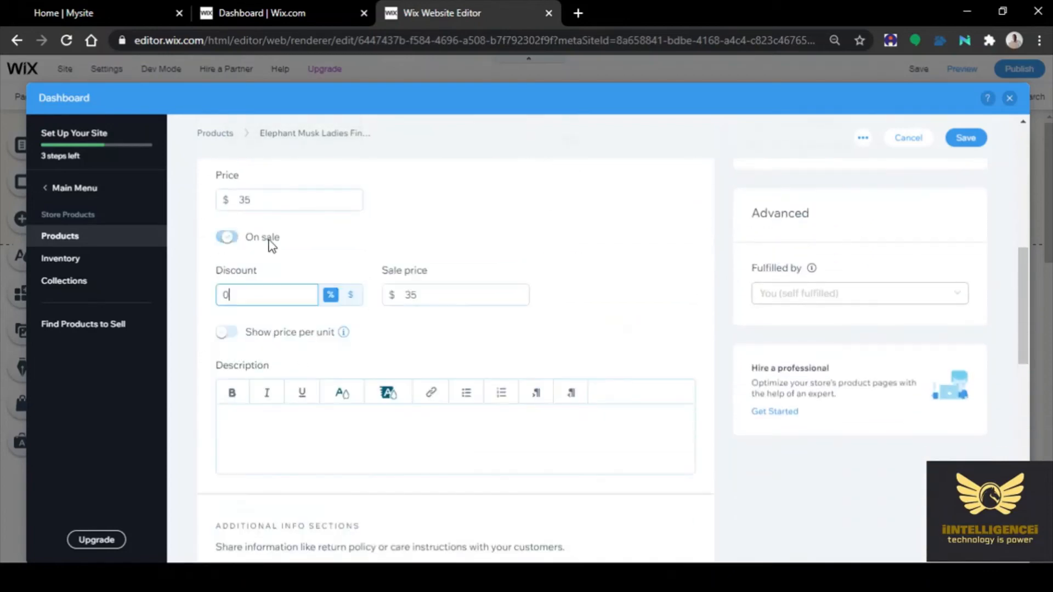
left_click(967, 142)
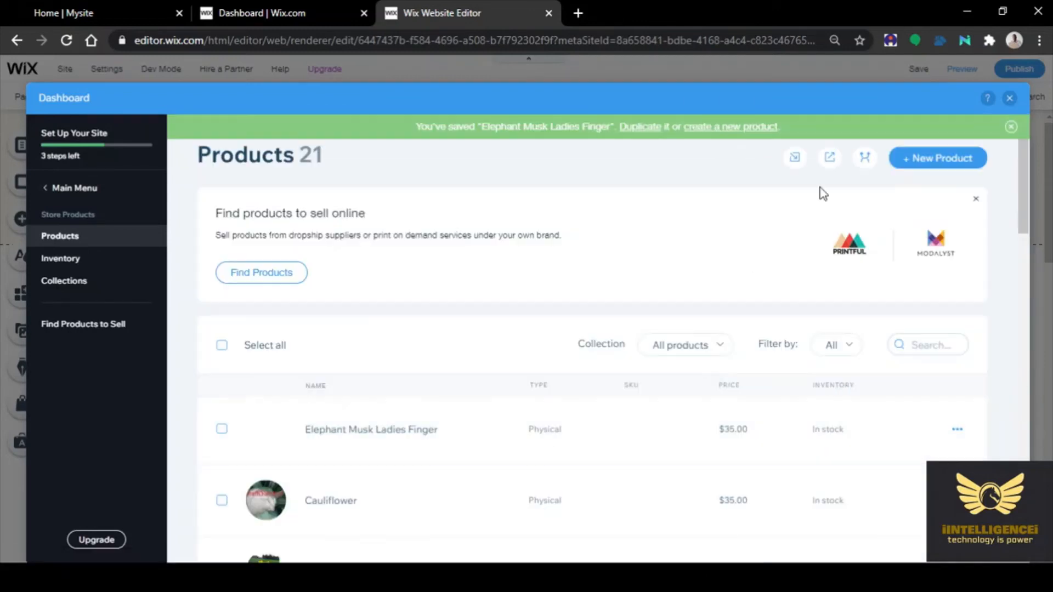
Start a new physical product with the photo WhatsApp Image 2021-03-24 at 2.36.27 PM (1)
left_click(916, 160)
left_click(913, 252)
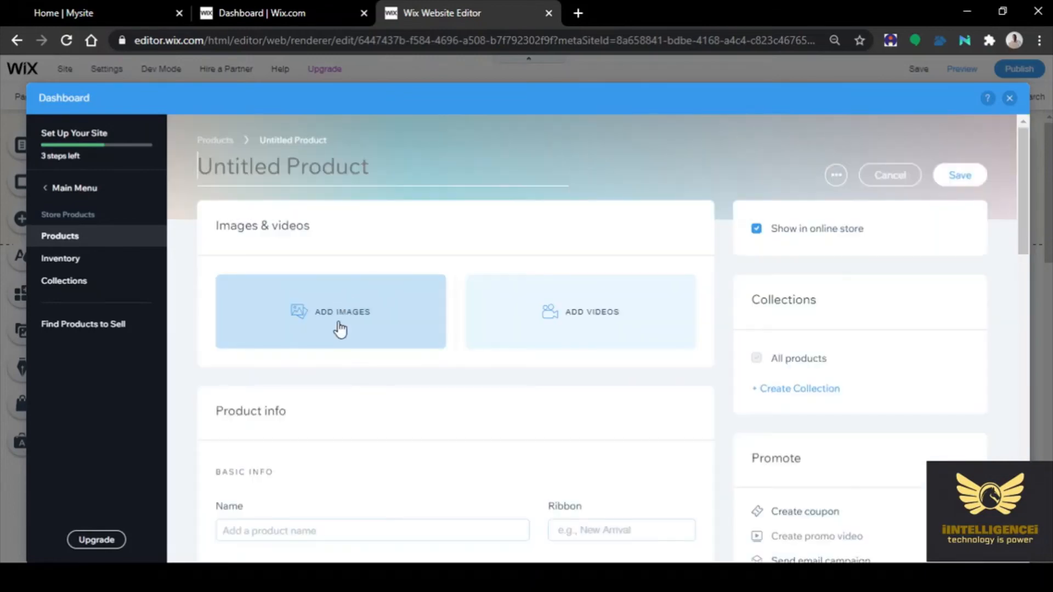
left_click(340, 328)
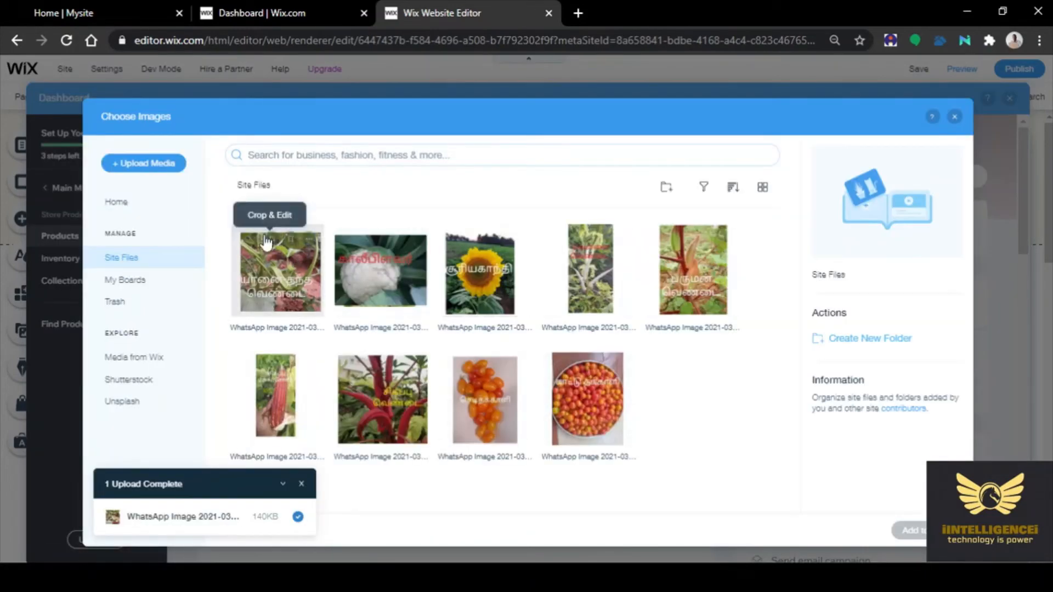
left_click(143, 163)
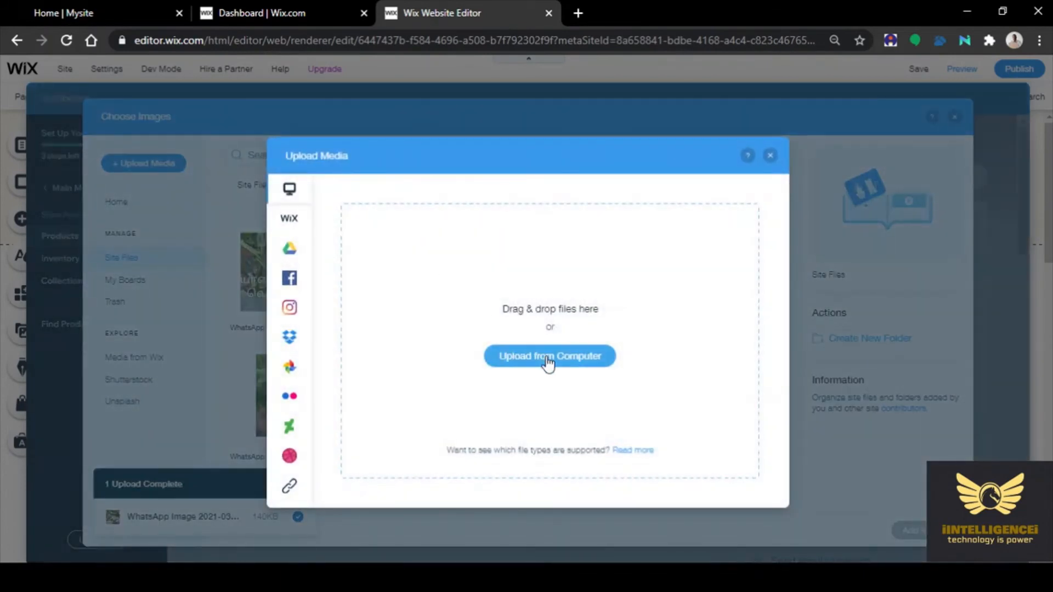
left_click(547, 357)
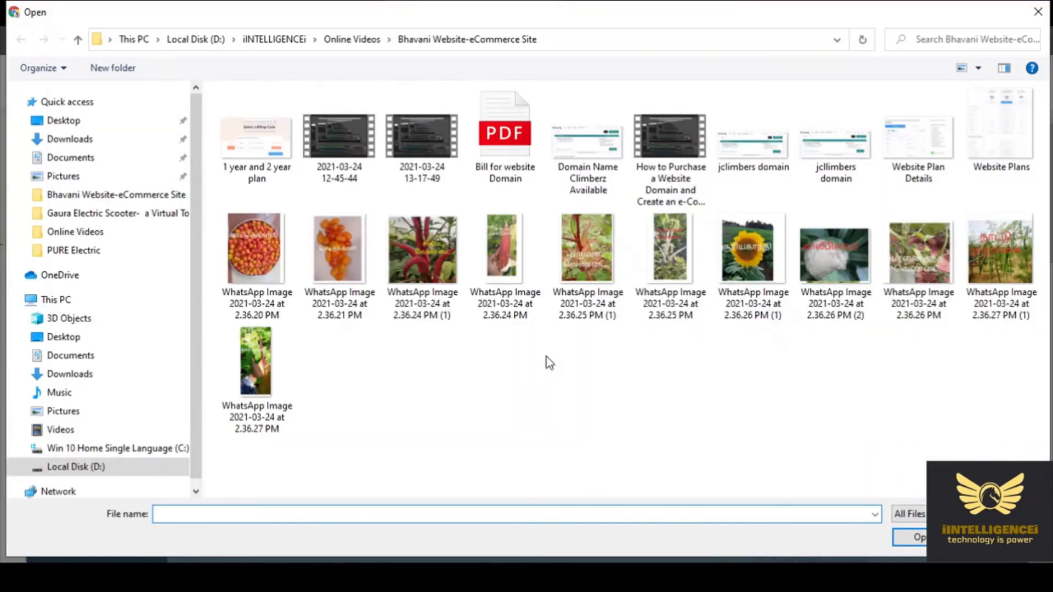
left_click(1002, 262)
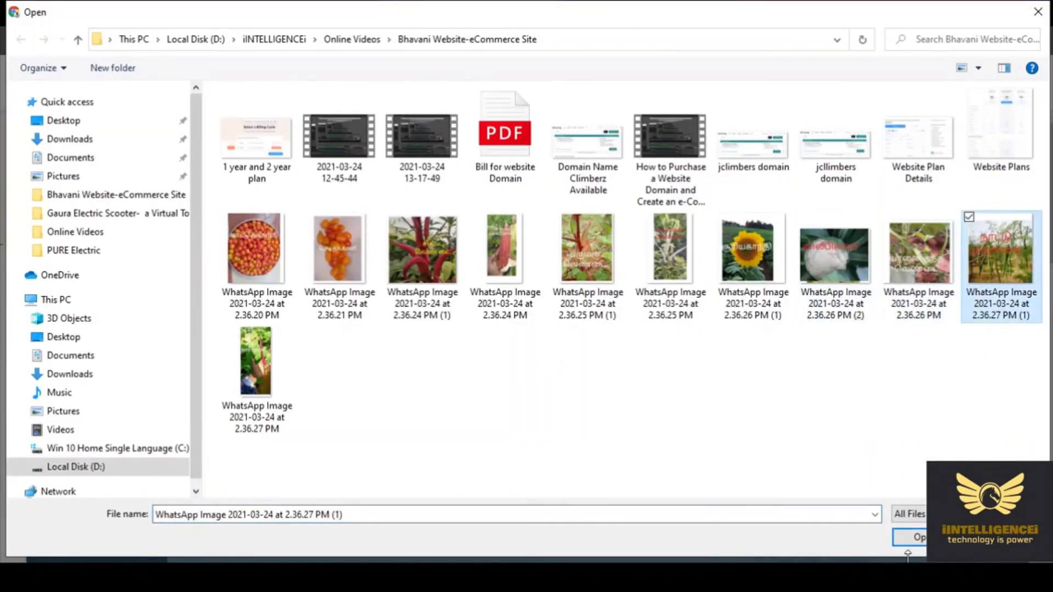
left_click(908, 549)
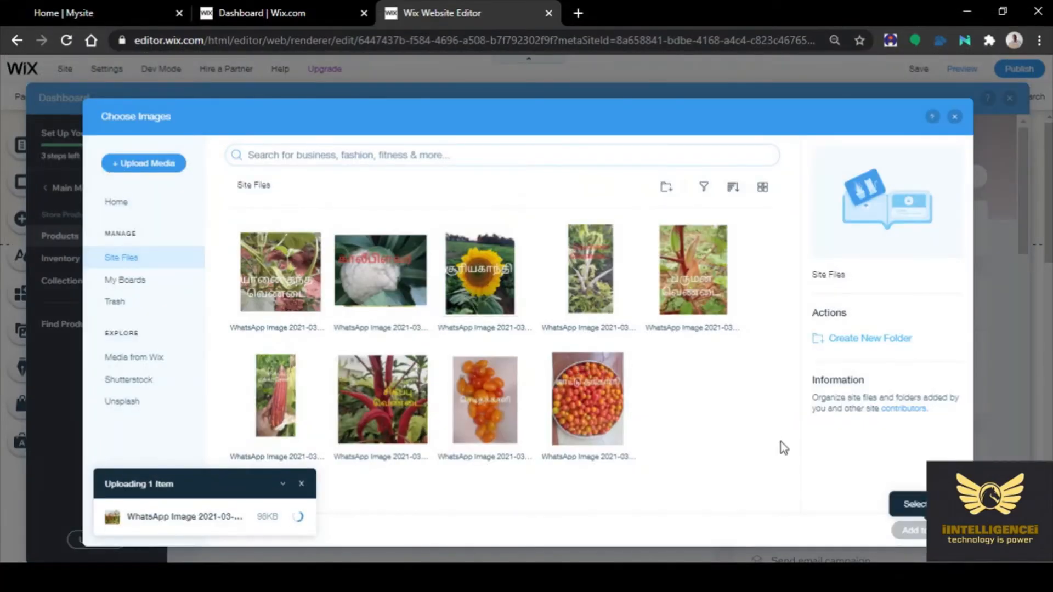
left_click(921, 534)
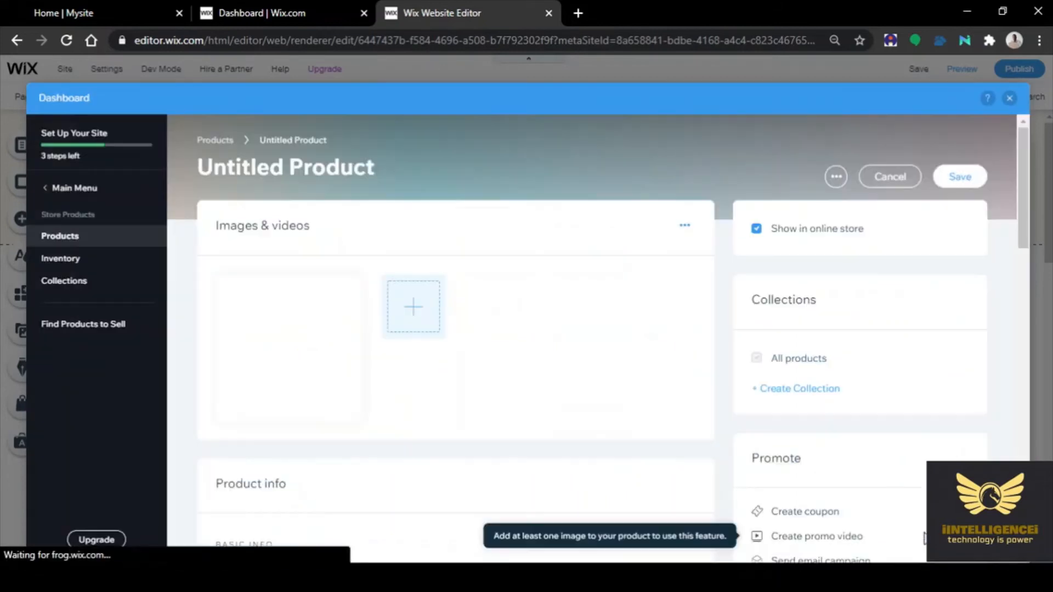
Name the product Country Murungai, price it at $35, mark it on sale and save
scroll(316, 520, "down", 4)
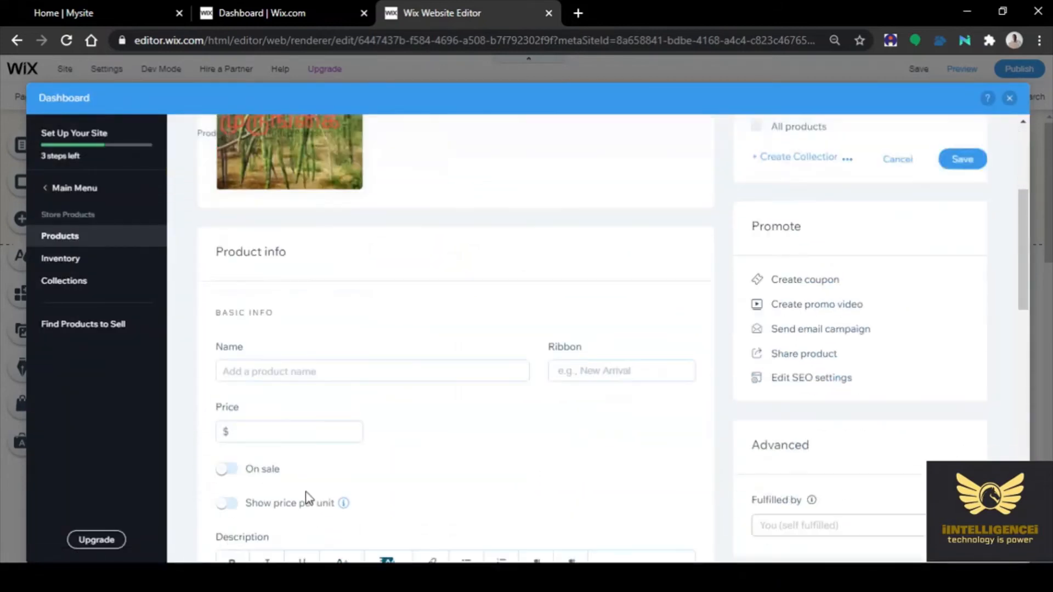
left_click(250, 371)
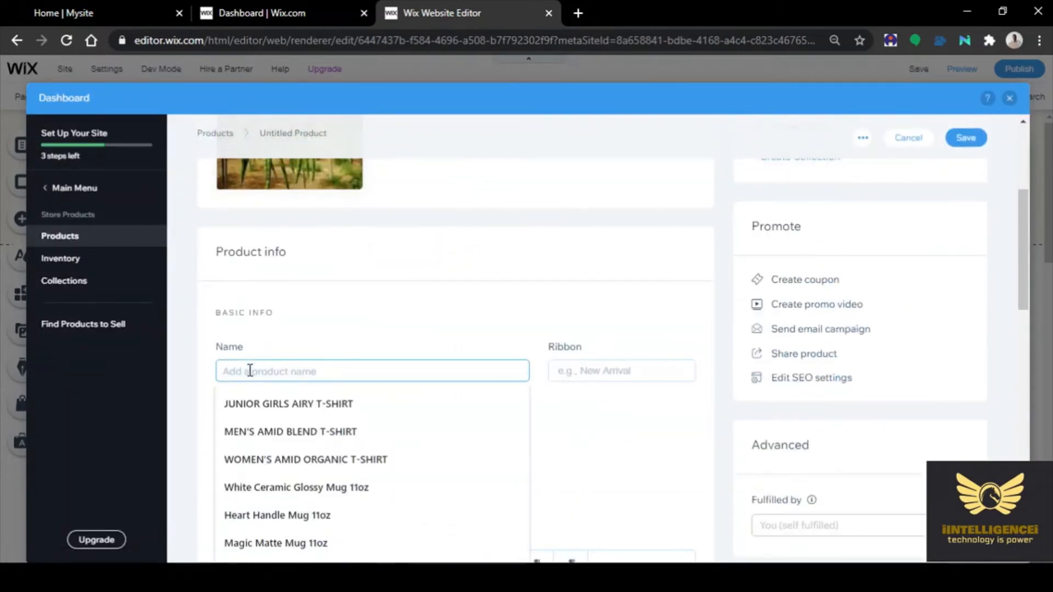
type("Coun")
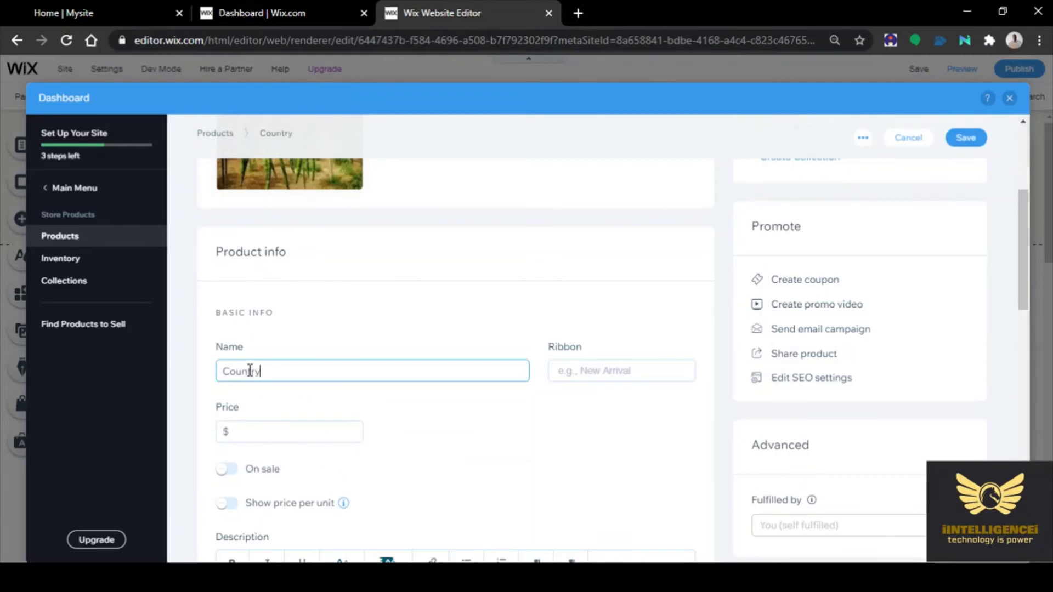
type("try Murungai")
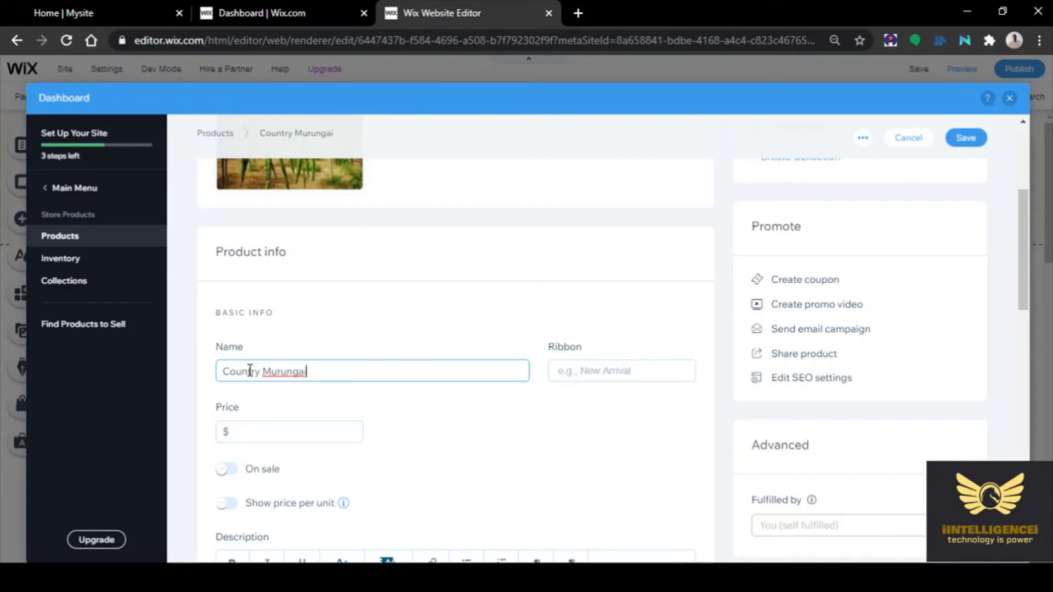
left_click(269, 433)
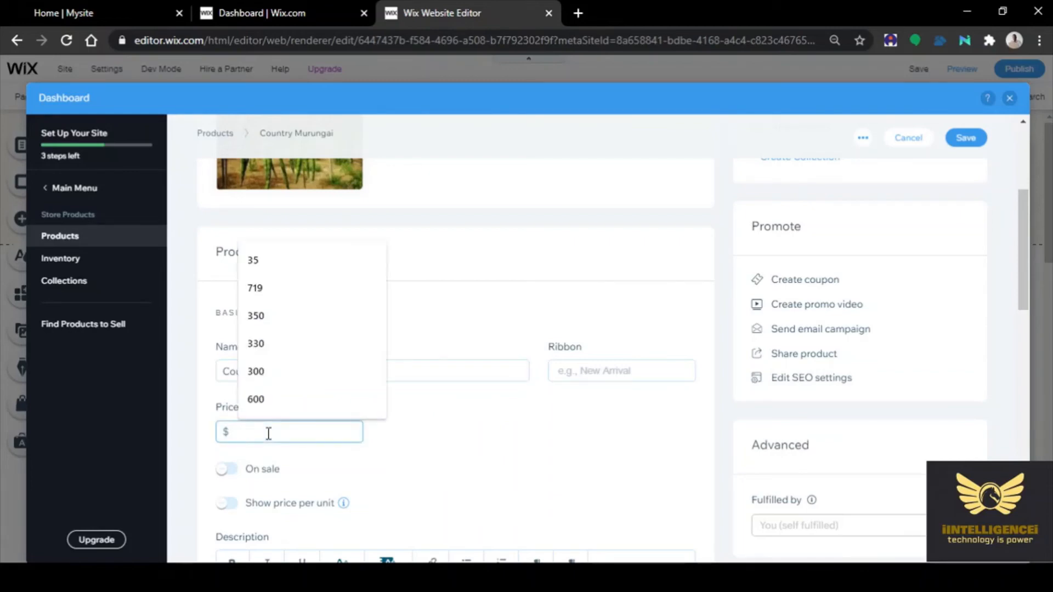
type("35")
left_click(459, 425)
scroll(385, 418, "down", 1)
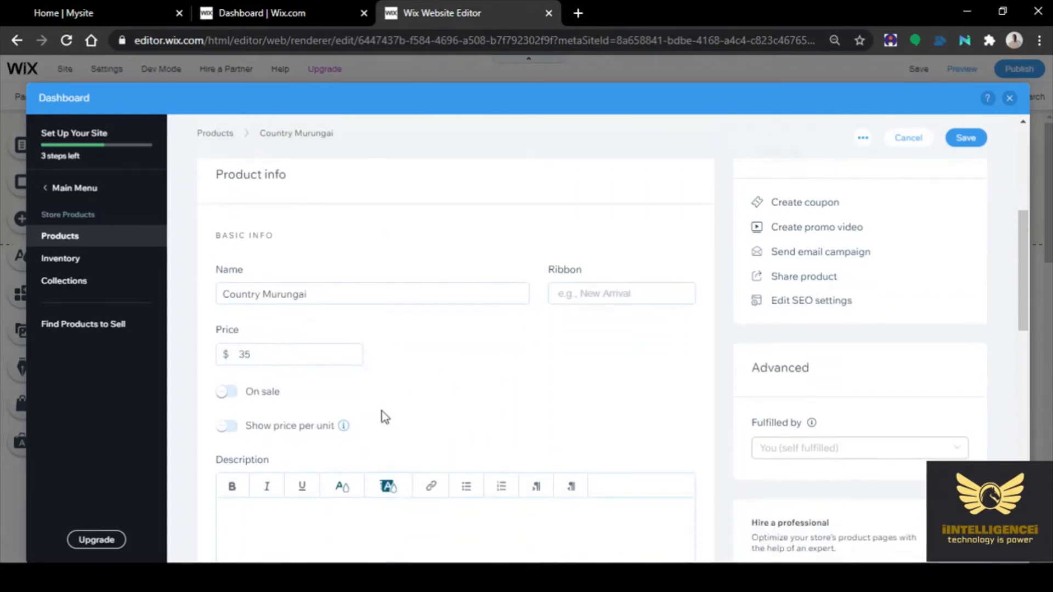
left_click(229, 391)
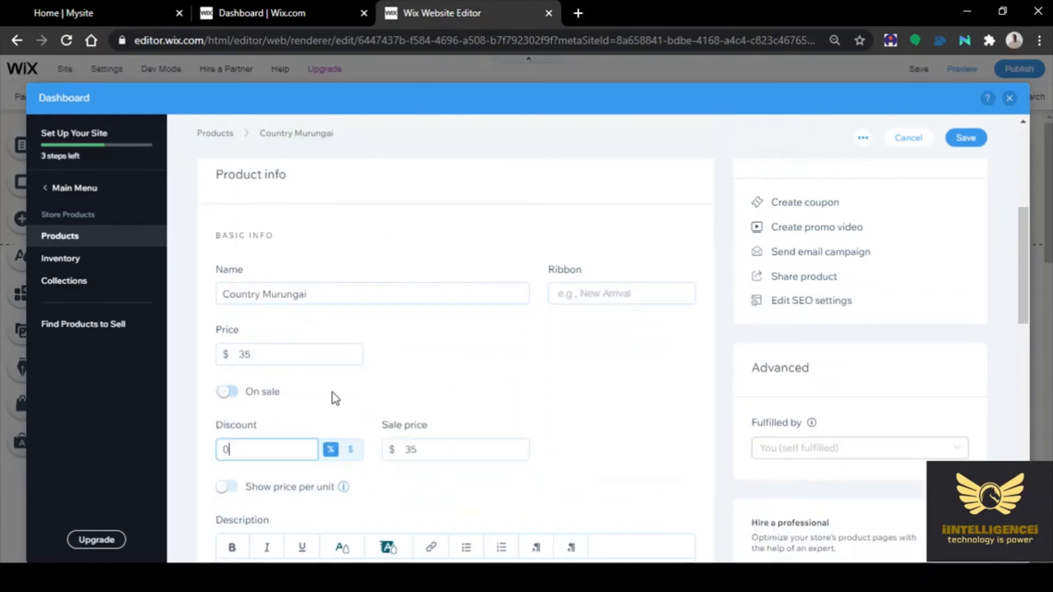
left_click(960, 140)
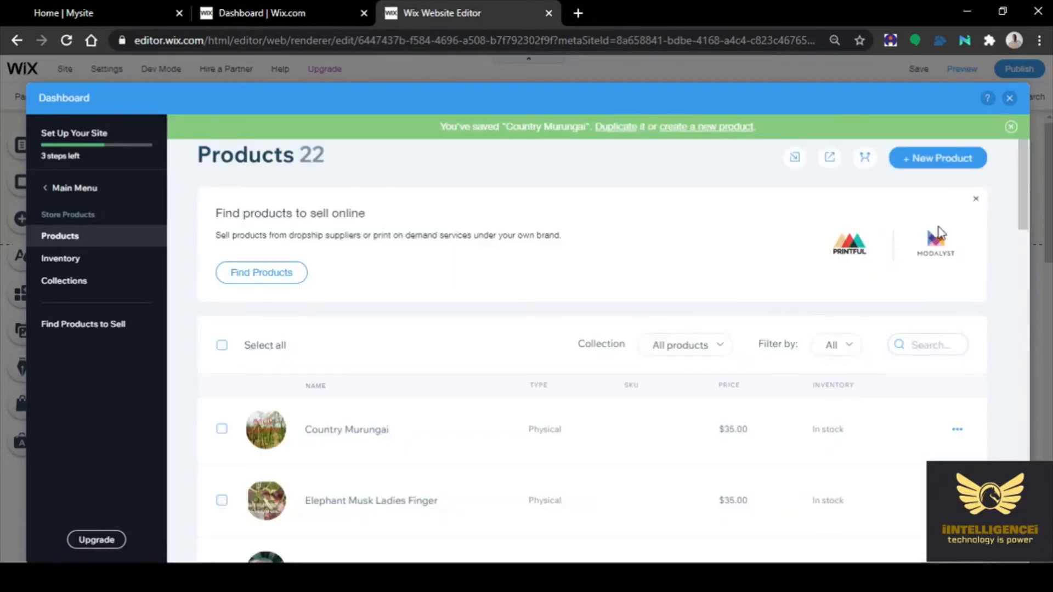
left_click(936, 159)
Make the new product physical and attach the red bean photo WhatsApp Image 2021-03-24 at 2.36.27 PM
left_click(910, 270)
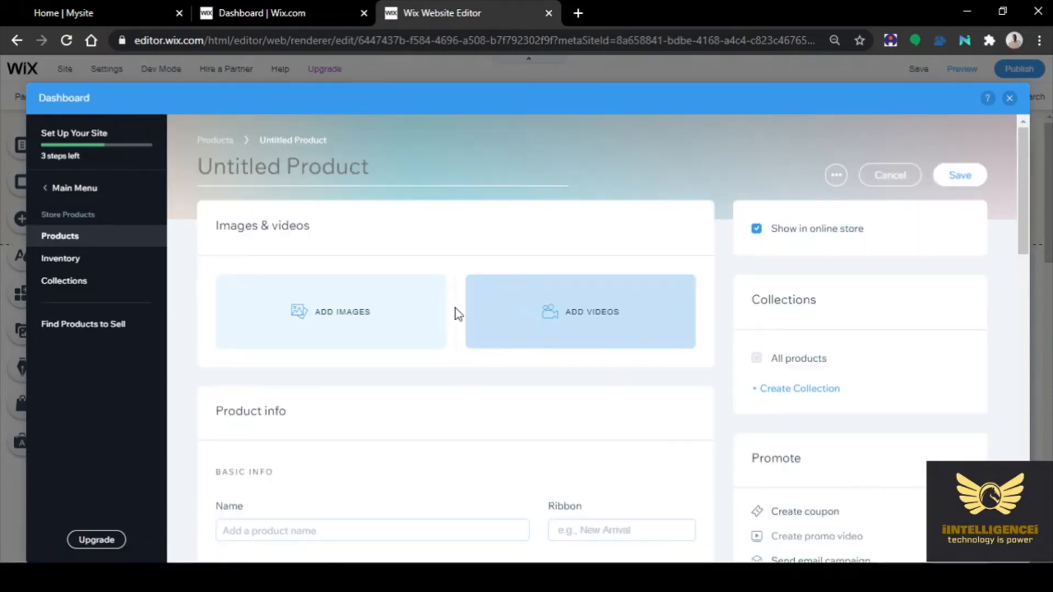
left_click(343, 323)
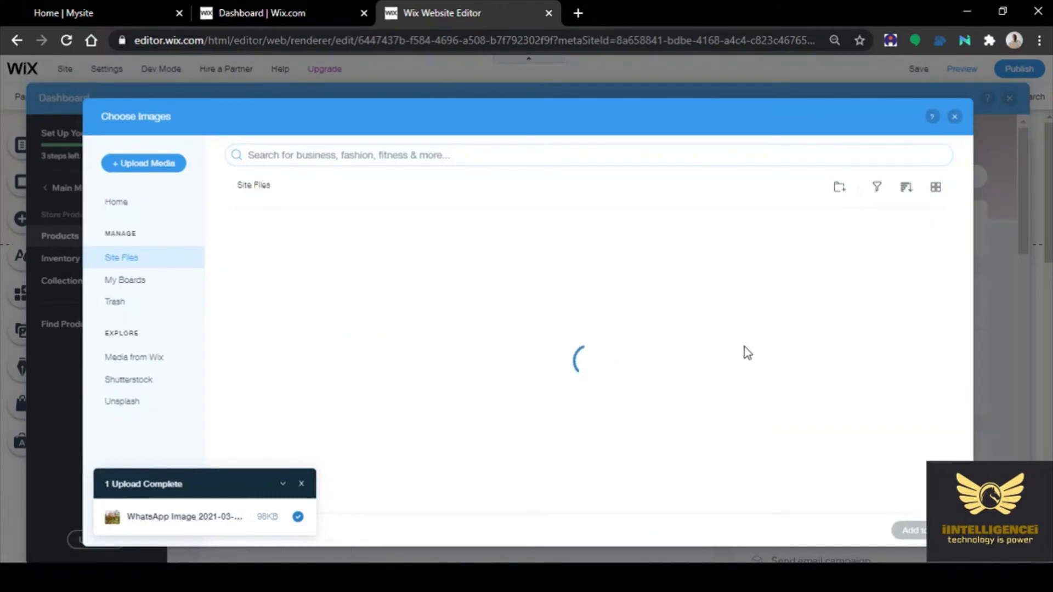
left_click(146, 164)
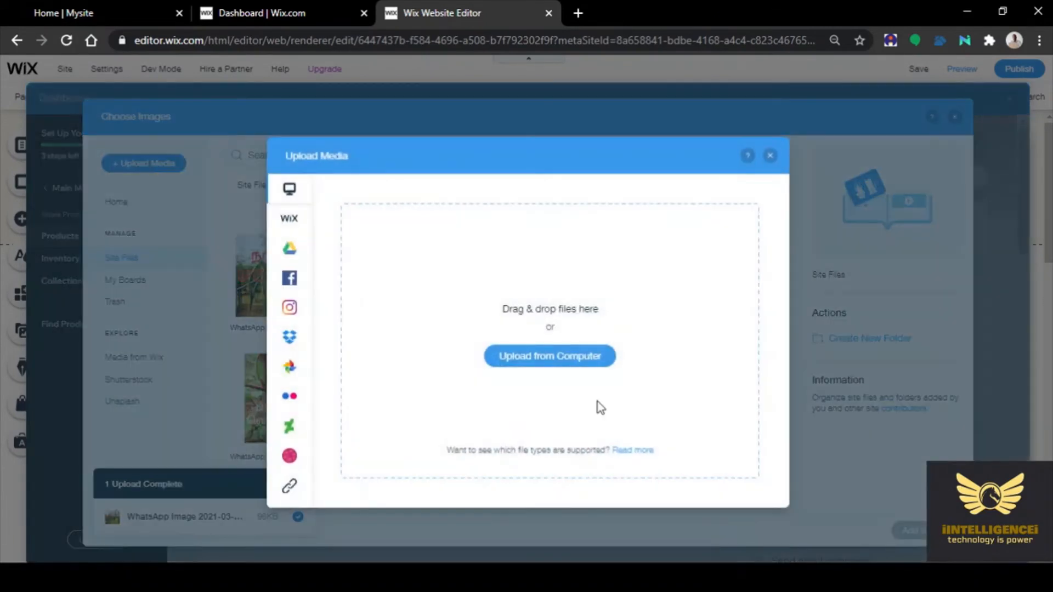
left_click(559, 367)
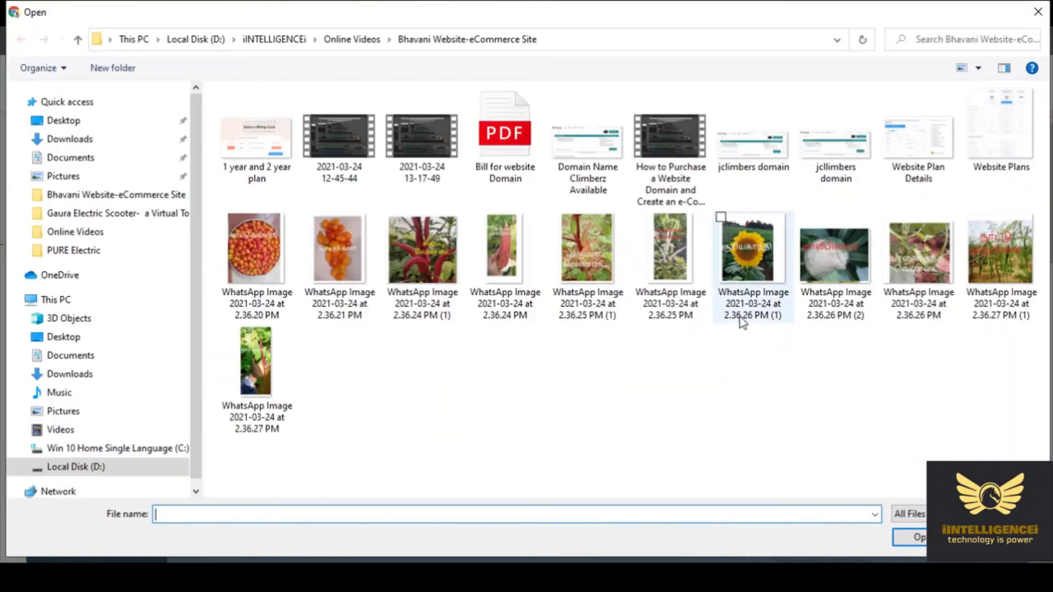
left_click(269, 372)
left_click(909, 538)
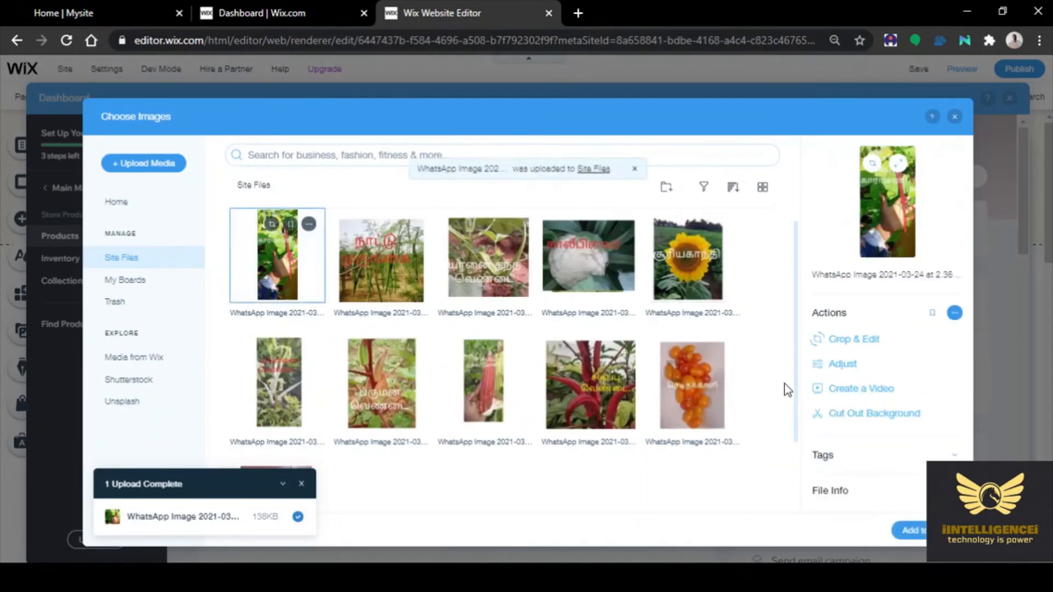
left_click(909, 530)
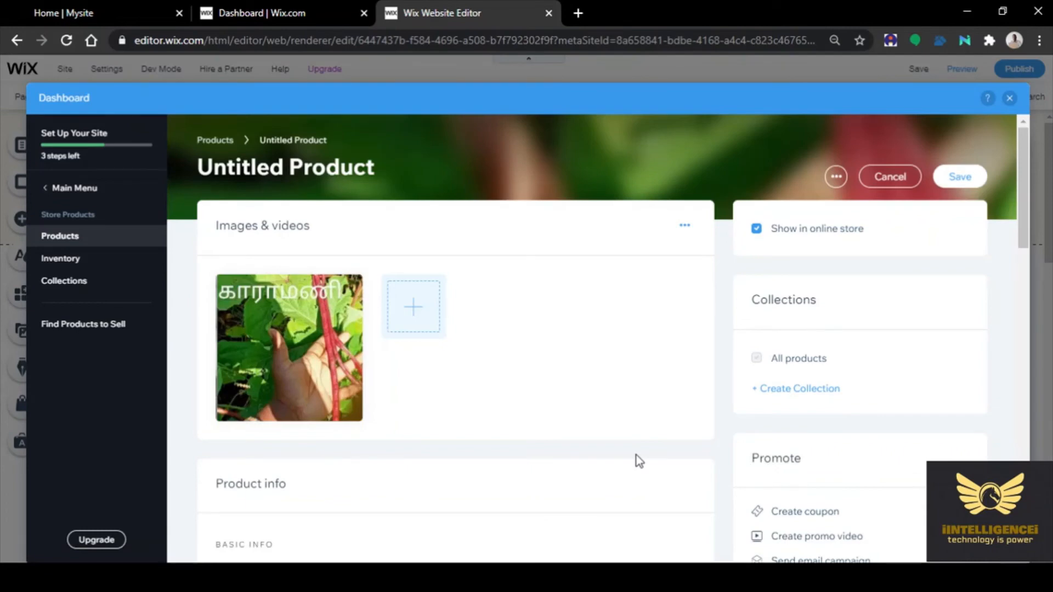
Name the product Karamani and set its price to $35
scroll(571, 463, "down", 4)
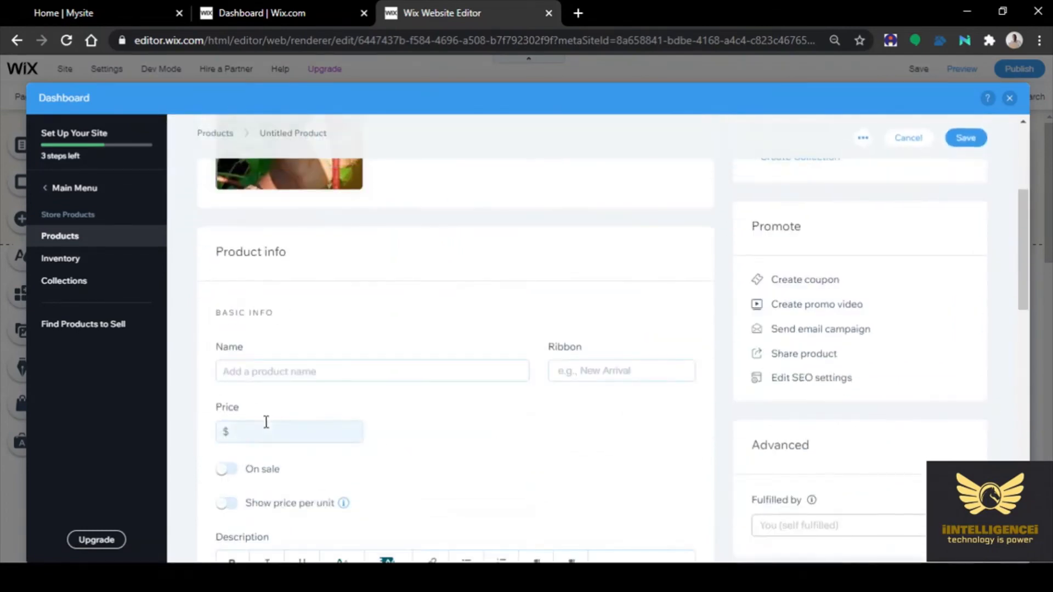
left_click(255, 377)
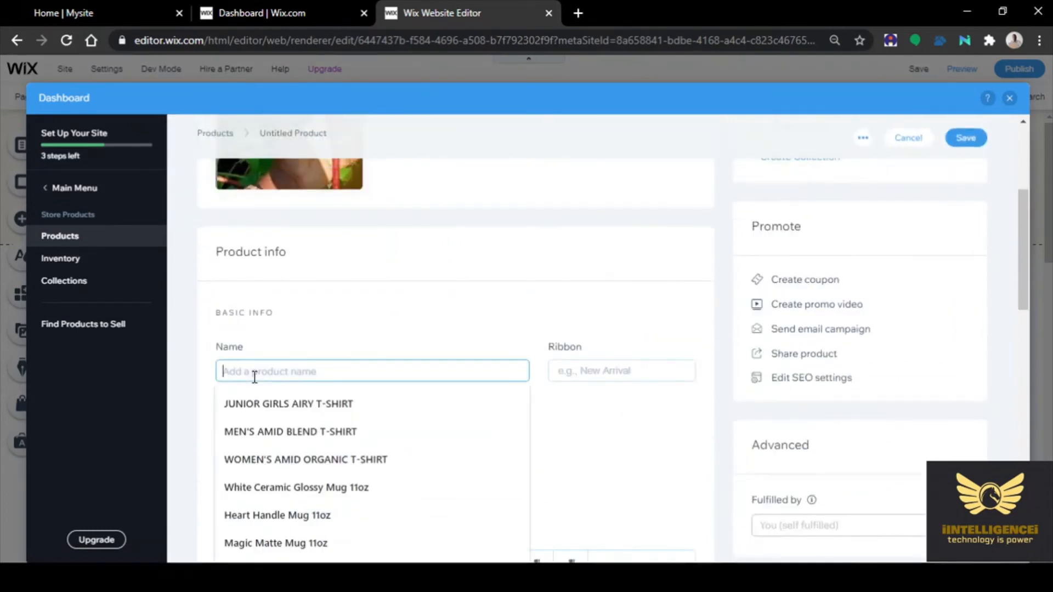
type("Karamani")
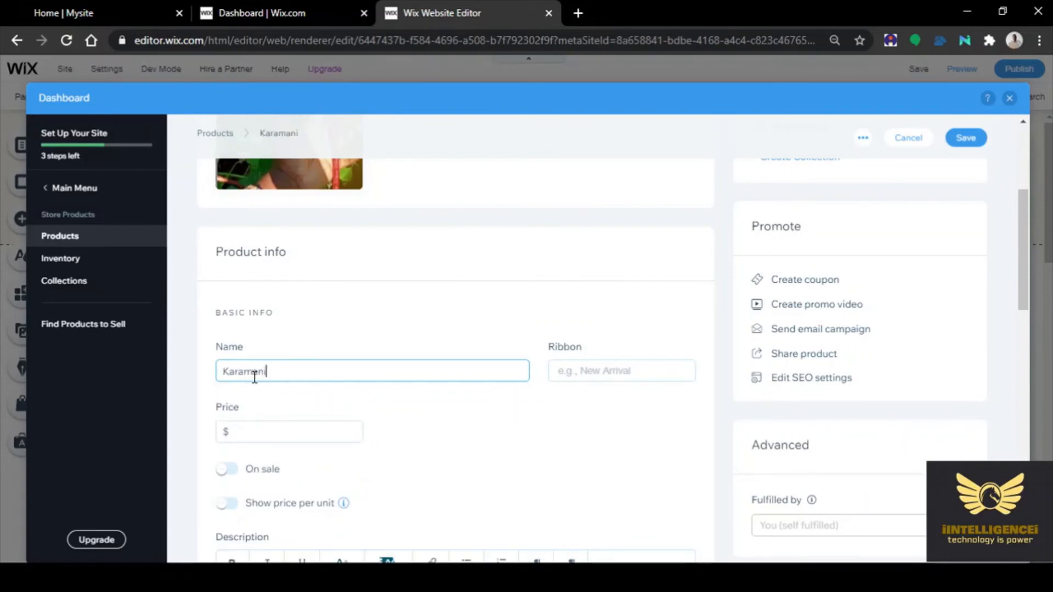
left_click(407, 428)
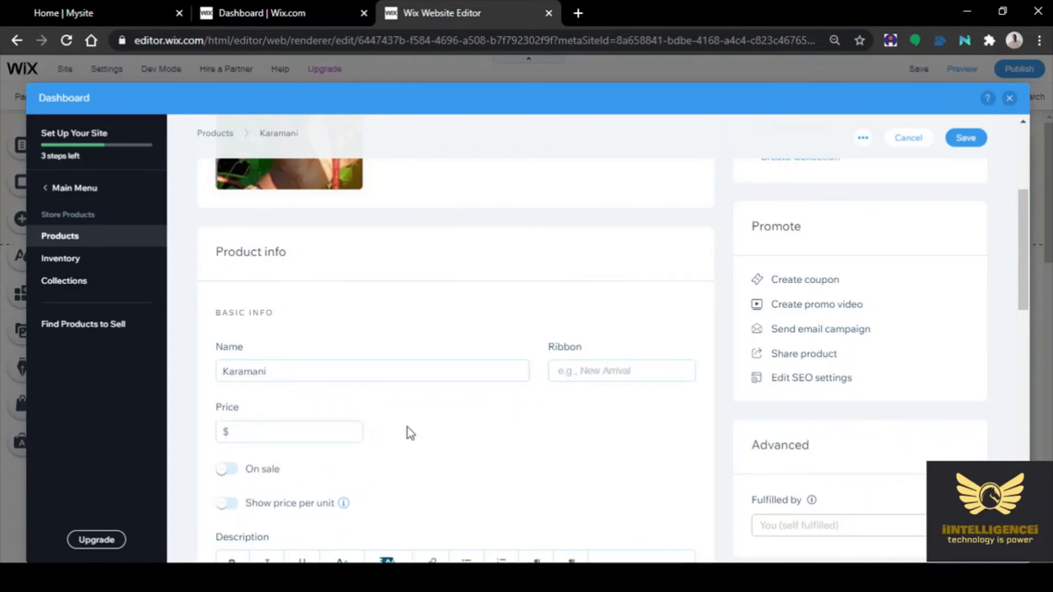
left_click(289, 439)
type("35")
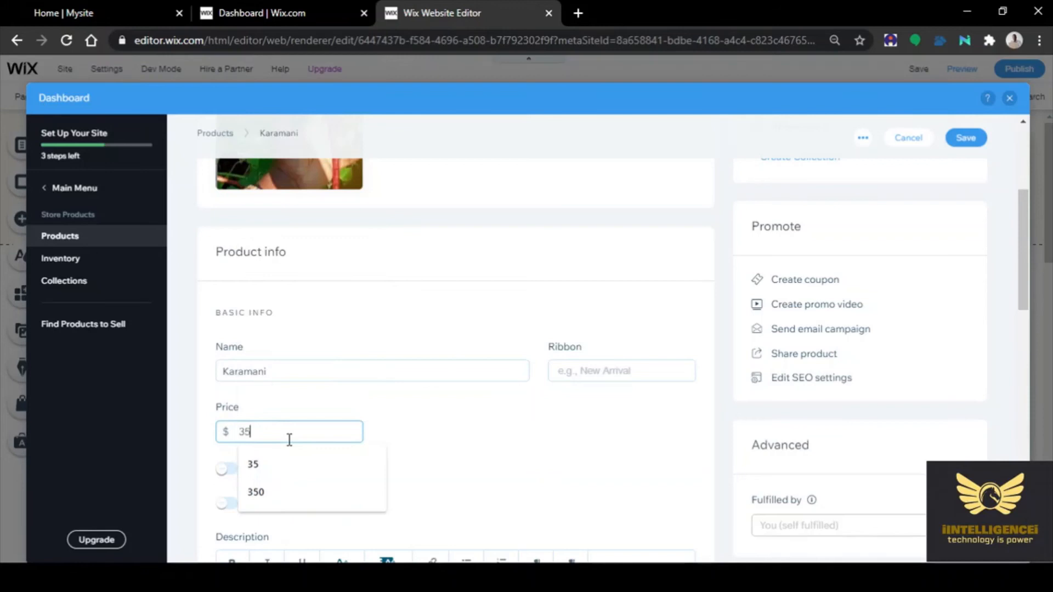
left_click(562, 414)
Mark Karamani as on sale, review the rest of the form and save it
scroll(562, 416, "down", 1)
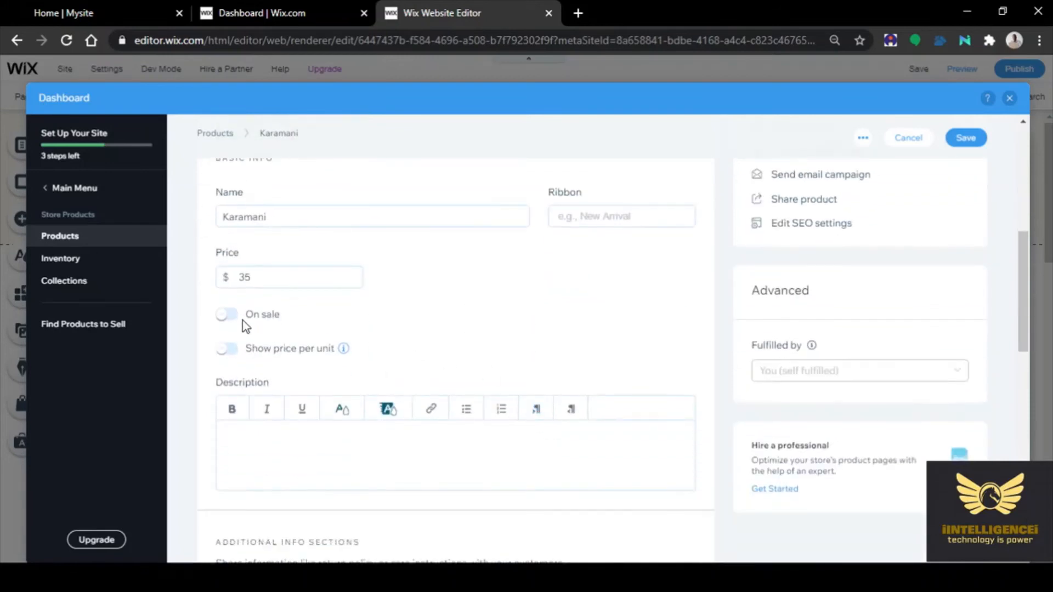
left_click(235, 320)
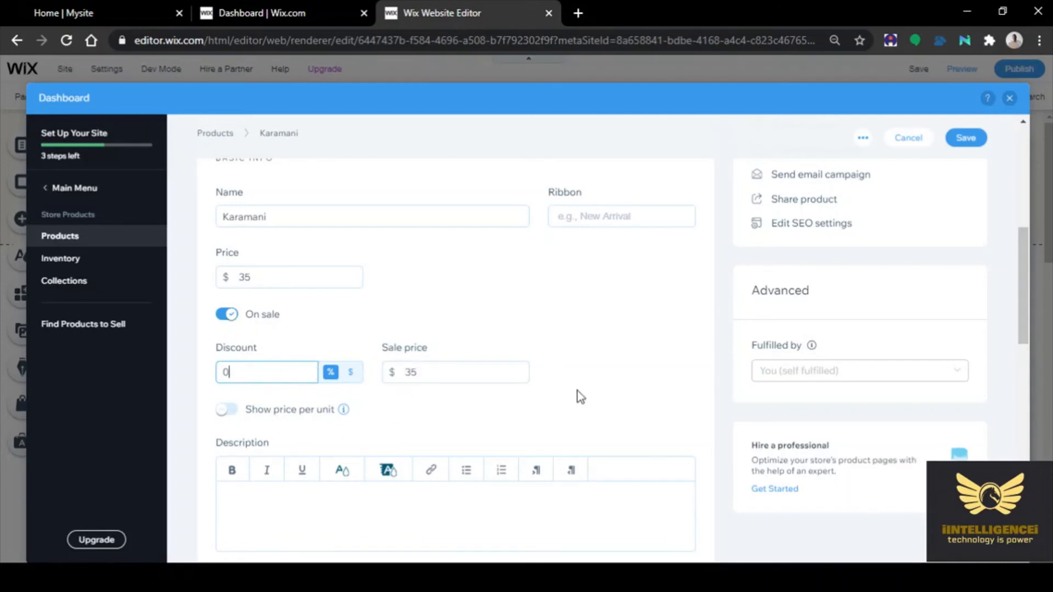
scroll(251, 332, "down", 4)
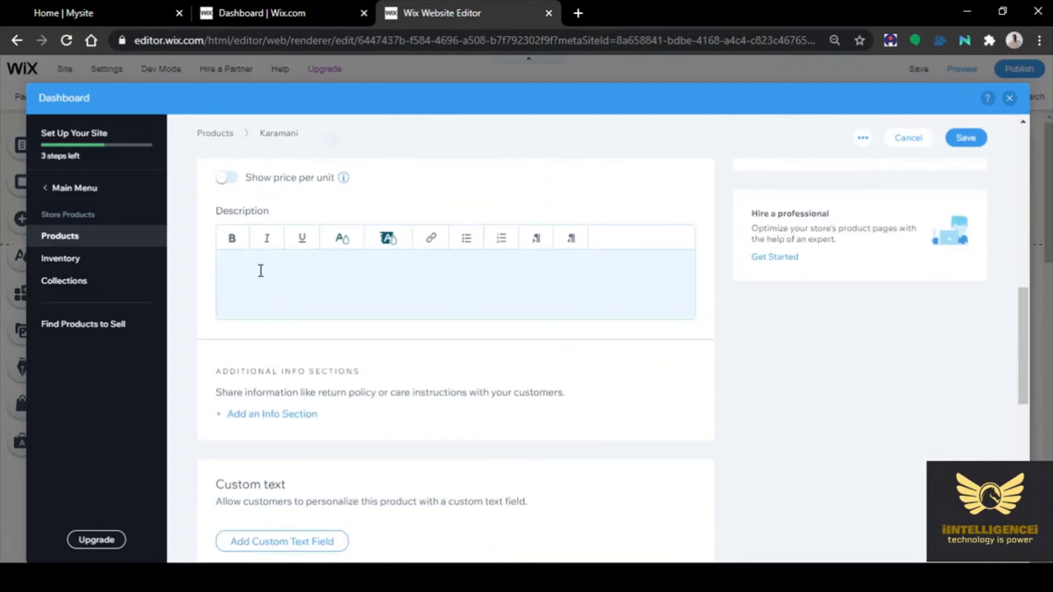
scroll(685, 317, "down", 3)
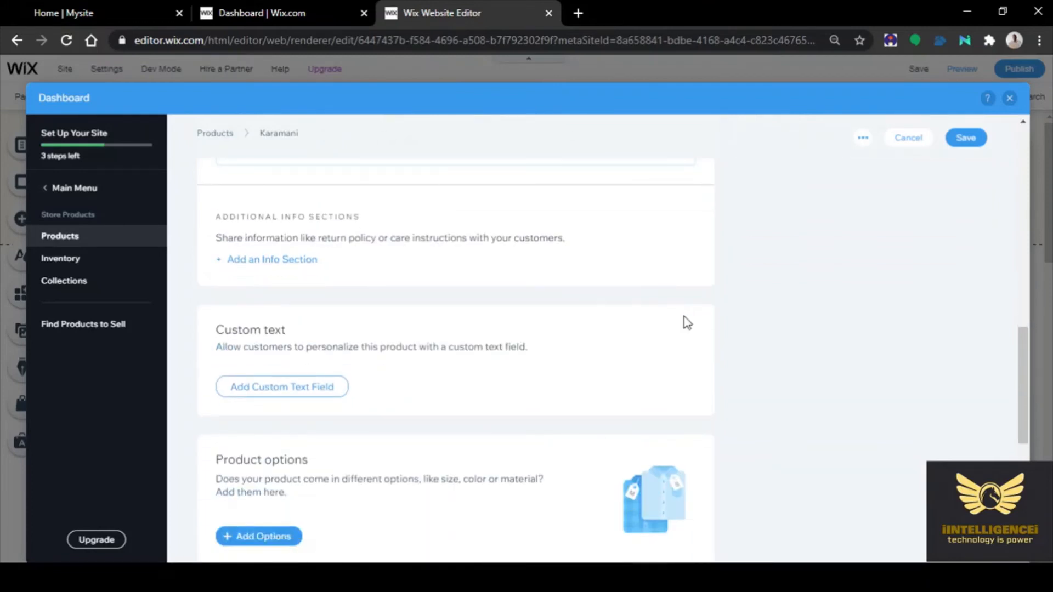
scroll(684, 322, "down", 3)
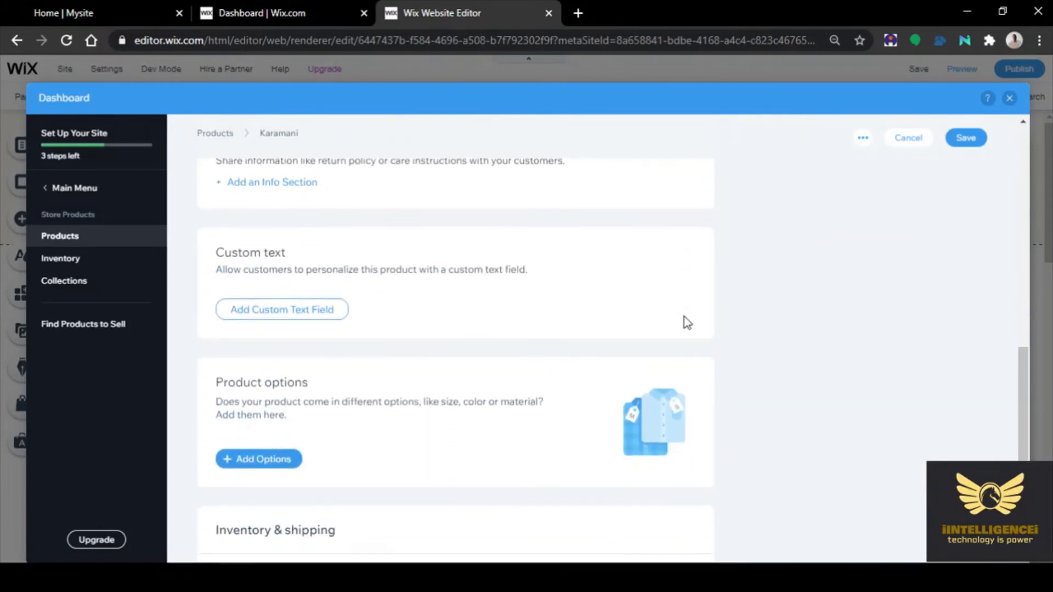
scroll(683, 317, "down", 5)
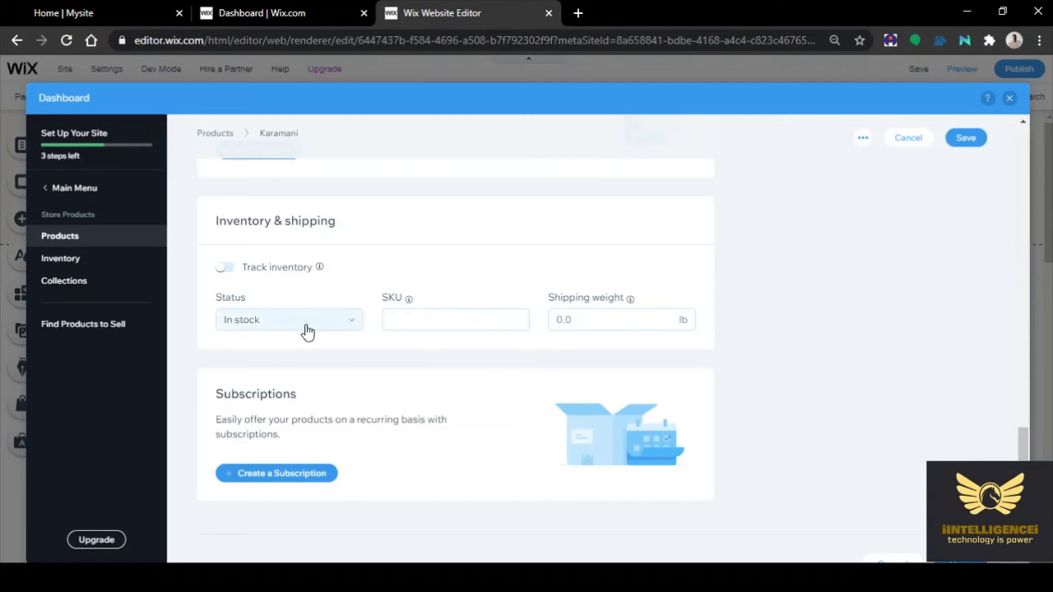
scroll(378, 386, "down", 1)
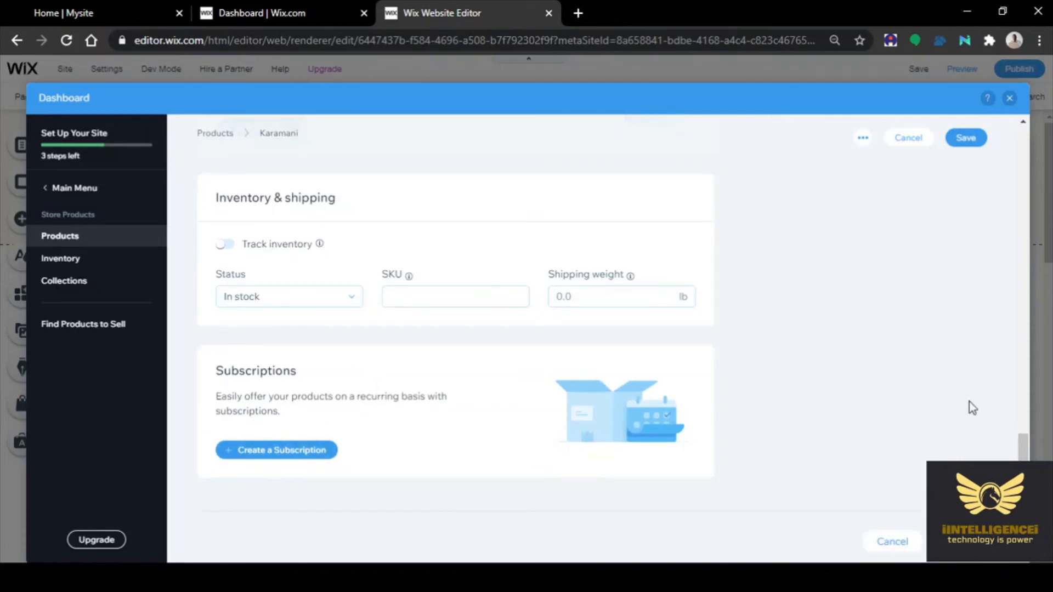
scroll(968, 397, "up", 5)
scroll(938, 397, "up", 10)
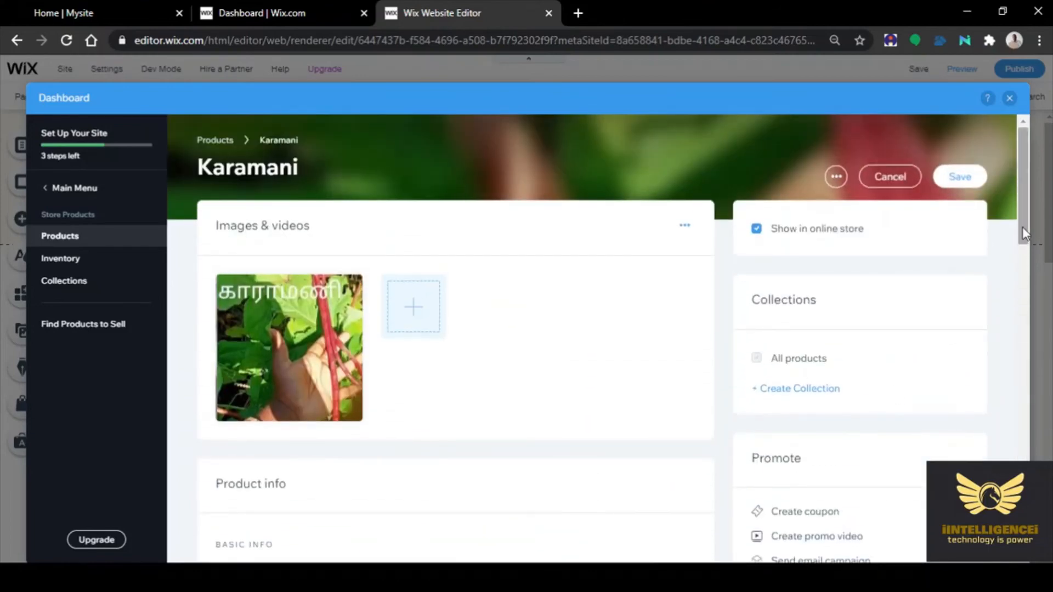
left_click(973, 183)
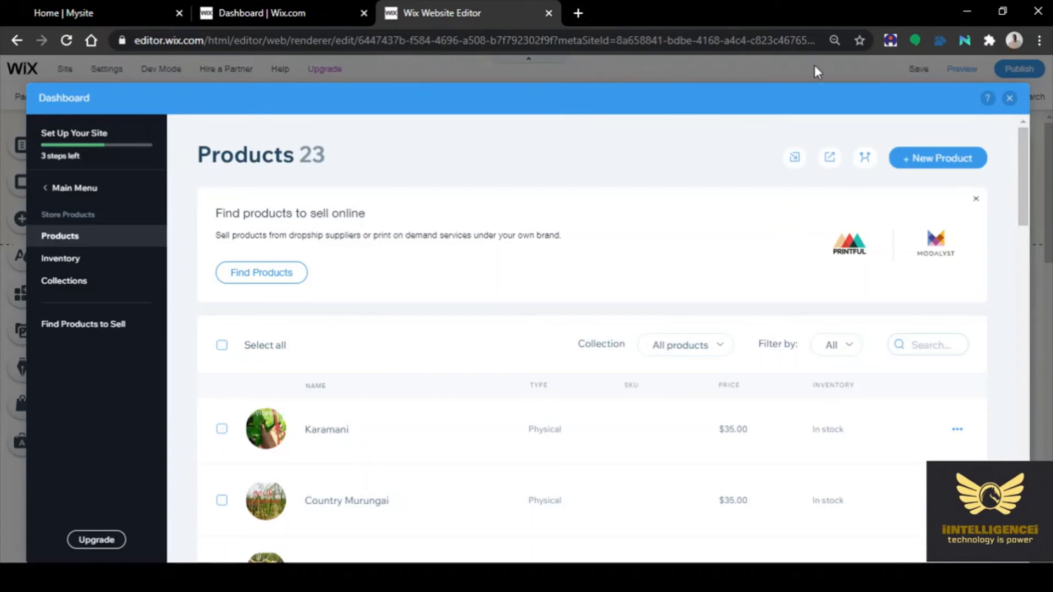
Close the store dashboard and publish the ALEELAI site to aleelai.online
left_click(1009, 100)
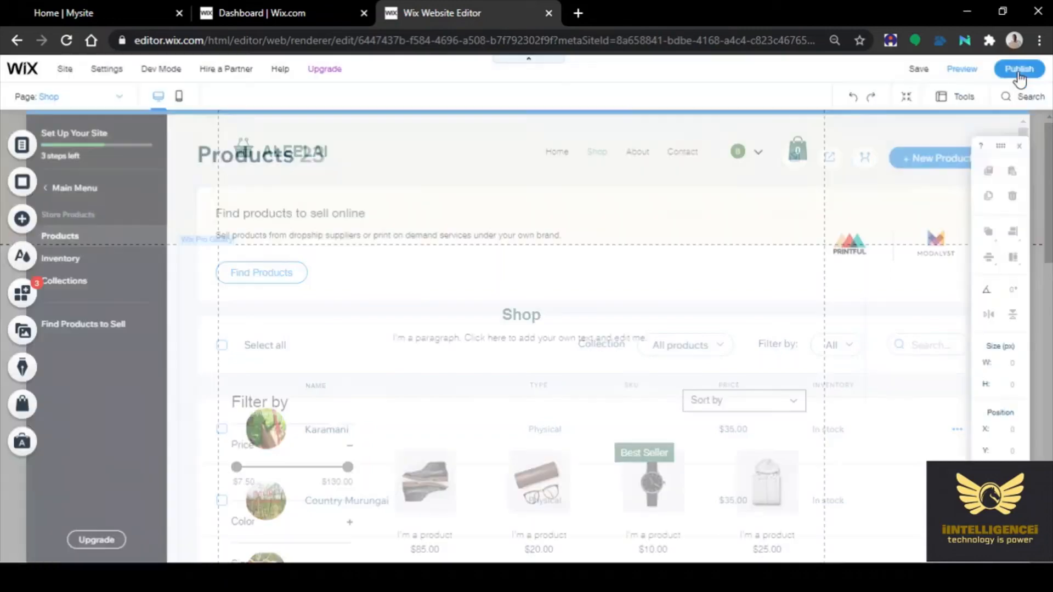
left_click(1019, 70)
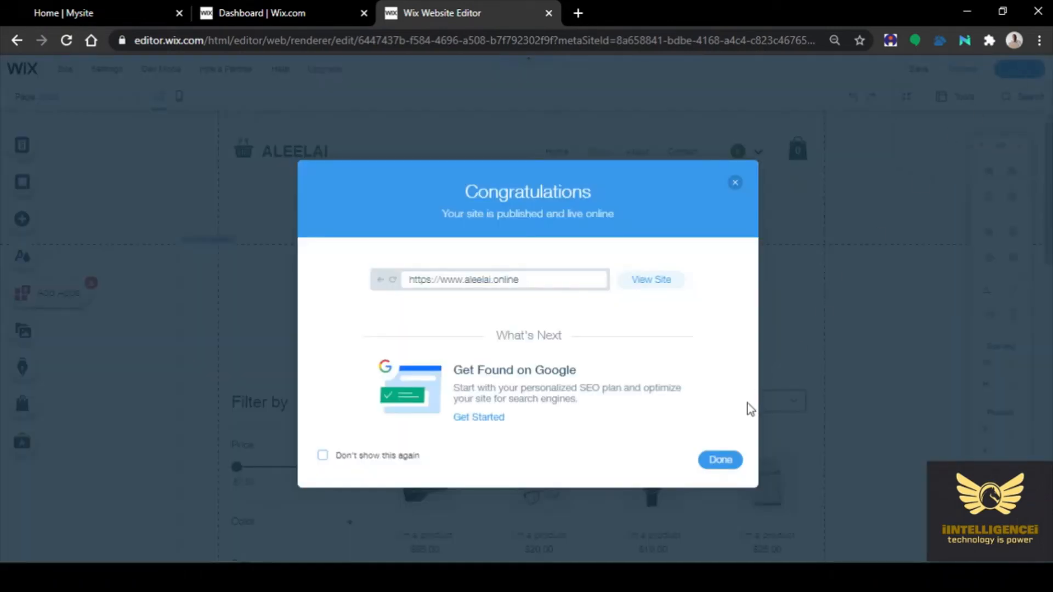
View the live site at aleelai.online and browse its $35 vegetable product sections
left_click(647, 293)
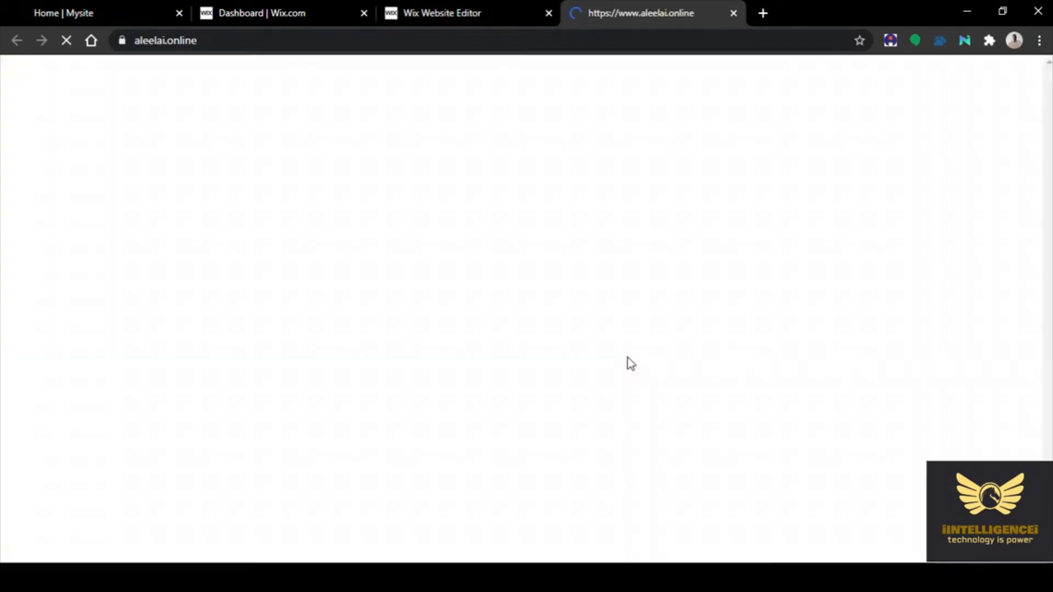
scroll(826, 357, "down", 5)
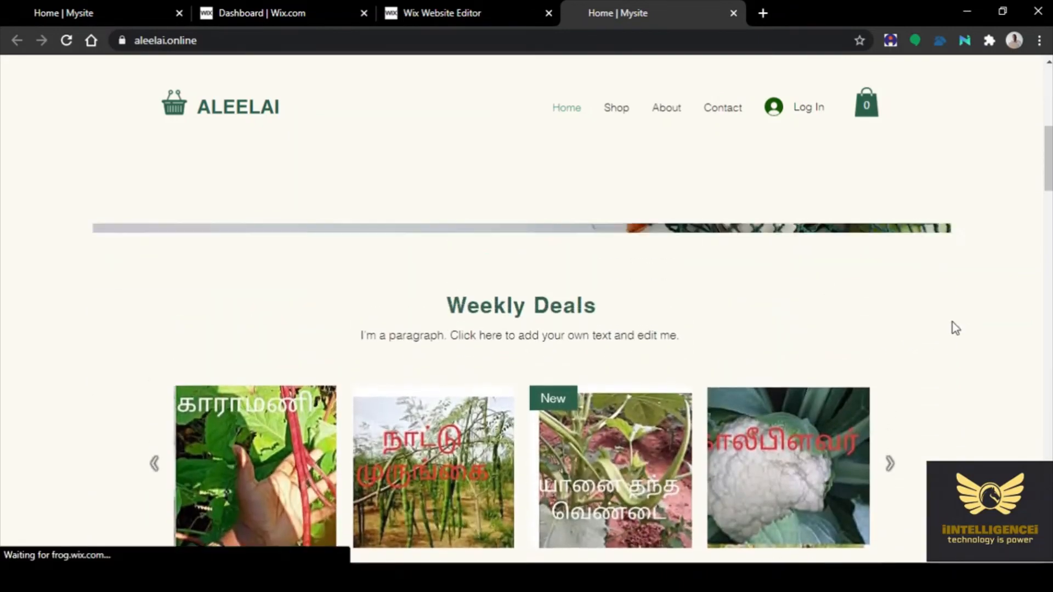
scroll(925, 354, "down", 8)
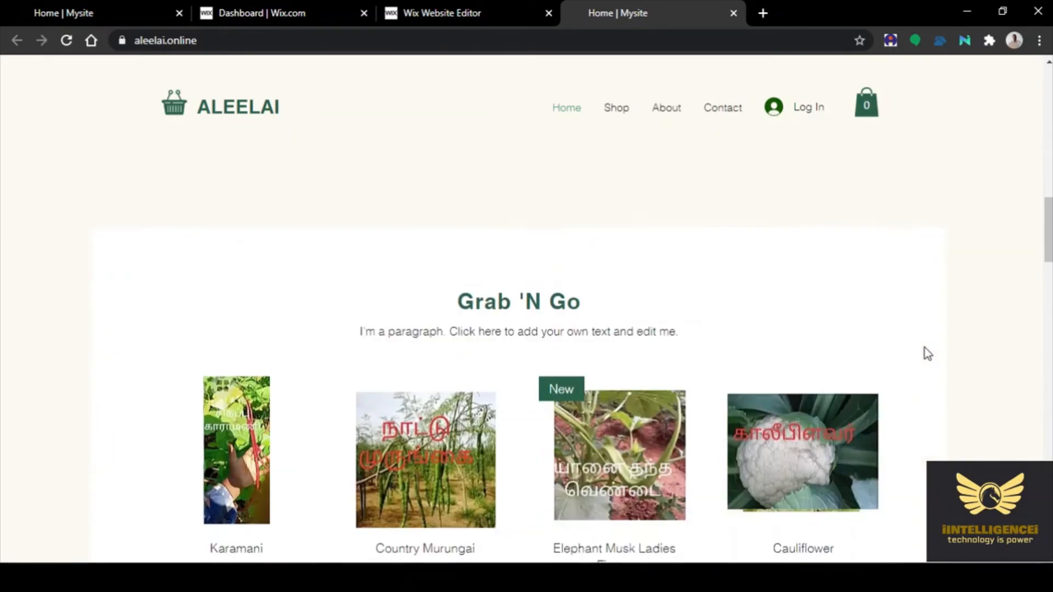
scroll(926, 353, "down", 6)
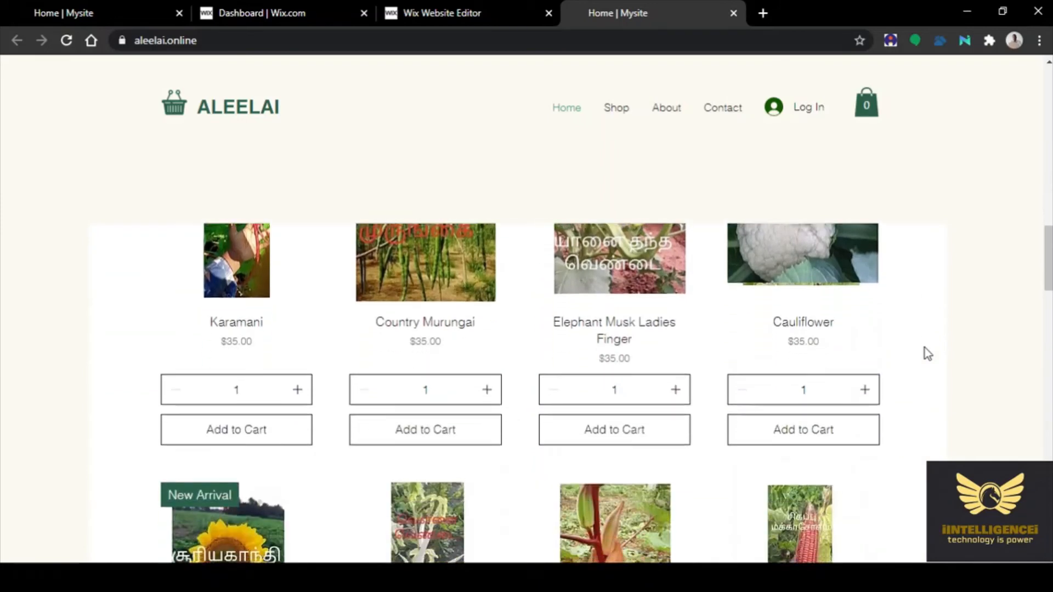
scroll(924, 347, "down", 10)
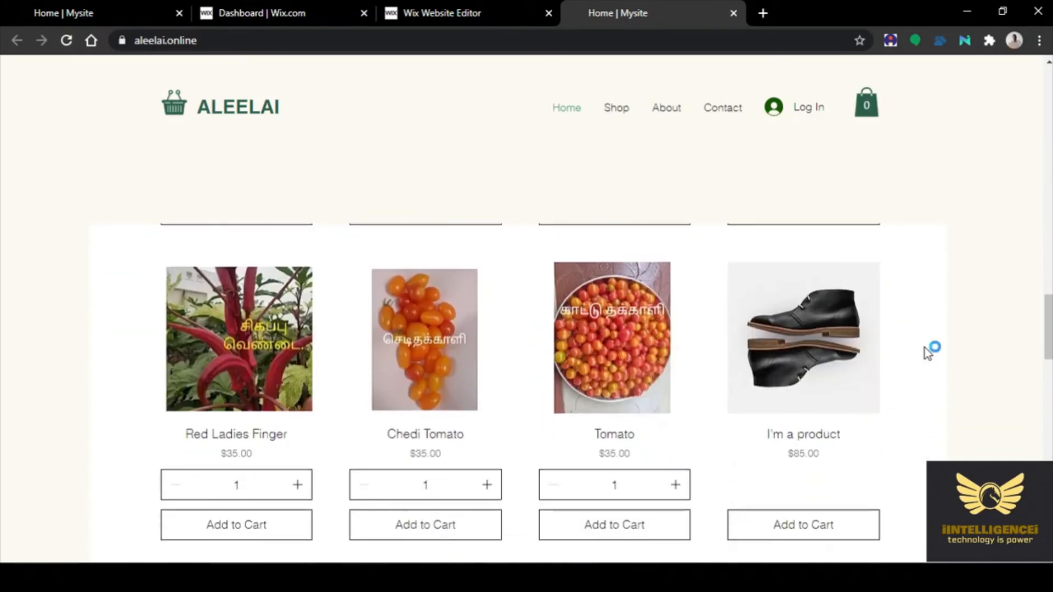
scroll(924, 348, "down", 12)
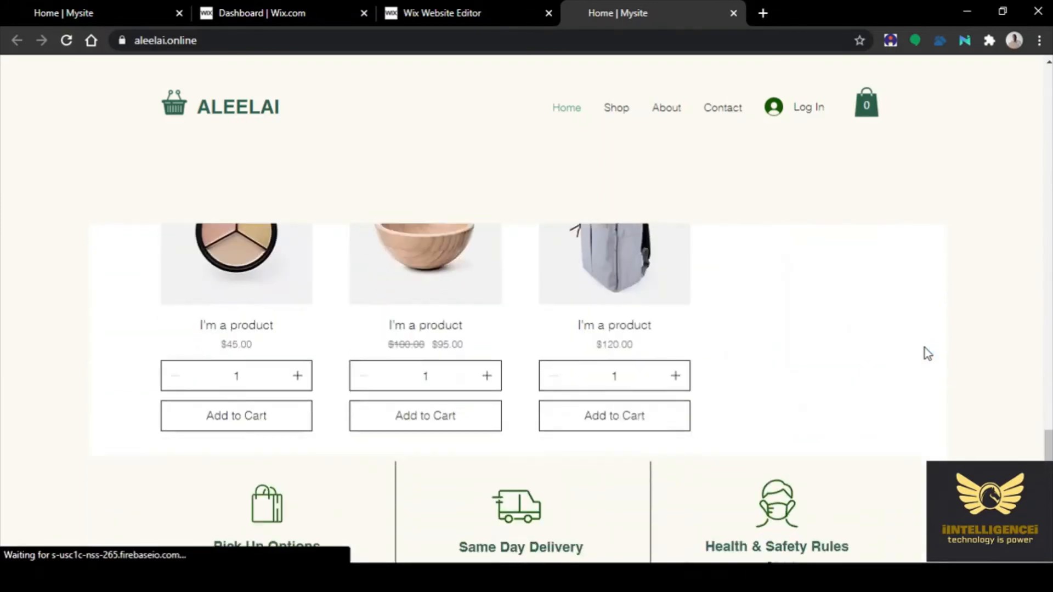
scroll(924, 348, "up", 15)
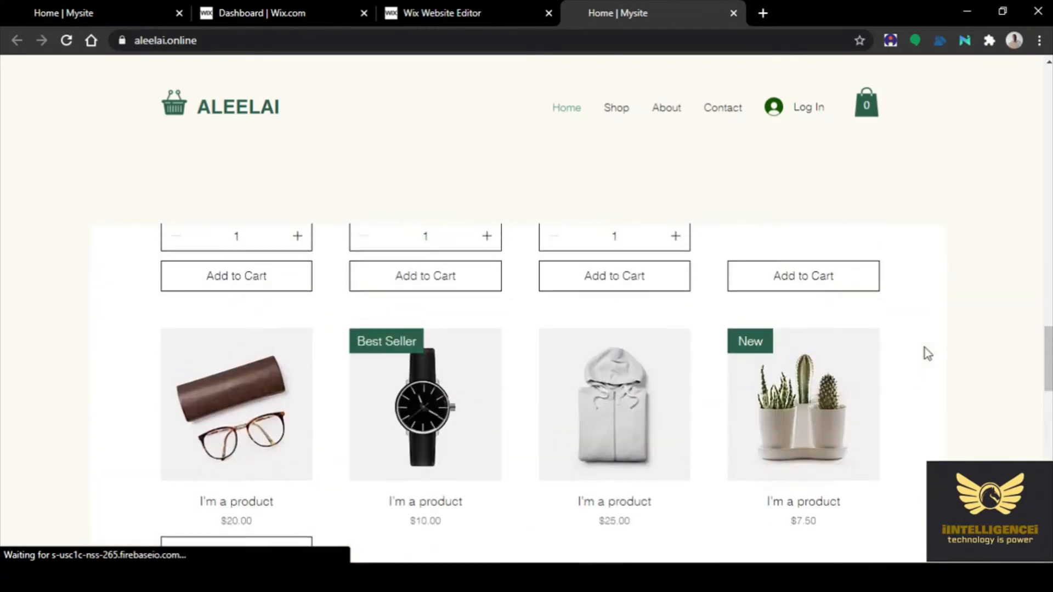
scroll(924, 348, "down", 3)
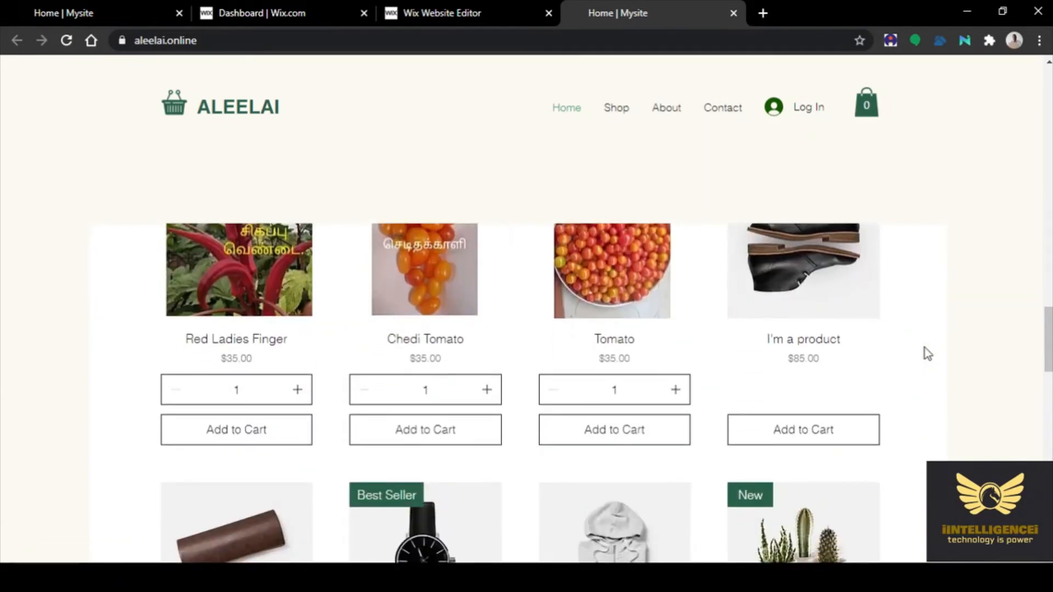
scroll(924, 347, "up", 3)
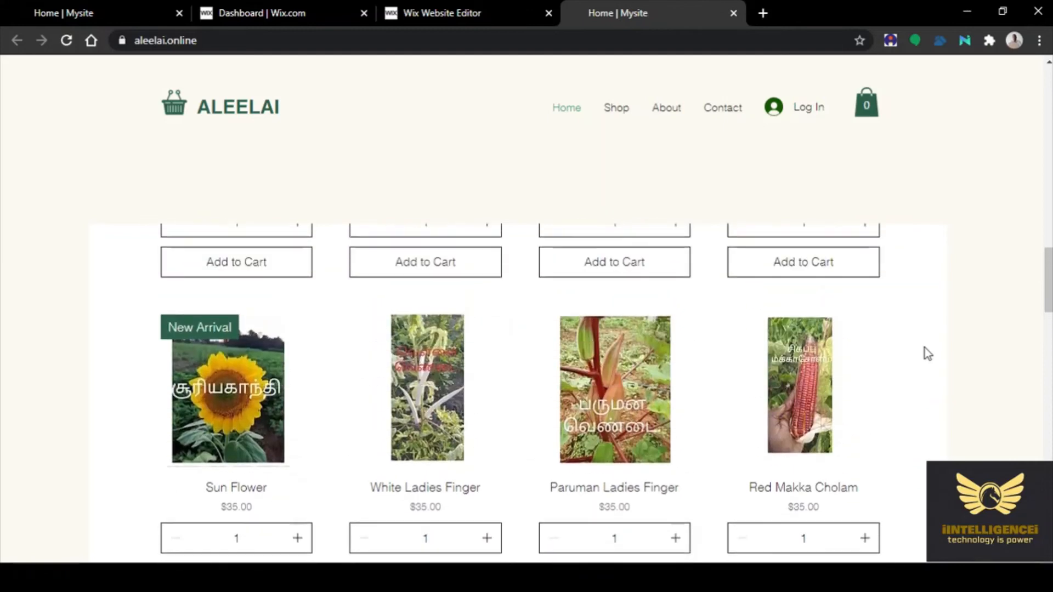
scroll(925, 348, "up", 7)
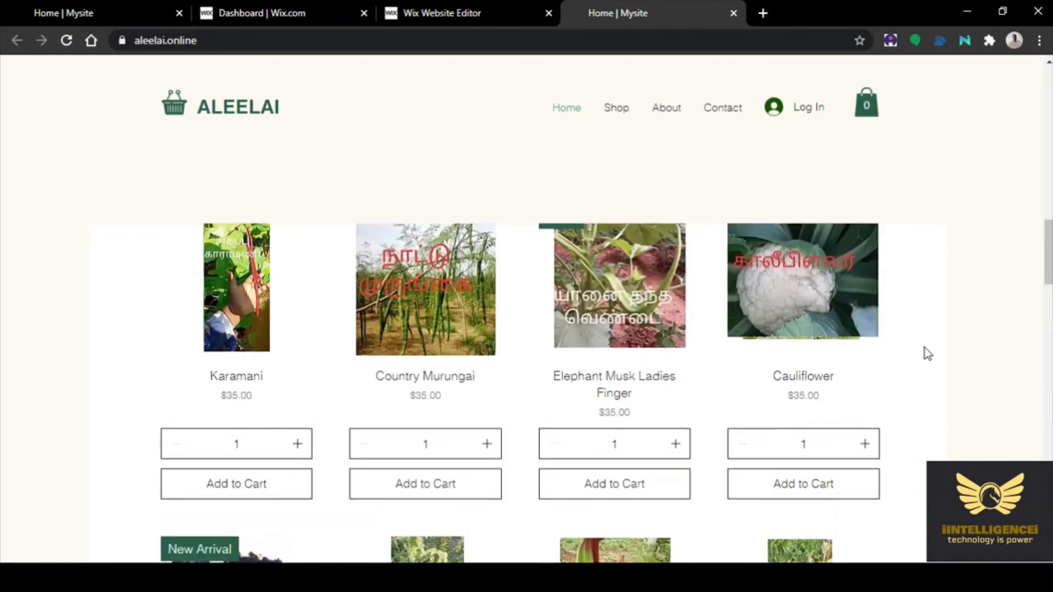
scroll(924, 348, "up", 8)
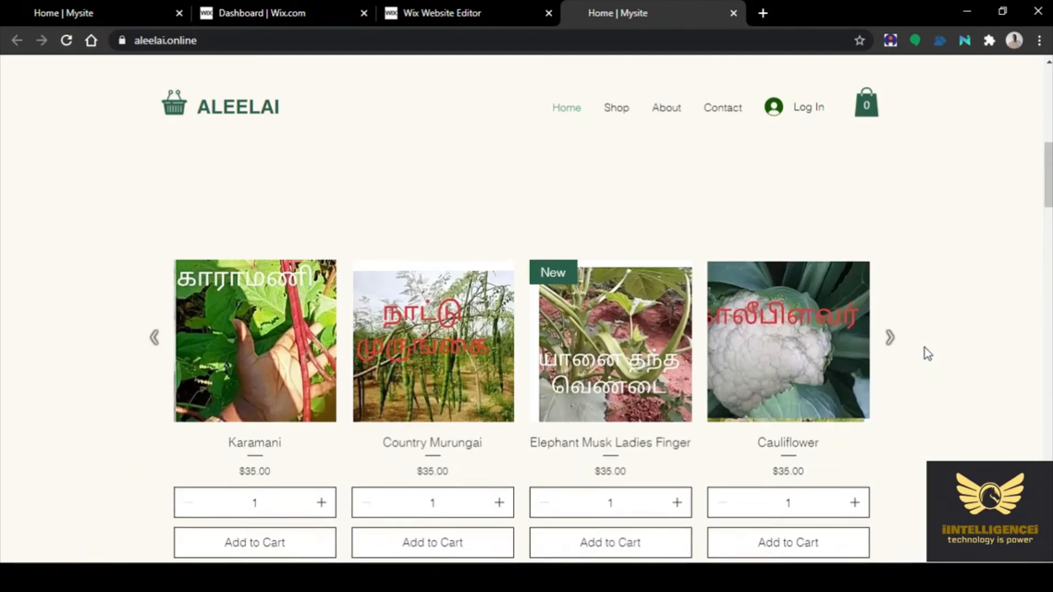
scroll(924, 346, "up", 3)
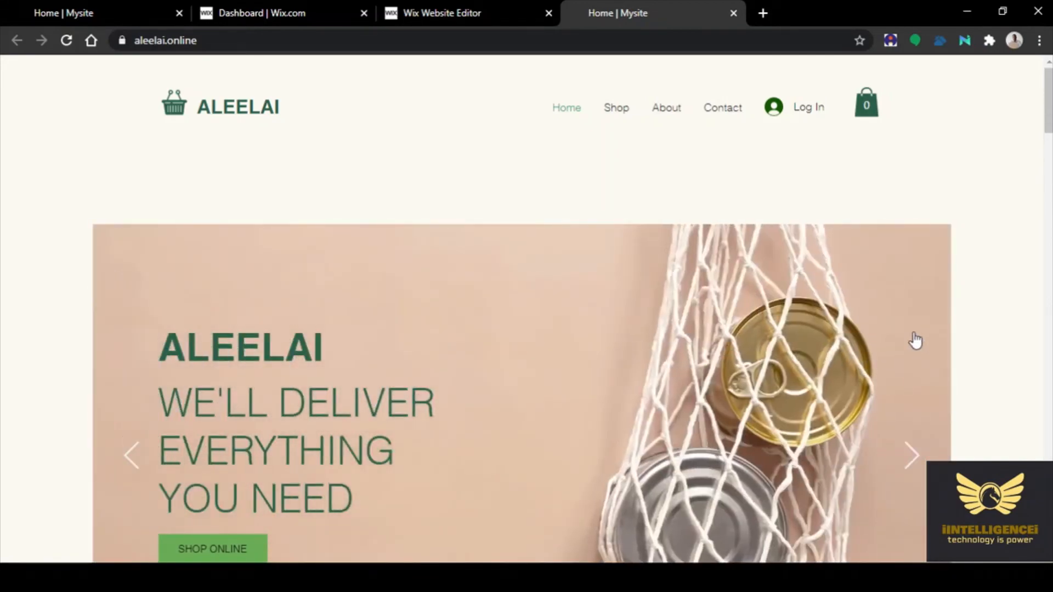
scroll(914, 341, "down", 6)
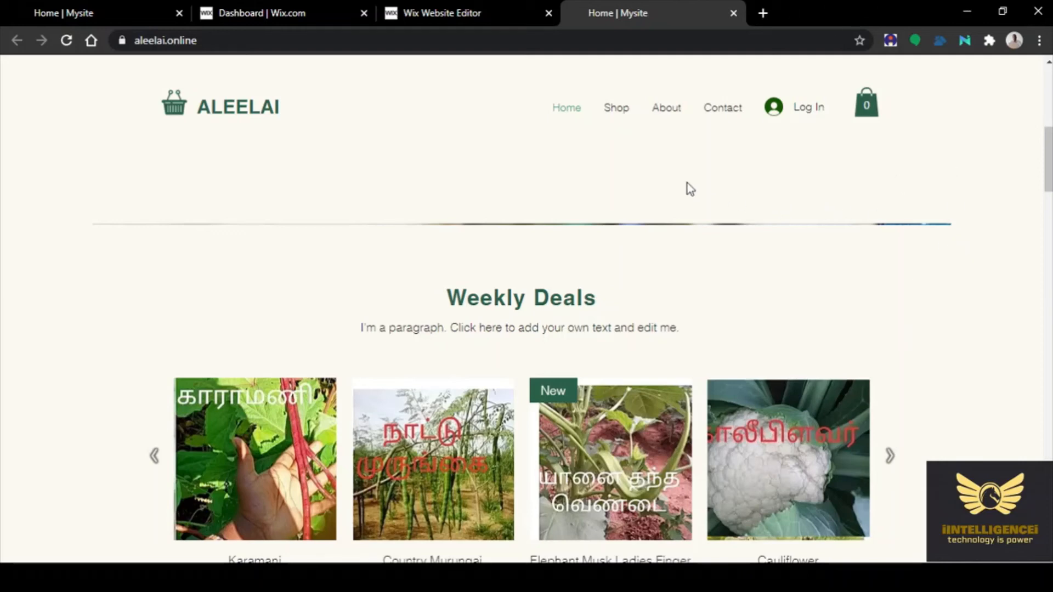
Cycle the live Weekly Deals carousel through the ladies finger, Red Makka Cholam and tomato products
scroll(920, 262, "down", 5)
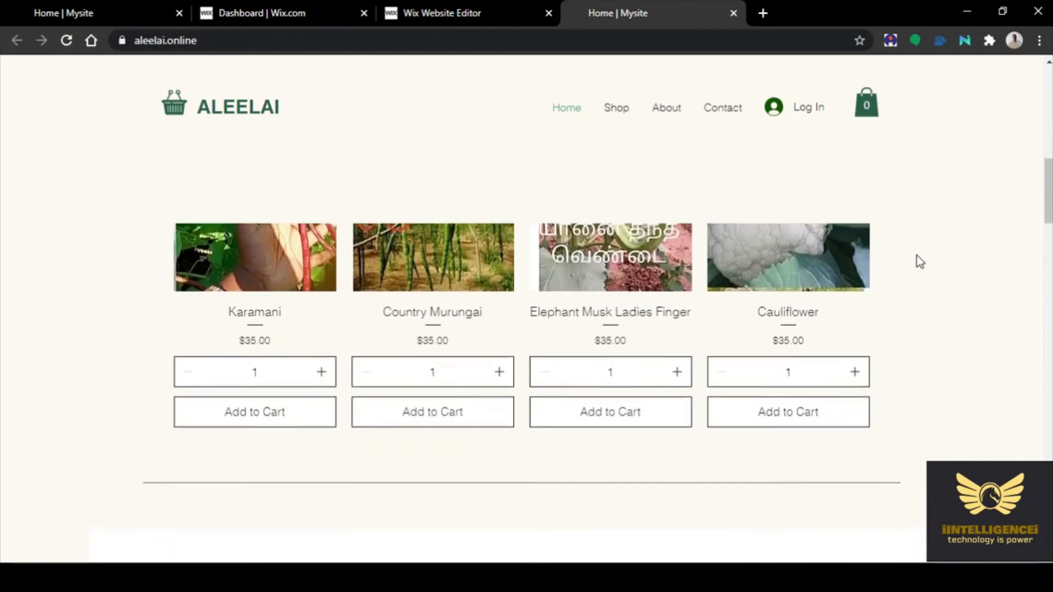
scroll(920, 262, "up", 4)
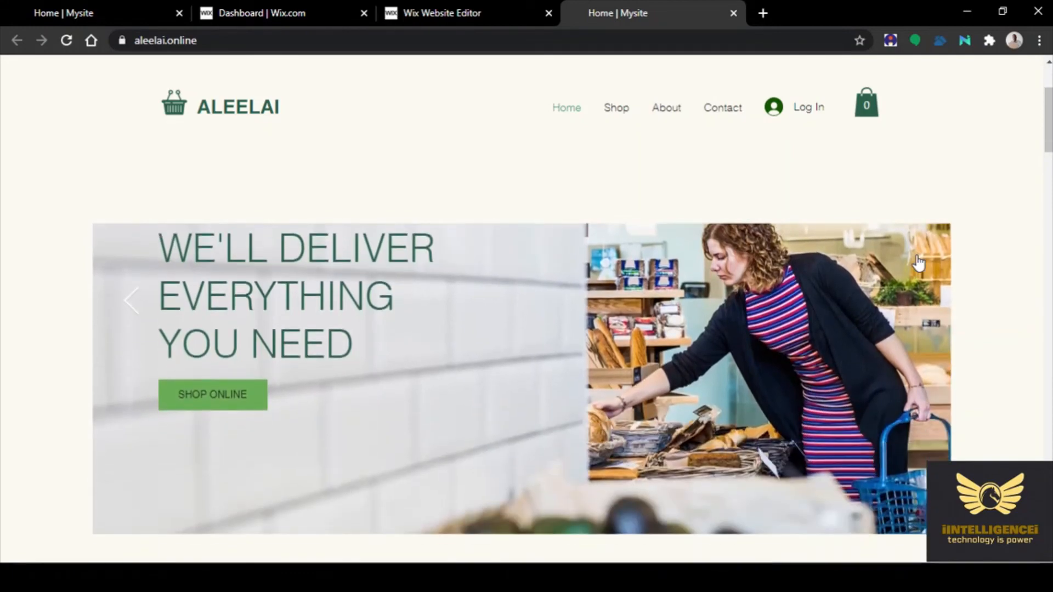
scroll(919, 264, "down", 5)
scroll(919, 264, "down", 5)
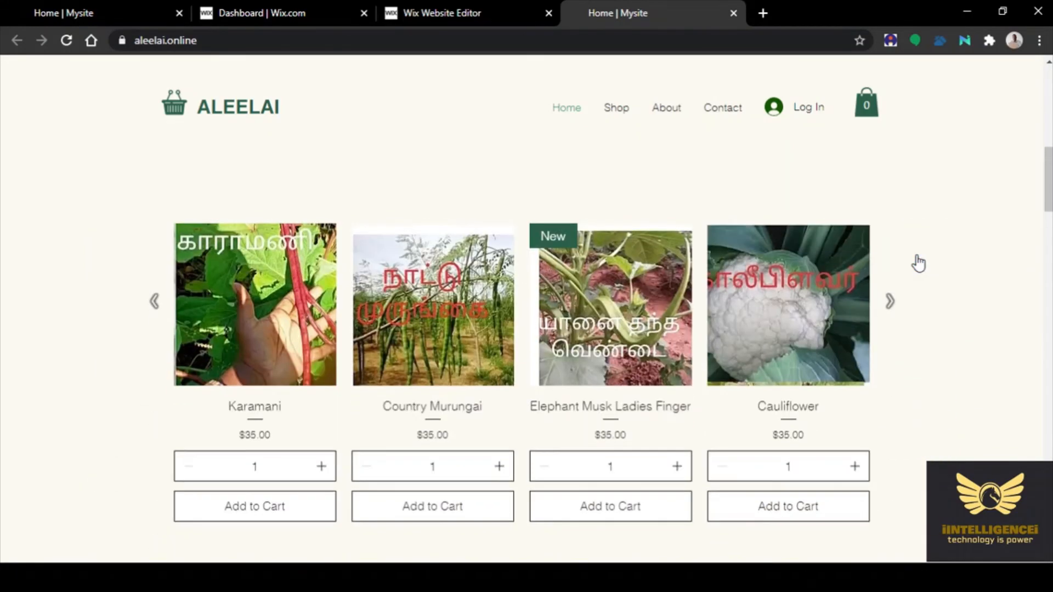
scroll(946, 250, "up", 2)
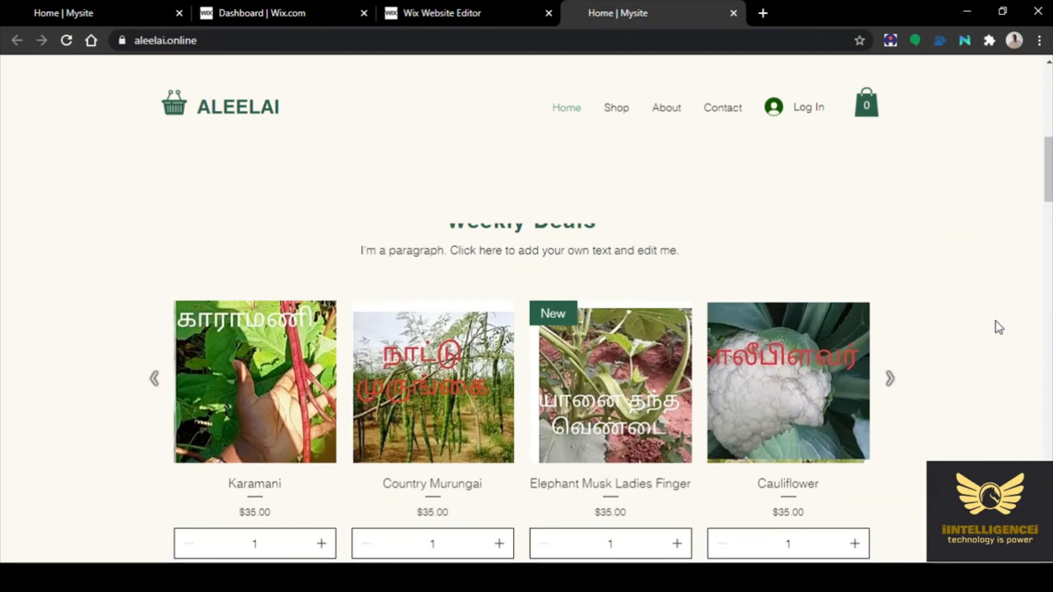
scroll(994, 323, "up", 3)
scroll(994, 324, "down", 3)
scroll(988, 330, "down", 2)
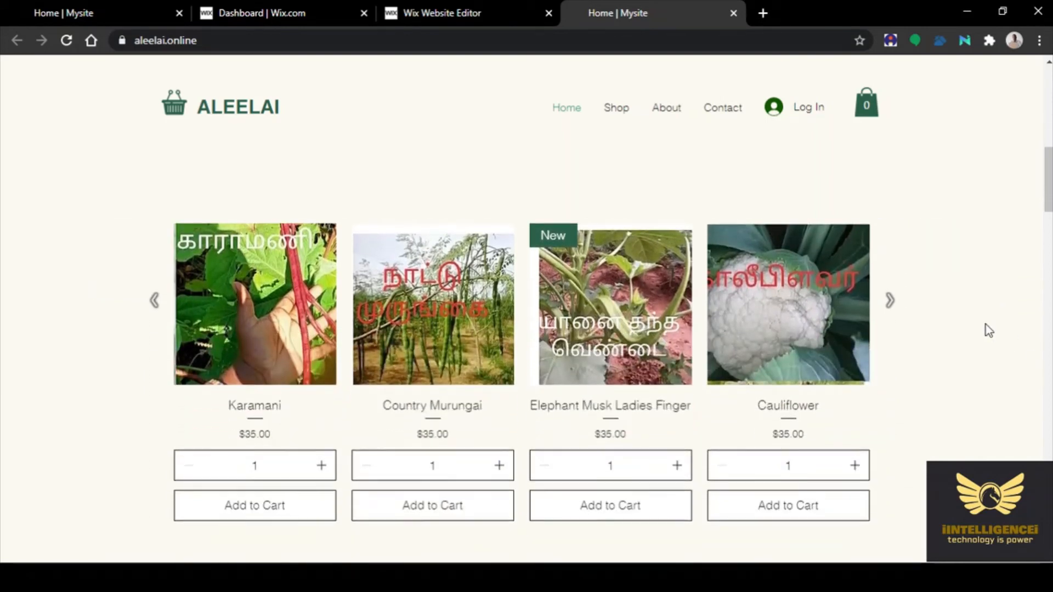
scroll(988, 330, "down", 5)
scroll(985, 325, "up", 8)
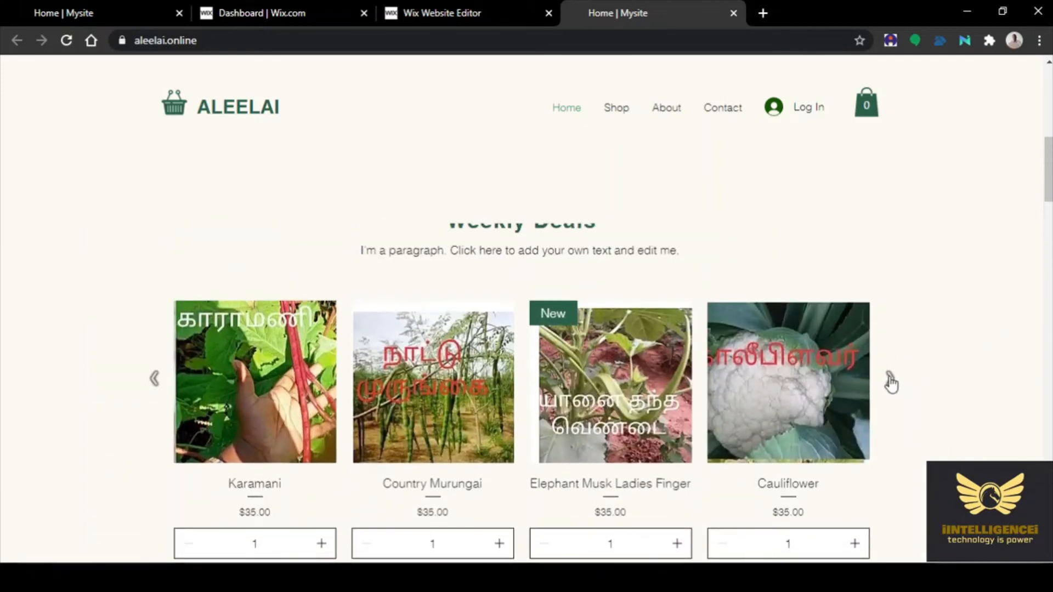
left_click(889, 378)
scroll(973, 322, "down", 3)
scroll(974, 322, "up", 3)
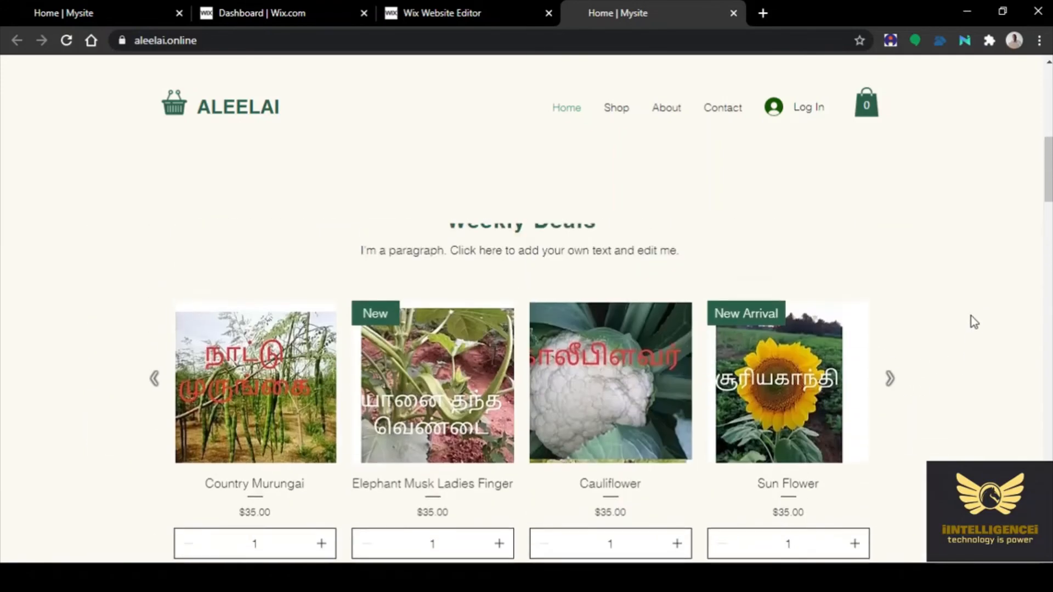
left_click(890, 379)
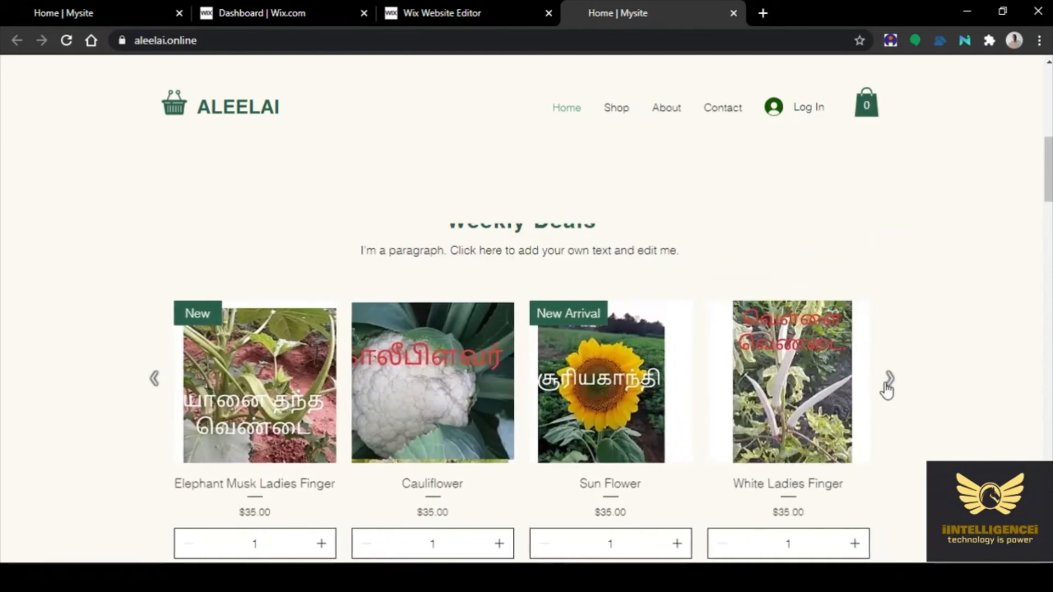
left_click(888, 382)
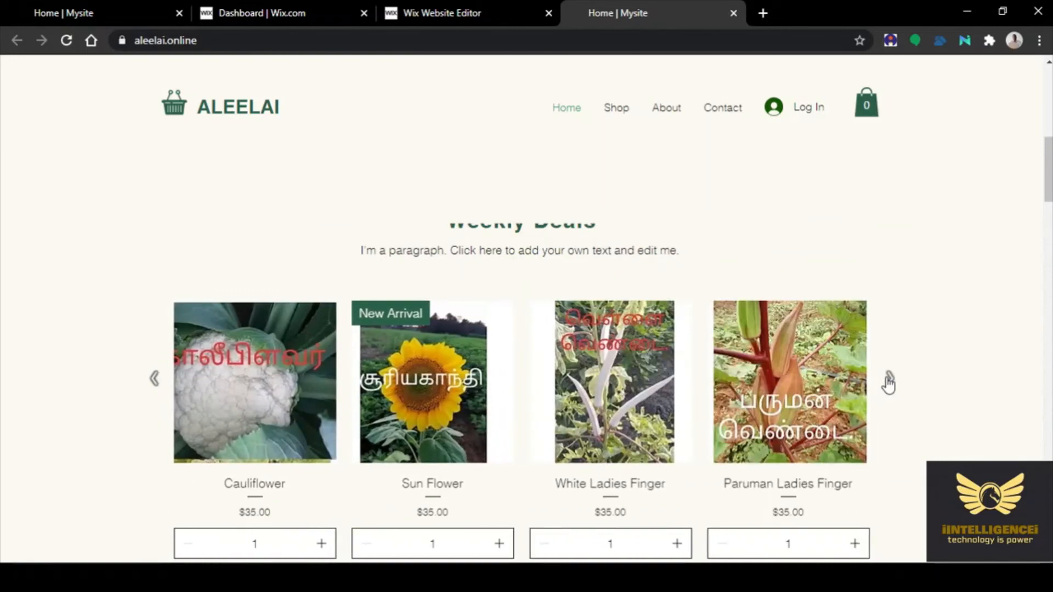
left_click(890, 382)
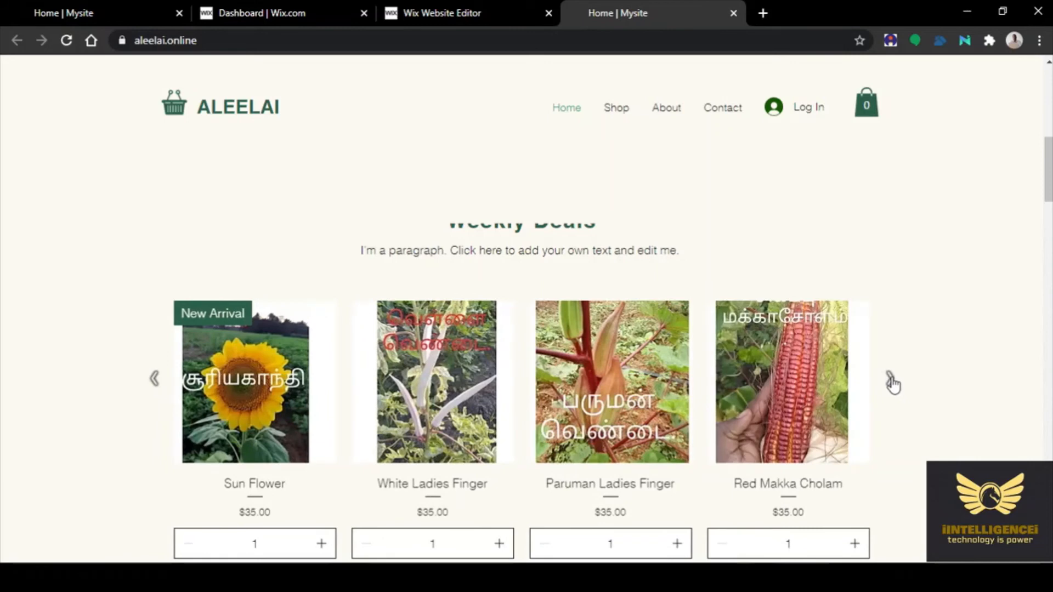
left_click(890, 382)
left_click(890, 382)
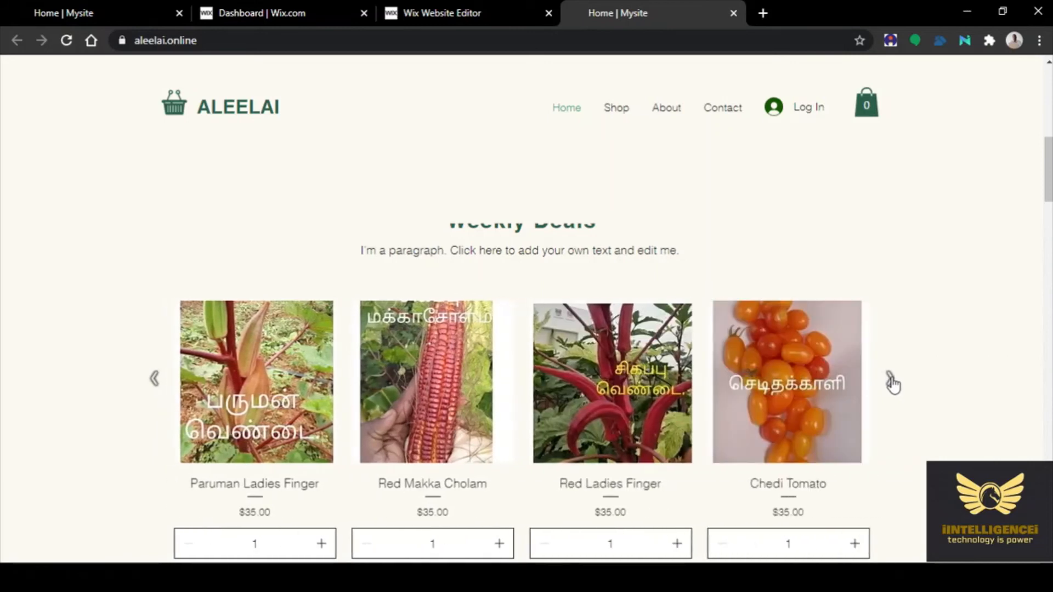
left_click(891, 382)
left_click(890, 382)
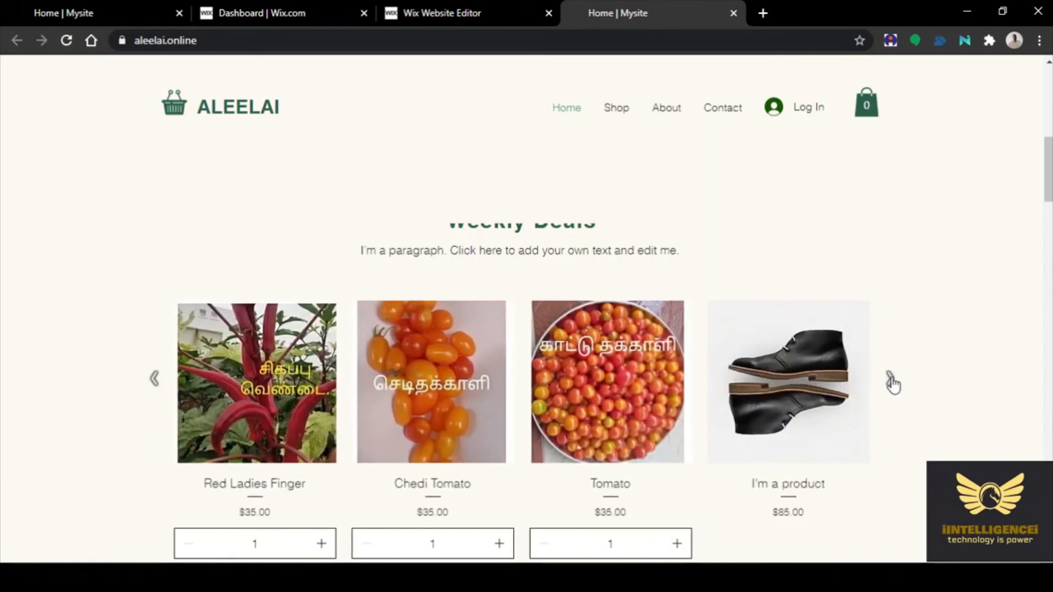
Continue through the sample products (glasses, watch, perfume, scarf, backpack) back to Country Murungai
left_click(890, 382)
left_click(891, 382)
left_click(890, 382)
left_click(890, 382)
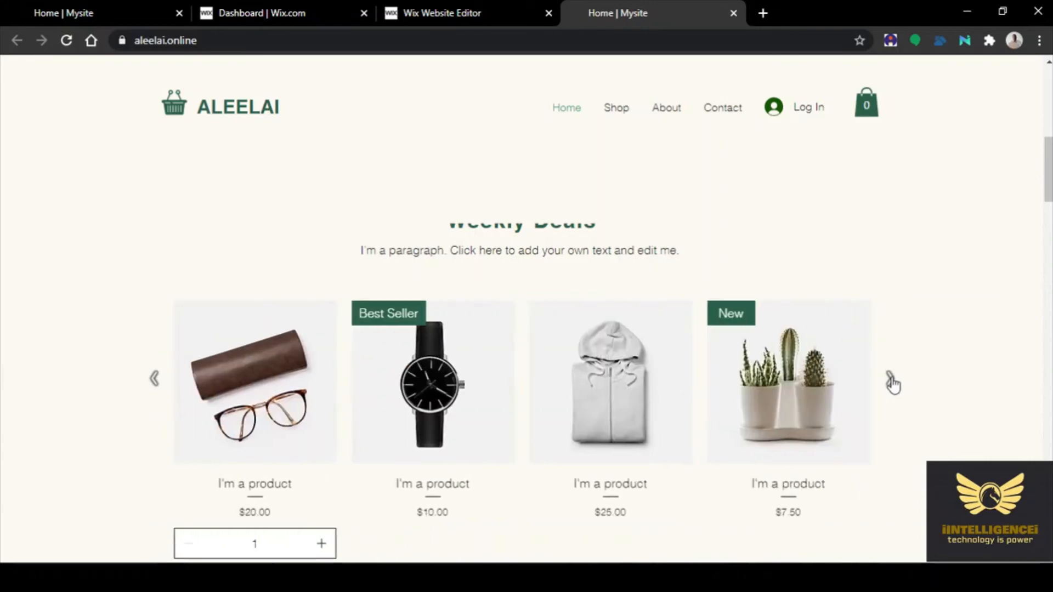
left_click(890, 382)
left_click(890, 382)
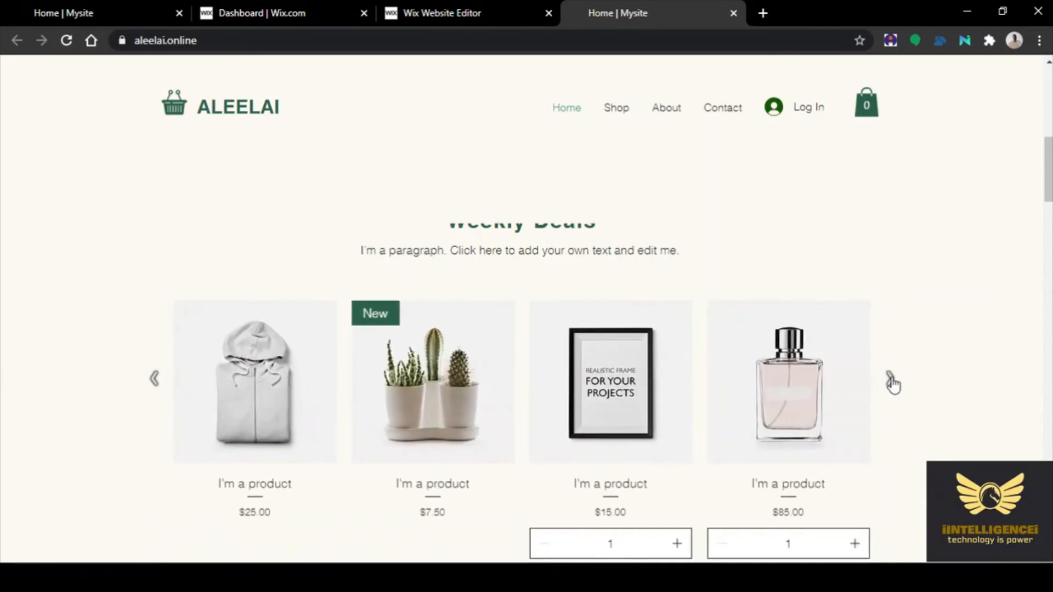
left_click(891, 382)
left_click(890, 382)
left_click(891, 382)
left_click(891, 382)
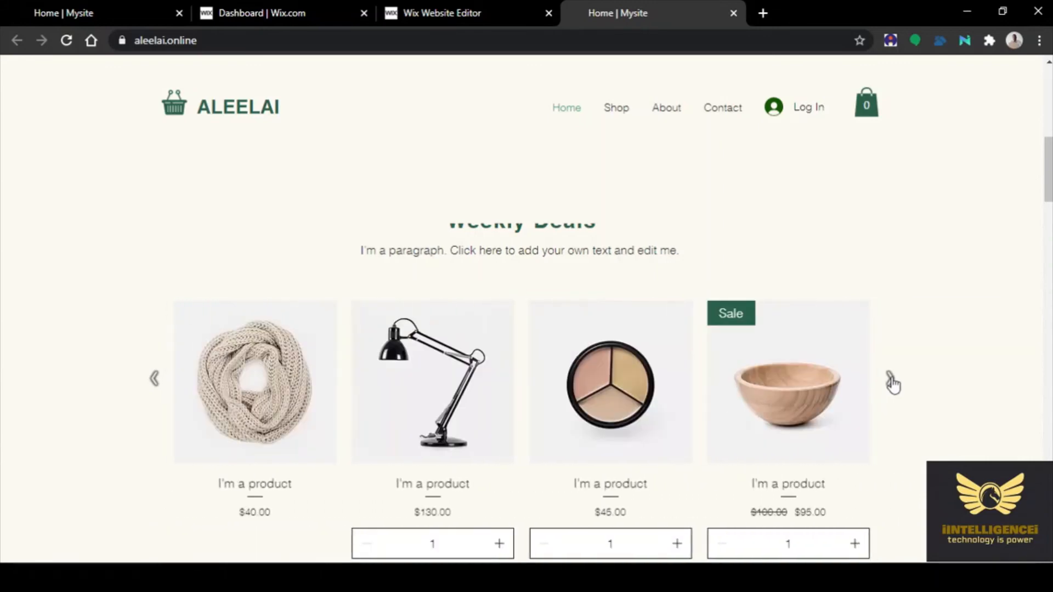
left_click(891, 382)
left_click(891, 382)
left_click(891, 382)
left_click(891, 382)
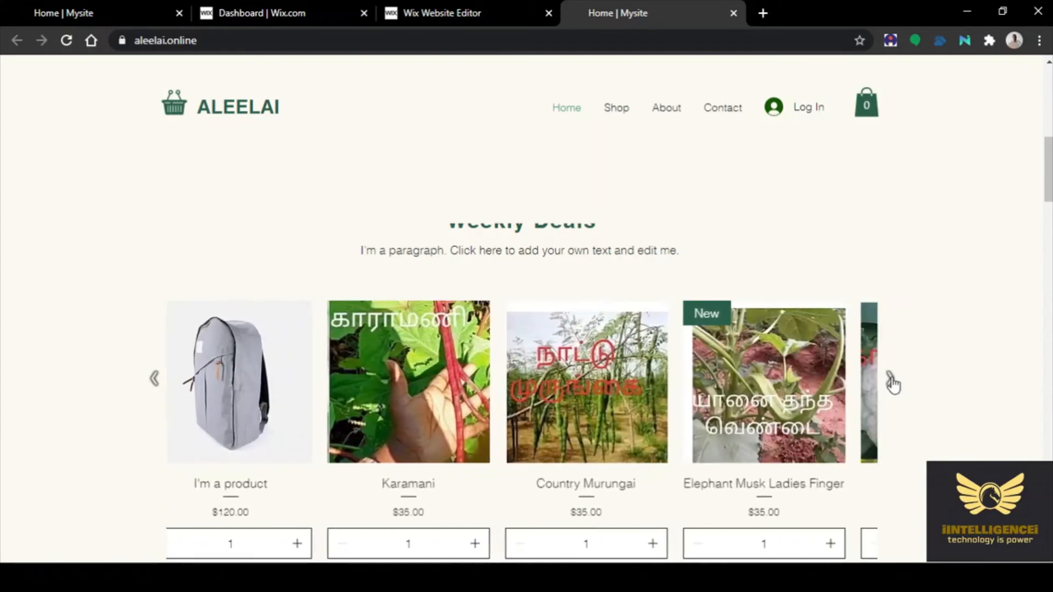
left_click(890, 382)
left_click(891, 382)
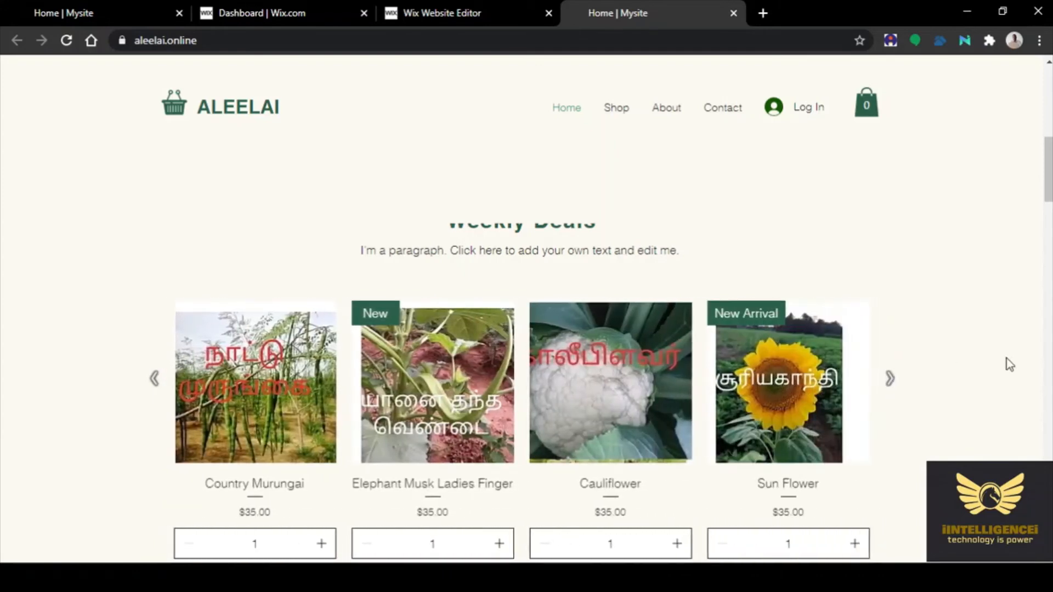
Scroll down to the live site's footer, then switch to the Wix dashboard tab
scroll(1006, 359, "down", 4)
scroll(990, 363, "down", 4)
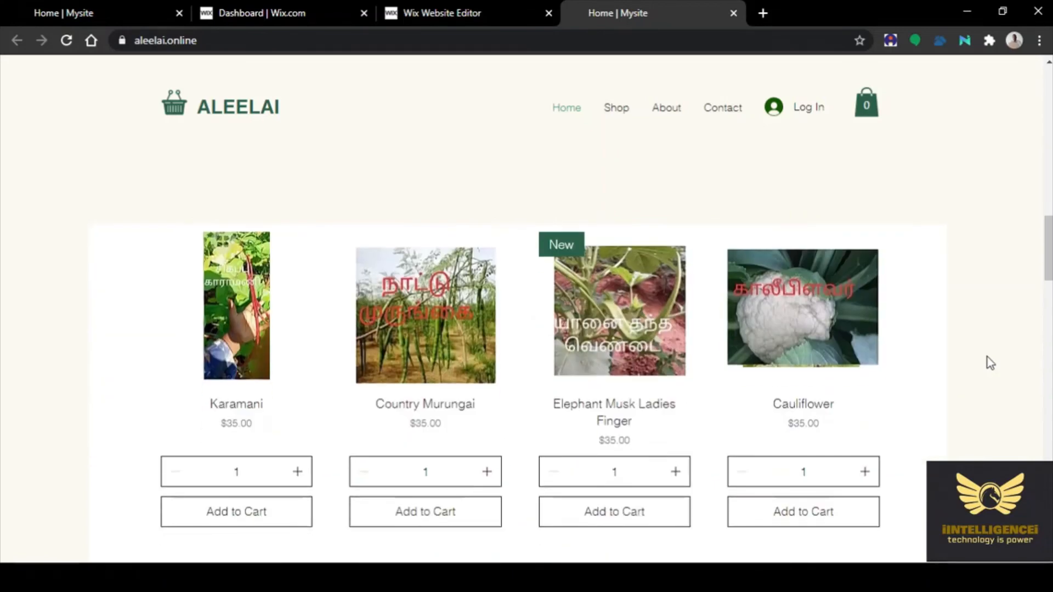
scroll(989, 363, "down", 6)
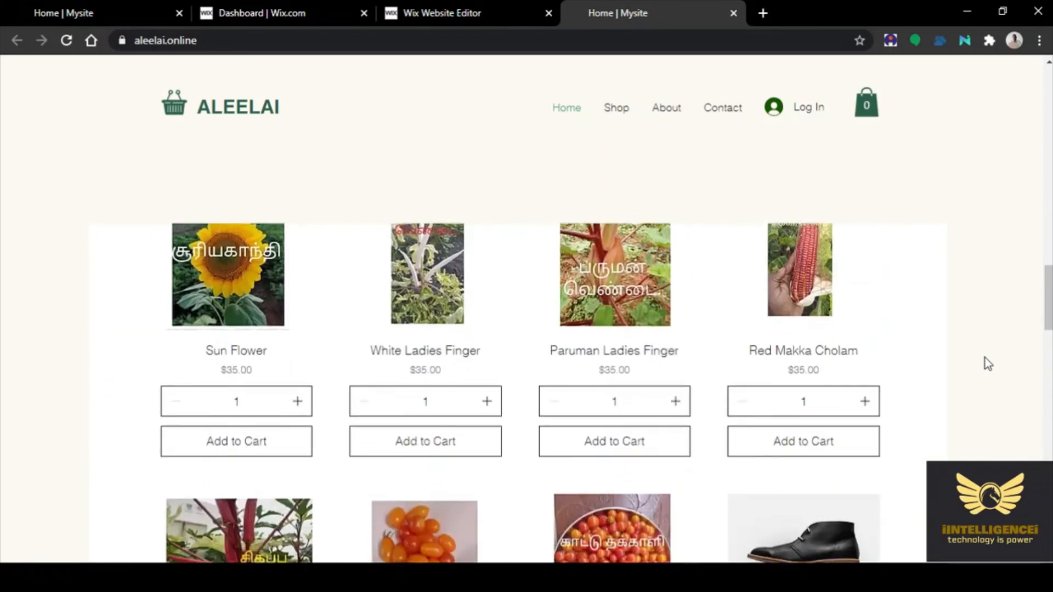
scroll(985, 357, "down", 4)
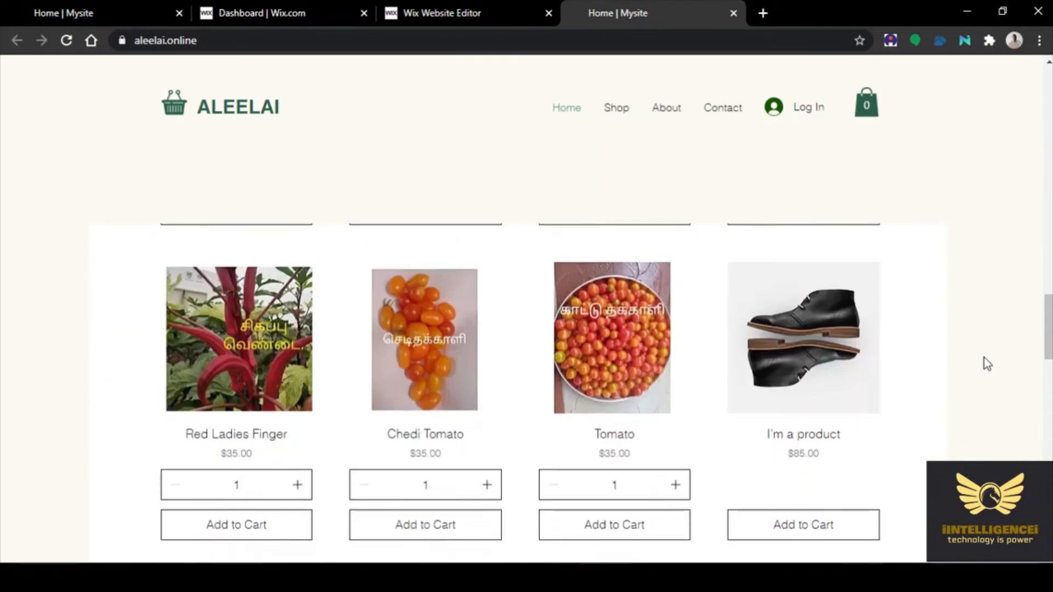
scroll(985, 358, "down", 15)
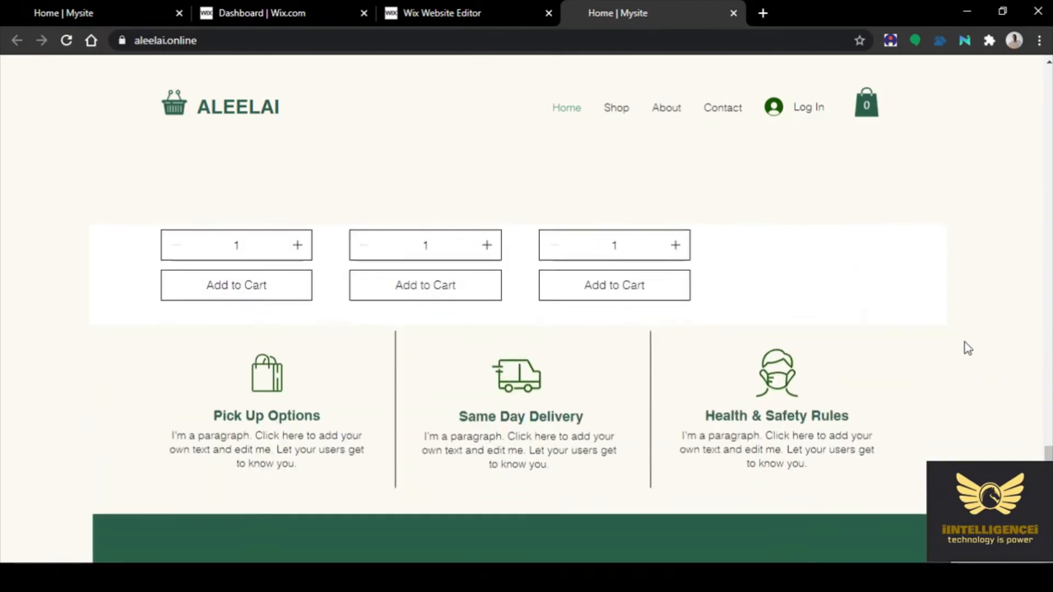
scroll(968, 348, "down", 5)
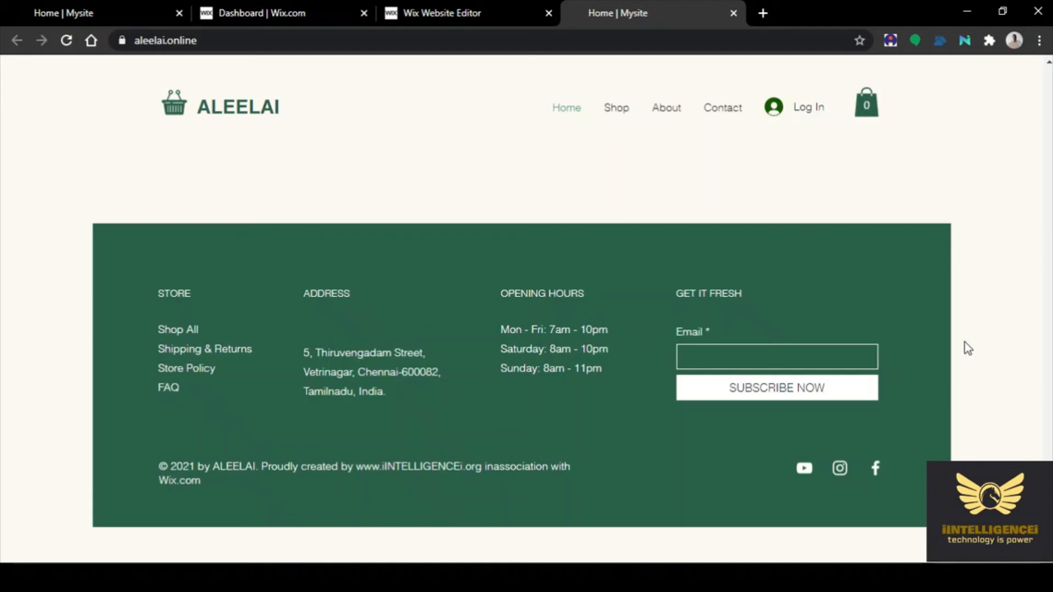
scroll(967, 348, "up", 20)
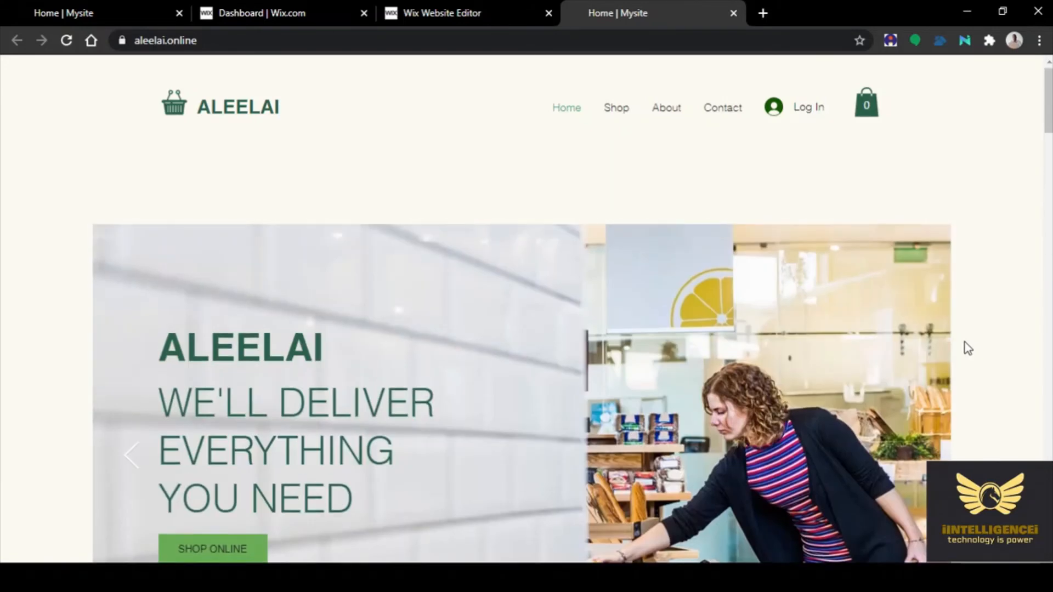
left_click(320, 15)
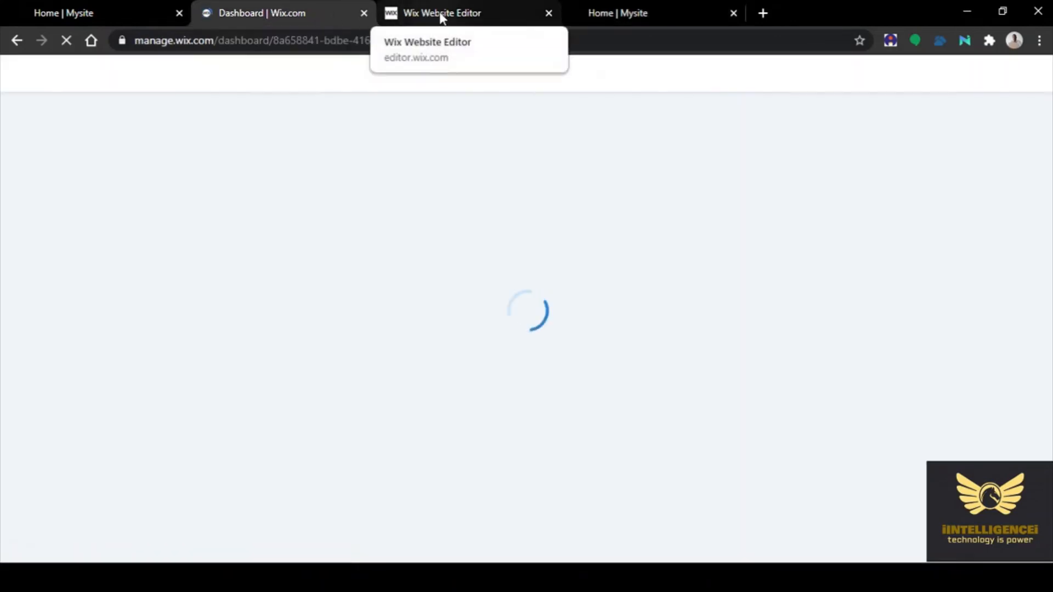
Dismiss the site-published message and review the header login bar's settings in the editor
left_click(430, 13)
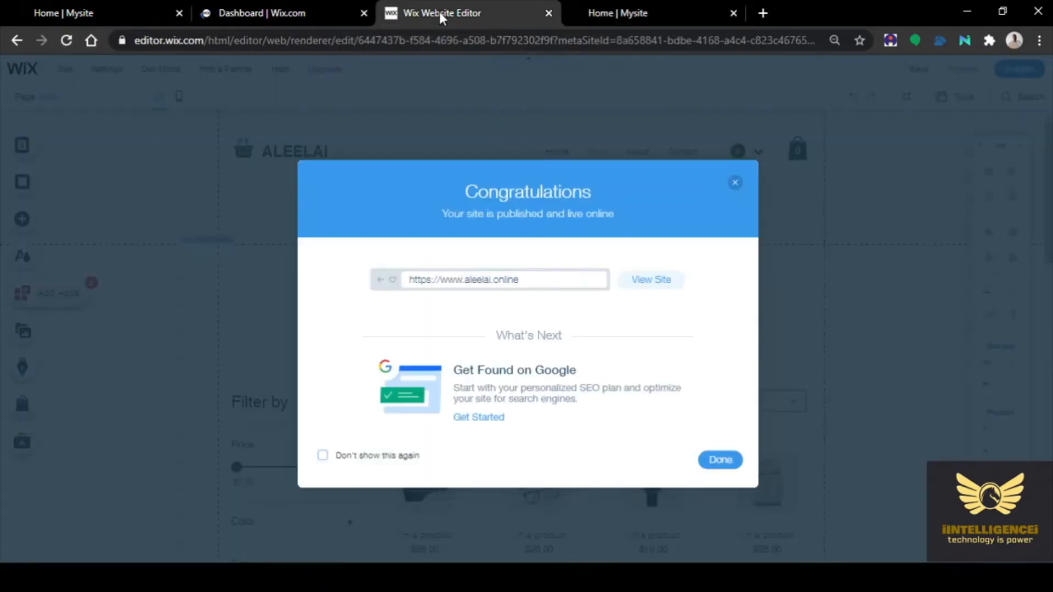
left_click(725, 463)
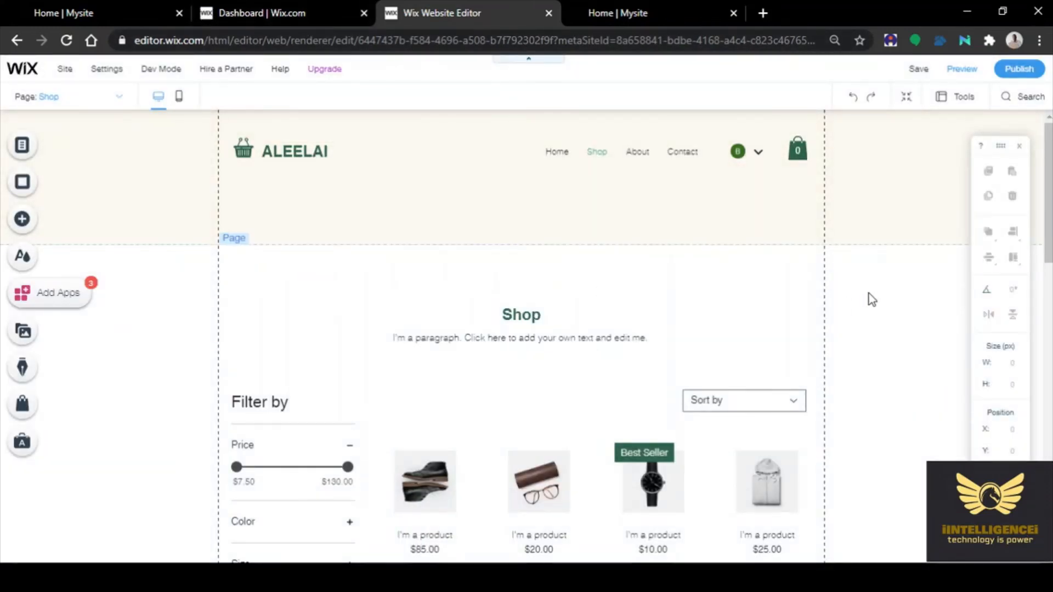
left_click(758, 157)
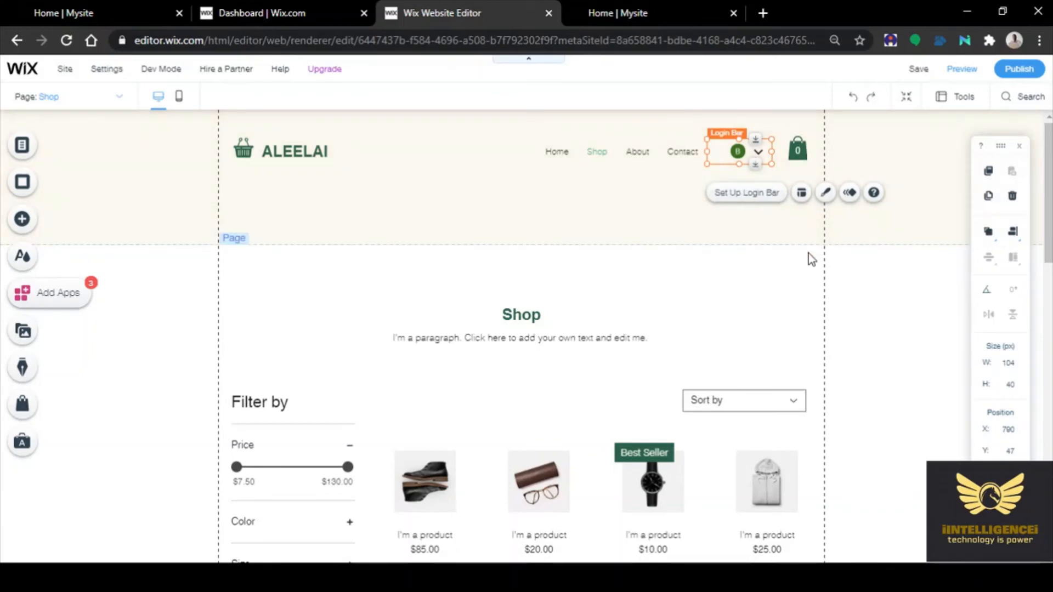
left_click(761, 193)
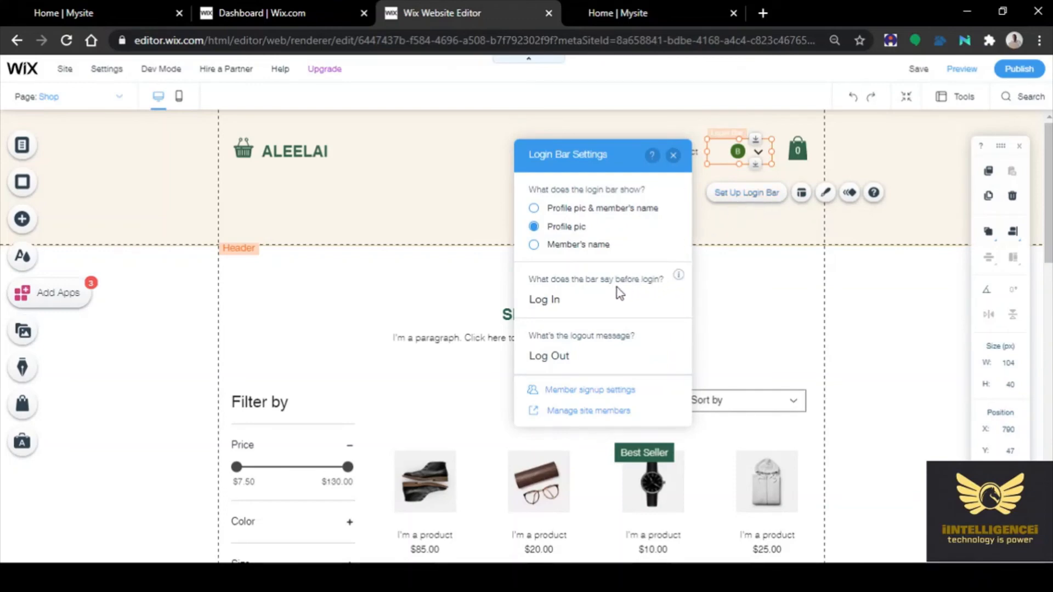
left_click(549, 302)
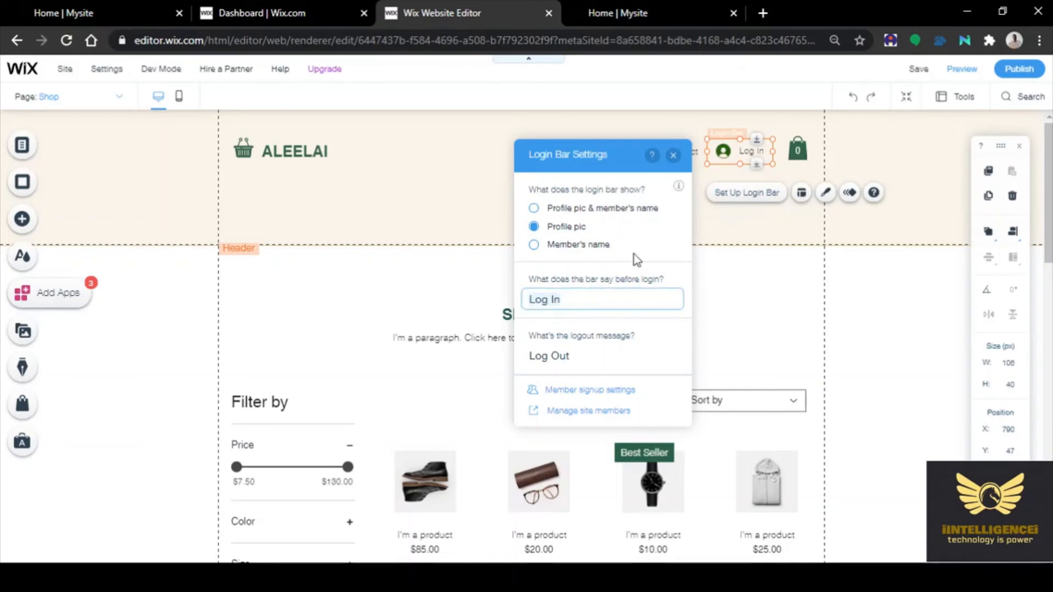
left_click(762, 224)
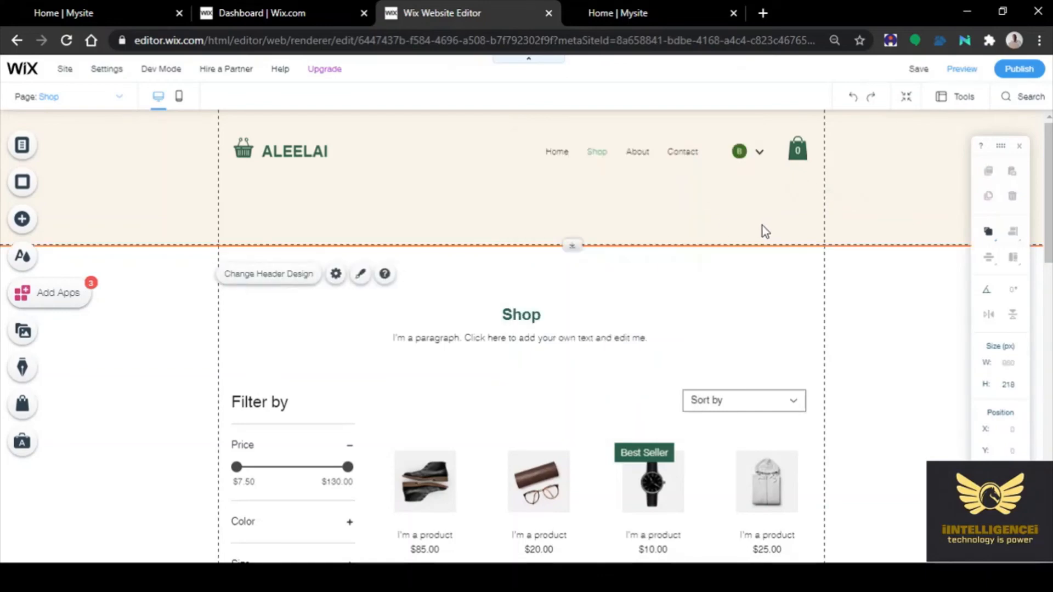
Select the navigation menu and show the site's list of pages
left_click(759, 155)
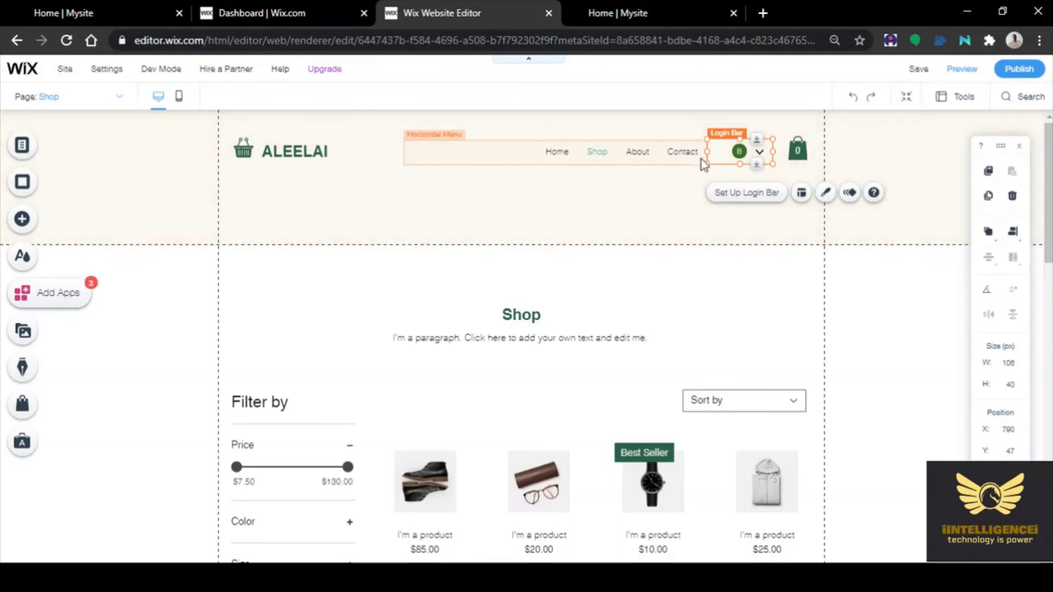
left_click(513, 159)
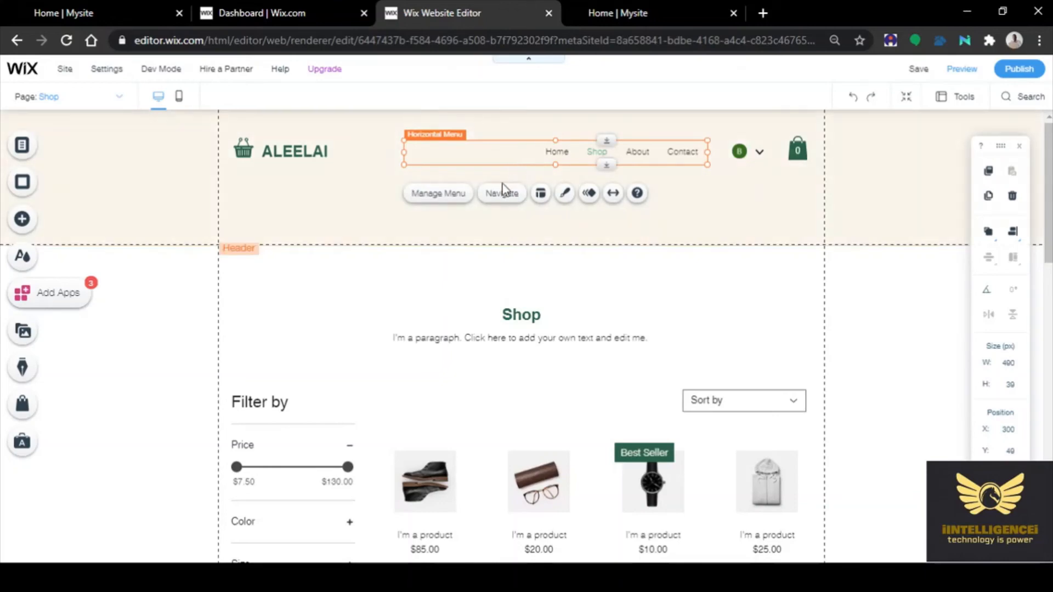
left_click(449, 195)
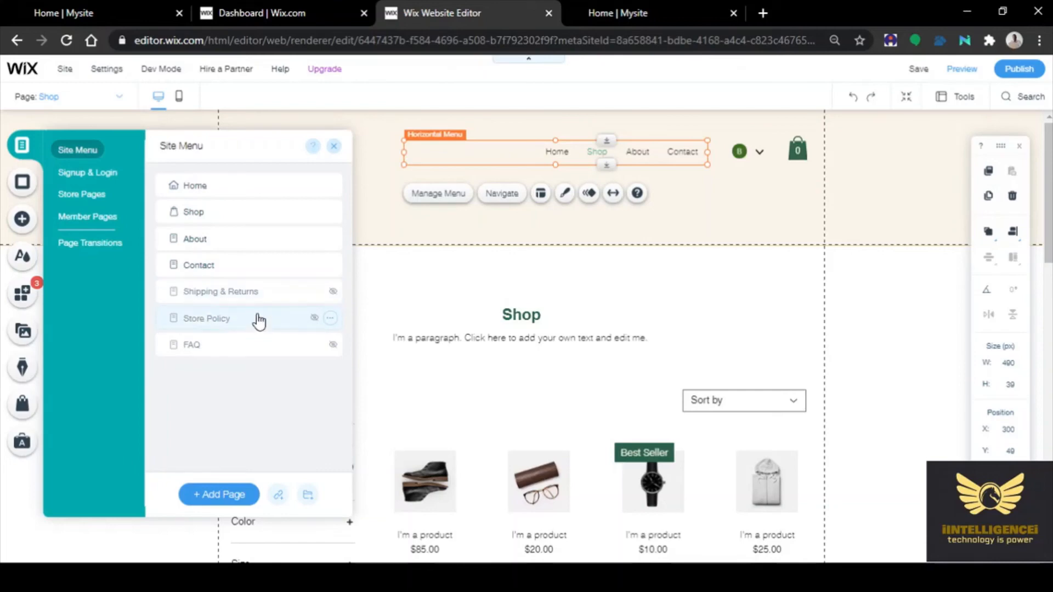
Add a new blank page and name it Account
left_click(220, 495)
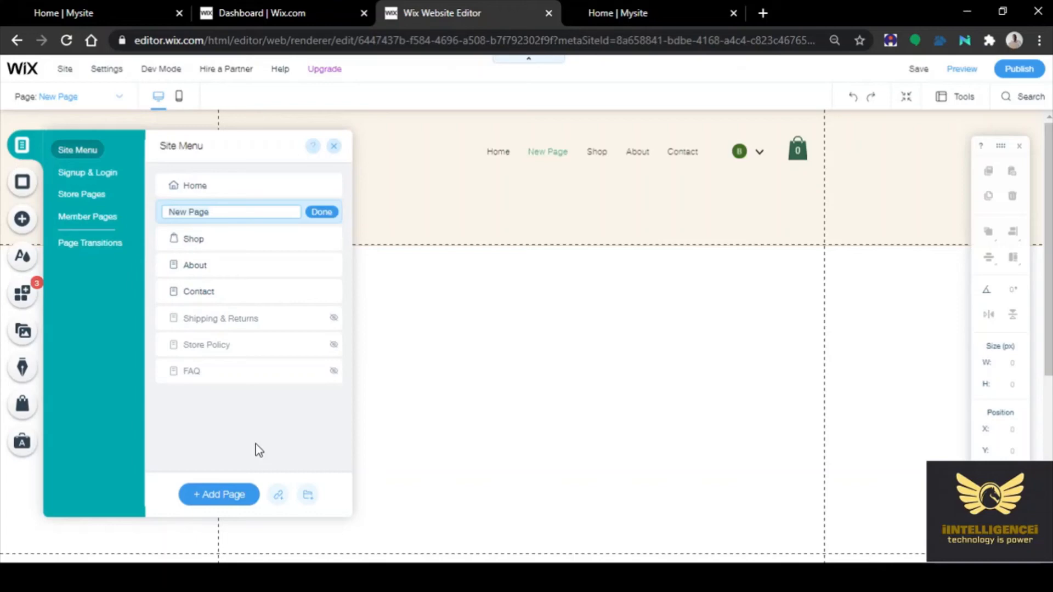
type("Bank Account Detail")
key("BackSpace")
key("BackSpace")
key("BackSpace")
key("BackSpace")
key("BackSpace")
key("BackSpace")
key("BackSpace")
left_click(195, 209)
key("BackSpace")
key("BackSpace")
key("BackSpace")
key("BackSpace")
key("BackSpace")
left_click(321, 214)
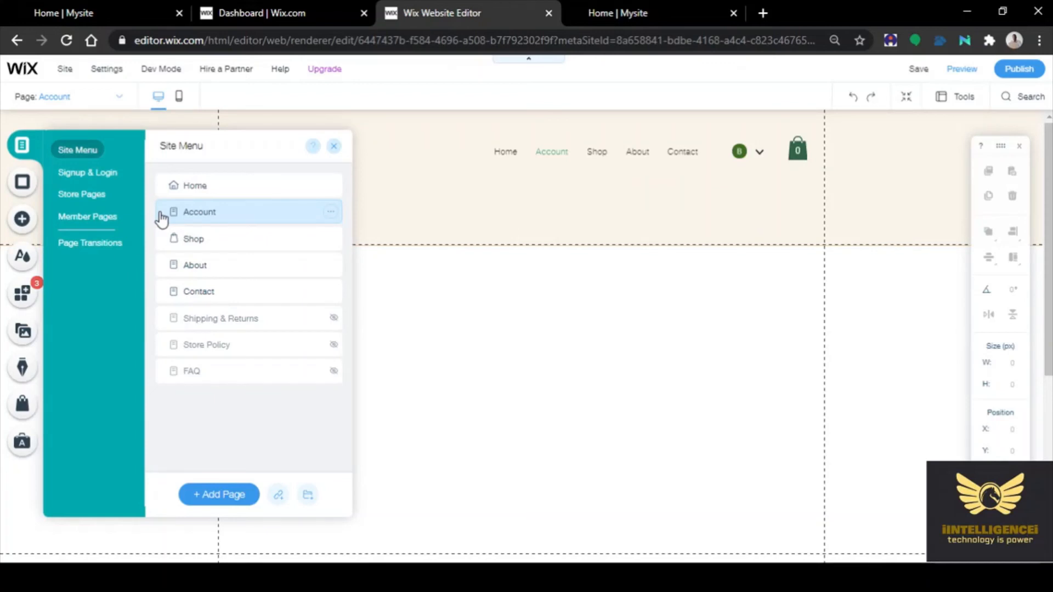
Move the Account page below Shop in the menu and open it
mouse_move(161, 218)
left_mouse_down()
mouse_move(155, 266)
mouse_move(156, 210)
left_mouse_up()
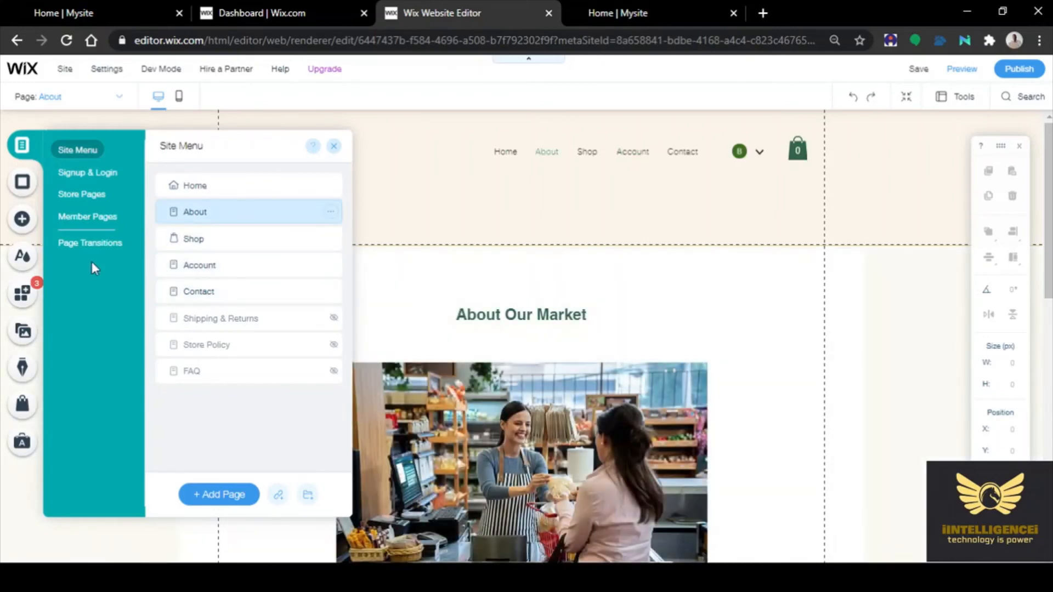
left_click(242, 276)
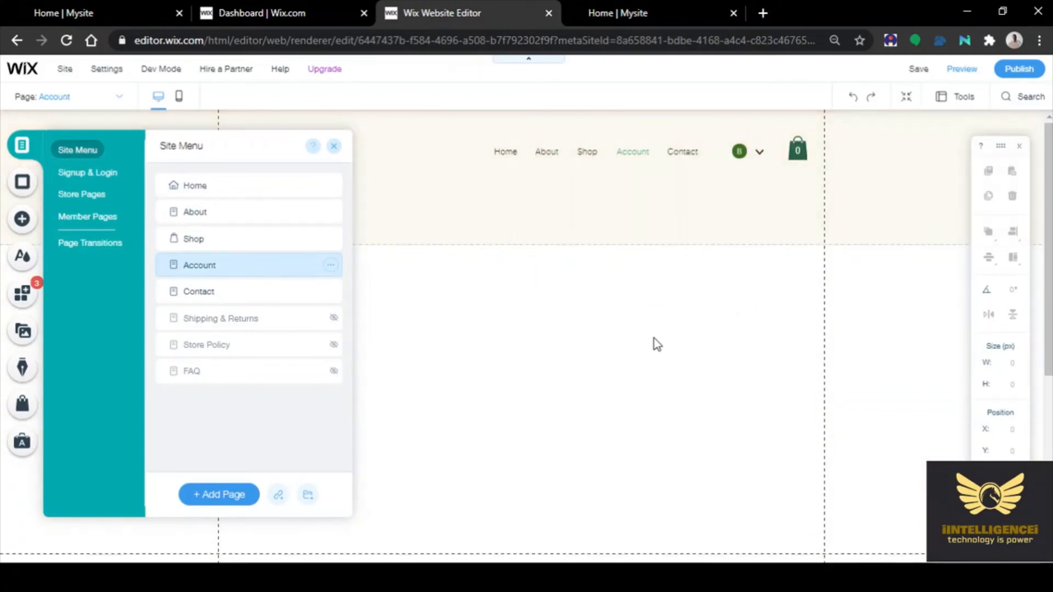
left_click(620, 344)
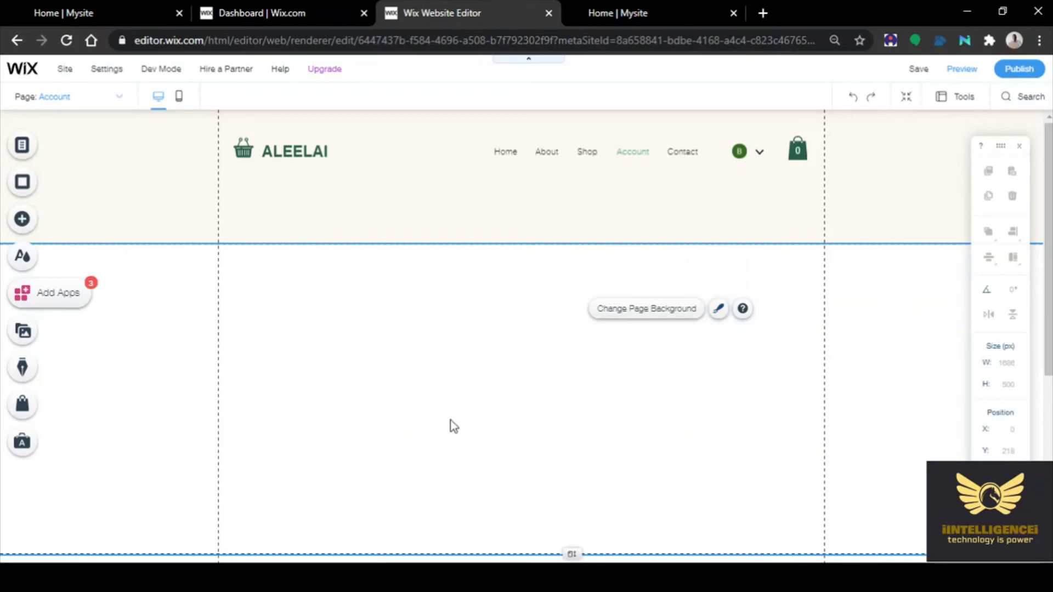
Add the purple container box from the Box elements to the Account page
scroll(451, 426, "down", 3)
scroll(452, 425, "up", 3)
left_click(23, 220)
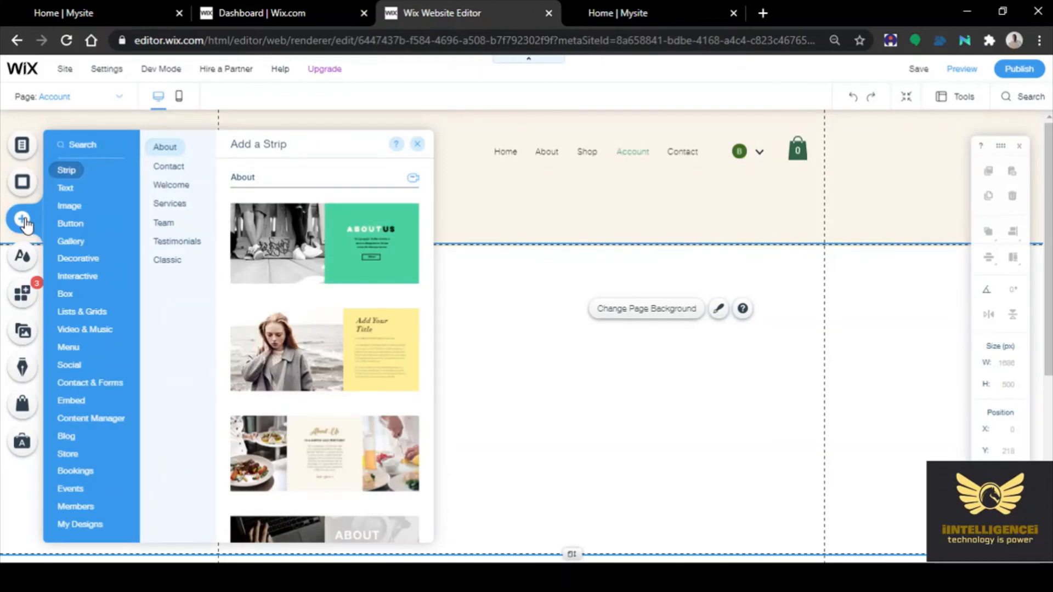
left_click(70, 223)
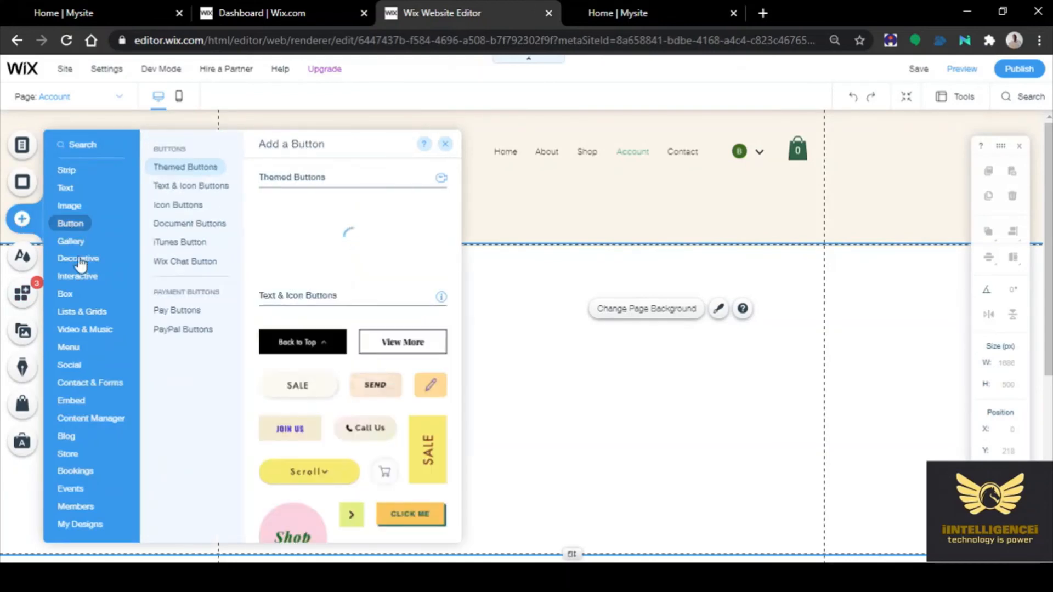
left_click(69, 294)
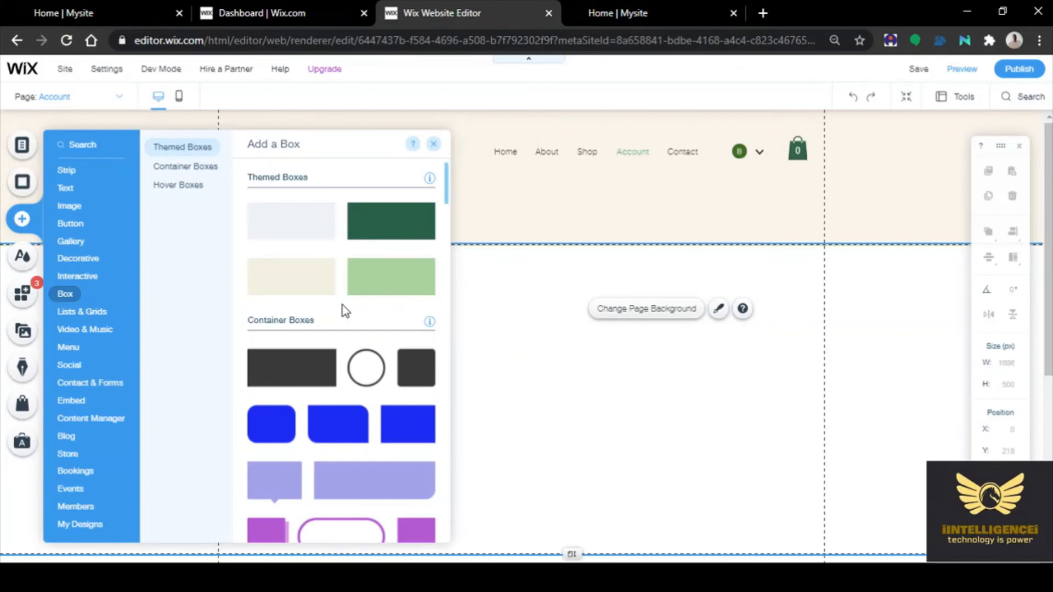
scroll(345, 311, "down", 4)
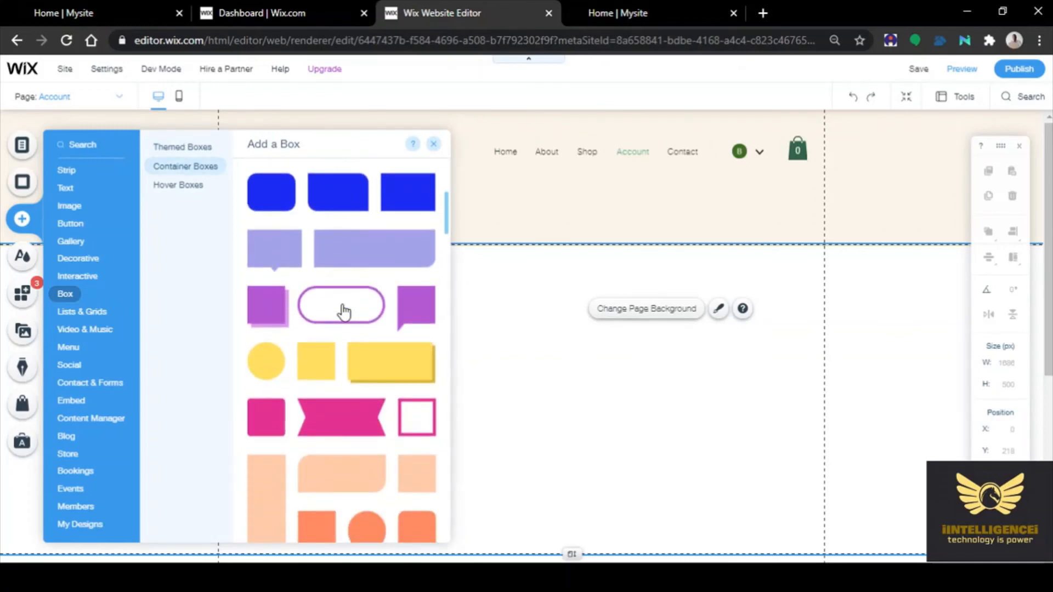
scroll(345, 312, "down", 6)
scroll(344, 312, "down", 10)
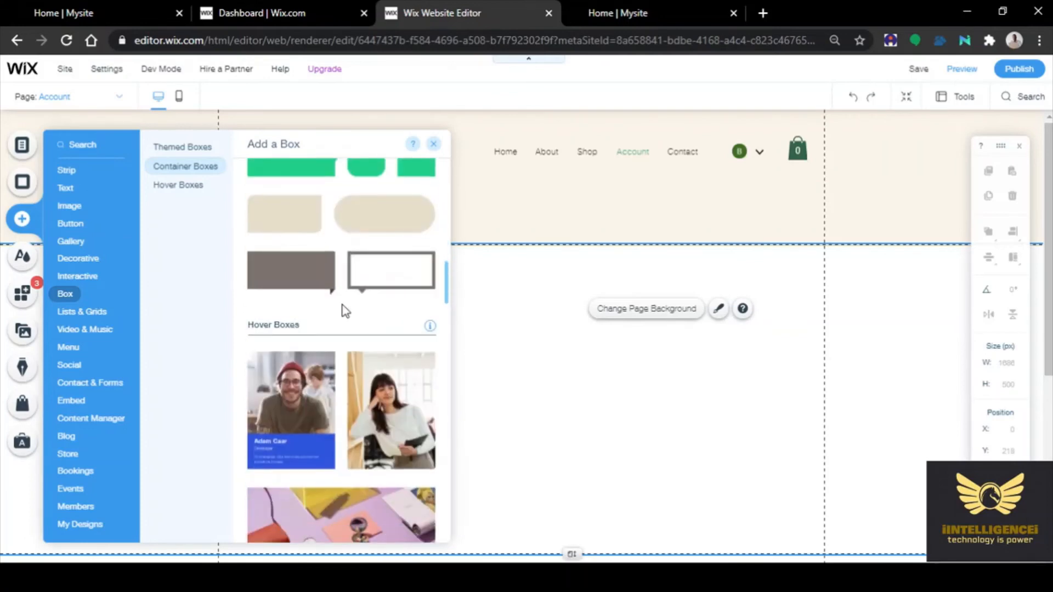
scroll(344, 311, "down", 8)
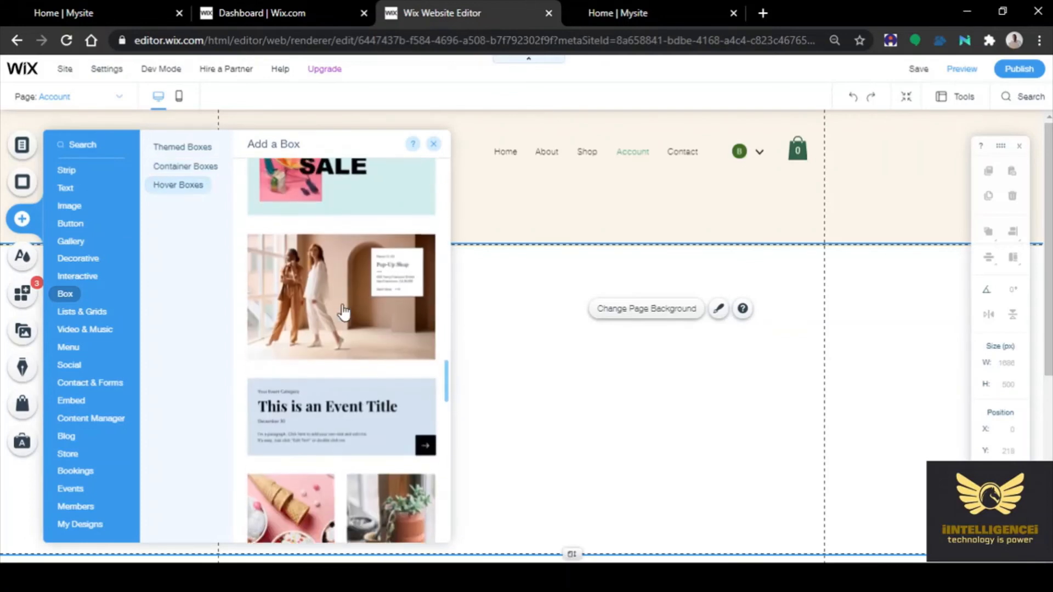
scroll(343, 310, "up", 15)
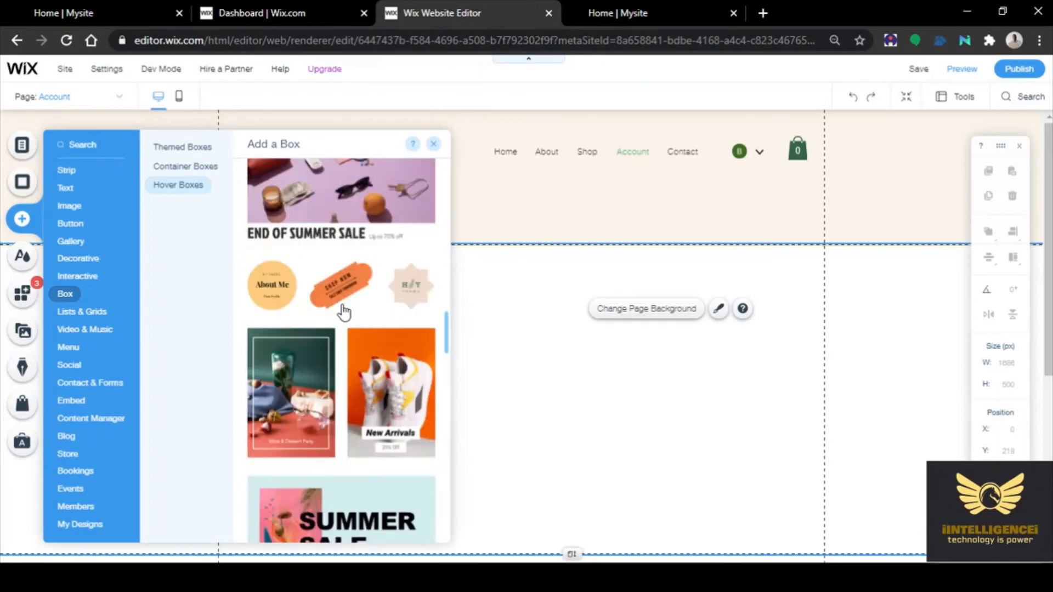
scroll(344, 312, "up", 3)
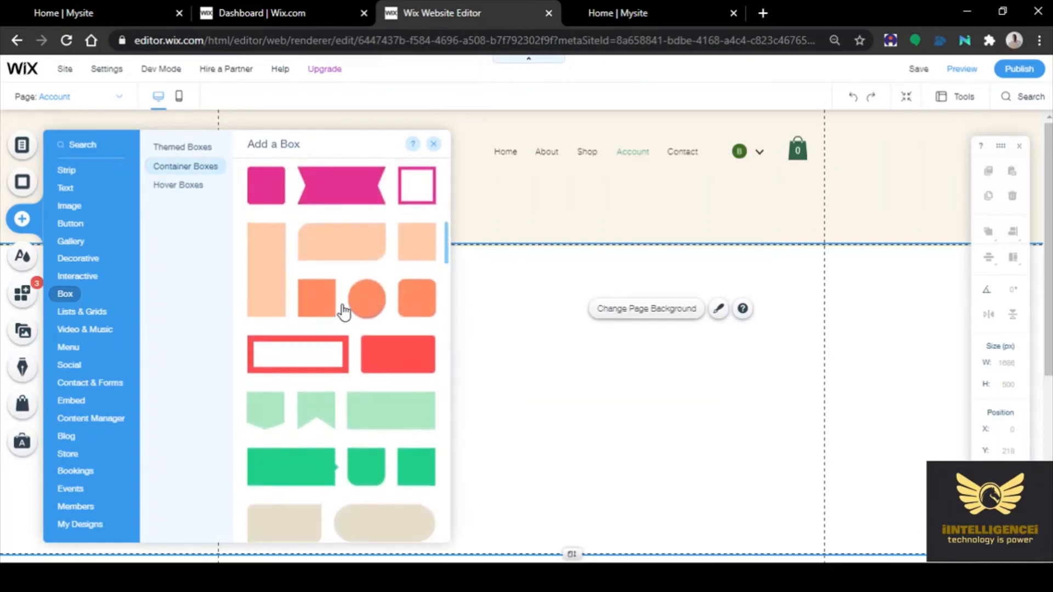
scroll(344, 311, "up", 3)
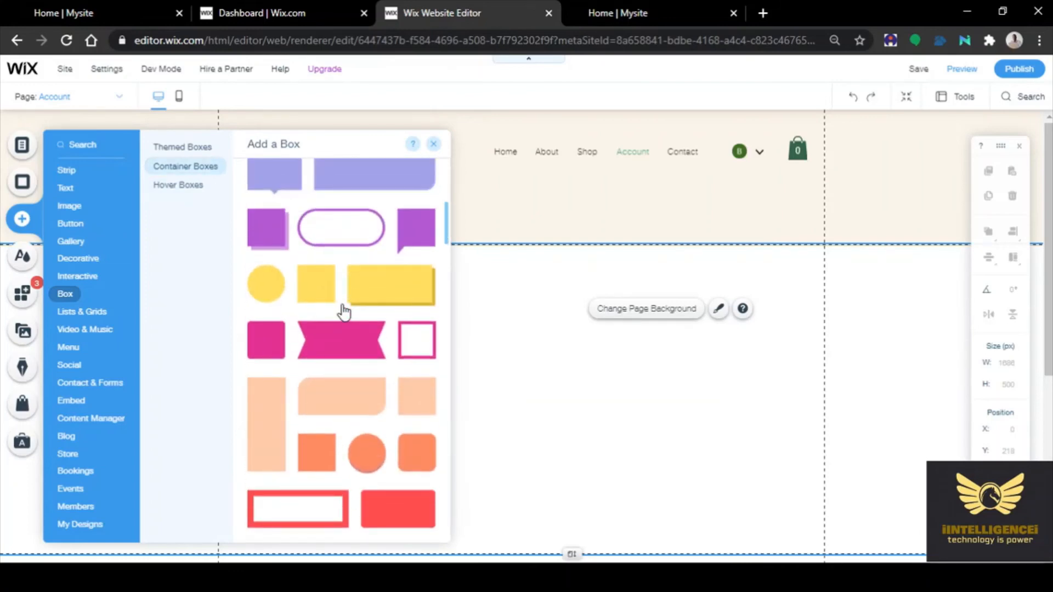
scroll(344, 312, "up", 2)
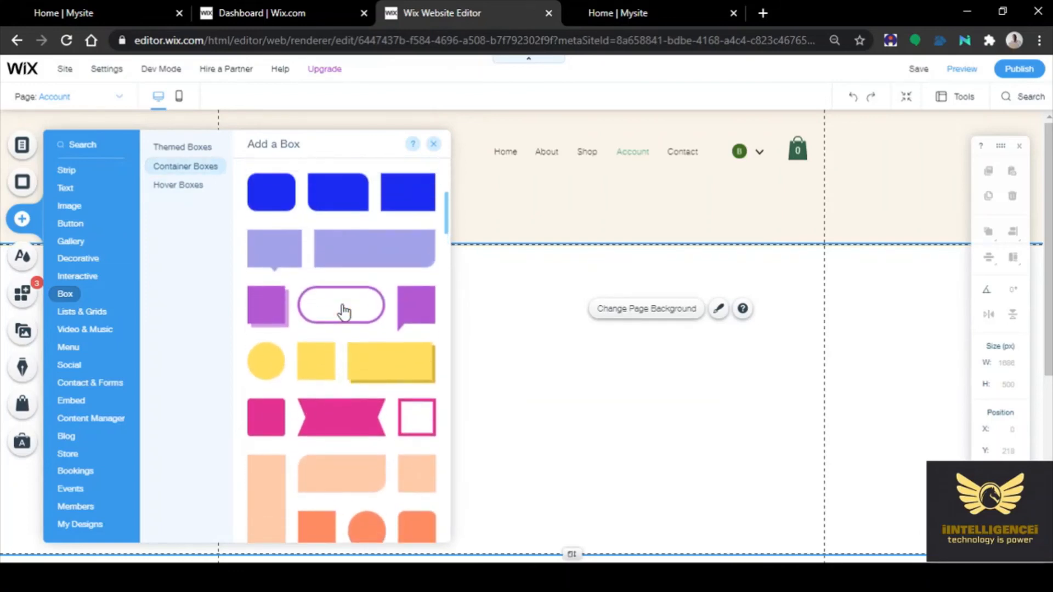
left_click(268, 316)
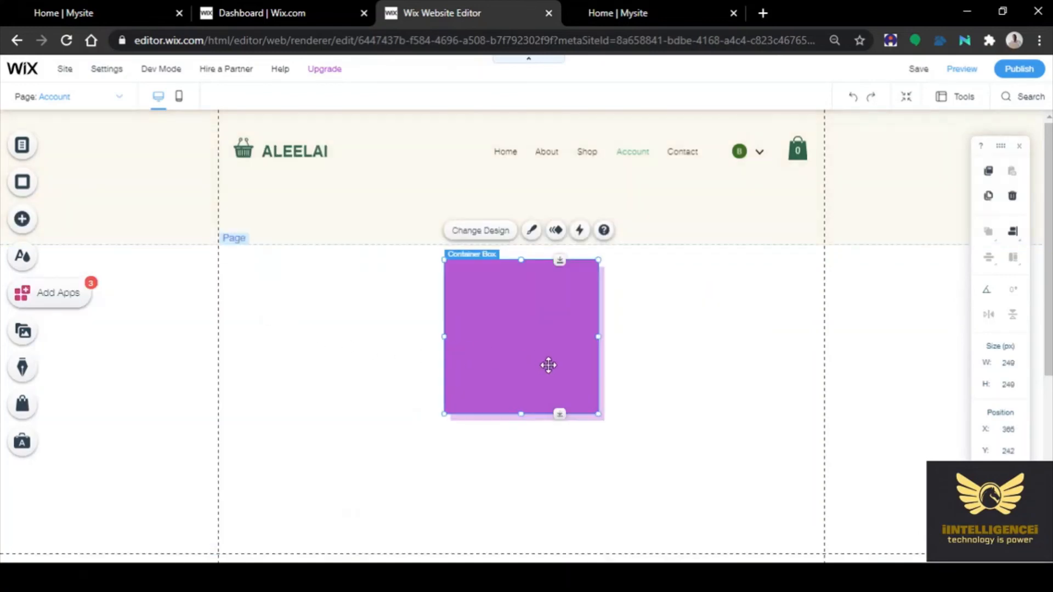
Resize the purple box to 707 by 424 px
left_click_drag(444, 414, 323, 465)
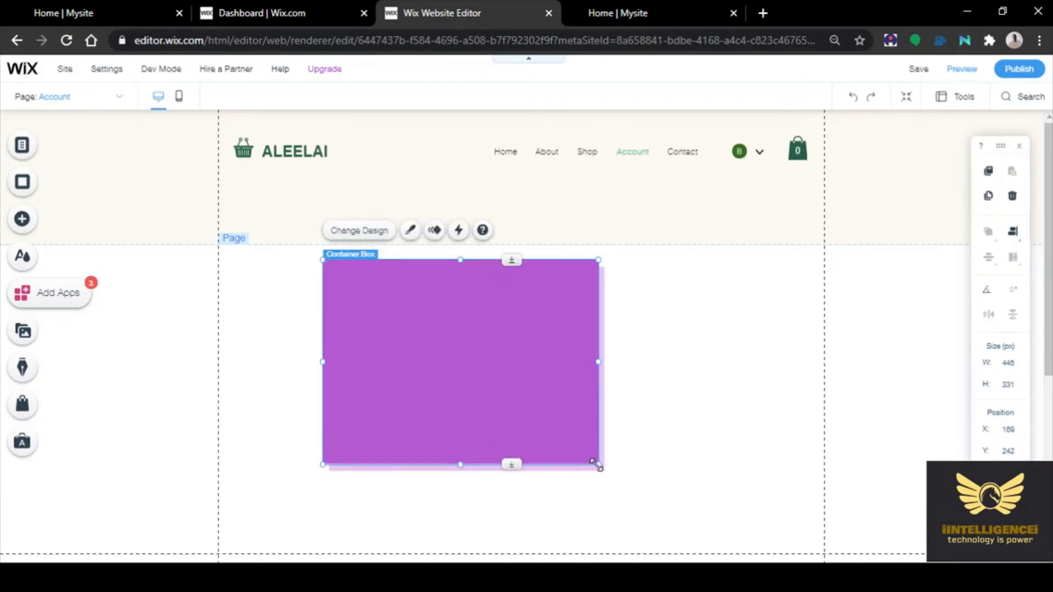
left_click_drag(597, 464, 734, 514)
left_click_drag(758, 522, 757, 522)
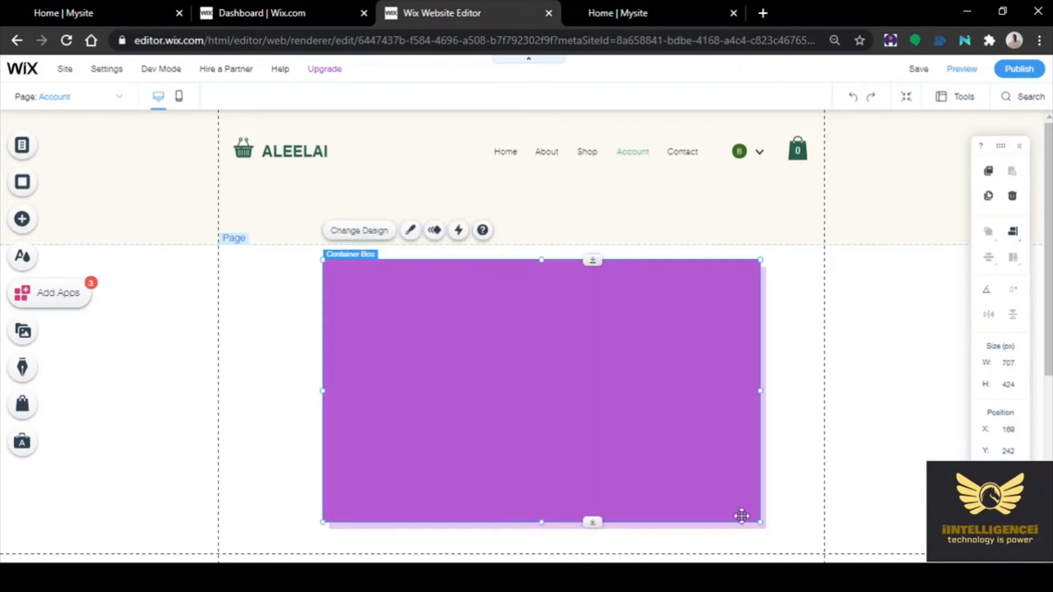
Preview the box's design styles, keeping the purple style
double_click(524, 366)
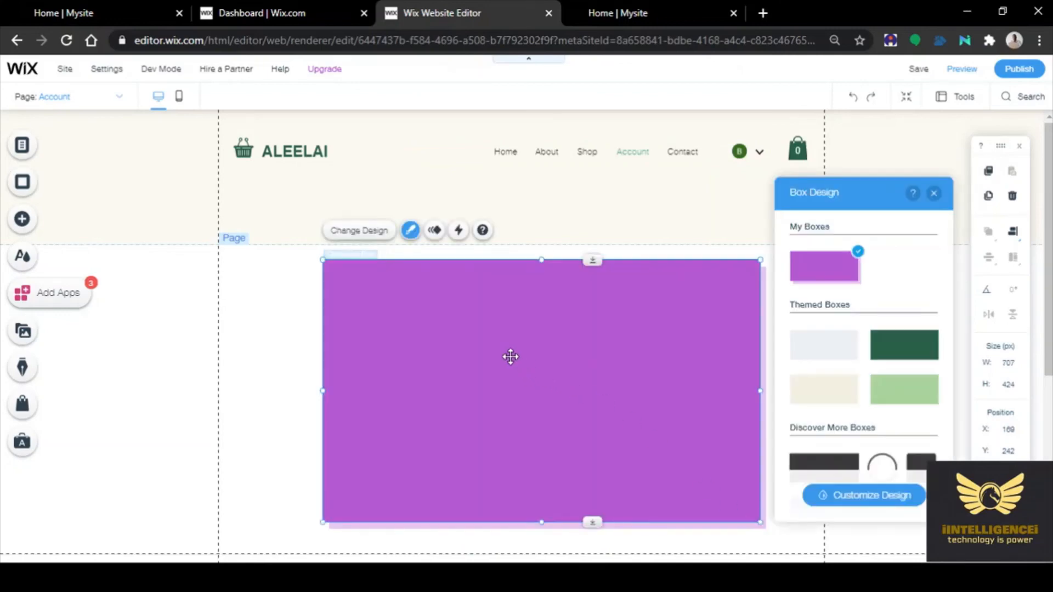
right_click(476, 340)
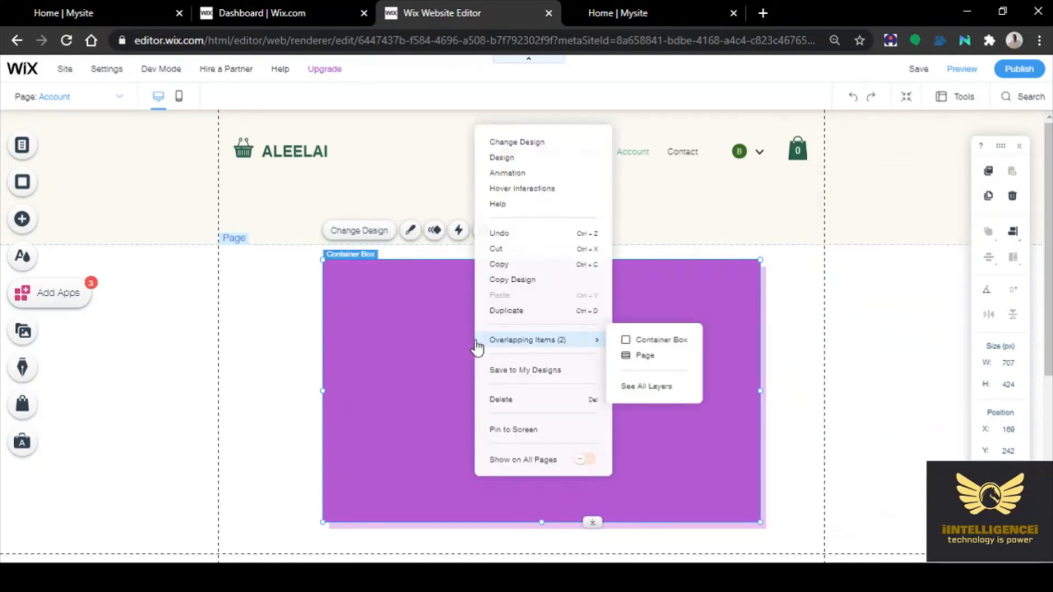
left_click(411, 320)
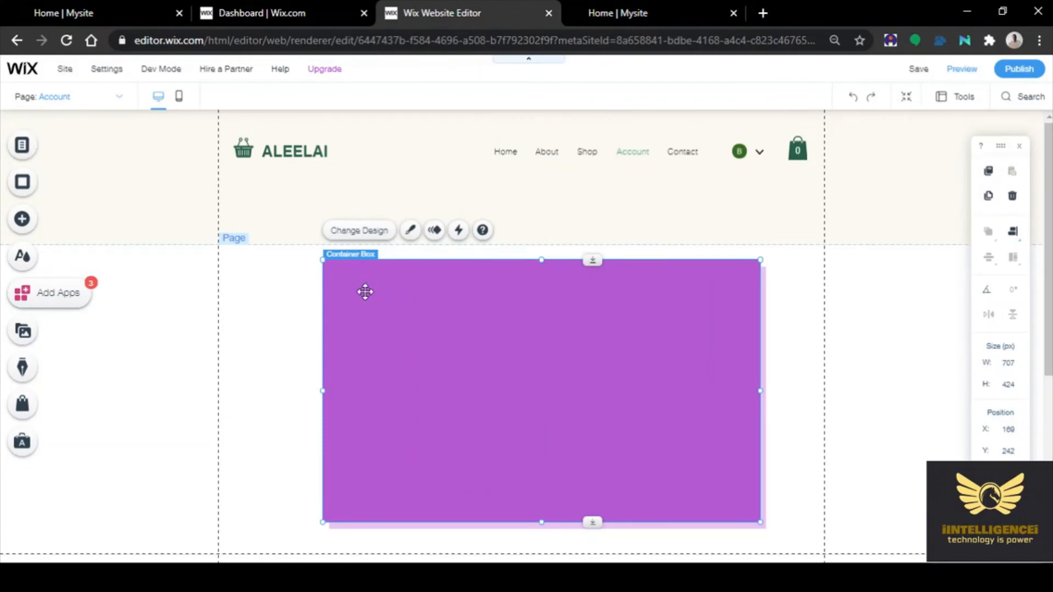
double_click(402, 322)
left_click(402, 322)
double_click(402, 323)
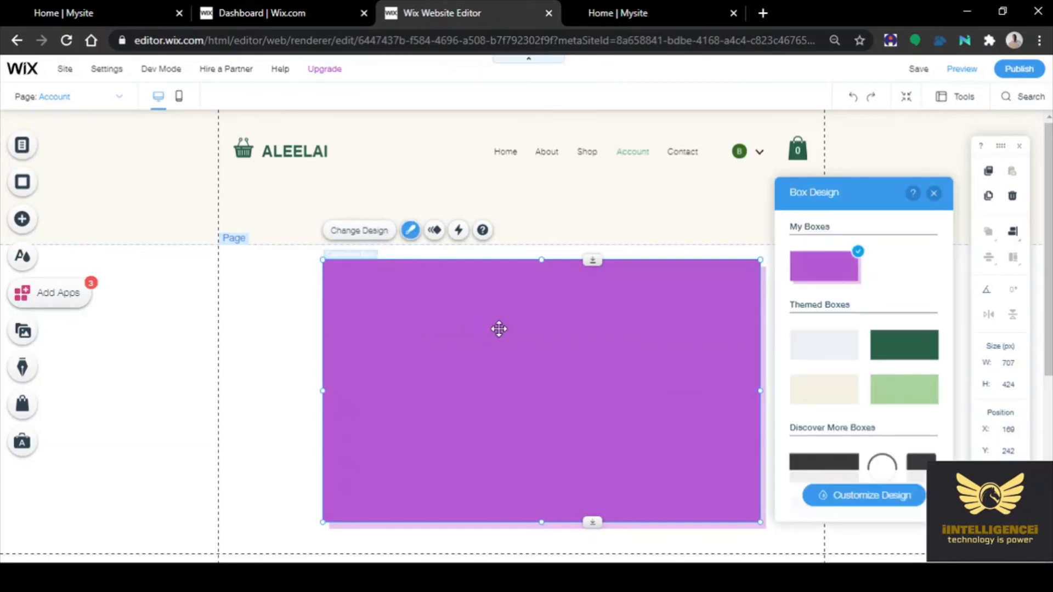
scroll(860, 407, "down", 1)
scroll(859, 408, "down", 8)
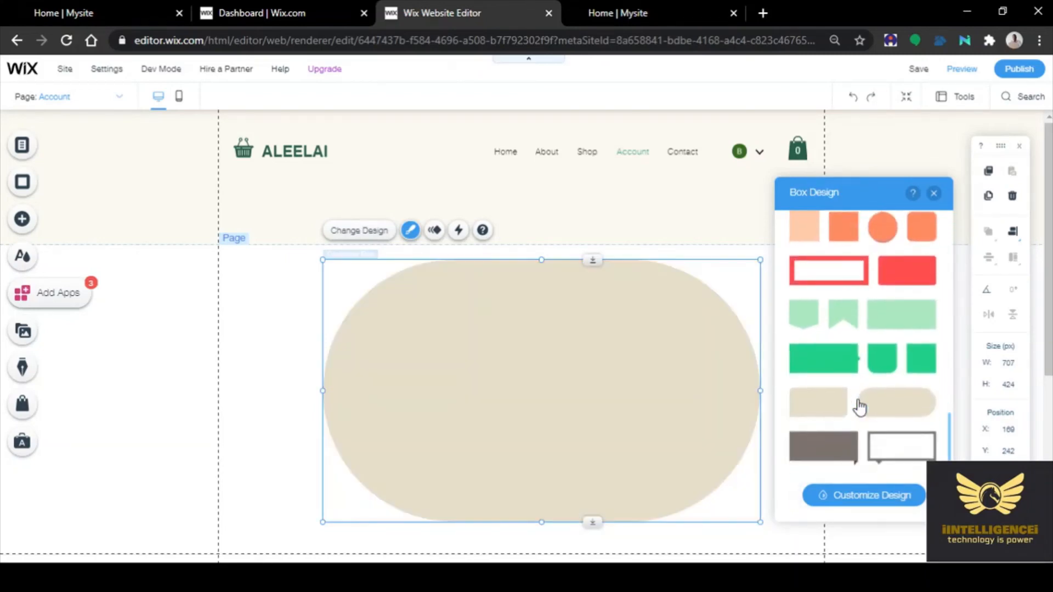
scroll(859, 407, "up", 9)
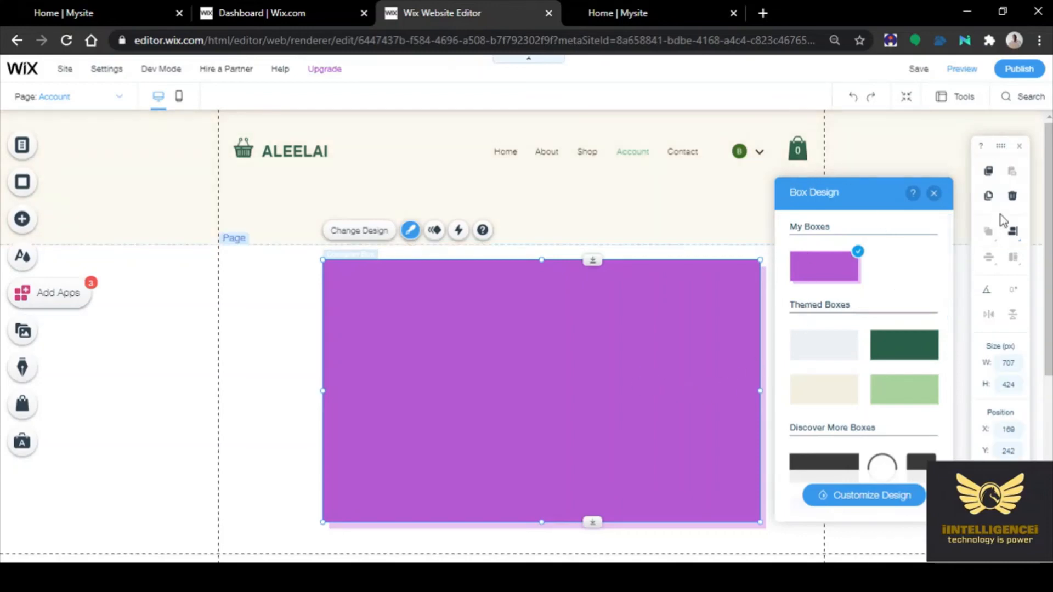
left_click(933, 193)
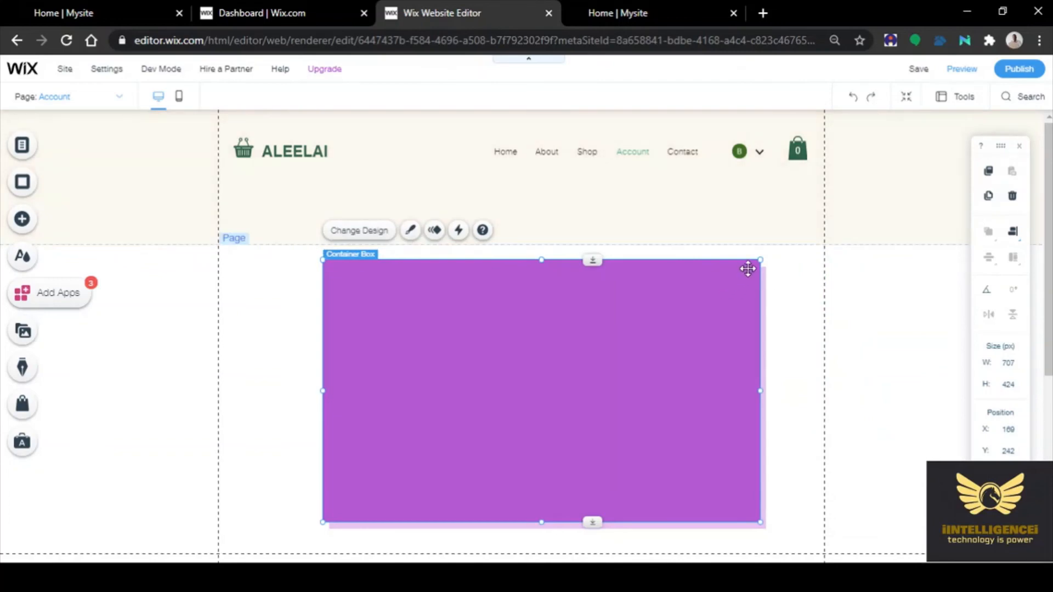
Delete the purple box and choose the Business Title style from the Themed Text titles
key("Delete")
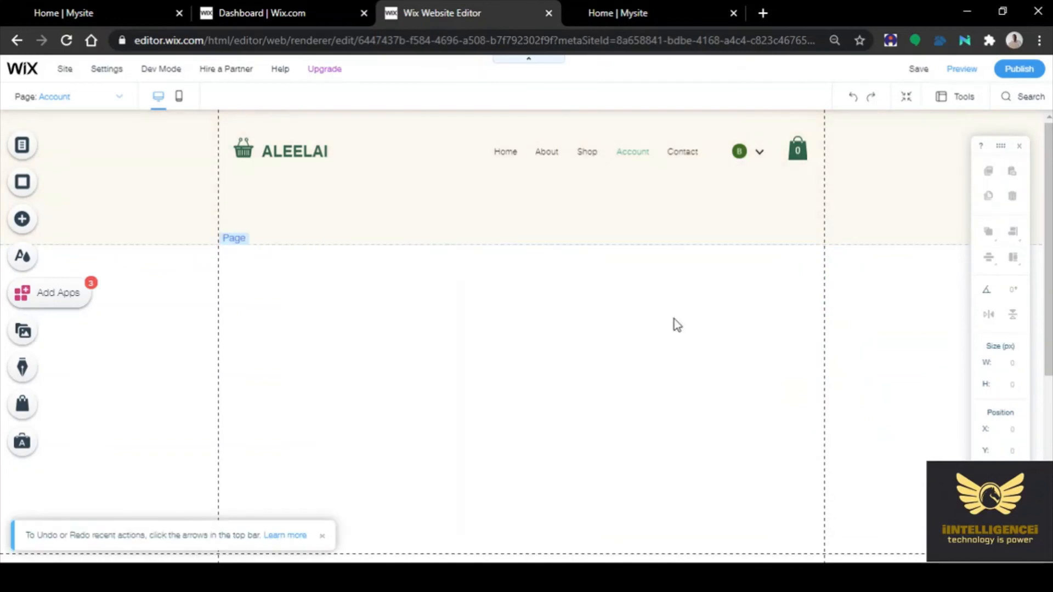
left_click(23, 221)
left_click(66, 188)
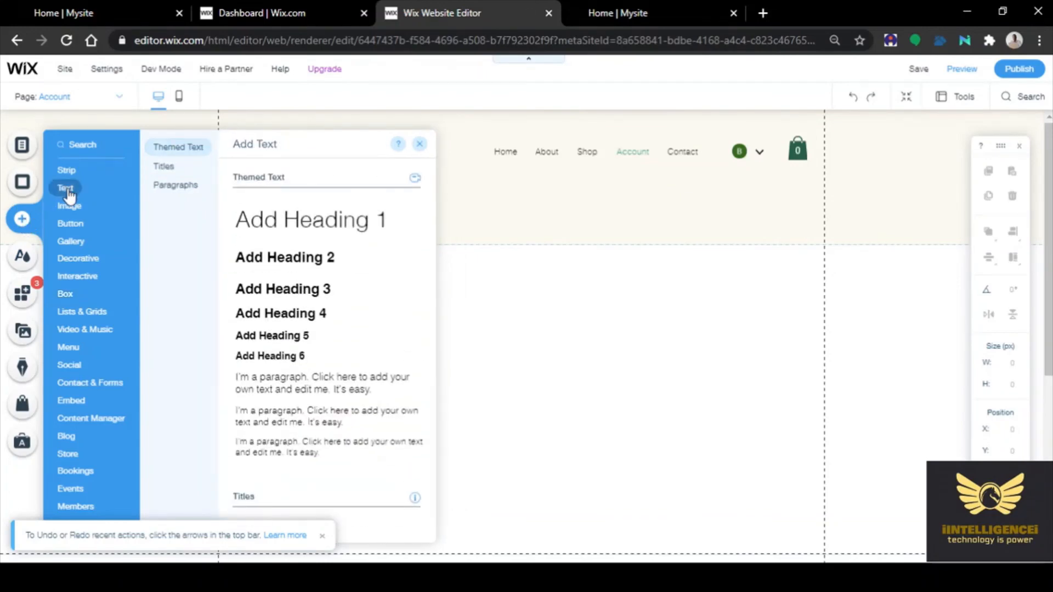
left_click(147, 186)
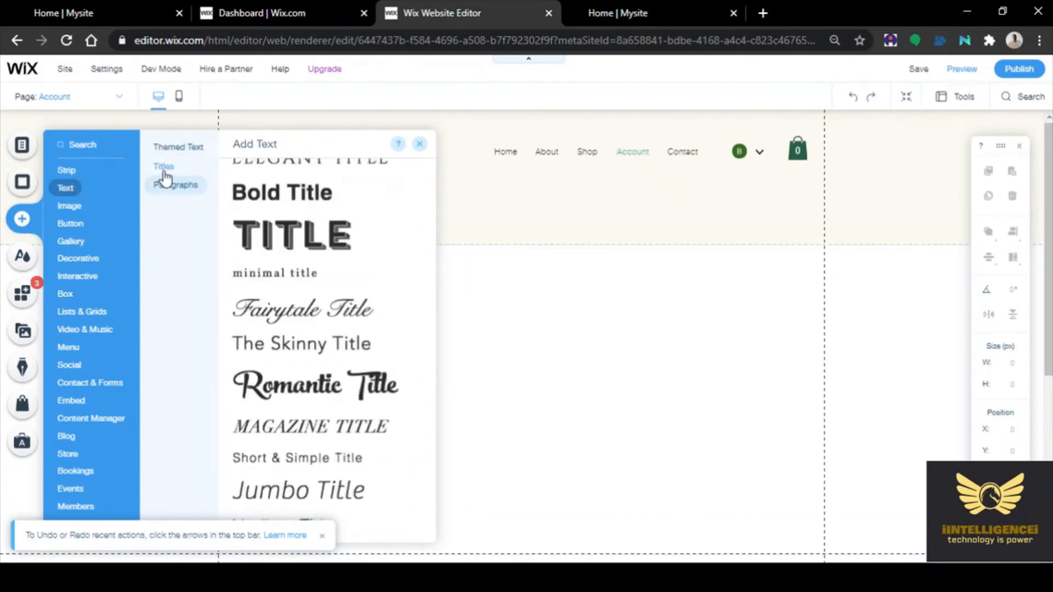
left_click(175, 149)
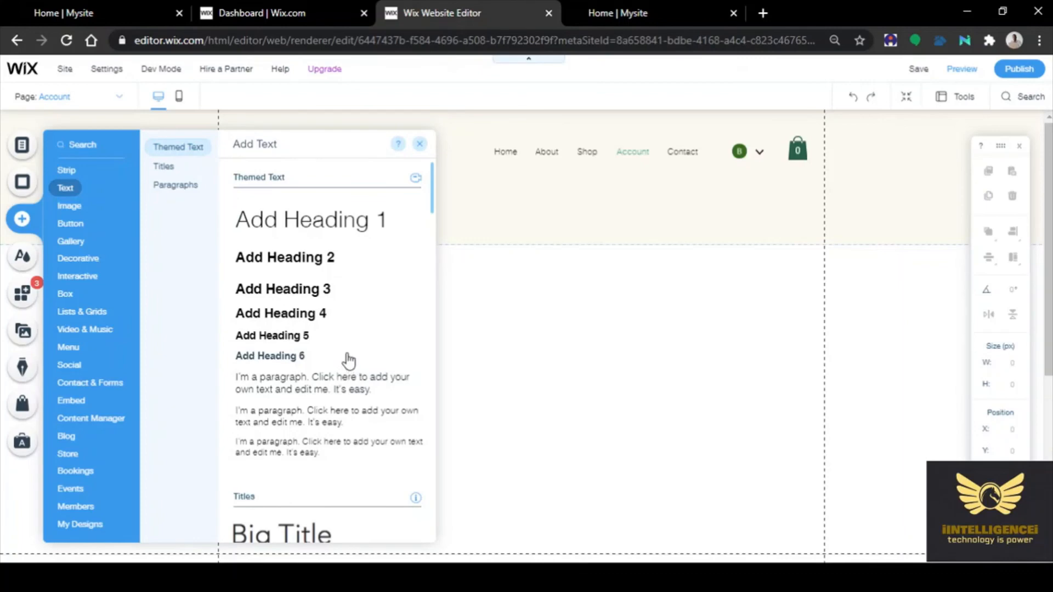
scroll(349, 362, "down", 5)
scroll(349, 359, "down", 2)
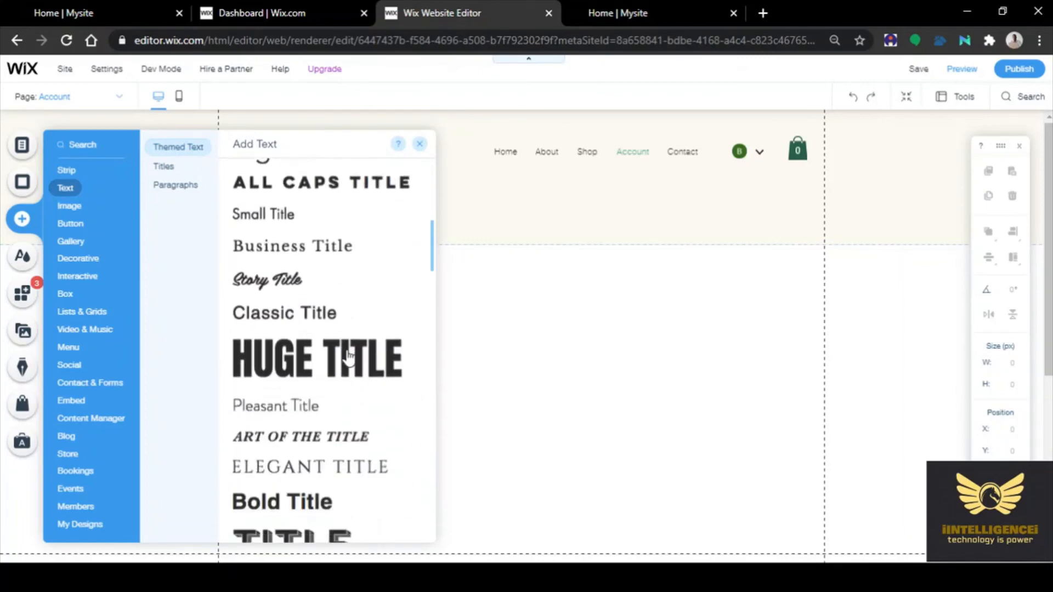
left_click(320, 247)
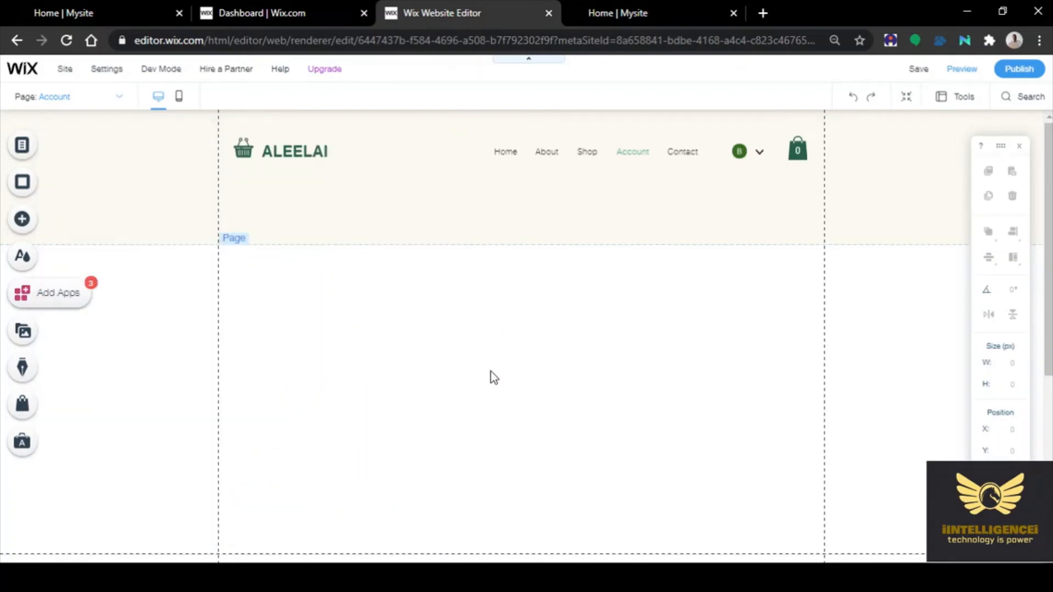
scroll(491, 371, "down", 2)
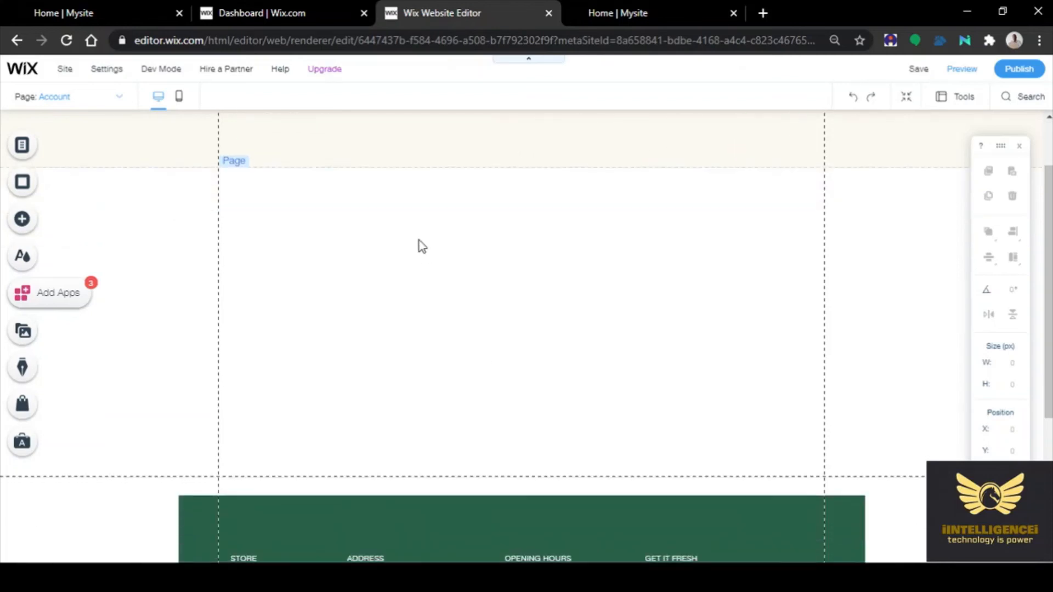
scroll(430, 275, "up", 2)
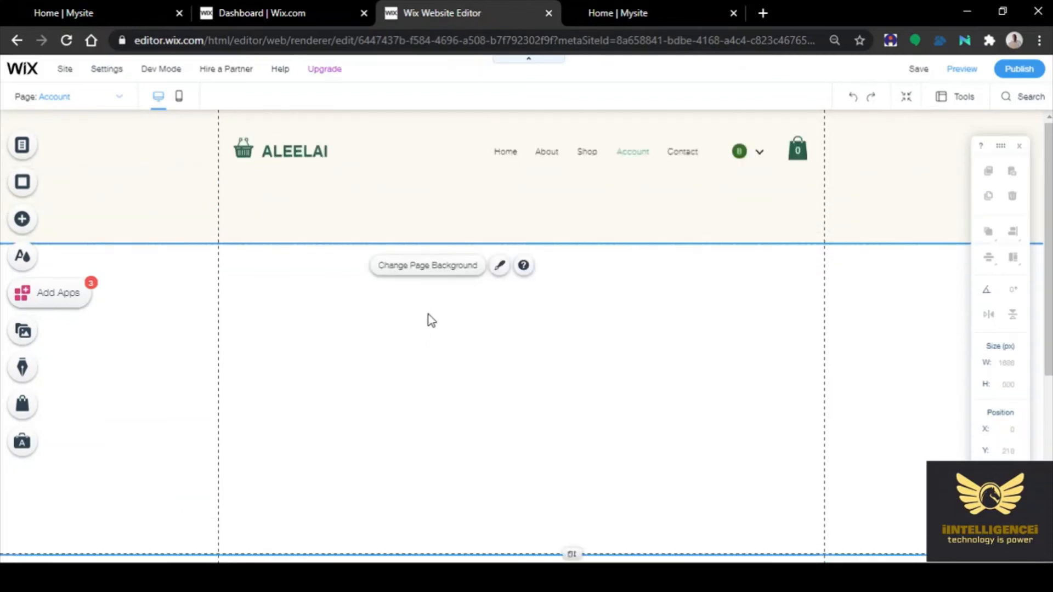
Place the Business Title text on the Account page, dismissing the page background options
left_click(447, 317)
double_click(423, 328)
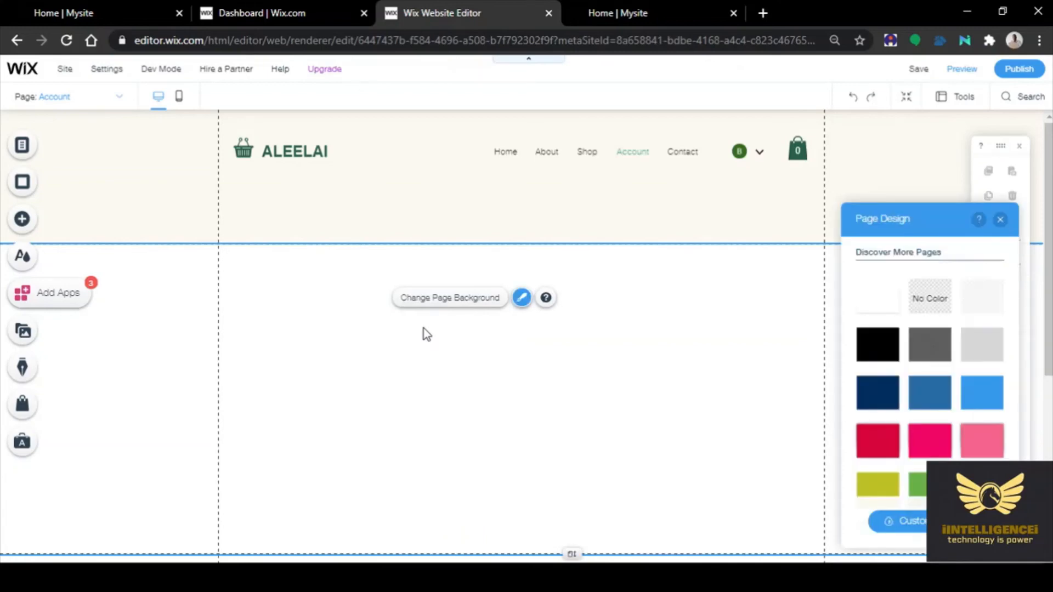
key("ctrl+v")
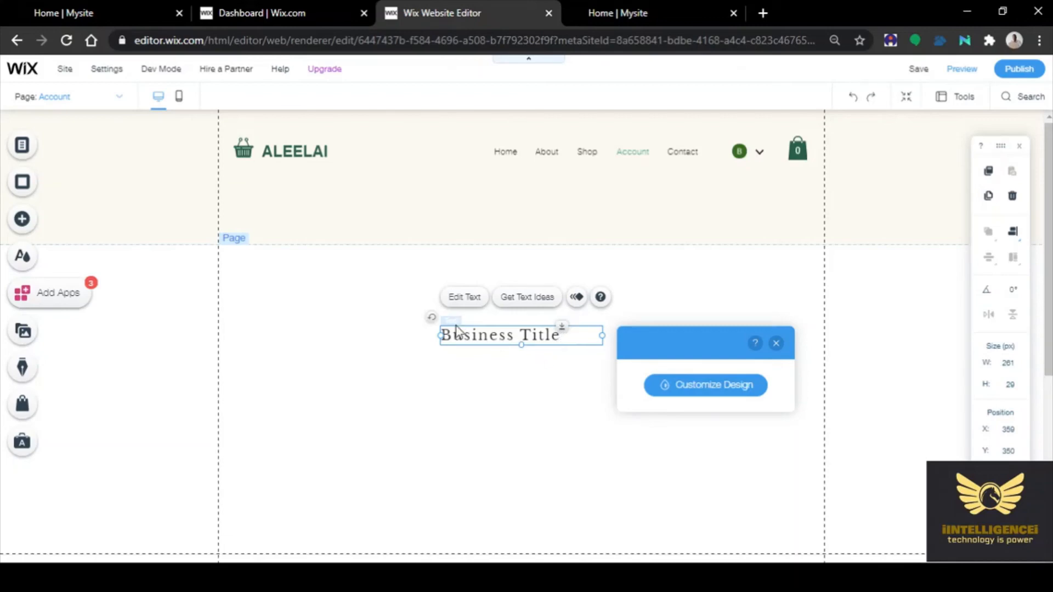
Make the text box taller and change its first line to 'Bank Account Details'
double_click(470, 332)
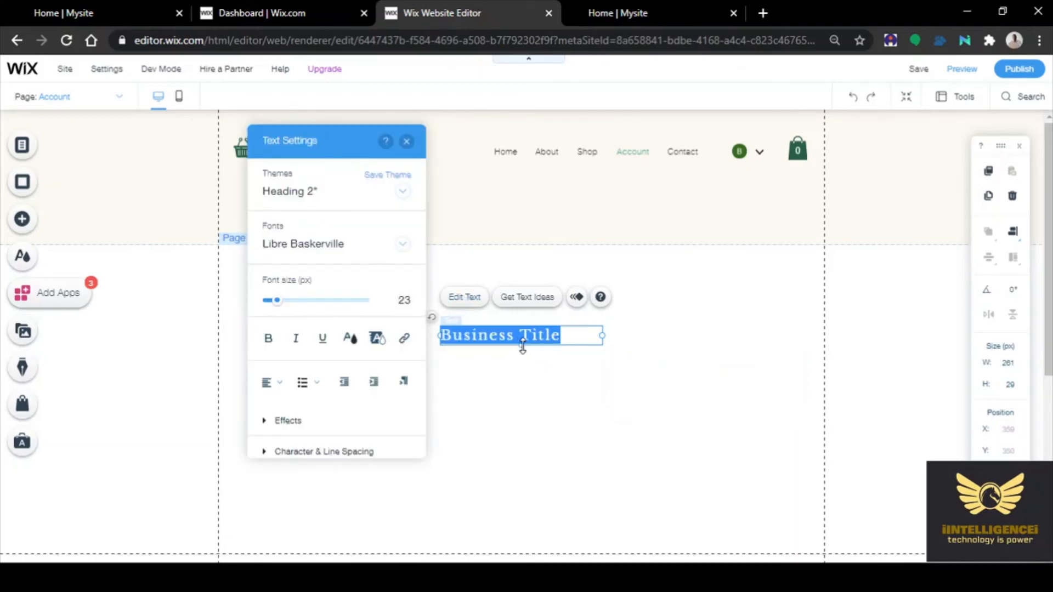
left_click(527, 427)
left_click_drag(528, 427, 531, 460)
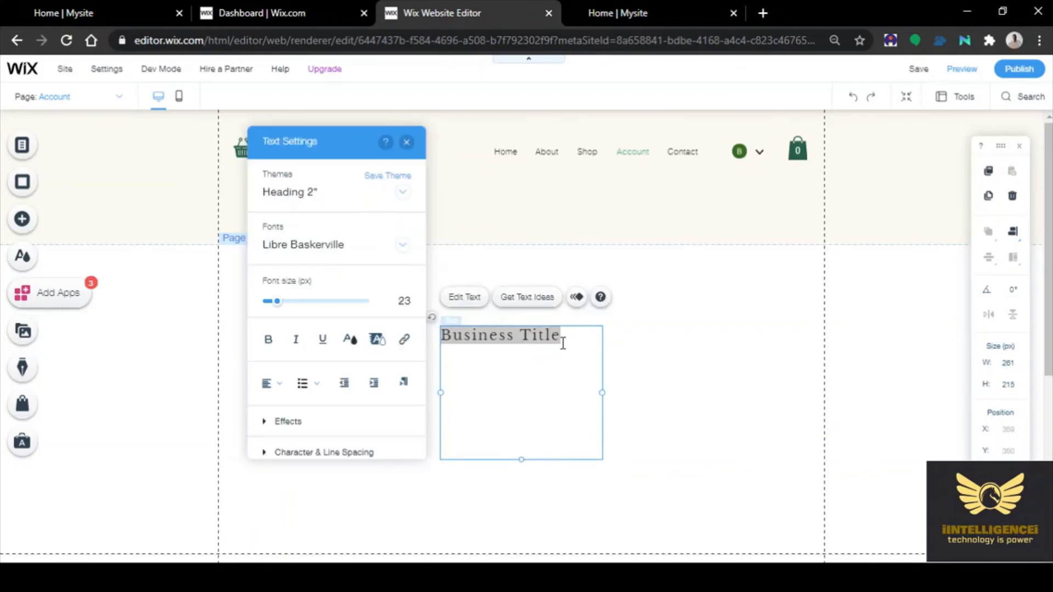
left_click(453, 336)
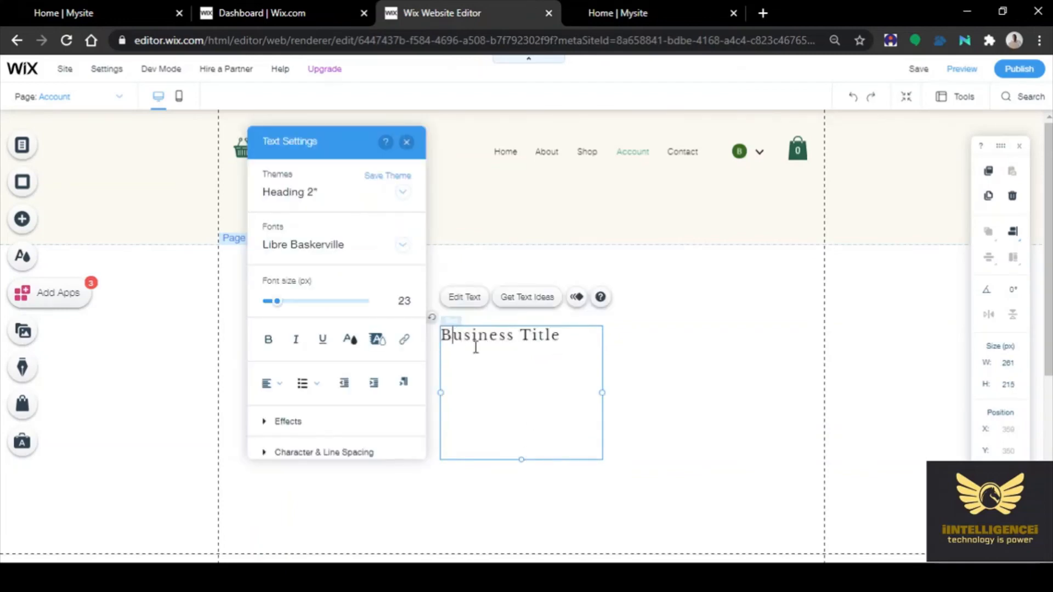
type("ank")
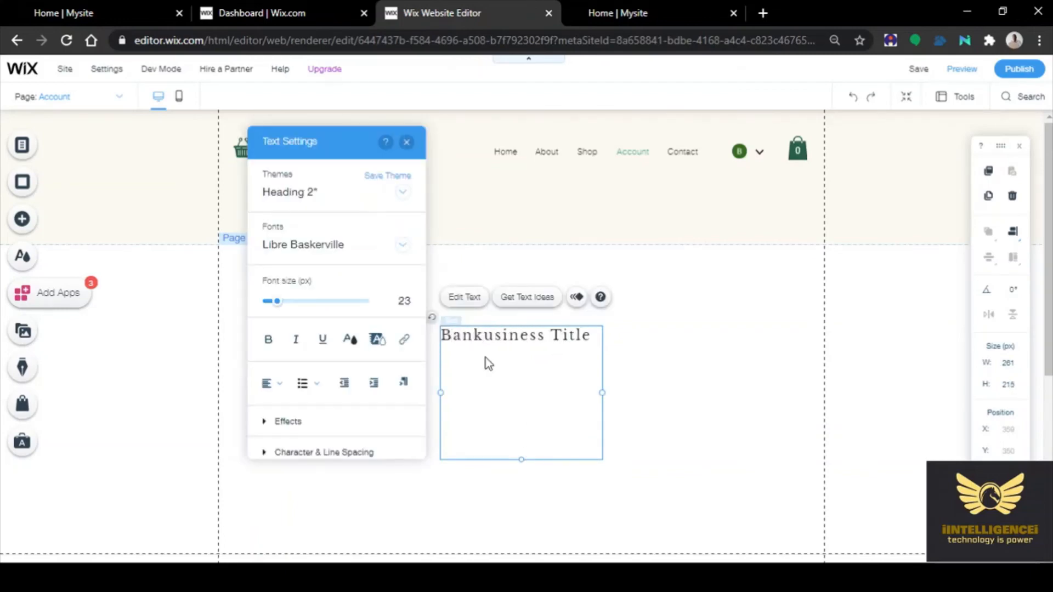
type(" Account")
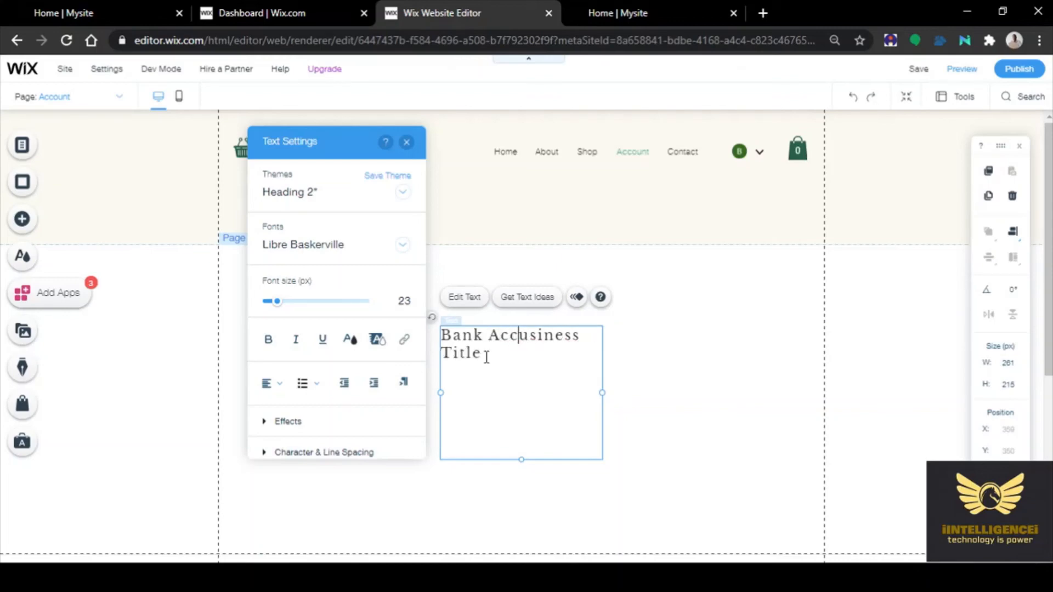
type(" Det")
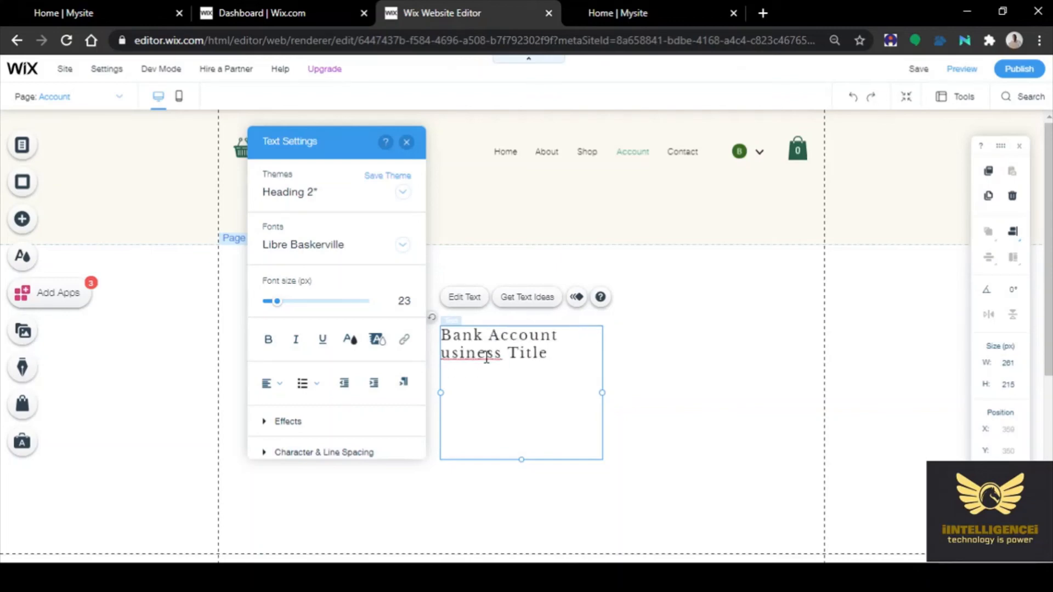
type("ails")
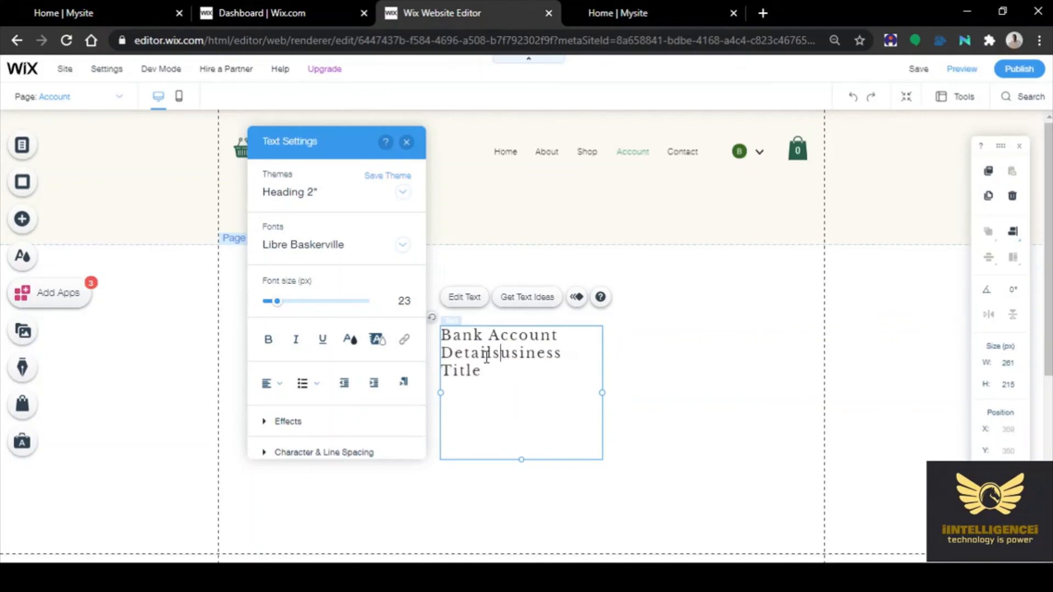
key("Return")
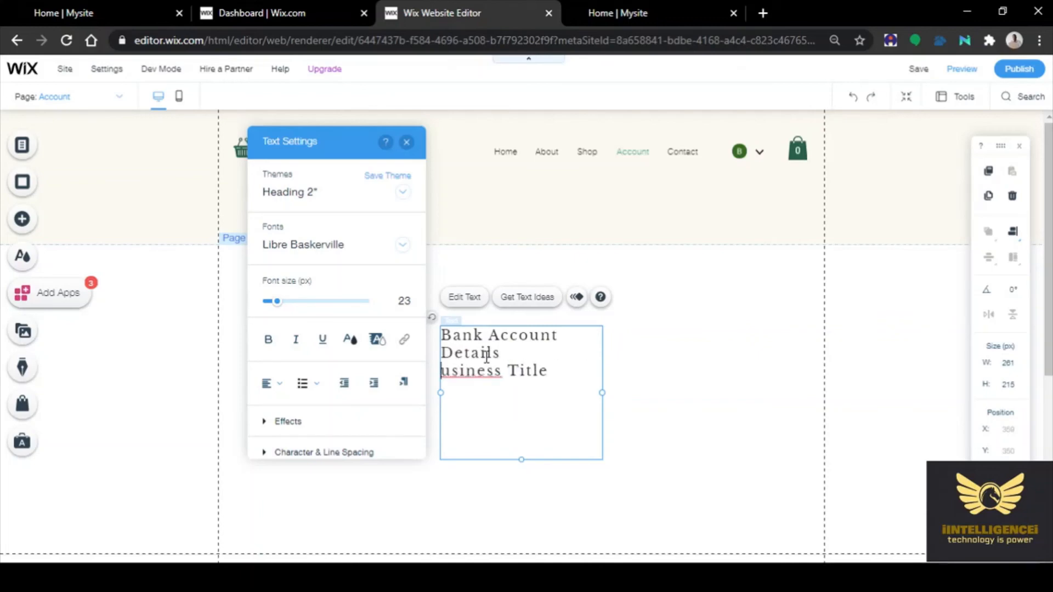
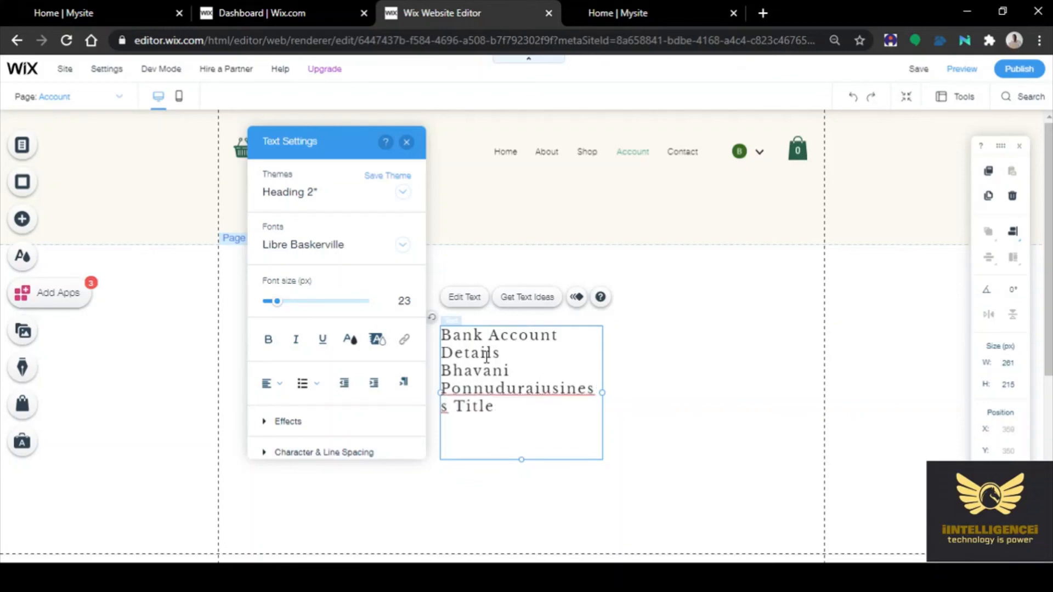
Add lines with the account holder's name, 'HDFC Bank,' and 'A/c No:'
type(",")
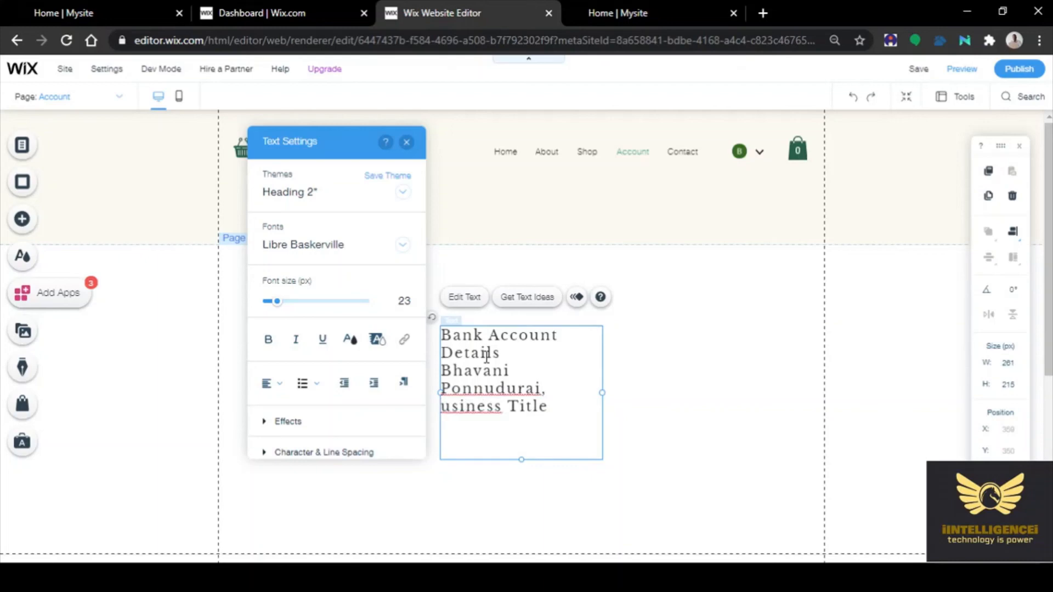
key("Delete")
key("Delete")
key("Delete")
key("Delete")
key("Delete")
key("Delete")
key("Delete")
key("Delete")
key("Delete")
key("Delete")
key("Delete")
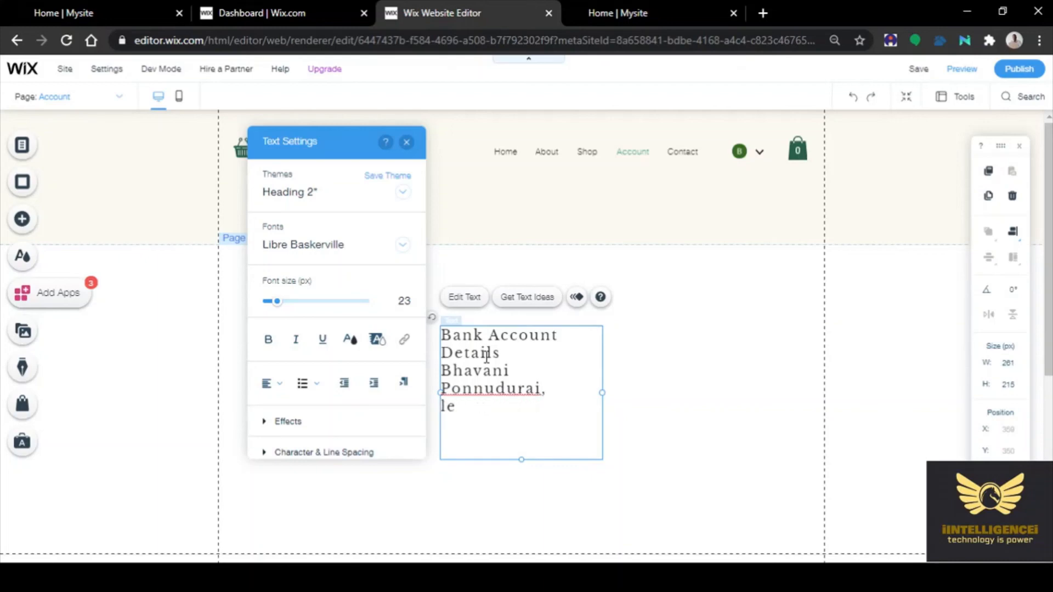
key("Delete")
key("Delete")
type("D")
type("HFC")
key("BackSpace")
key("BackSpace")
key("BackSpace")
key("BackSpace")
type("HDFC ")
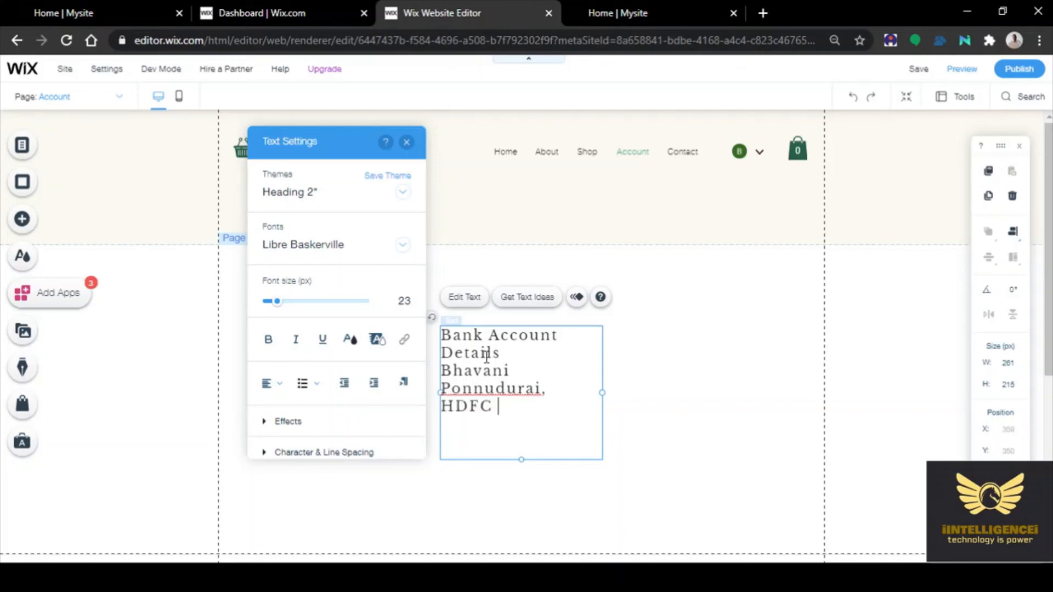
type("Bank,")
key("Return")
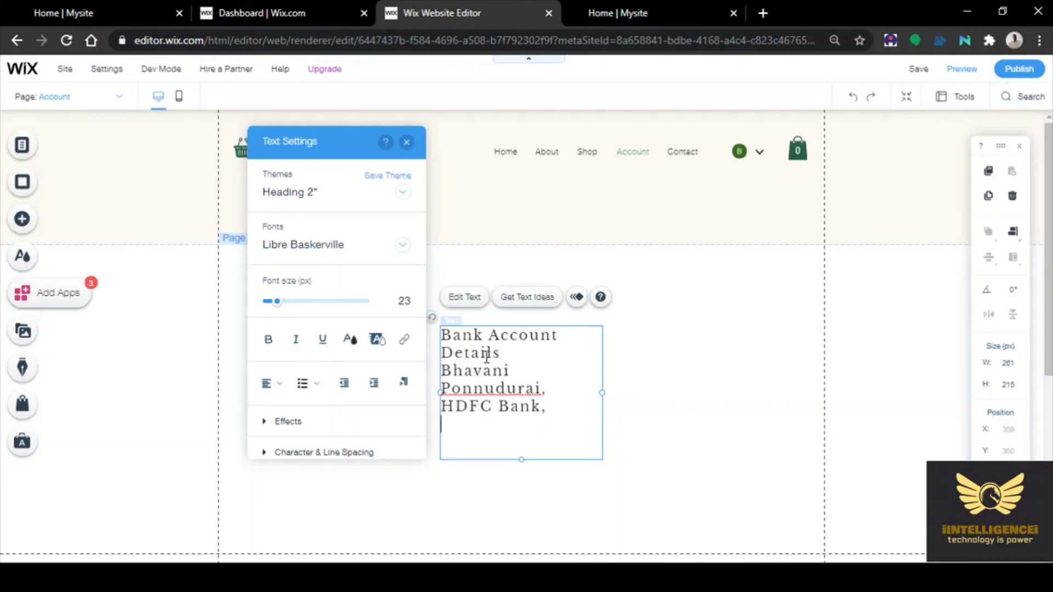
type("A/c No:")
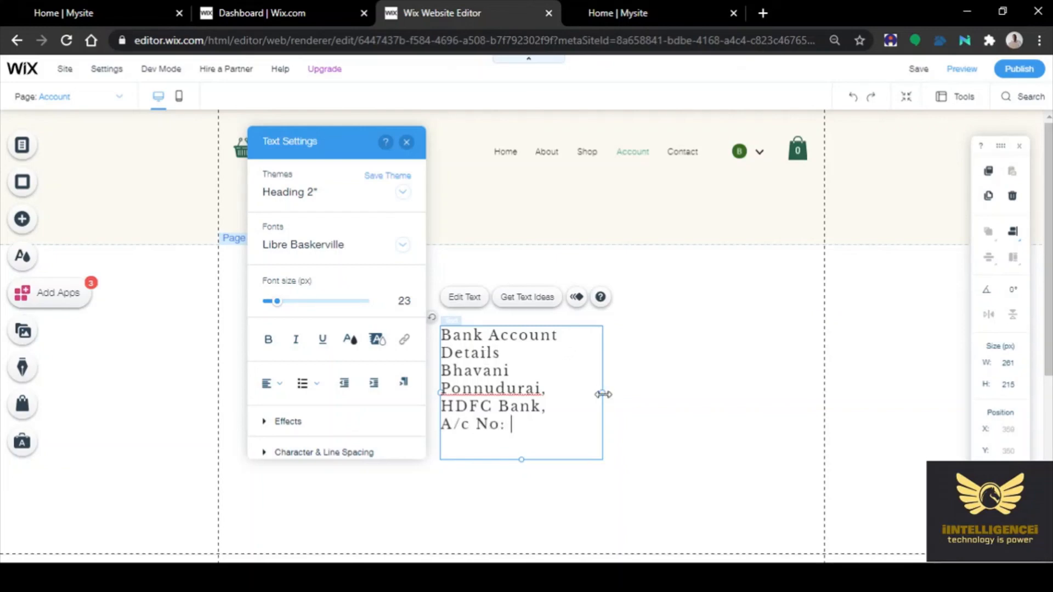
Widen the text box and fill in the account number and a line with the IFSC code
left_click_drag(602, 393, 734, 401)
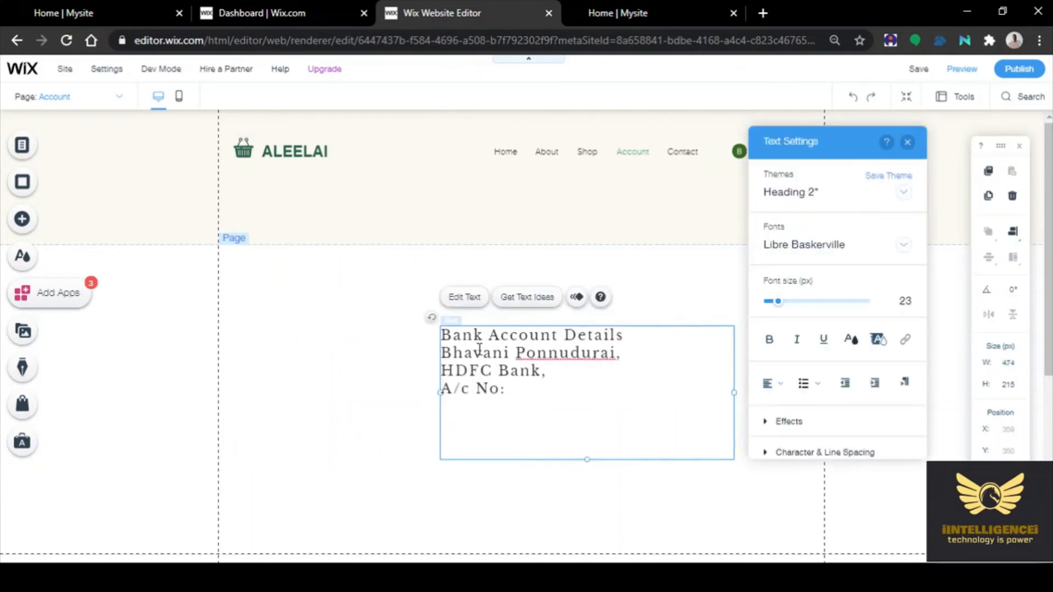
left_click(523, 391)
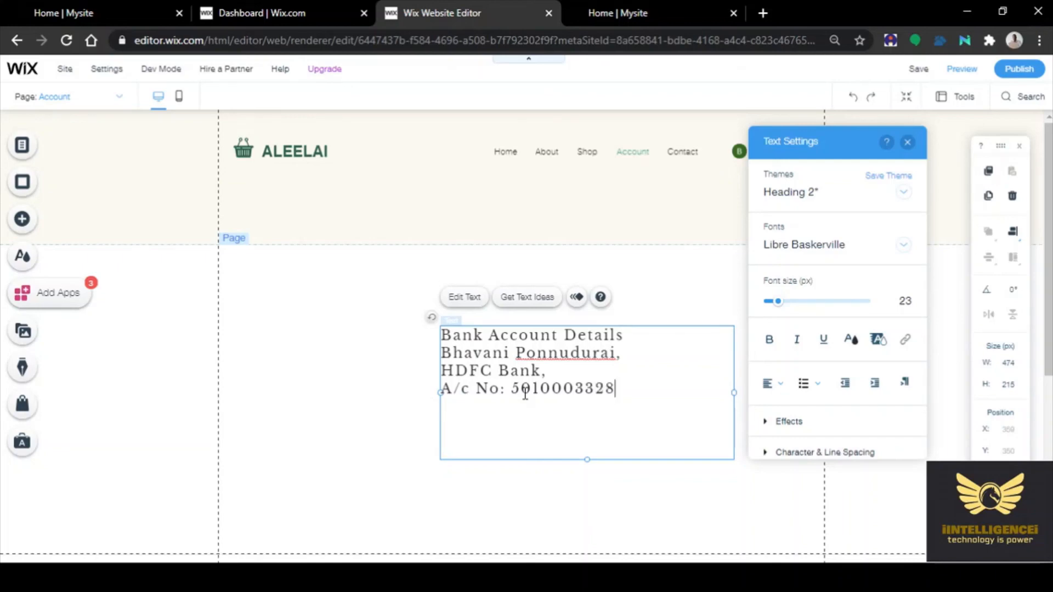
key("Return")
type("IFSC Co")
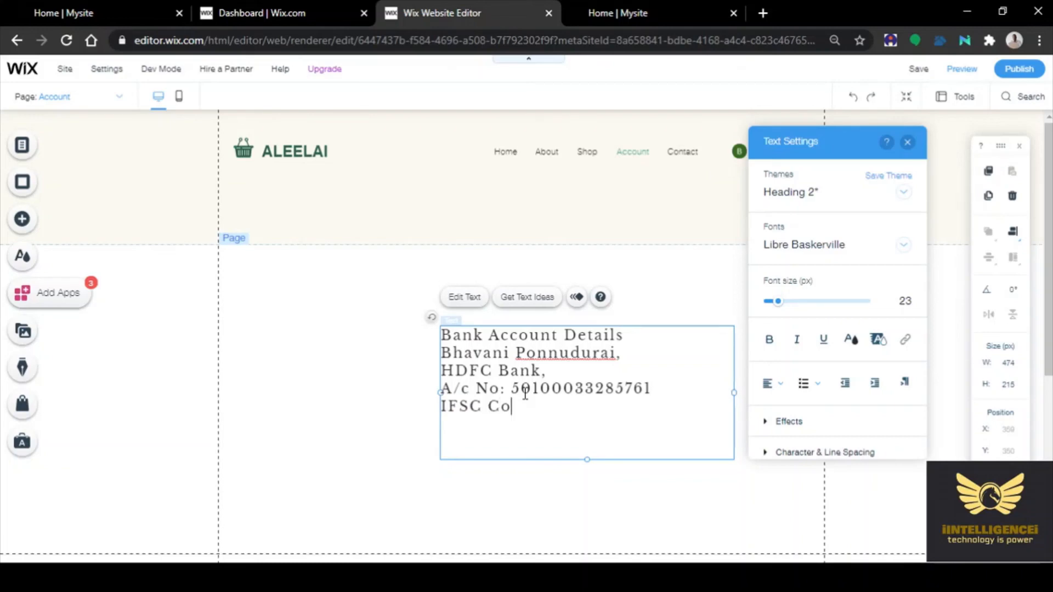
type("de: HDFC")
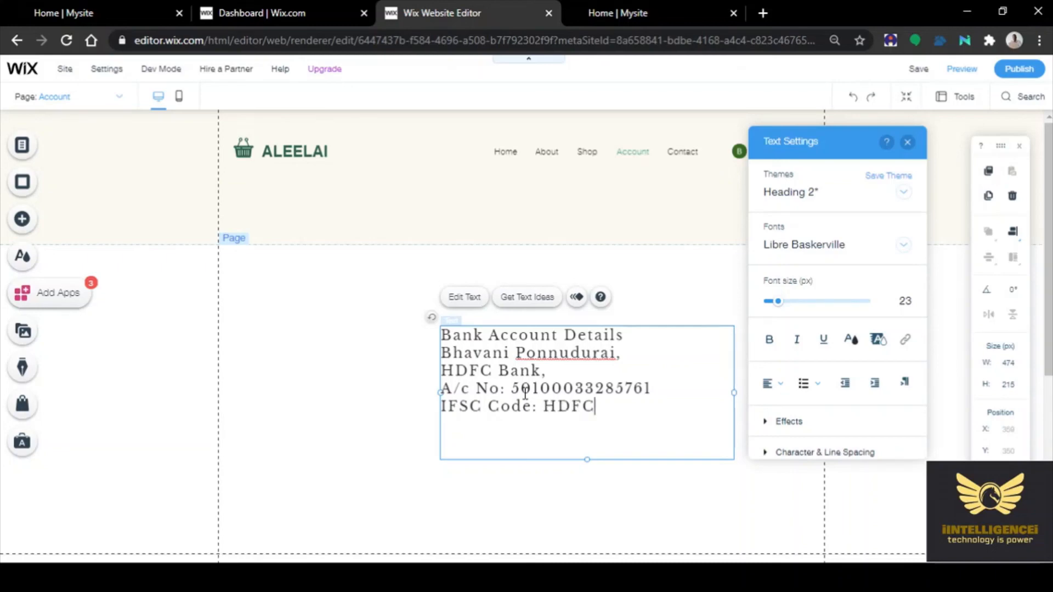
type("0001861")
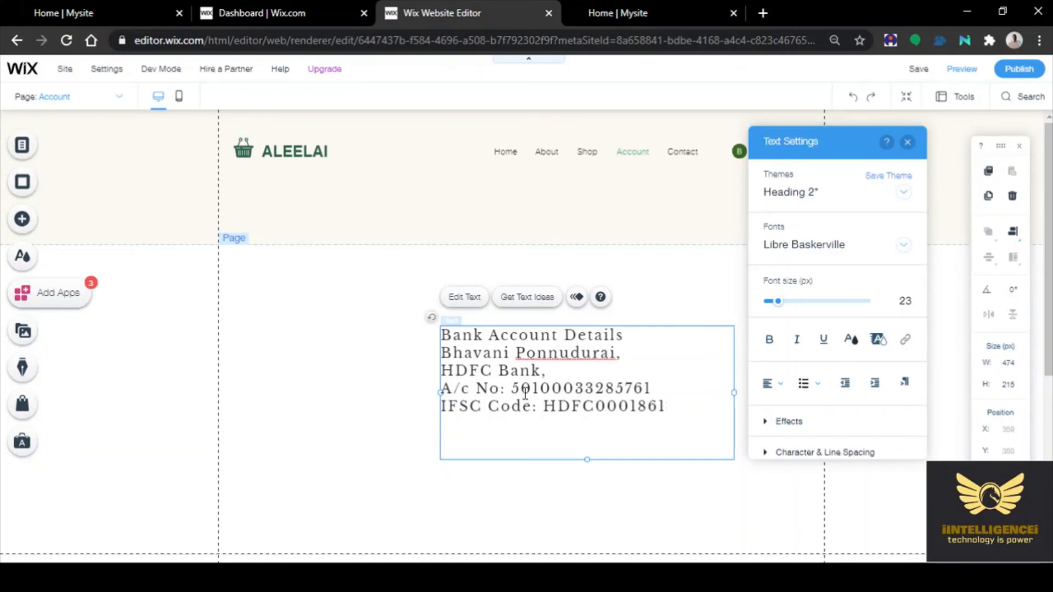
Insert an 'Arumbakkam Branch,' line below HDFC Bank
left_click(563, 371)
key("Return")
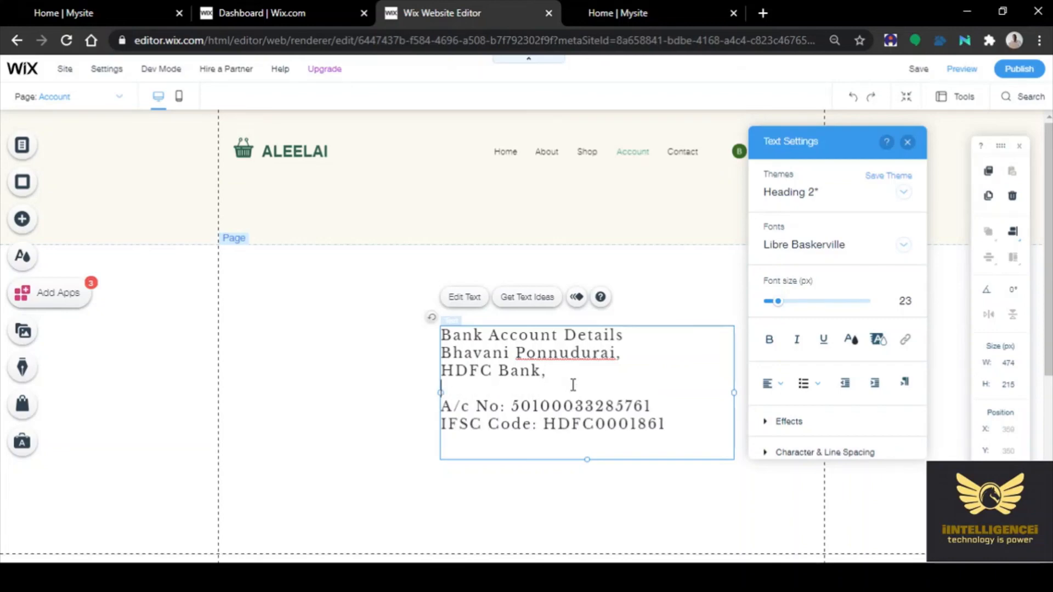
type("Arumba")
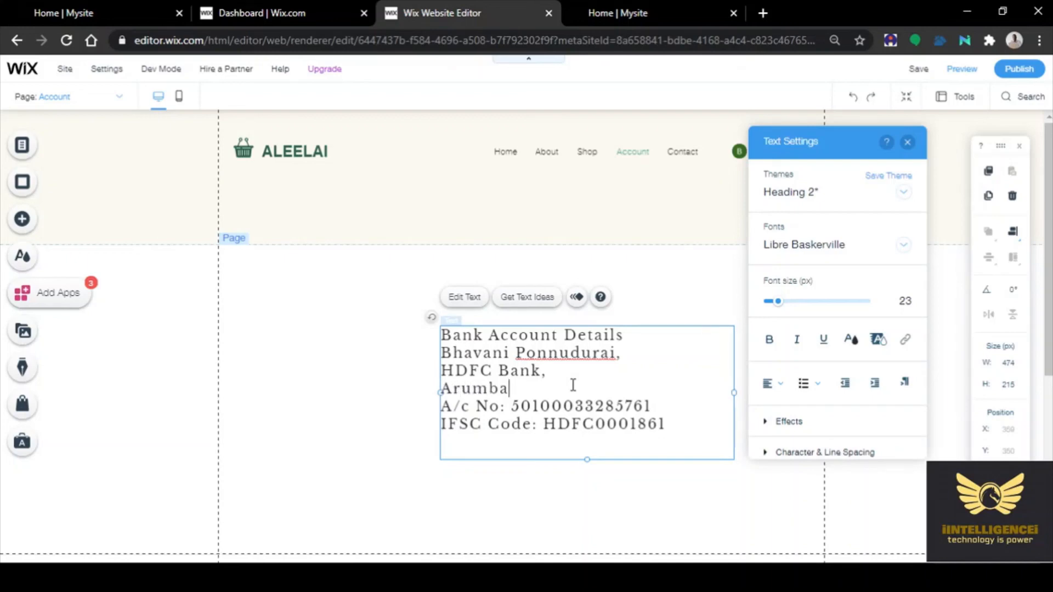
type("kkam Bra")
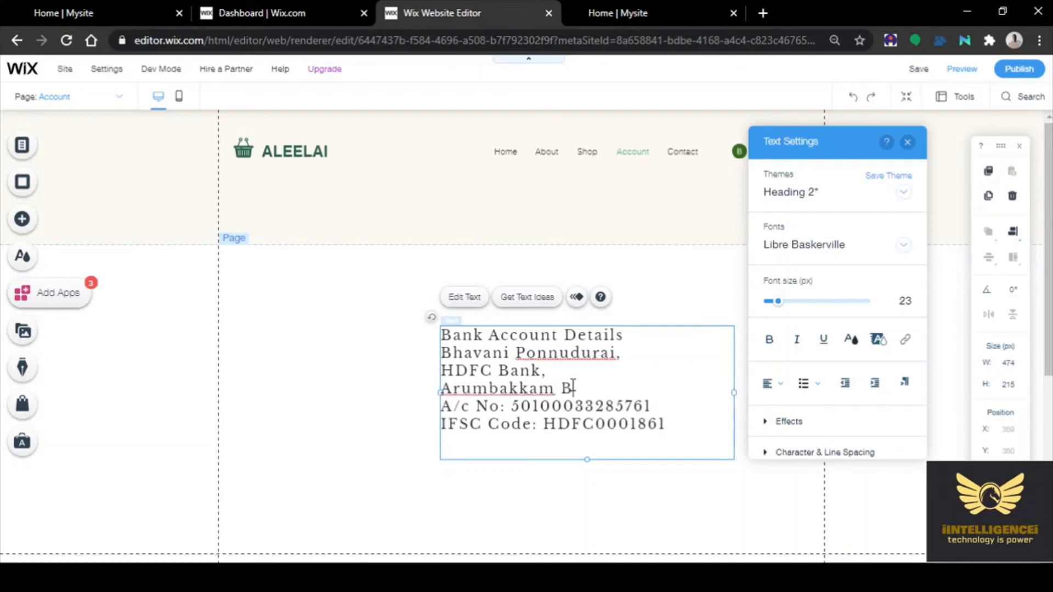
type("nch,")
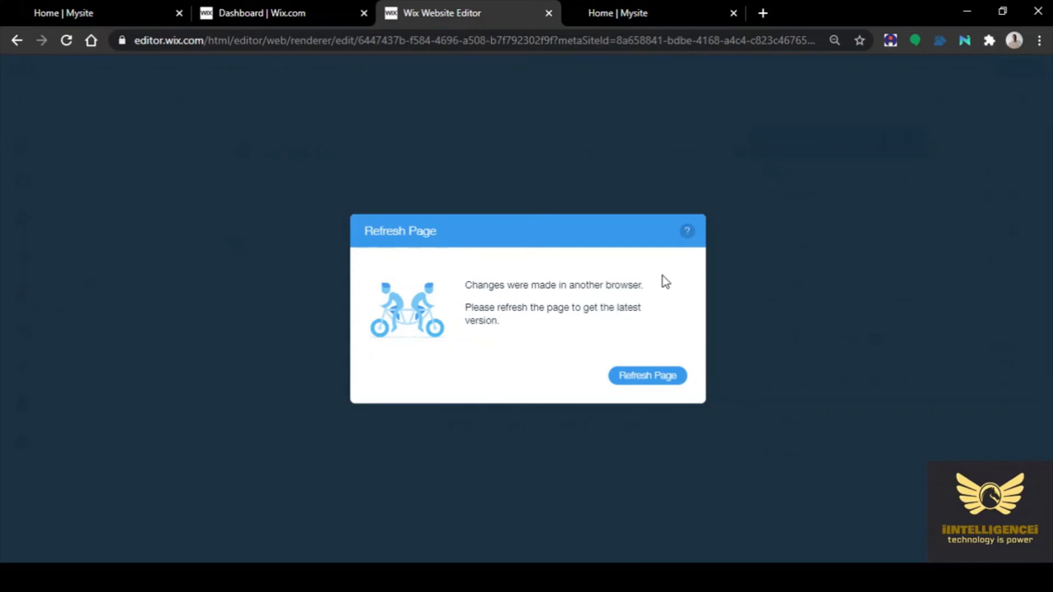
Refresh the editor to load the latest version, which shows the Home page
left_click(646, 378)
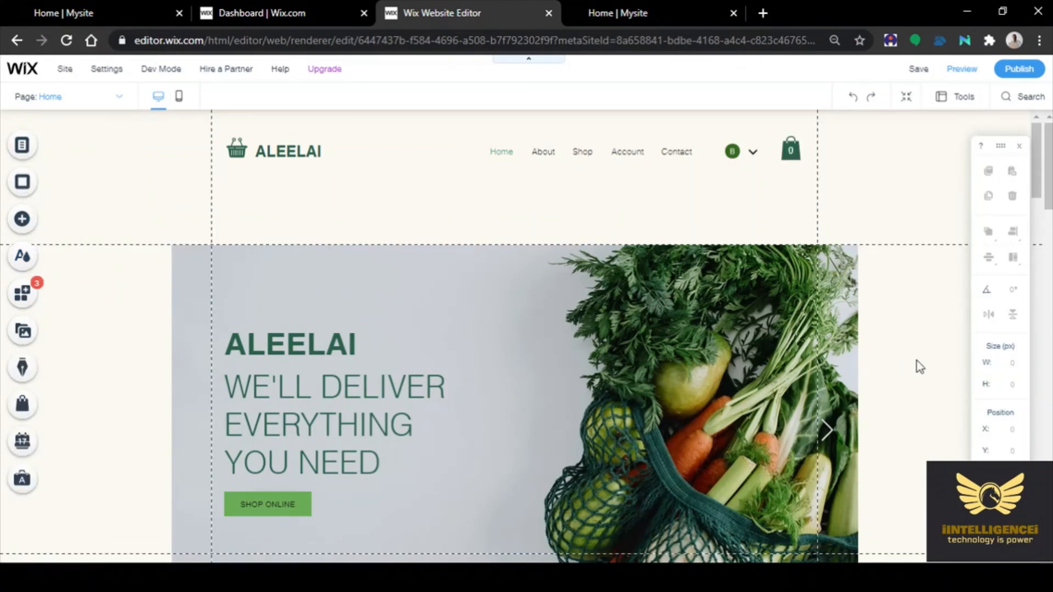
Go to the Account page through the header's Manage Menu, keeping its name Account
left_click(626, 158)
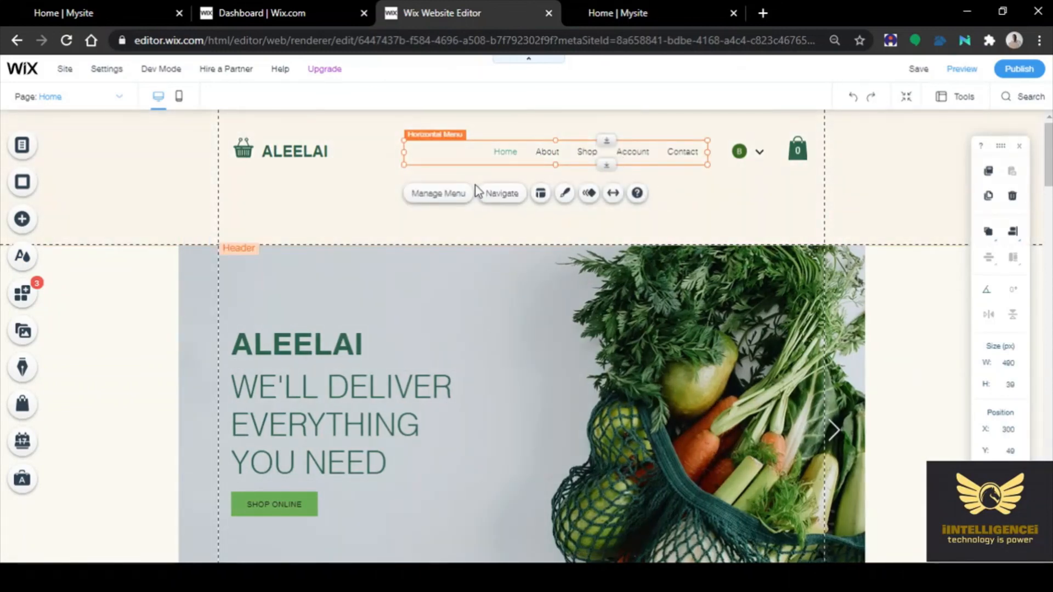
left_click(436, 194)
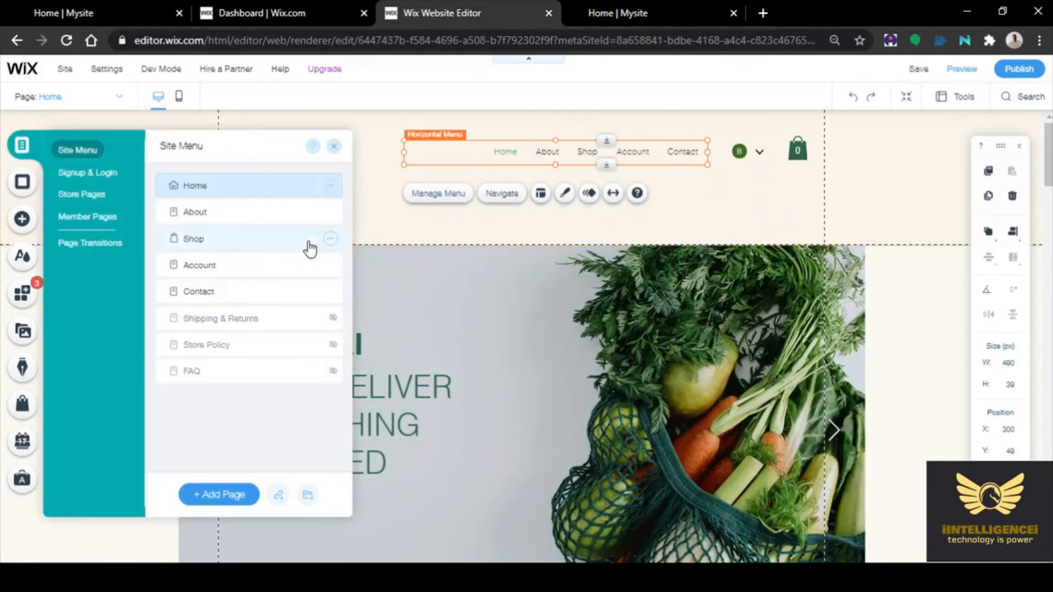
left_click(200, 269)
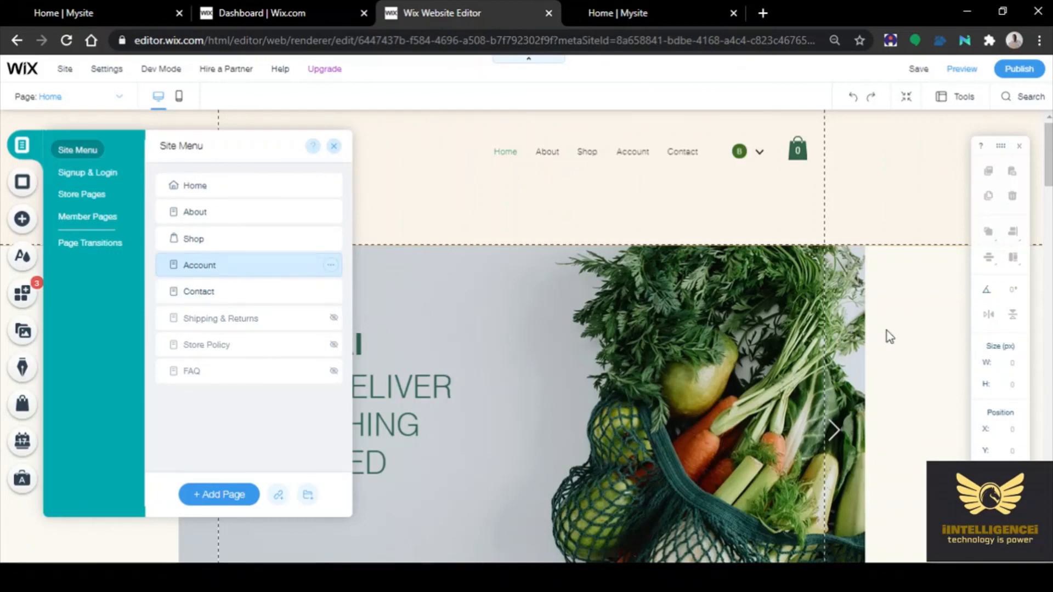
double_click(232, 267)
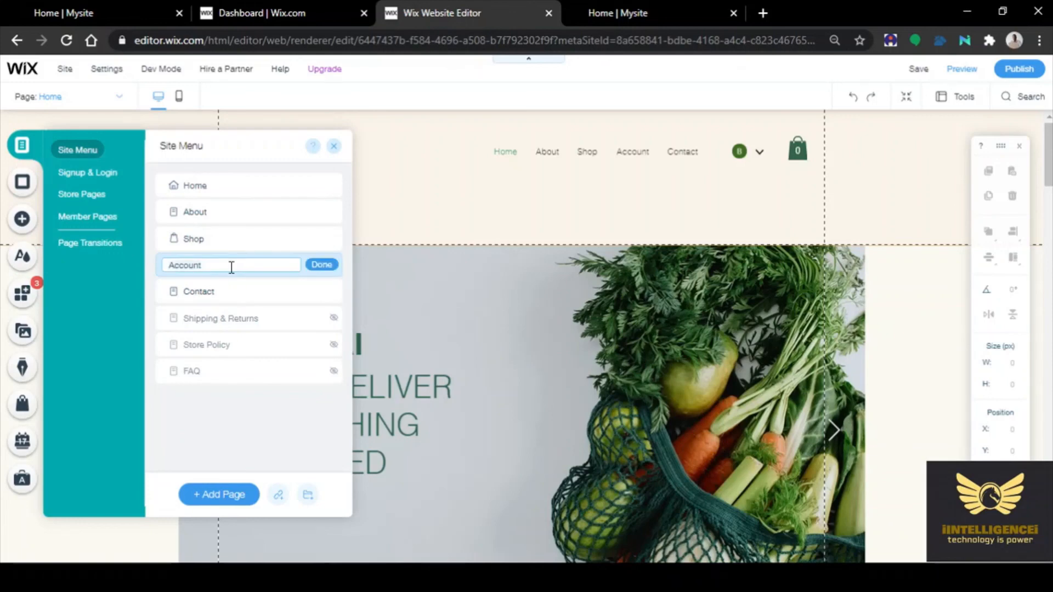
left_click(324, 266)
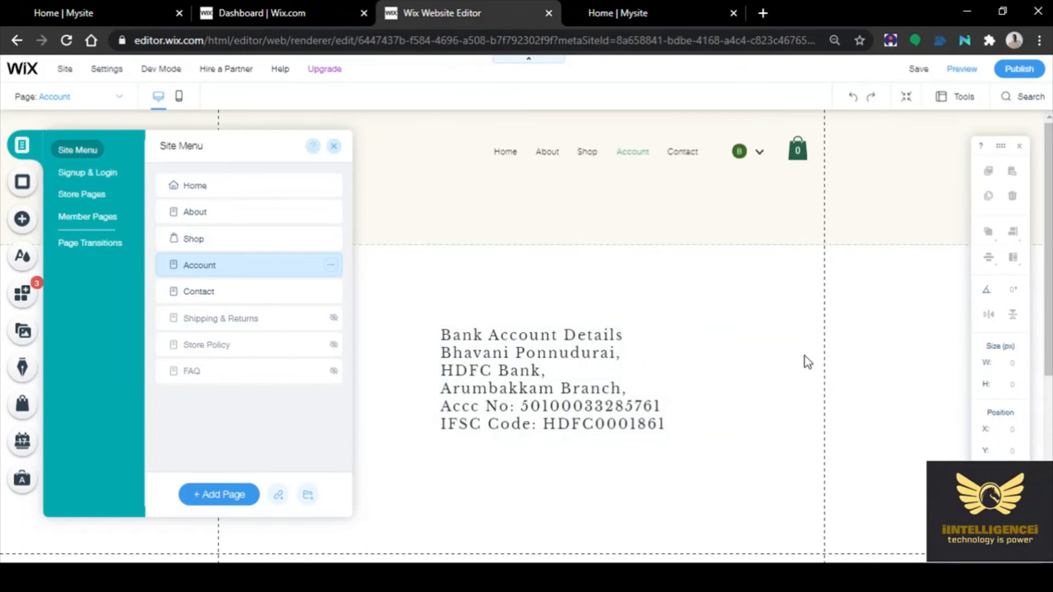
left_click(718, 293)
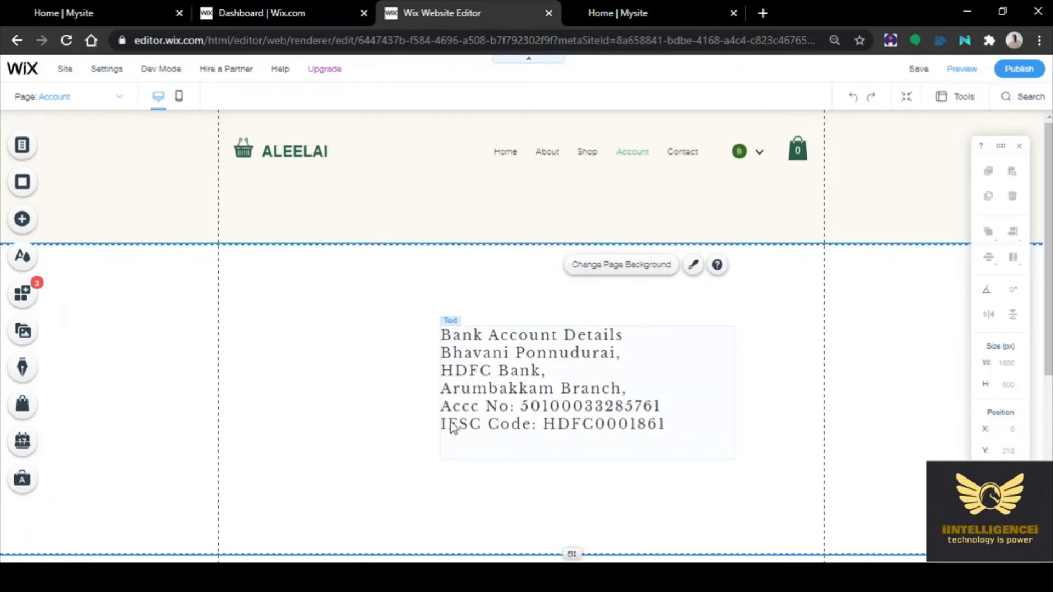
Add a colon and a new line after 'Bank Account Details' in the text box
left_click(629, 343)
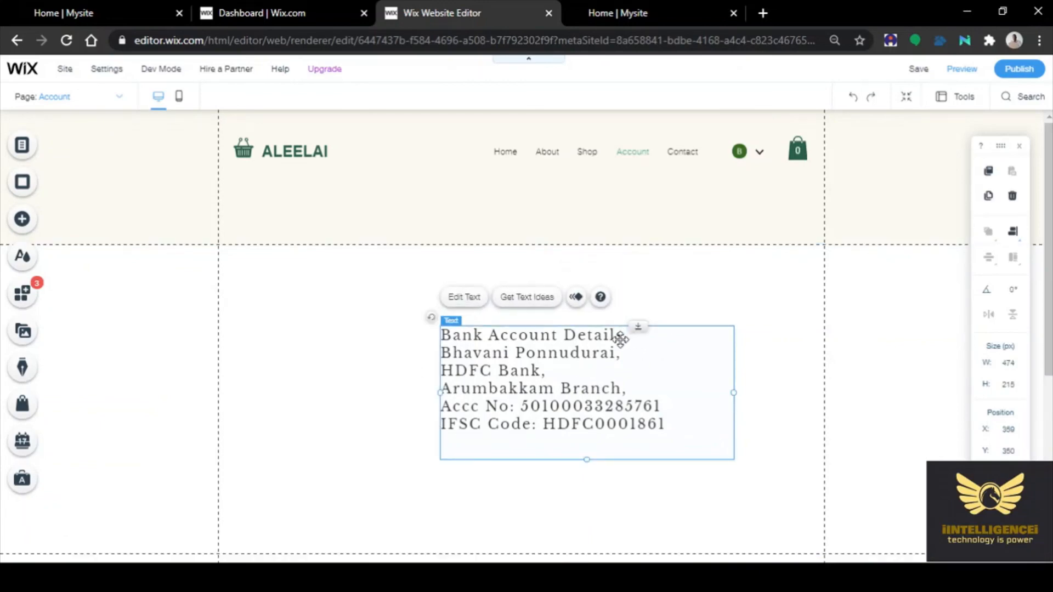
double_click(625, 343)
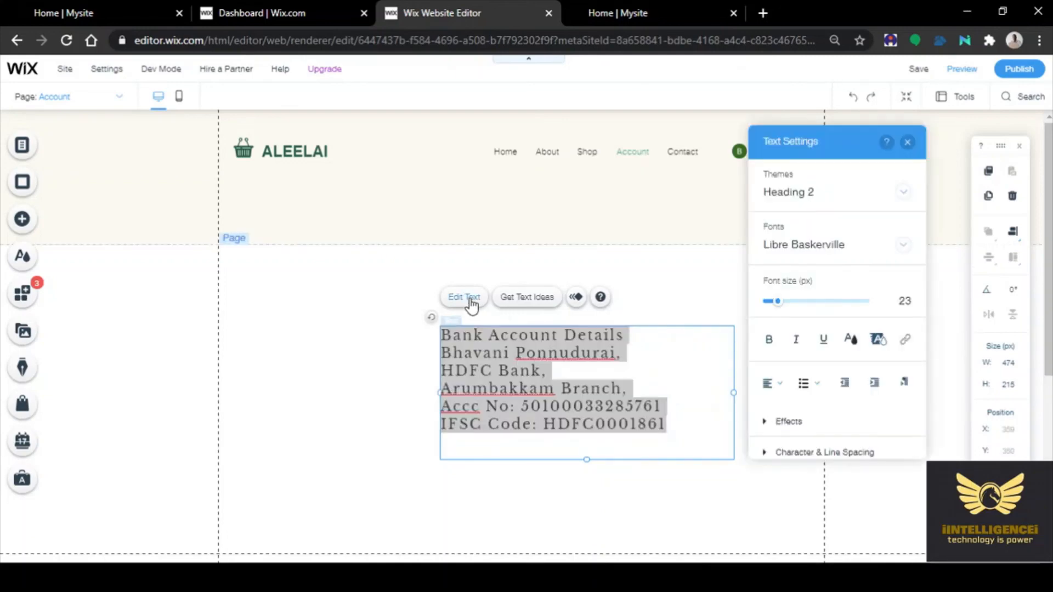
left_click(631, 334)
type(":")
key("Return")
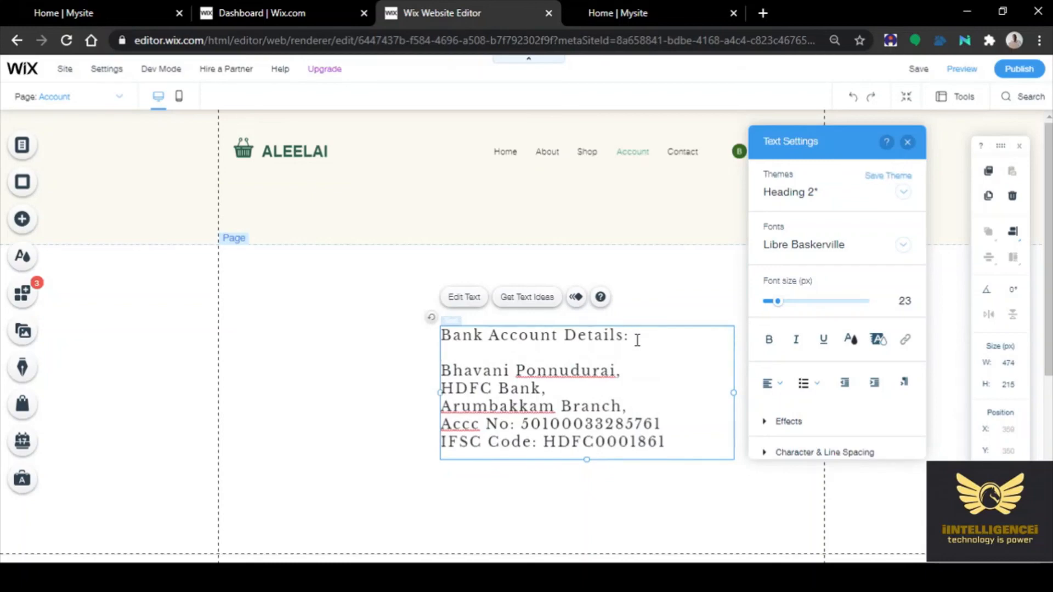
Correct the account line to begin 'Account No.:' and finish editing the text
scroll(636, 341, "down", 1)
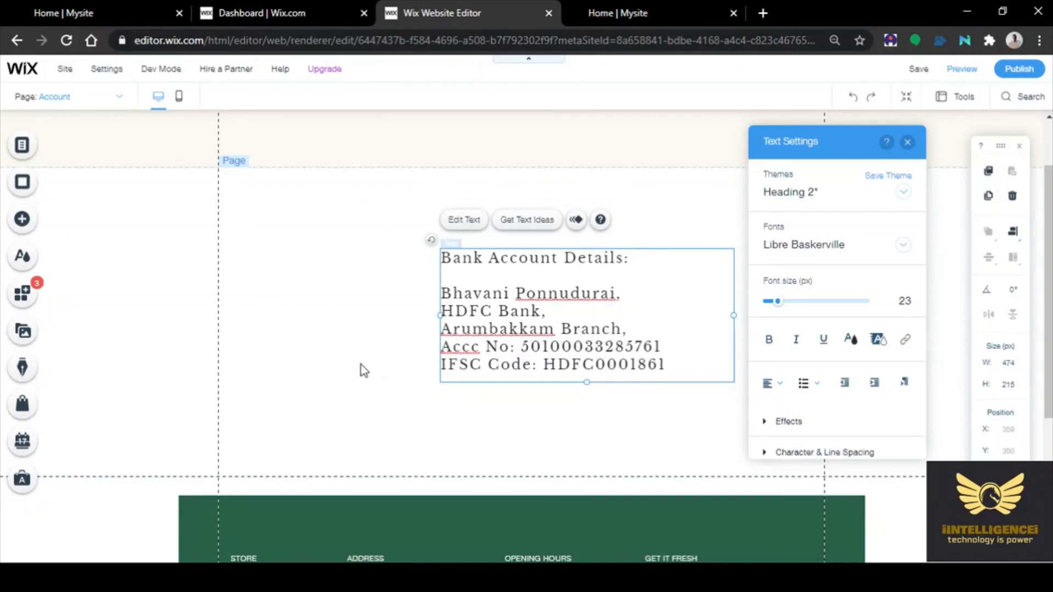
left_click(477, 349)
key("BackSpace")
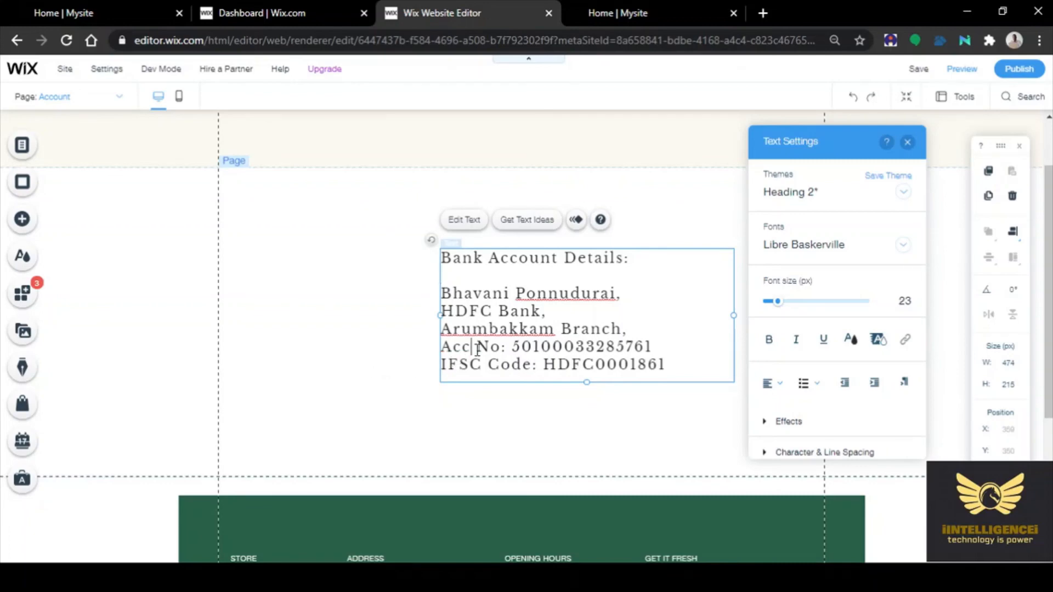
type("ount")
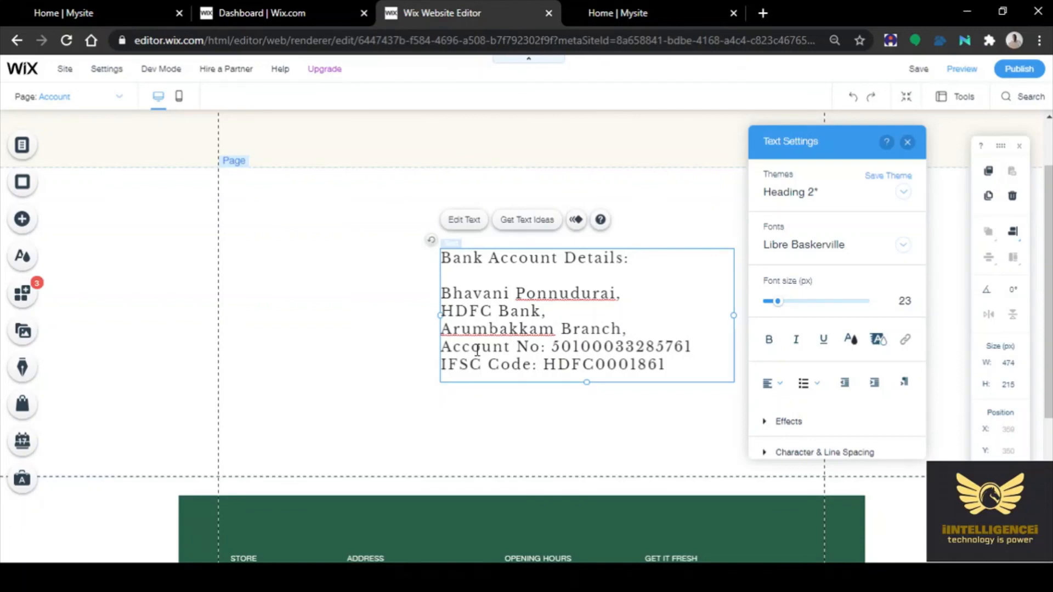
key("Right")
key("Right")
key("Right")
type(".")
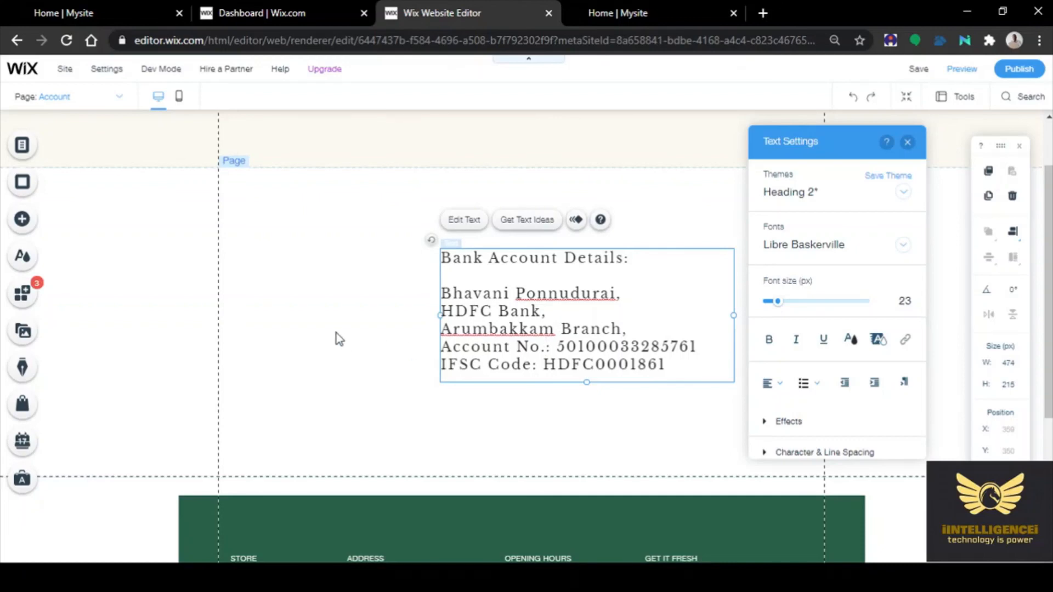
left_click(302, 324)
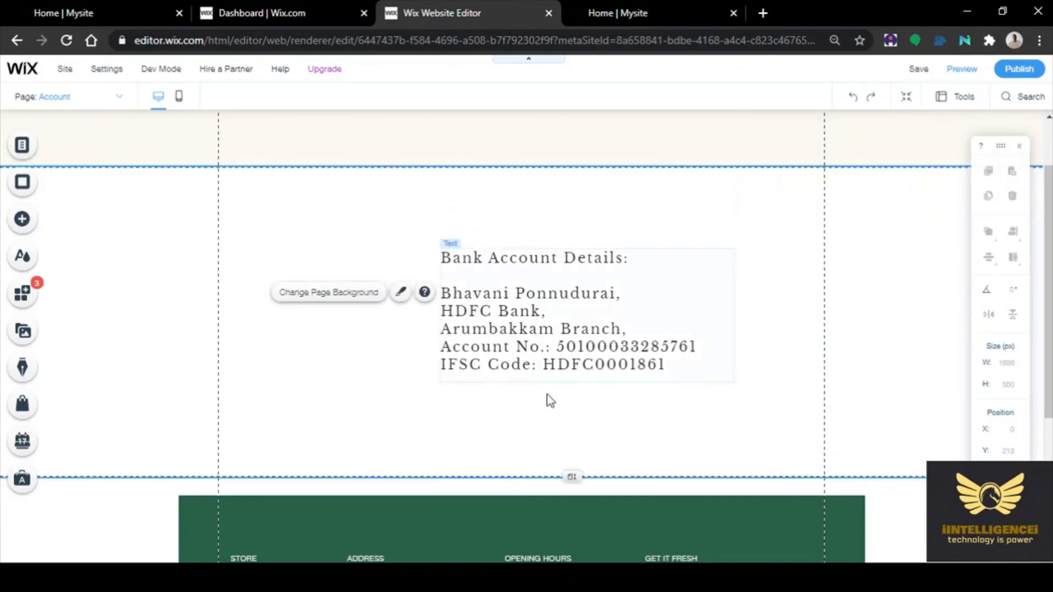
scroll(679, 375, "down", 4)
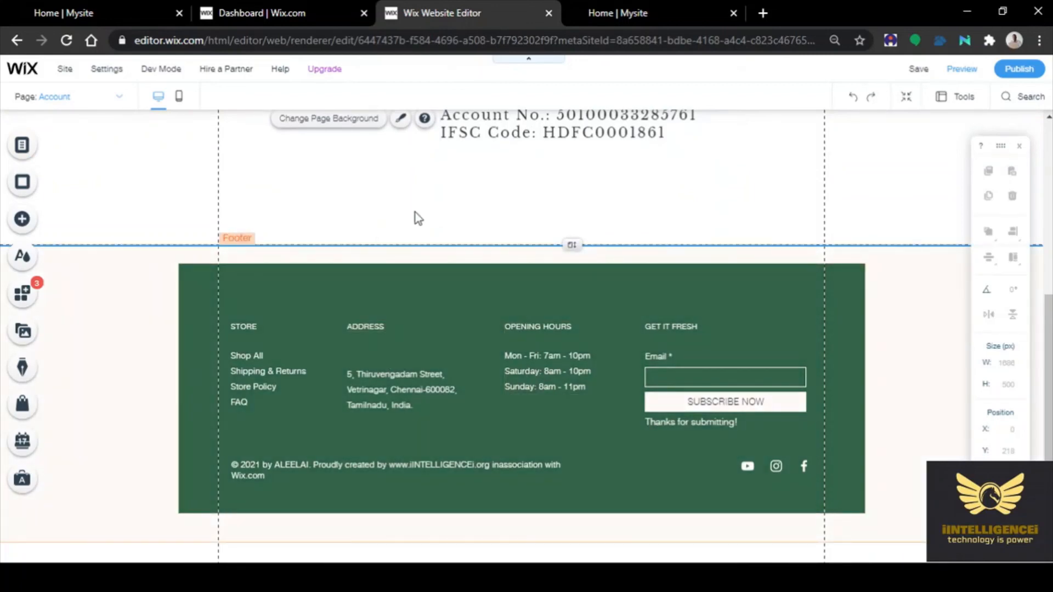
scroll(416, 212, "up", 5)
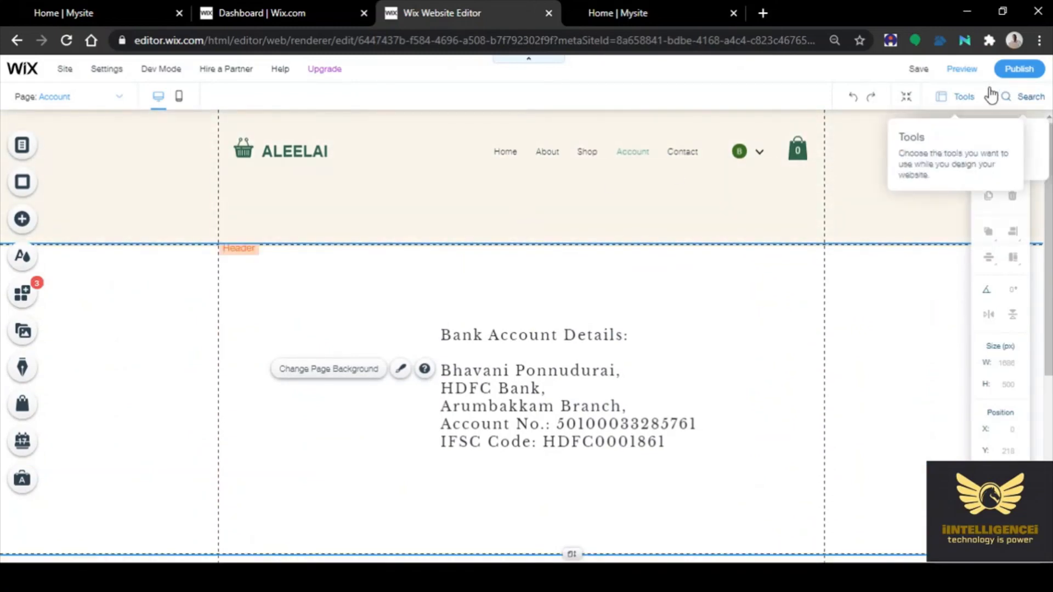
Publish the site live to aleelai.online and dismiss the Congratulations message
left_click(1016, 77)
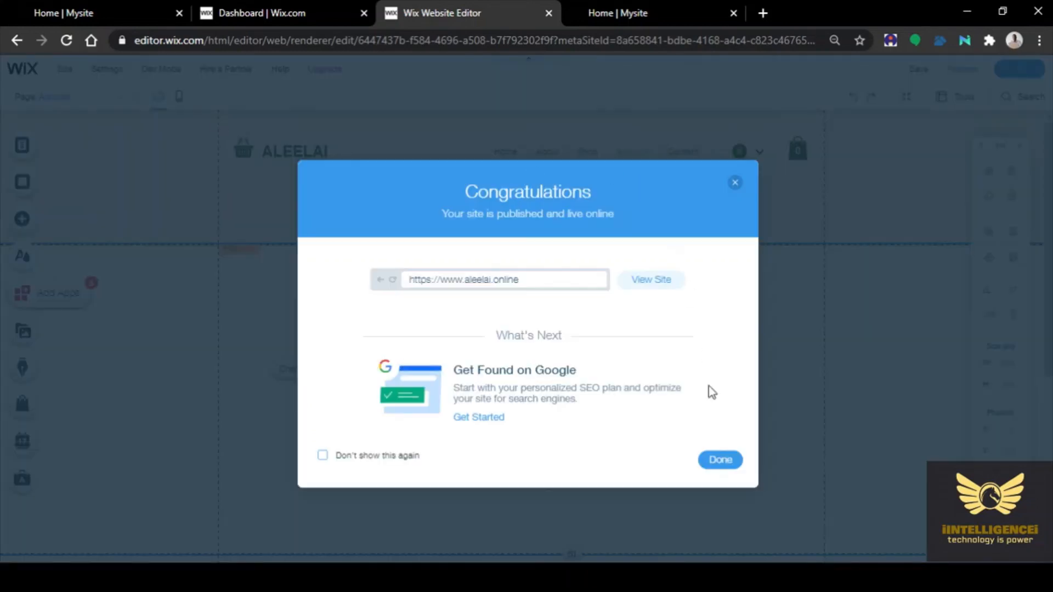
left_click(714, 460)
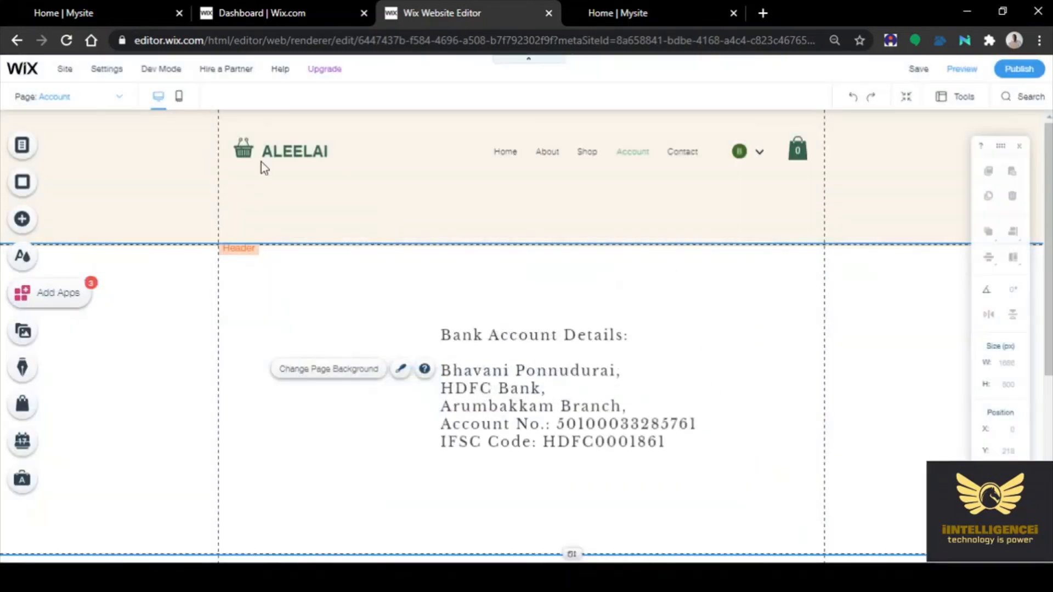
left_click(177, 107)
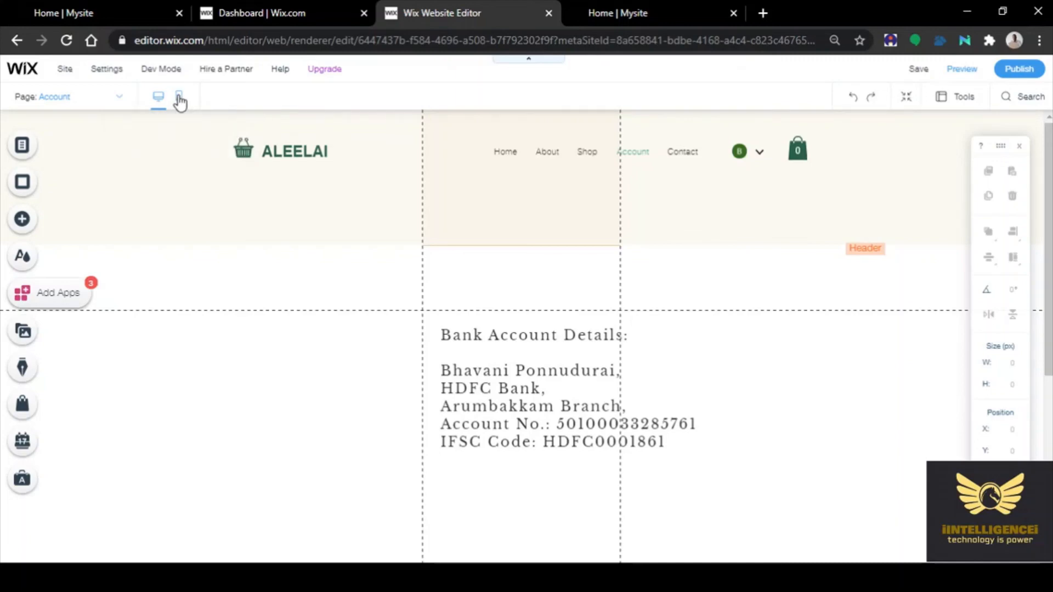
Switch to the mobile editor and scroll through the Account page's mobile layout
left_click(179, 98)
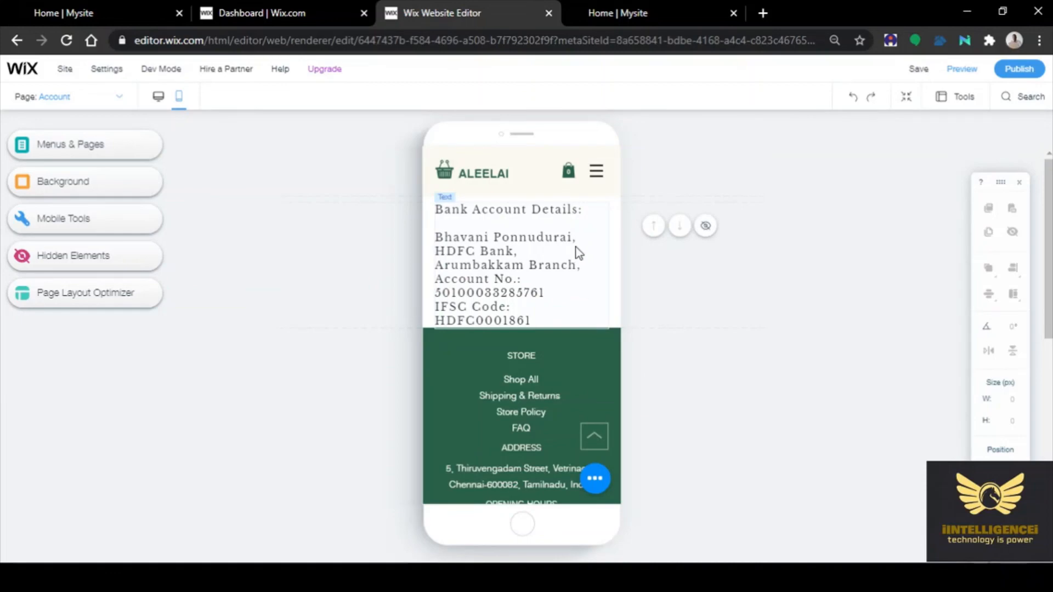
scroll(579, 258, "down", 5)
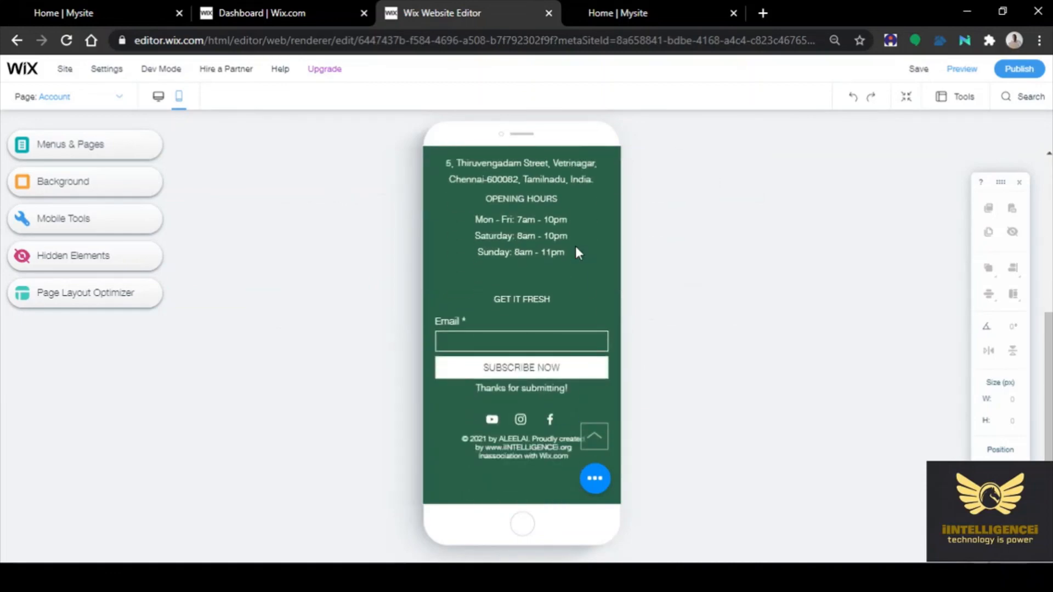
scroll(575, 252, "up", 5)
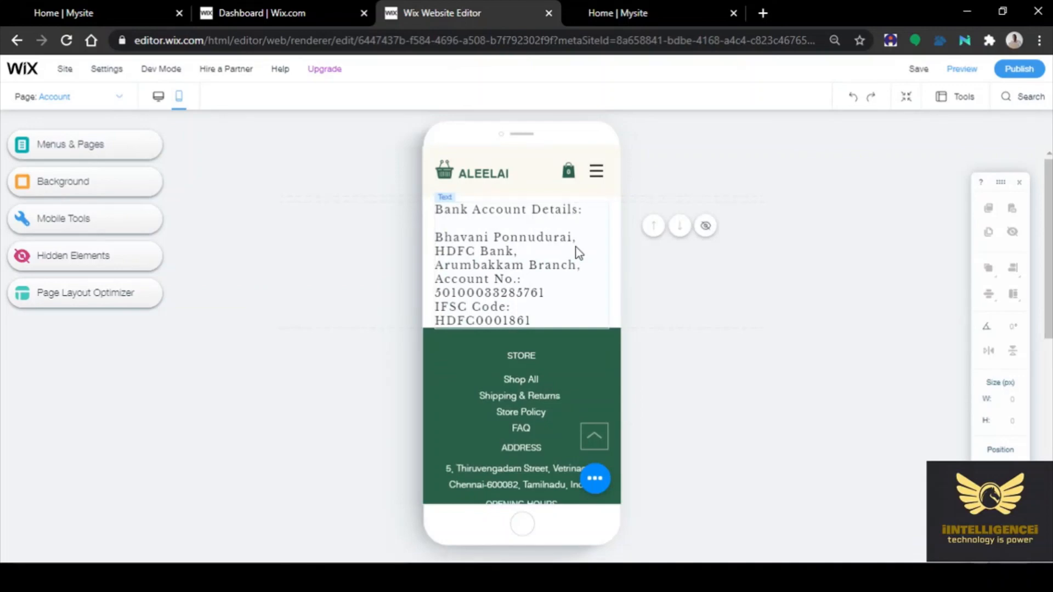
scroll(578, 254, "down", 5)
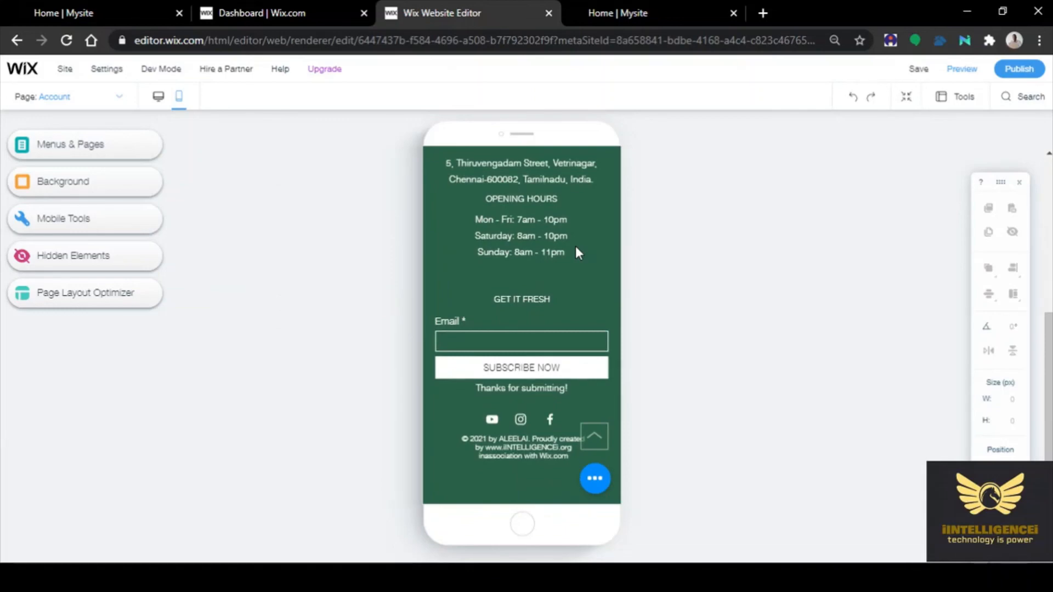
Expand the mobile quick action bar to show its Phone, Email, WhatsApp and Chat actions
left_click(534, 440)
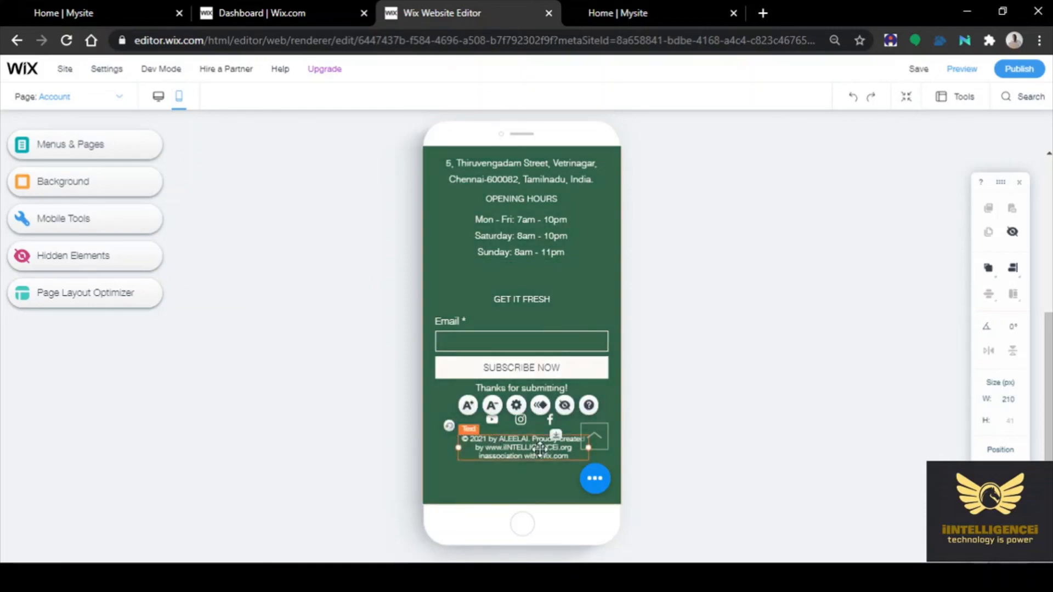
double_click(539, 446)
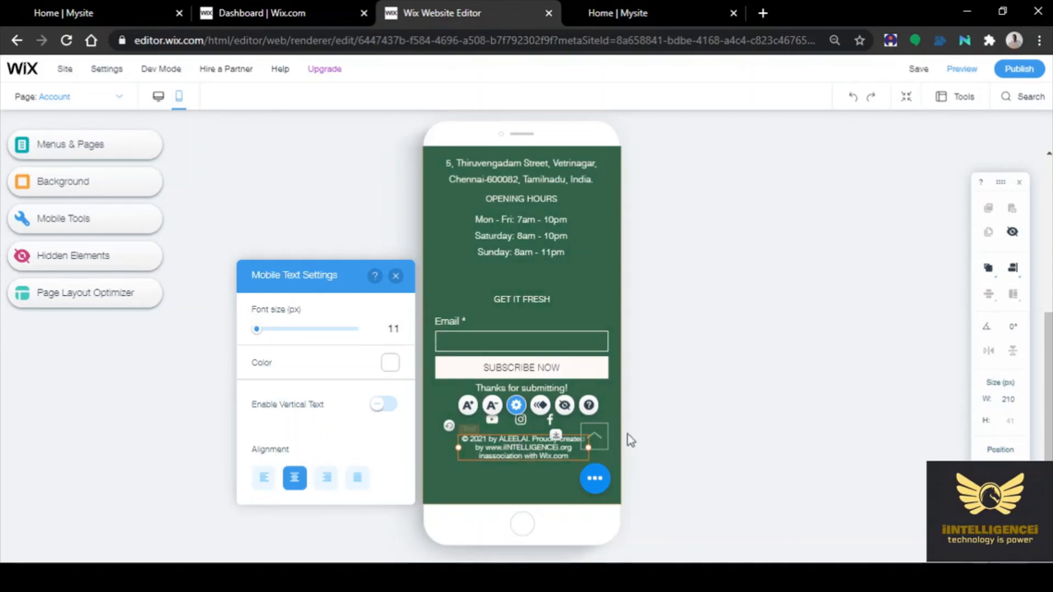
left_click(708, 356)
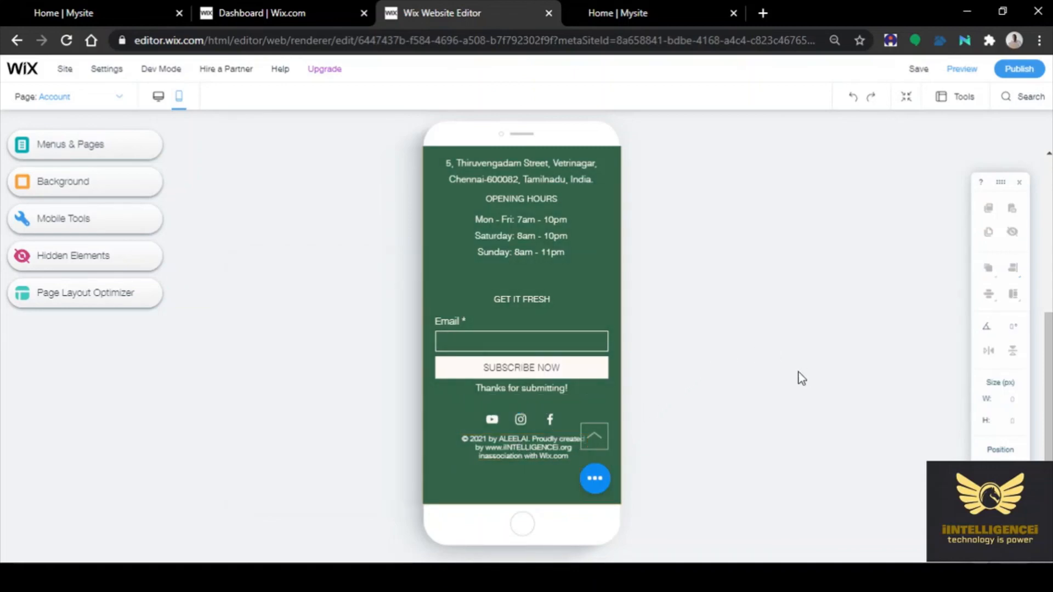
left_click(594, 480)
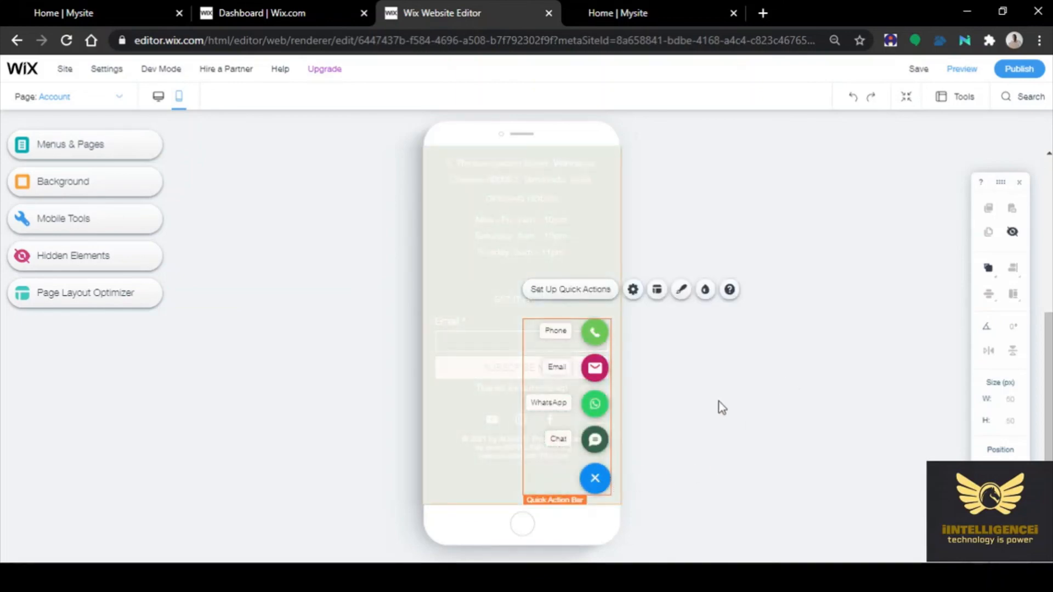
Try the white bottom-bar design for the quick action bar, then close the design choices
left_click(684, 293)
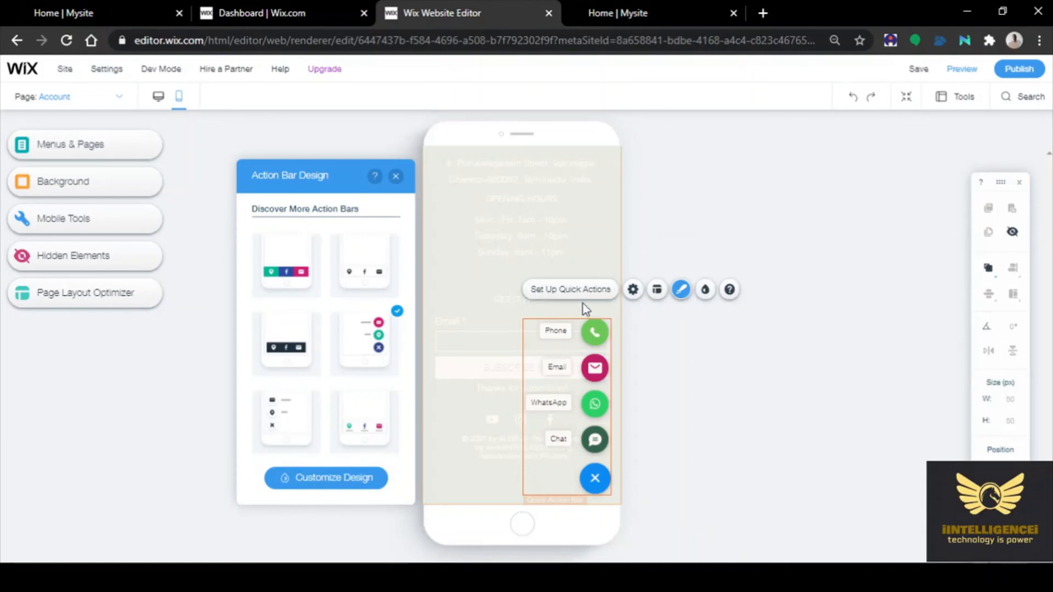
scroll(335, 294, "down", 3)
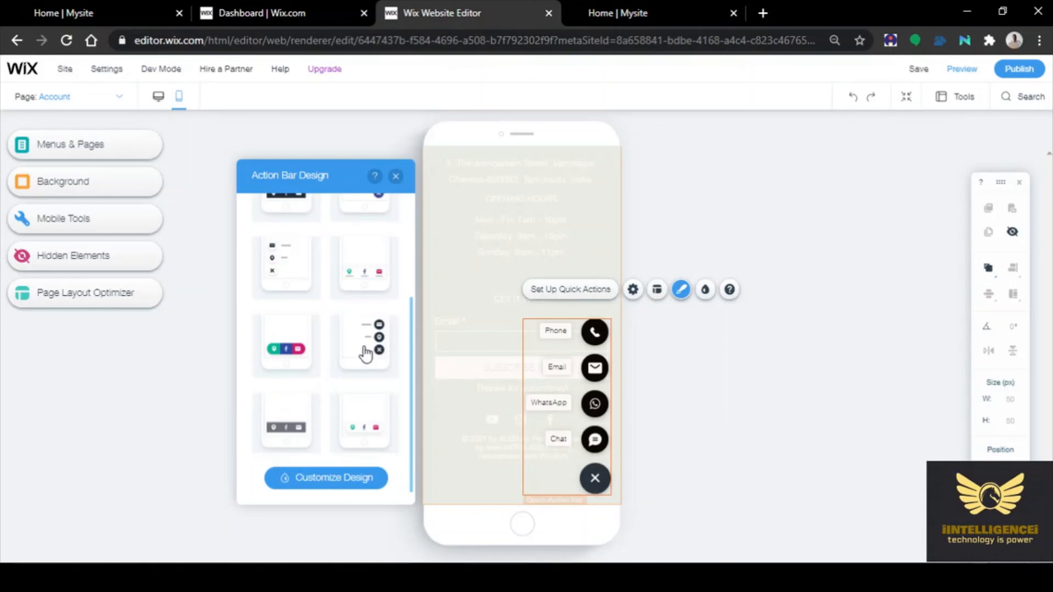
scroll(352, 378, "down", 1)
left_click(354, 384)
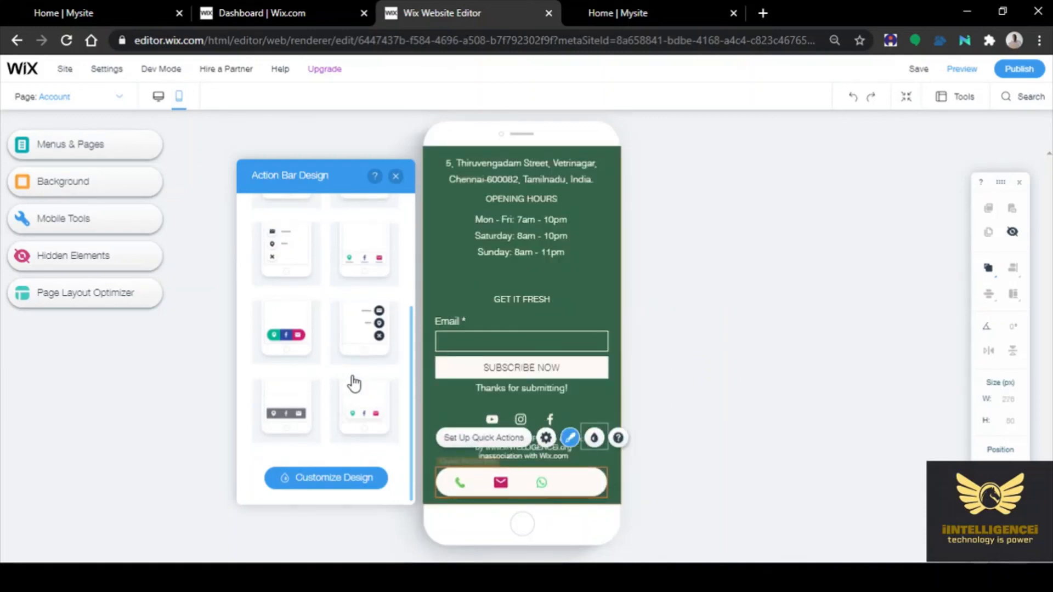
scroll(355, 383, "up", 3)
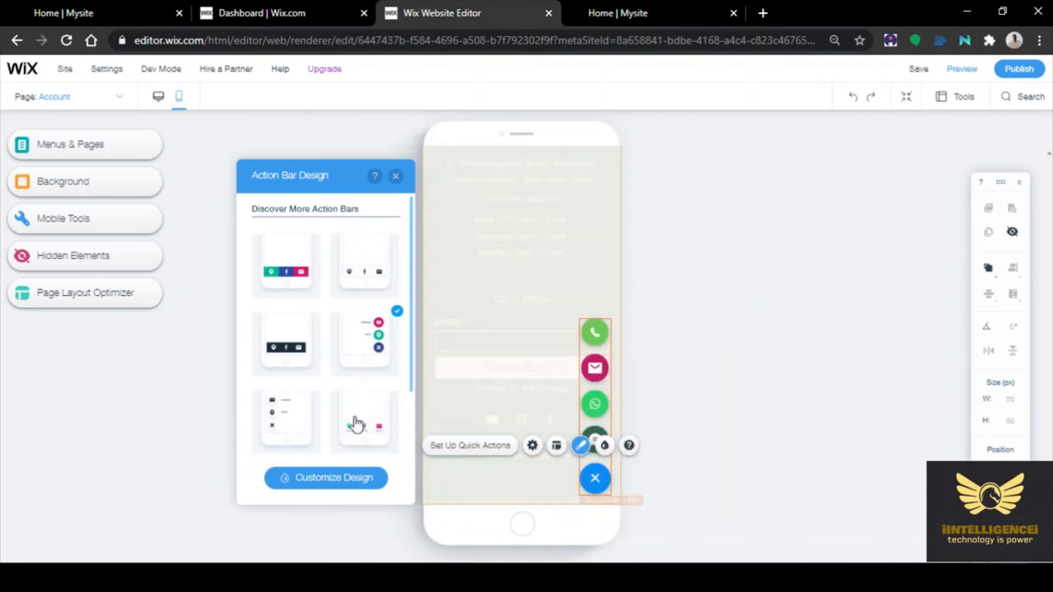
left_click(192, 373)
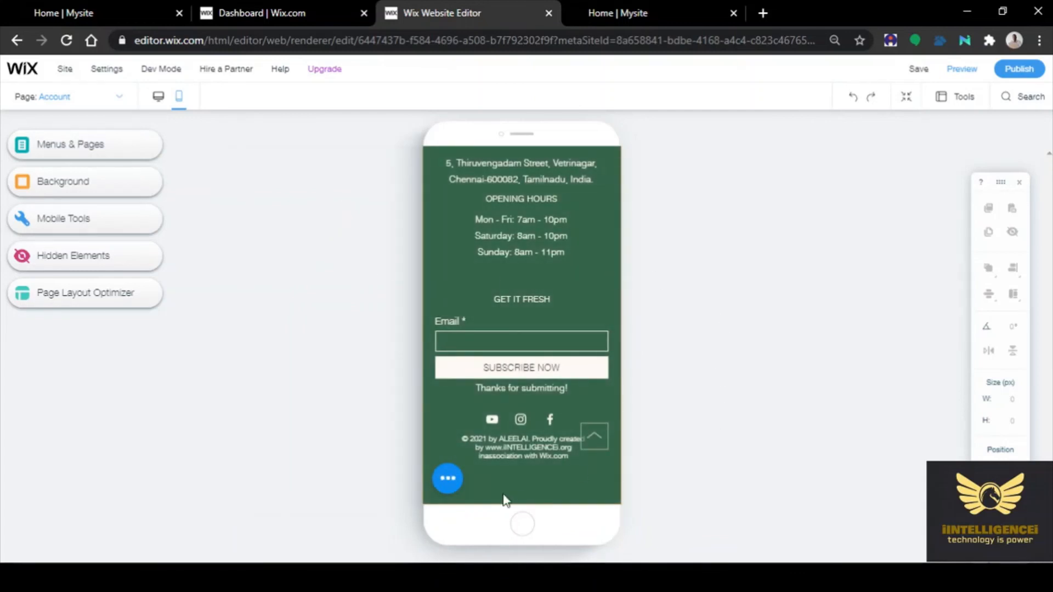
Apply the stacked-buttons design to the quick action bar
left_click(448, 479)
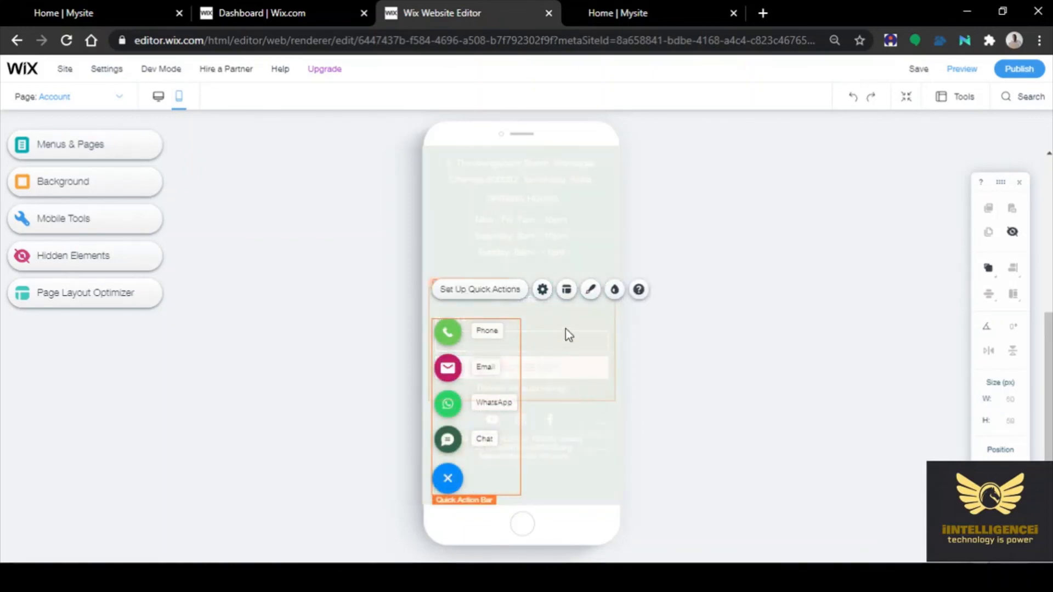
left_click(590, 290)
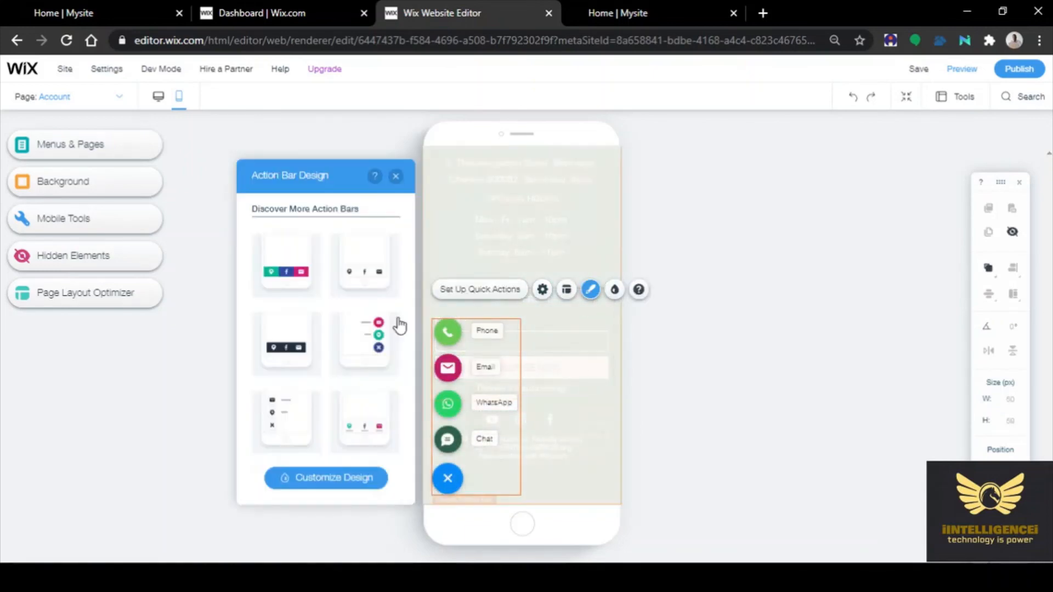
left_click(376, 336)
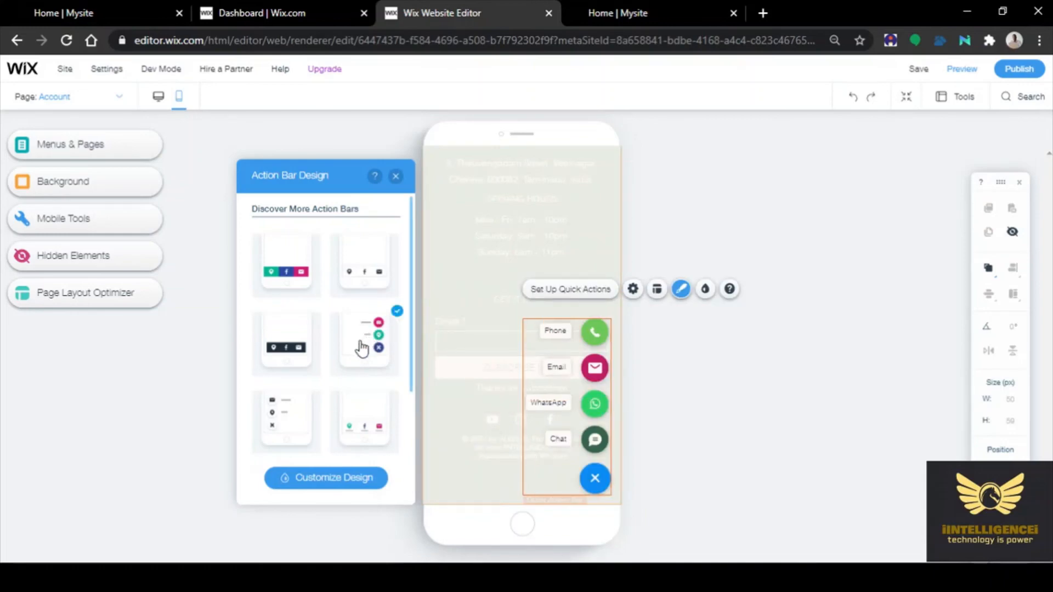
Close Action Bar Design and review the mobile Account page above the green footer
left_click(772, 379)
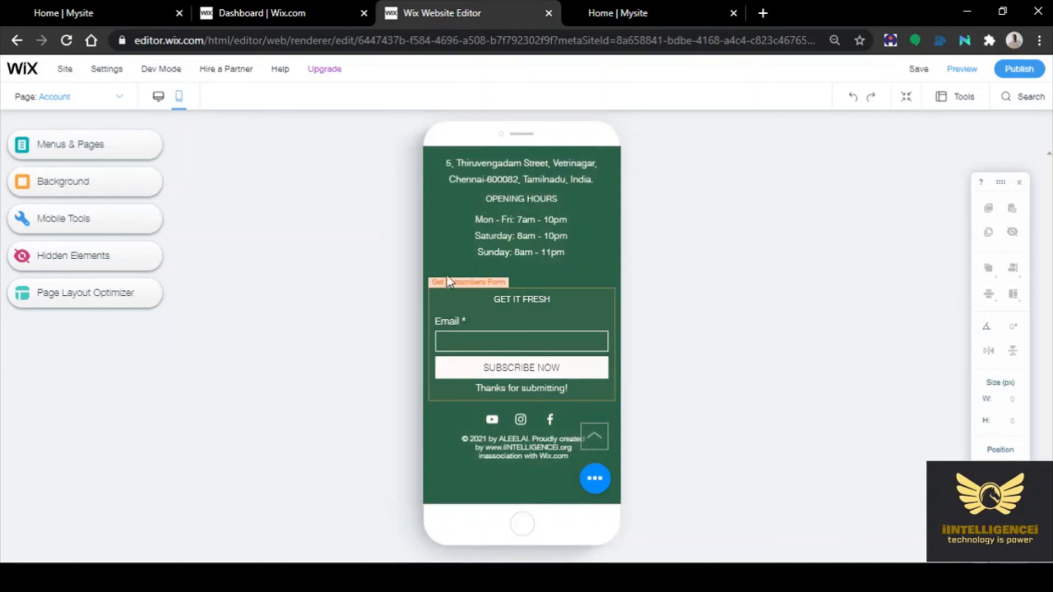
left_click(486, 268)
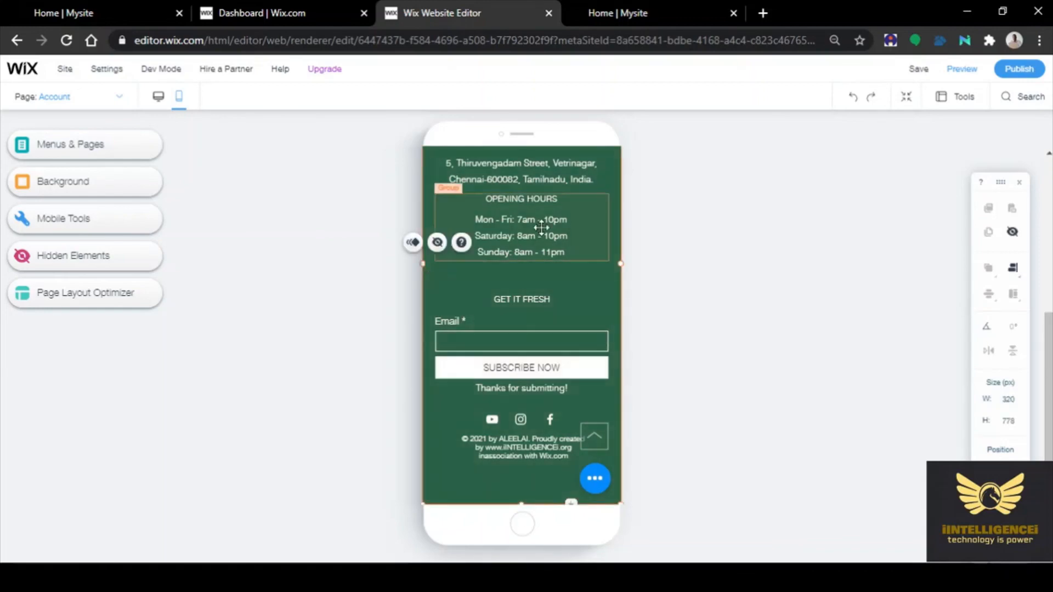
scroll(608, 248, "up", 5)
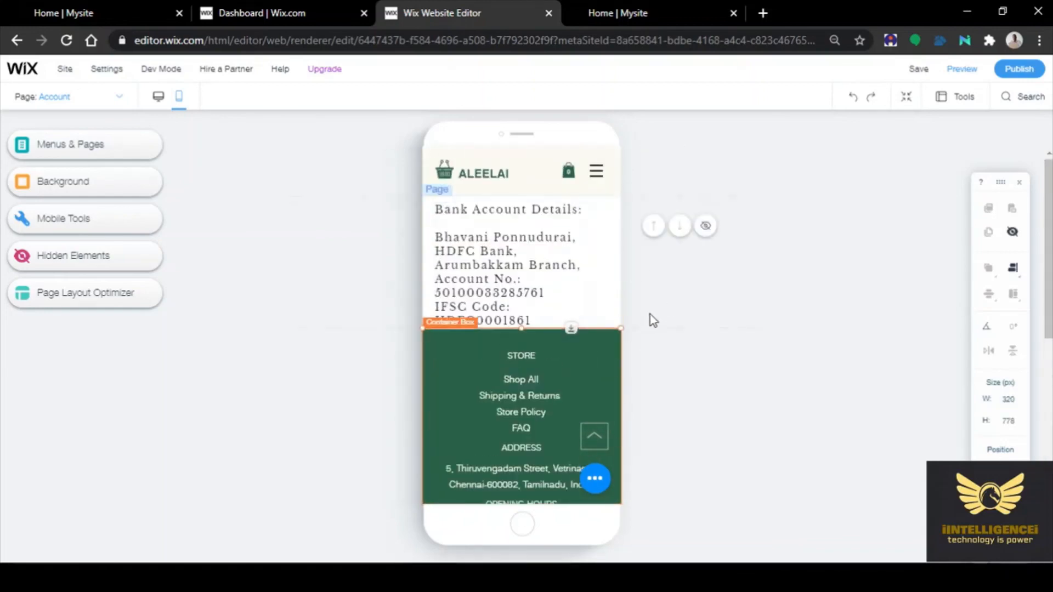
scroll(603, 332, "down", 2)
scroll(603, 333, "down", 6)
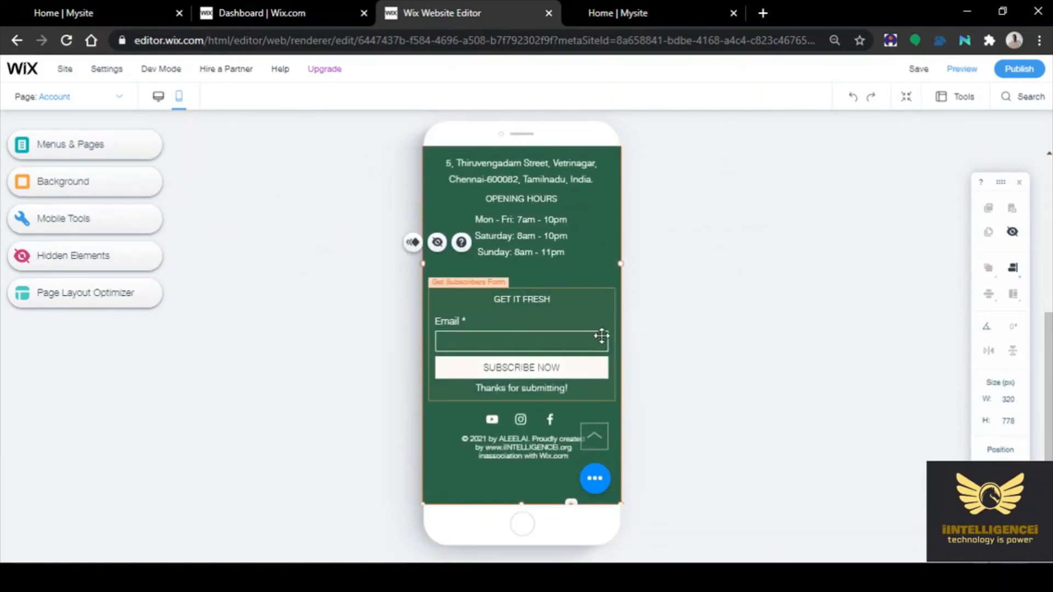
scroll(727, 367, "up", 8)
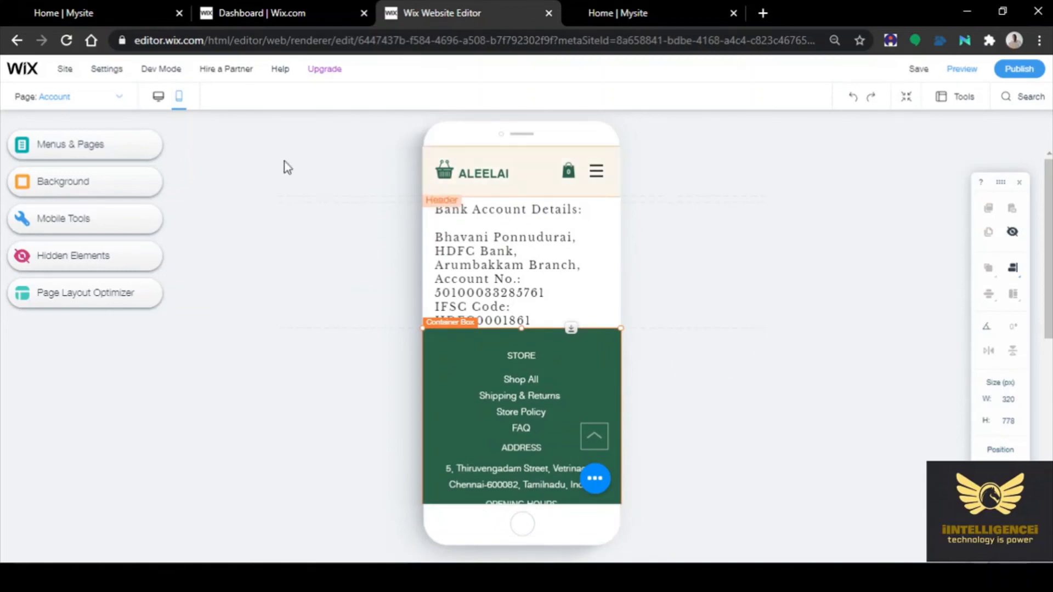
Return to desktop view, republish the site, and switch to the live site's tab
left_click(156, 99)
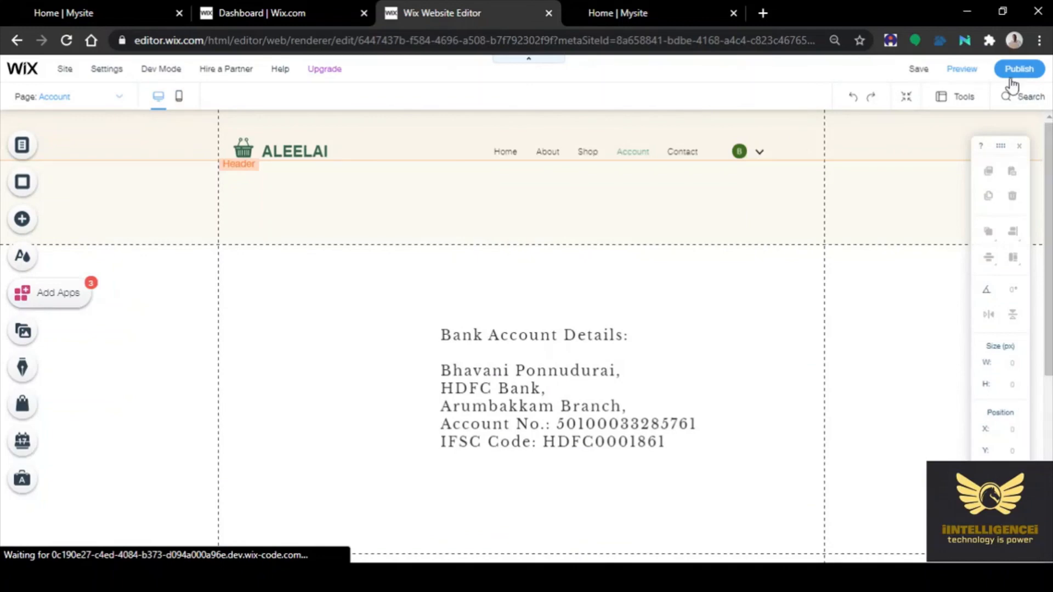
left_click(1008, 67)
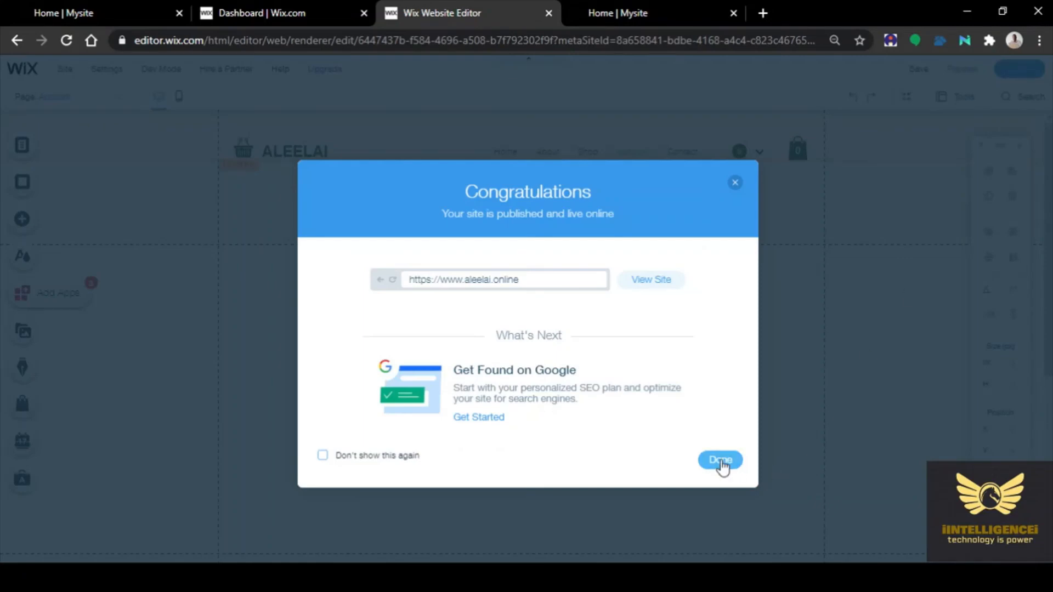
left_click(720, 461)
left_click(624, 16)
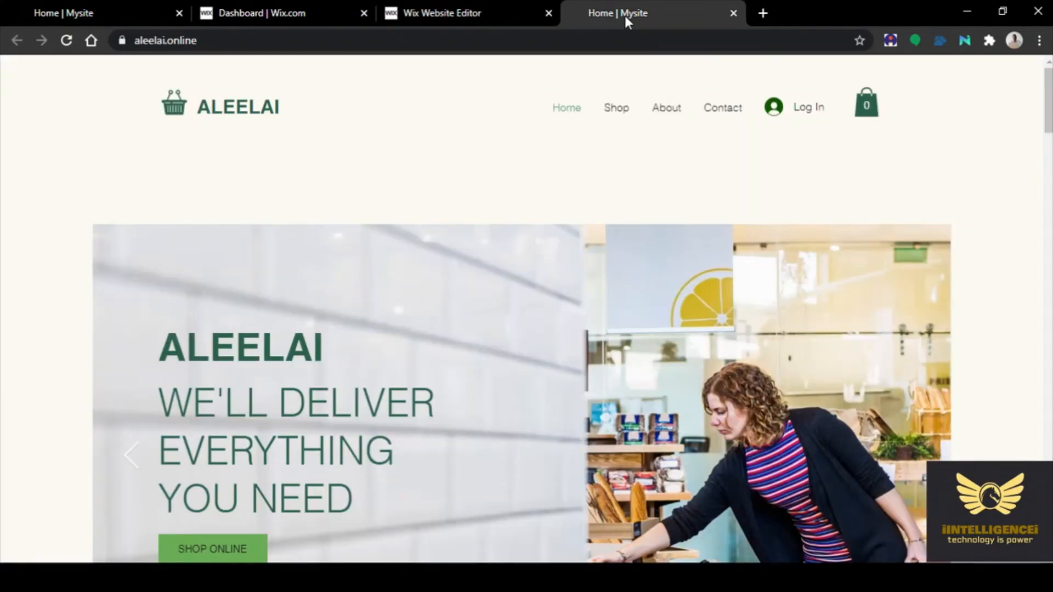
Reload the live site and browse its Account page at aleelai.online/account-1
left_click(66, 40)
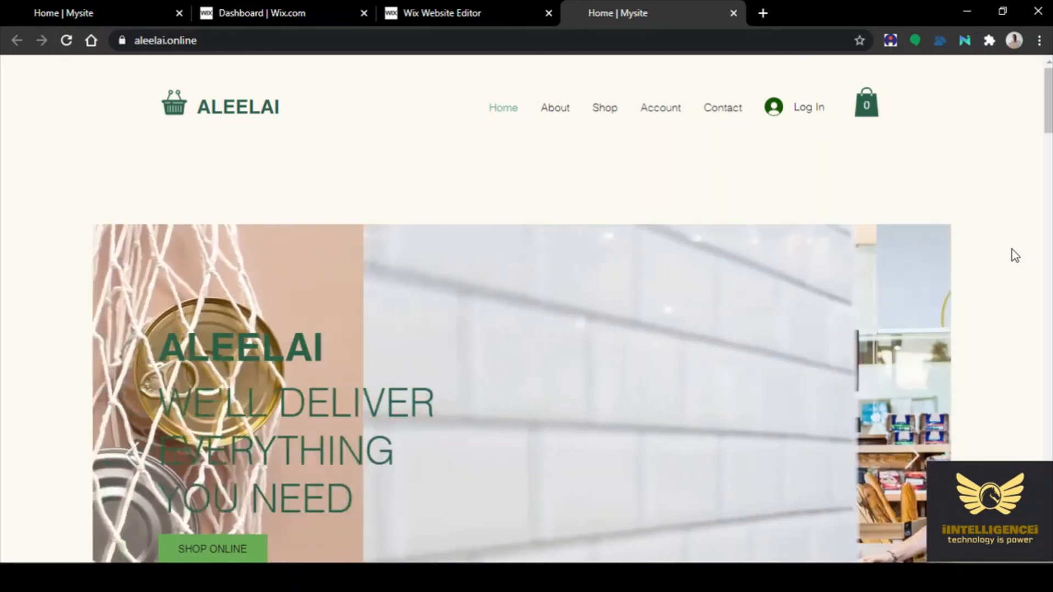
scroll(1015, 255, "down", 1)
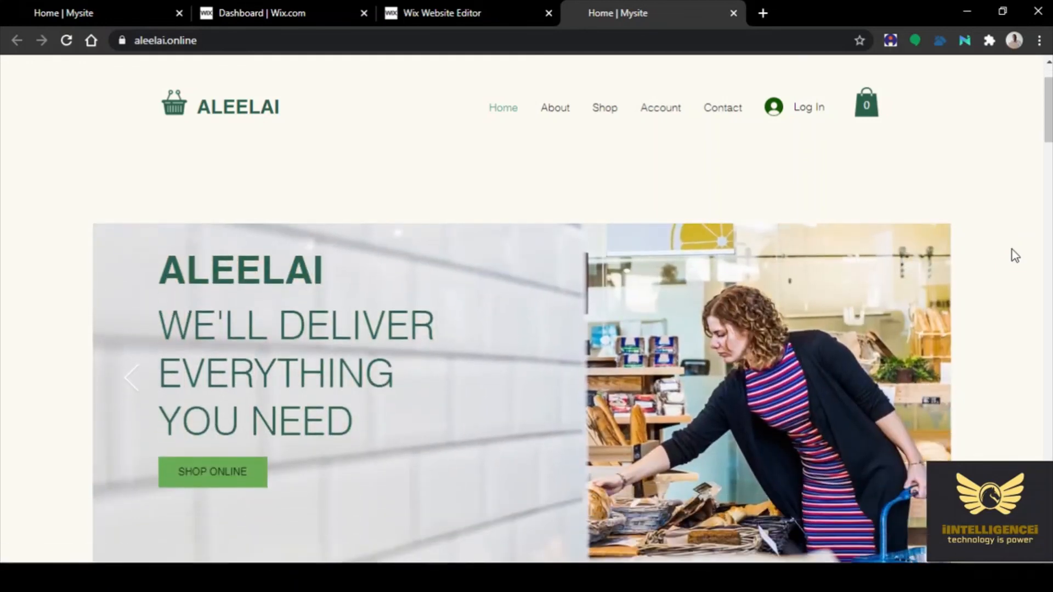
left_click(657, 112)
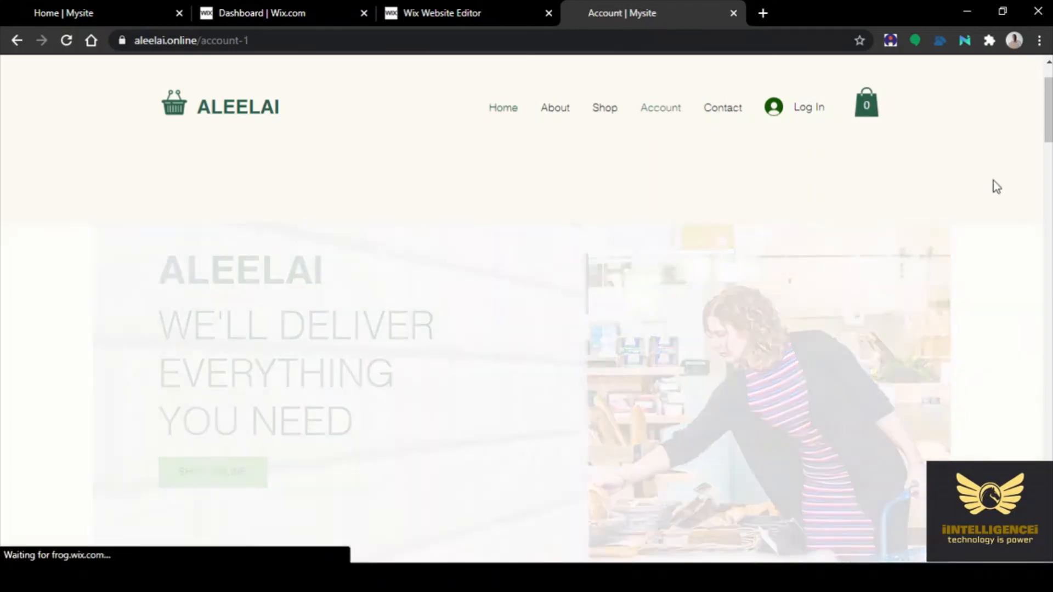
scroll(997, 187, "down", 5)
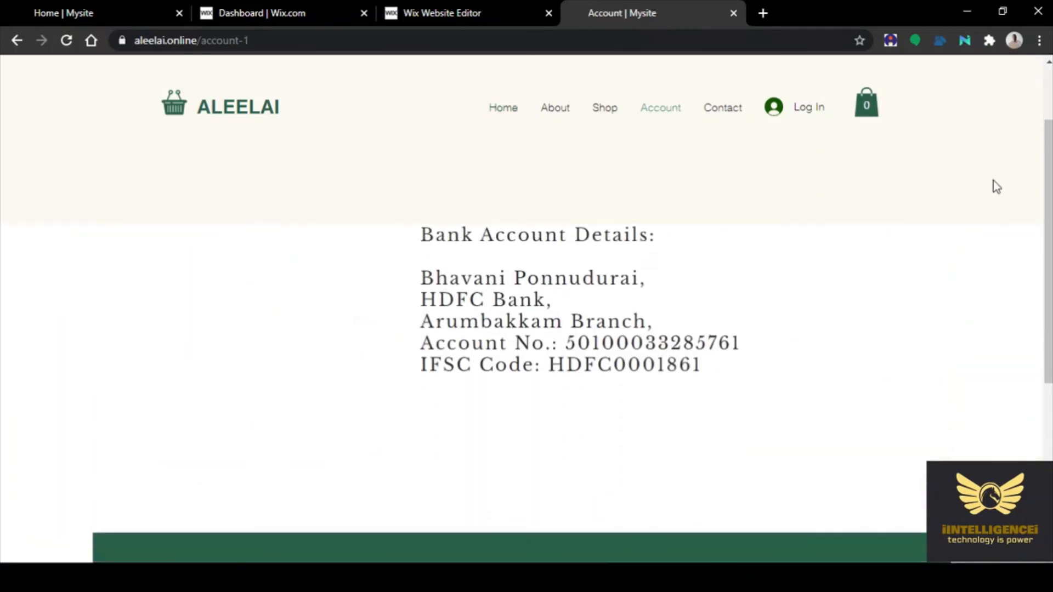
scroll(996, 187, "up", 5)
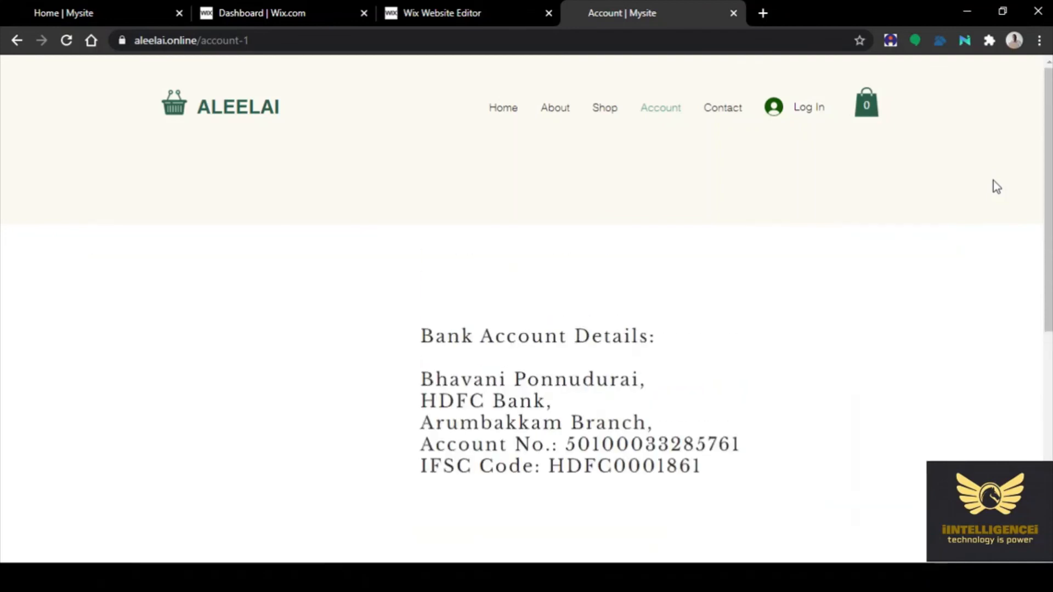
scroll(996, 187, "down", 5)
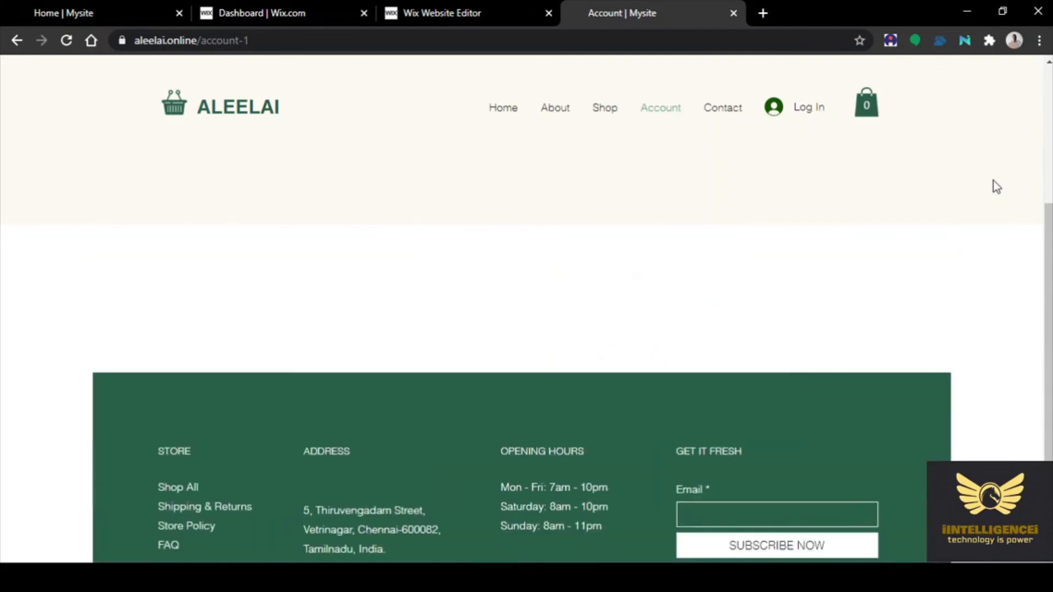
scroll(996, 187, "down", 1)
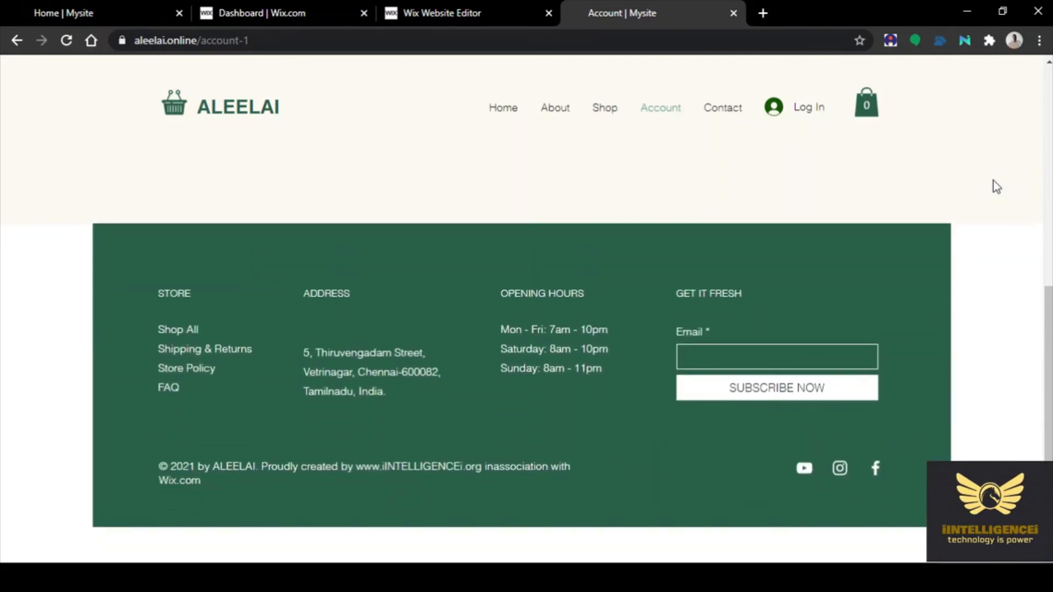
scroll(992, 180, "up", 6)
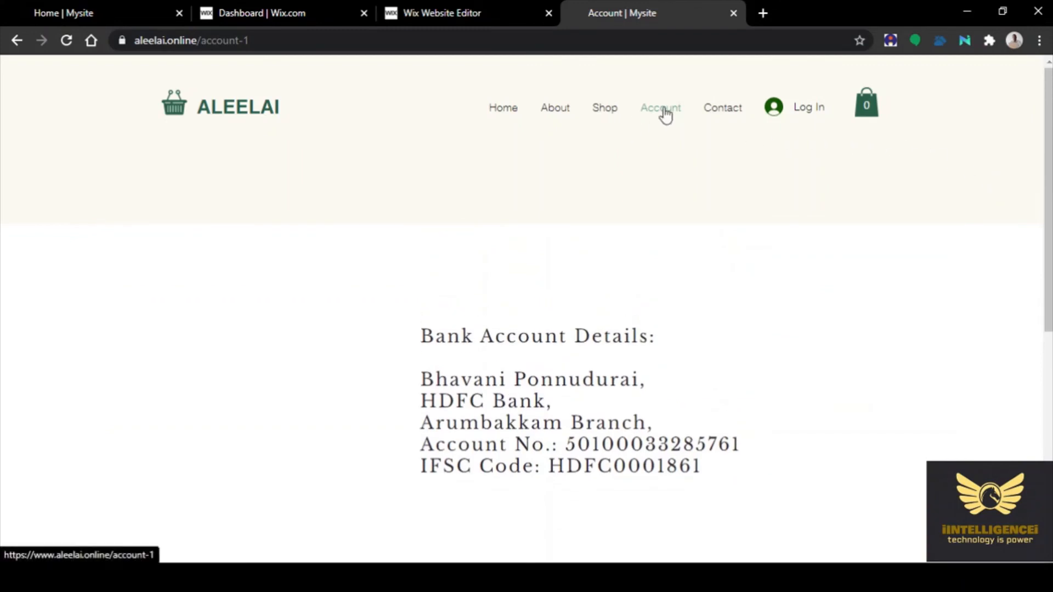
Browse the live Shop page's product listings, then go to the About page
left_click(593, 112)
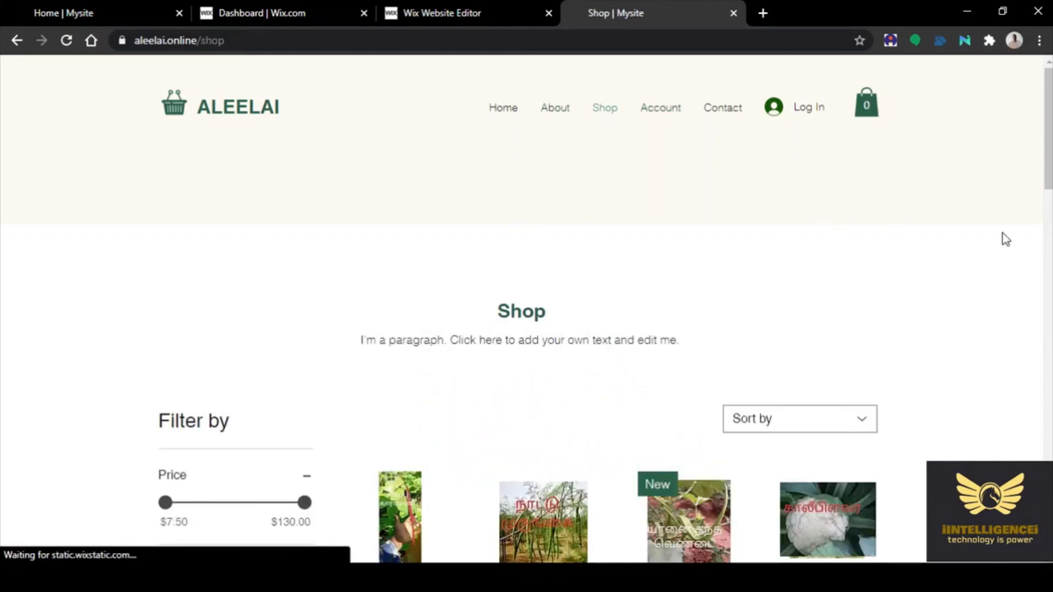
scroll(1006, 240, "down", 4)
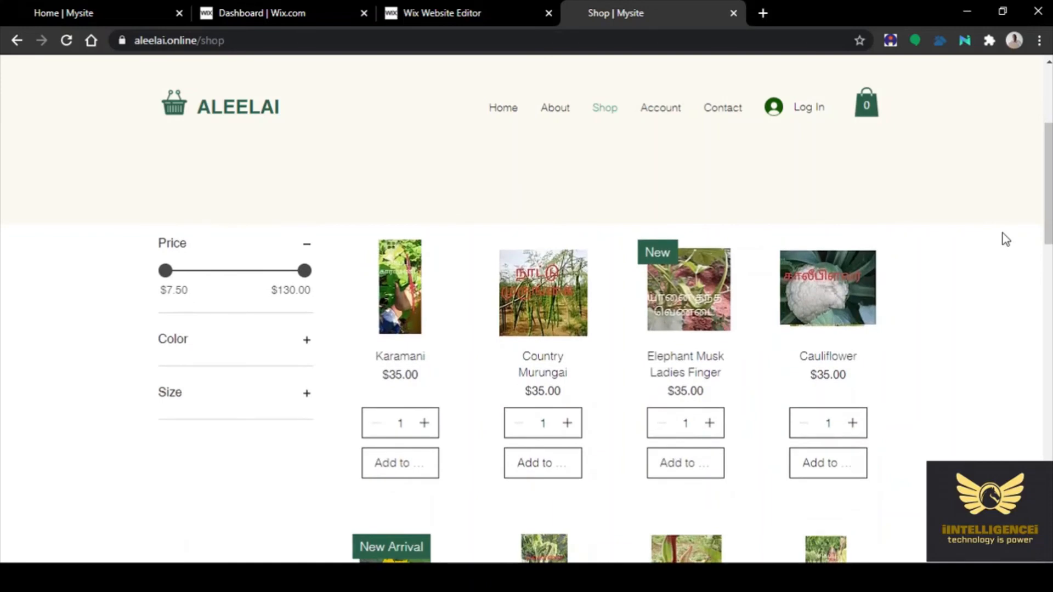
scroll(1005, 239, "down", 15)
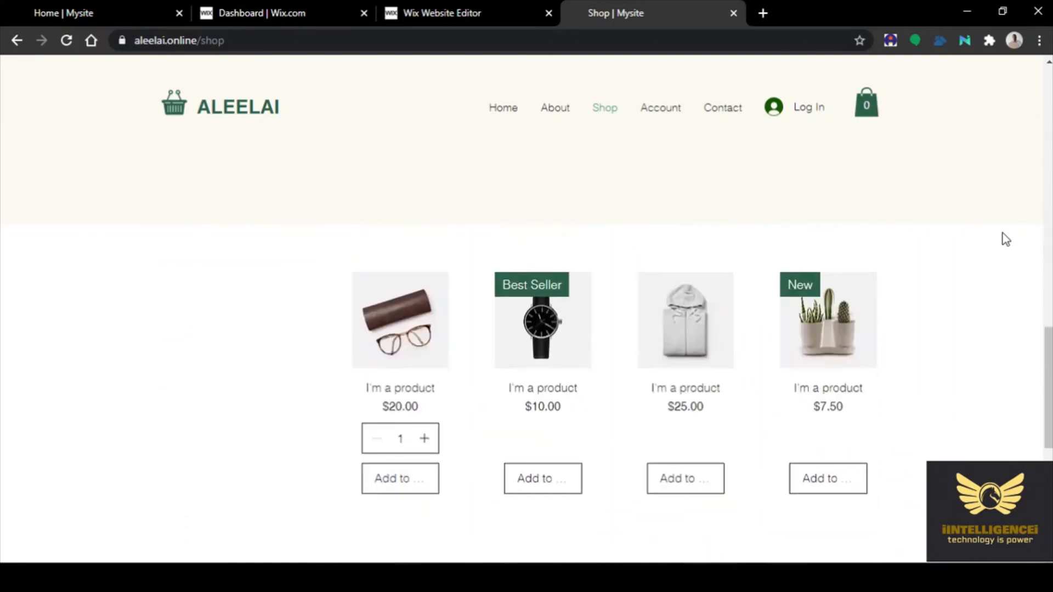
scroll(1005, 240, "down", 5)
scroll(1006, 240, "up", 20)
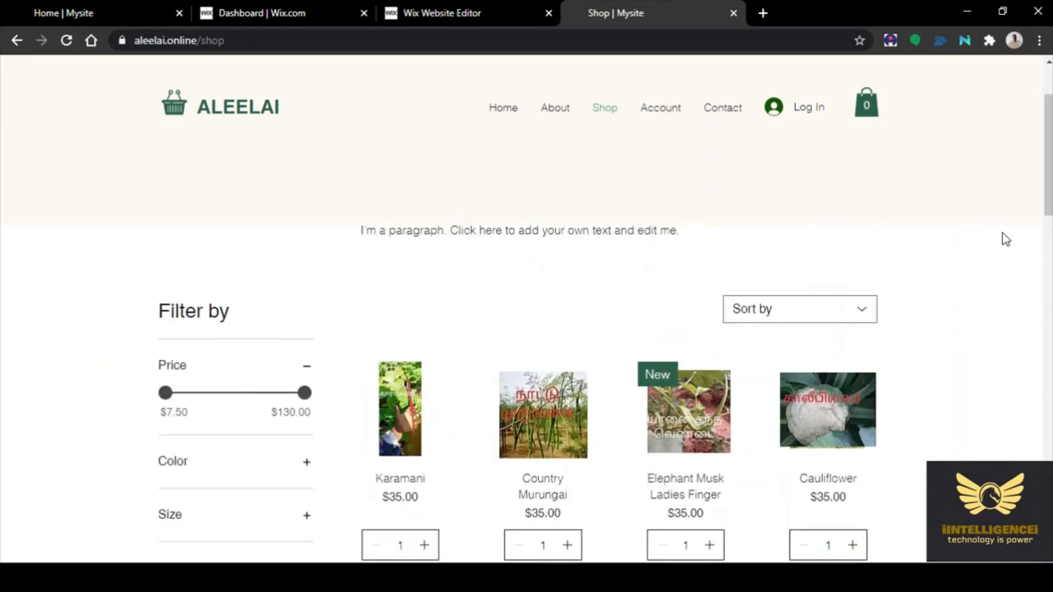
scroll(1006, 240, "up", 2)
left_click(555, 109)
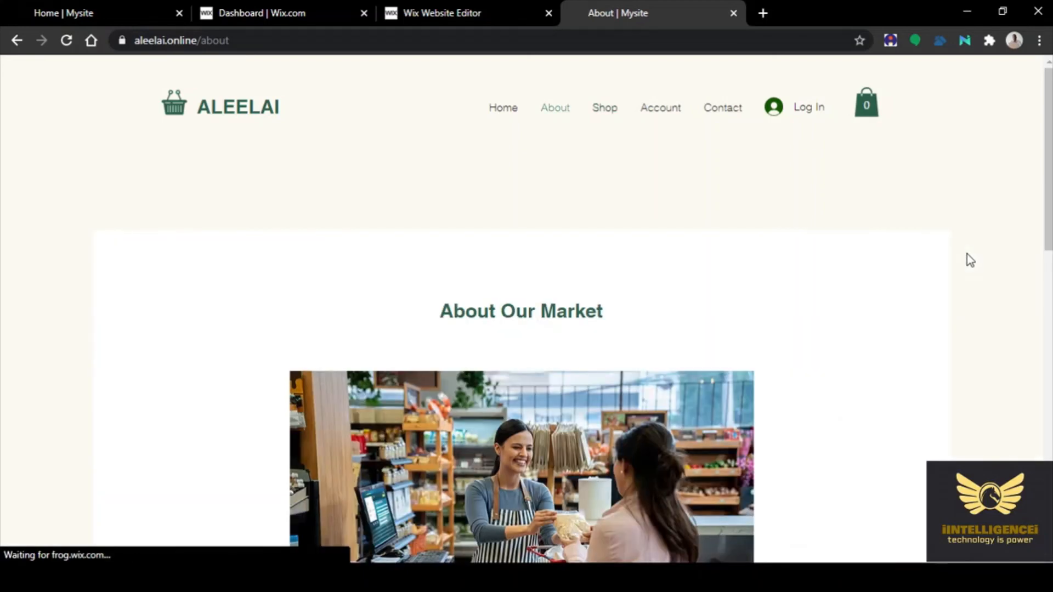
scroll(967, 254, "down", 10)
scroll(968, 259, "down", 5)
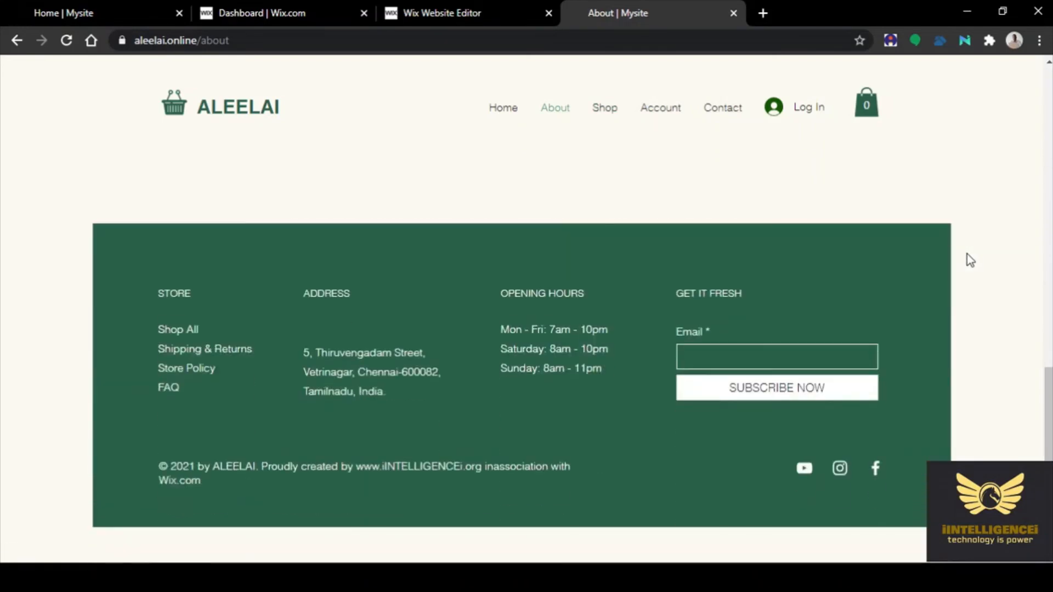
scroll(967, 255, "up", 15)
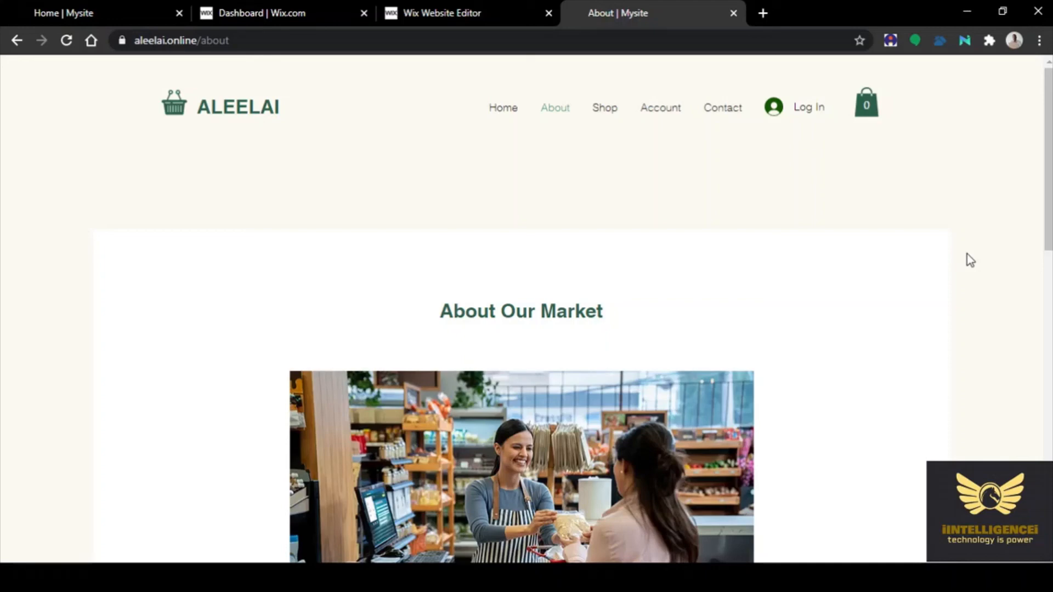
Scroll through the live About page, select both placeholder paragraphs, then clear the selection
scroll(864, 301, "down", 6)
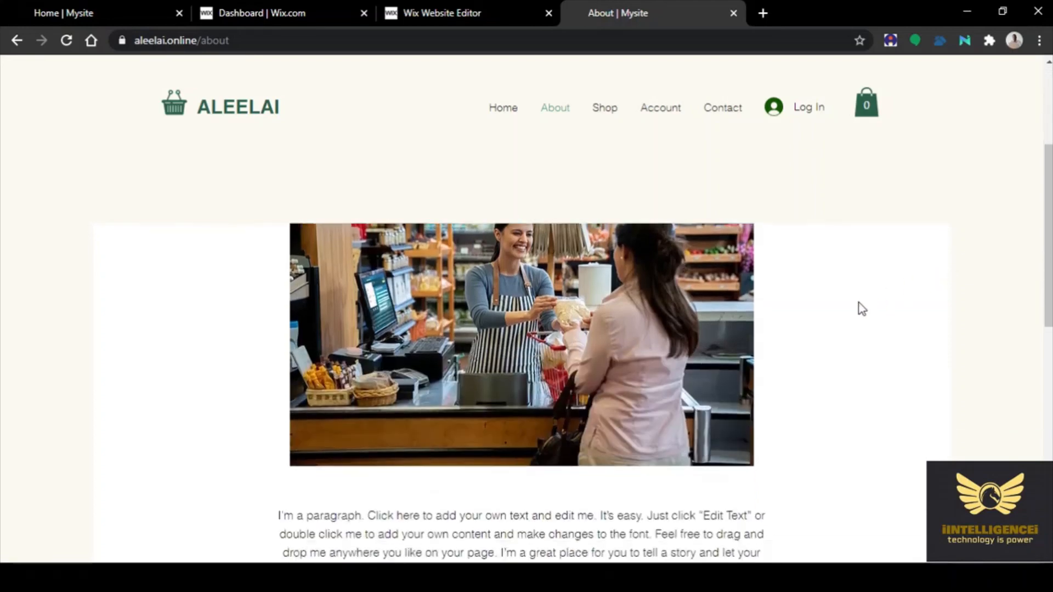
scroll(853, 295, "down", 2)
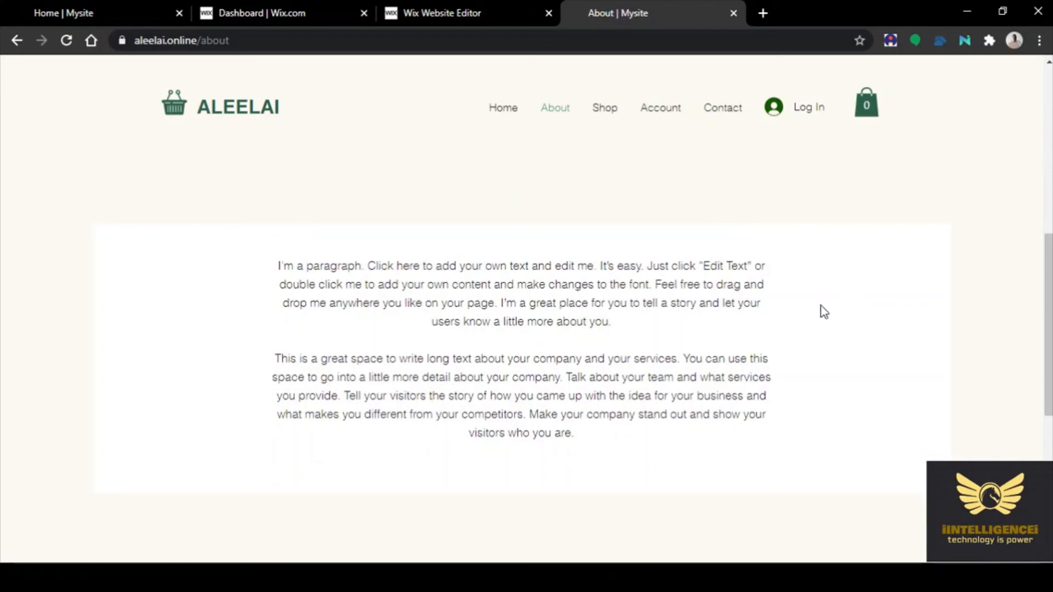
scroll(970, 313, "up", 6)
scroll(972, 307, "down", 4)
scroll(972, 308, "down", 6)
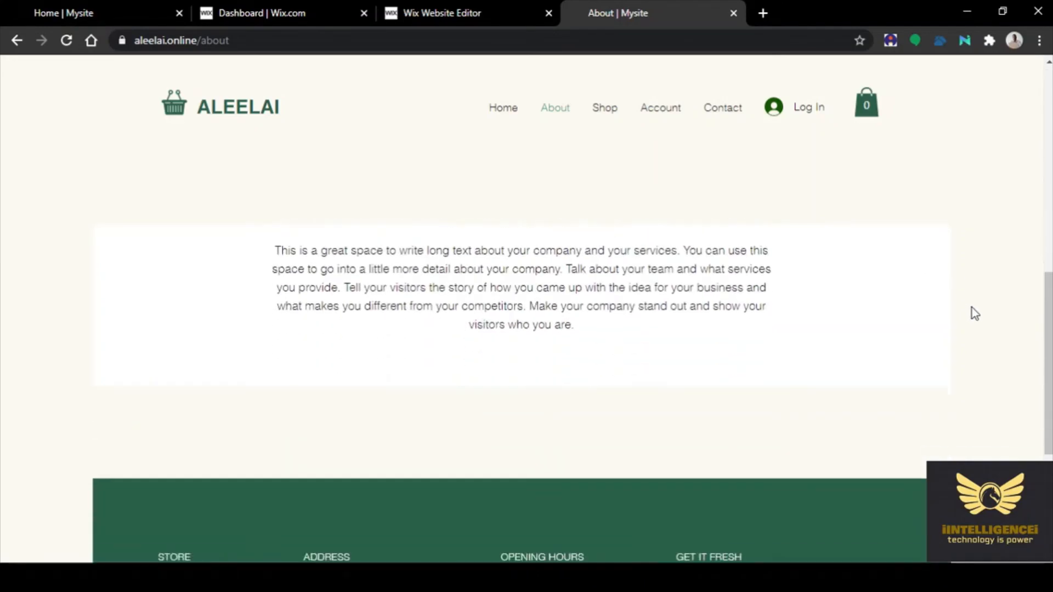
scroll(972, 307, "up", 8)
scroll(972, 308, "down", 4)
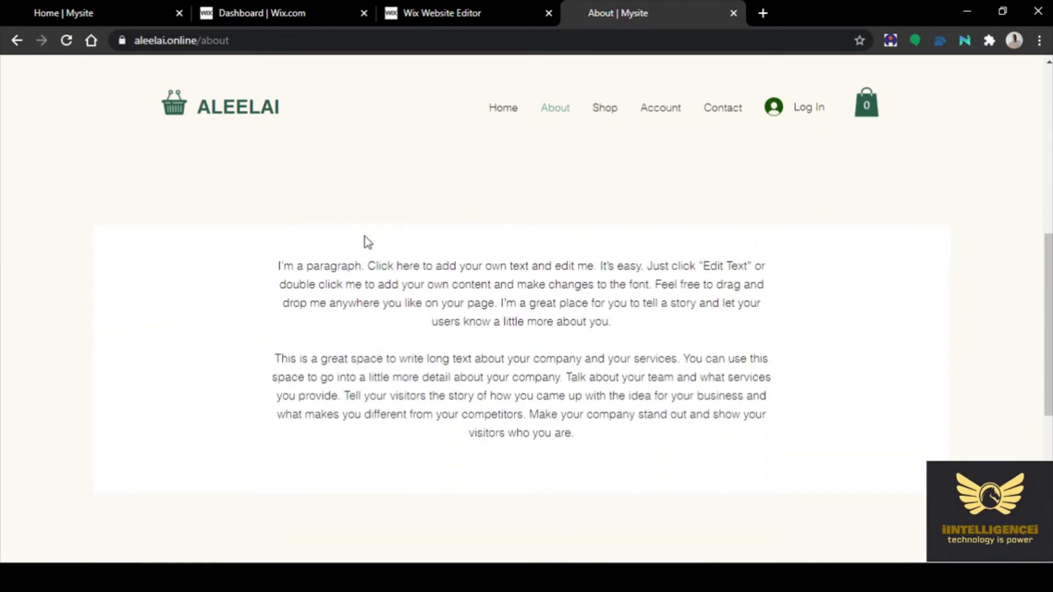
left_click_drag(277, 265, 567, 435)
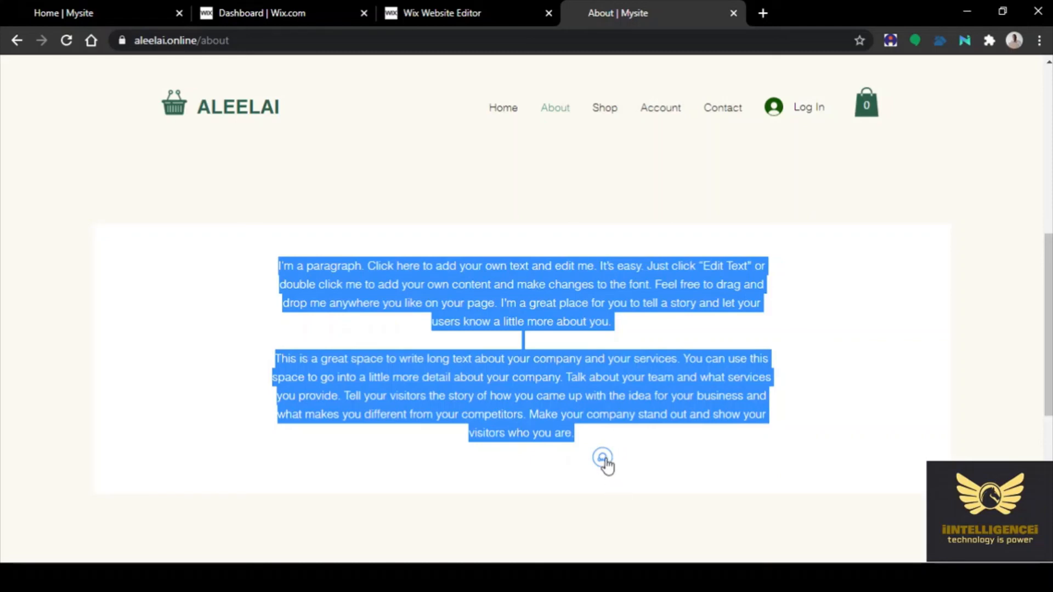
left_click(813, 316)
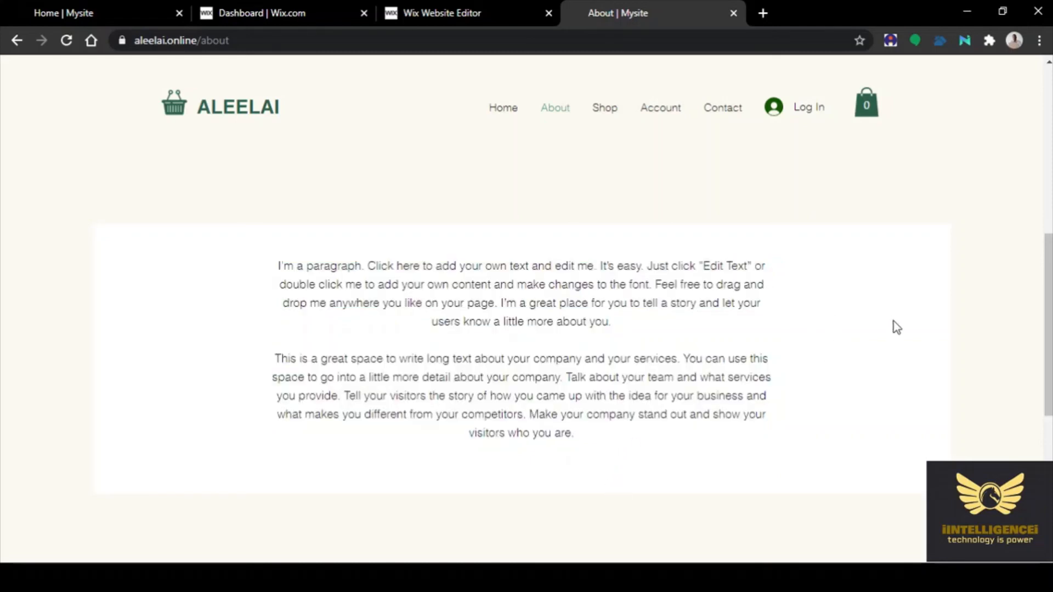
Go back to the ALEELAI Home page from the navigation bar
scroll(893, 323, "up", 4)
scroll(885, 320, "up", 3)
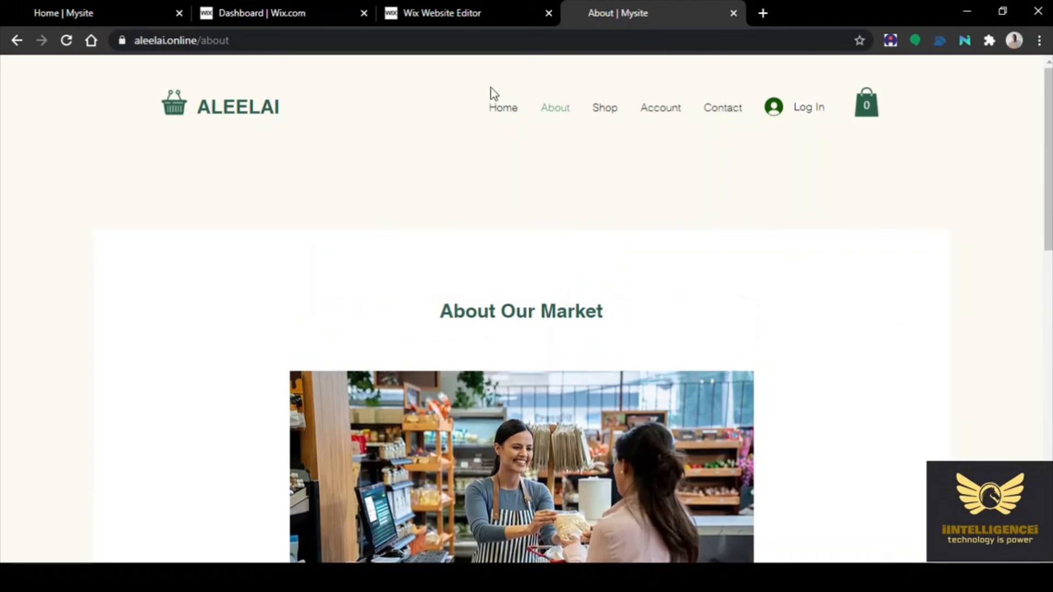
left_click(502, 109)
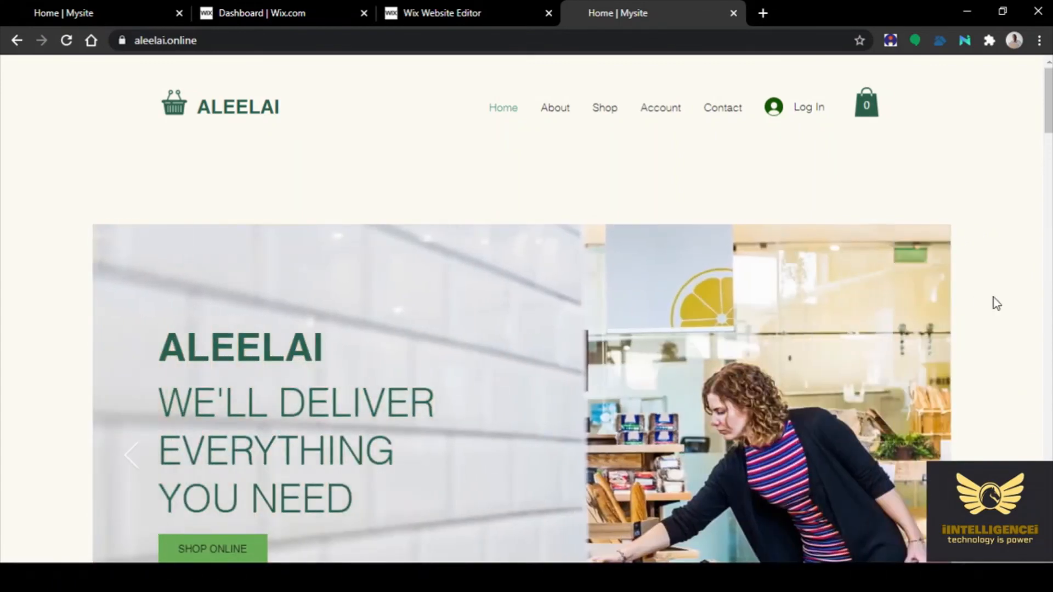
Open the Shop page and sort products by Newest, then Price (low to high), then Newest again
scroll(992, 297, "down", 3)
left_click(225, 406)
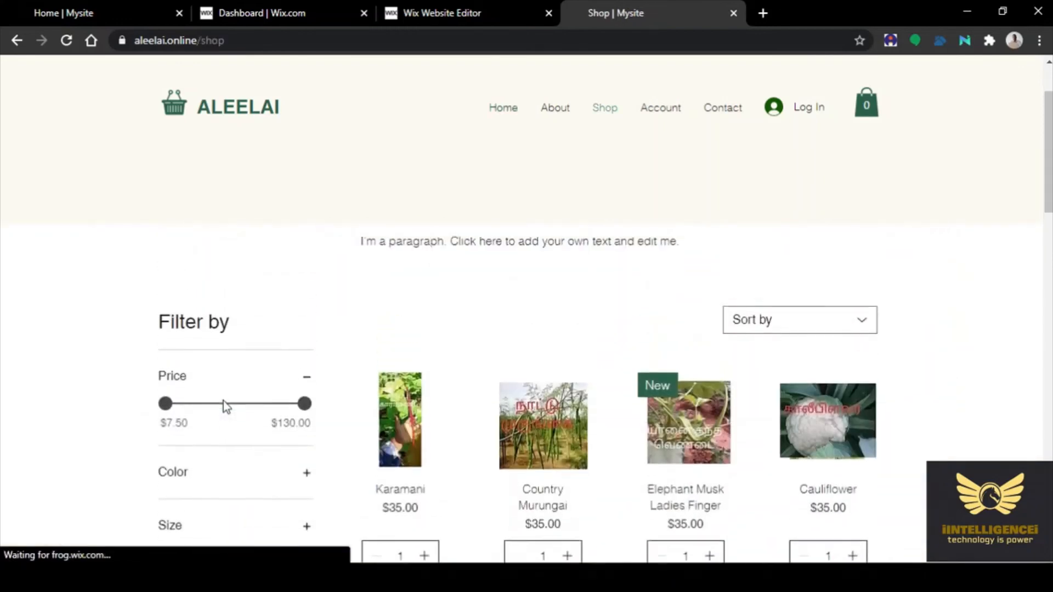
scroll(989, 212, "down", 2)
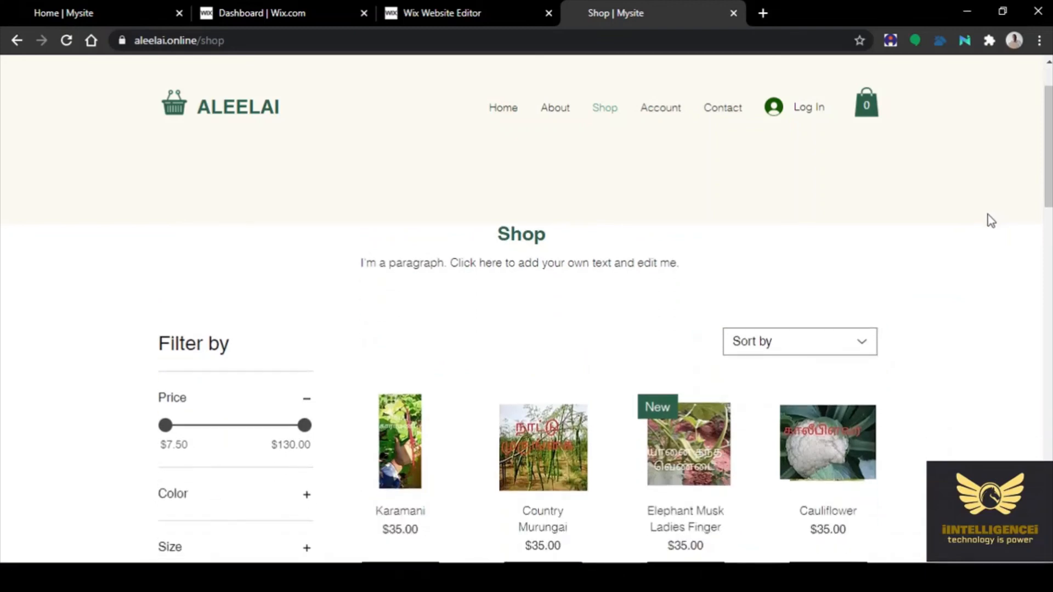
scroll(990, 222, "down", 1)
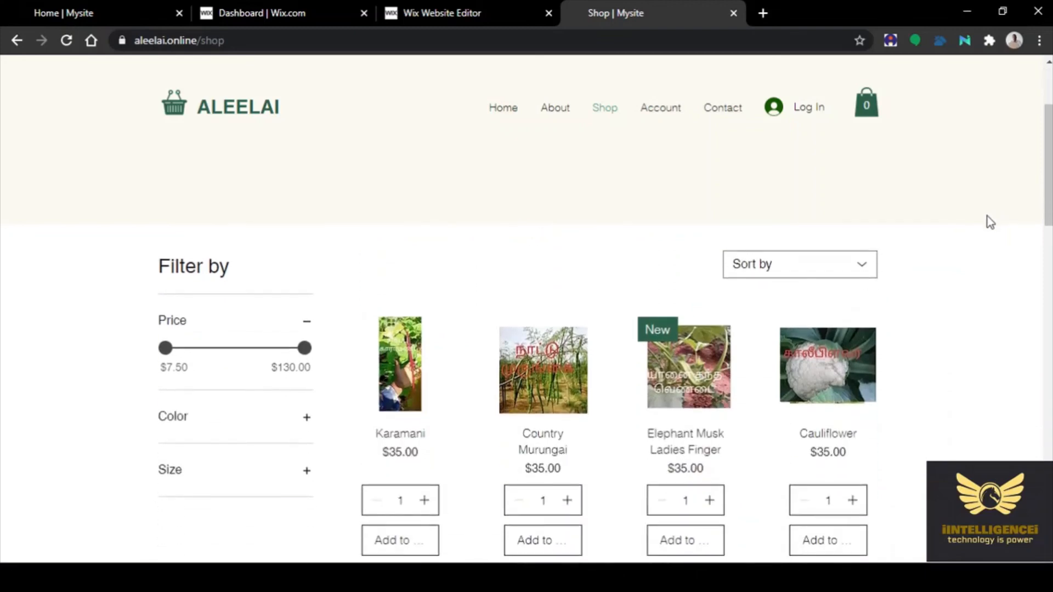
left_click(822, 269)
left_click(771, 336)
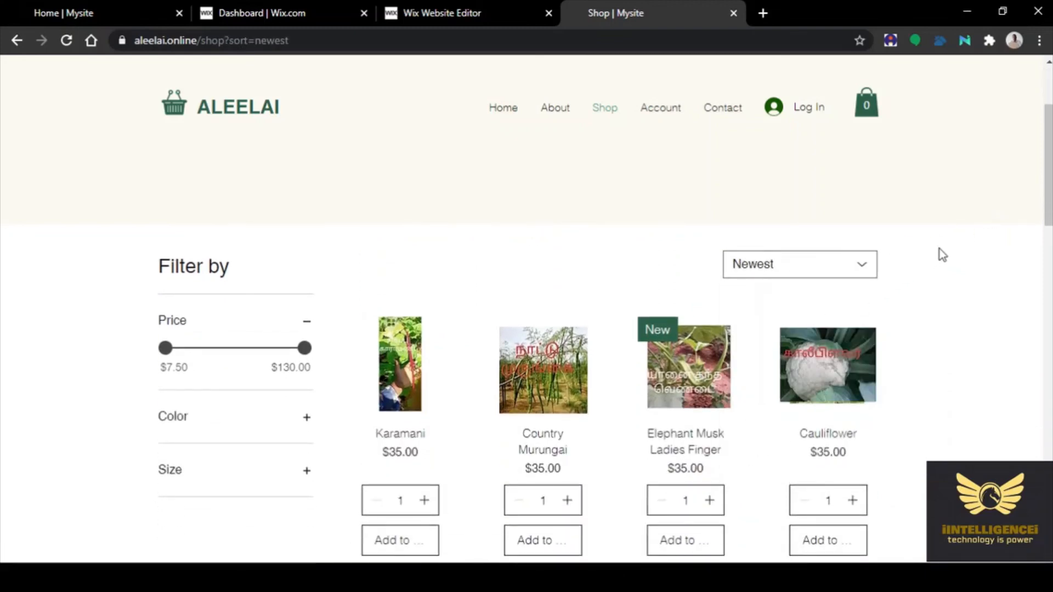
left_click(823, 271)
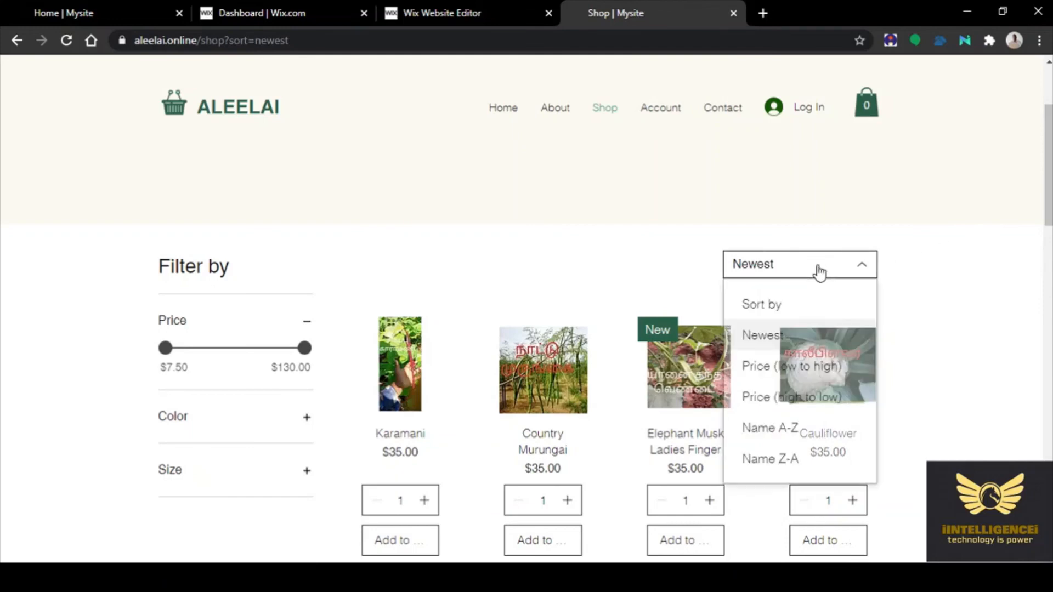
left_click(771, 364)
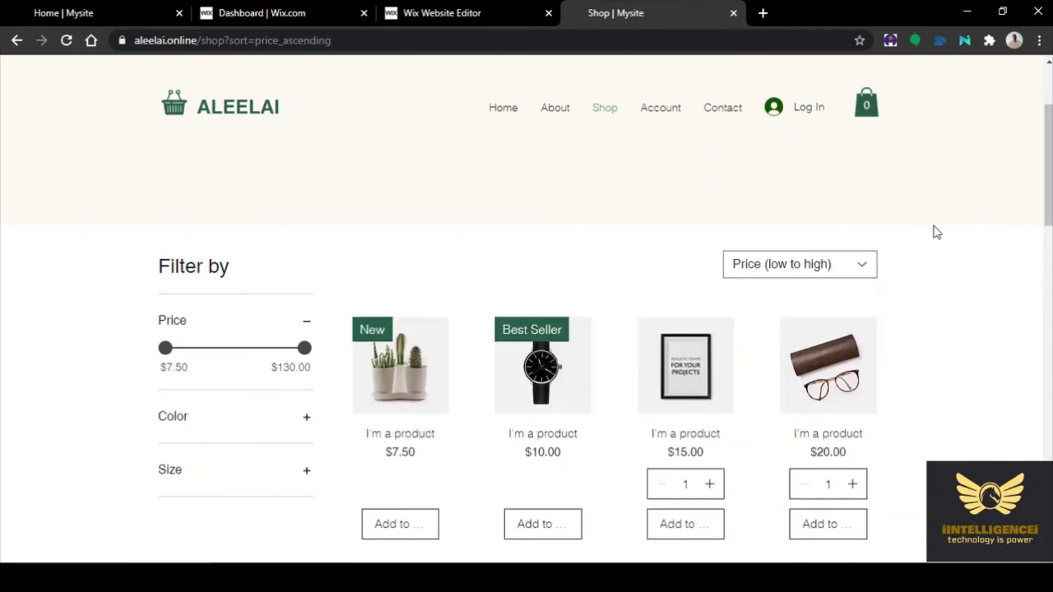
left_click(808, 265)
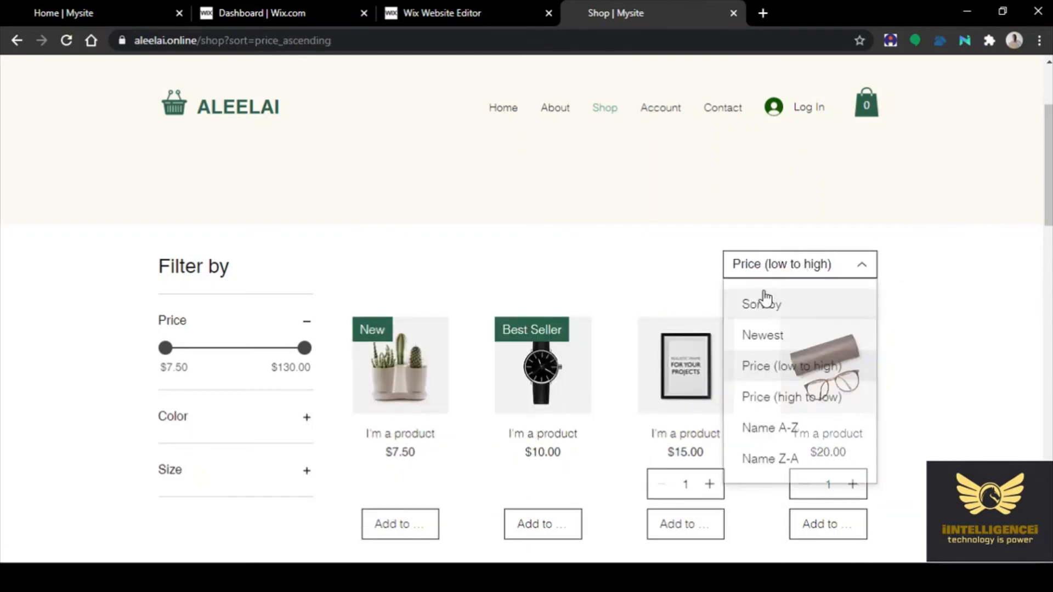
left_click(770, 335)
Open and close the member Log In sign-up screen, then return to the Wix editor
scroll(961, 206, "down", 10)
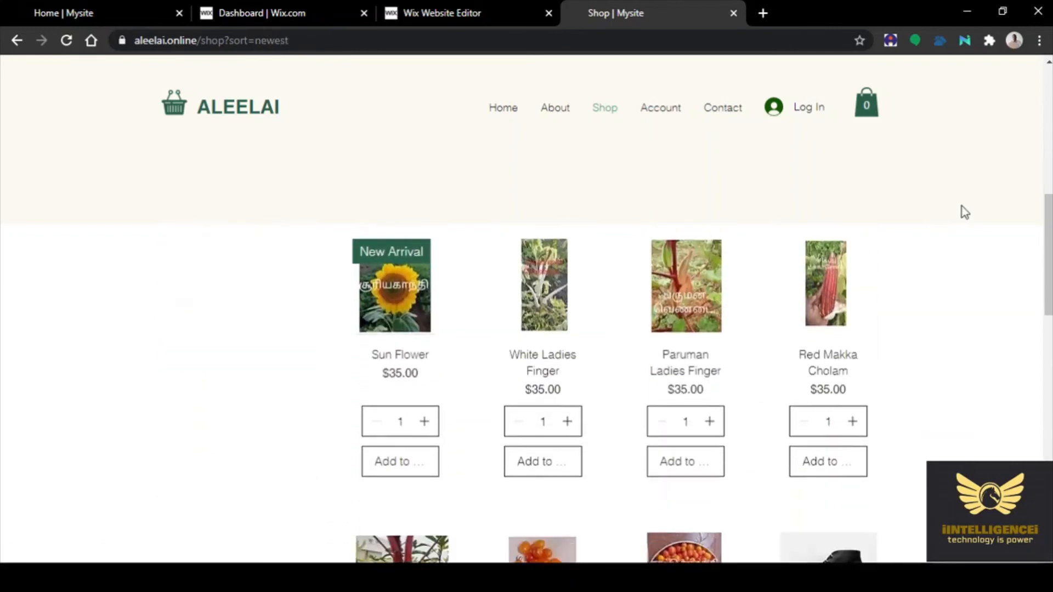
scroll(962, 206, "down", 10)
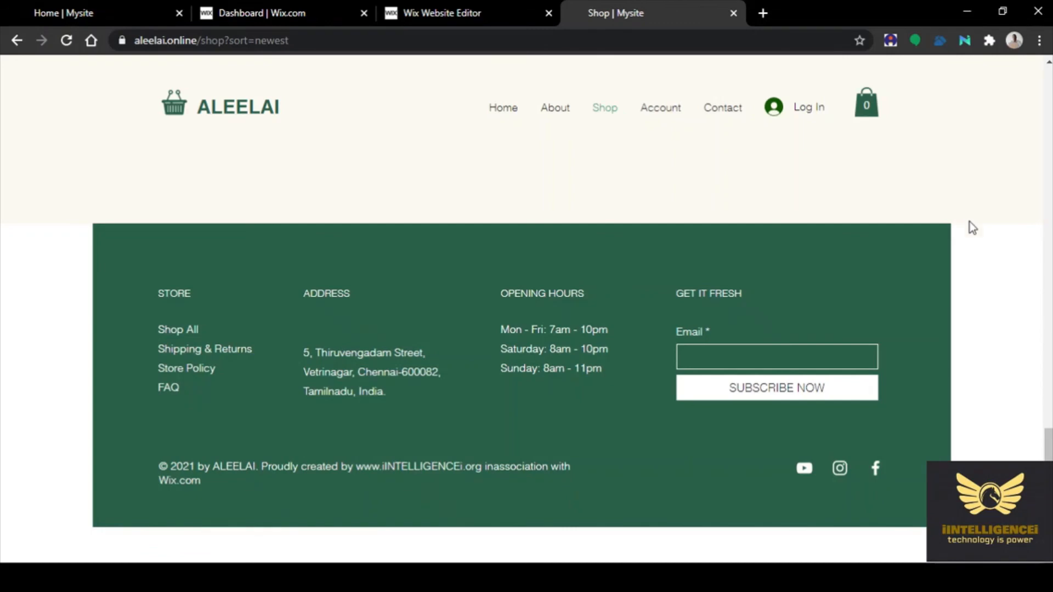
scroll(975, 283, "up", 10)
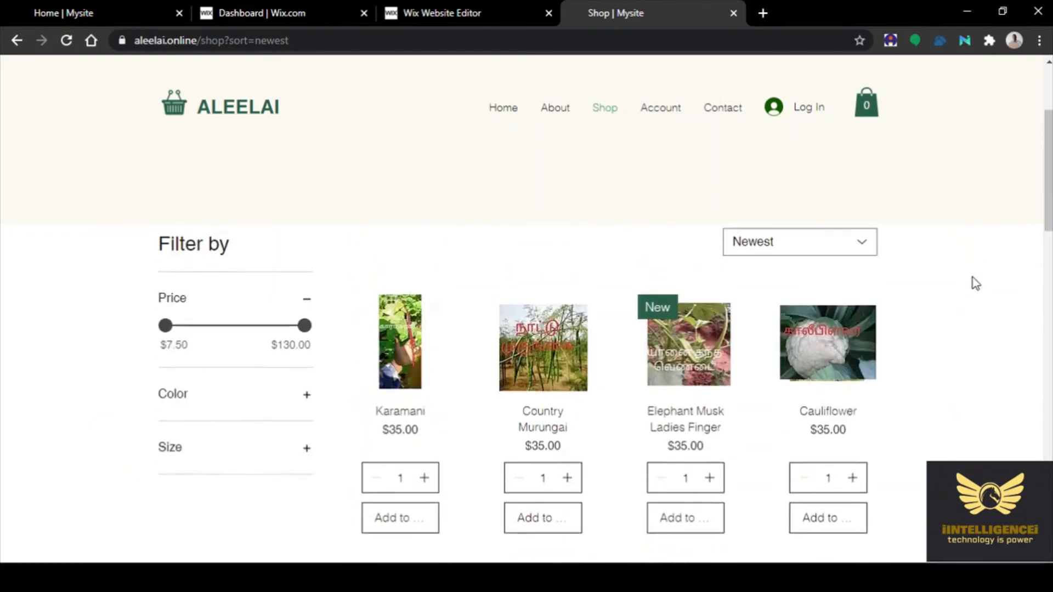
left_click(798, 111)
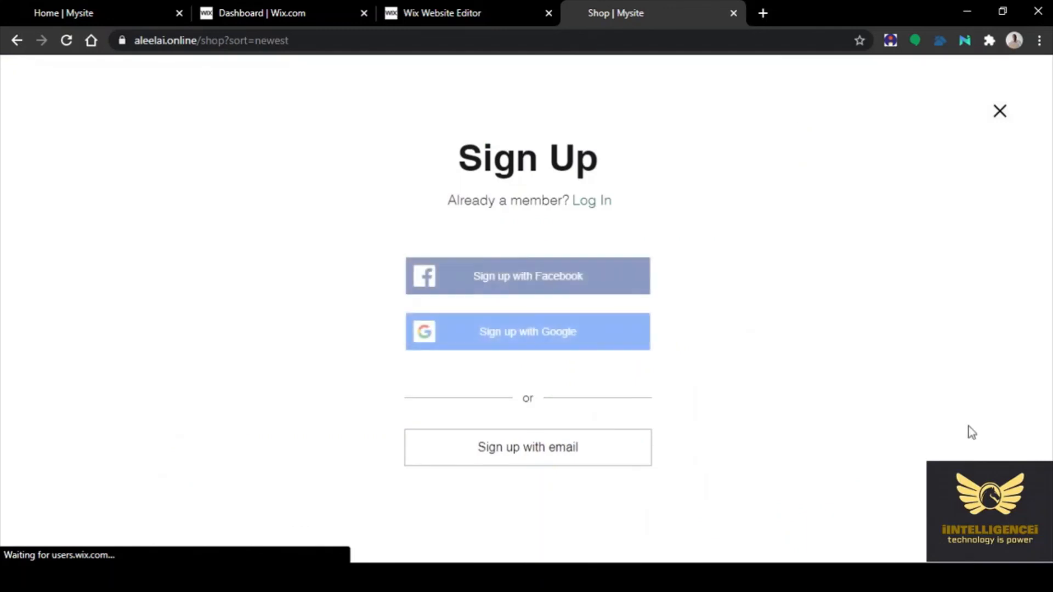
left_click(995, 109)
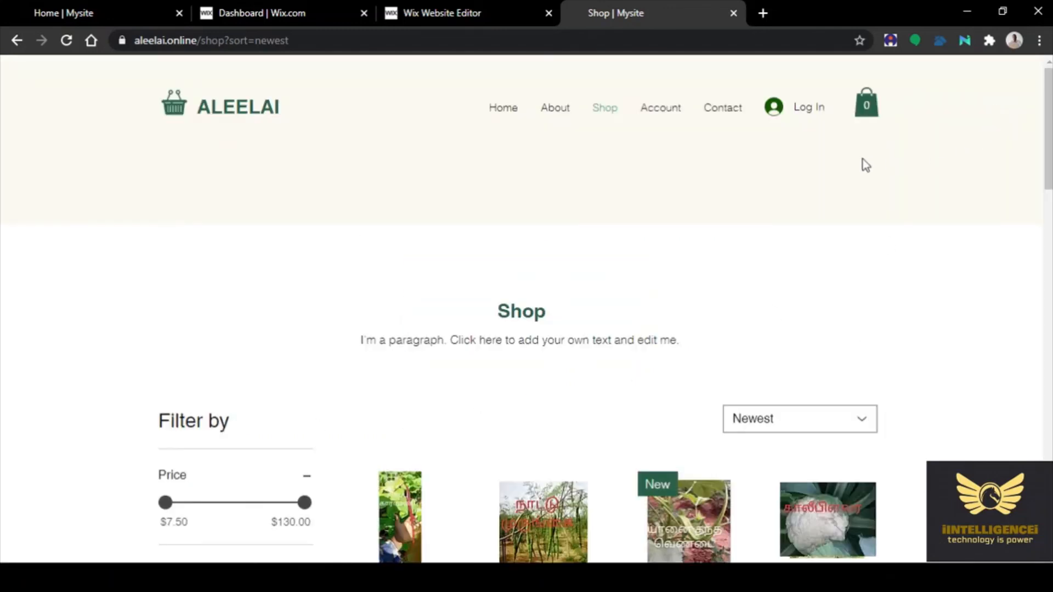
scroll(837, 237, "down", 8)
scroll(836, 237, "up", 8)
left_click(456, 12)
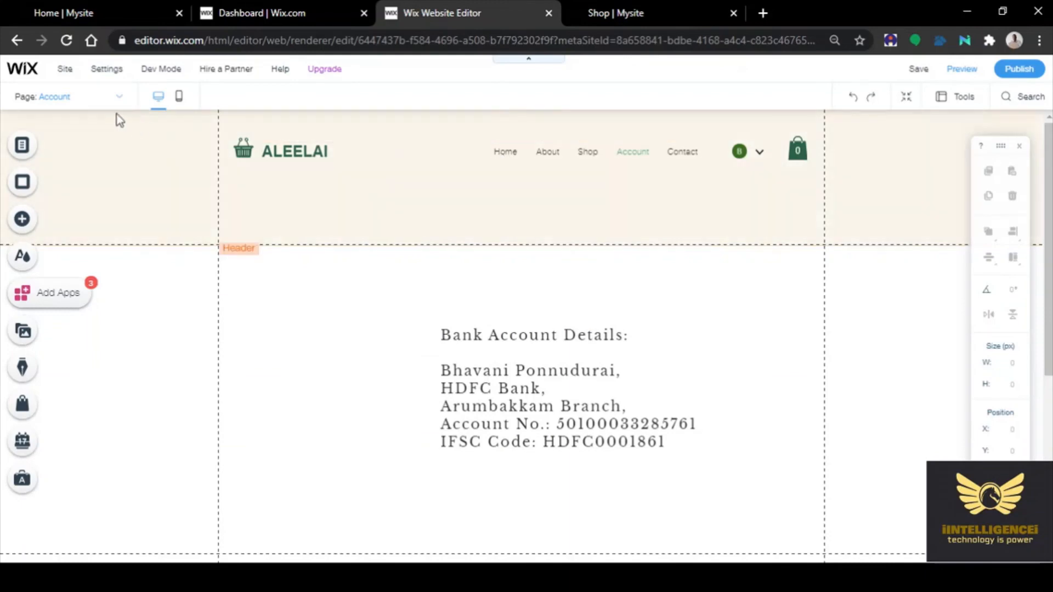
Save the site with the Account page's bank details and dismiss the saved confirmation
mouse_move(64, 74)
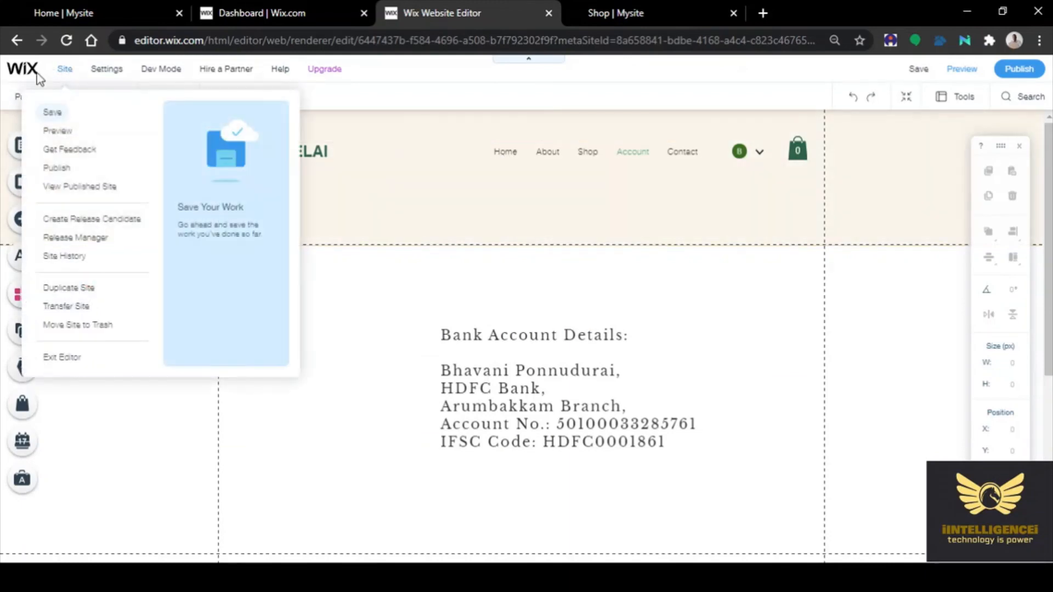
left_click(914, 70)
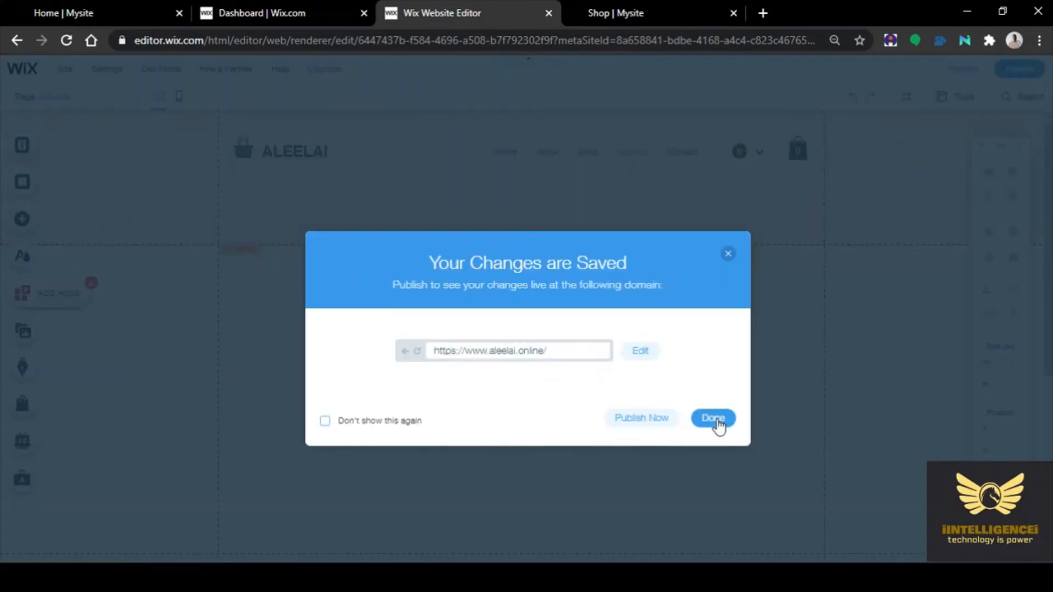
left_click(716, 422)
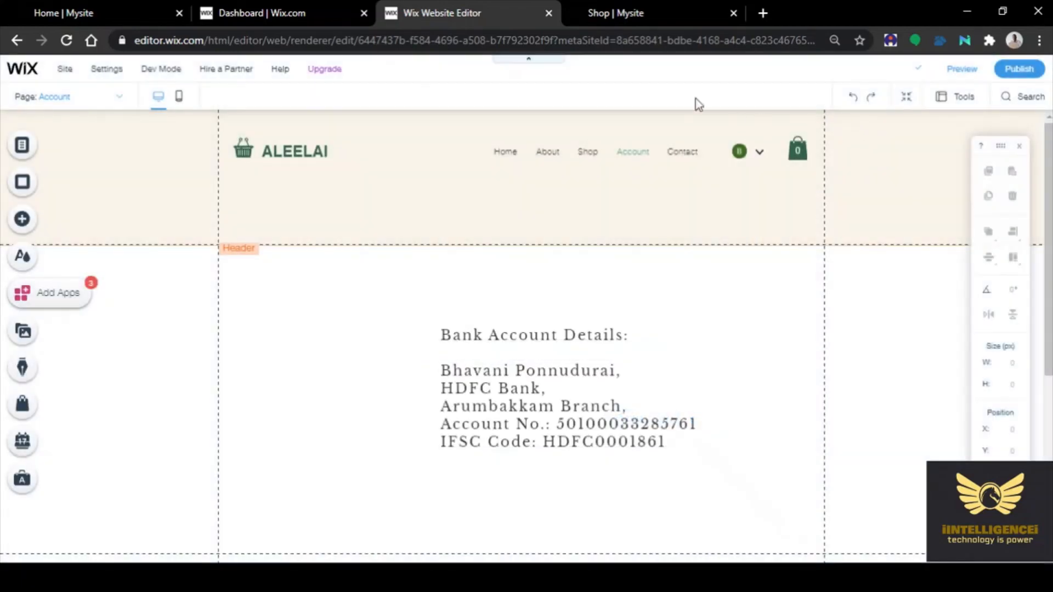